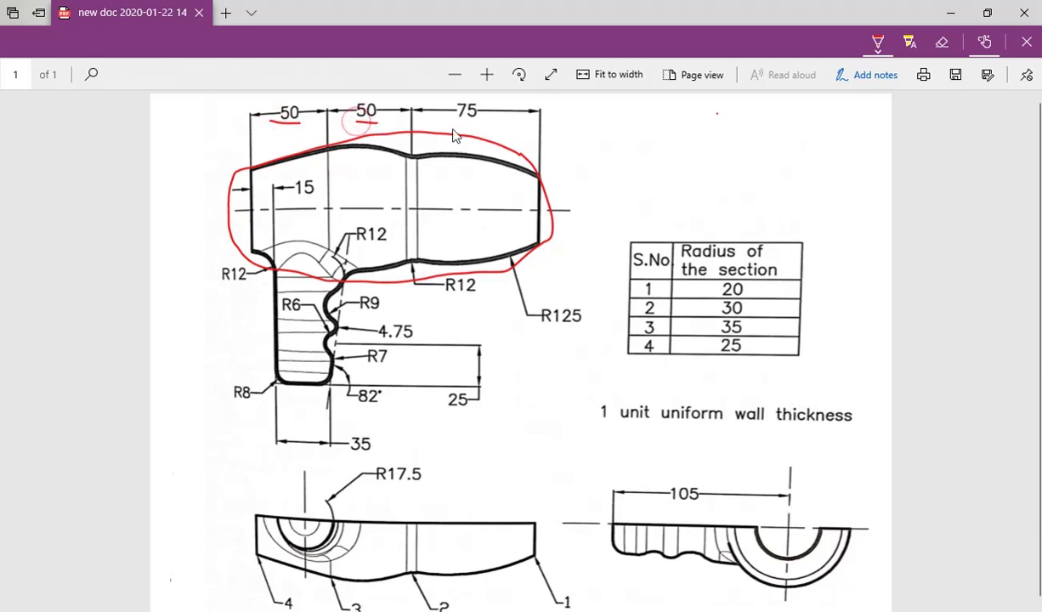
Underline the 75 length dimension and tick the R125 and R12 radii of the dryer body on the drawing
{"action": "left_click_drag", "start_coordinate": [454, 124], "coordinate": [476, 122]}
{"action": "left_click_drag", "start_coordinate": [587, 308], "coordinate": [601, 299]}
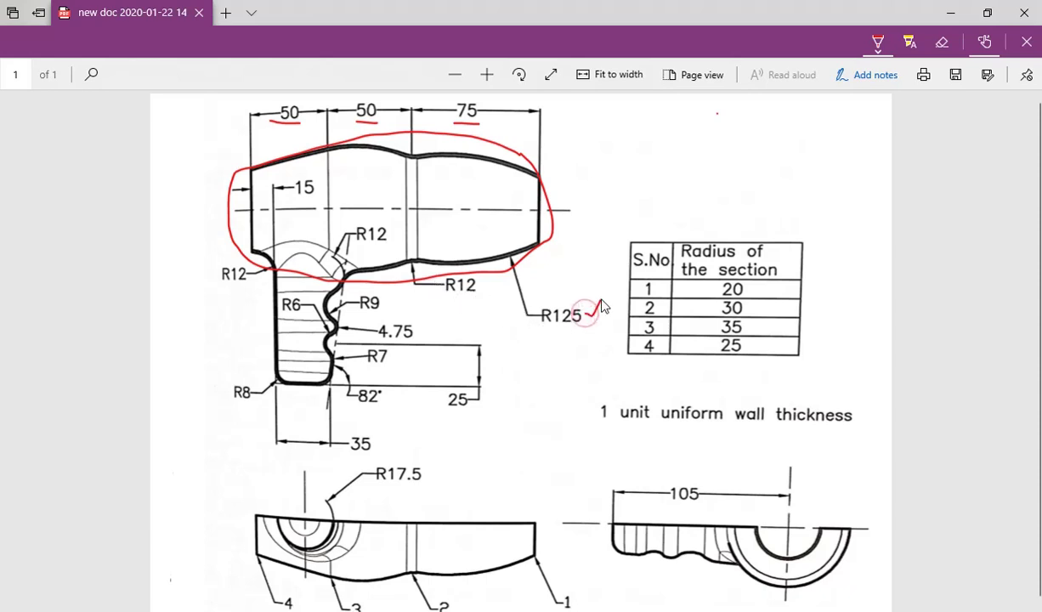
{"action": "left_click_drag", "start_coordinate": [476, 290], "coordinate": [495, 287]}
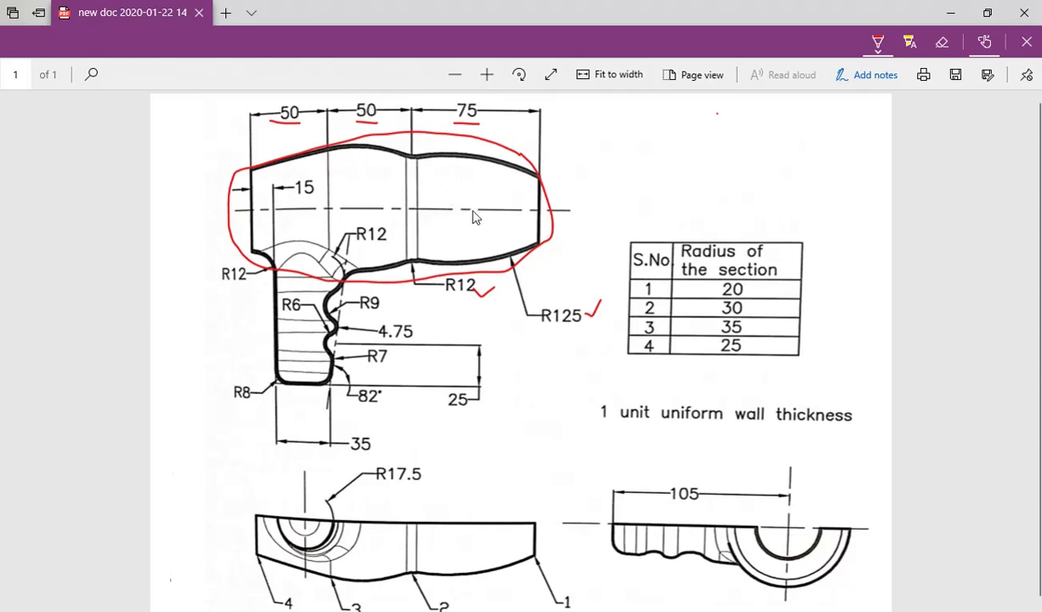
Circle section label 1 and mark section labels 2, 3 and 4 in the drawing's lower view
{"action": "scroll", "coordinate": [534, 308], "scroll_direction": "down", "scroll_amount": 1}
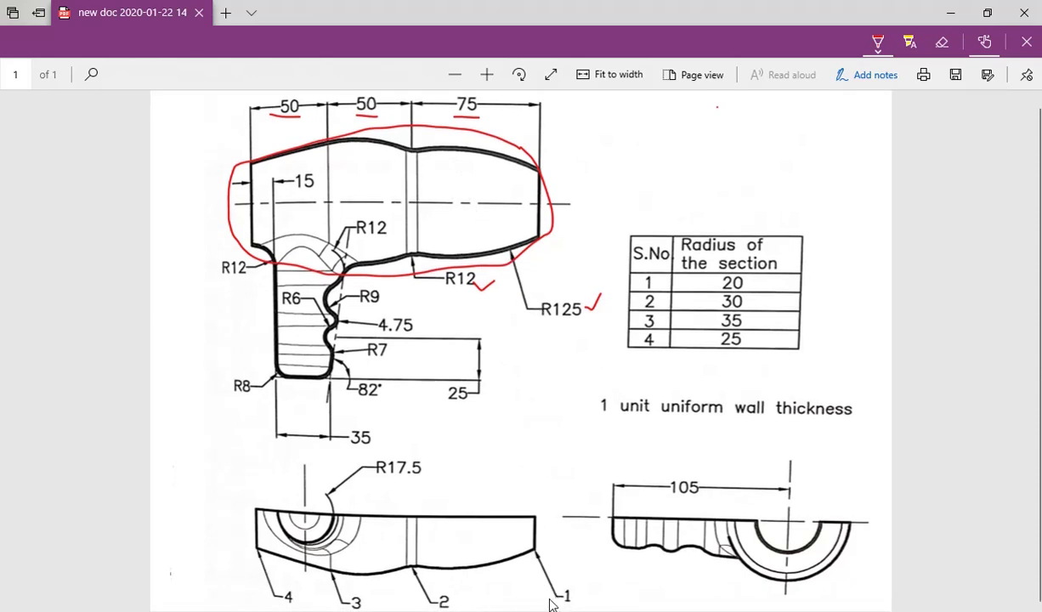
{"action": "mouse_move", "coordinate": [567, 581]}
{"action": "left_mouse_down"}
{"action": "mouse_move", "coordinate": [550, 590]}
{"action": "mouse_move", "coordinate": [581, 600]}
{"action": "mouse_move", "coordinate": [563, 583]}
{"action": "left_mouse_up"}
{"action": "left_click_drag", "start_coordinate": [457, 596], "coordinate": [473, 587]}
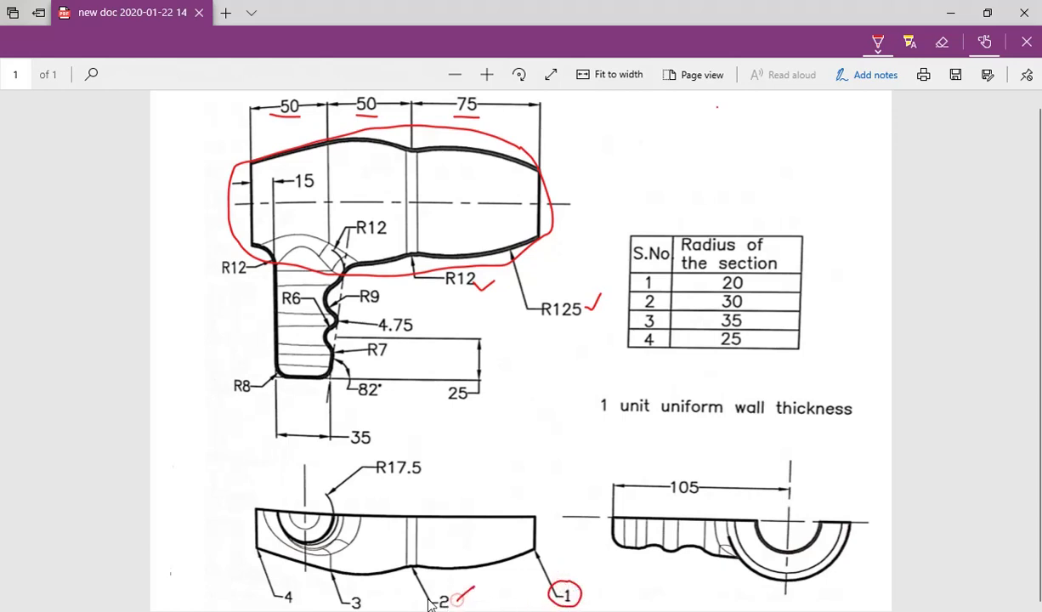
{"action": "mouse_move", "coordinate": [333, 592]}
{"action": "left_mouse_down"}
{"action": "mouse_move", "coordinate": [344, 604]}
{"action": "mouse_move", "coordinate": [316, 585]}
{"action": "left_mouse_up"}
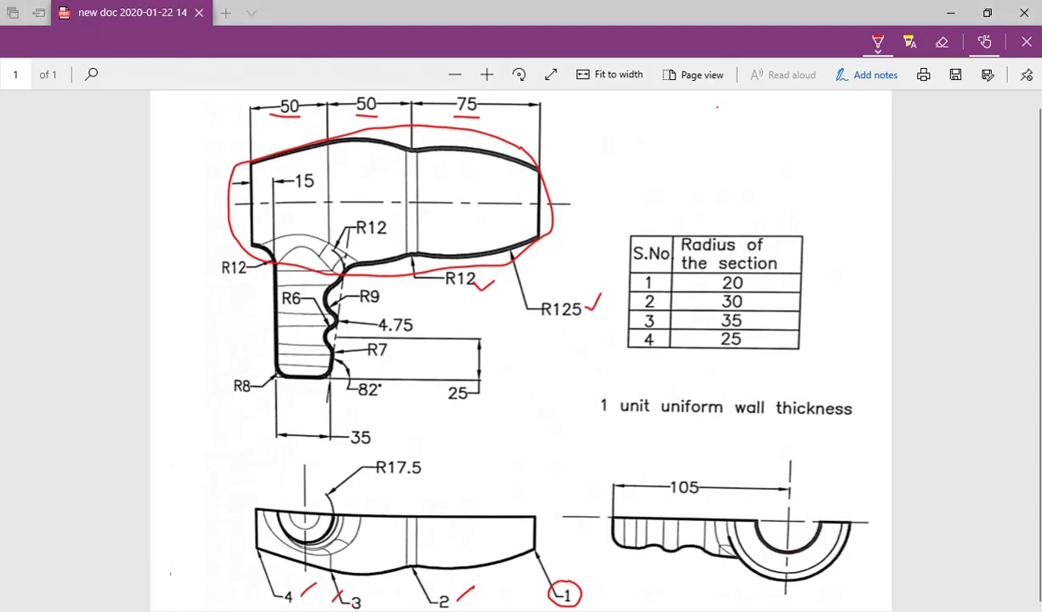
Switch to CATIA V5 and create a new Wireframe and Surface Design part named "hair dryer cover"
{"action": "mouse_move", "coordinate": [1040, 185]}
{"action": "left_click", "coordinate": [1022, 212]}
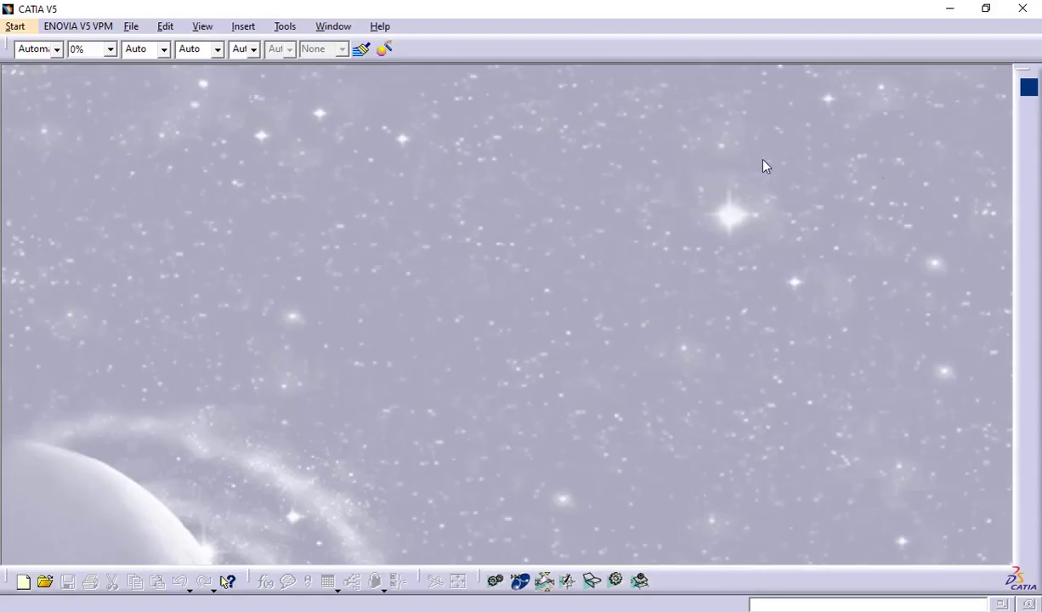
{"action": "left_click", "coordinate": [16, 26]}
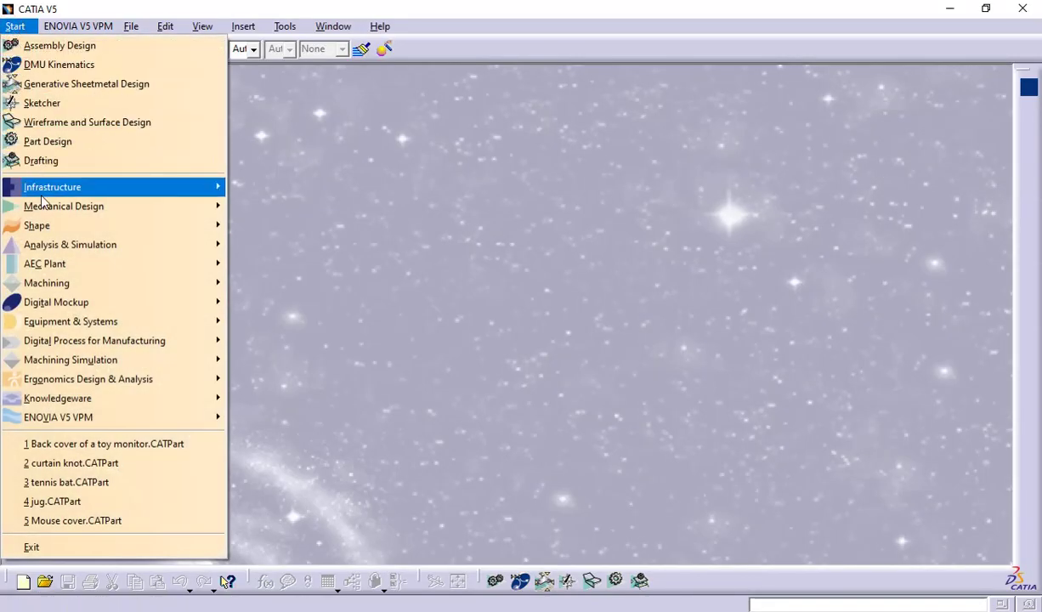
{"action": "mouse_move", "coordinate": [47, 212]}
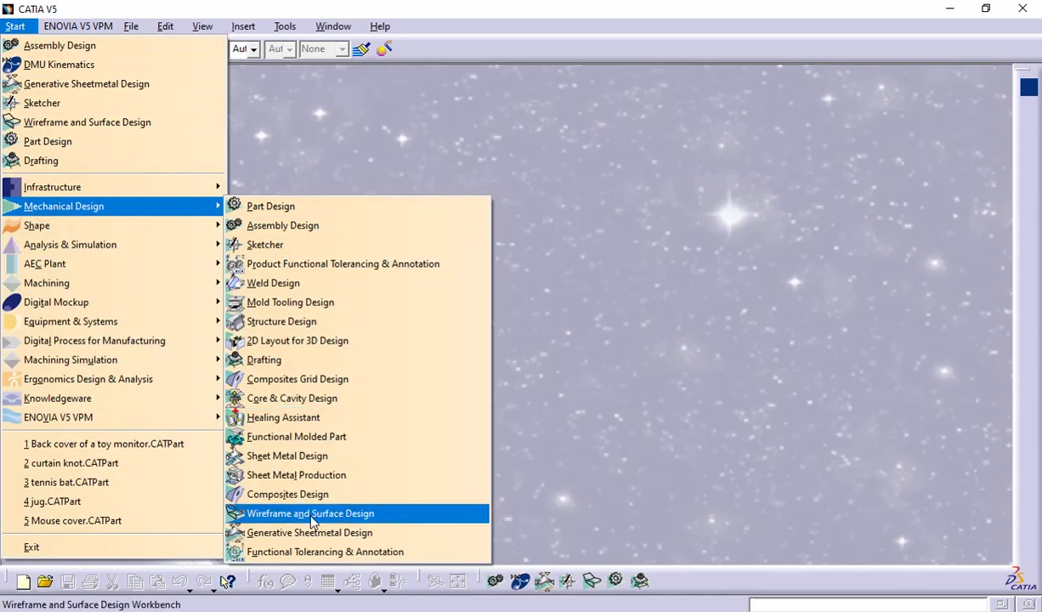
{"action": "left_click", "coordinate": [311, 519]}
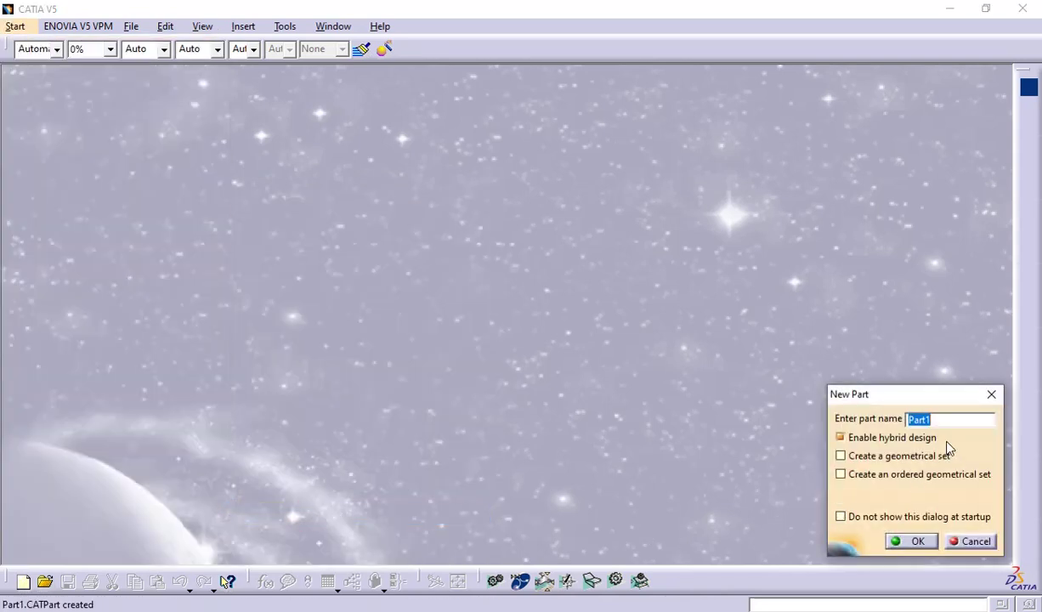
{"action": "mouse_move", "coordinate": [947, 448]}
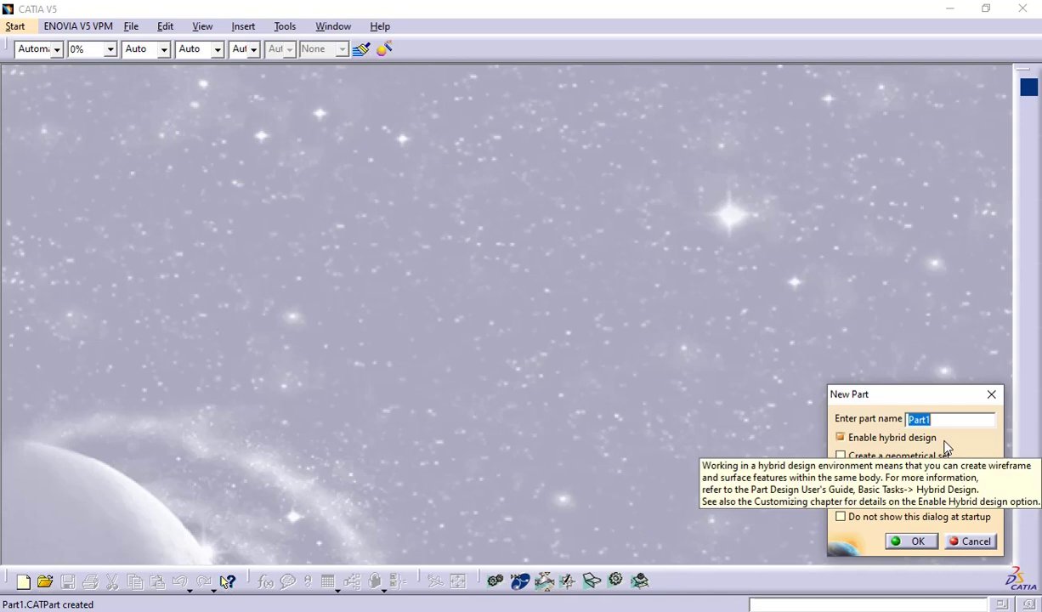
{"action": "type", "text": "hair dryer cover"}
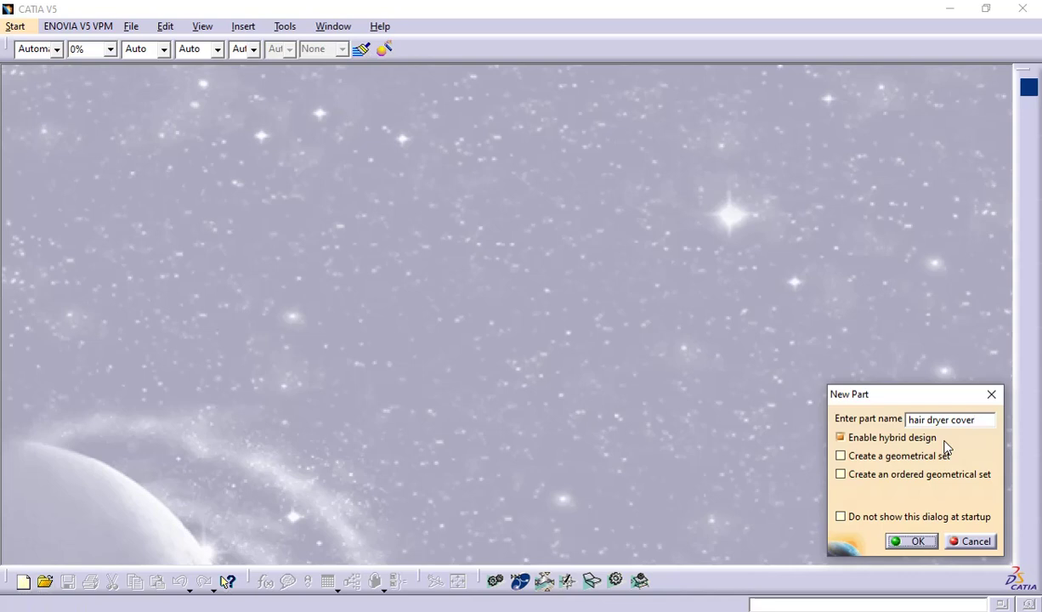
{"action": "key", "text": "Return"}
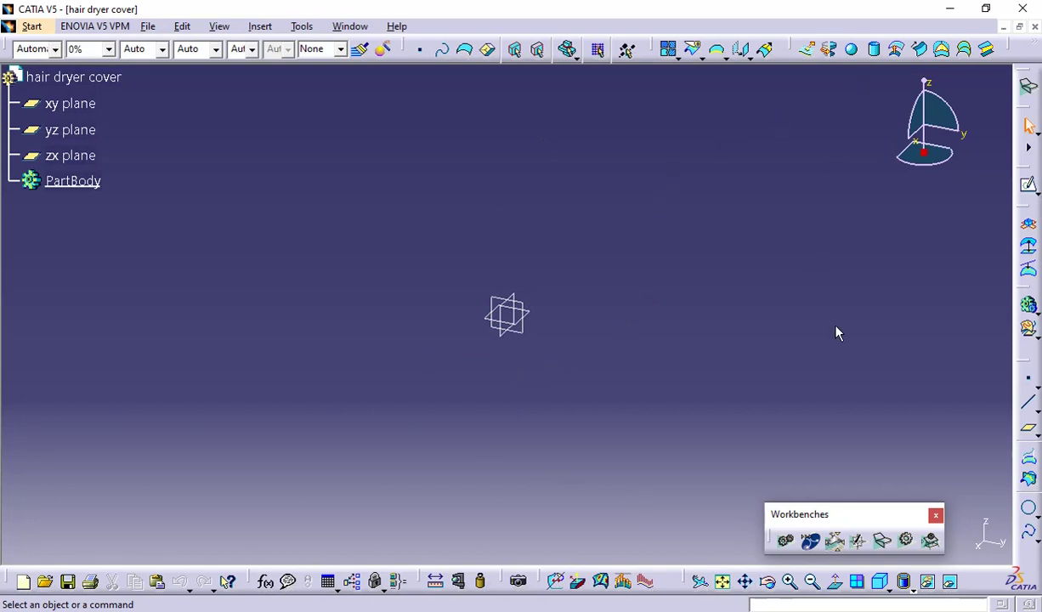
Create a reference plane offset 50 mm from the zx plane
{"action": "left_click", "coordinate": [1029, 427]}
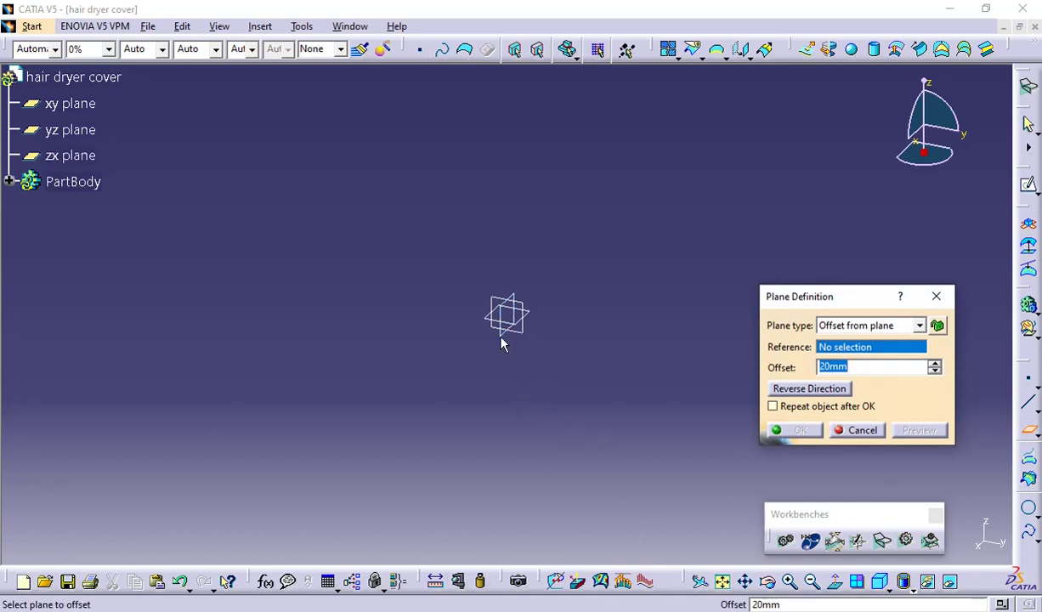
{"action": "left_click", "coordinate": [502, 343]}
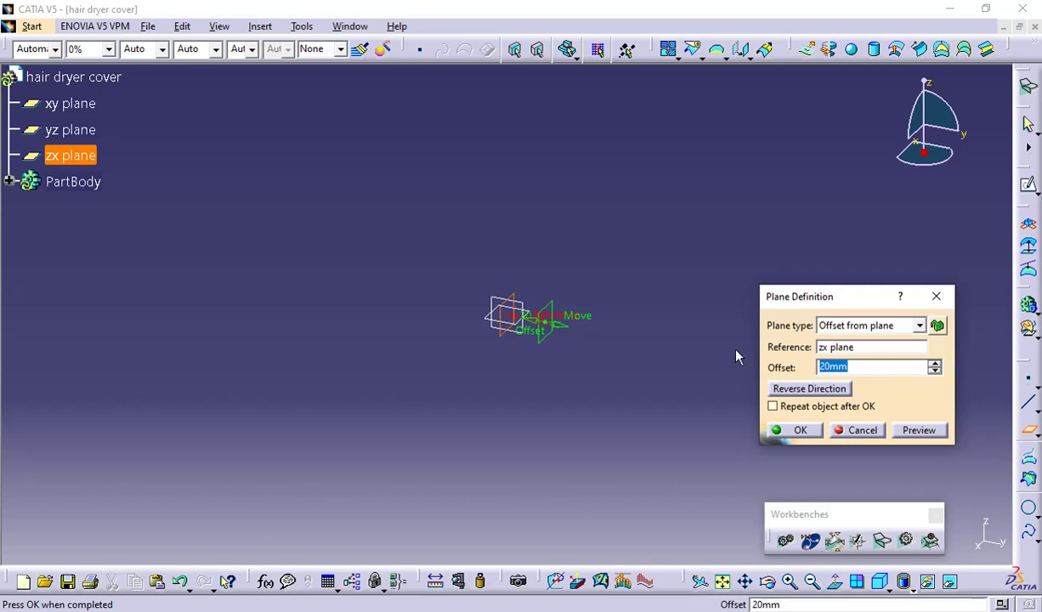
{"action": "type", "text": "100"}
{"action": "key", "text": "BackSpace"}
{"action": "key", "text": "BackSpace"}
{"action": "key", "text": "BackSpace"}
{"action": "type", "text": "50"}
{"action": "left_click", "coordinate": [800, 427]}
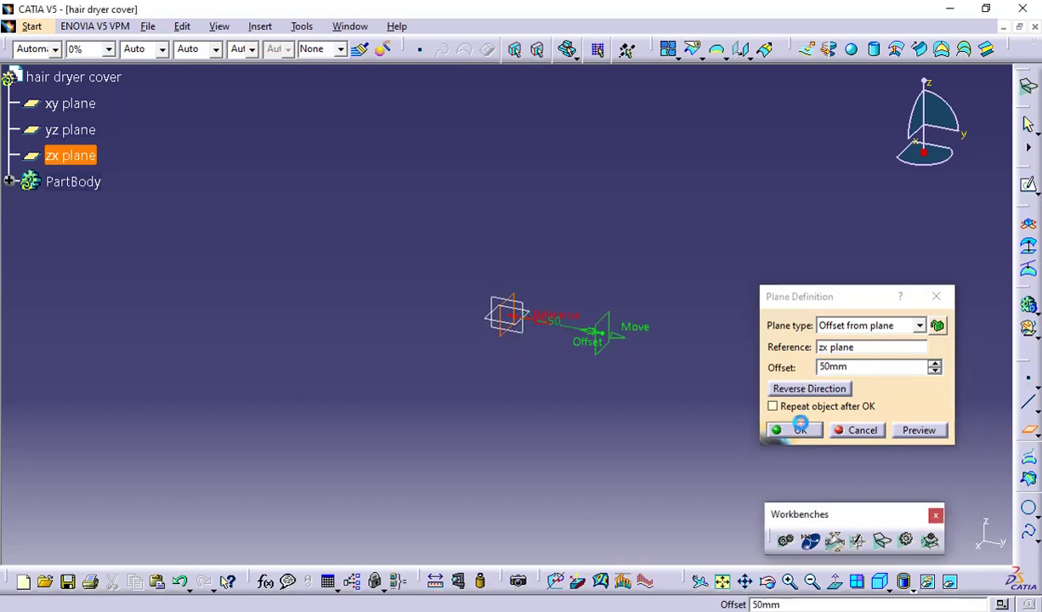
Create a second plane offset 50 mm from the first offset plane
{"action": "left_click", "coordinate": [610, 346]}
{"action": "left_click", "coordinate": [1028, 429]}
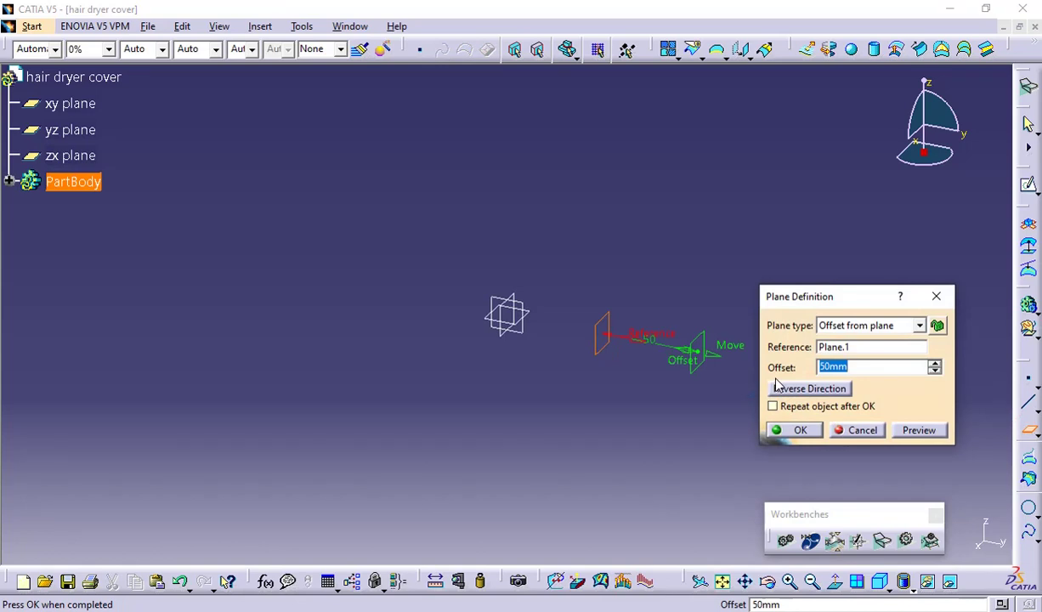
{"action": "type", "text": "50"}
{"action": "left_click", "coordinate": [789, 431]}
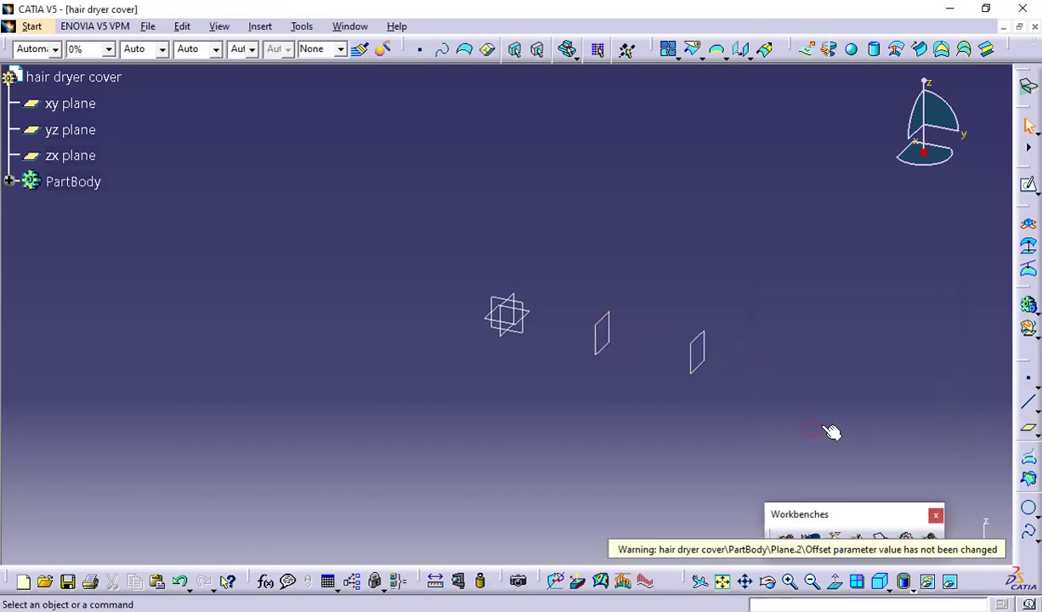
Create a third plane offset 75 mm from the second offset plane
{"action": "left_click", "coordinate": [1029, 429]}
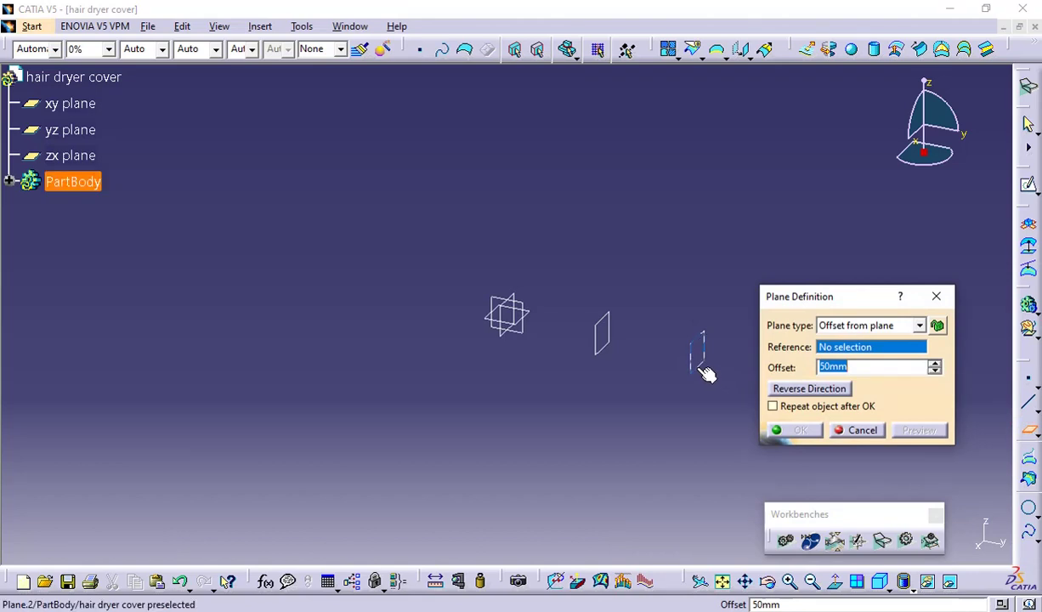
{"action": "left_click", "coordinate": [696, 365]}
{"action": "middle_click_drag", "start_coordinate": [718, 406], "coordinate": [576, 399]}
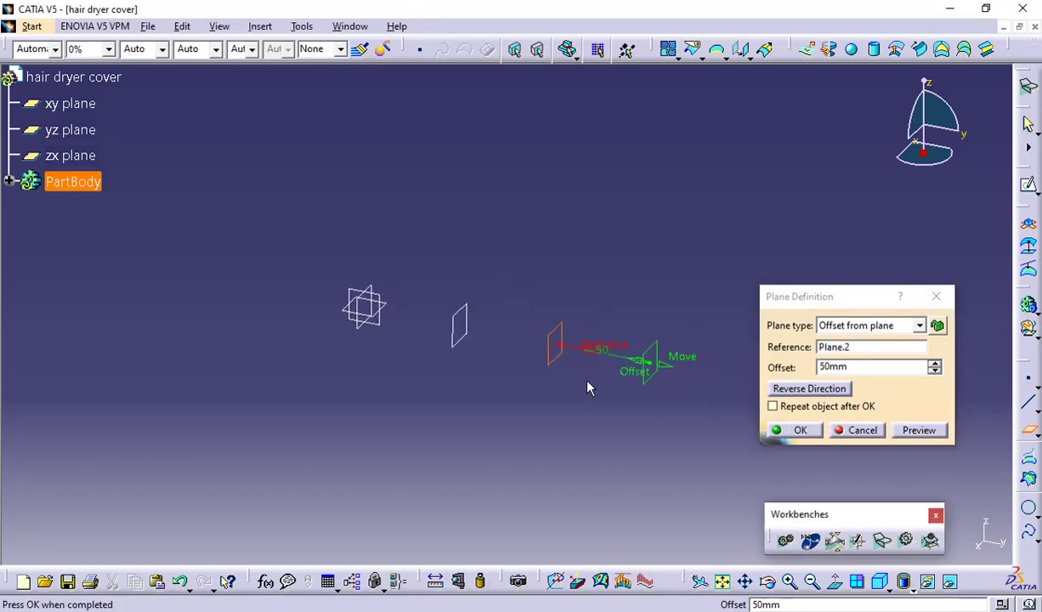
{"action": "left_click", "coordinate": [865, 367]}
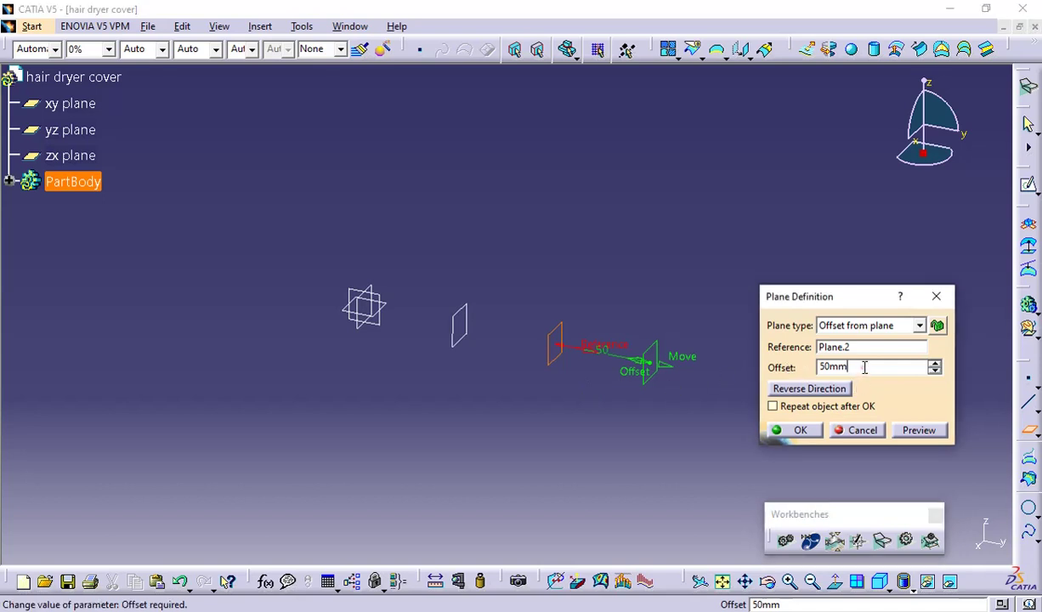
{"action": "left_click_drag", "start_coordinate": [865, 367], "coordinate": [797, 367]}
{"action": "type", "text": "7"}
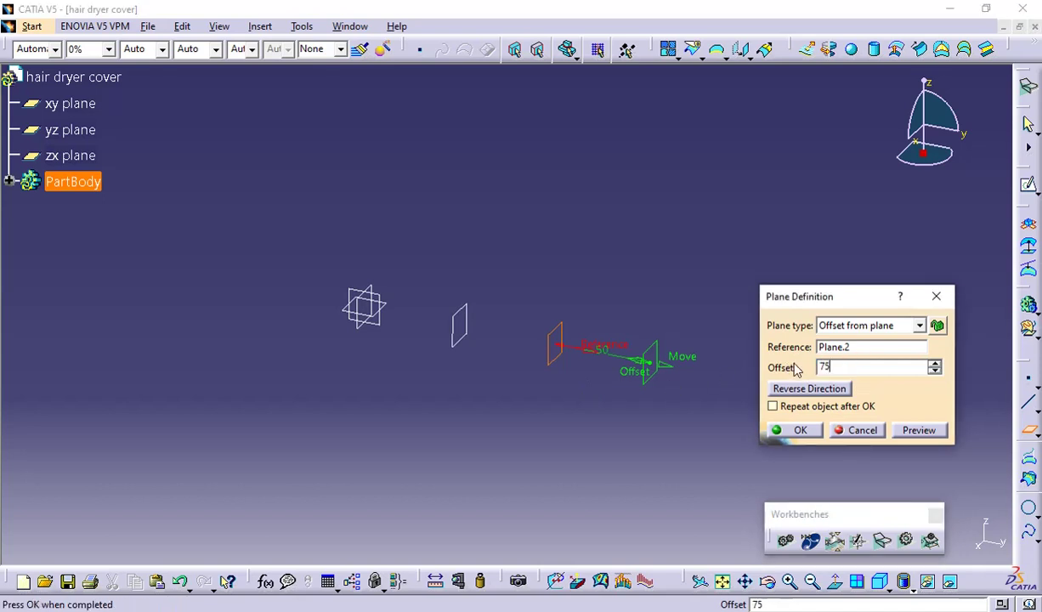
{"action": "type", "text": "5"}
{"action": "left_click", "coordinate": [792, 430]}
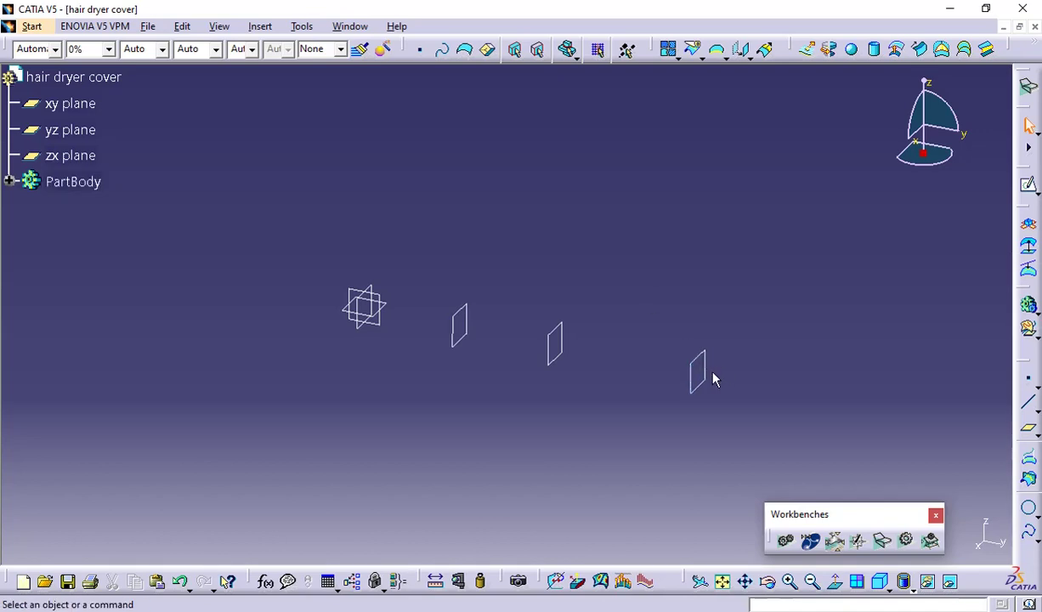
Check the section radii on the drawing, and open a sketch on the offset plane farthest from the origin
{"action": "middle_click_drag", "start_coordinate": [736, 349], "coordinate": [696, 305]}
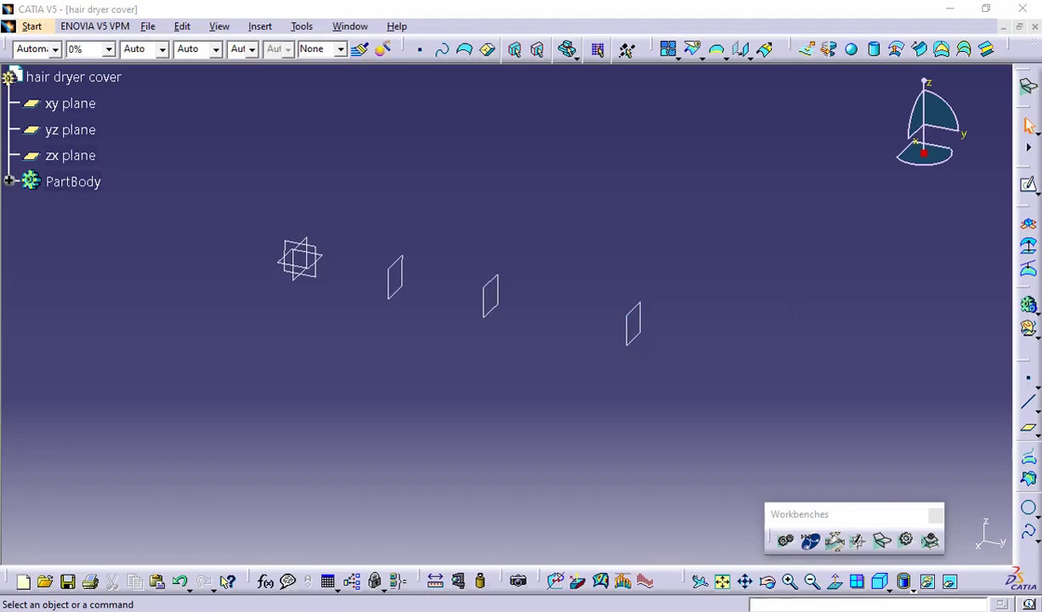
{"action": "key", "text": "alt+Tab"}
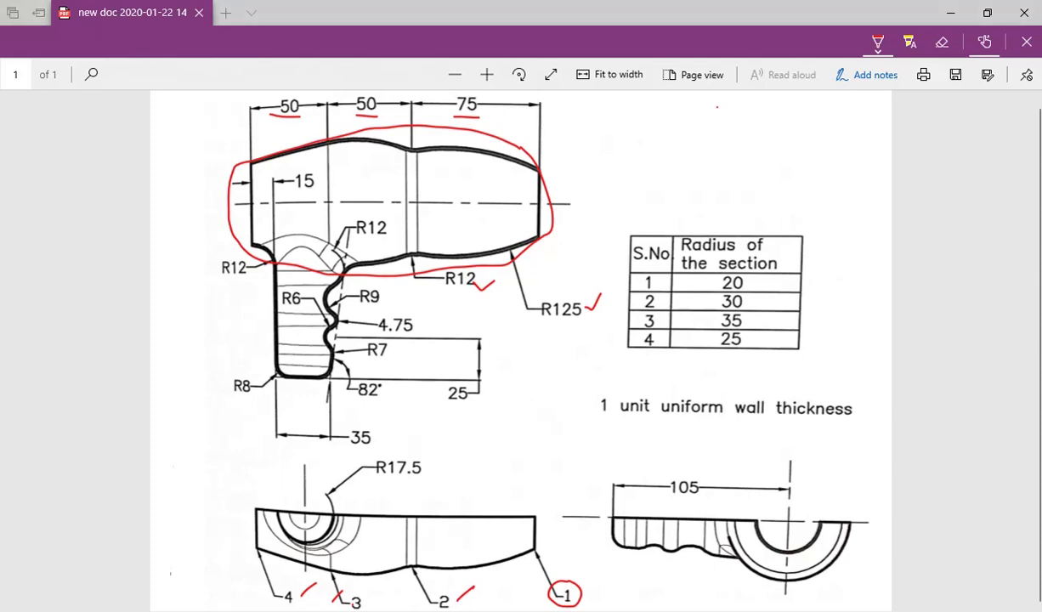
{"action": "key", "text": "alt+Tab"}
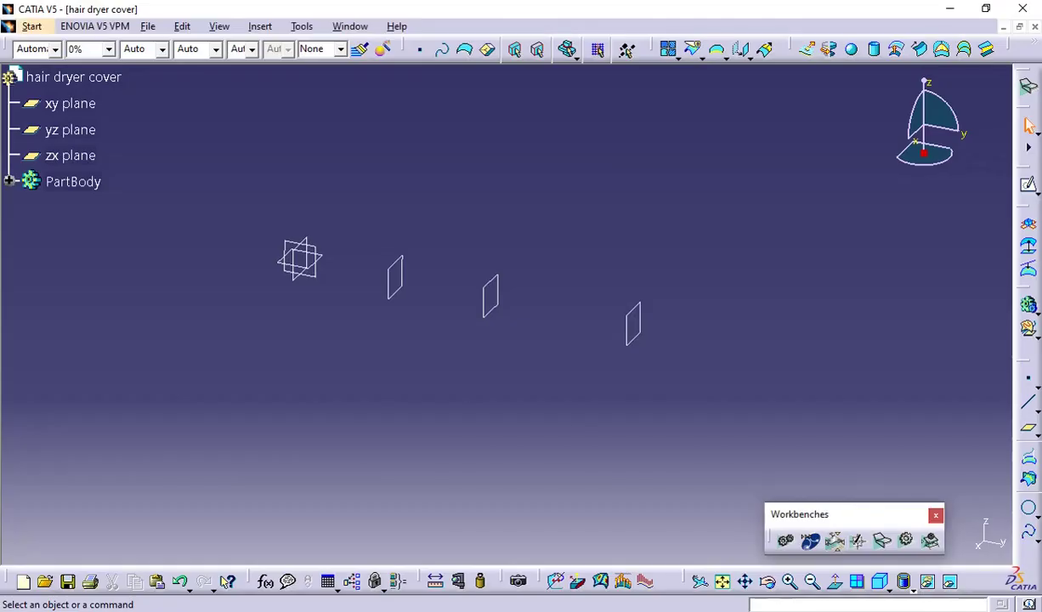
{"action": "left_click", "coordinate": [639, 341]}
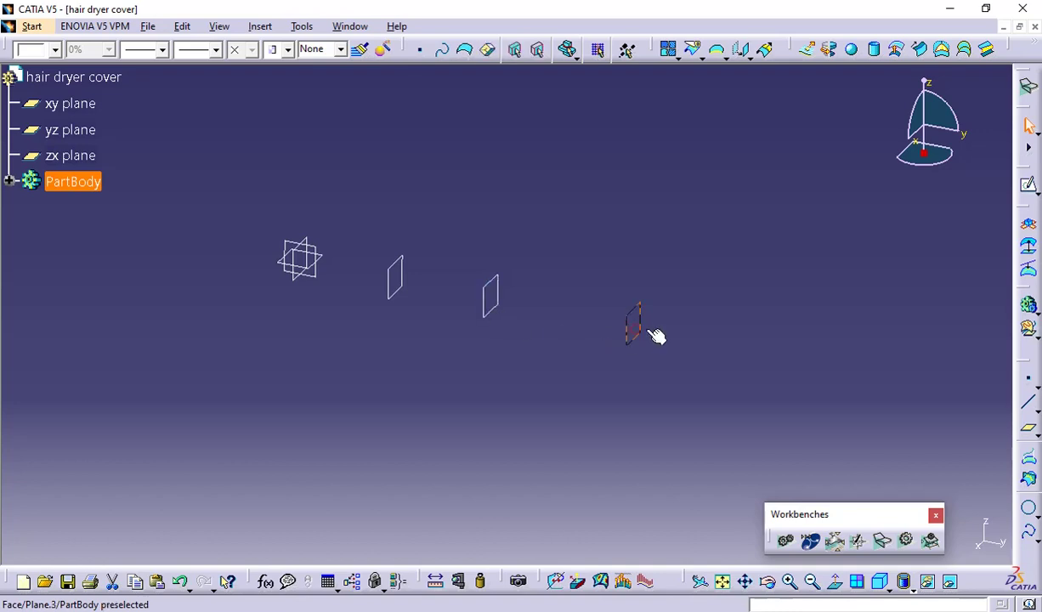
{"action": "left_click", "coordinate": [1029, 187]}
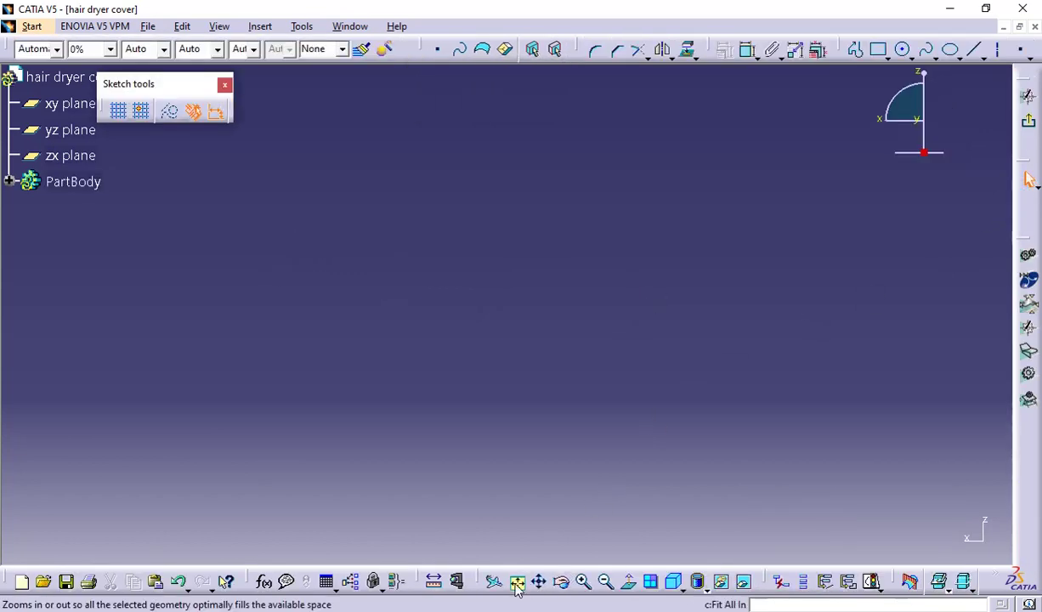
{"action": "left_click", "coordinate": [517, 584]}
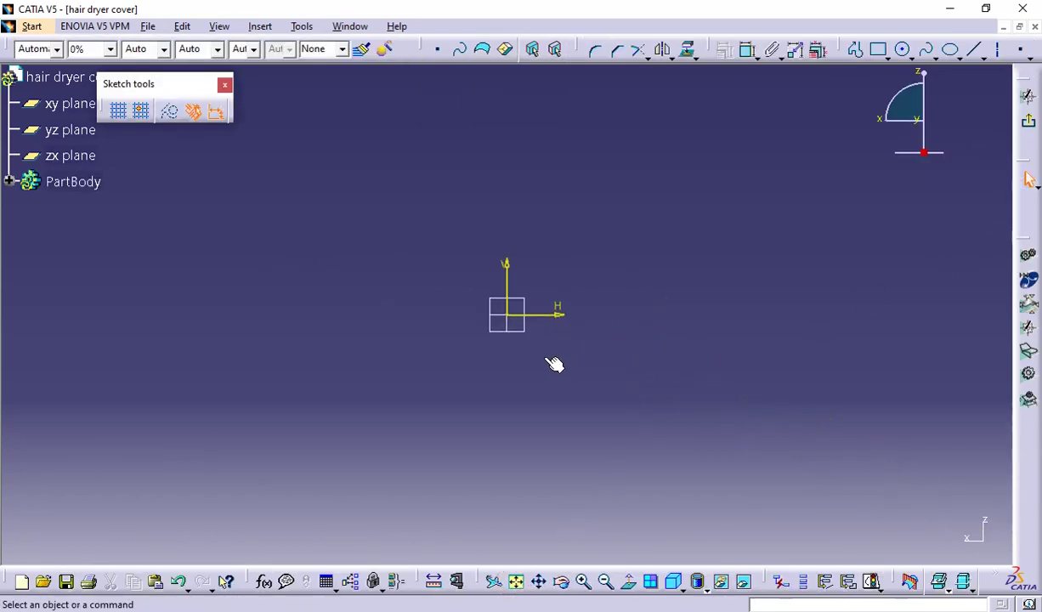
{"action": "left_click", "coordinate": [674, 582]}
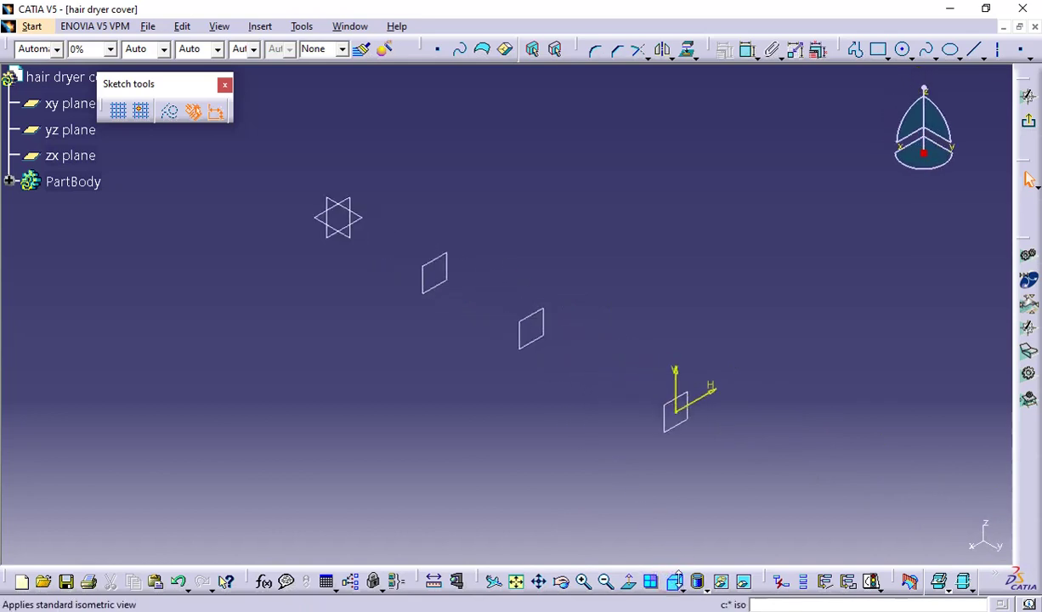
{"action": "left_click", "coordinate": [629, 582]}
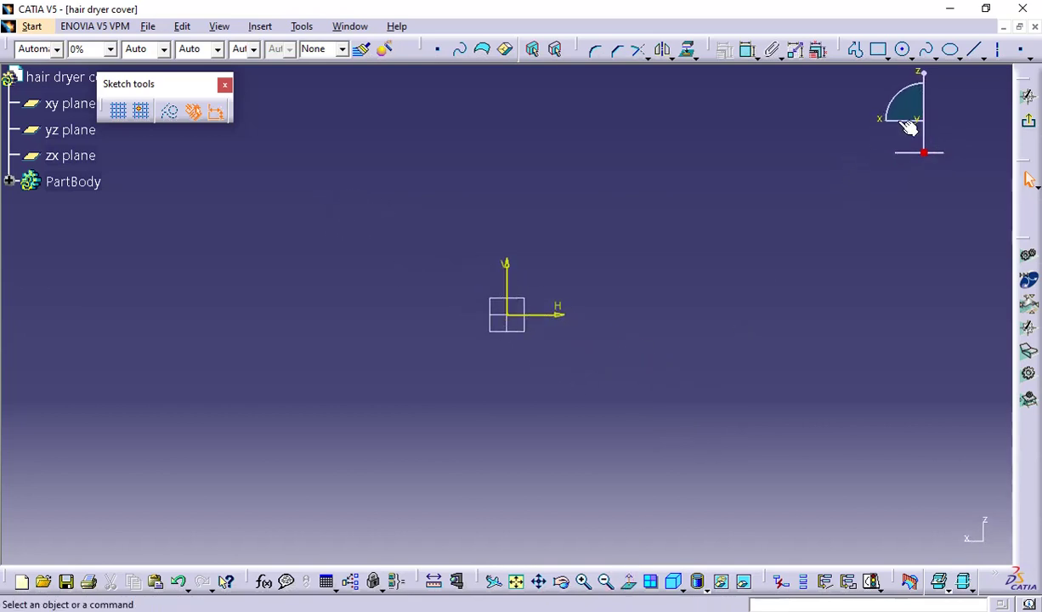
Sketch a semicircular arc of about 37 mm radius centred on the origin, above the horizontal axis
{"action": "left_click", "coordinate": [910, 58]}
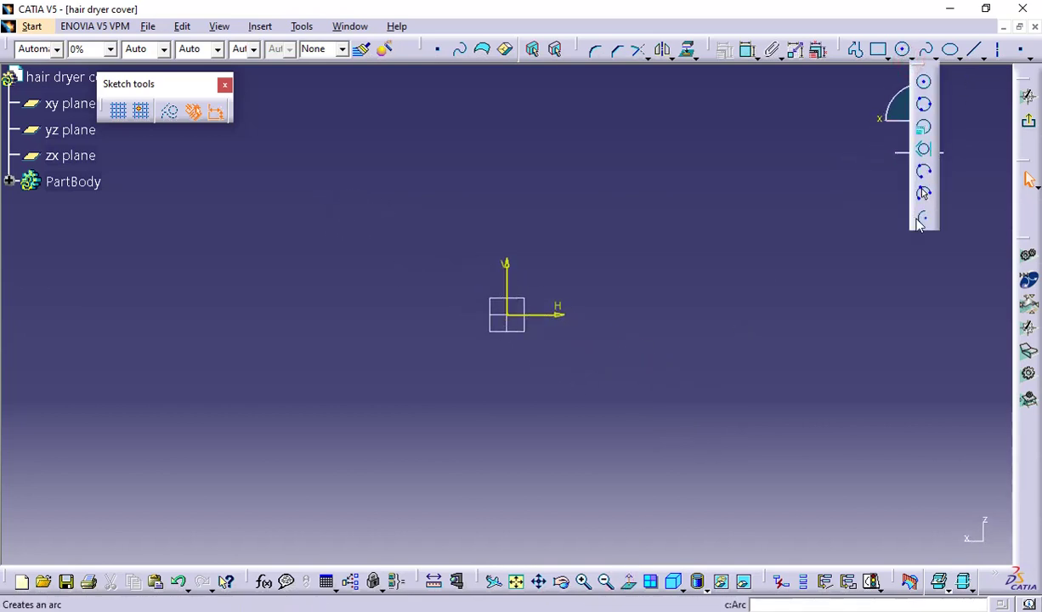
{"action": "left_click", "coordinate": [923, 219]}
{"action": "left_click", "coordinate": [511, 318]}
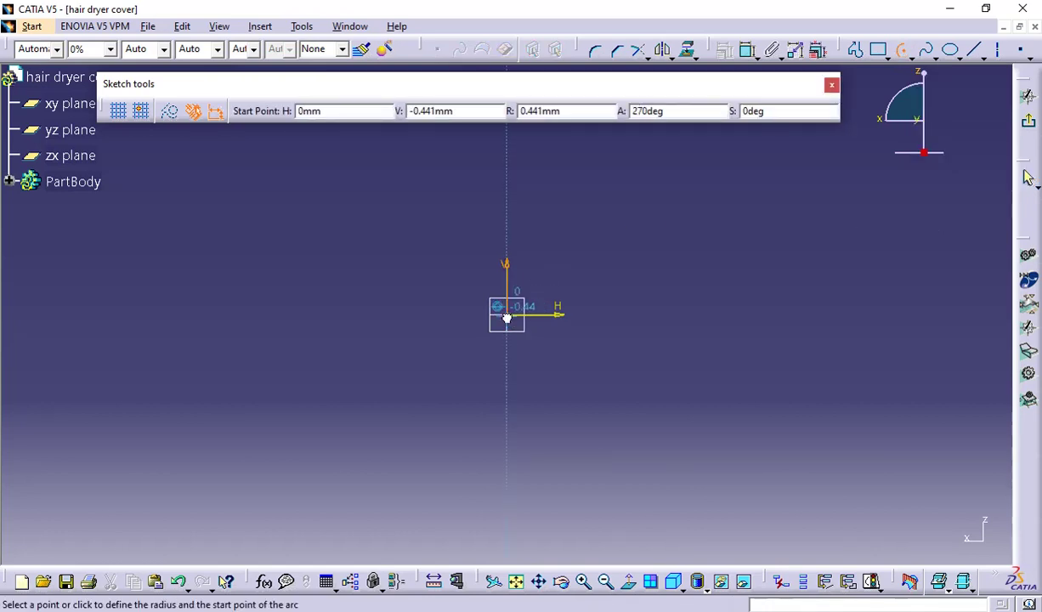
{"action": "left_click", "coordinate": [408, 314]}
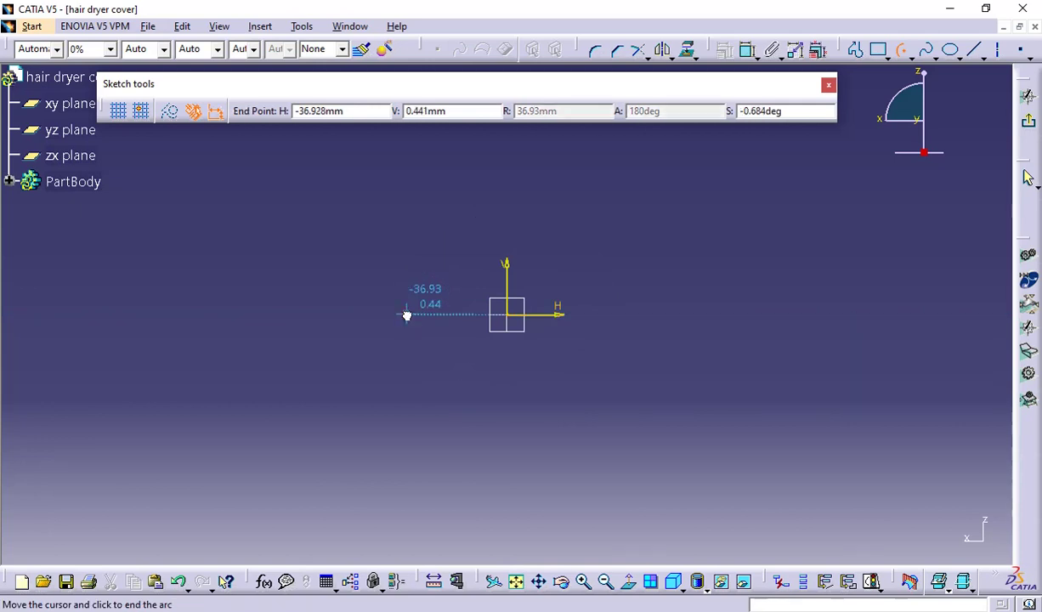
{"action": "left_click", "coordinate": [610, 321]}
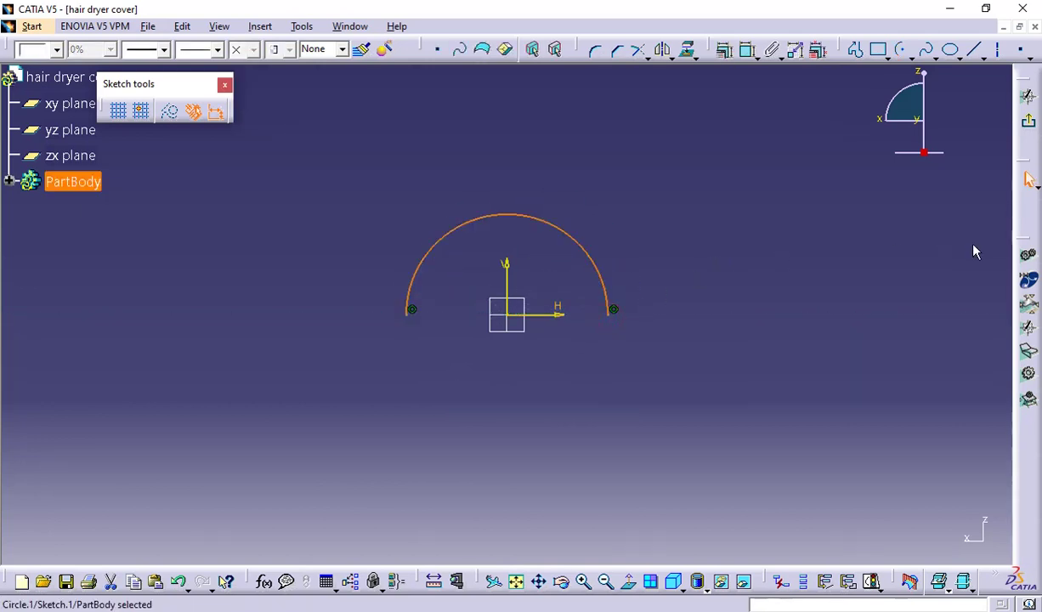
Constrain the semicircular arc's radius to 20 mm and exit the sketch
{"action": "left_click", "coordinate": [724, 49]}
{"action": "left_click", "coordinate": [579, 238]}
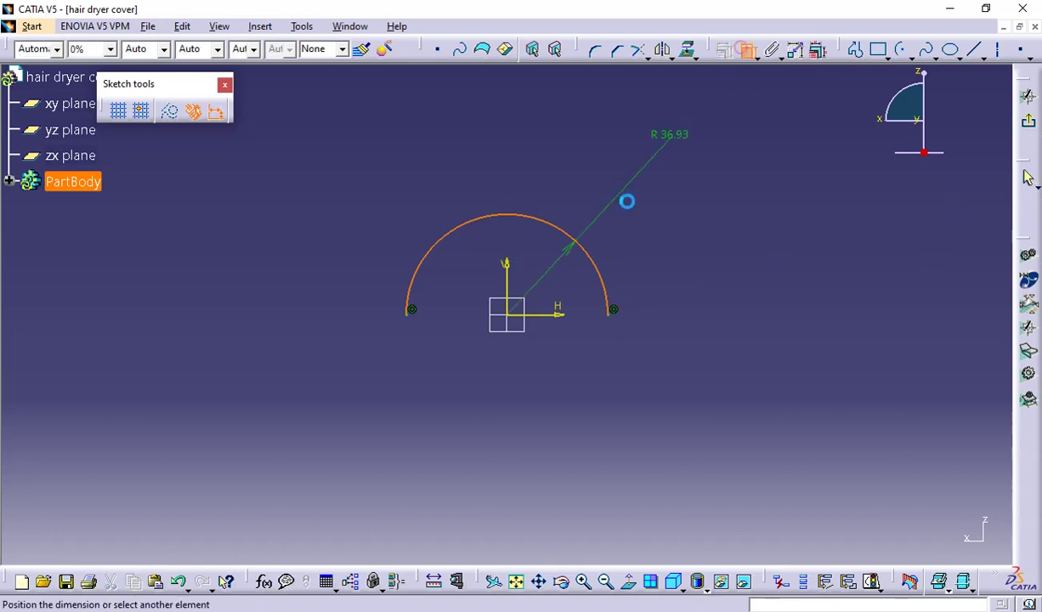
{"action": "double_click", "coordinate": [611, 220]}
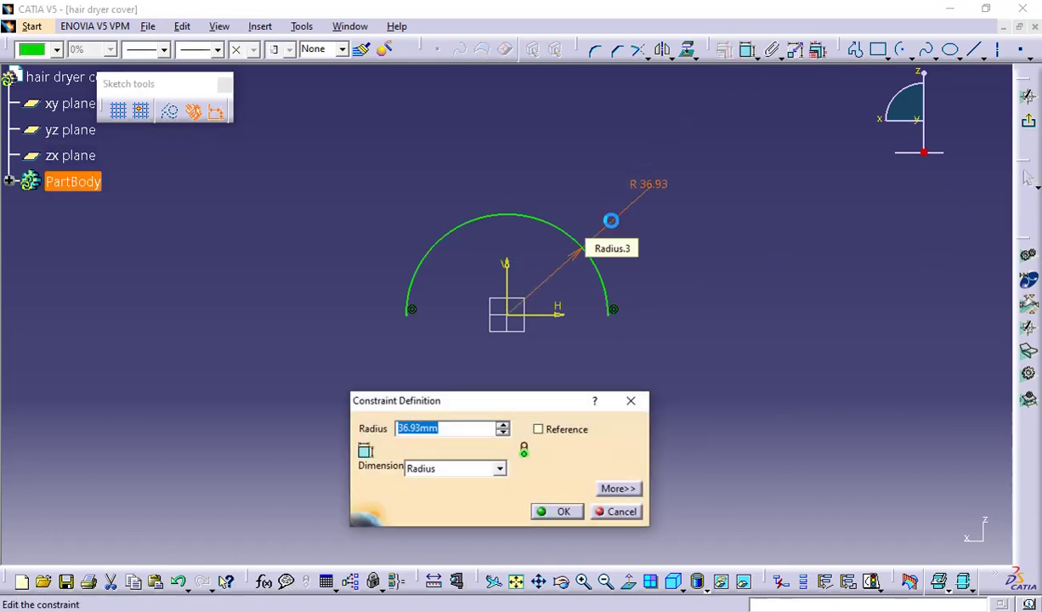
{"action": "type", "text": "20"}
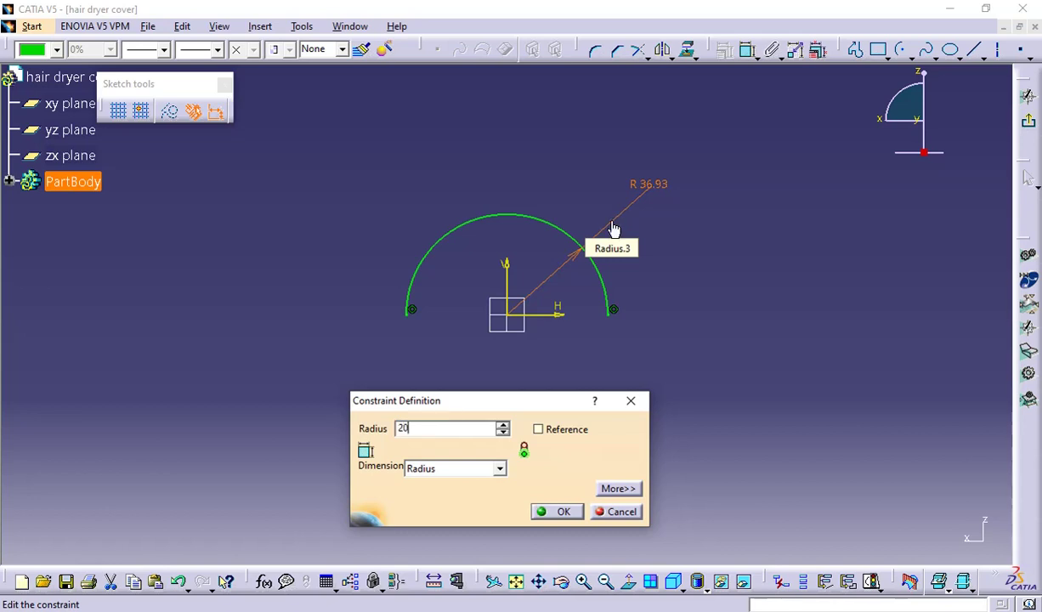
{"action": "left_click", "coordinate": [576, 517]}
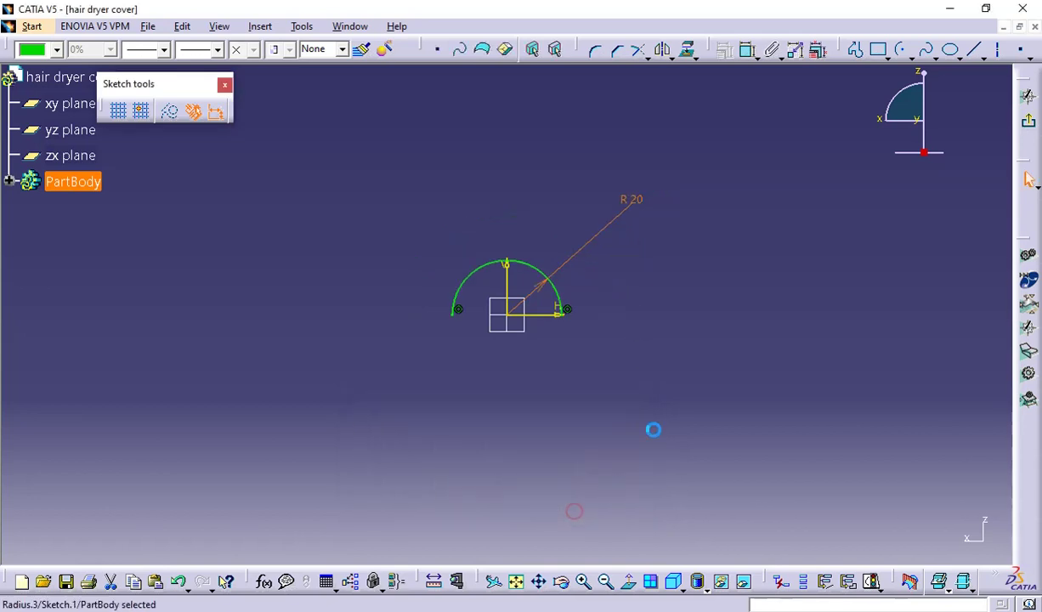
{"action": "left_click", "coordinate": [676, 329]}
{"action": "left_click", "coordinate": [1029, 125]}
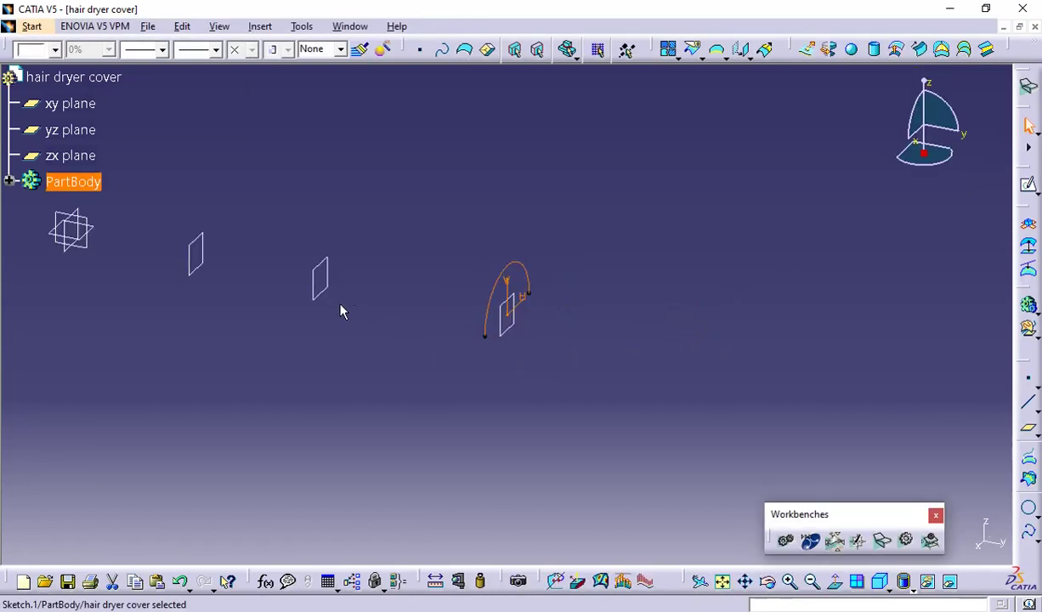
On the middle offset plane, sketch a semicircular arc of about 38 mm radius centred on the origin, above the horizontal axis
{"action": "left_click", "coordinate": [328, 294]}
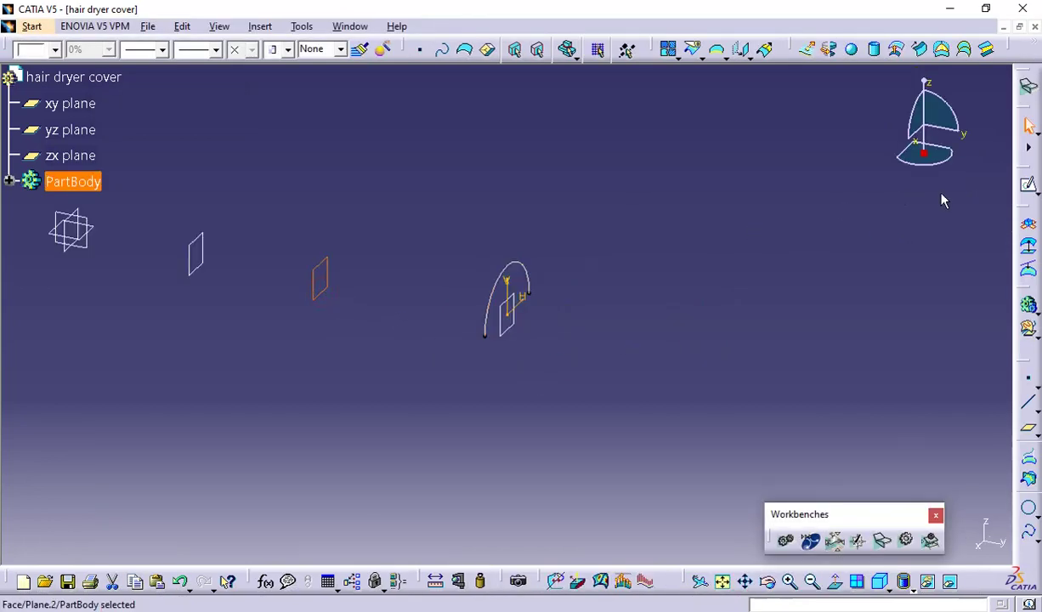
{"action": "left_click", "coordinate": [1027, 187]}
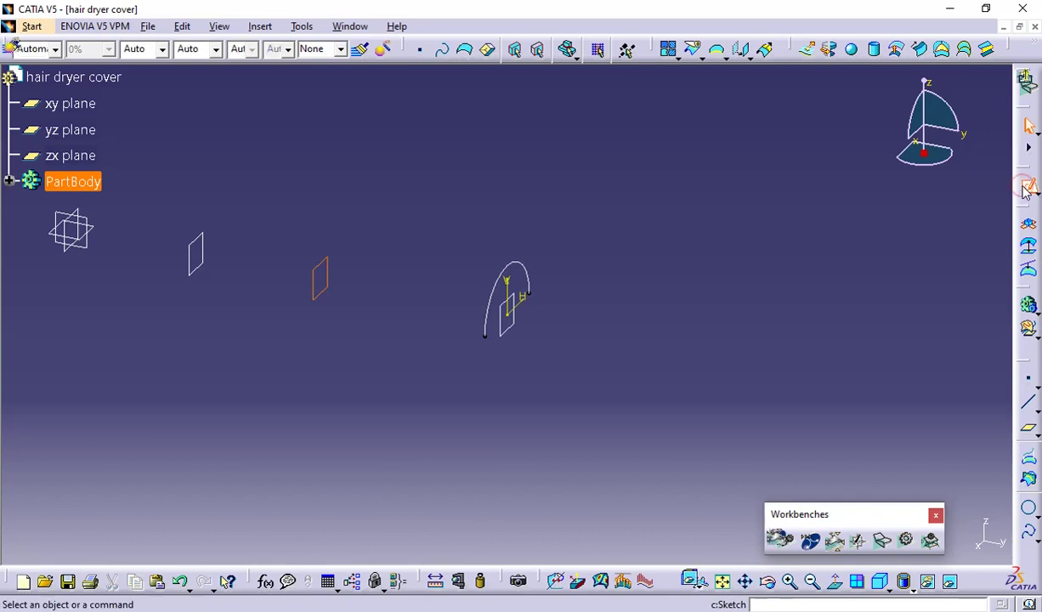
{"action": "middle_click_drag", "start_coordinate": [540, 216], "coordinate": [721, 322]}
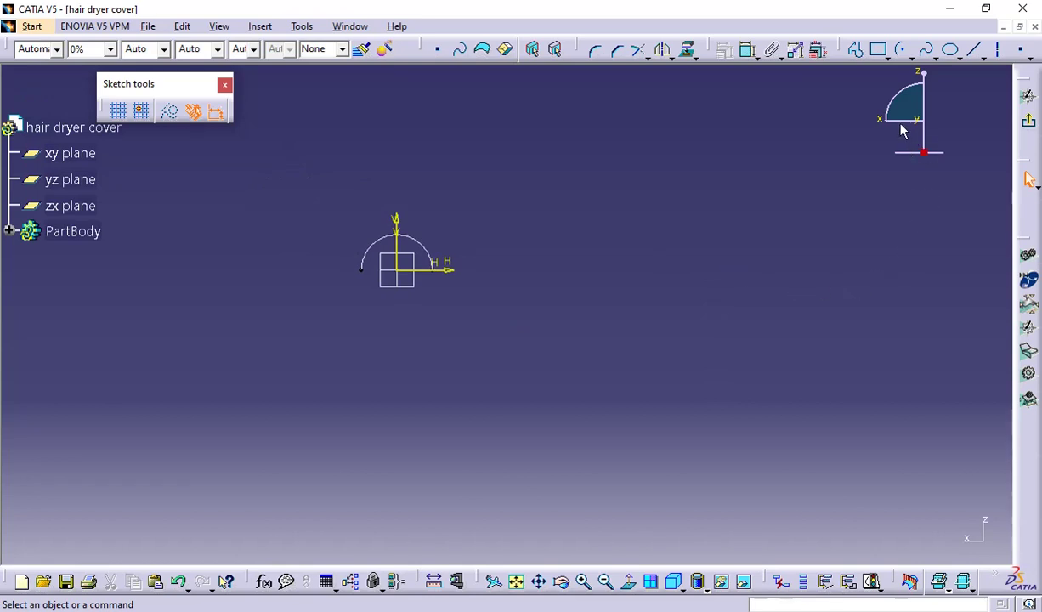
{"action": "left_click", "coordinate": [904, 51]}
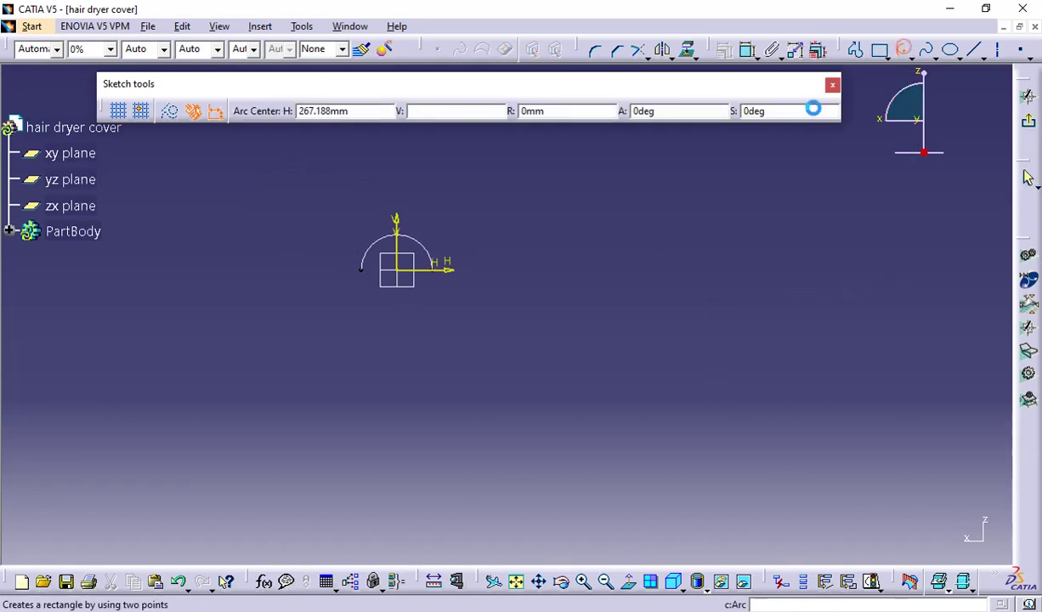
{"action": "left_click", "coordinate": [398, 270]}
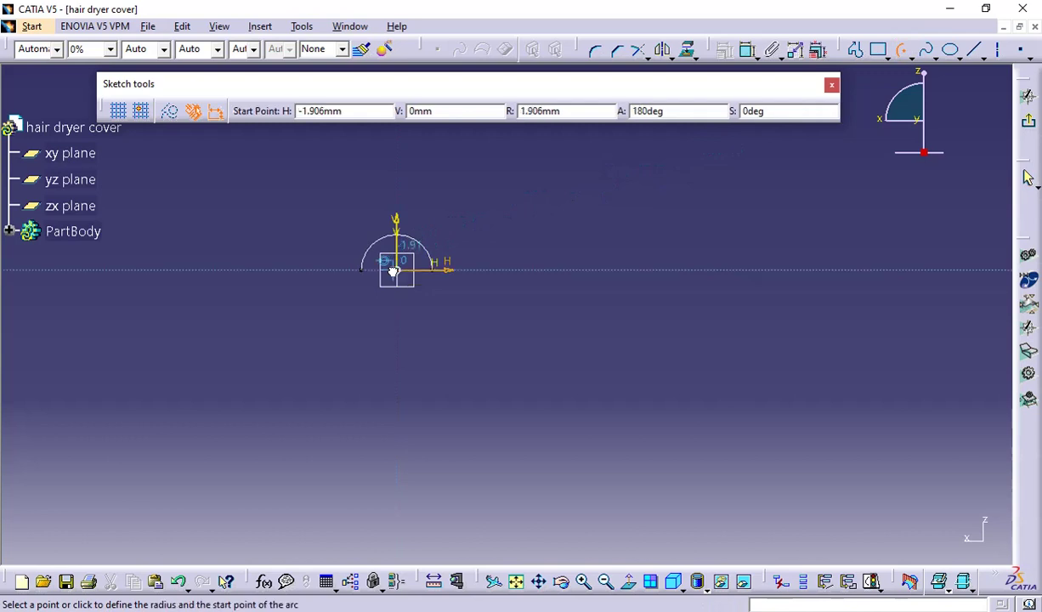
{"action": "left_click", "coordinate": [331, 270]}
{"action": "left_click", "coordinate": [471, 270]}
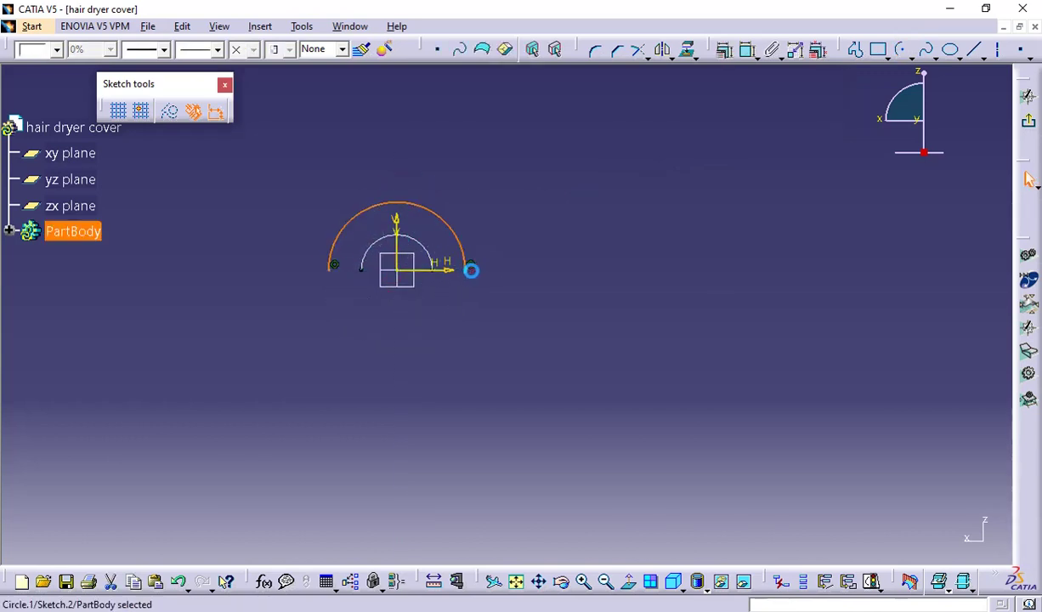
Constrain the middle plane's arc to a 30 mm radius and exit the sketch
{"action": "left_click", "coordinate": [748, 51]}
{"action": "left_click", "coordinate": [481, 206]}
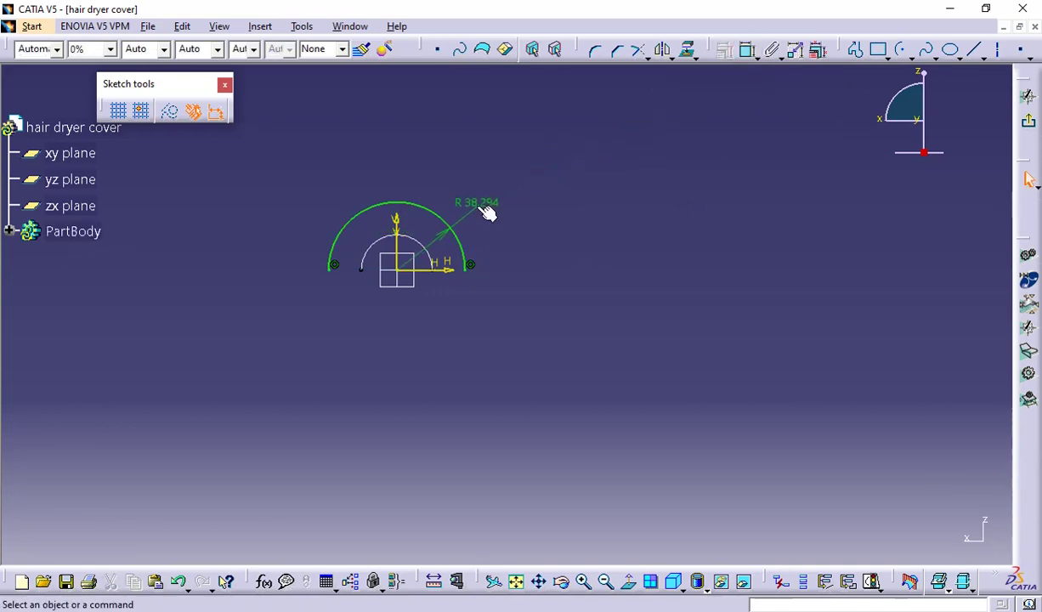
{"action": "double_click", "coordinate": [474, 201]}
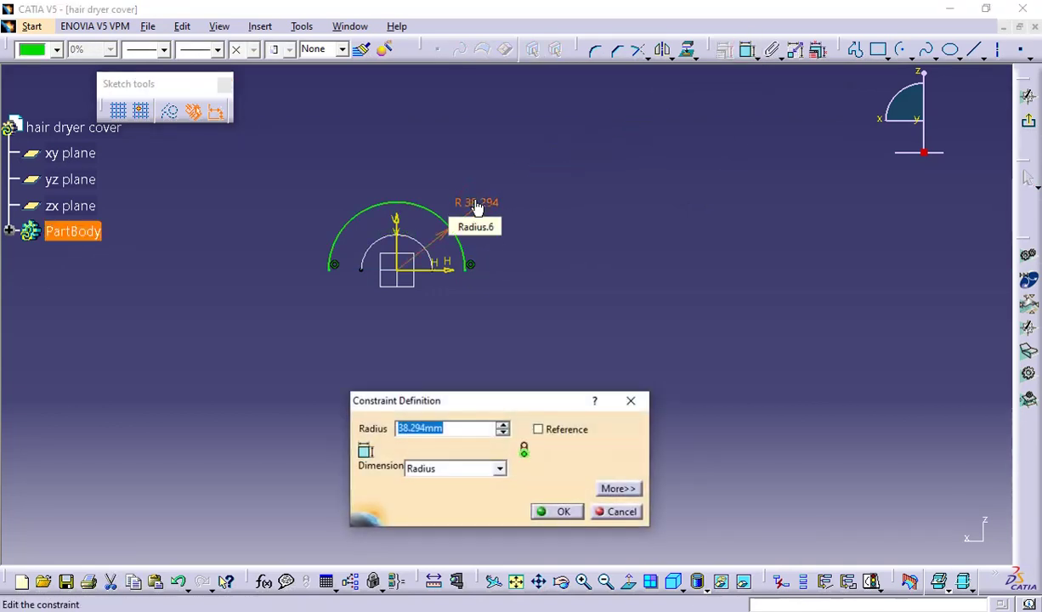
{"action": "type", "text": "30"}
{"action": "key", "text": "Return"}
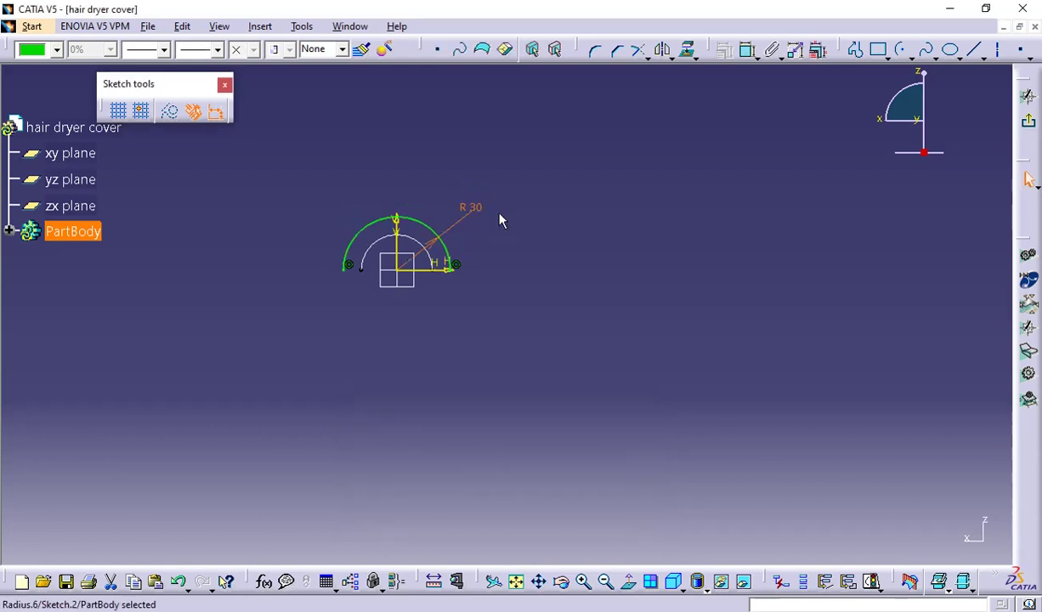
{"action": "left_click", "coordinate": [557, 217]}
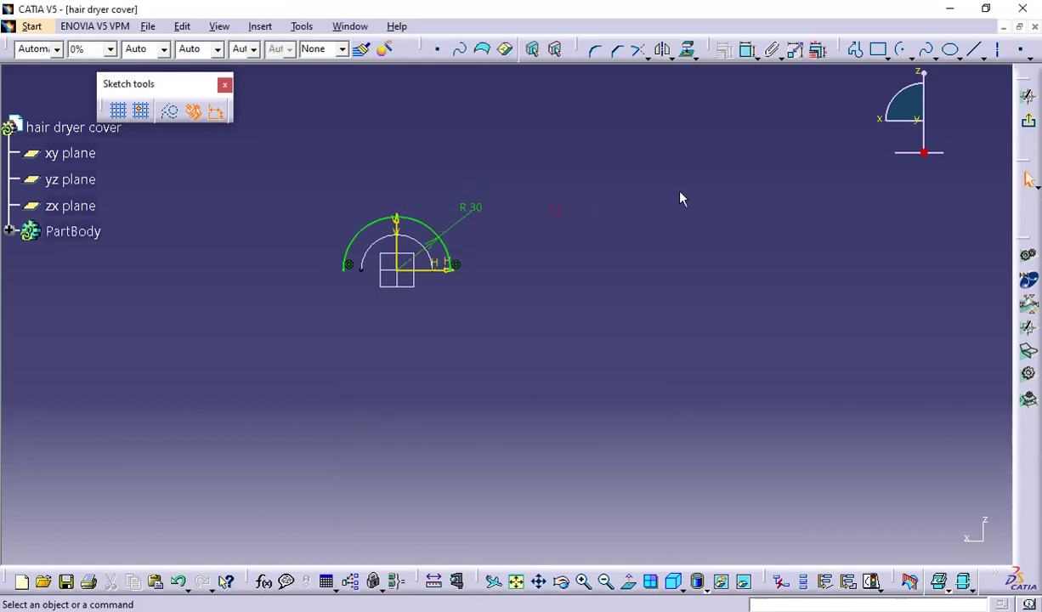
{"action": "left_click", "coordinate": [1020, 128]}
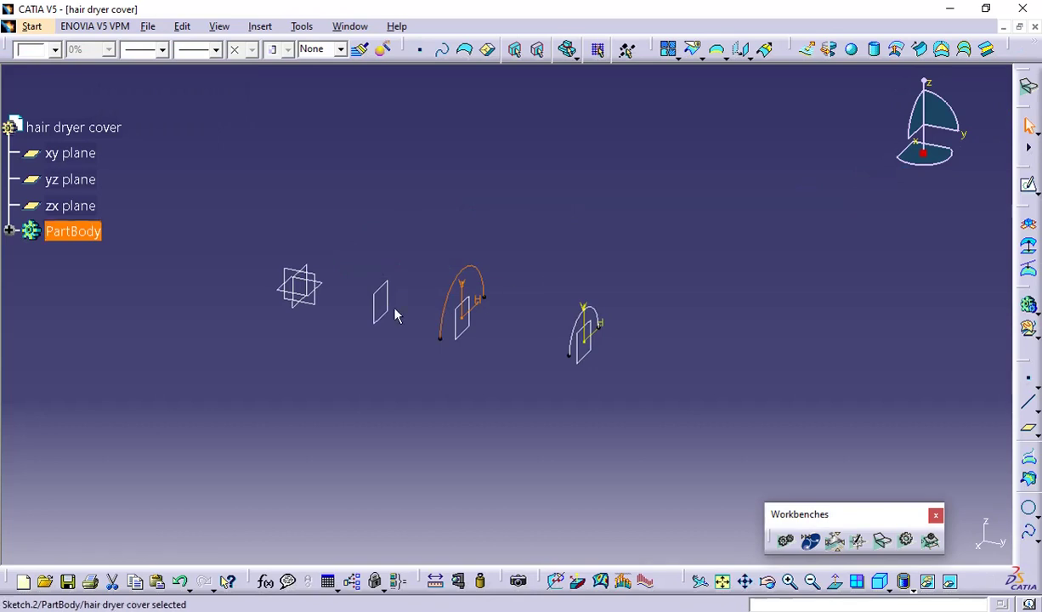
On the offset plane nearest the origin, sketch an origin-centred semicircular arc of about 53 mm radius above the horizontal axis
{"action": "left_click", "coordinate": [384, 313]}
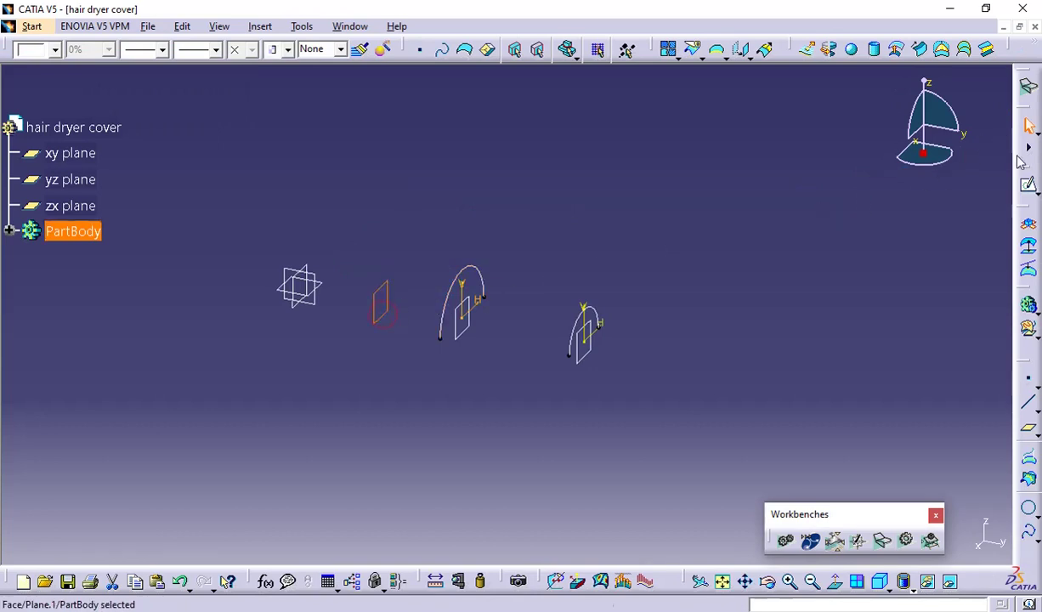
{"action": "left_click", "coordinate": [1029, 187]}
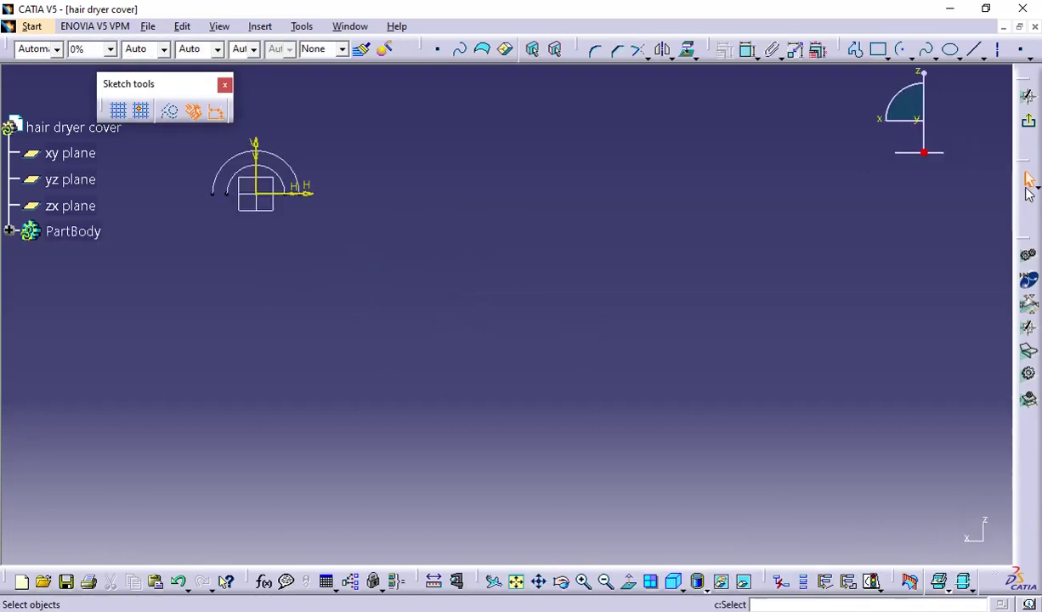
{"action": "middle_click_drag", "start_coordinate": [627, 149], "coordinate": [698, 181]}
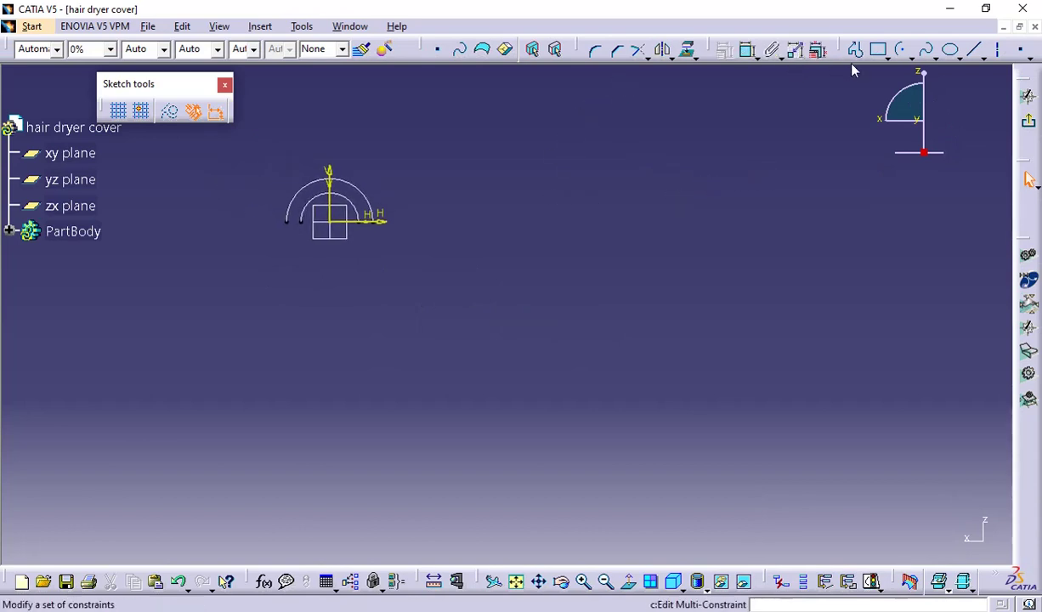
{"action": "left_click", "coordinate": [903, 56]}
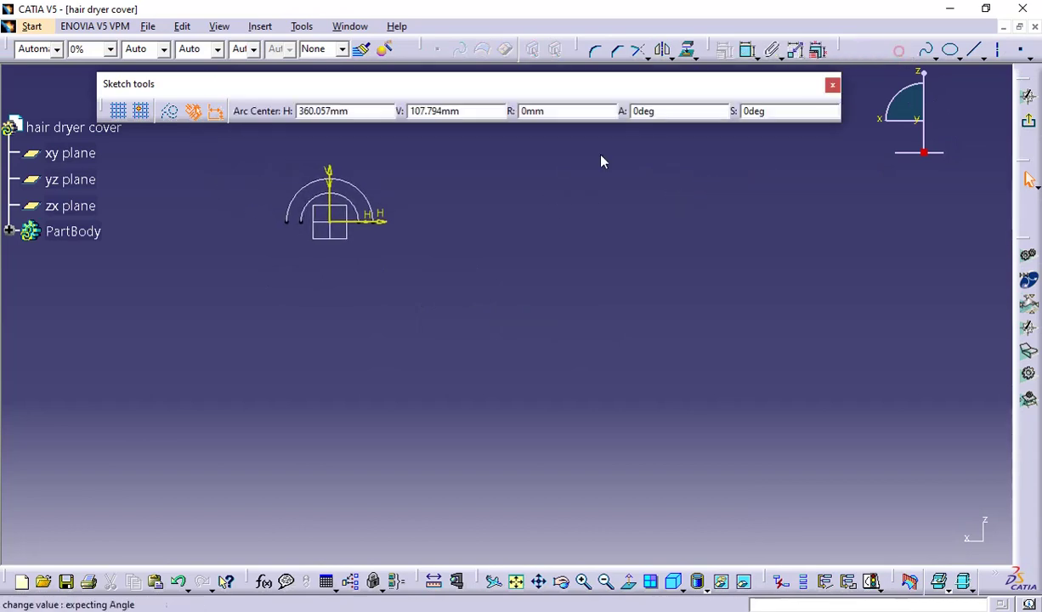
{"action": "left_click", "coordinate": [338, 223]}
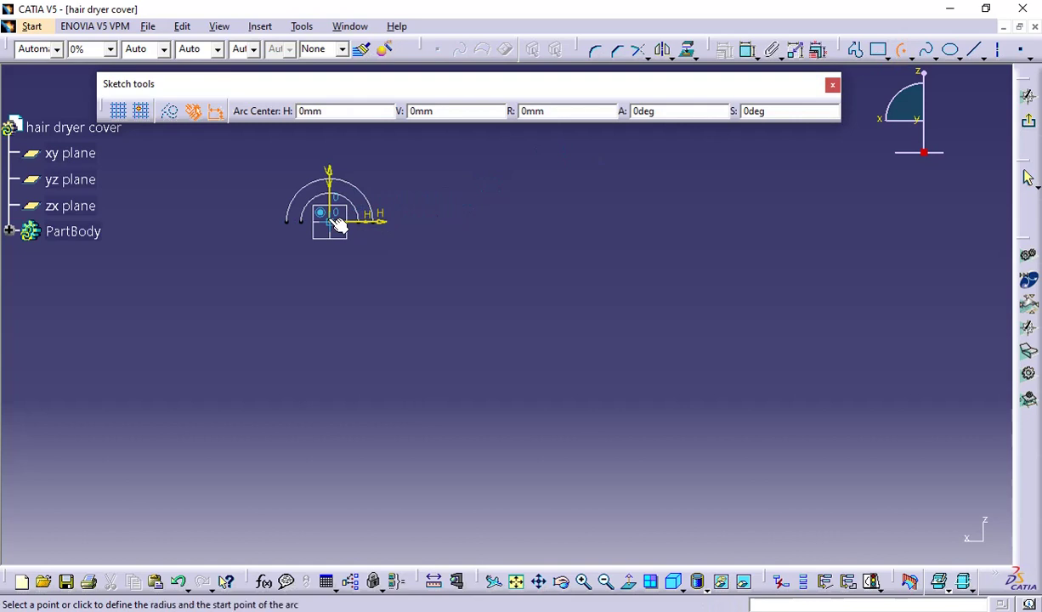
{"action": "left_click", "coordinate": [252, 221]}
{"action": "left_click", "coordinate": [403, 223]}
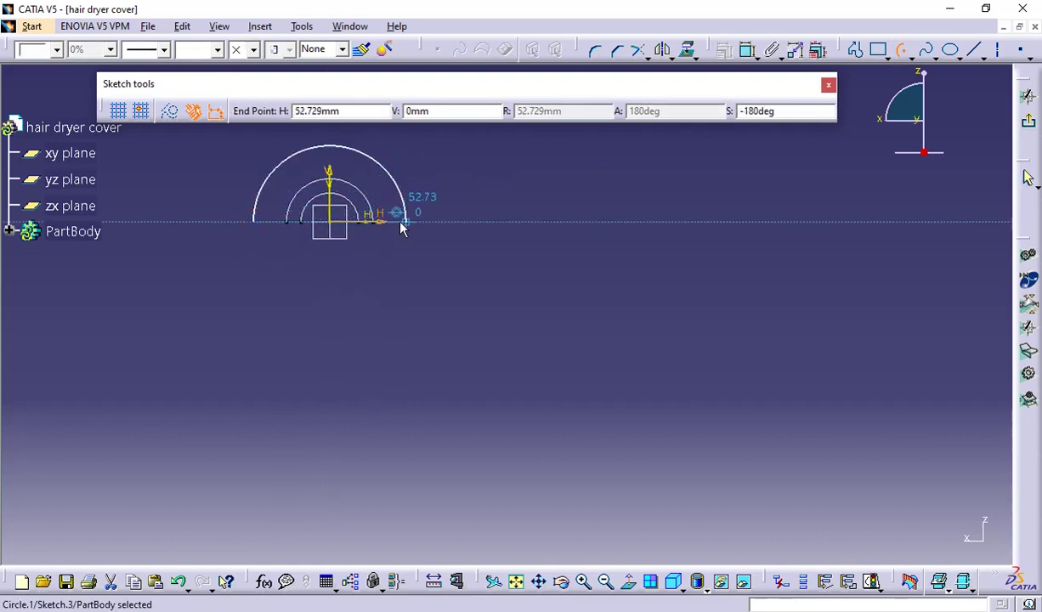
Constrain the arc on the nearest offset plane to a 35 mm radius and exit the sketch
{"action": "left_click", "coordinate": [723, 50]}
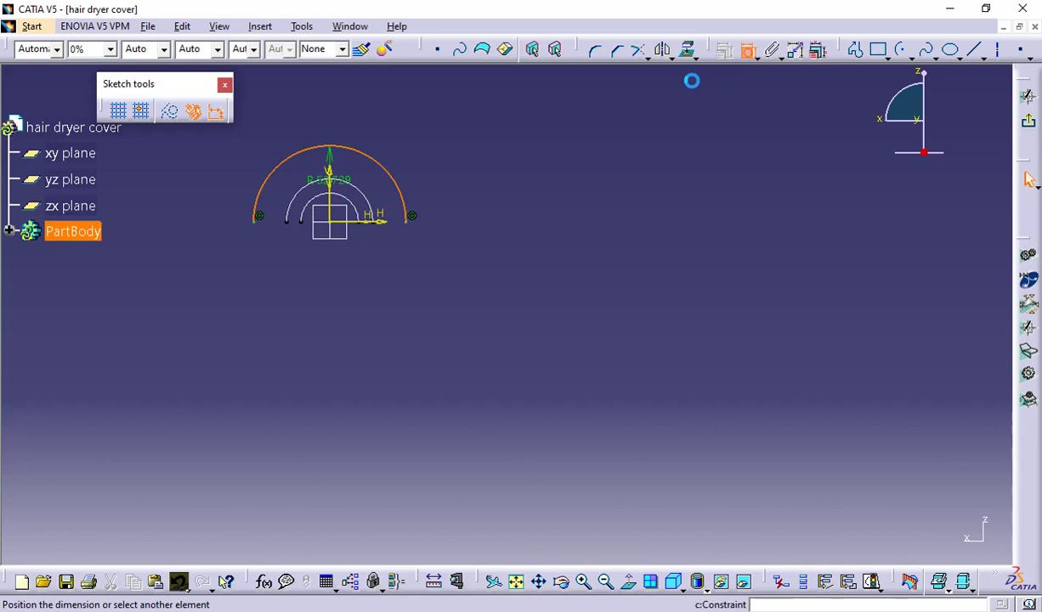
{"action": "left_click", "coordinate": [434, 174]}
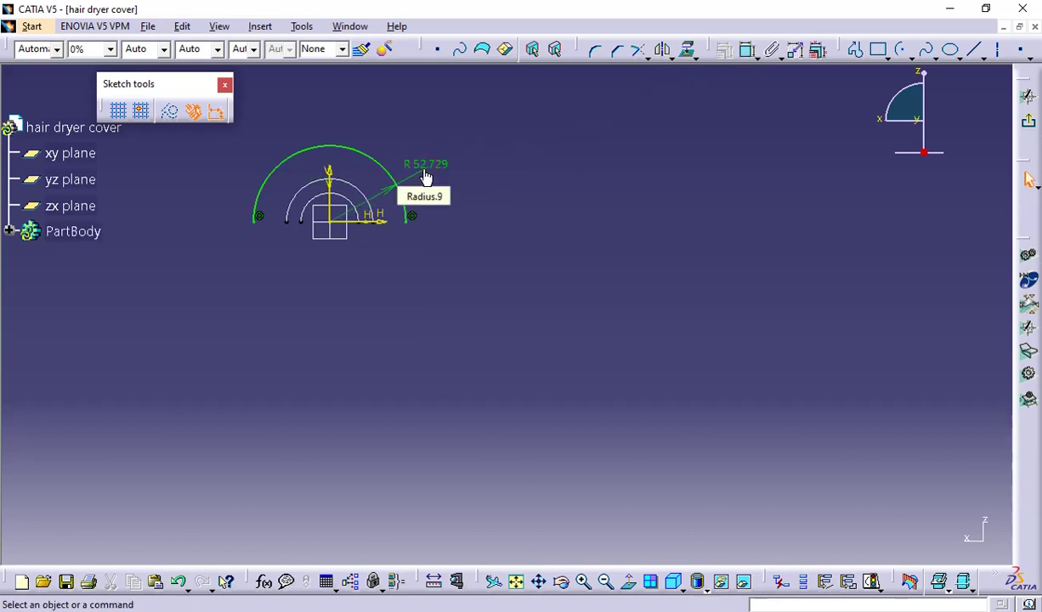
{"action": "double_click", "coordinate": [426, 174]}
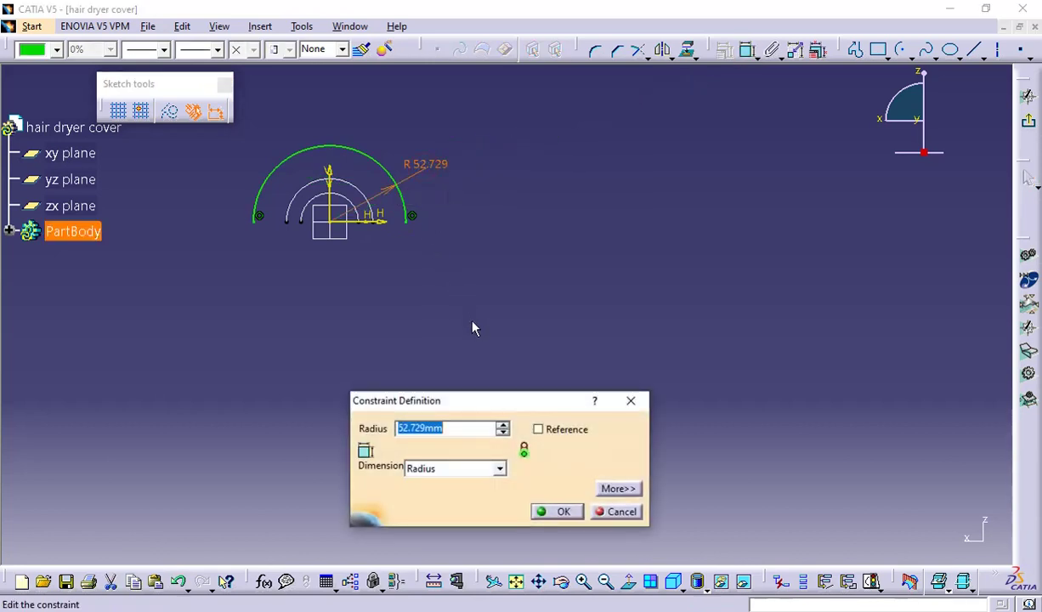
{"action": "type", "text": "35"}
{"action": "key", "text": "Return"}
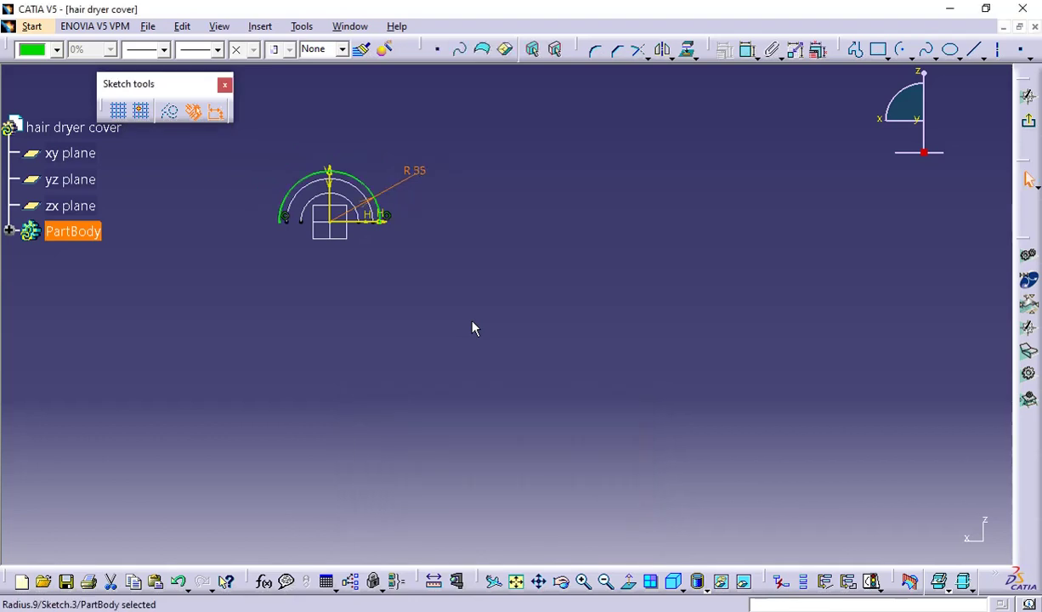
{"action": "left_click", "coordinate": [474, 328]}
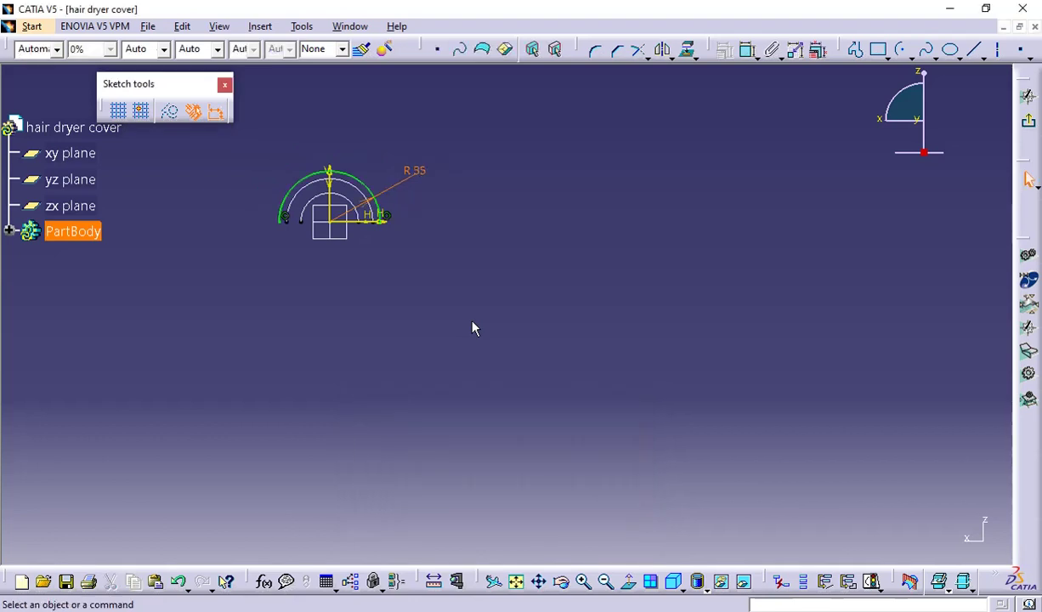
{"action": "left_click", "coordinate": [1030, 126]}
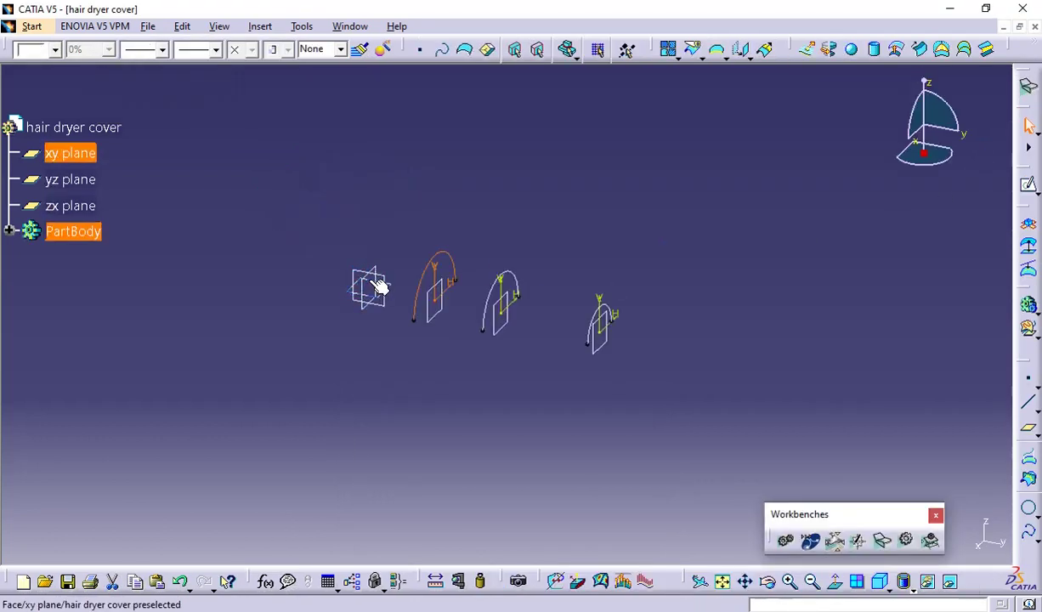
On the zx plane, sketch a semicircular arc of about 58 mm radius centred on the origin, above the horizontal axis
{"action": "left_click", "coordinate": [373, 289]}
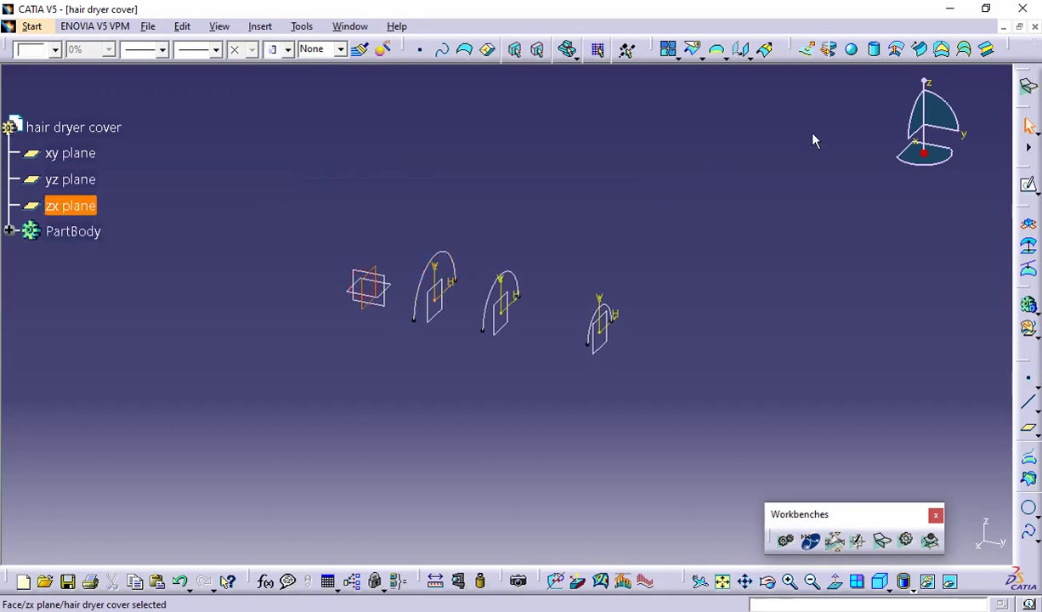
{"action": "left_click", "coordinate": [1029, 187]}
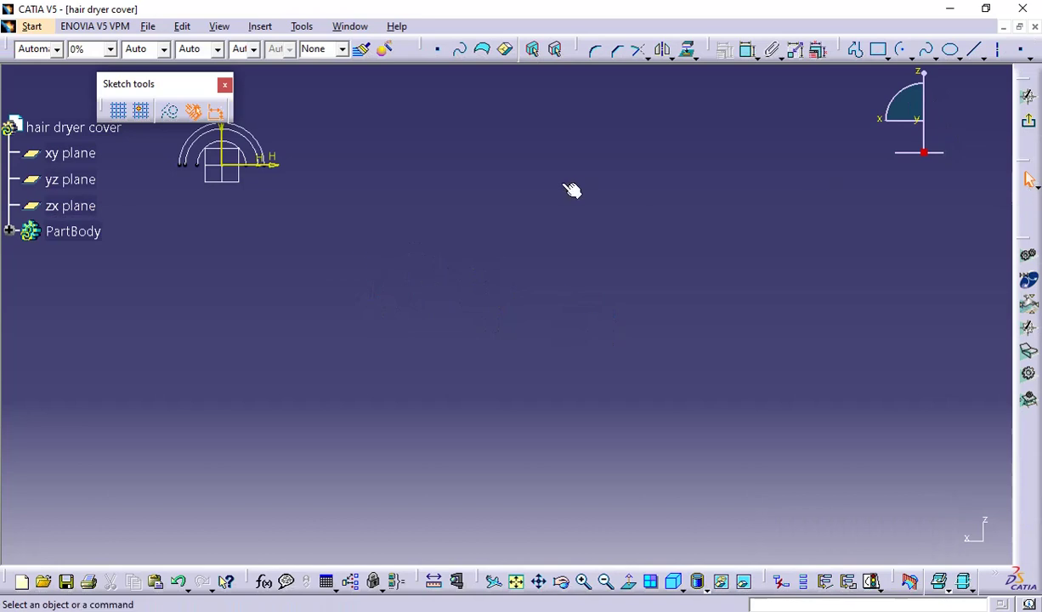
{"action": "middle_click_drag", "start_coordinate": [569, 190], "coordinate": [764, 225]}
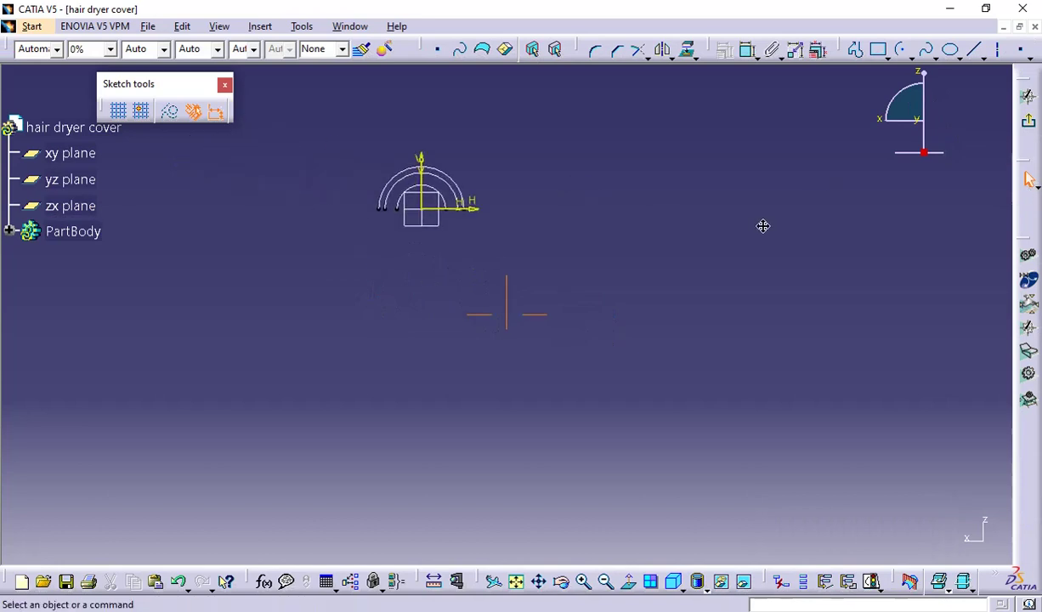
{"action": "left_click", "coordinate": [902, 49]}
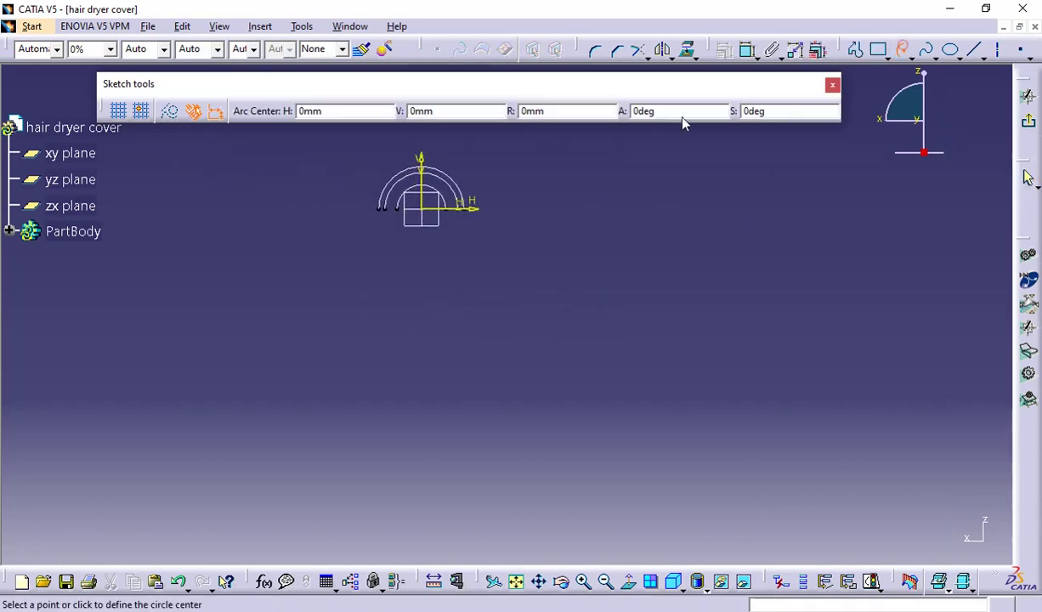
{"action": "left_click", "coordinate": [422, 206]}
{"action": "middle_click_drag", "start_coordinate": [472, 244], "coordinate": [460, 344]}
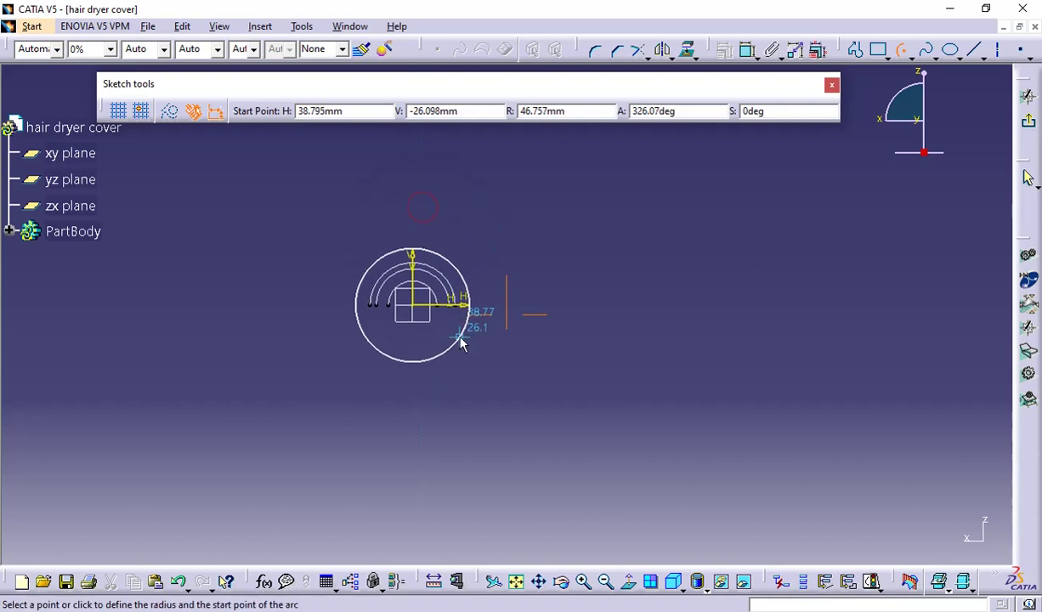
{"action": "left_click", "coordinate": [343, 306]}
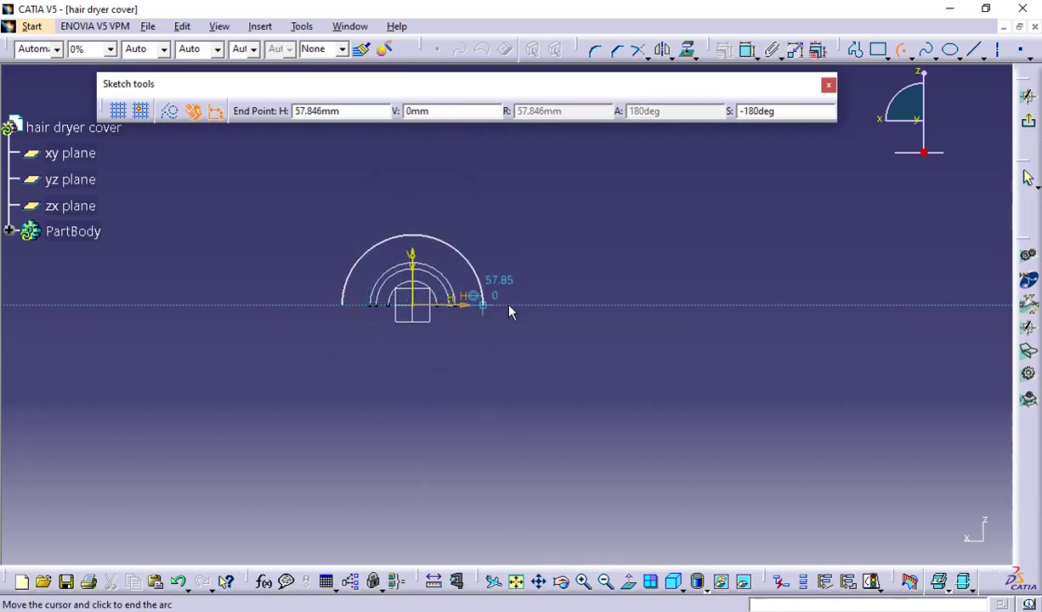
{"action": "left_click", "coordinate": [509, 311]}
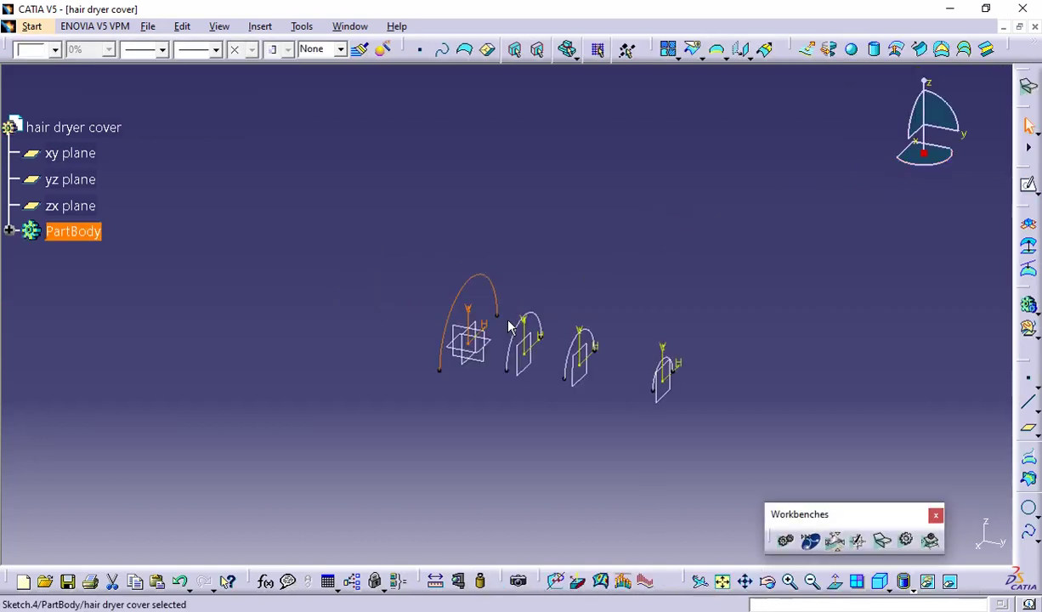
Constrain the zx plane's section arc to a 25 mm radius and exit the sketch
{"action": "left_click", "coordinate": [1029, 184]}
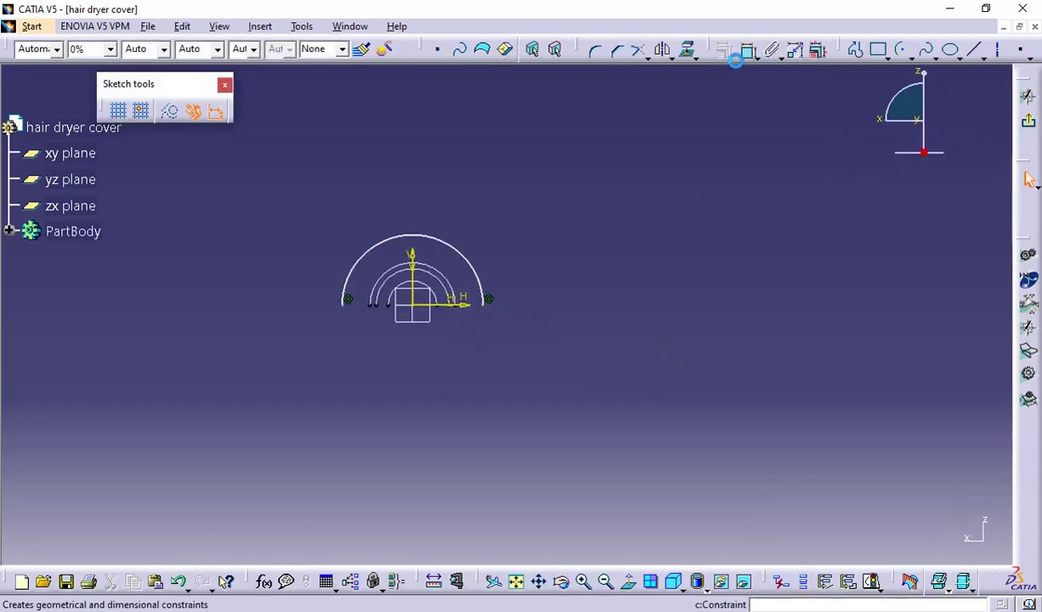
{"action": "left_click", "coordinate": [748, 51]}
{"action": "left_click", "coordinate": [473, 266]}
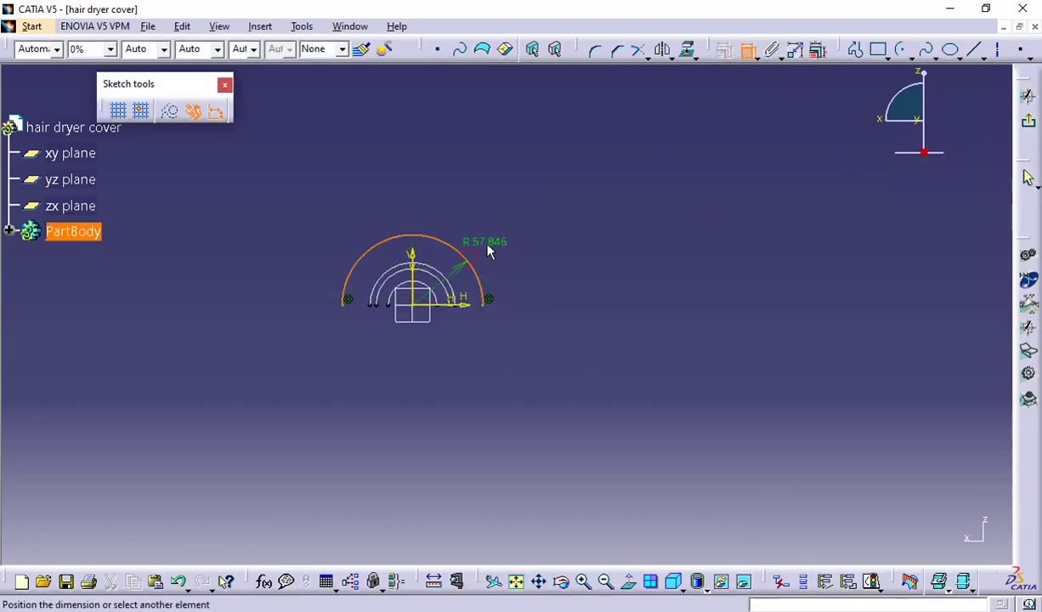
{"action": "left_click", "coordinate": [491, 248]}
{"action": "double_click", "coordinate": [487, 242]}
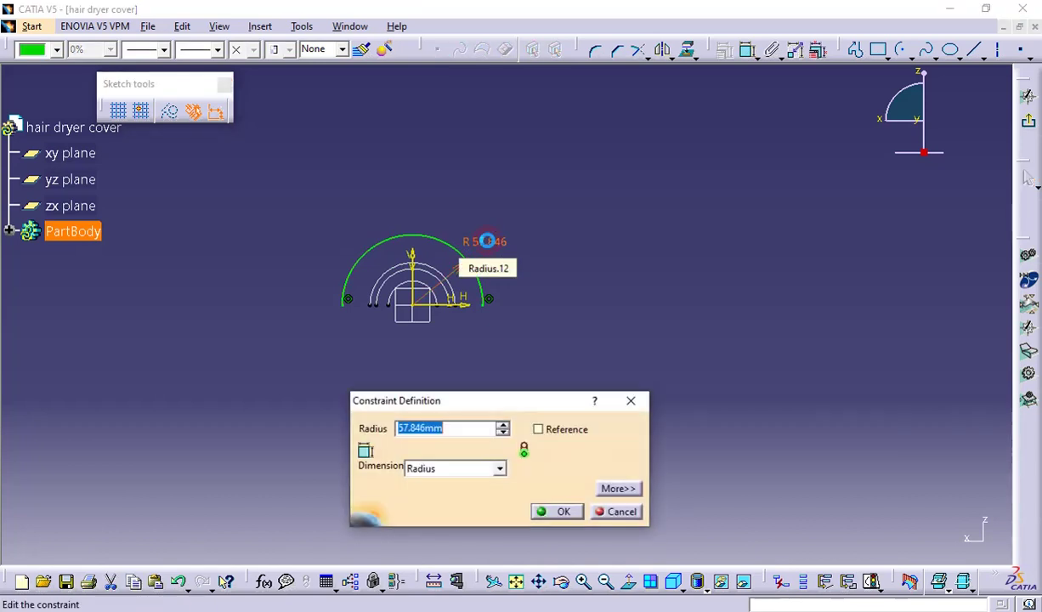
{"action": "type", "text": "25"}
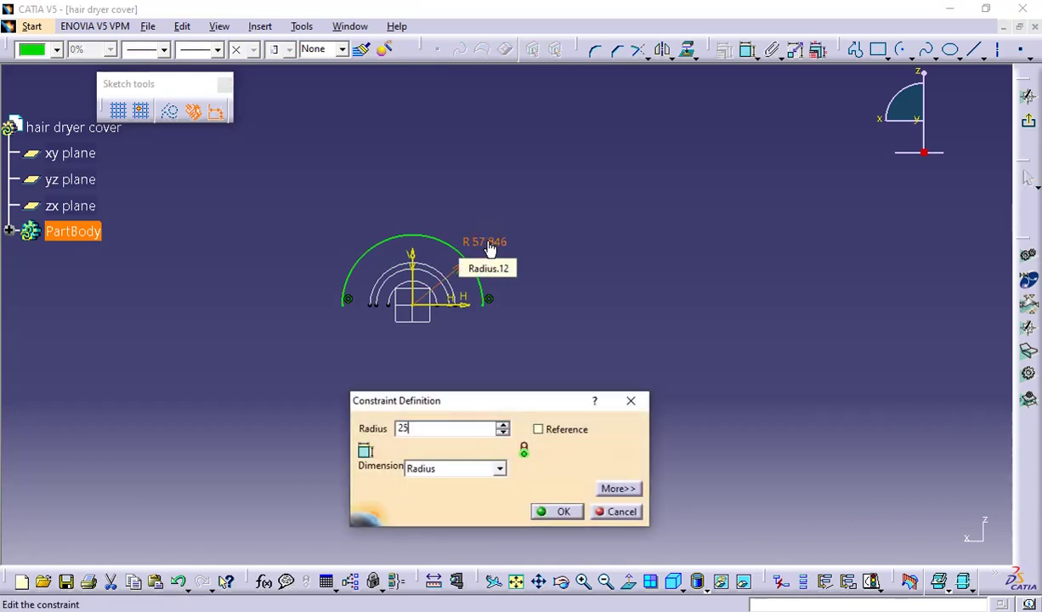
{"action": "left_click", "coordinate": [545, 510]}
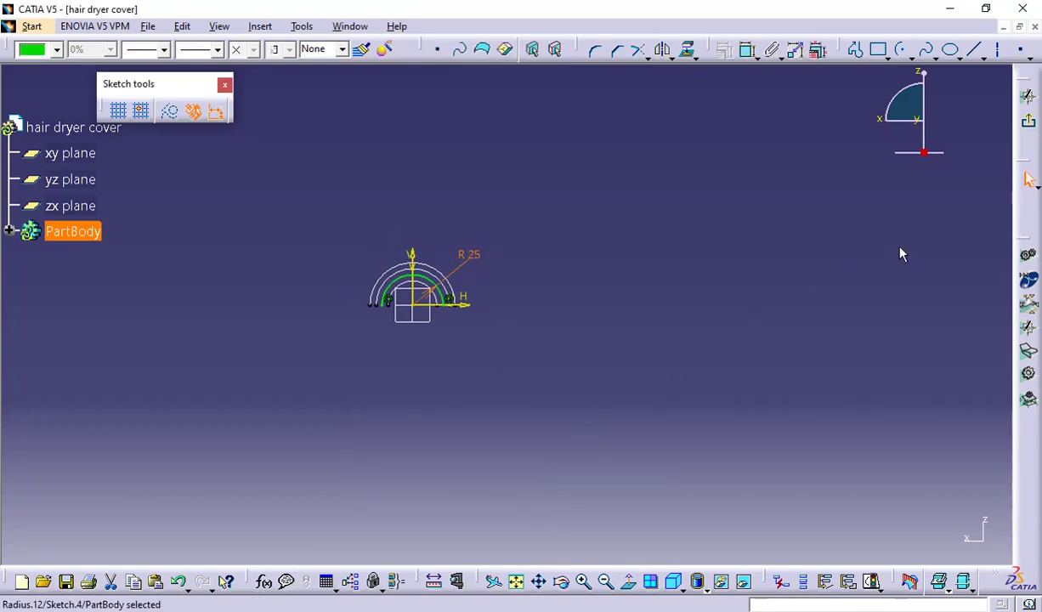
{"action": "left_click", "coordinate": [1028, 95]}
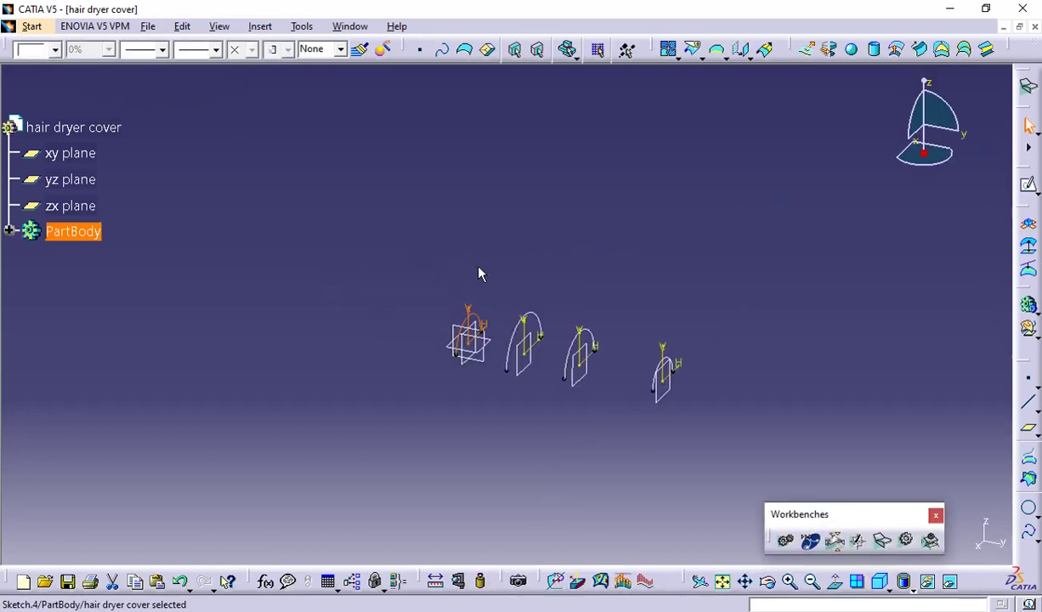
Switch to the PDF drawing and examine the body profile's radii, circling the R12 and R125 callouts in blue ink
{"action": "mouse_move", "coordinate": [481, 270]}
{"action": "middle_mouse_down"}
{"action": "mouse_move", "coordinate": [500, 250]}
{"action": "mouse_move", "coordinate": [702, 228]}
{"action": "mouse_move", "coordinate": [724, 209]}
{"action": "mouse_move", "coordinate": [542, 271]}
{"action": "mouse_move", "coordinate": [441, 361]}
{"action": "mouse_move", "coordinate": [398, 366]}
{"action": "mouse_move", "coordinate": [439, 307]}
{"action": "mouse_move", "coordinate": [731, 272]}
{"action": "mouse_move", "coordinate": [569, 282]}
{"action": "middle_mouse_up"}
{"action": "left_click", "coordinate": [718, 208]}
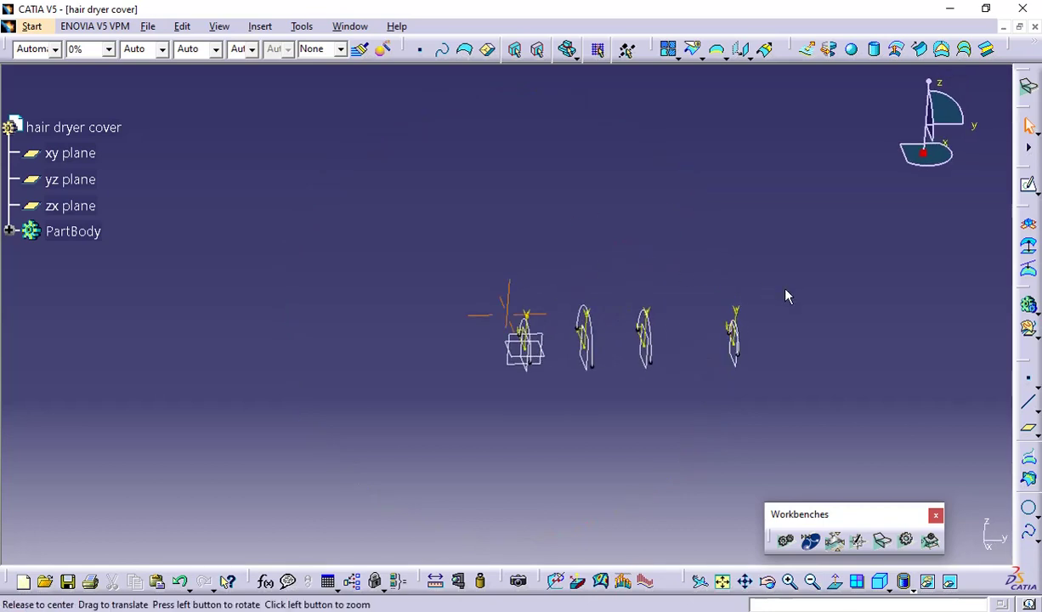
{"action": "mouse_move", "coordinate": [786, 295]}
{"action": "middle_mouse_down"}
{"action": "mouse_move", "coordinate": [658, 363]}
{"action": "mouse_move", "coordinate": [782, 354]}
{"action": "mouse_move", "coordinate": [631, 304]}
{"action": "middle_mouse_up"}
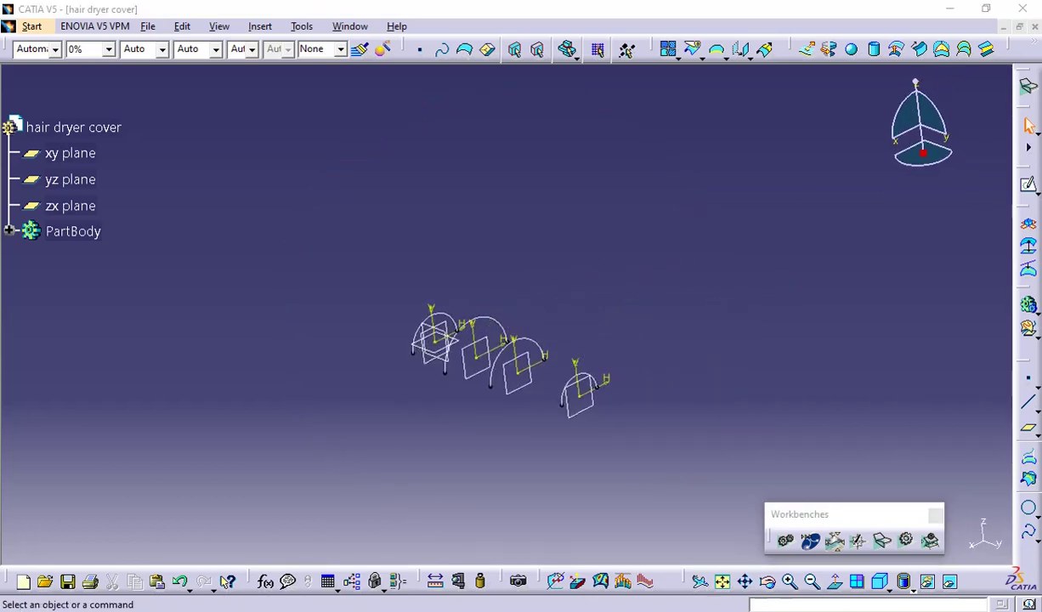
{"action": "key", "text": "alt+Tab"}
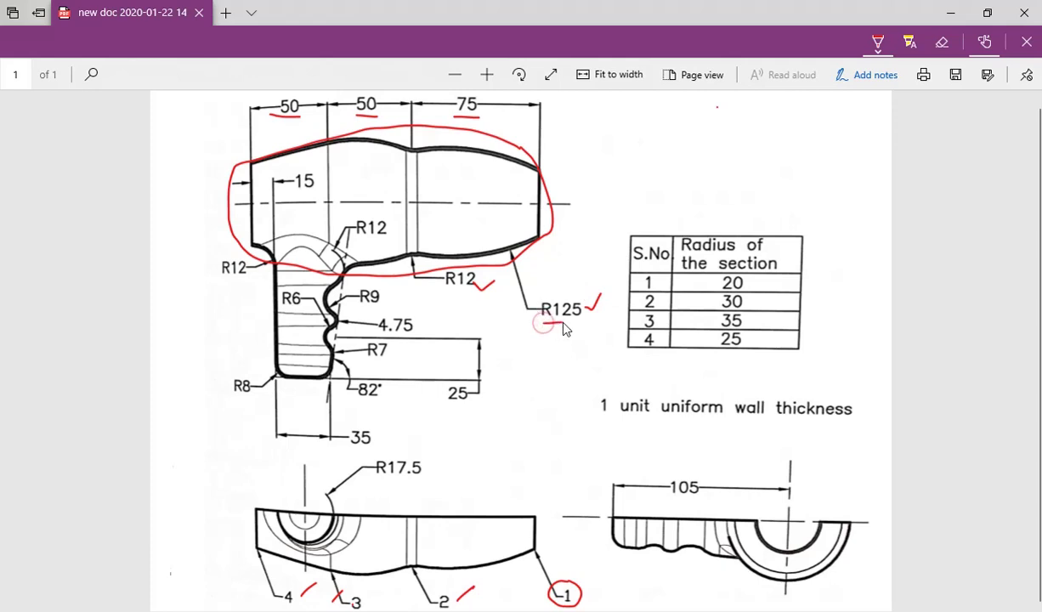
{"action": "left_click_drag", "start_coordinate": [564, 324], "coordinate": [581, 326]}
{"action": "left_click", "coordinate": [879, 41]}
{"action": "left_click", "coordinate": [894, 215]}
{"action": "mouse_move", "coordinate": [560, 278]}
{"action": "left_mouse_down"}
{"action": "mouse_move", "coordinate": [540, 320]}
{"action": "mouse_move", "coordinate": [589, 322]}
{"action": "left_mouse_up"}
{"action": "mouse_move", "coordinate": [440, 292]}
{"action": "left_mouse_down"}
{"action": "mouse_move", "coordinate": [489, 291]}
{"action": "mouse_move", "coordinate": [451, 260]}
{"action": "mouse_move", "coordinate": [434, 272]}
{"action": "mouse_move", "coordinate": [435, 295]}
{"action": "left_mouse_up"}
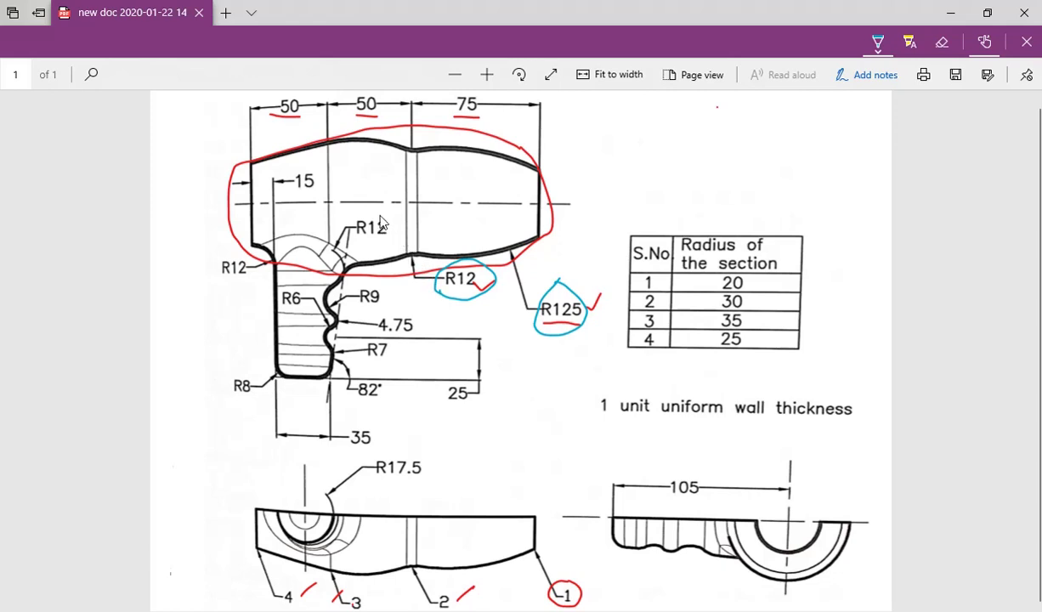
{"action": "scroll", "coordinate": [365, 228], "scroll_direction": "up", "scroll_amount": 1}
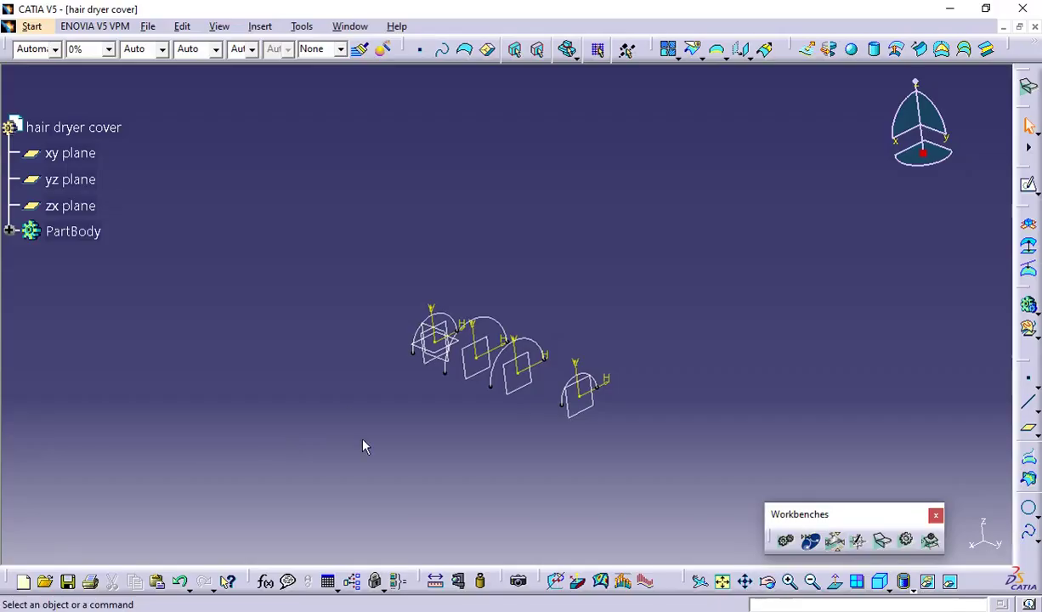
Start a sketch on the xy plane, project the positive-x endpoints of the four section arcs as construction points, and exit the sketch
{"action": "mouse_move", "coordinate": [398, 396]}
{"action": "middle_mouse_down"}
{"action": "mouse_move", "coordinate": [450, 486]}
{"action": "mouse_move", "coordinate": [468, 468]}
{"action": "middle_mouse_up"}
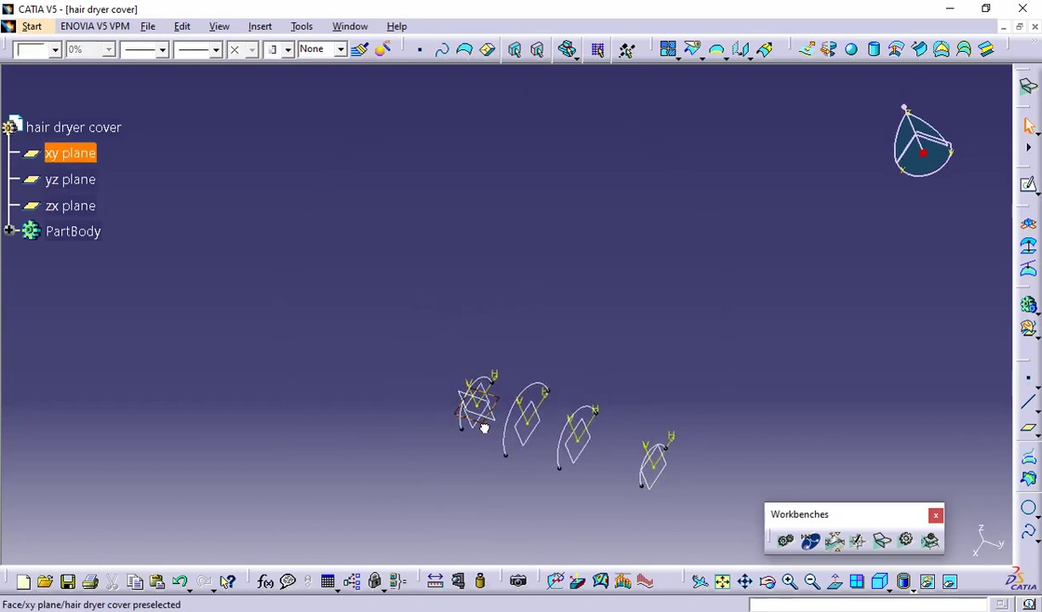
{"action": "left_click", "coordinate": [481, 423]}
{"action": "left_click", "coordinate": [1029, 189]}
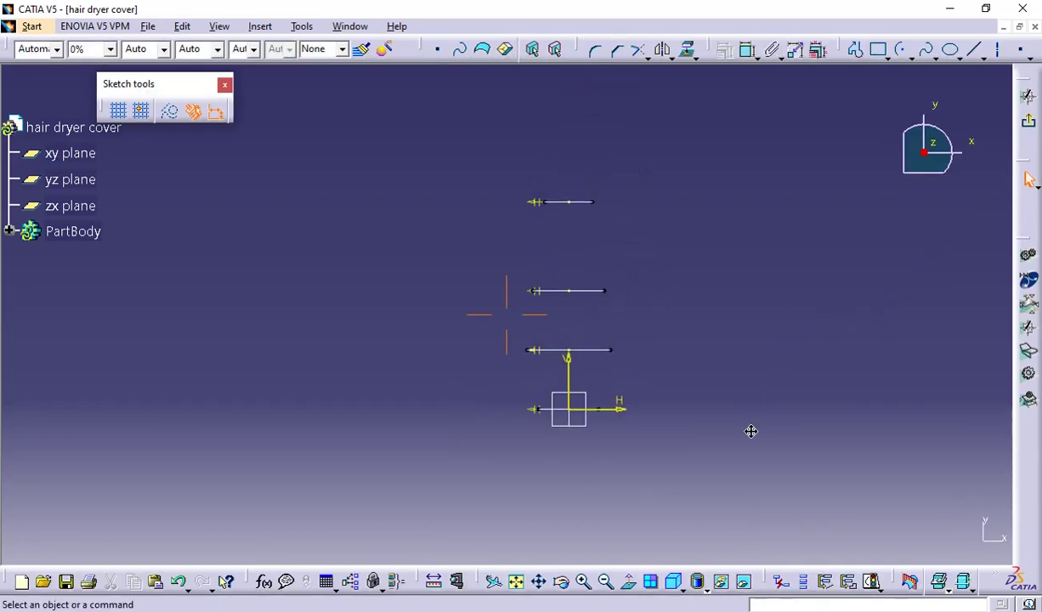
{"action": "middle_click_drag", "start_coordinate": [792, 361], "coordinate": [736, 377]}
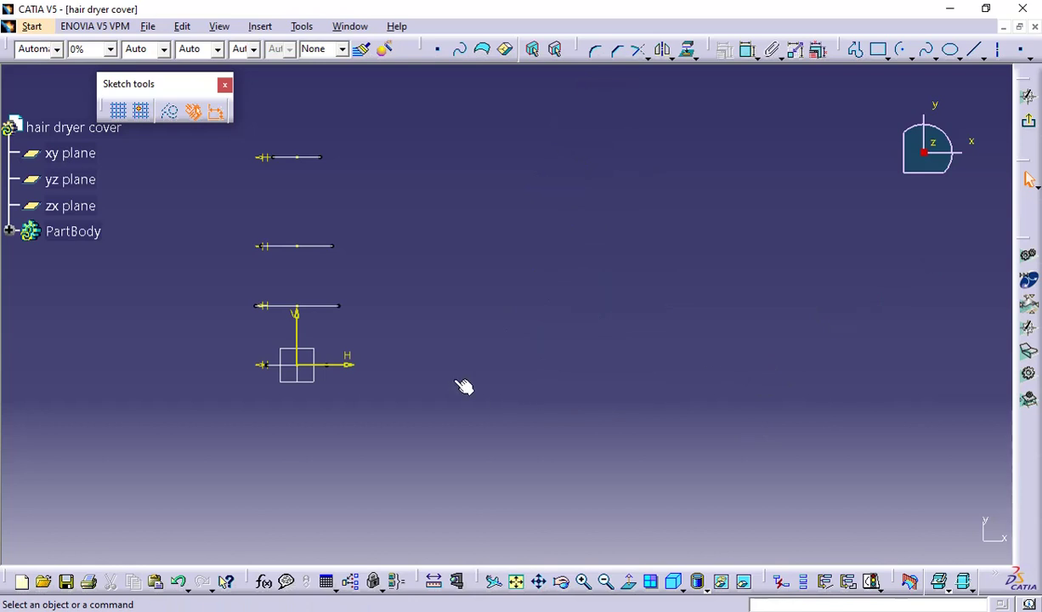
{"action": "middle_click_drag", "start_coordinate": [445, 372], "coordinate": [530, 376]}
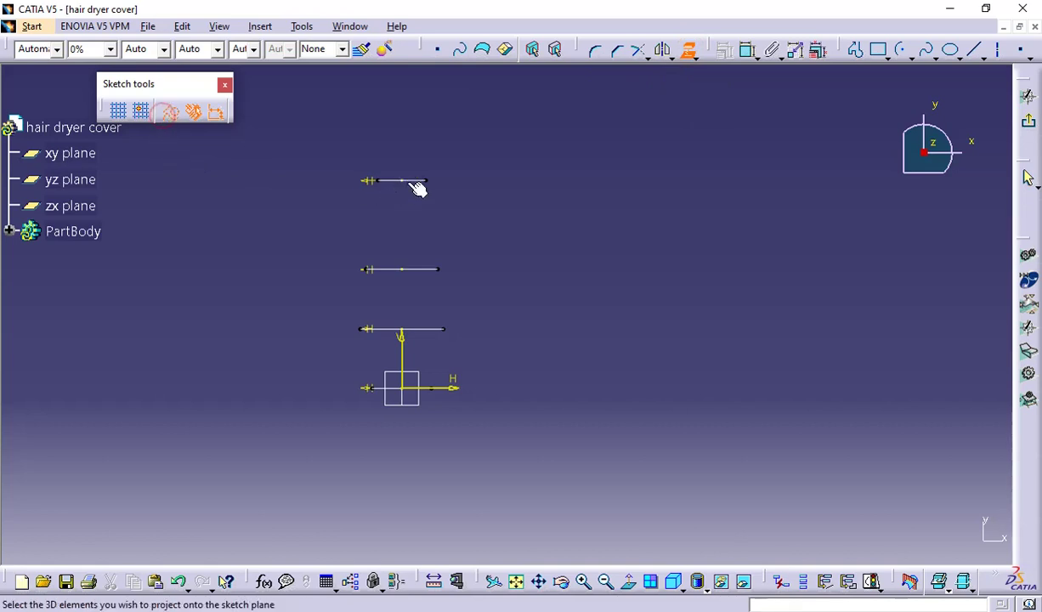
{"action": "left_click", "coordinate": [440, 269]}
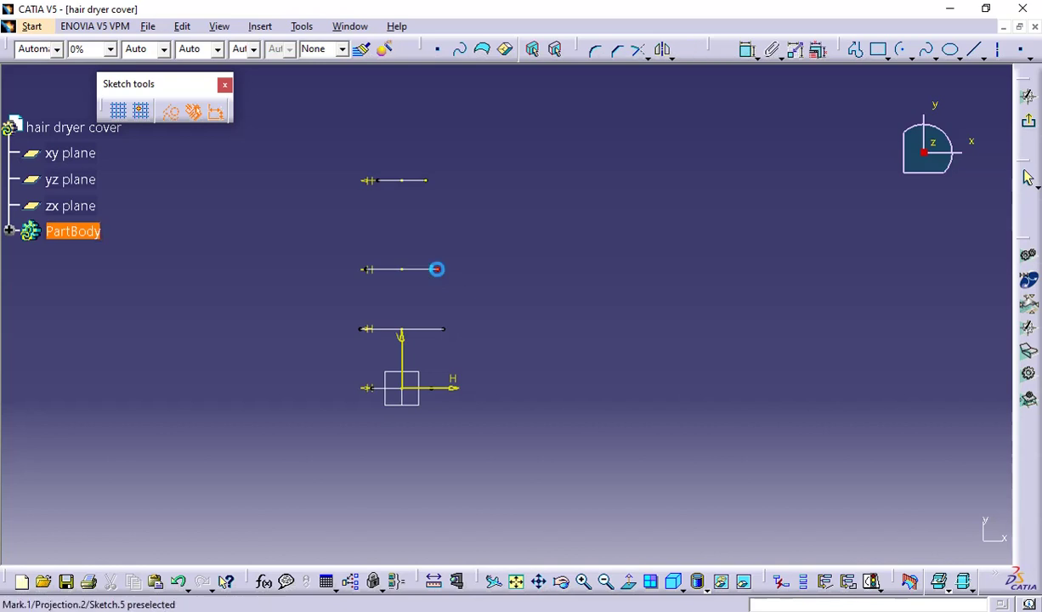
{"action": "left_click", "coordinate": [445, 330]}
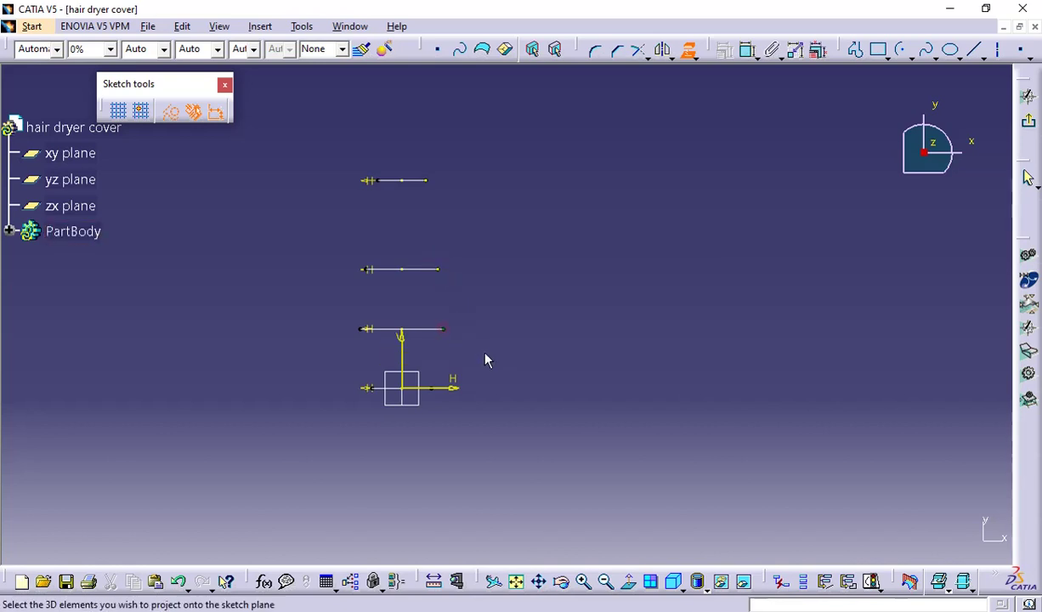
{"action": "left_click", "coordinate": [441, 392]}
{"action": "left_click", "coordinate": [390, 183]}
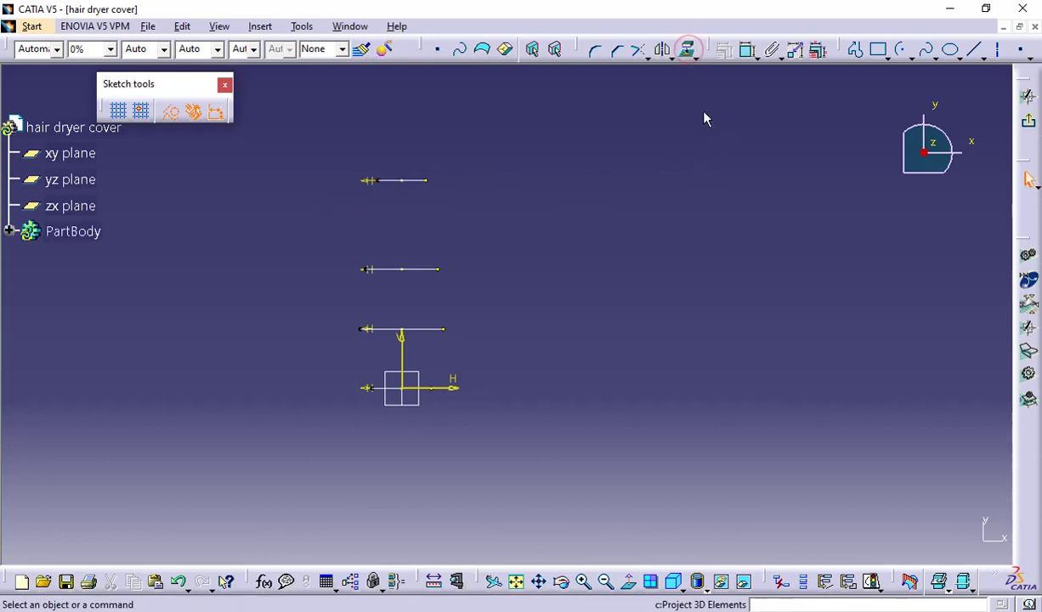
{"action": "left_click", "coordinate": [1031, 125]}
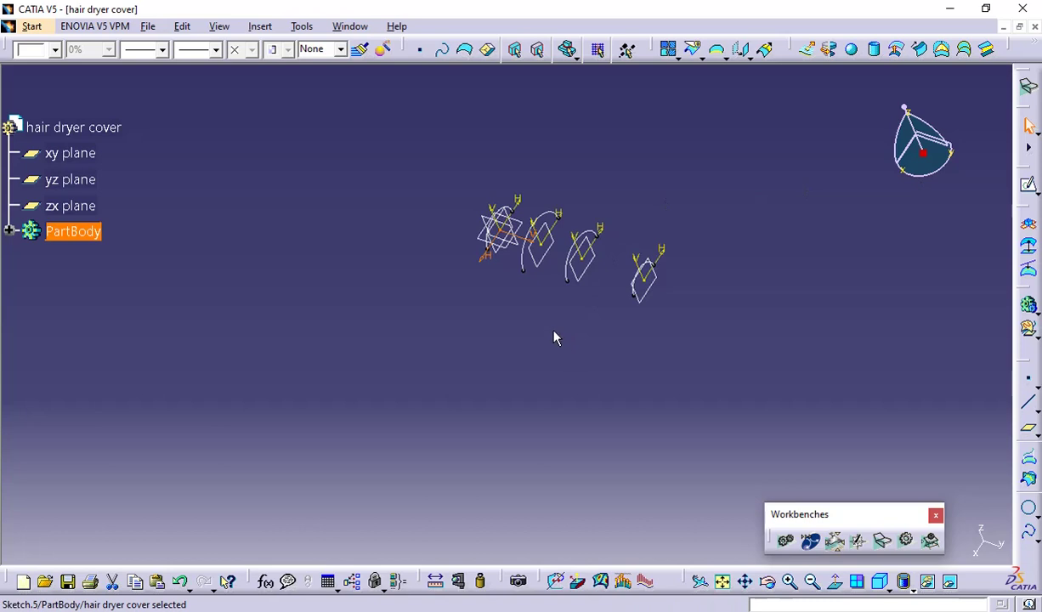
In the xy plane sketch, draw an outward-bulging three-point arc between the projected endpoints of the farthest and middle offset sections
{"action": "left_click", "coordinate": [506, 262]}
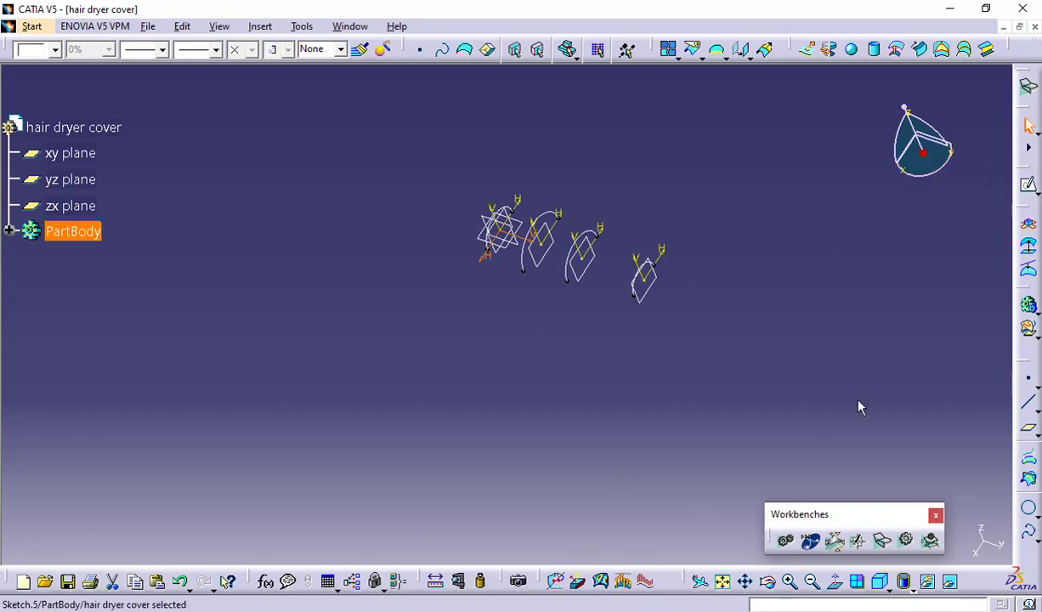
{"action": "left_click", "coordinate": [1029, 184]}
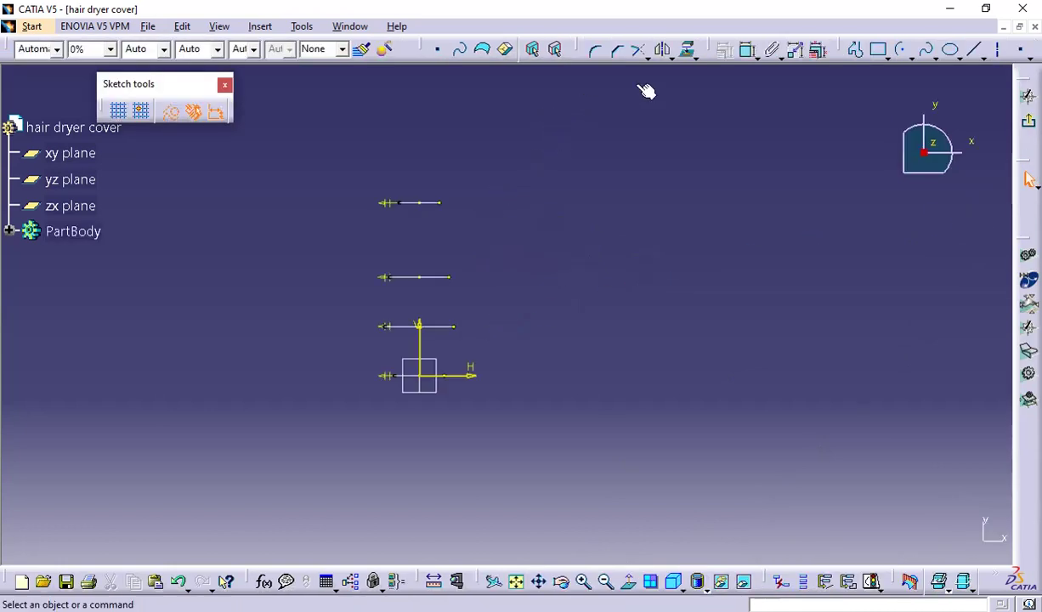
{"action": "left_click", "coordinate": [910, 58]}
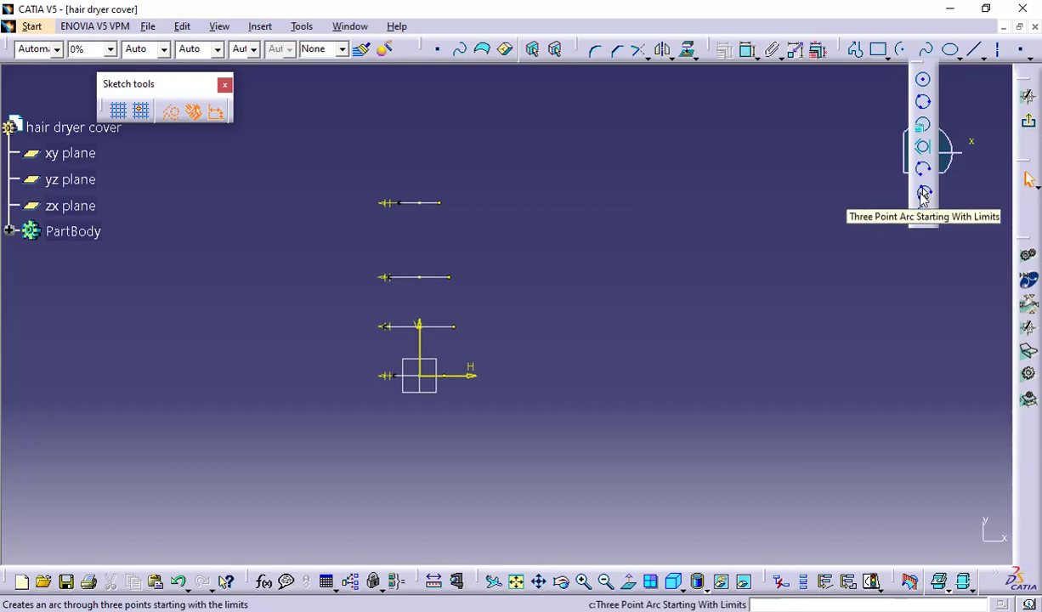
{"action": "left_click", "coordinate": [923, 194]}
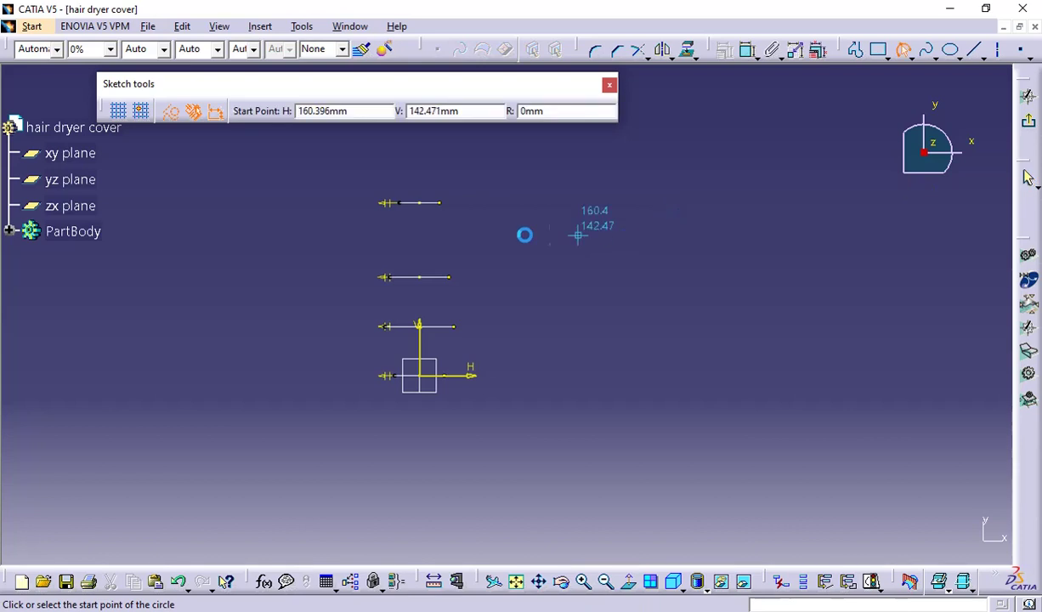
{"action": "left_click", "coordinate": [442, 204]}
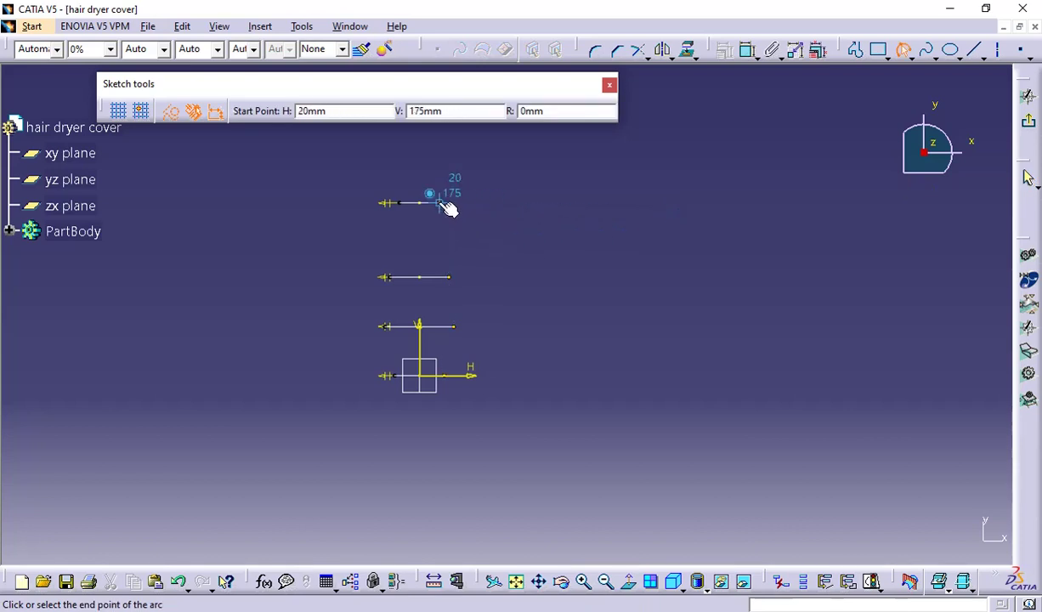
{"action": "left_click", "coordinate": [450, 278]}
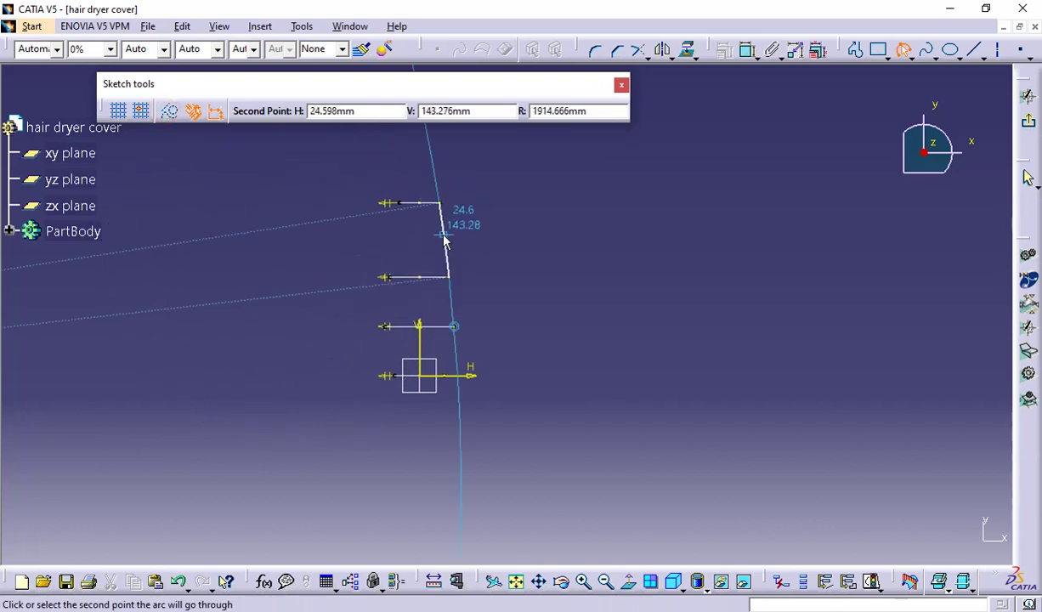
{"action": "left_click", "coordinate": [449, 243]}
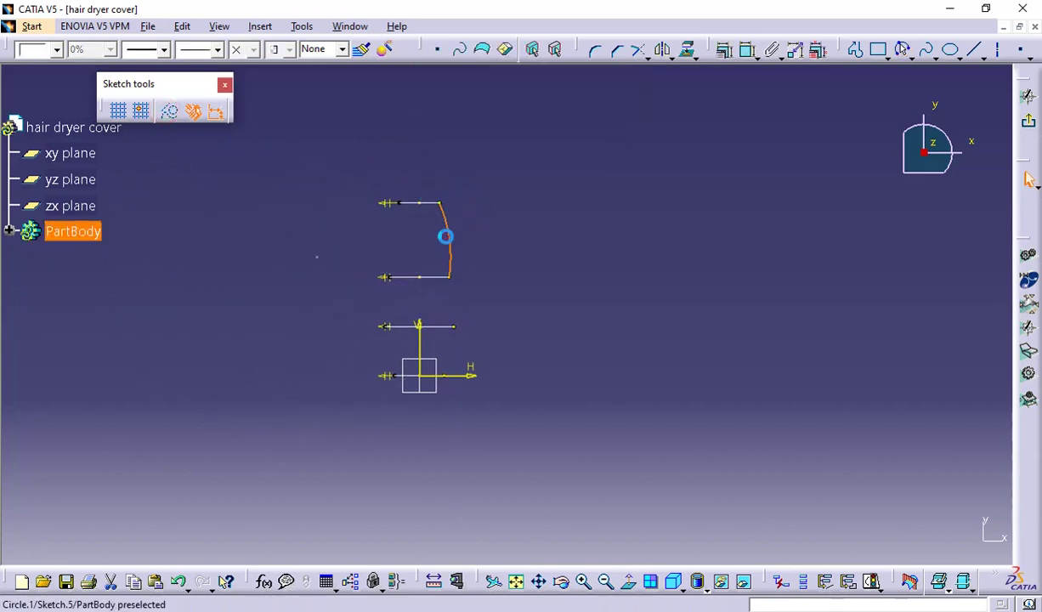
{"action": "left_click", "coordinate": [518, 220]}
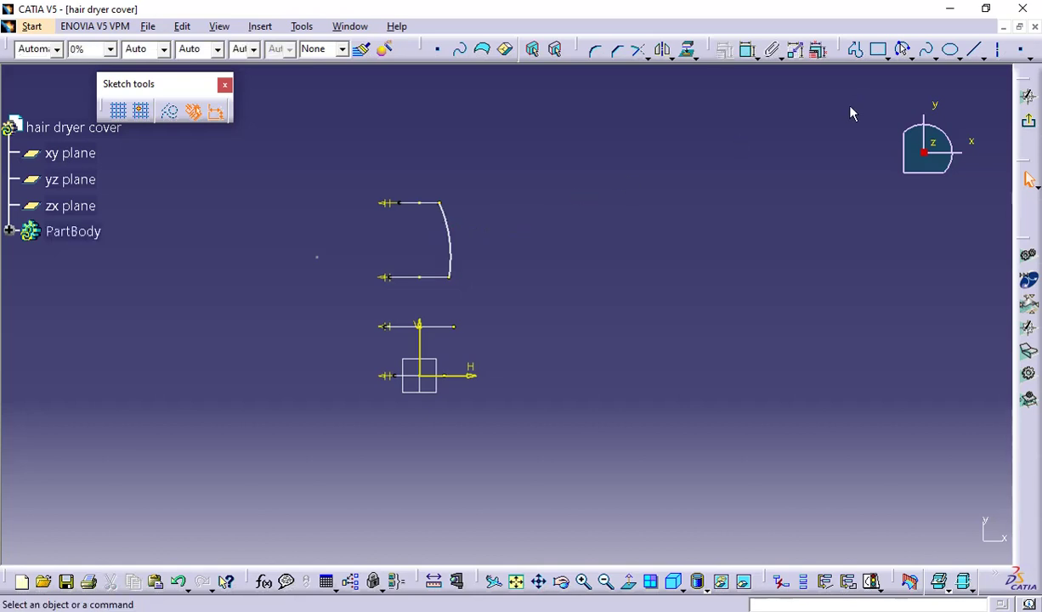
Draw a three-point arc from the middle section's projected point through the nearest offset section's point to the zx plane section's point
{"action": "left_click", "coordinate": [910, 55]}
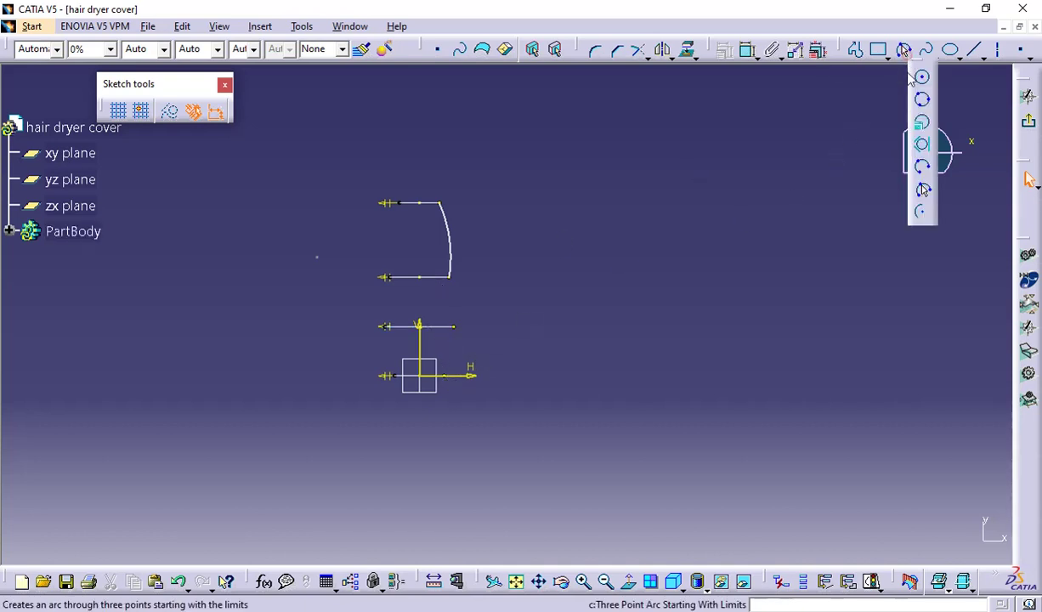
{"action": "left_click", "coordinate": [923, 179]}
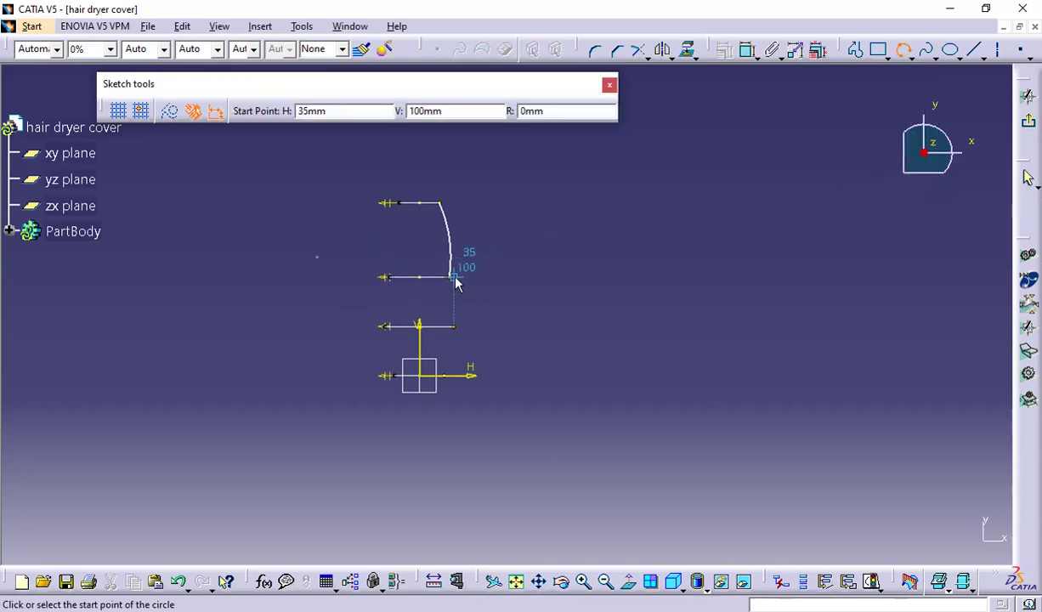
{"action": "left_click", "coordinate": [451, 279]}
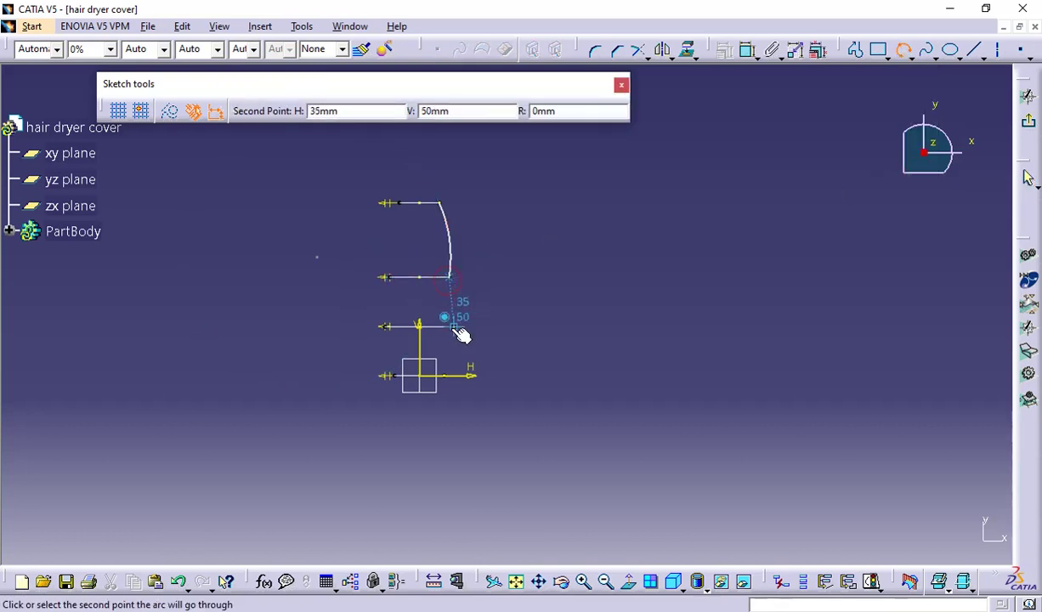
{"action": "left_click", "coordinate": [453, 330]}
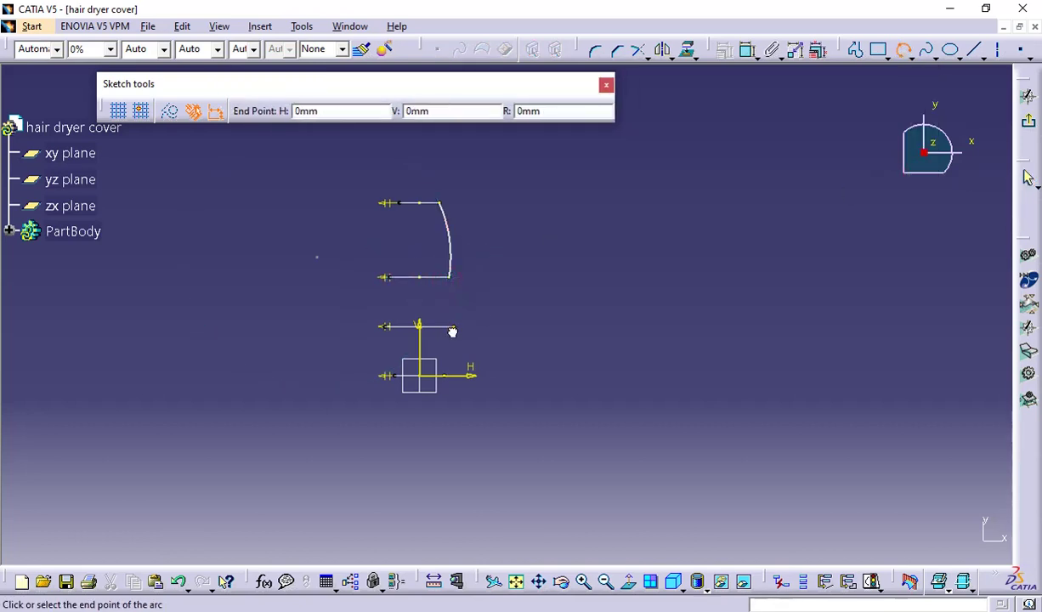
{"action": "left_click", "coordinate": [455, 379]}
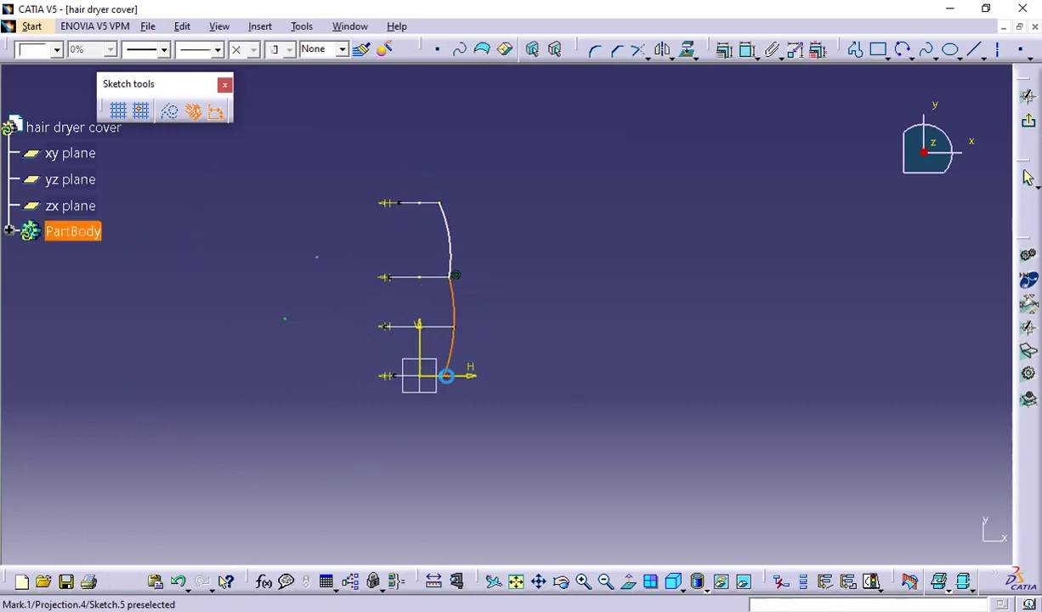
{"action": "left_click", "coordinate": [607, 228]}
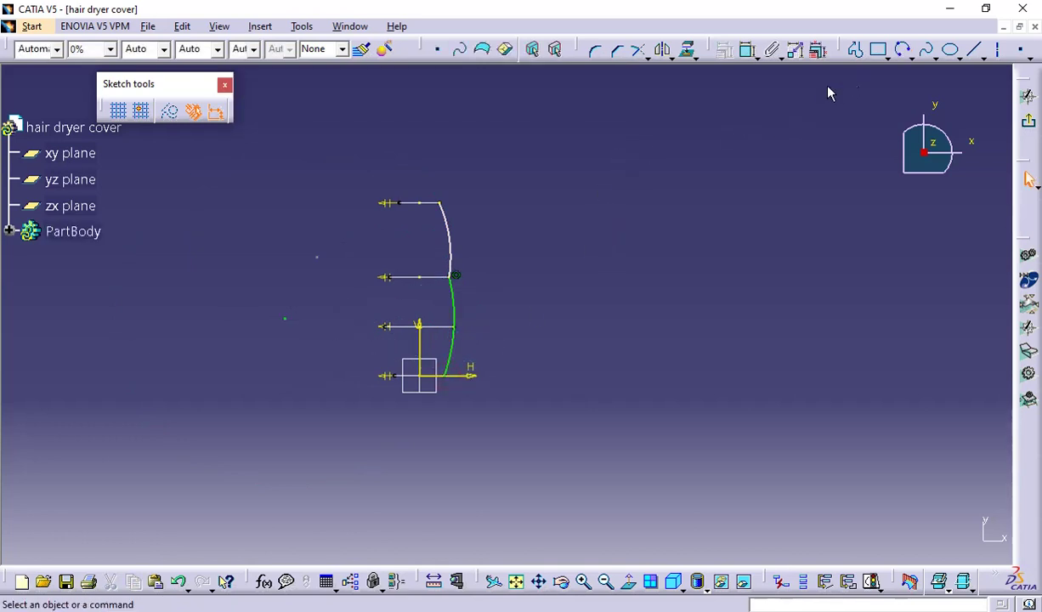
Dimension the radius of the arc between the farthest and middle offset sections and set it to 125 mm
{"action": "left_click", "coordinate": [748, 49]}
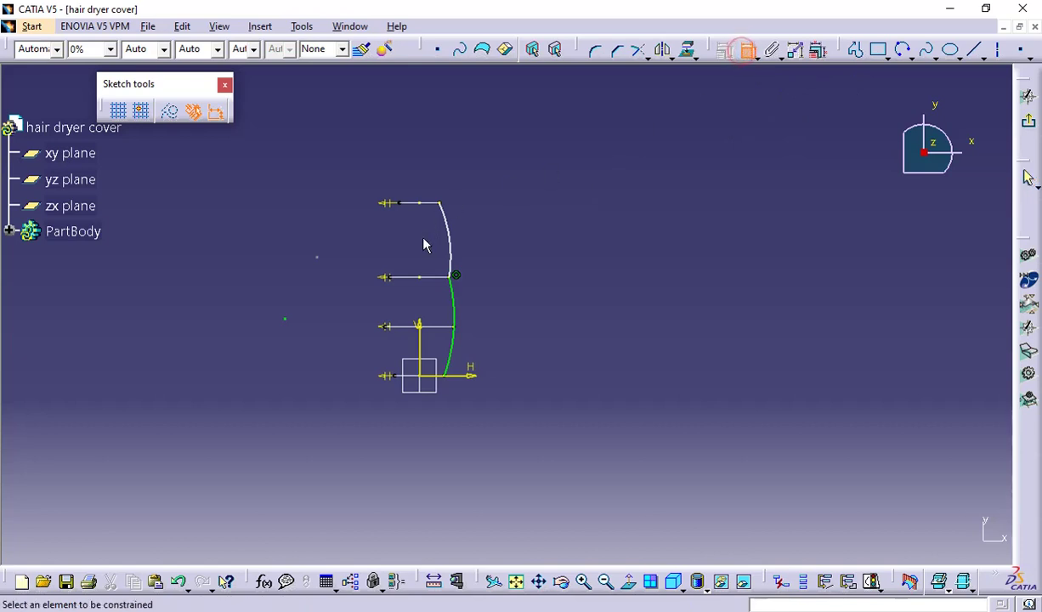
{"action": "left_click", "coordinate": [460, 248]}
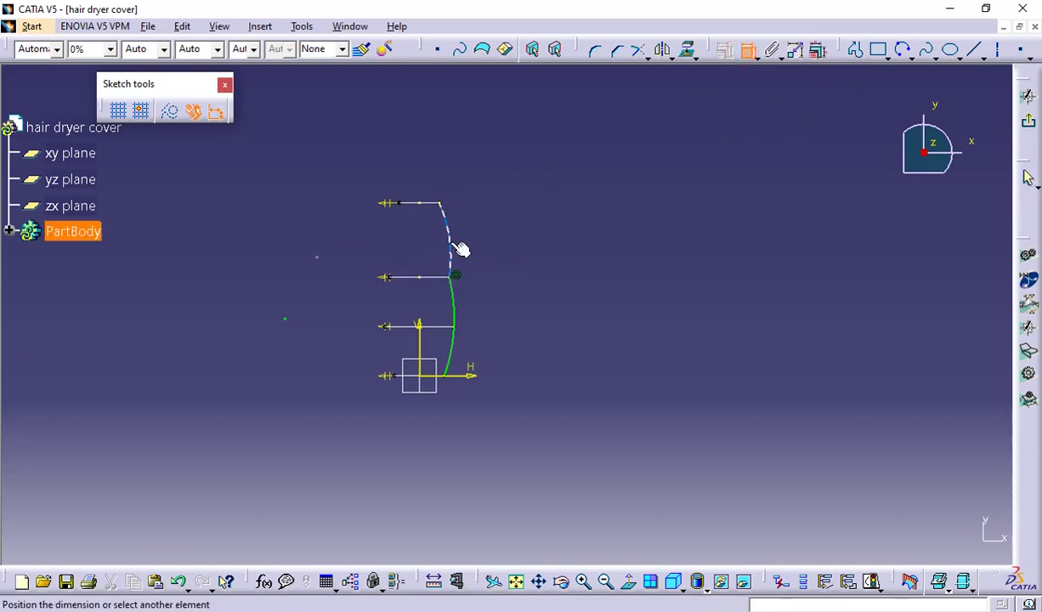
{"action": "left_click", "coordinate": [482, 219]}
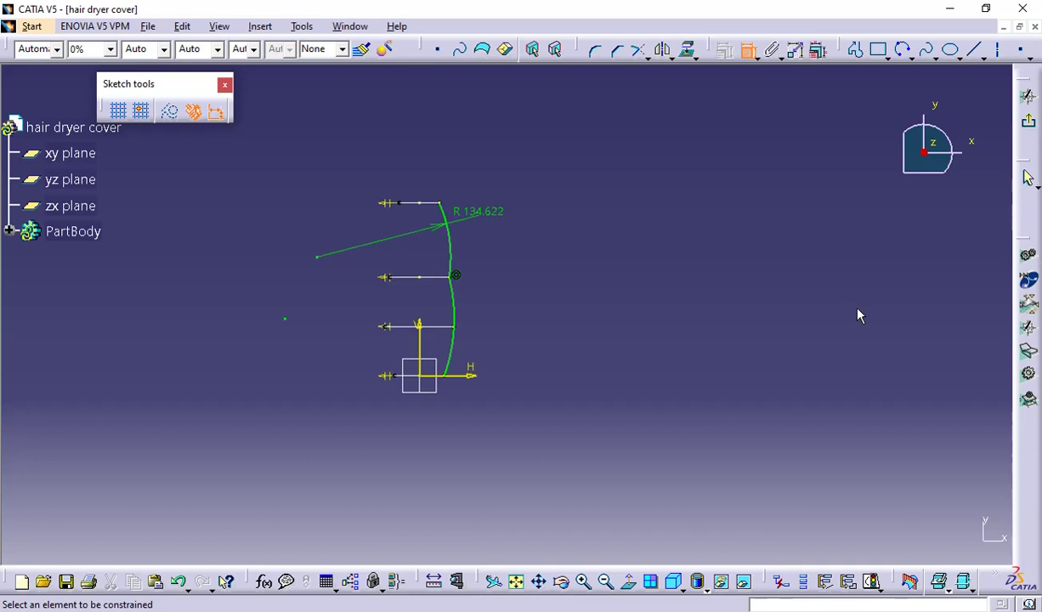
{"action": "double_click", "coordinate": [472, 211]}
{"action": "type", "text": "125"}
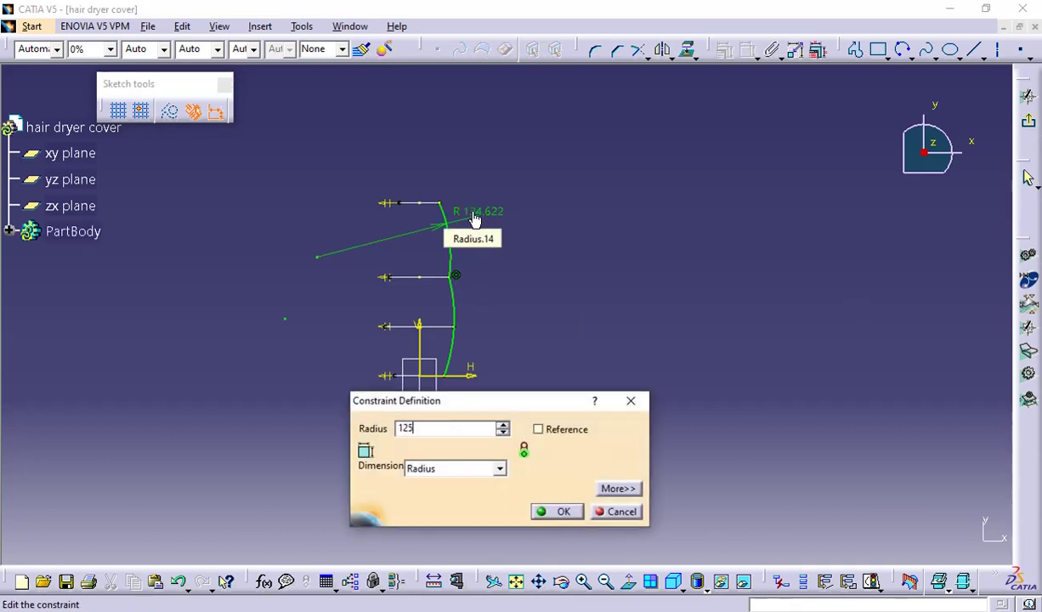
{"action": "left_click", "coordinate": [544, 510]}
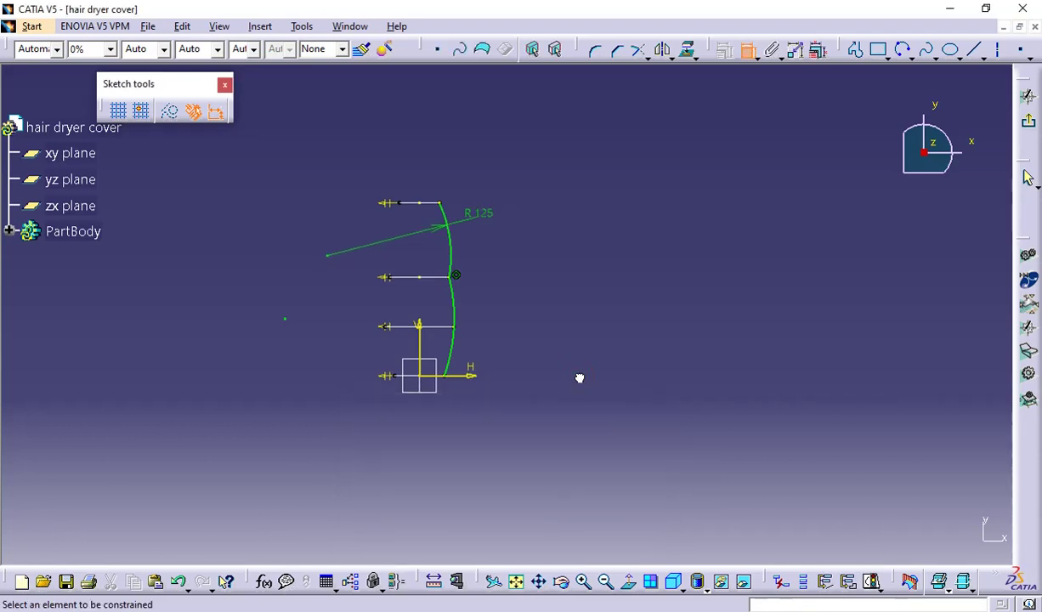
{"action": "left_click", "coordinate": [746, 49]}
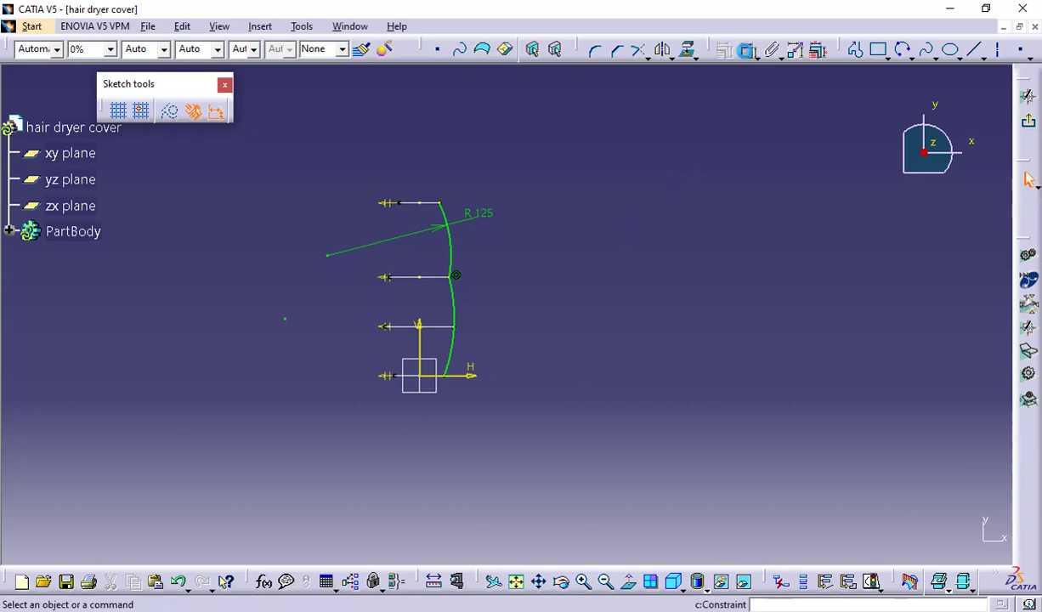
Mirror both profile arcs about the sketch's vertical axis and exit the xy plane sketch
{"action": "left_click", "coordinate": [450, 242]}
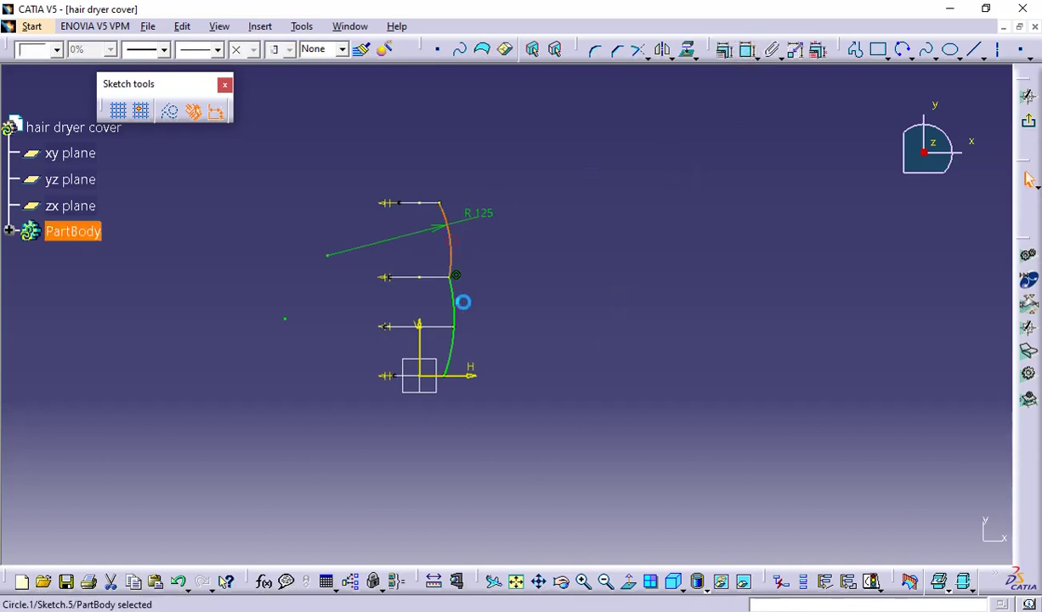
{"action": "left_click", "coordinate": [453, 308], "text": "ctrl"}
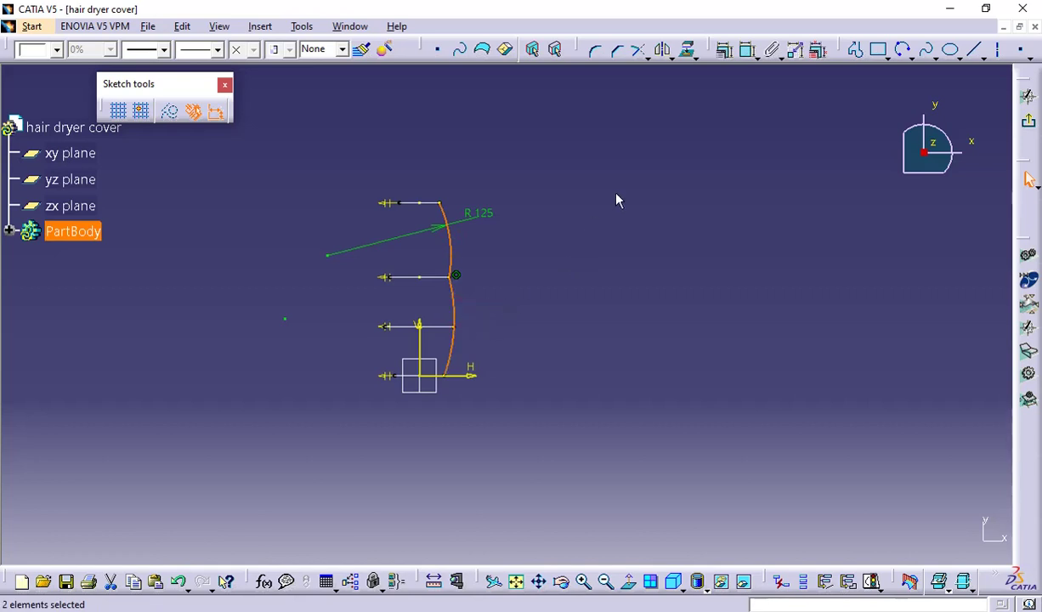
{"action": "left_click", "coordinate": [664, 51]}
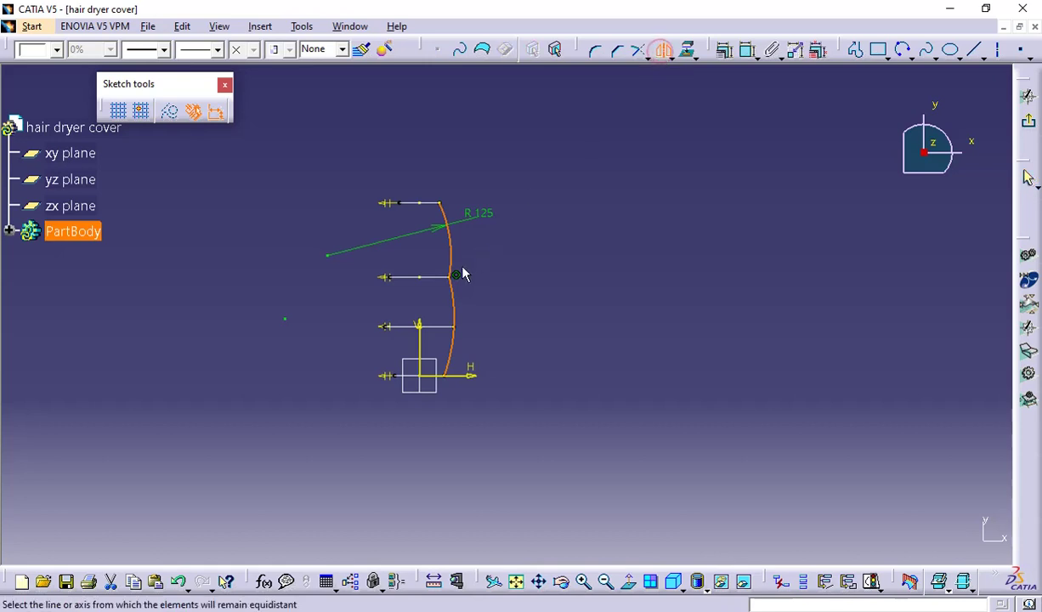
{"action": "left_click", "coordinate": [420, 336]}
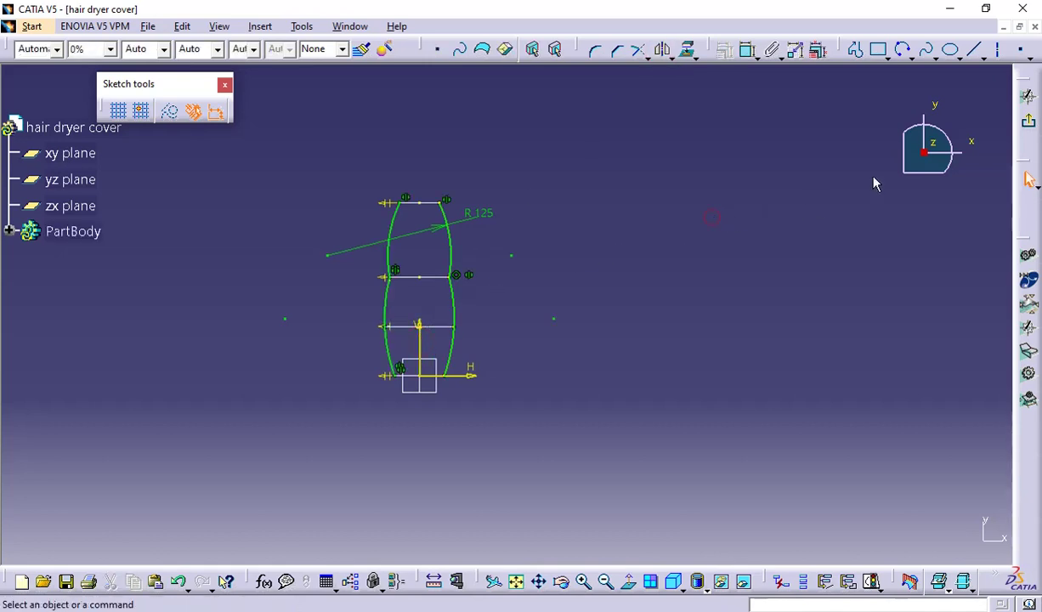
{"action": "left_click", "coordinate": [1029, 121]}
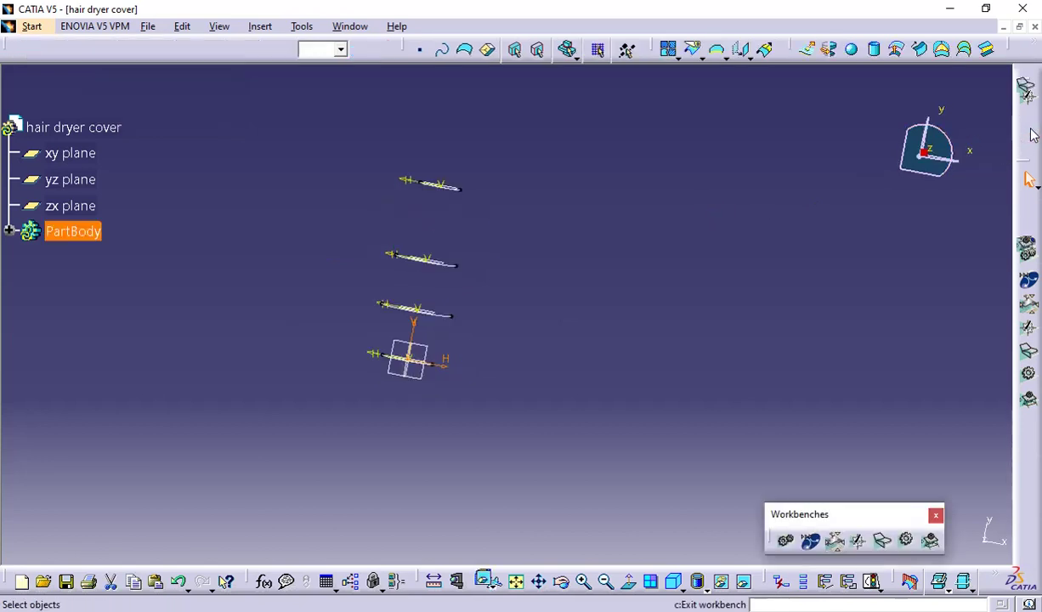
Start a multi-sections surface with the four section arcs as sections, from the farthest offset section to the zx plane section
{"action": "left_click", "coordinate": [653, 374]}
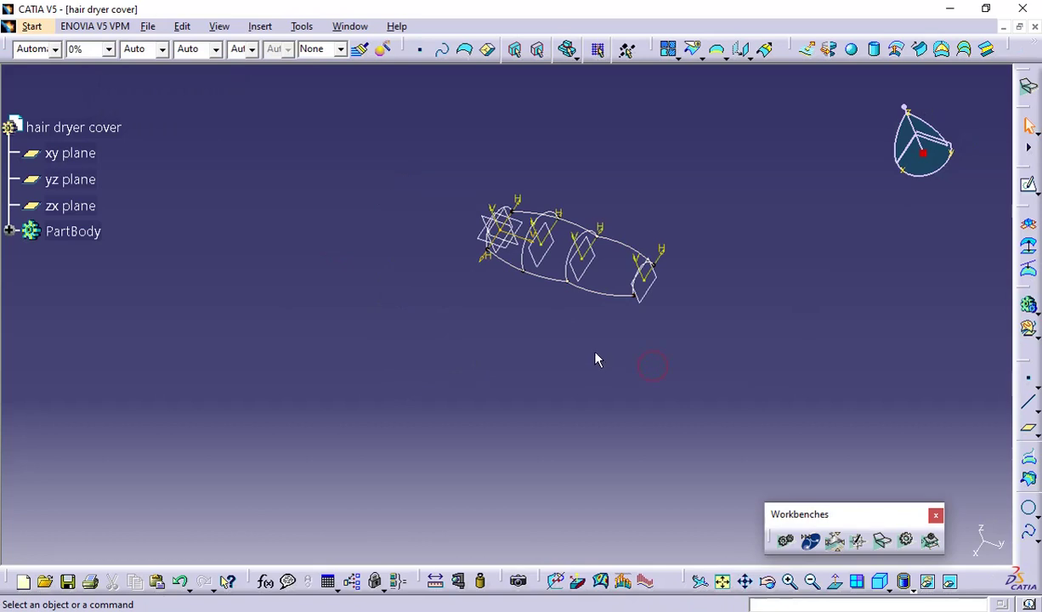
{"action": "mouse_move", "coordinate": [595, 360]}
{"action": "middle_mouse_down", "text": "ctrl"}
{"action": "mouse_move", "coordinate": [610, 251]}
{"action": "mouse_move", "coordinate": [736, 260]}
{"action": "mouse_move", "coordinate": [709, 297]}
{"action": "mouse_move", "coordinate": [708, 339]}
{"action": "middle_mouse_up", "text": "ctrl"}
{"action": "middle_click_drag", "start_coordinate": [768, 277], "coordinate": [737, 289]}
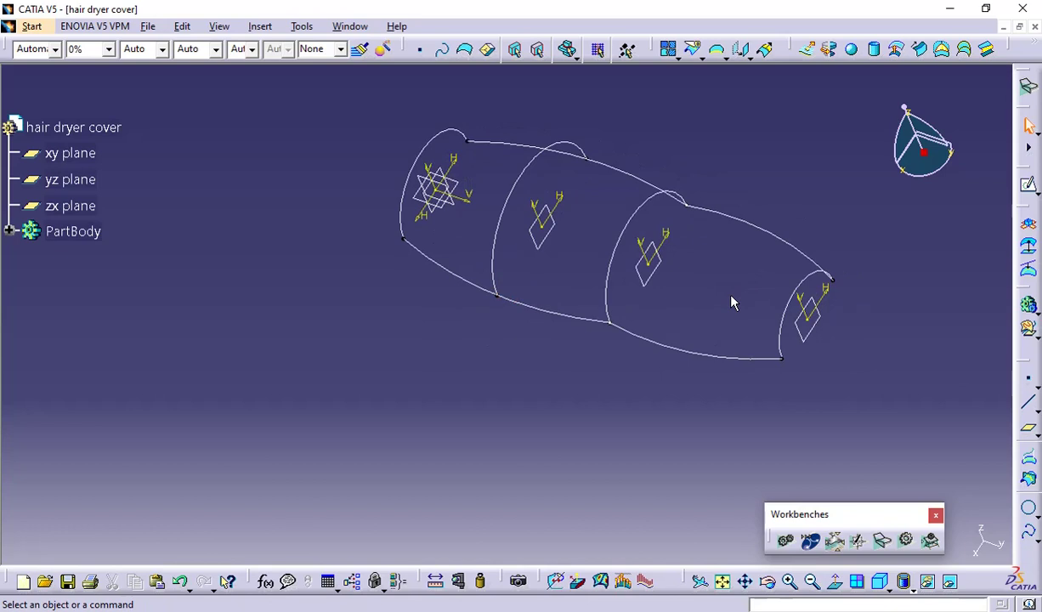
{"action": "left_click", "coordinate": [968, 54]}
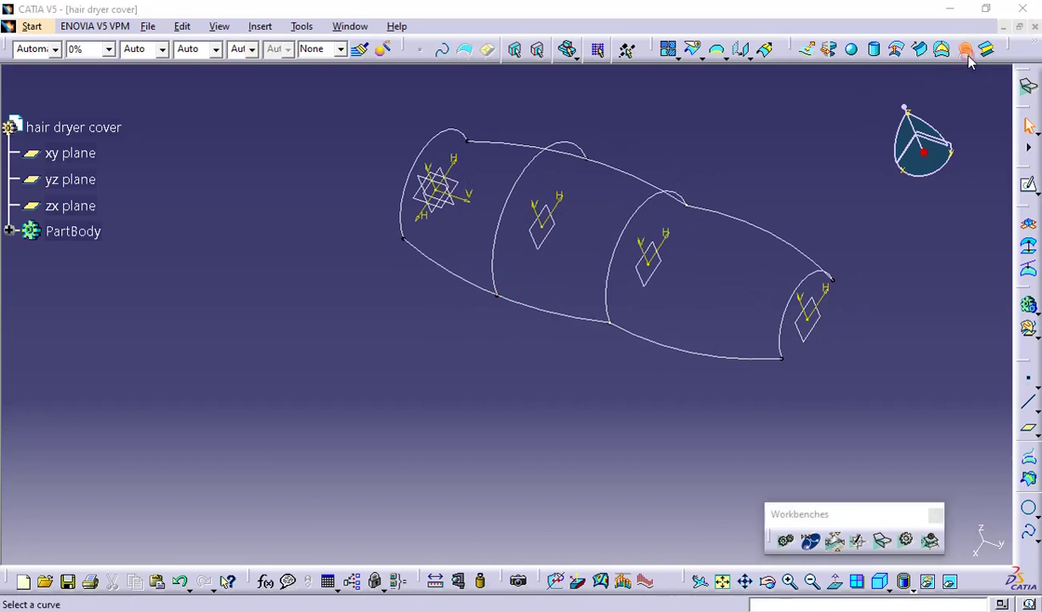
{"action": "left_click", "coordinate": [782, 339]}
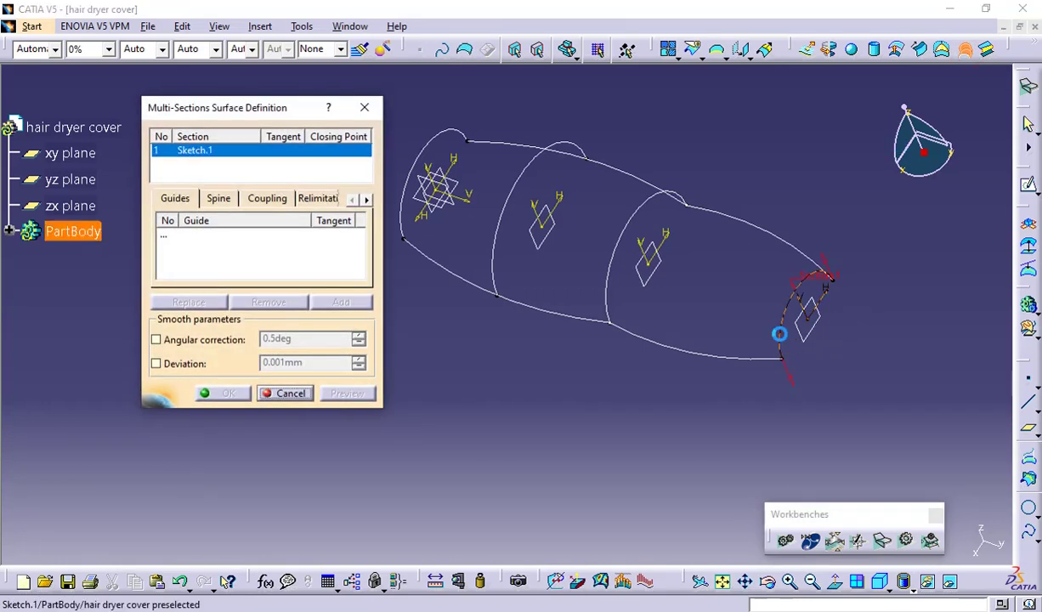
{"action": "left_click", "coordinate": [609, 302]}
{"action": "left_click", "coordinate": [502, 289]}
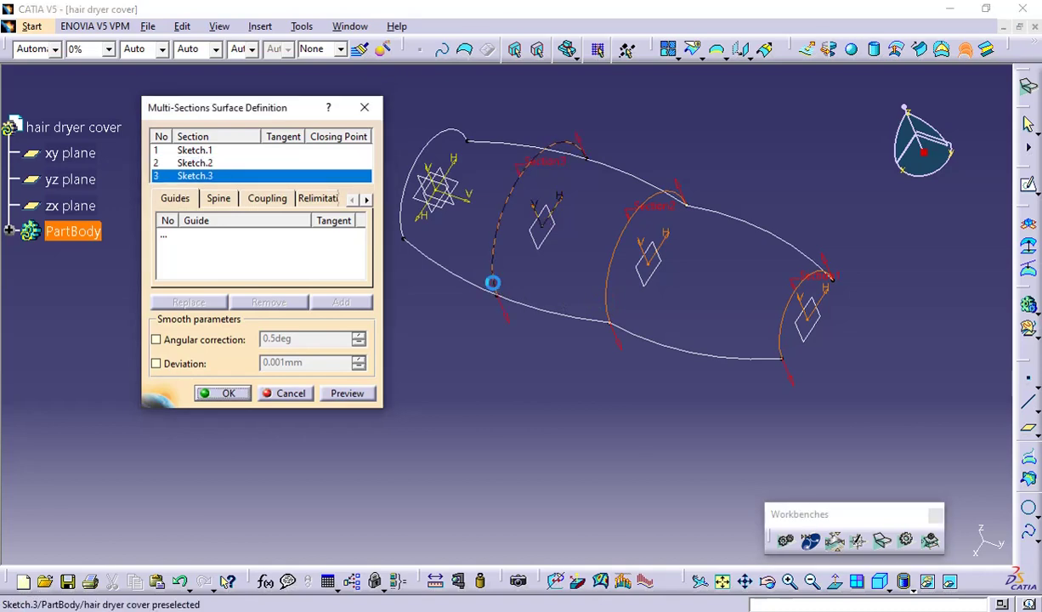
{"action": "left_click", "coordinate": [399, 222]}
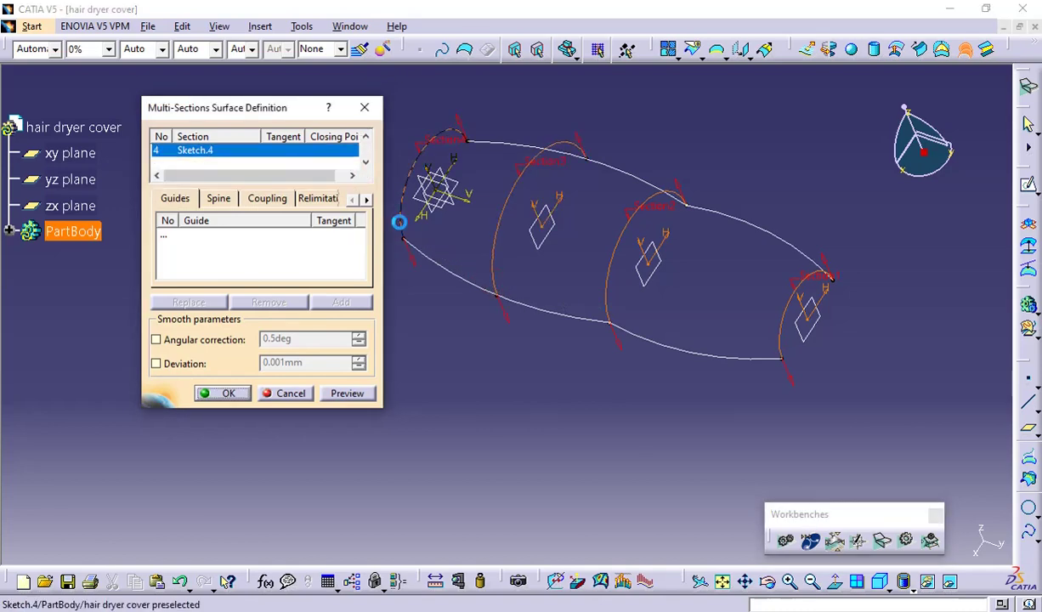
{"action": "mouse_move", "coordinate": [535, 328]}
{"action": "middle_mouse_down"}
{"action": "mouse_move", "coordinate": [535, 383]}
{"action": "mouse_move", "coordinate": [527, 260]}
{"action": "mouse_move", "coordinate": [481, 284]}
{"action": "middle_mouse_up"}
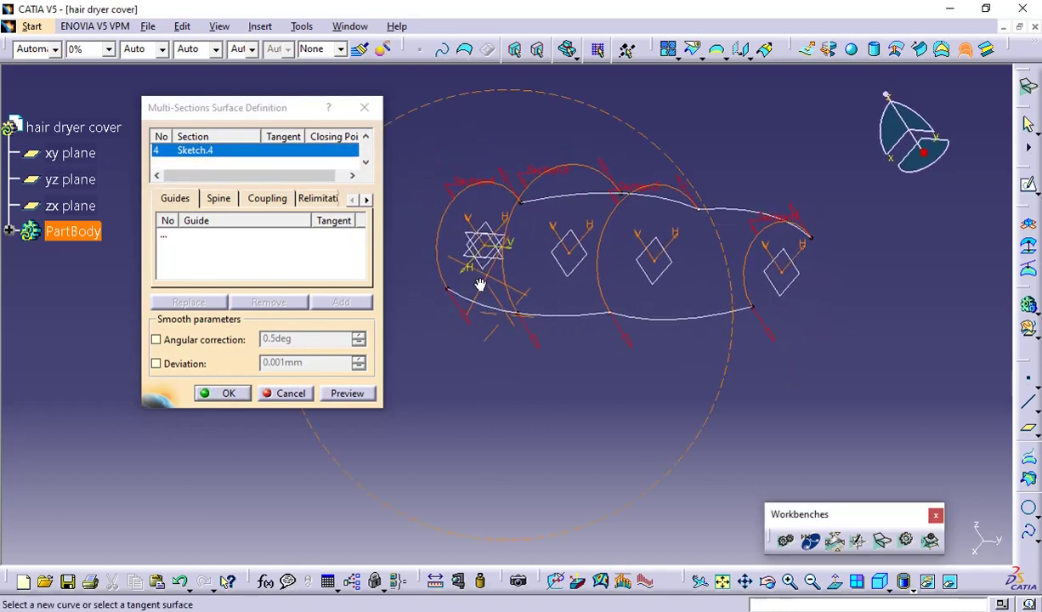
Try to use the mirrored xy plane profile sketch as a guide for the multi-sections surface
{"action": "left_click", "coordinate": [178, 241]}
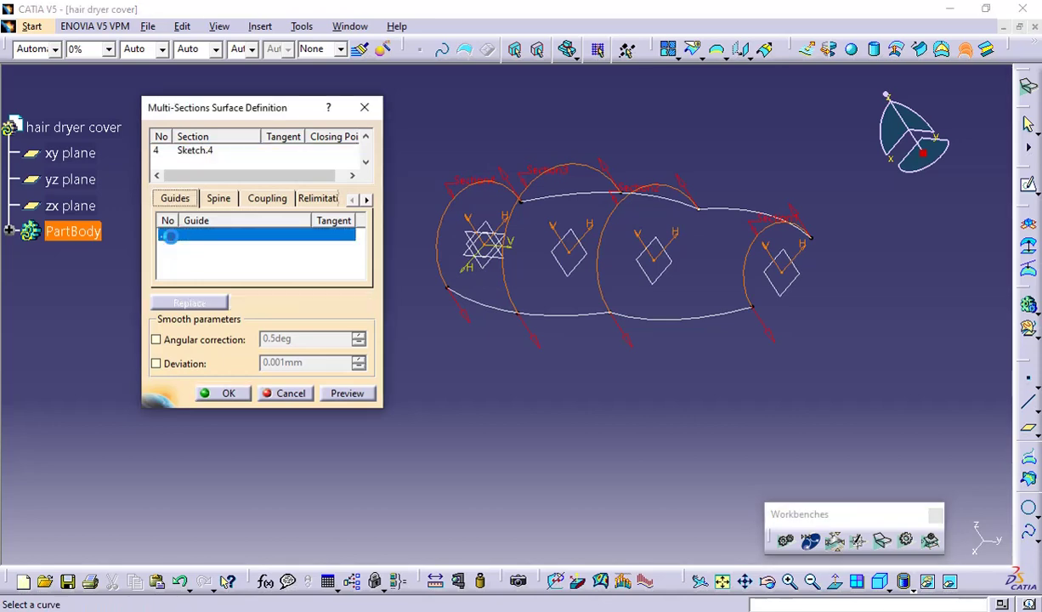
{"action": "left_click", "coordinate": [740, 322]}
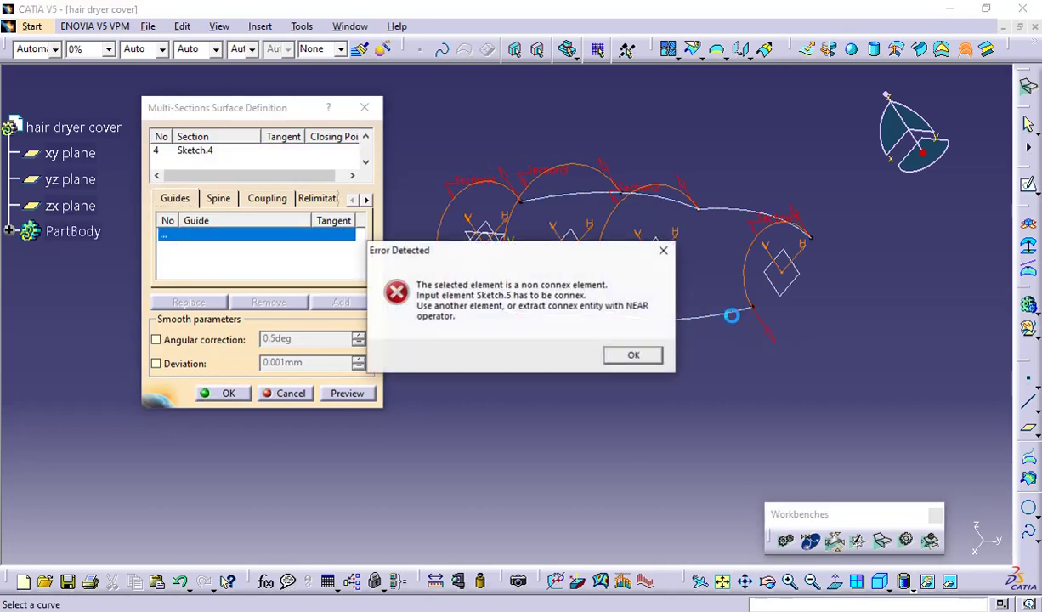
{"action": "left_click", "coordinate": [633, 356]}
{"action": "left_click", "coordinate": [212, 202]}
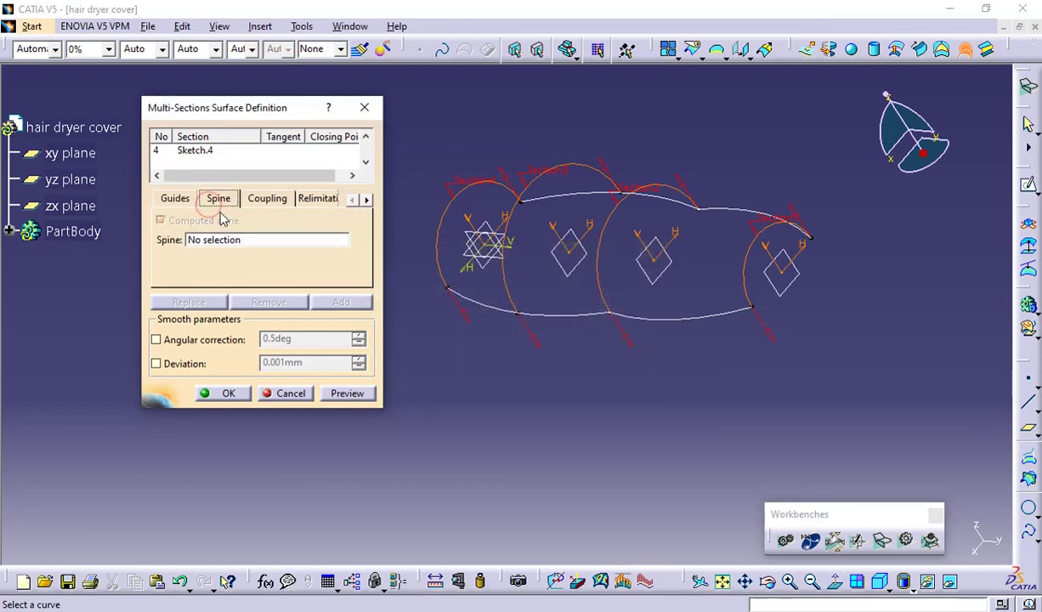
{"action": "left_click", "coordinate": [255, 202]}
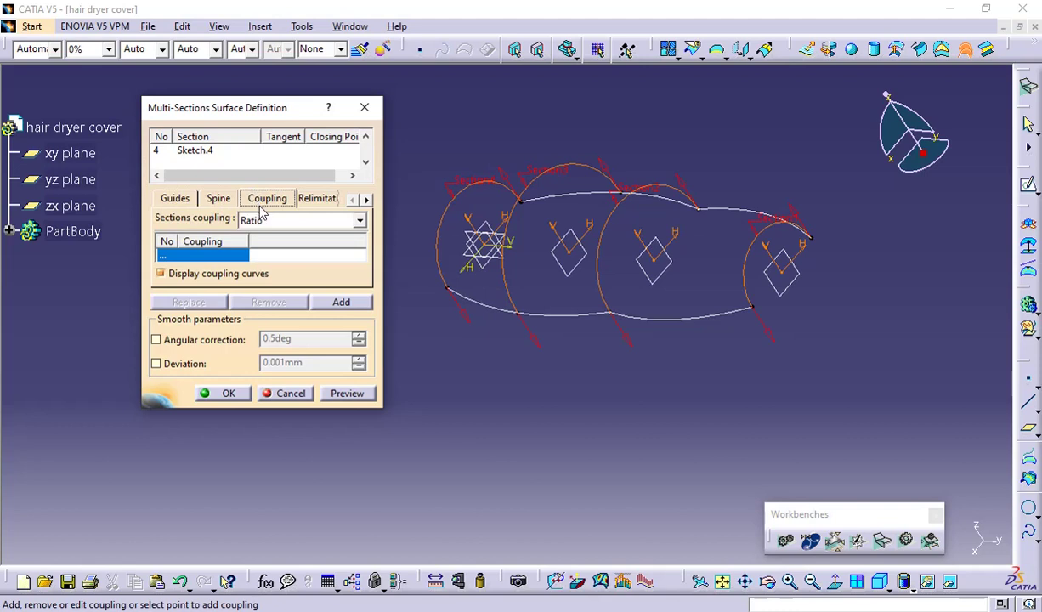
{"action": "left_click", "coordinate": [307, 204]}
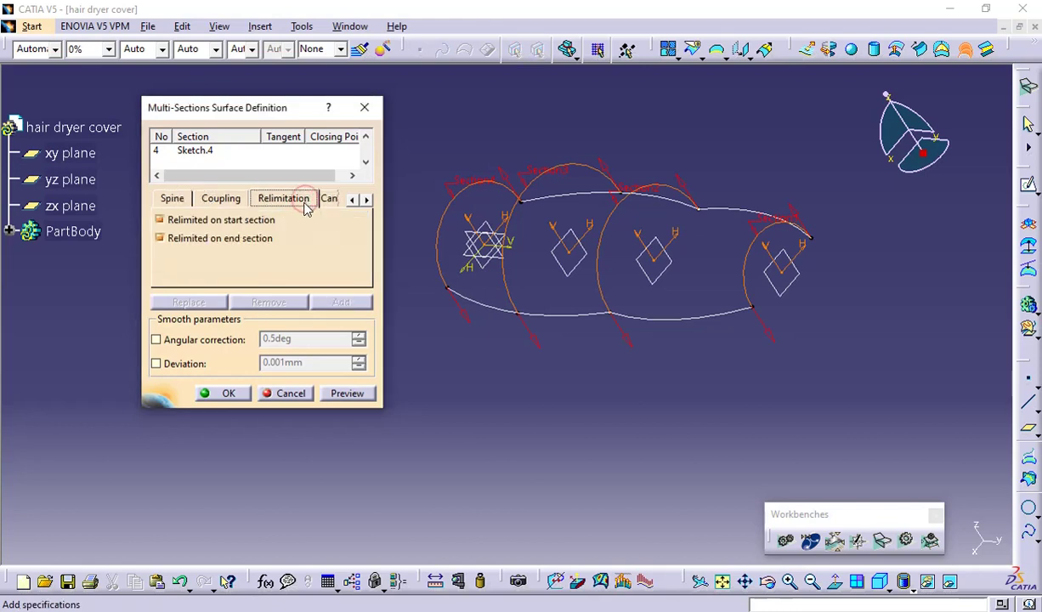
{"action": "left_click", "coordinate": [324, 202]}
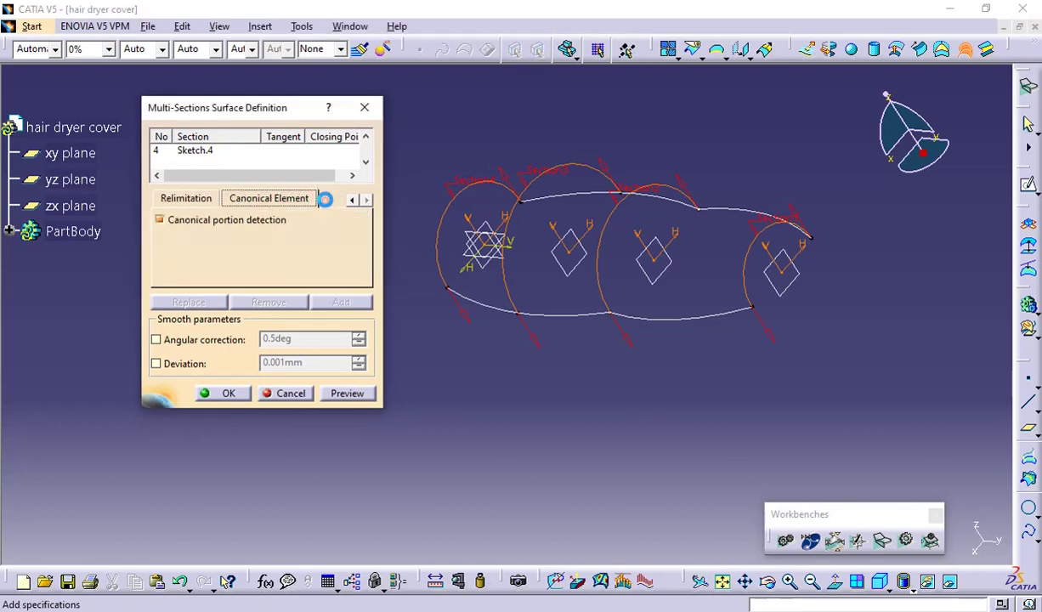
{"action": "left_click", "coordinate": [352, 201]}
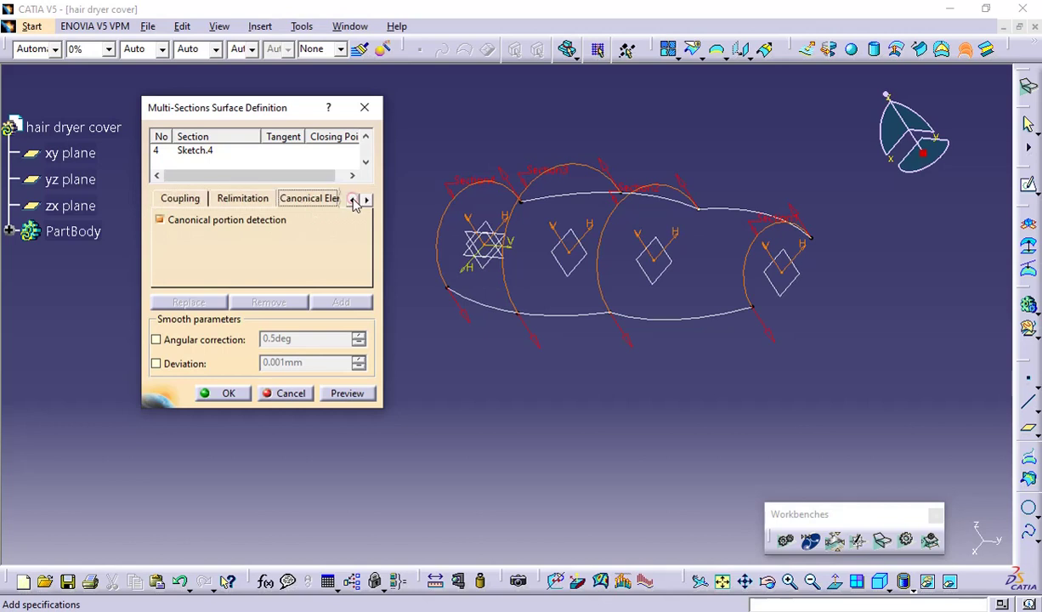
{"action": "left_click", "coordinate": [351, 201]}
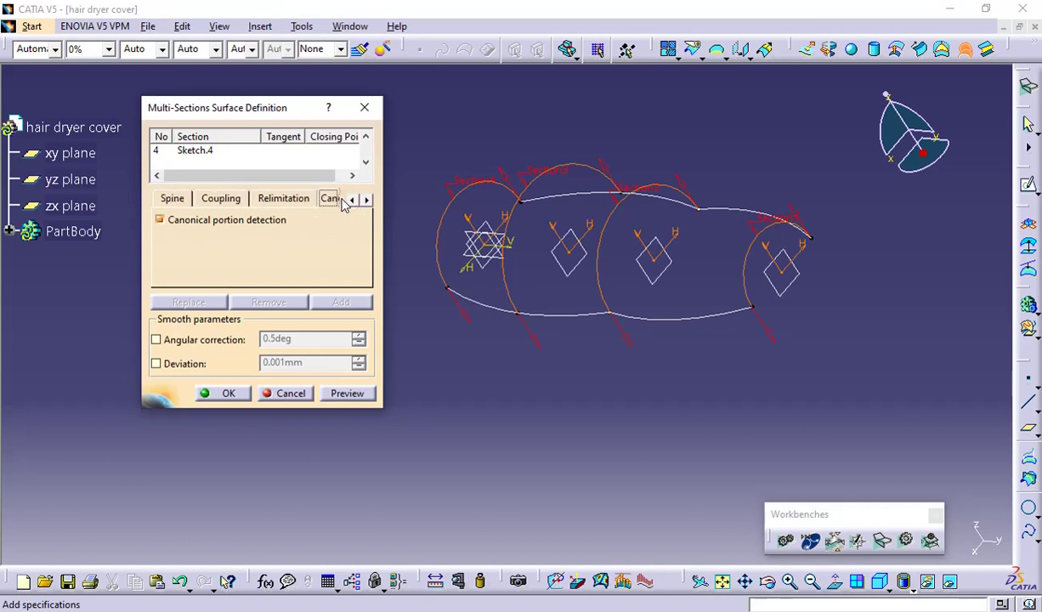
{"action": "left_click", "coordinate": [220, 199]}
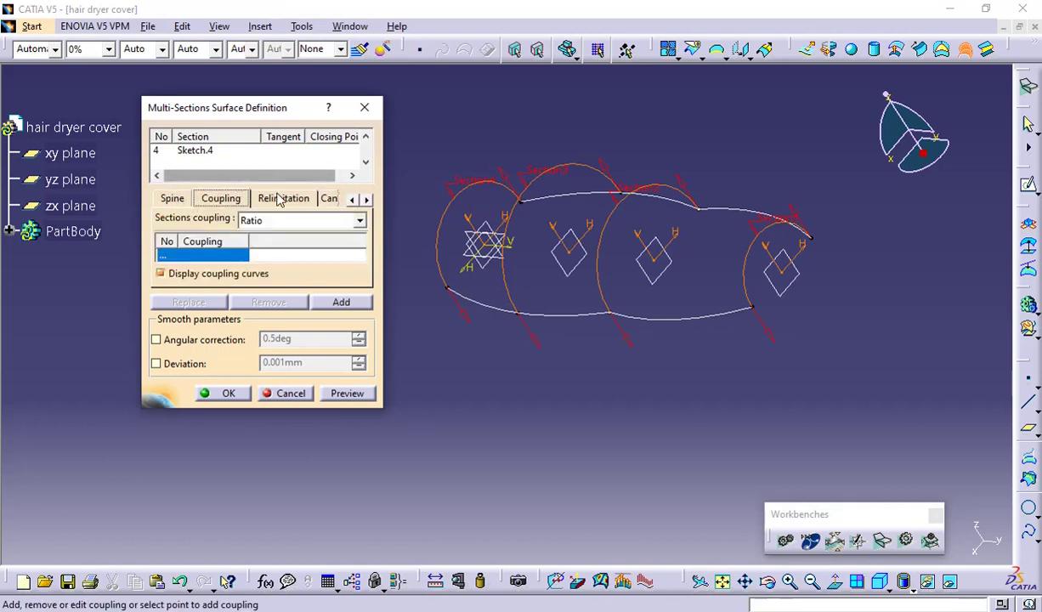
{"action": "left_click", "coordinate": [169, 203]}
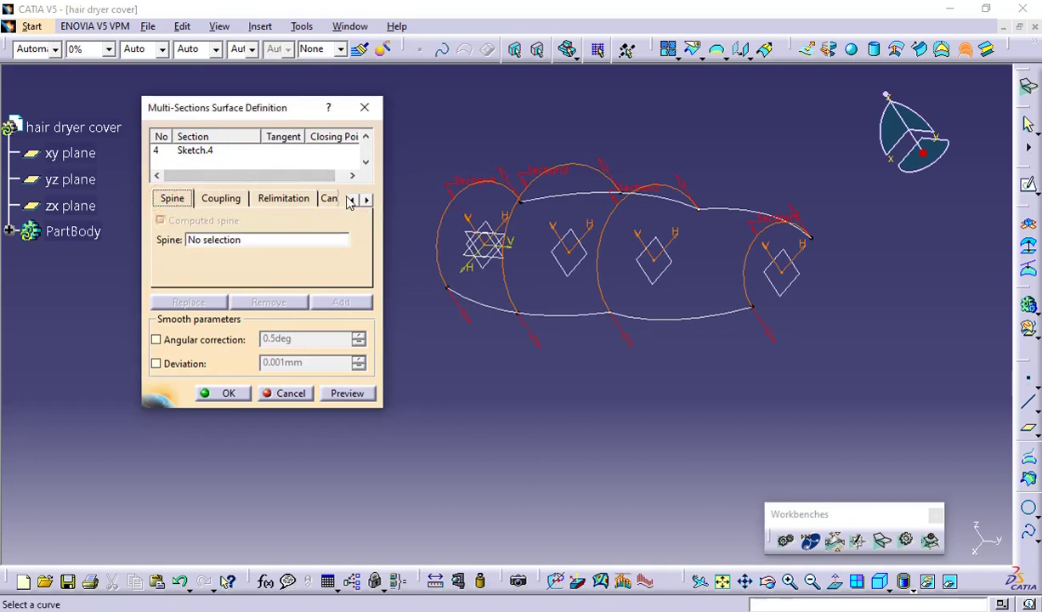
Try the xy plane profile sketch as the surface guide again, then cancel the multi-sections surface
{"action": "left_click", "coordinate": [351, 201]}
{"action": "left_click", "coordinate": [183, 199]}
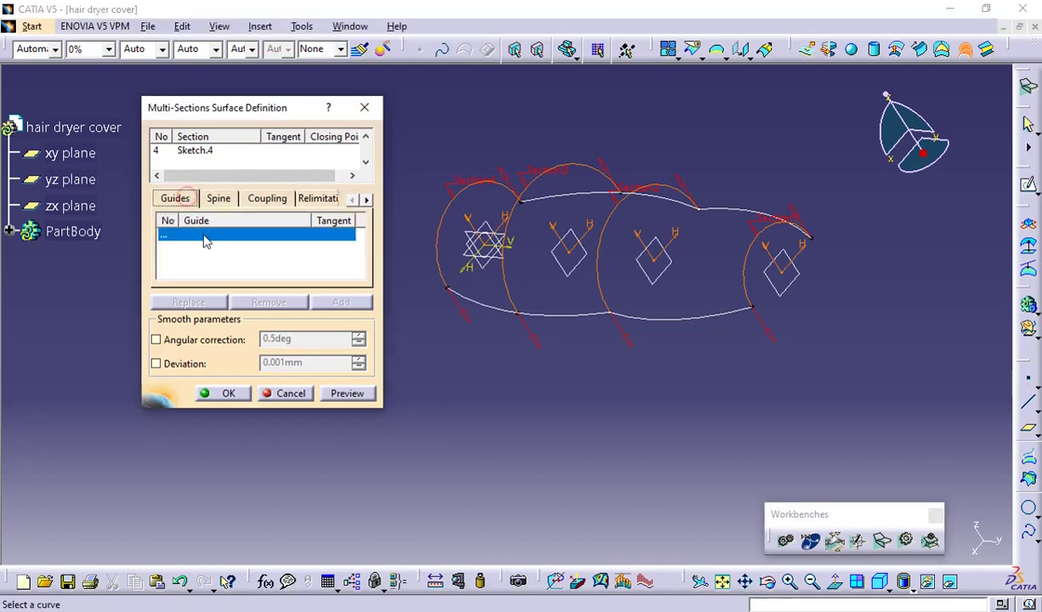
{"action": "left_click", "coordinate": [702, 319]}
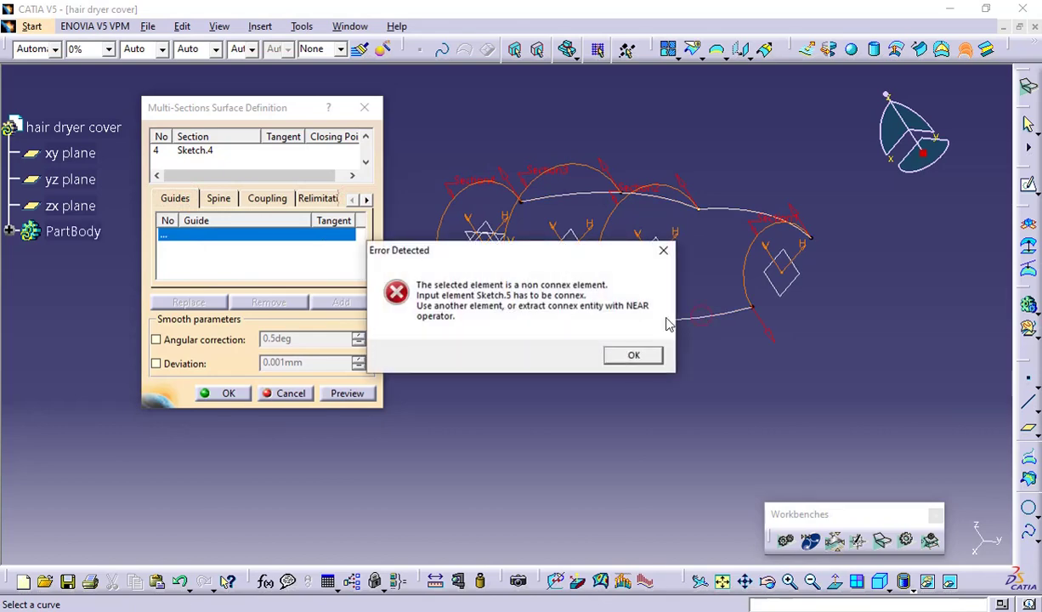
{"action": "left_click", "coordinate": [631, 356]}
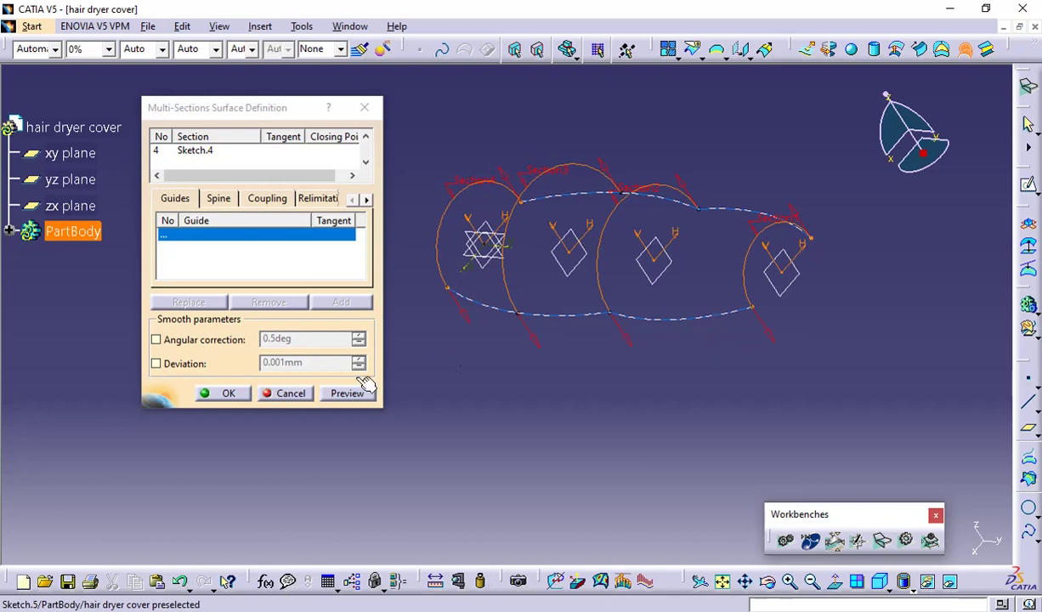
{"action": "left_click", "coordinate": [290, 394]}
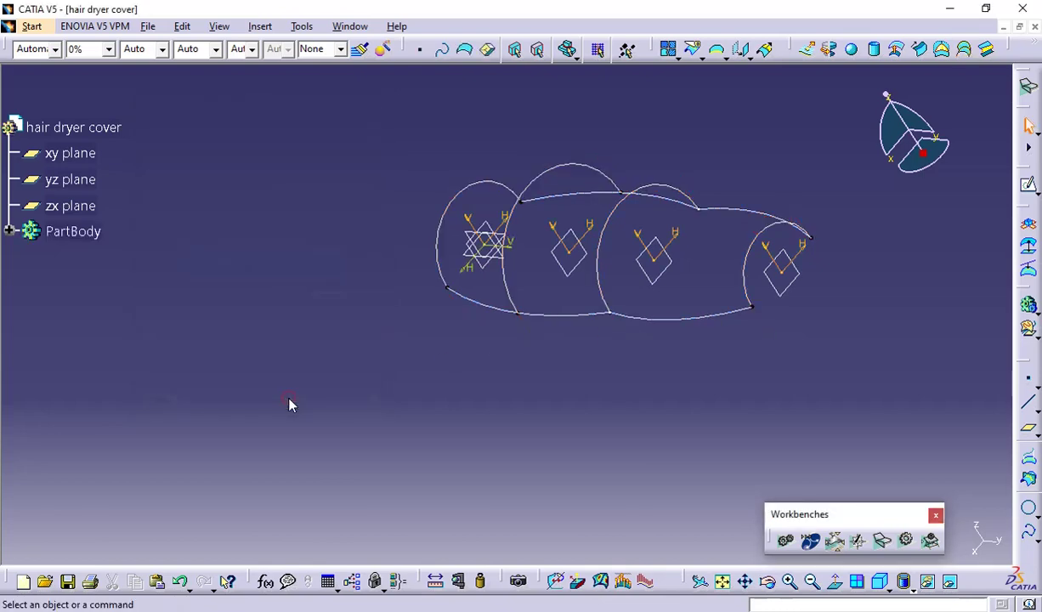
Delete both mirrored arcs on the negative-H side of the xy plane profile sketch and exit the sketch
{"action": "double_click", "coordinate": [693, 317]}
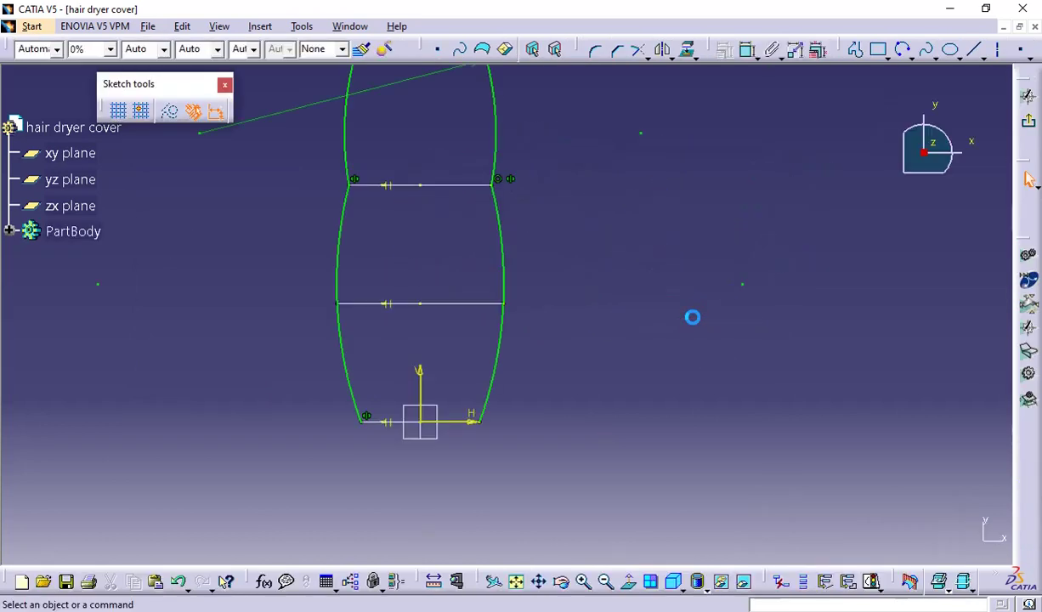
{"action": "mouse_move", "coordinate": [691, 313]}
{"action": "middle_mouse_down"}
{"action": "mouse_move", "coordinate": [675, 270]}
{"action": "mouse_move", "coordinate": [686, 341]}
{"action": "middle_mouse_up"}
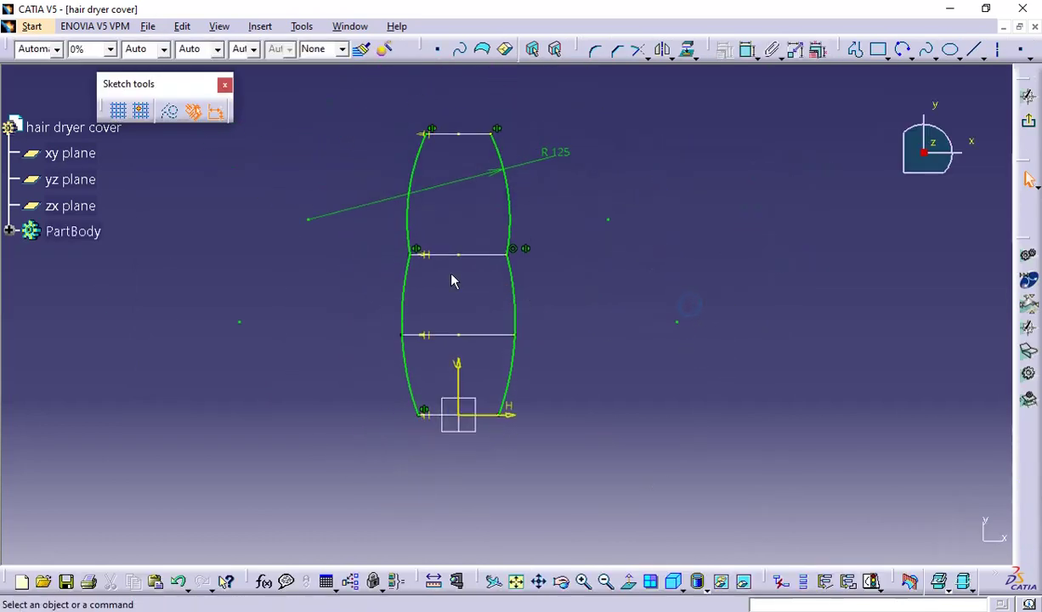
{"action": "left_click", "coordinate": [410, 227]}
{"action": "left_click", "coordinate": [405, 310]}
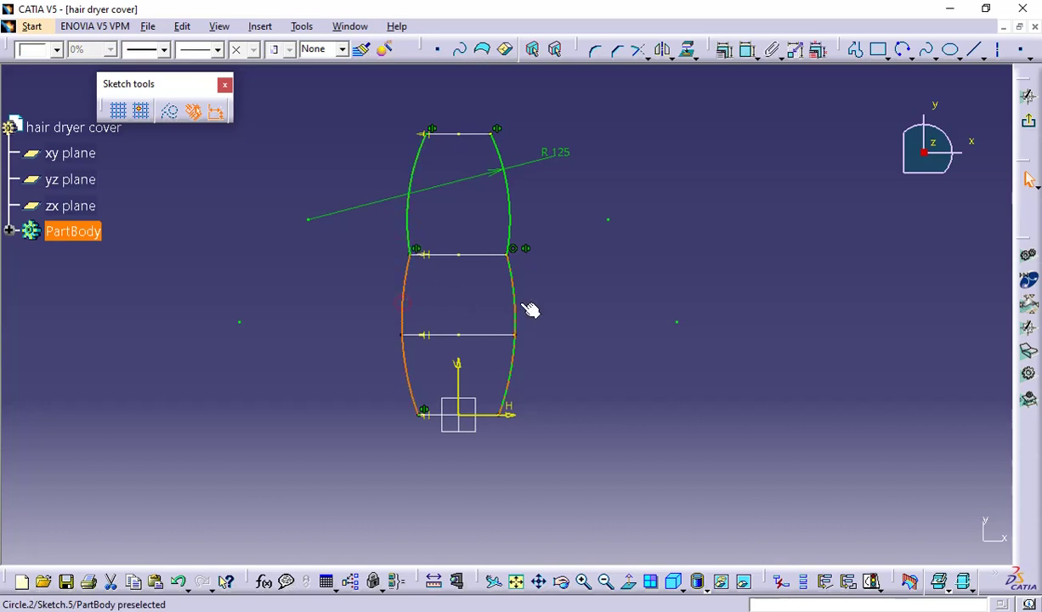
{"action": "key", "text": "Delete"}
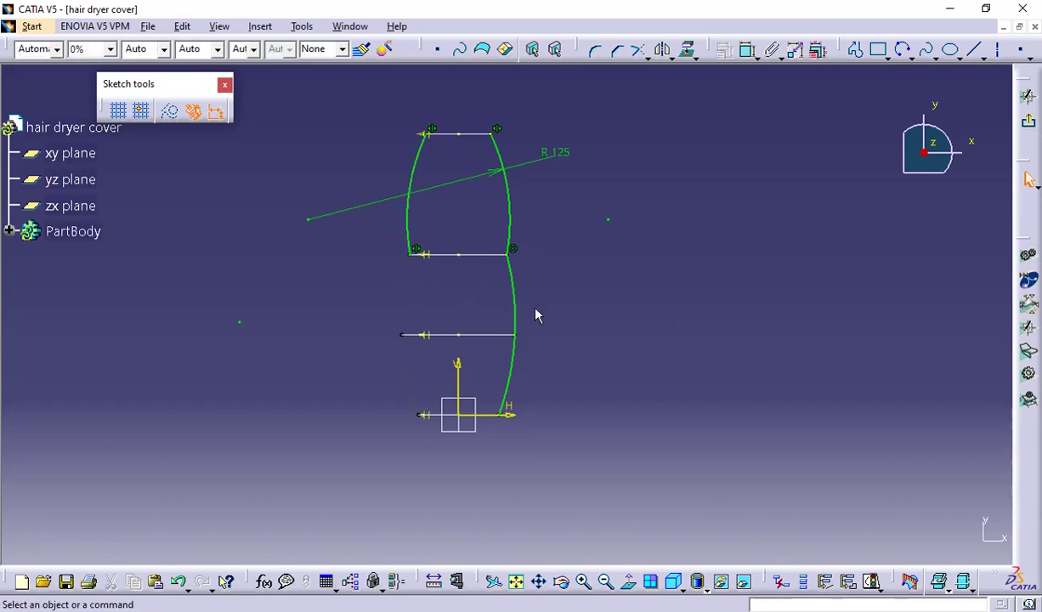
{"action": "left_click", "coordinate": [414, 229]}
{"action": "key", "text": "Delete"}
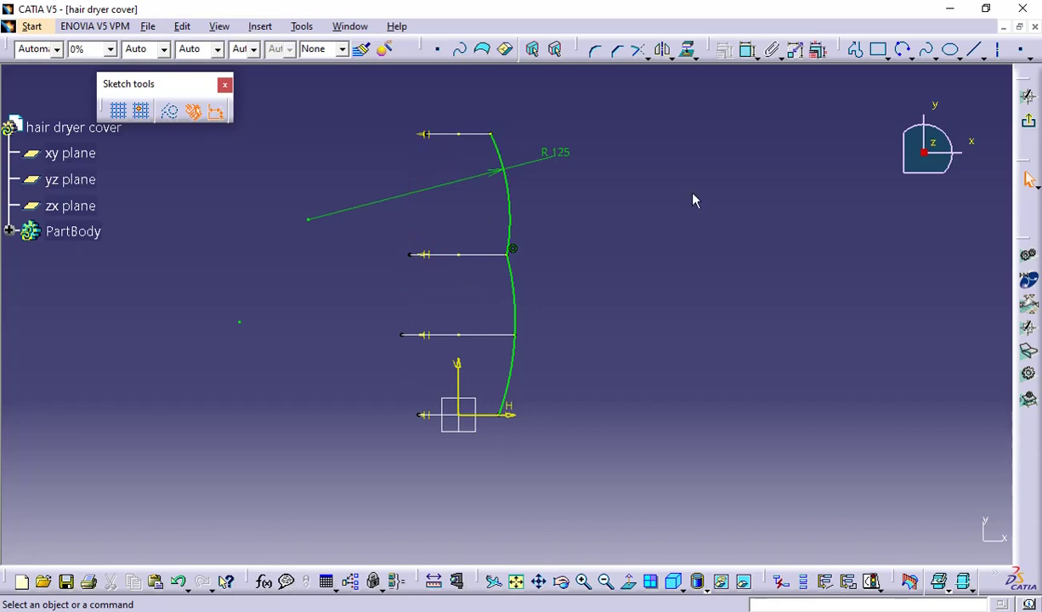
{"action": "left_click", "coordinate": [1029, 122]}
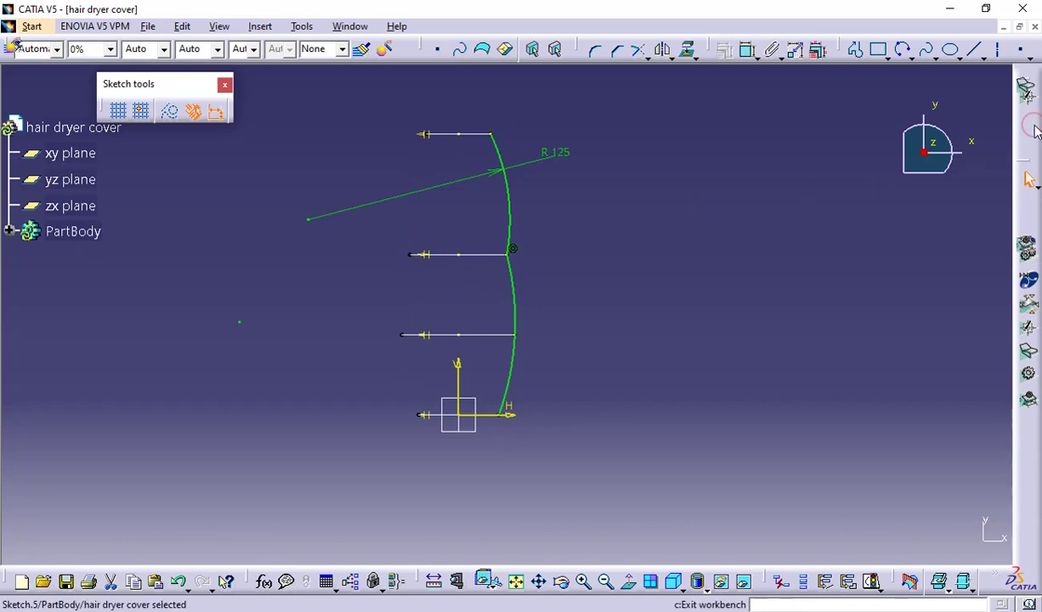
{"action": "left_click", "coordinate": [784, 255]}
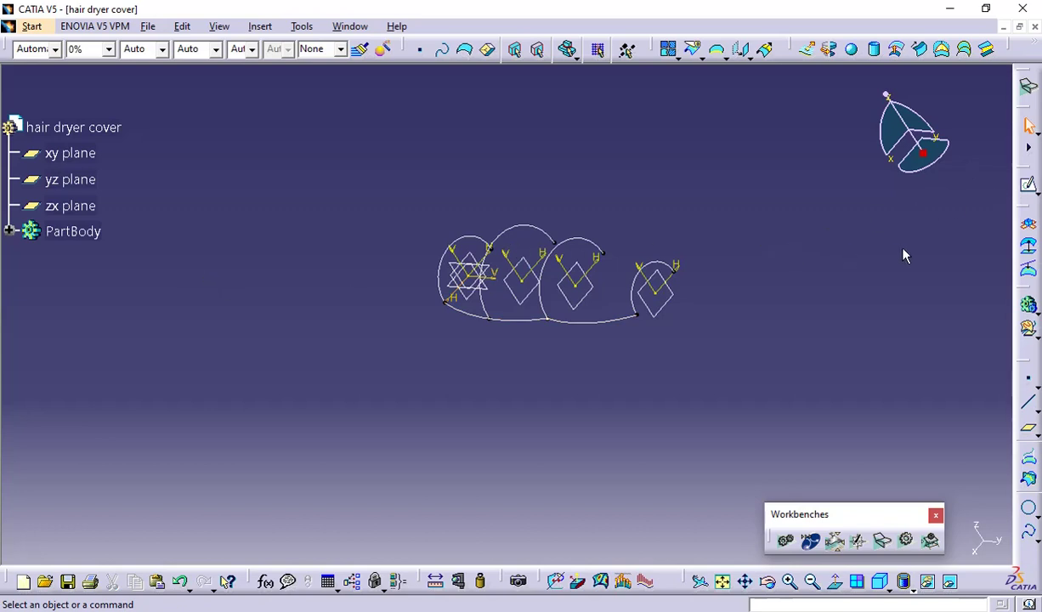
Start a new sketch on the xy plane and project the two existing profile arcs into it
{"action": "left_click", "coordinate": [480, 287]}
{"action": "left_click", "coordinate": [1028, 185]}
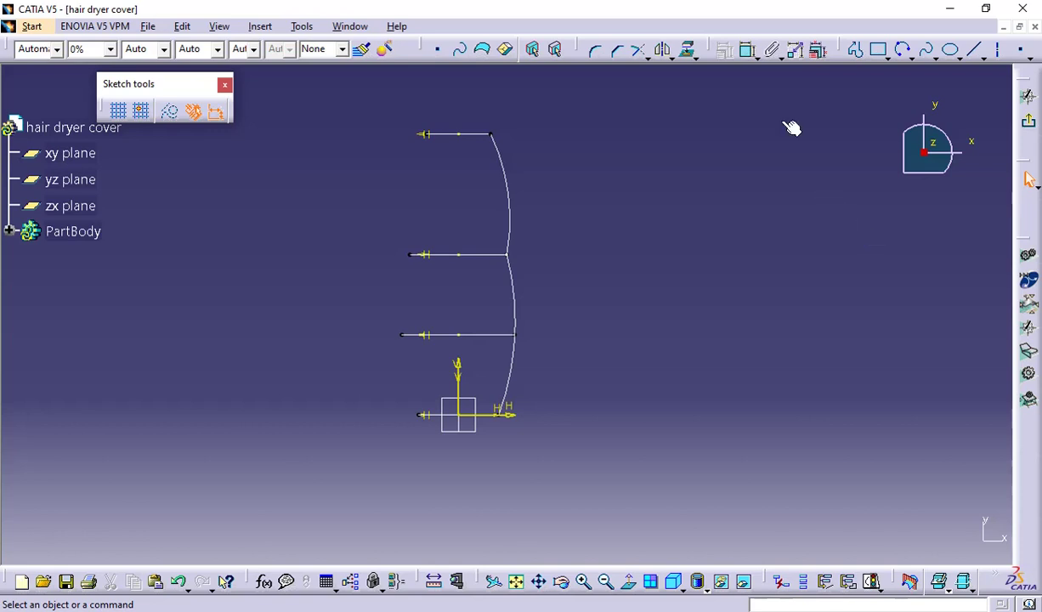
{"action": "left_click", "coordinate": [664, 51]}
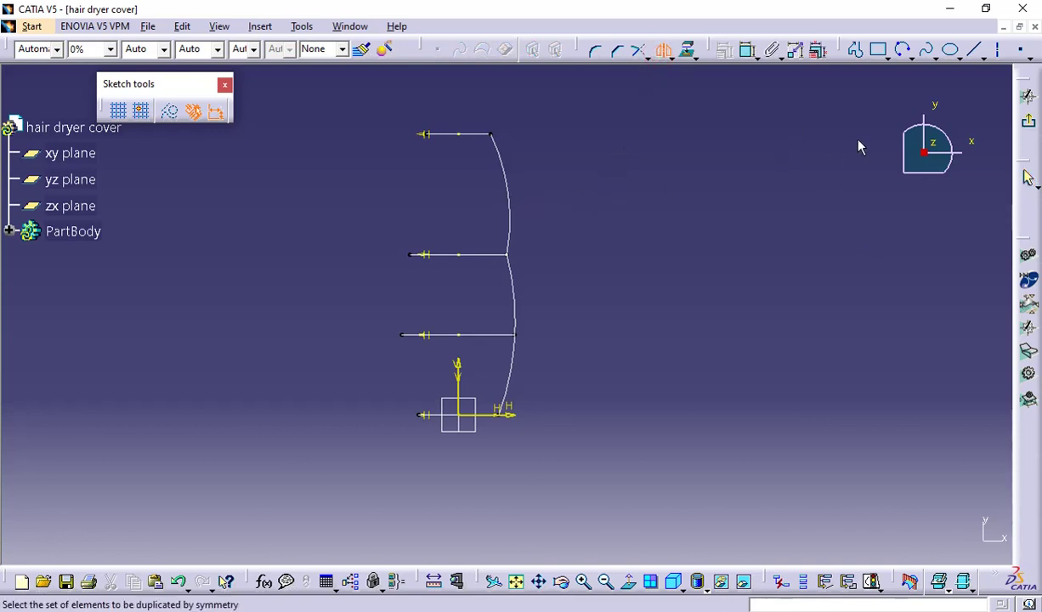
{"action": "left_click", "coordinate": [664, 51]}
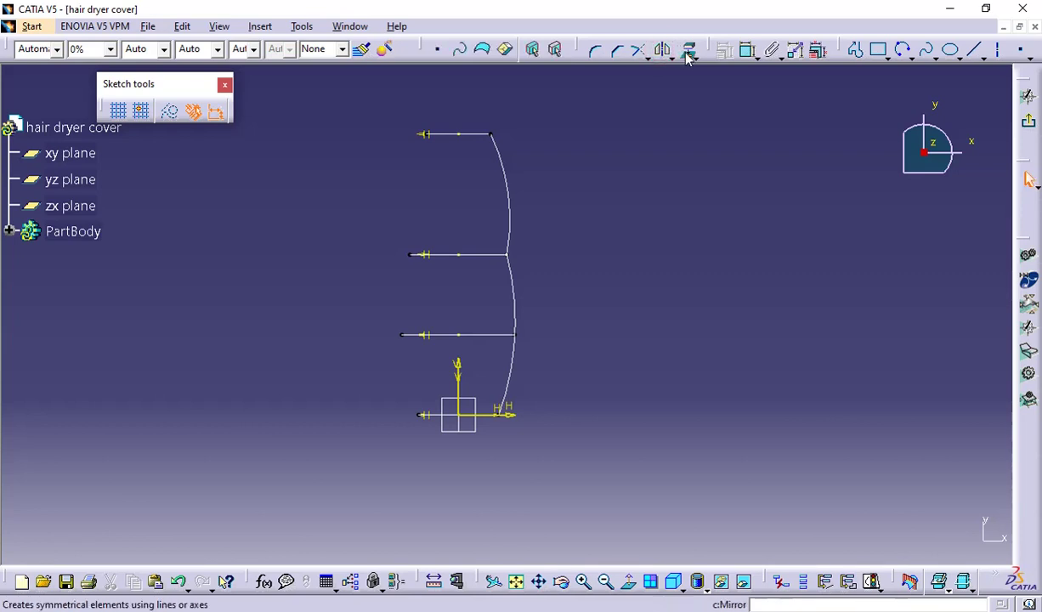
{"action": "left_click", "coordinate": [688, 51]}
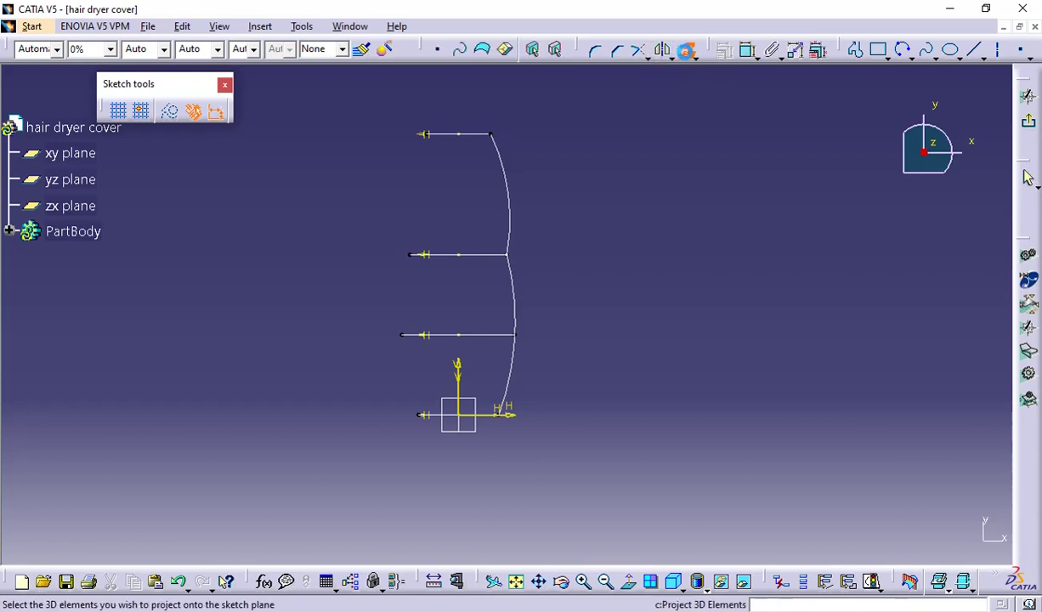
{"action": "left_click", "coordinate": [510, 219]}
{"action": "left_click", "coordinate": [512, 294]}
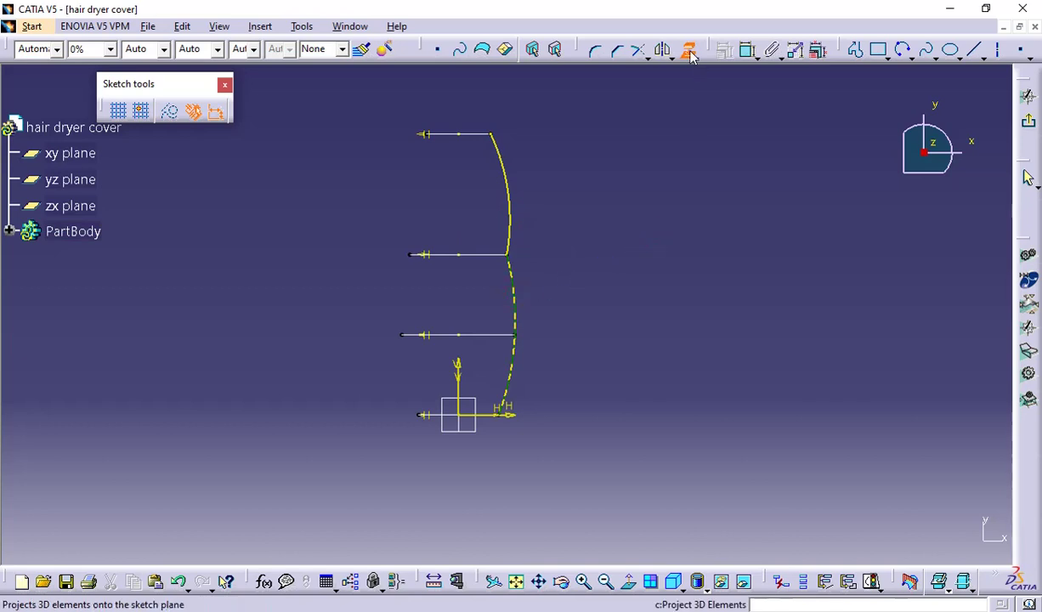
{"action": "left_click", "coordinate": [674, 168]}
Flip the projected arc farthest from the origin across the vertical axis with the Symmetry tool
{"action": "left_click", "coordinate": [662, 50]}
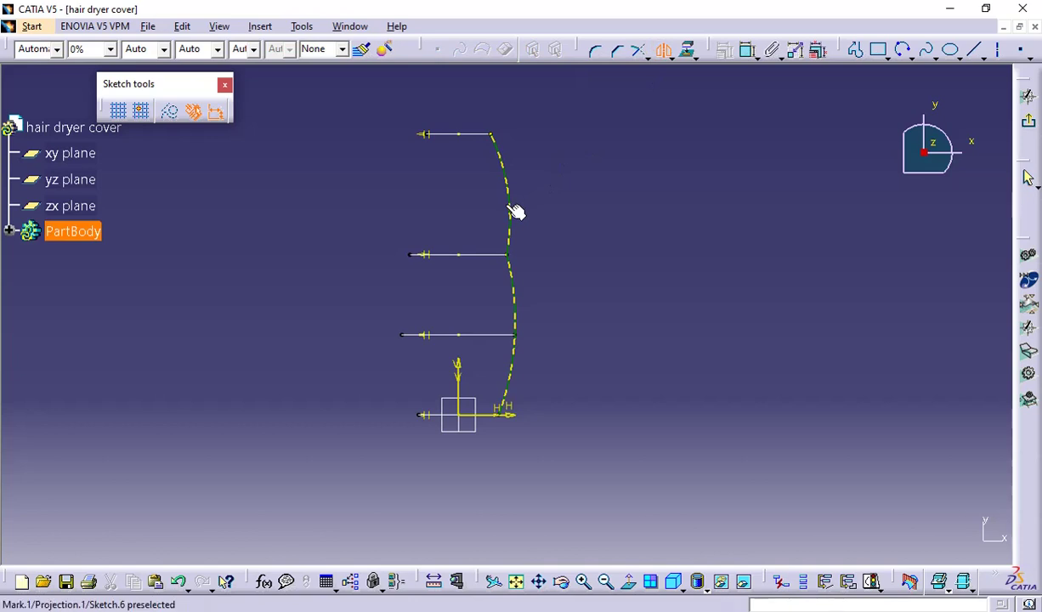
{"action": "left_click", "coordinate": [673, 59]}
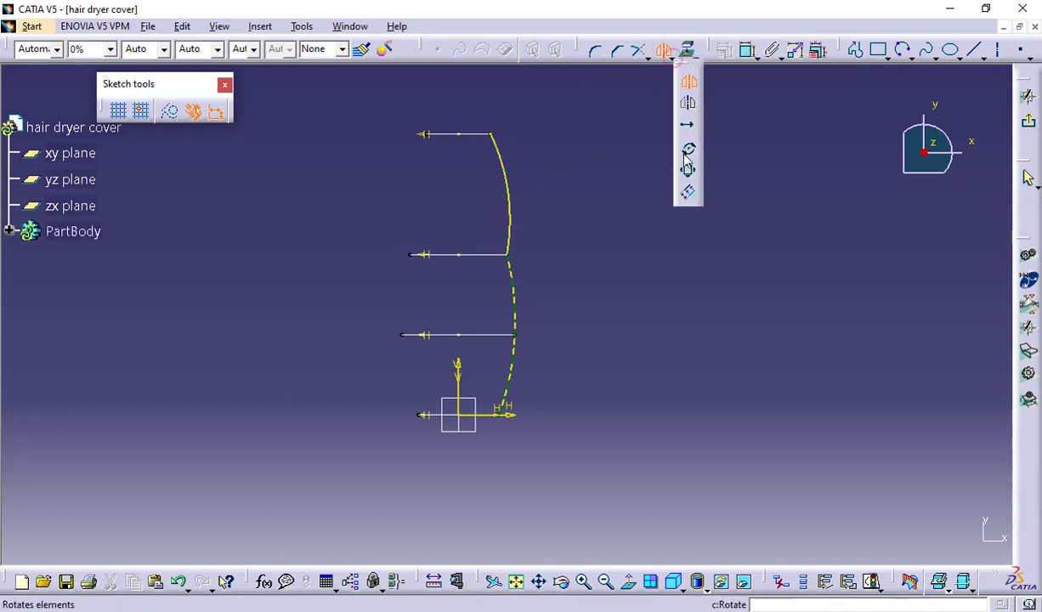
{"action": "left_click", "coordinate": [691, 107]}
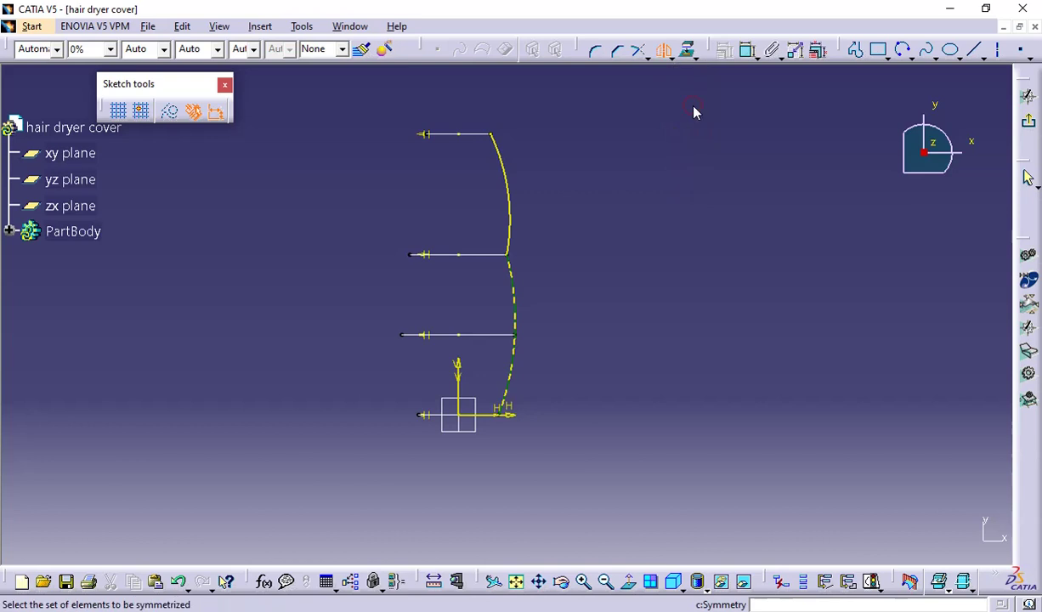
{"action": "left_click", "coordinate": [507, 202]}
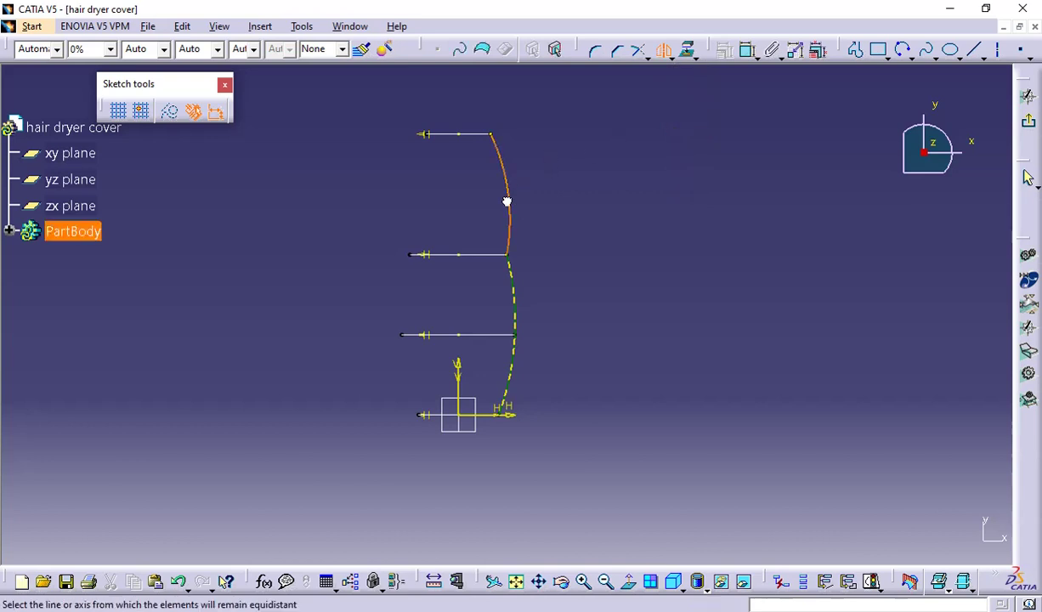
{"action": "left_click", "coordinate": [458, 364]}
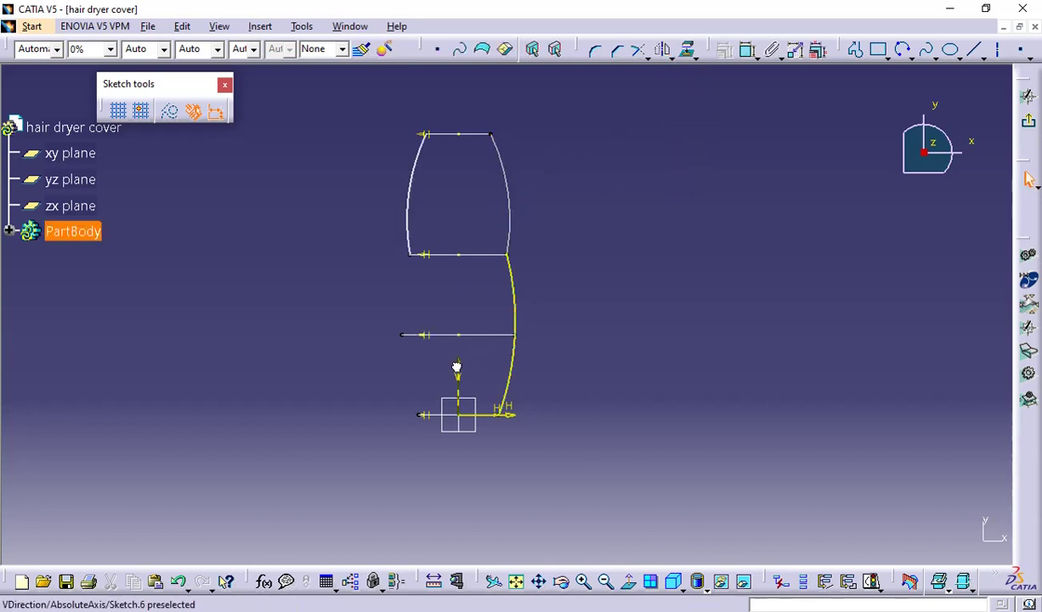
{"action": "left_click", "coordinate": [624, 134]}
Flip the projected arc nearest the origin across the vertical axis with Symmetry and exit the sketch
{"action": "left_click", "coordinate": [663, 54]}
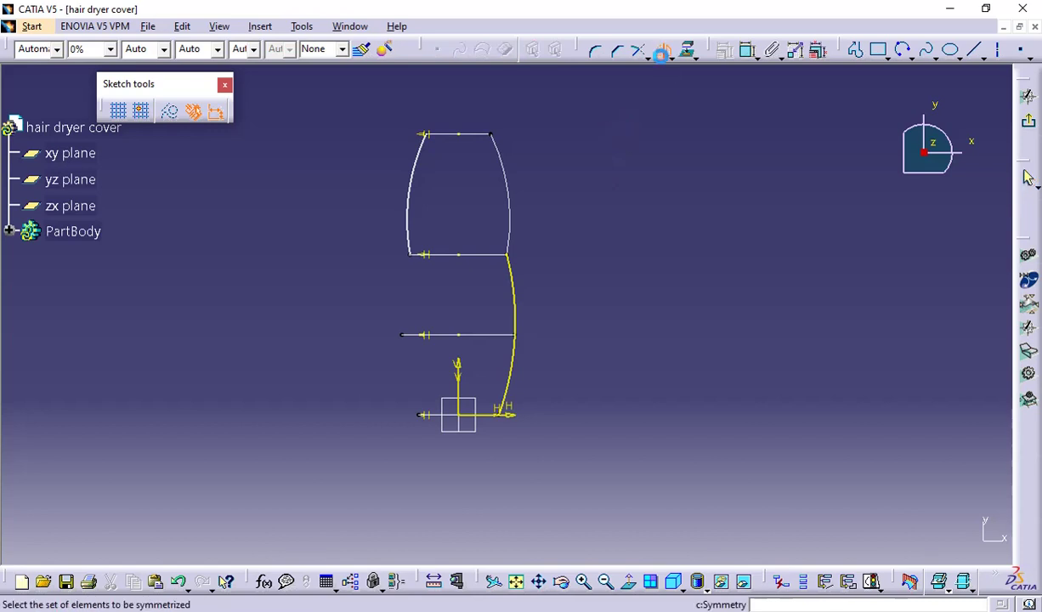
{"action": "left_click", "coordinate": [515, 292]}
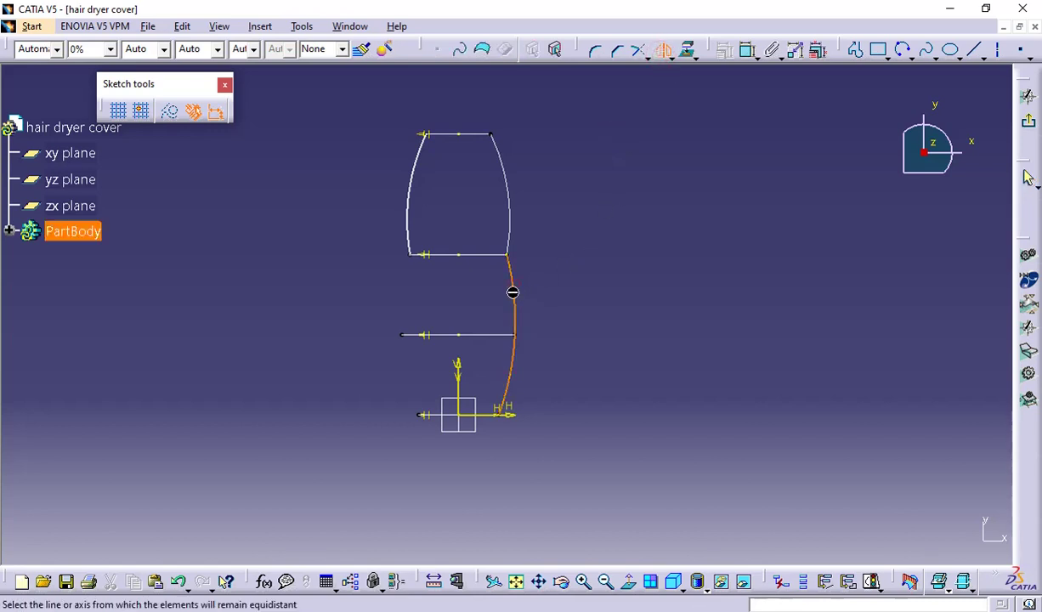
{"action": "left_click", "coordinate": [459, 374]}
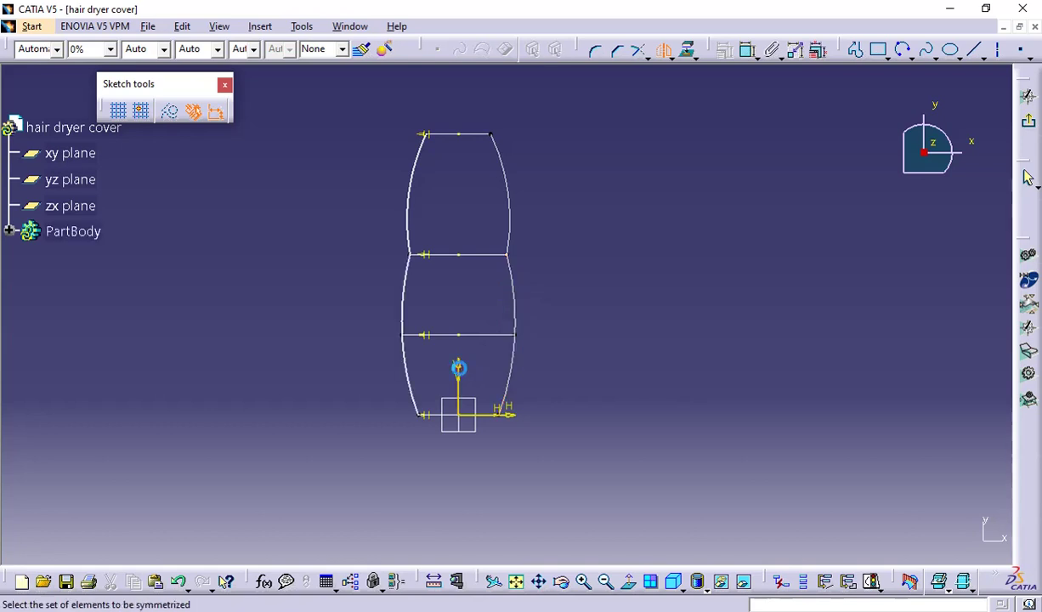
{"action": "left_click", "coordinate": [665, 51]}
{"action": "left_click", "coordinate": [1030, 126]}
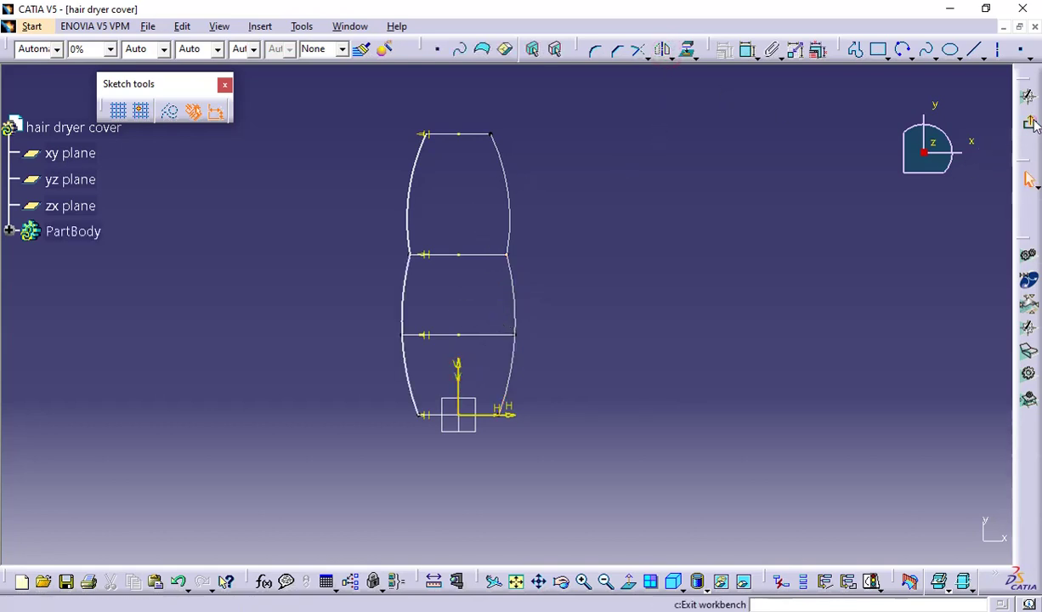
{"action": "left_click", "coordinate": [722, 246]}
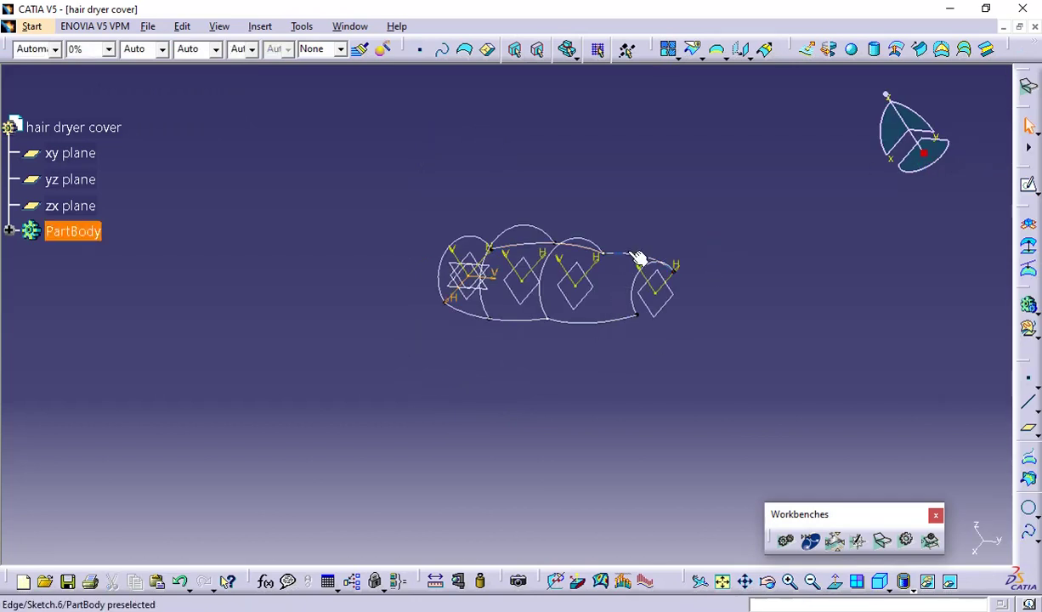
Start a multi-sections surface using the four section arcs in order, from Sketch.1 to Sketch.4
{"action": "left_click", "coordinate": [968, 49]}
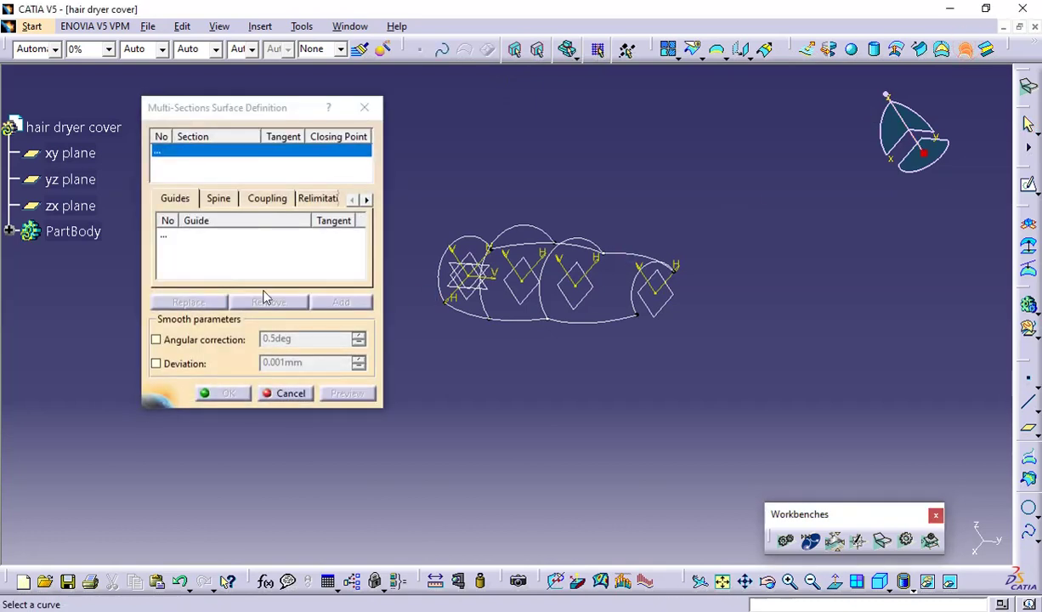
{"action": "left_click", "coordinate": [643, 306]}
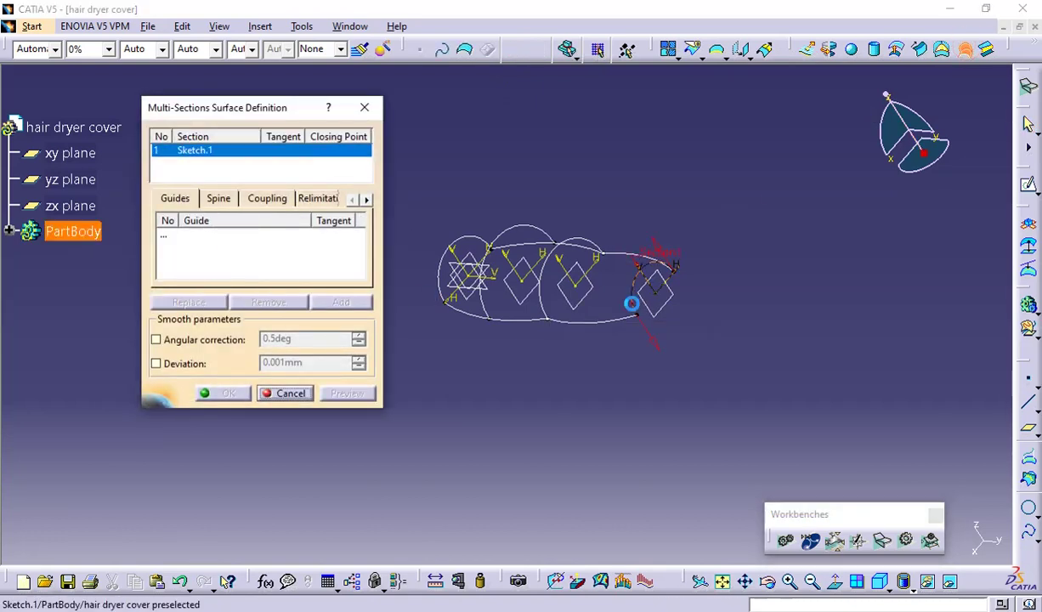
{"action": "left_click", "coordinate": [551, 315]}
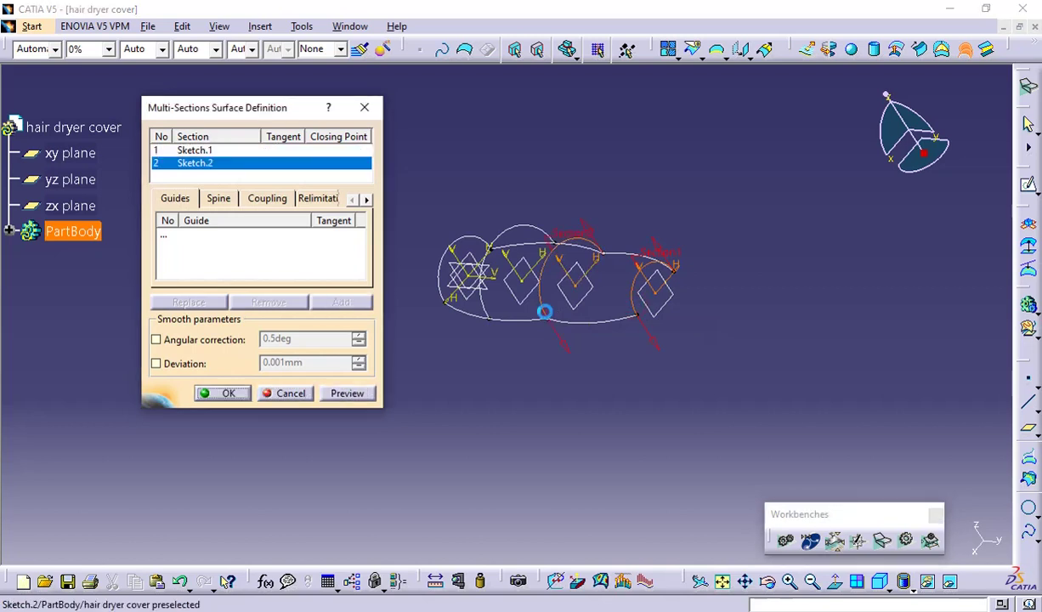
{"action": "left_click", "coordinate": [466, 304]}
{"action": "left_click", "coordinate": [448, 298]}
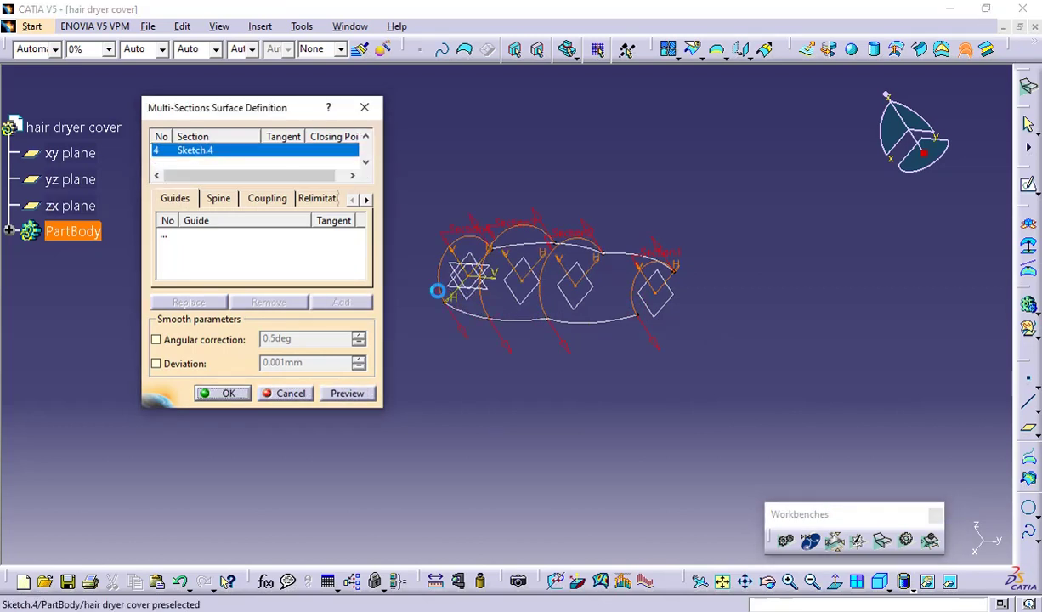
Add the two xy plane profile sketches, Sketch.5 and Sketch.6, as guides and preview the multi-sections surface
{"action": "left_click", "coordinate": [186, 237]}
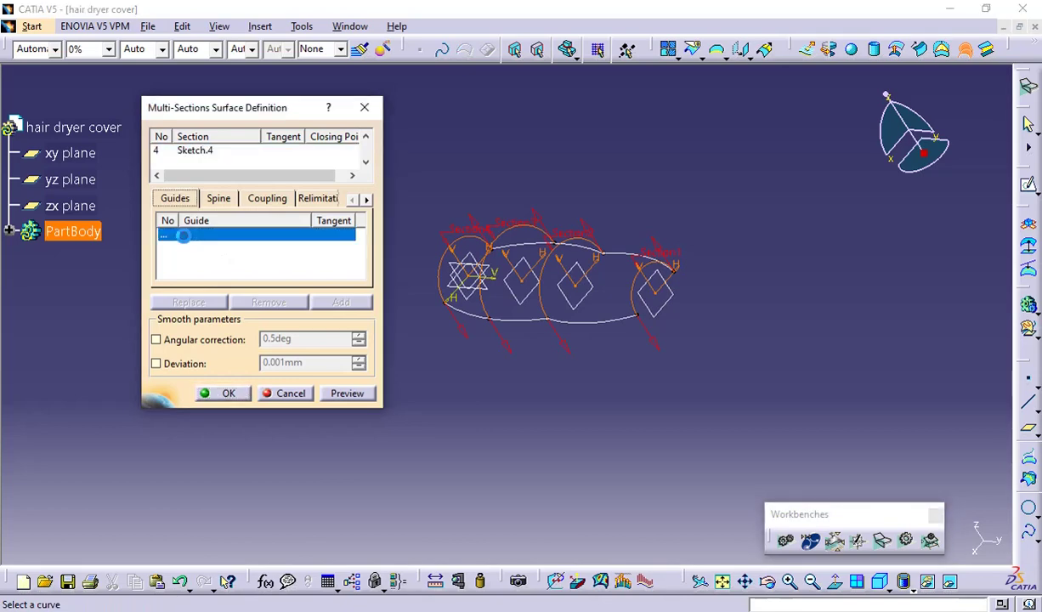
{"action": "left_click", "coordinate": [640, 325]}
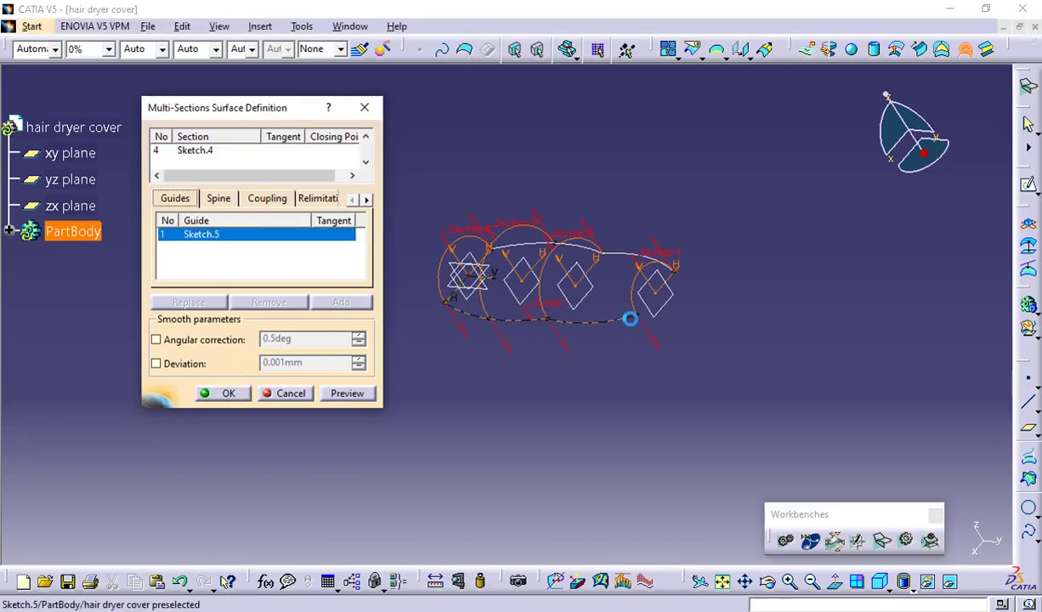
{"action": "mouse_move", "coordinate": [703, 313]}
{"action": "middle_mouse_down"}
{"action": "mouse_move", "coordinate": [768, 332]}
{"action": "mouse_move", "coordinate": [622, 481]}
{"action": "mouse_move", "coordinate": [467, 449]}
{"action": "mouse_move", "coordinate": [798, 321]}
{"action": "mouse_move", "coordinate": [660, 396]}
{"action": "mouse_move", "coordinate": [772, 303]}
{"action": "mouse_move", "coordinate": [755, 284]}
{"action": "mouse_move", "coordinate": [739, 205]}
{"action": "mouse_move", "coordinate": [469, 312]}
{"action": "mouse_move", "coordinate": [631, 410]}
{"action": "middle_mouse_up"}
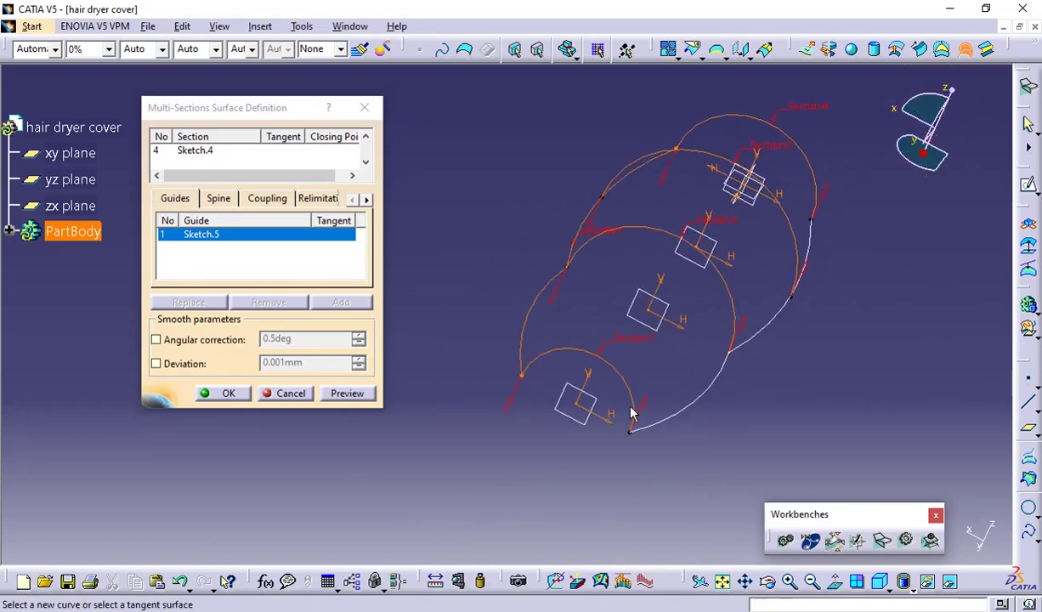
{"action": "left_click", "coordinate": [671, 415]}
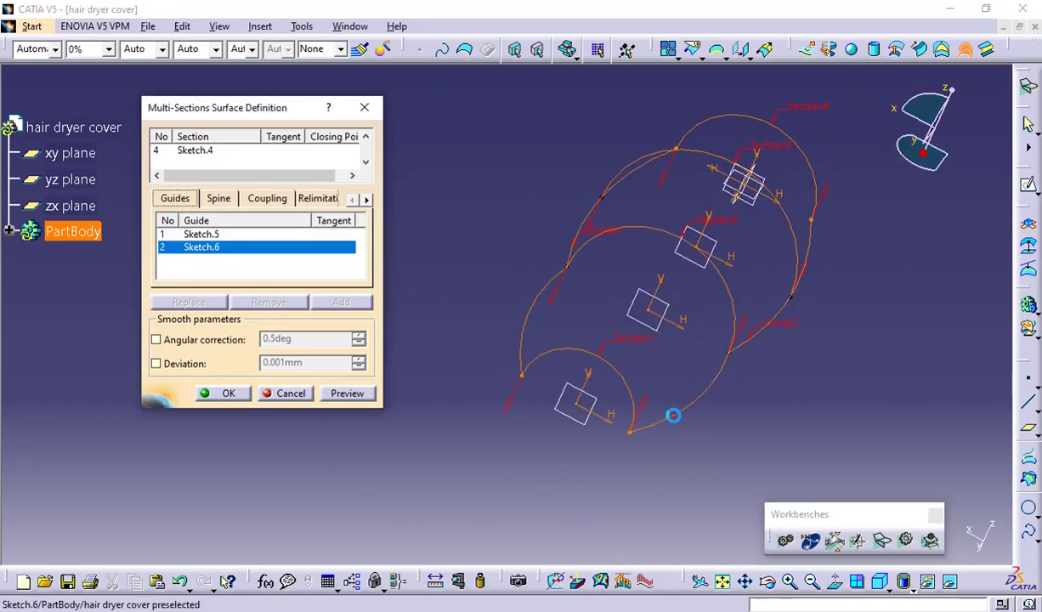
{"action": "left_click", "coordinate": [343, 394]}
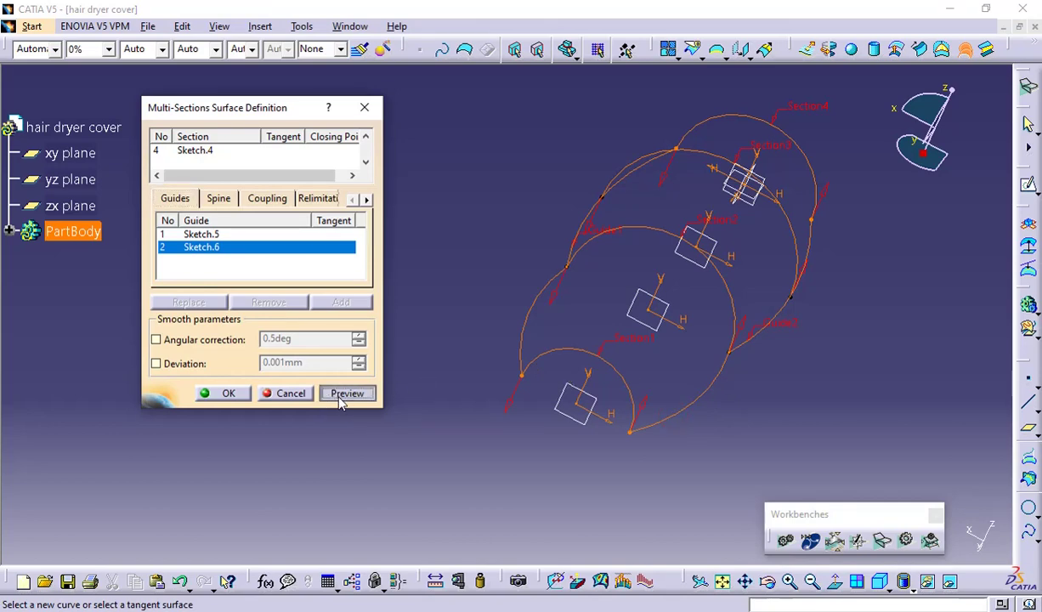
{"action": "middle_click_drag", "start_coordinate": [714, 267], "coordinate": [679, 306]}
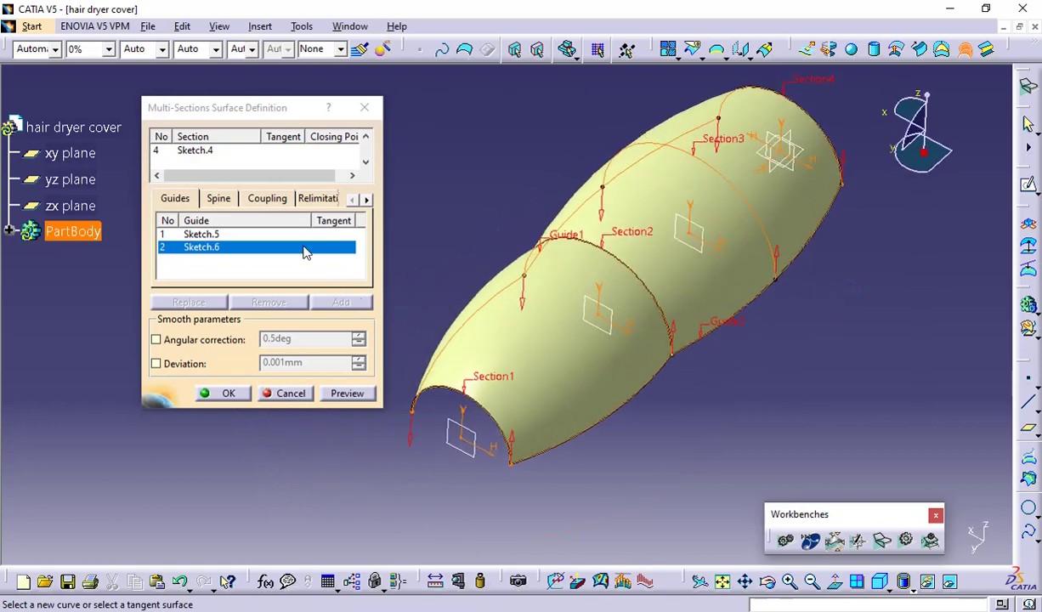
Set the sections coupling of the multi-sections surface to Tangency and preview it
{"action": "left_click", "coordinate": [269, 201]}
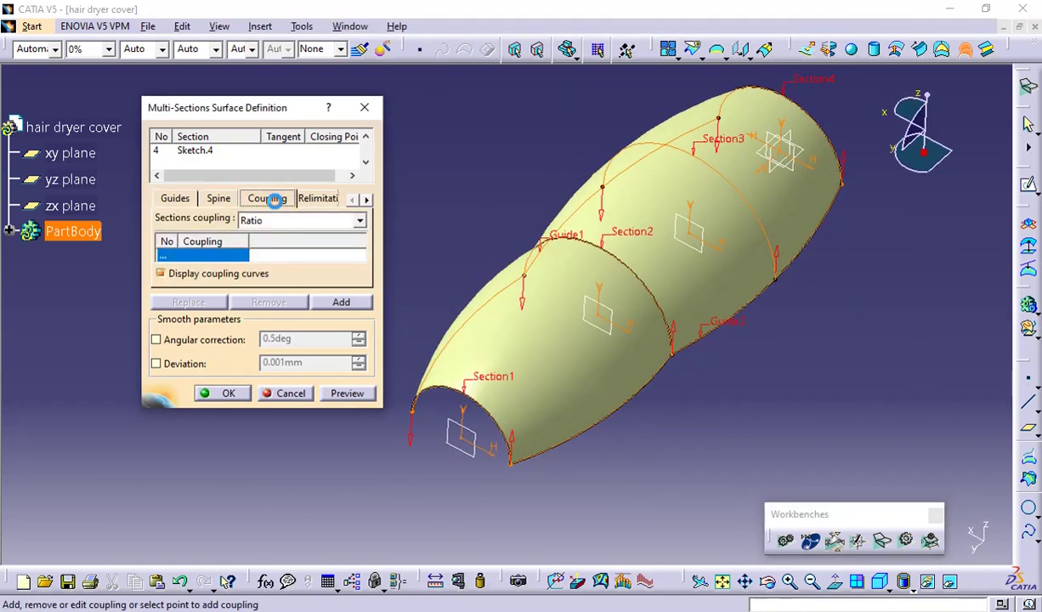
{"action": "left_click", "coordinate": [293, 224]}
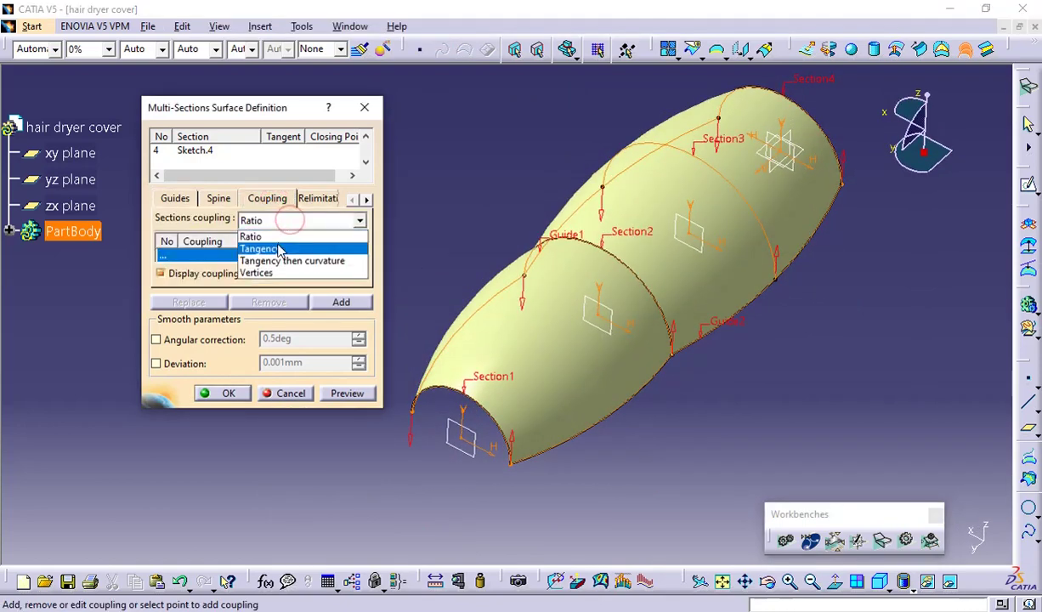
{"action": "left_click", "coordinate": [277, 244]}
{"action": "left_click", "coordinate": [346, 393]}
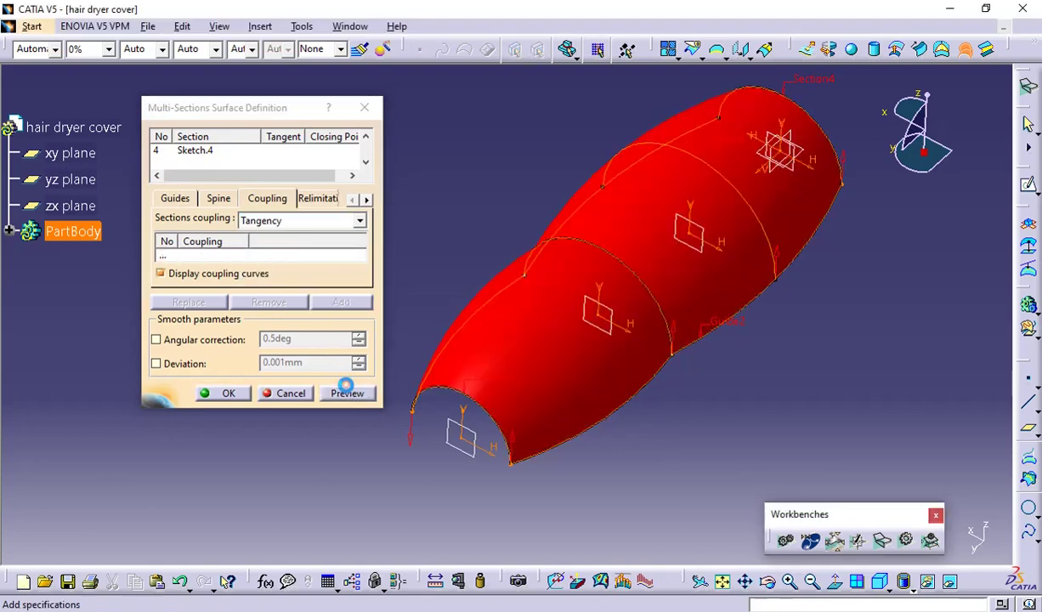
Try the Tangency then curvature and Vertices section couplings on the multi-sections surface, previewing each
{"action": "left_click", "coordinate": [293, 223]}
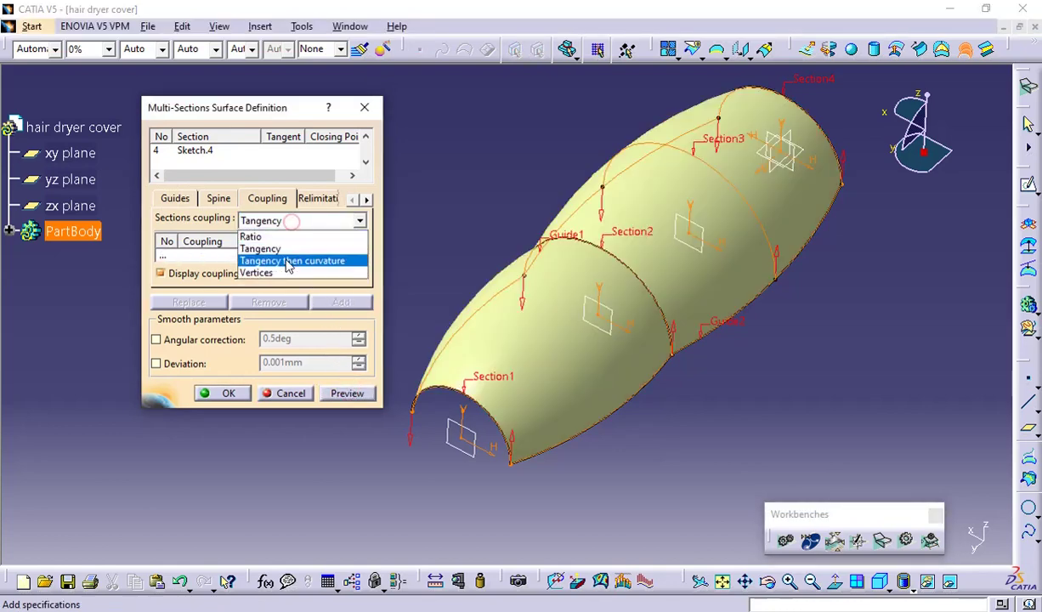
{"action": "left_click", "coordinate": [277, 257]}
{"action": "left_click", "coordinate": [347, 394]}
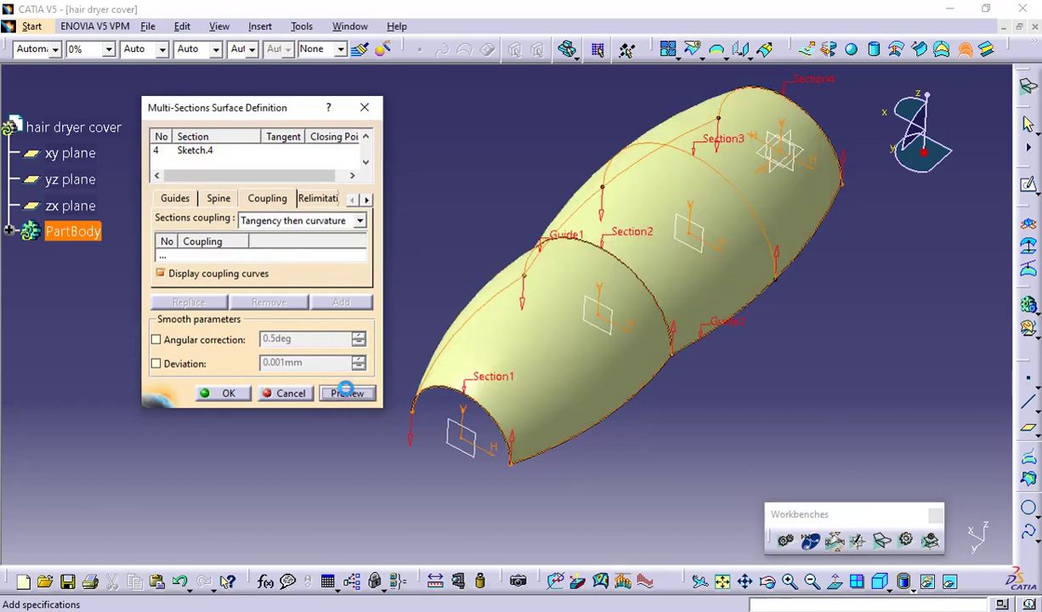
{"action": "left_click", "coordinate": [320, 222]}
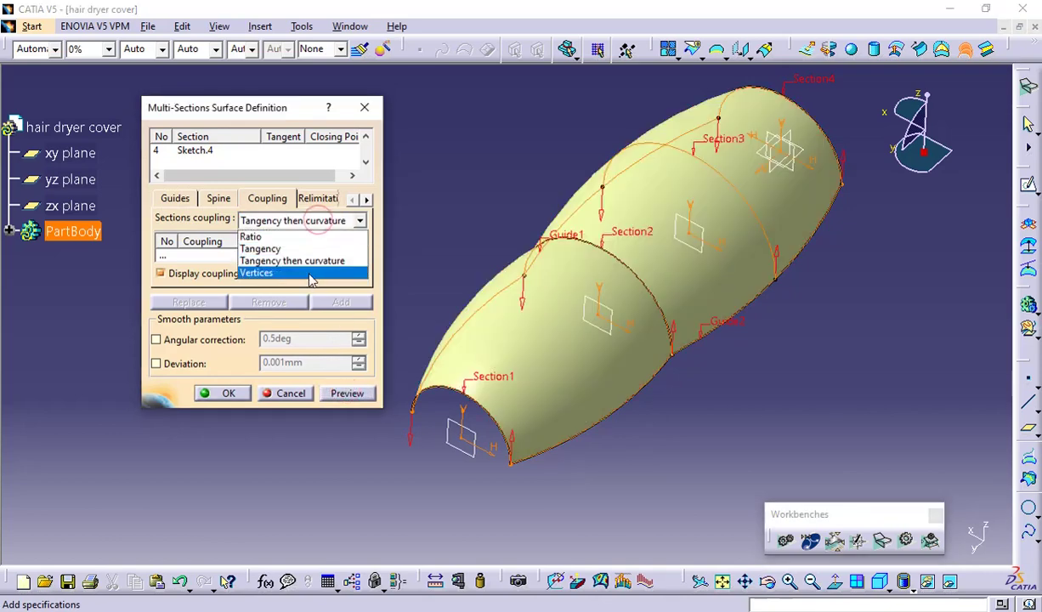
{"action": "left_click", "coordinate": [306, 272]}
{"action": "left_click", "coordinate": [347, 395]}
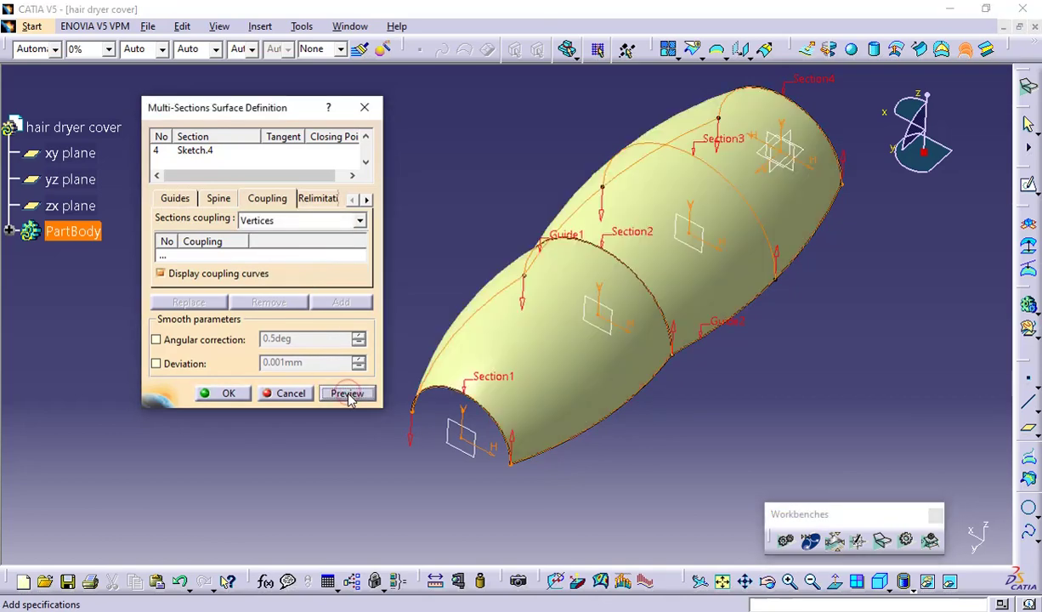
{"action": "middle_click_drag", "start_coordinate": [690, 330], "coordinate": [647, 244], "text": "ctrl"}
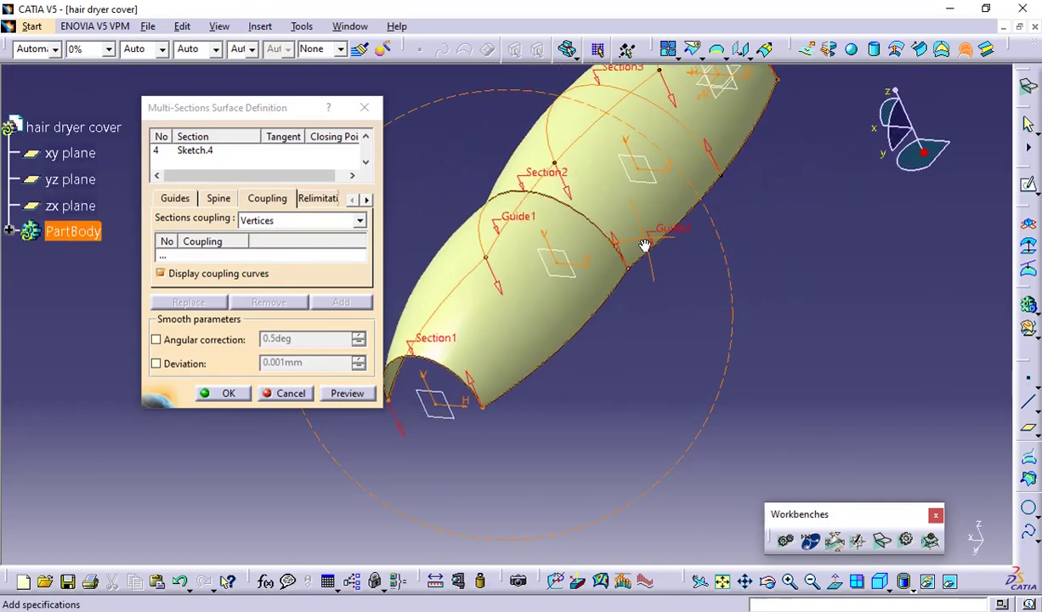
Set the sections coupling to Ratio, preview the multi-sections surface and create it, closing the command
{"action": "left_click", "coordinate": [343, 222]}
{"action": "left_click", "coordinate": [326, 236]}
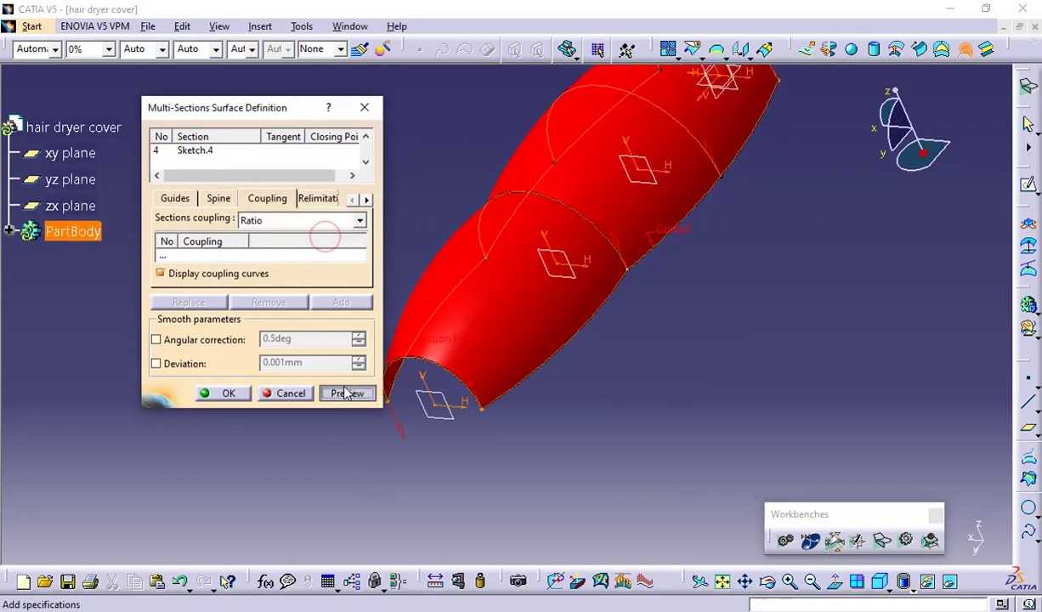
{"action": "left_click", "coordinate": [347, 393]}
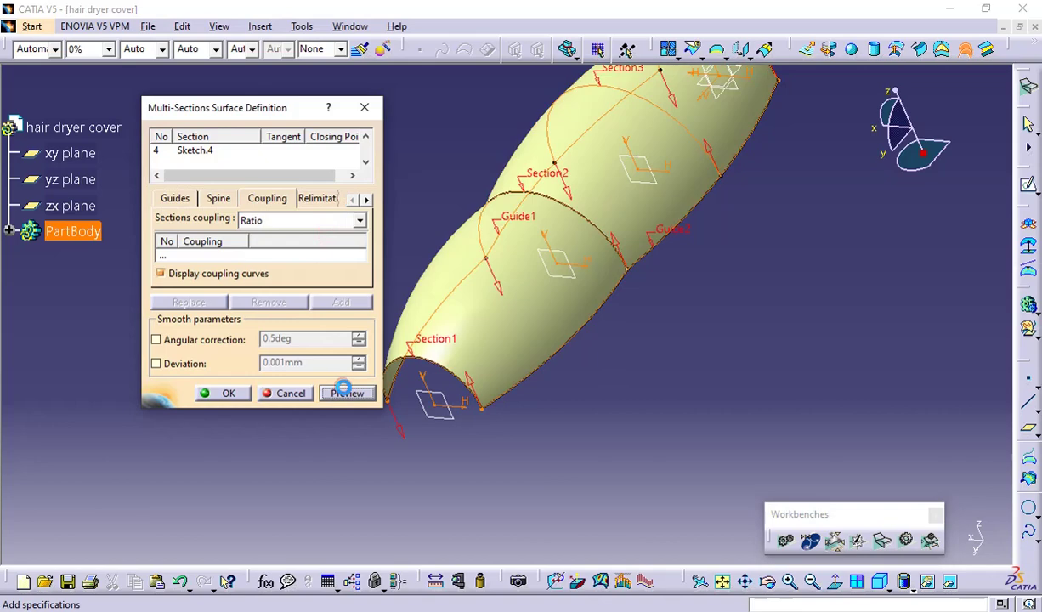
{"action": "left_click", "coordinate": [224, 395]}
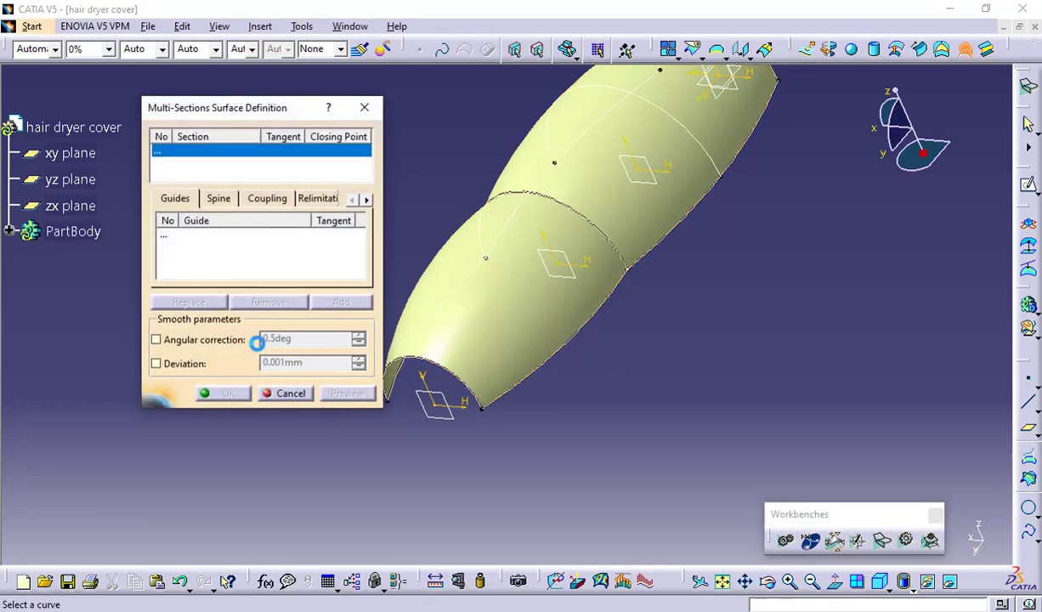
{"action": "left_click", "coordinate": [304, 397]}
Inspect the multi-sections surface from several sides and check it against the dimensioned drawing
{"action": "middle_click_drag", "start_coordinate": [358, 449], "coordinate": [472, 428]}
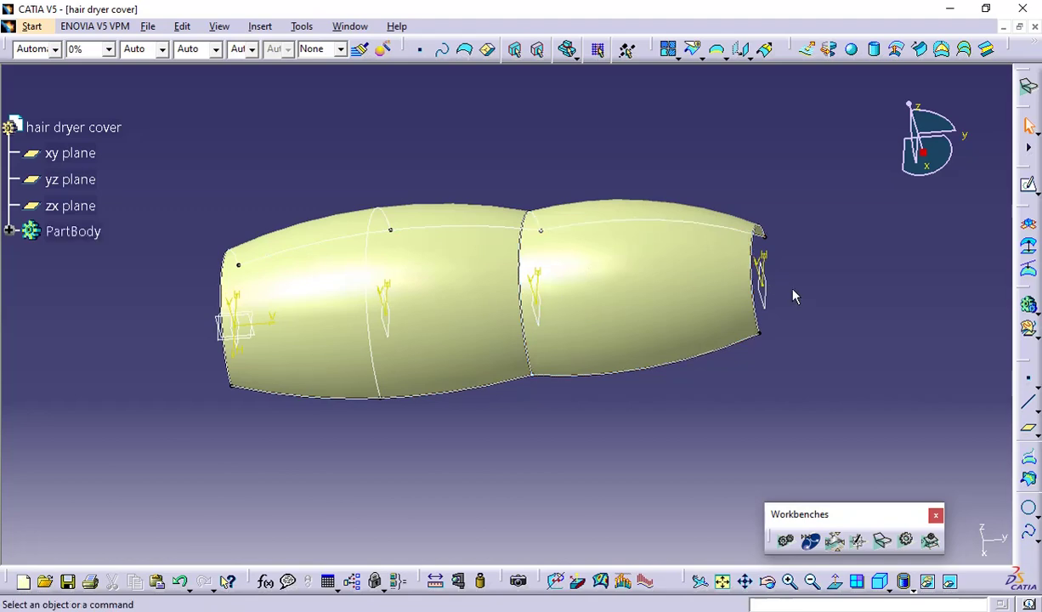
{"action": "middle_click_drag", "start_coordinate": [765, 294], "coordinate": [704, 316]}
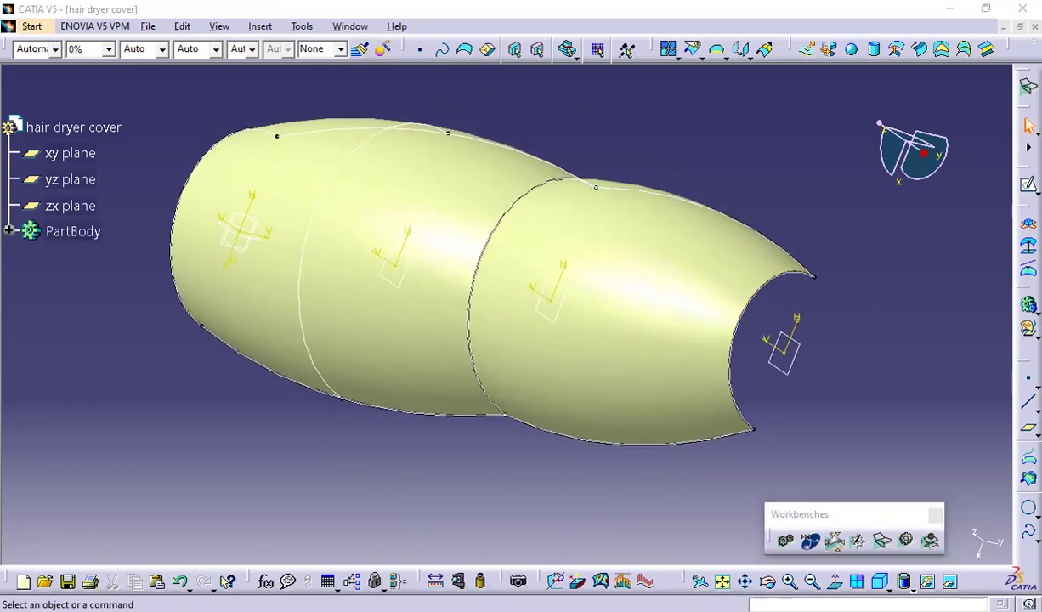
{"action": "key", "text": "alt+Tab"}
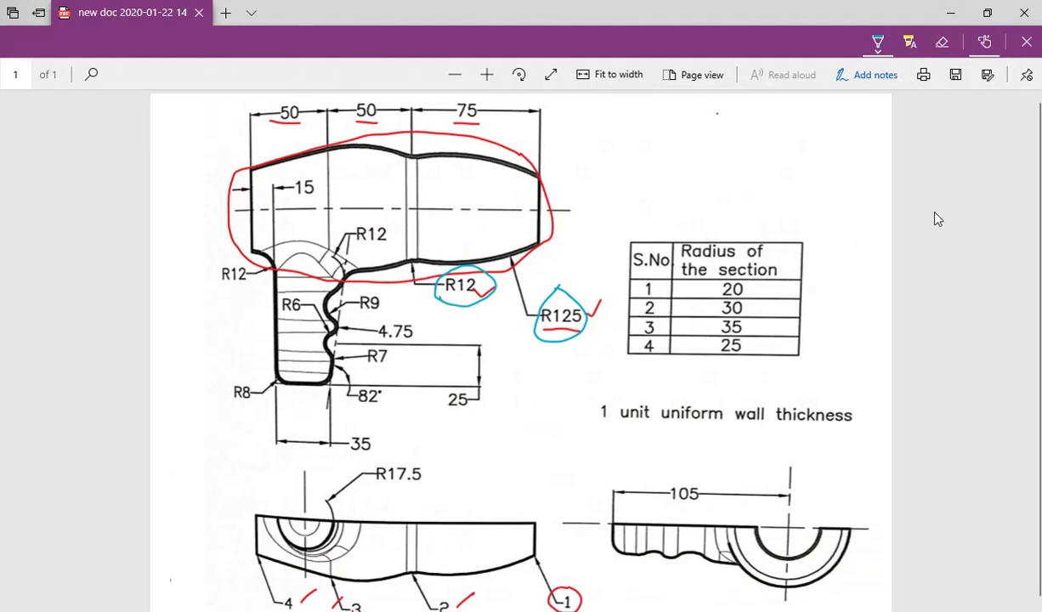
{"action": "key", "text": "alt+Tab"}
{"action": "key", "text": "alt+Tab"}
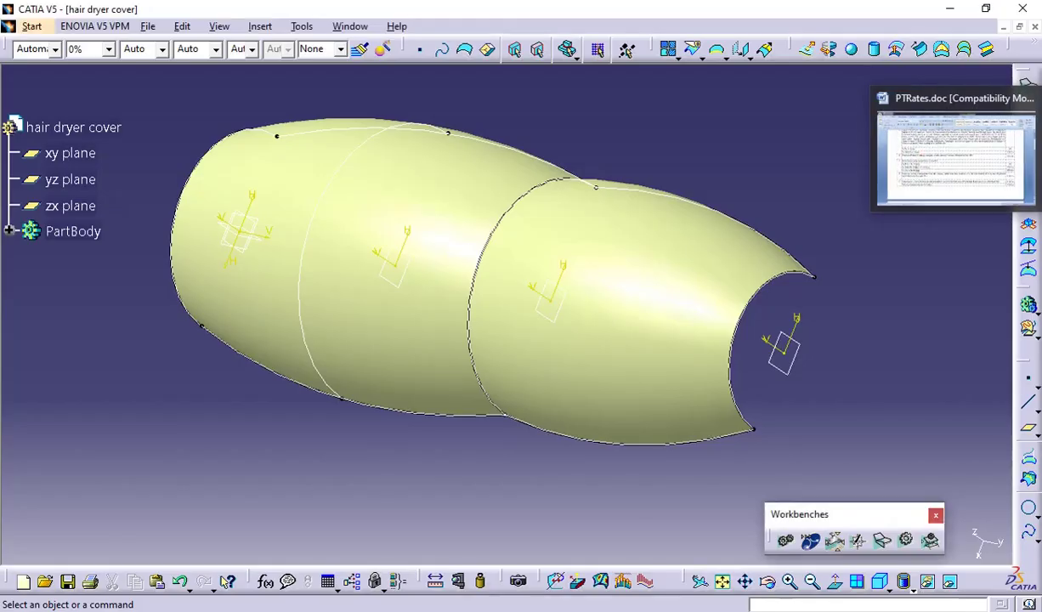
{"action": "left_click", "coordinate": [746, 168]}
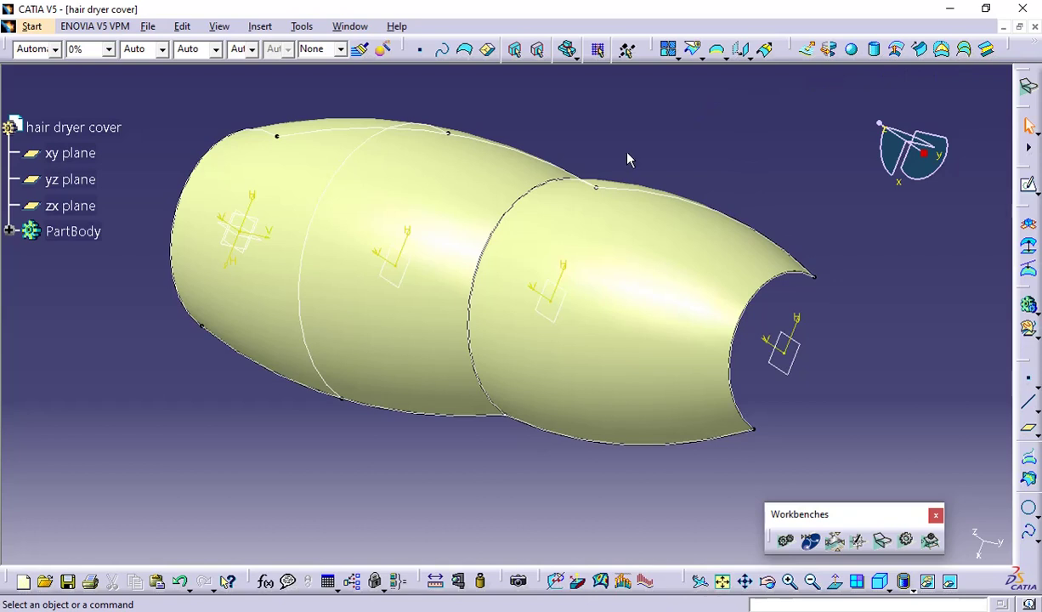
Hide all sketch curves and points by selecting them with the point and curve selection filters on, and turn the filters off
{"action": "left_click", "coordinate": [442, 51]}
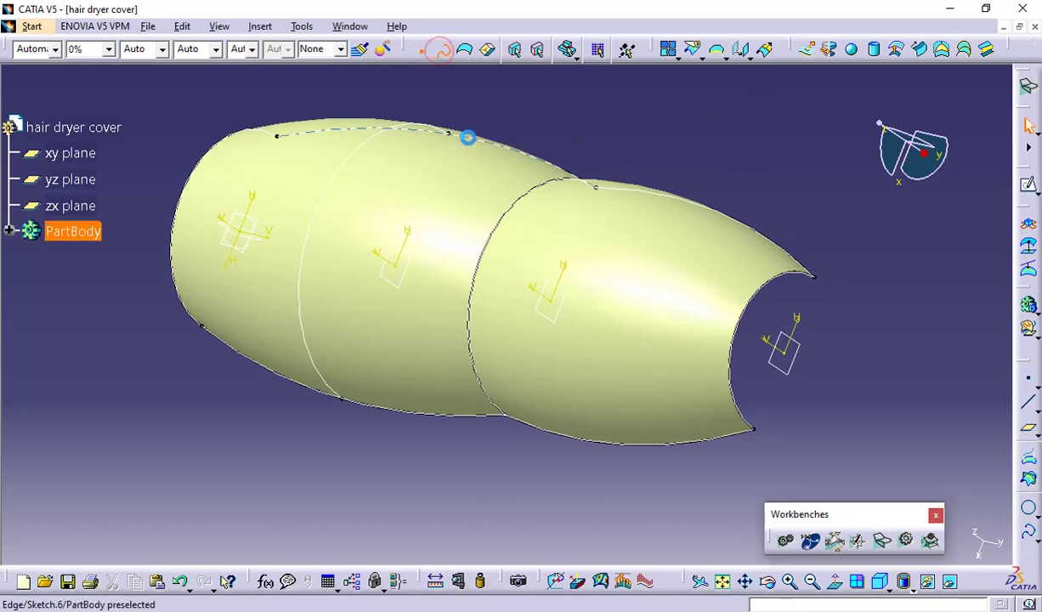
{"action": "middle_click_drag", "start_coordinate": [468, 143], "coordinate": [367, 179]}
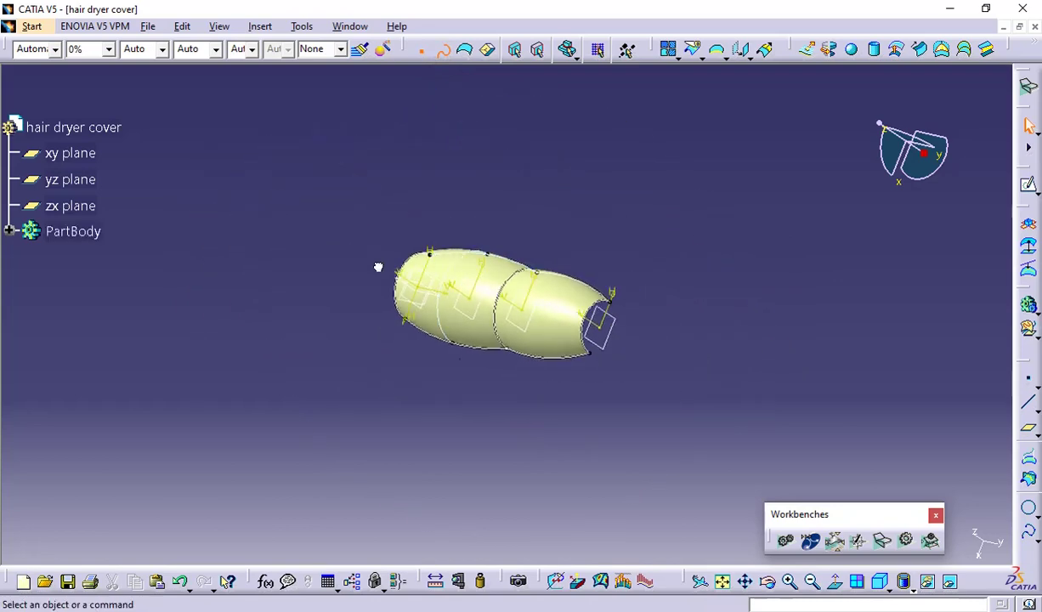
{"action": "key", "text": "ctrl+a"}
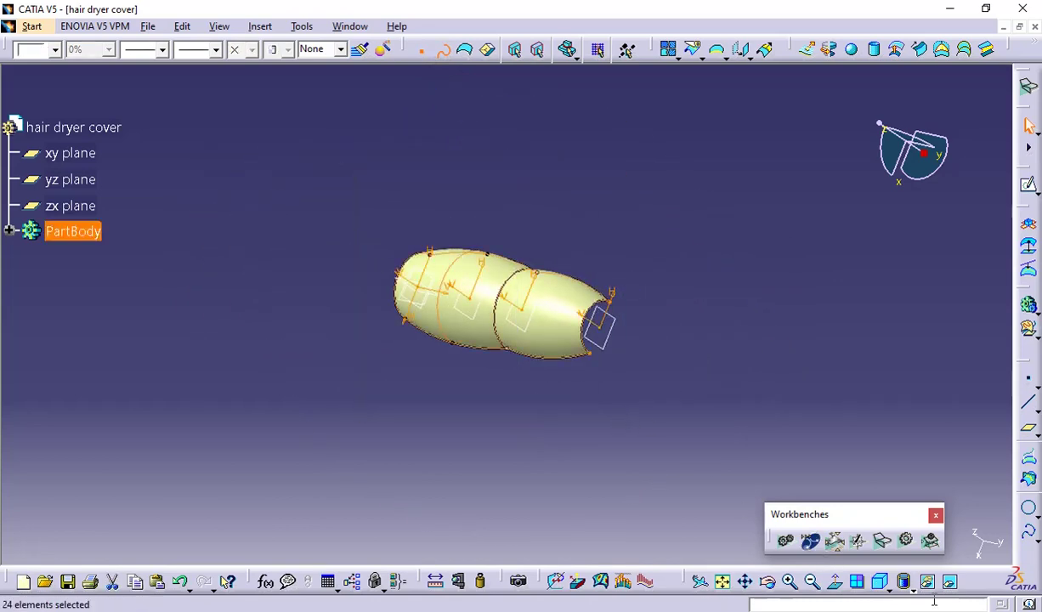
{"action": "left_click", "coordinate": [929, 591]}
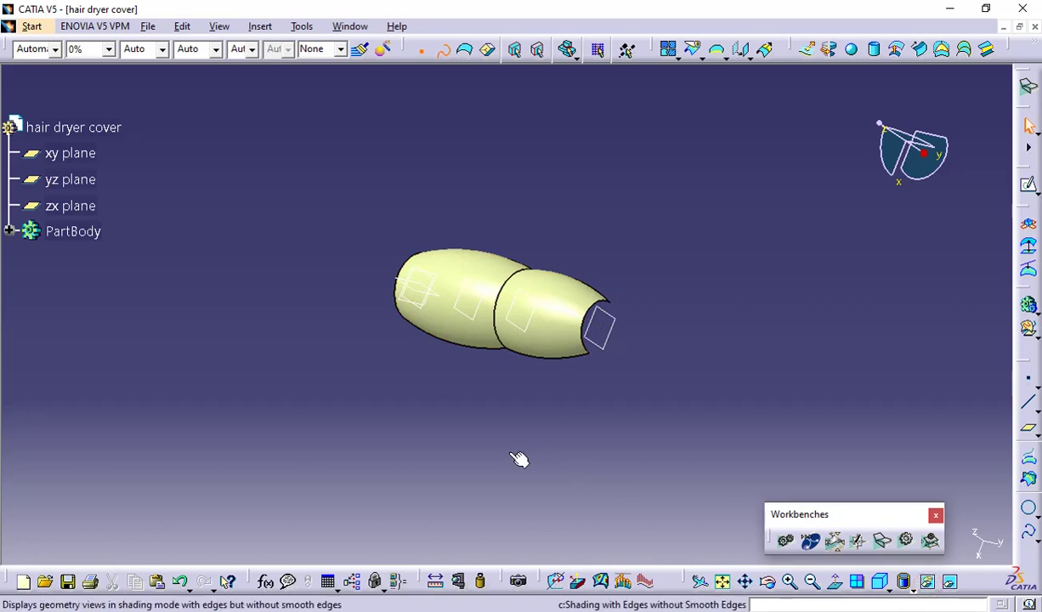
{"action": "middle_click_drag", "start_coordinate": [522, 459], "coordinate": [576, 273]}
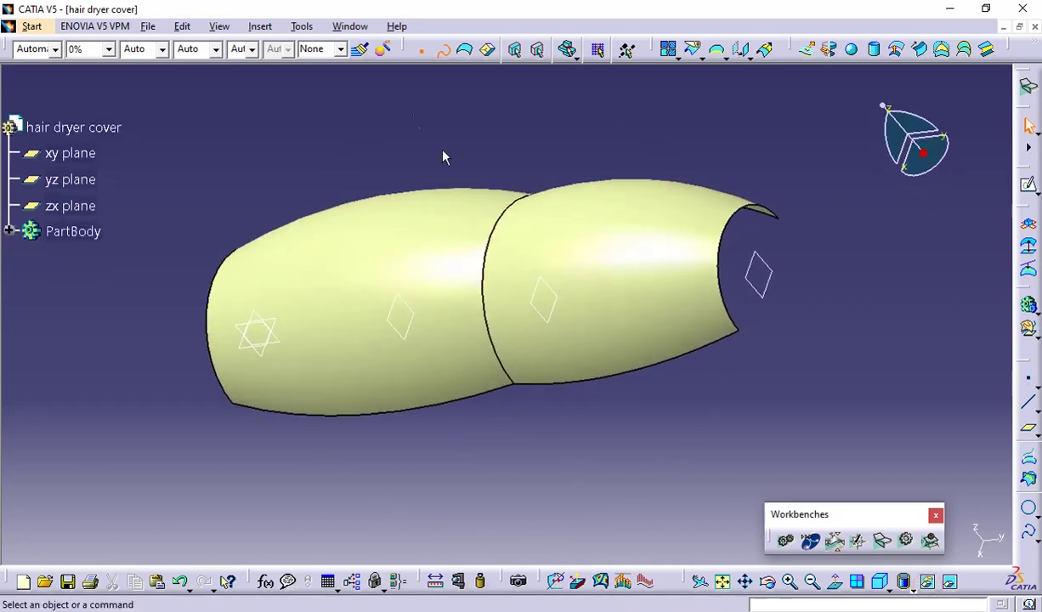
{"action": "left_click", "coordinate": [441, 49]}
{"action": "left_click", "coordinate": [1037, 516]}
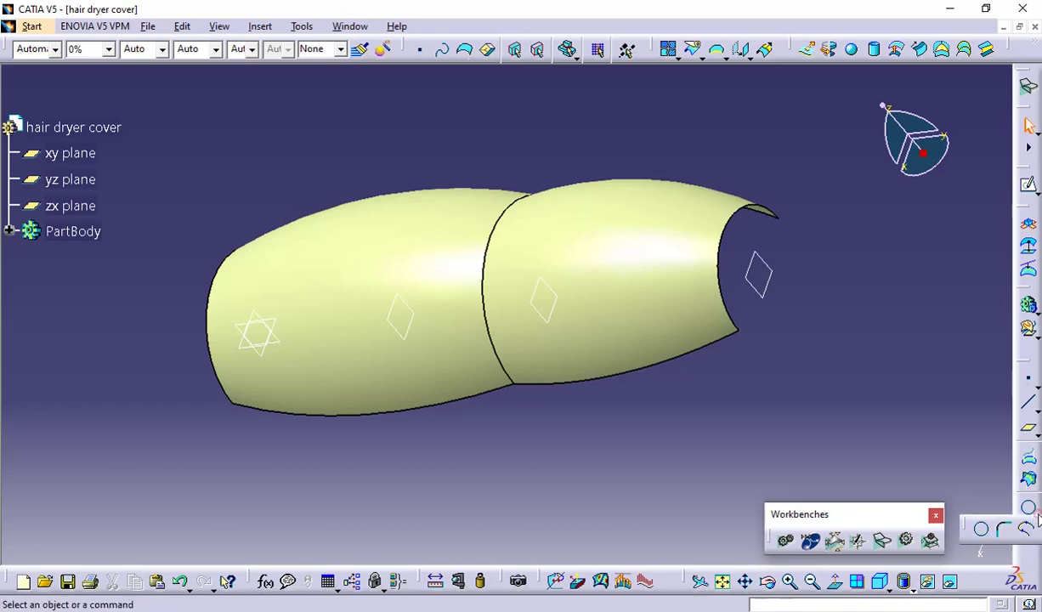
{"action": "left_click", "coordinate": [1004, 531]}
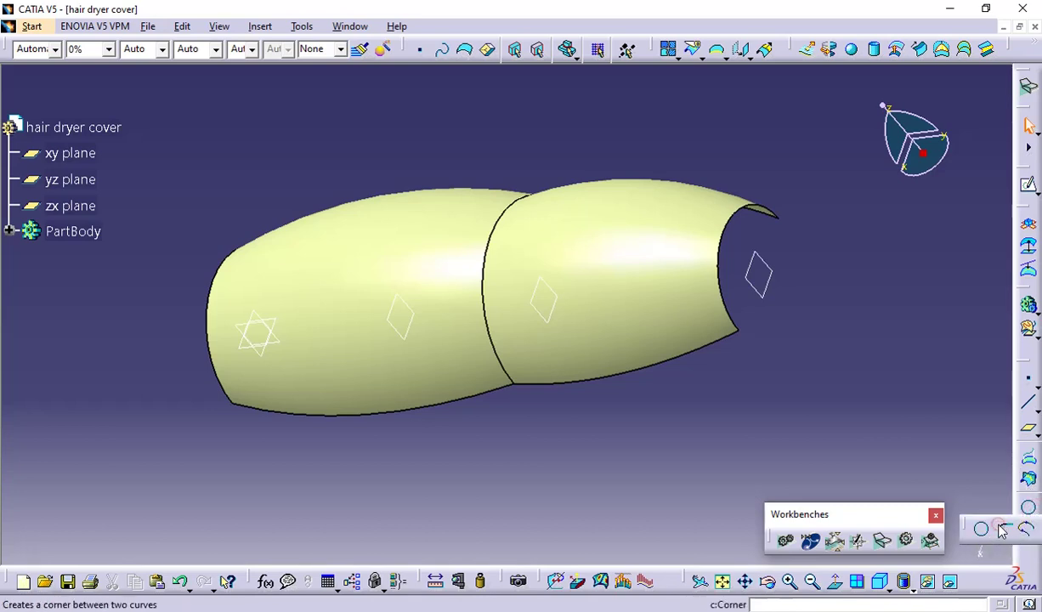
{"action": "left_click", "coordinate": [513, 374]}
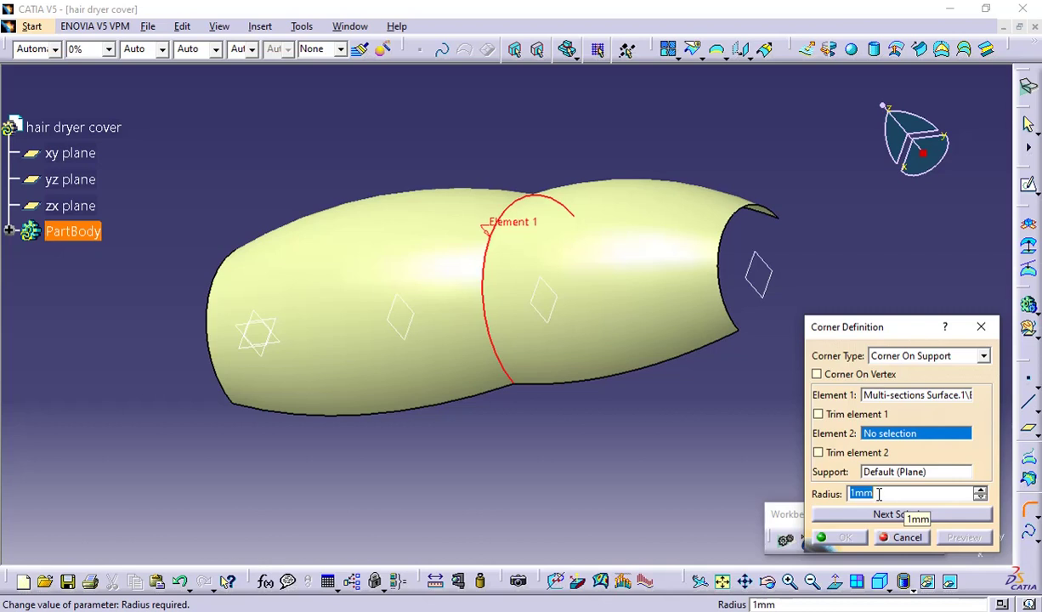
{"action": "type", "text": "12"}
{"action": "key", "text": "Return"}
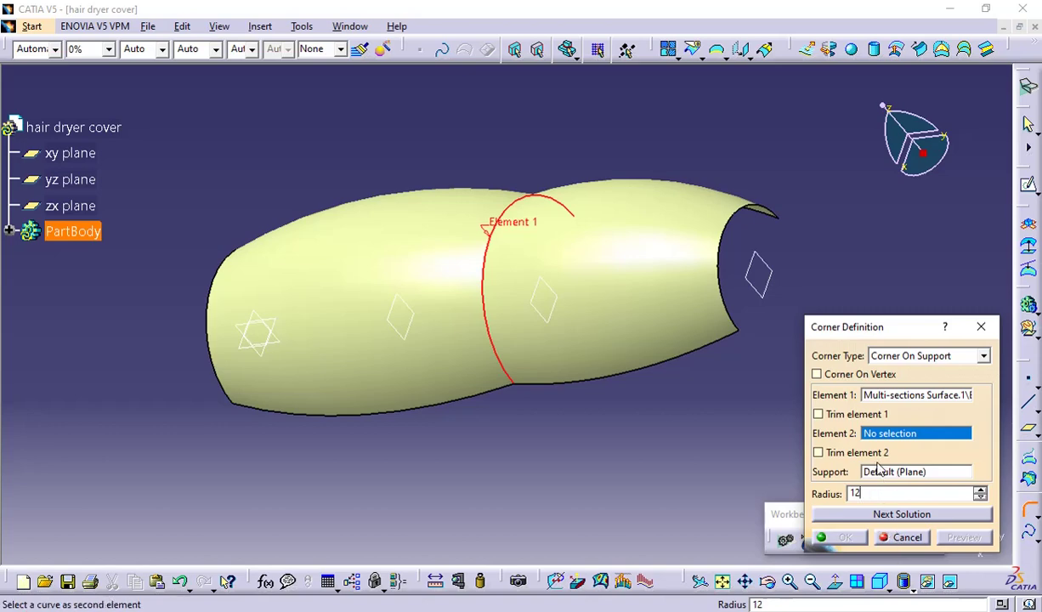
{"action": "left_click", "coordinate": [904, 537]}
Create a 12 mm Corner On Support between the two lower boundary edges of the surface that meet at the second section
{"action": "left_click", "coordinate": [1029, 508]}
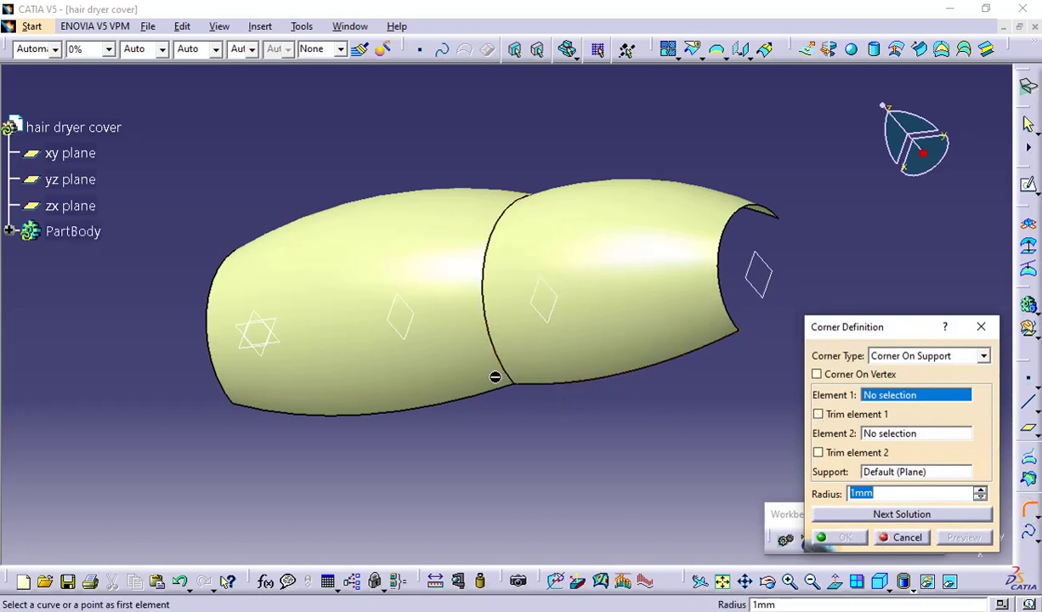
{"action": "left_click", "coordinate": [542, 389]}
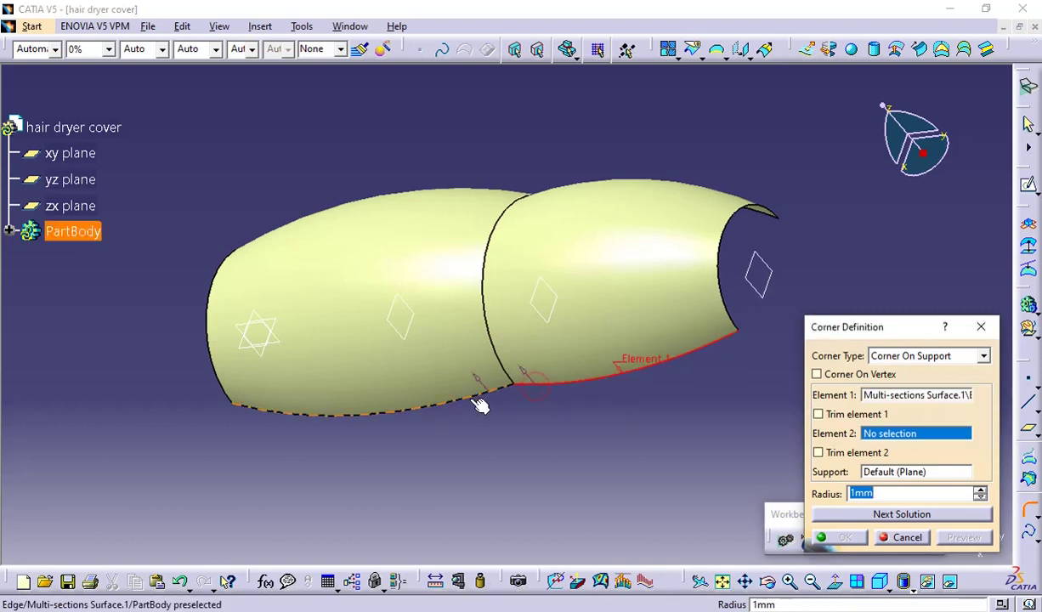
{"action": "left_click", "coordinate": [472, 404]}
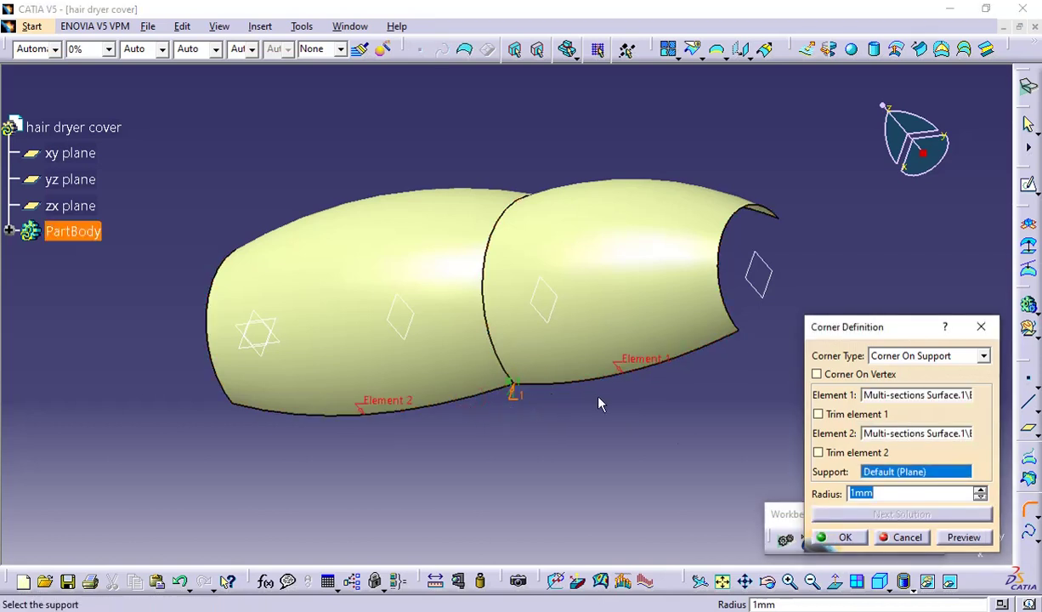
{"action": "left_click", "coordinate": [891, 495]}
{"action": "type", "text": "12"}
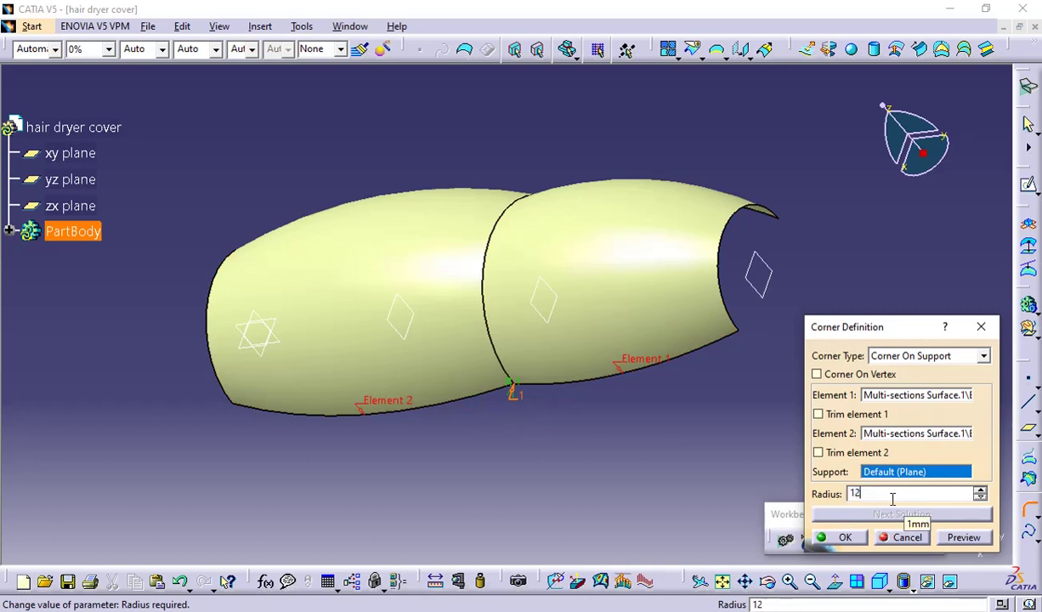
{"action": "key", "text": "Return"}
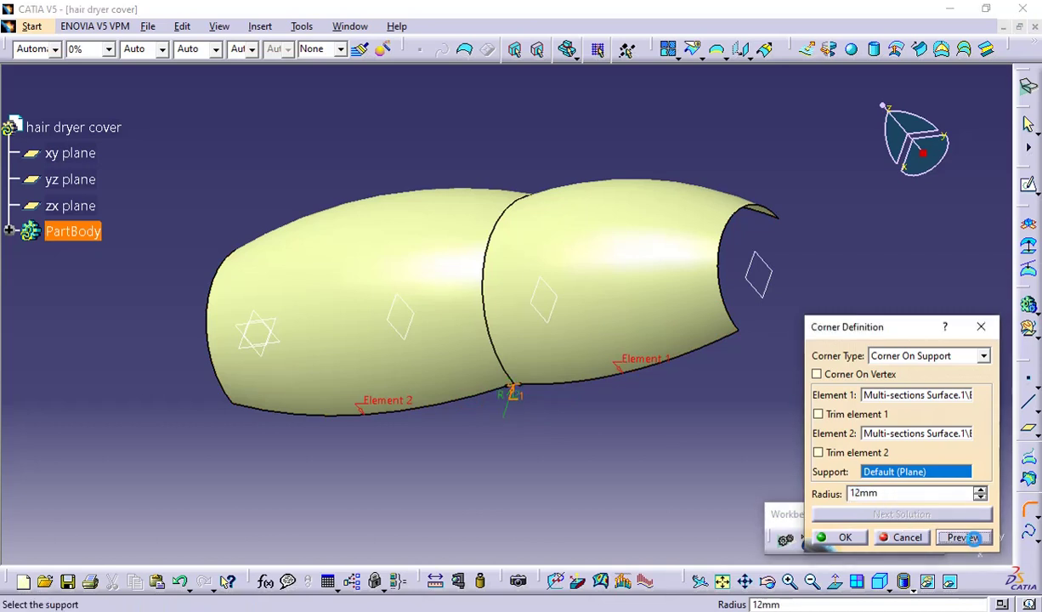
{"action": "left_click", "coordinate": [844, 538]}
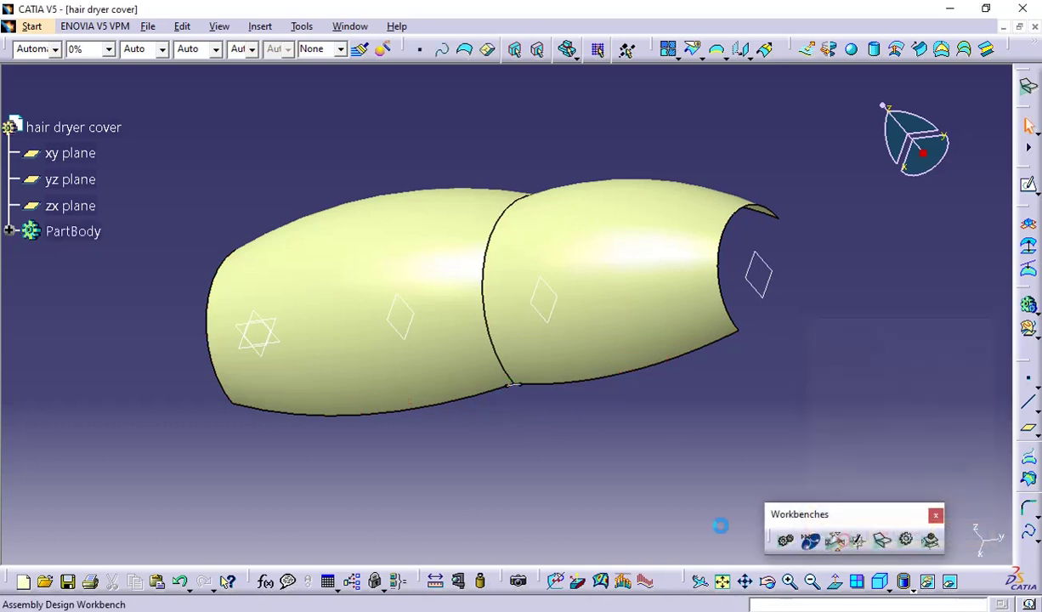
Delete the corner curve at the lower junction of the surface's boundary edges
{"action": "middle_click_drag", "start_coordinate": [529, 427], "coordinate": [738, 443]}
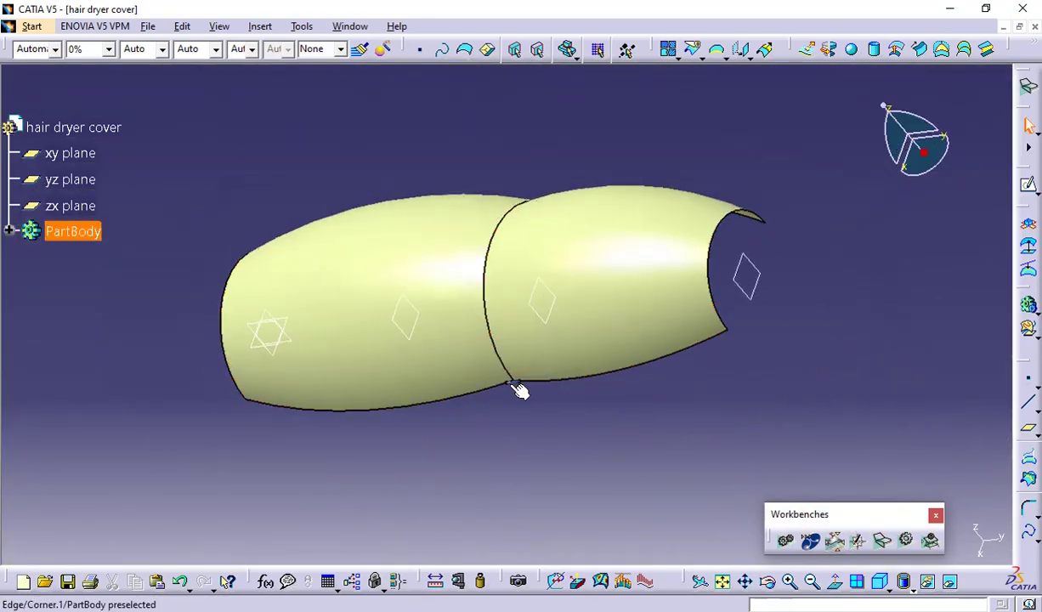
{"action": "left_click", "coordinate": [522, 385]}
{"action": "key", "text": "Delete"}
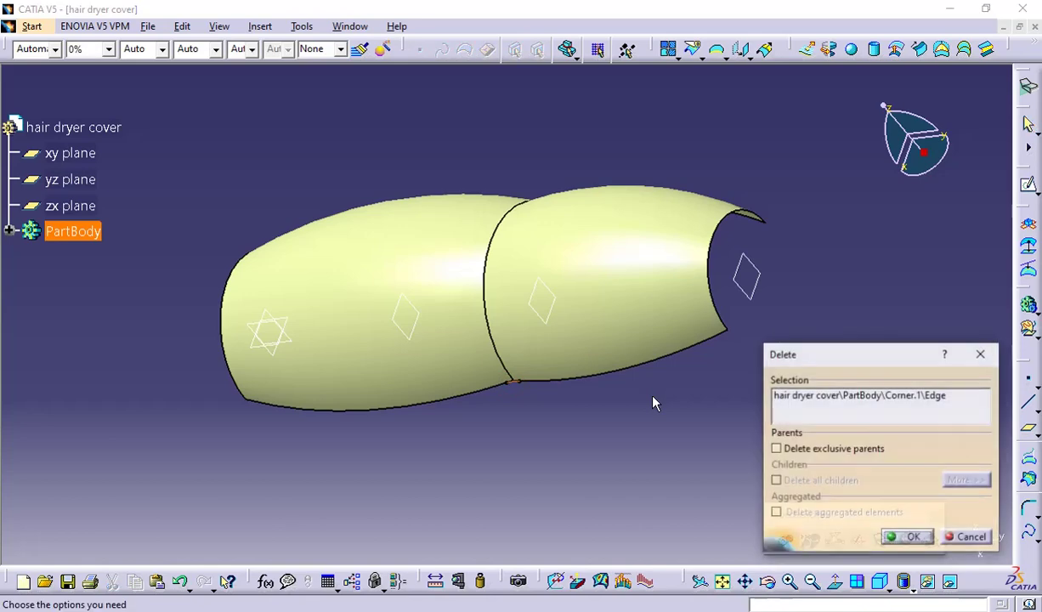
{"action": "left_click", "coordinate": [908, 538]}
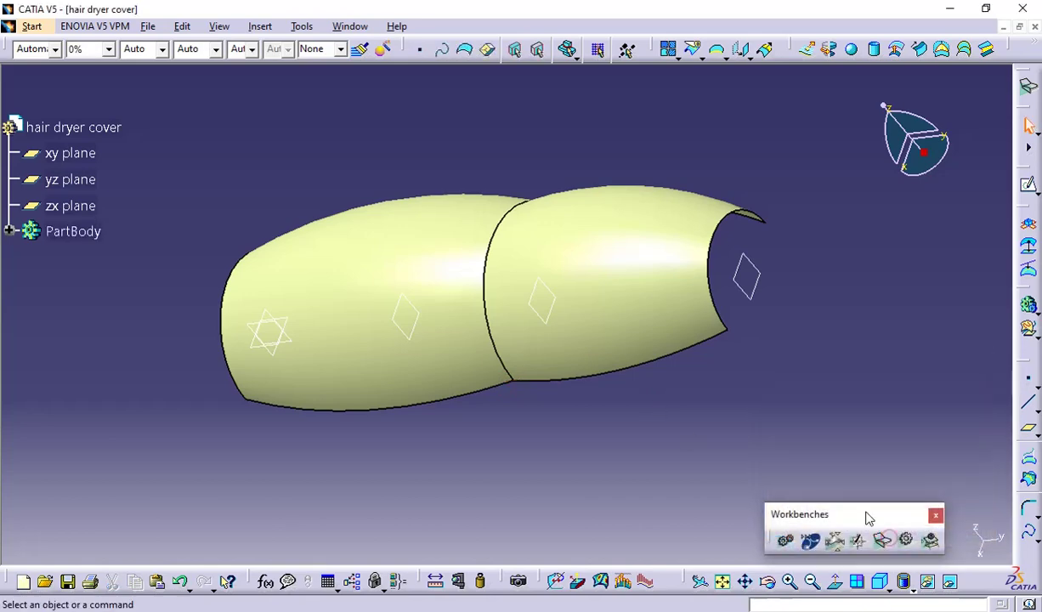
Switch to the PDF drawing, write a pen note below the R12 callout and circle the handle's 35 dimension
{"action": "middle_click_drag", "start_coordinate": [827, 319], "coordinate": [344, 354]}
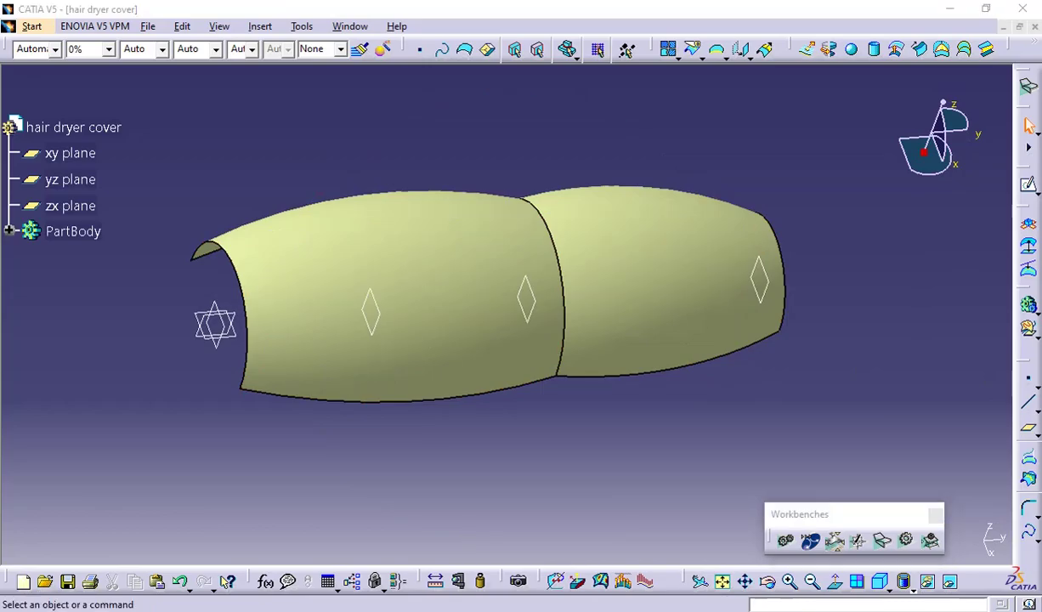
{"action": "key", "text": "alt+Tab"}
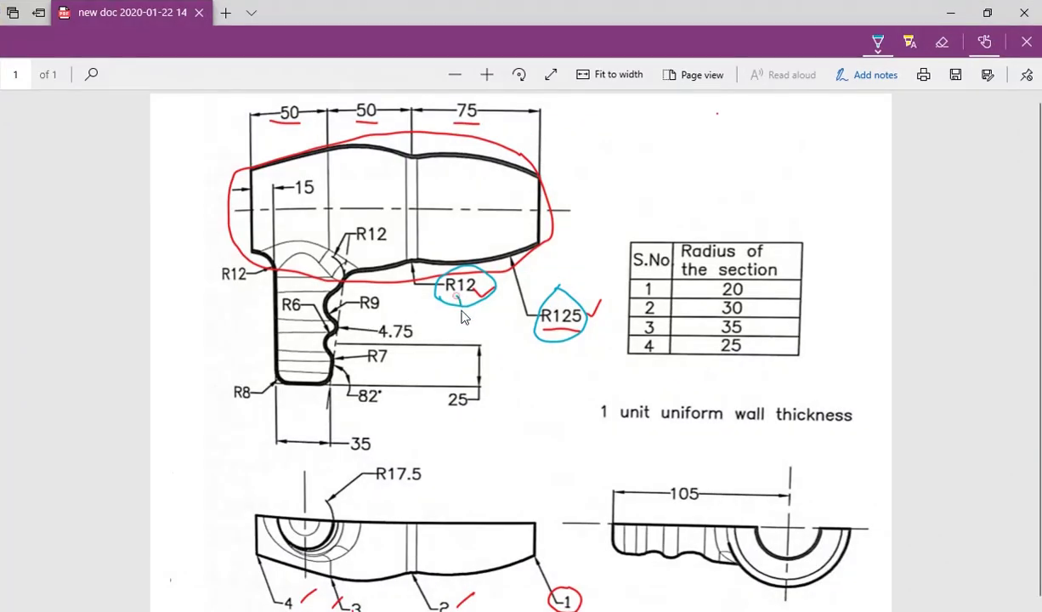
{"action": "left_click_drag", "start_coordinate": [459, 306], "coordinate": [490, 323]}
{"action": "scroll", "coordinate": [342, 391], "scroll_direction": "down", "scroll_amount": 1}
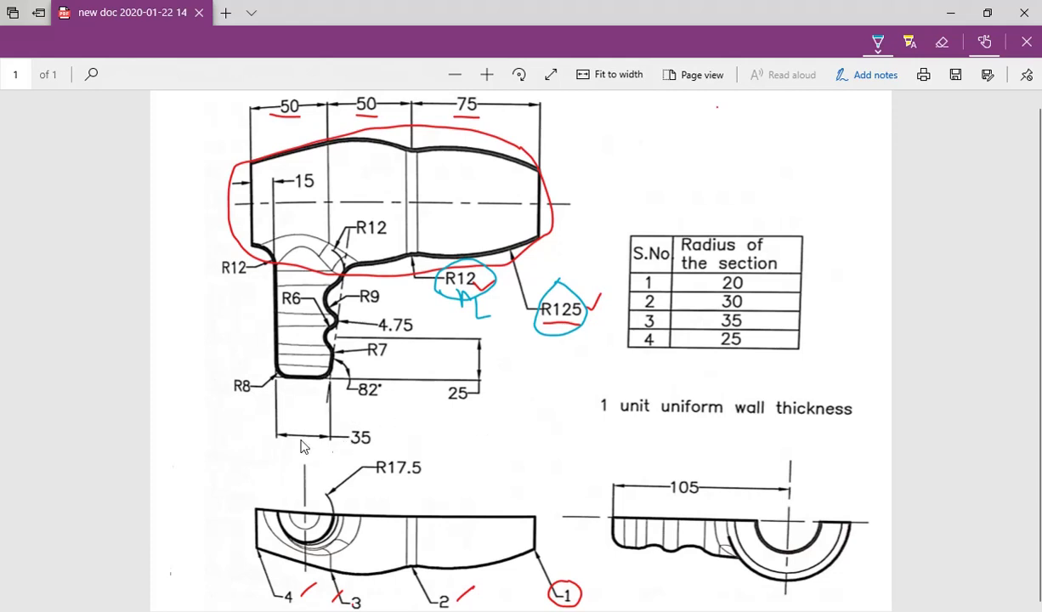
{"action": "mouse_move", "coordinate": [366, 412]}
{"action": "left_mouse_down"}
{"action": "mouse_move", "coordinate": [339, 423]}
{"action": "mouse_move", "coordinate": [364, 455]}
{"action": "mouse_move", "coordinate": [380, 425]}
{"action": "left_mouse_up"}
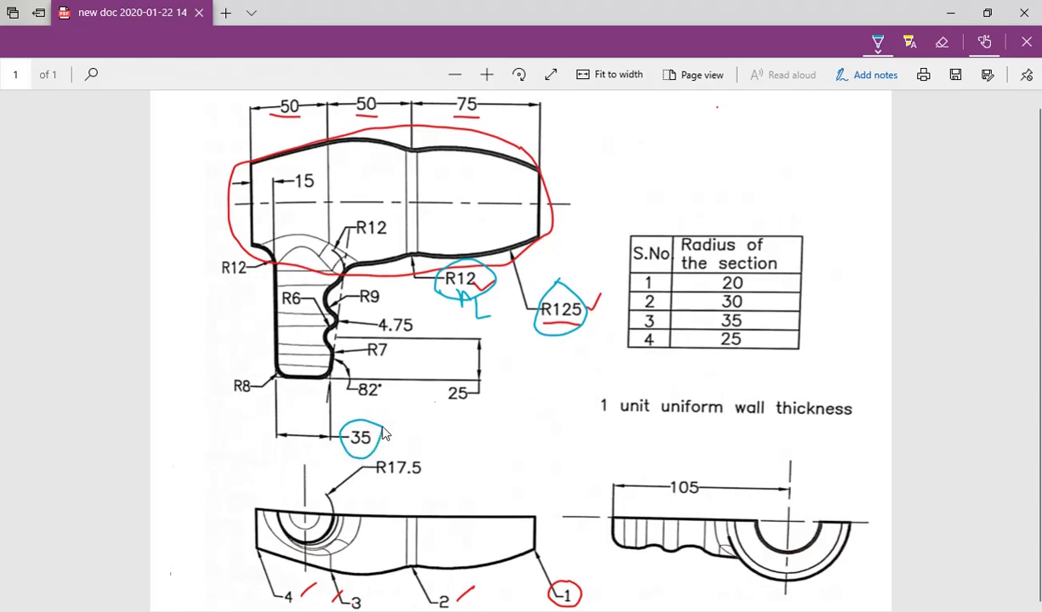
Mark the handle's 35, R8, 82°, R7, 25, 4.75, R9, both R12, 15 and 105 dimensions on the drawing in a new pen colour
{"action": "left_click", "coordinate": [877, 44]}
{"action": "left_click", "coordinate": [980, 204]}
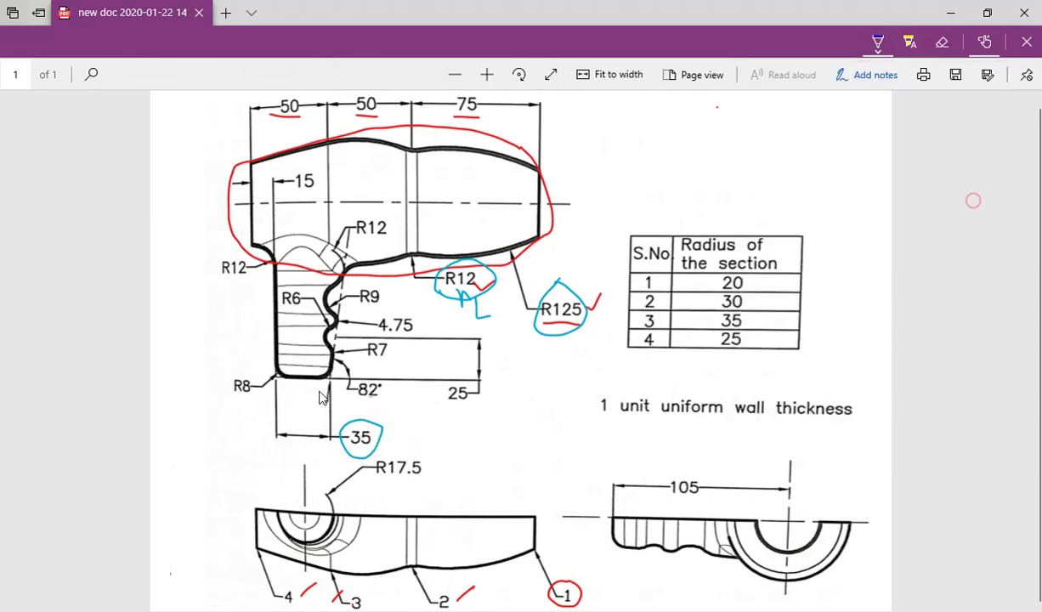
{"action": "mouse_move", "coordinate": [360, 417]}
{"action": "left_mouse_down"}
{"action": "mouse_move", "coordinate": [330, 440]}
{"action": "mouse_move", "coordinate": [366, 419]}
{"action": "left_mouse_up"}
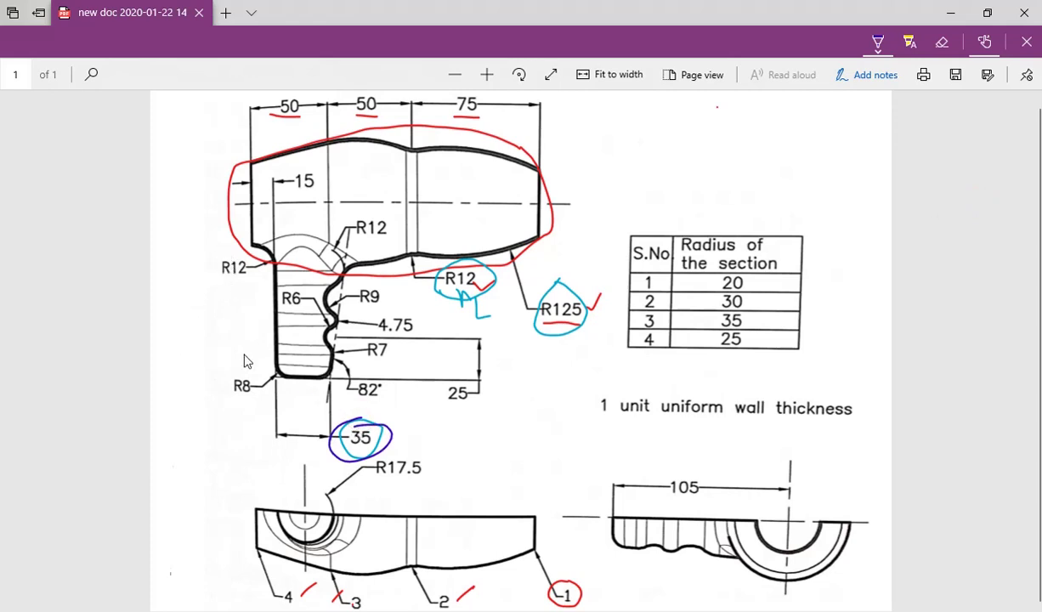
{"action": "left_click_drag", "start_coordinate": [236, 395], "coordinate": [251, 389]}
{"action": "mouse_move", "coordinate": [358, 397]}
{"action": "left_mouse_down"}
{"action": "mouse_move", "coordinate": [388, 395]}
{"action": "mouse_move", "coordinate": [395, 358]}
{"action": "left_mouse_up"}
{"action": "left_click_drag", "start_coordinate": [419, 321], "coordinate": [412, 331]}
{"action": "left_click_drag", "start_coordinate": [387, 286], "coordinate": [388, 299]}
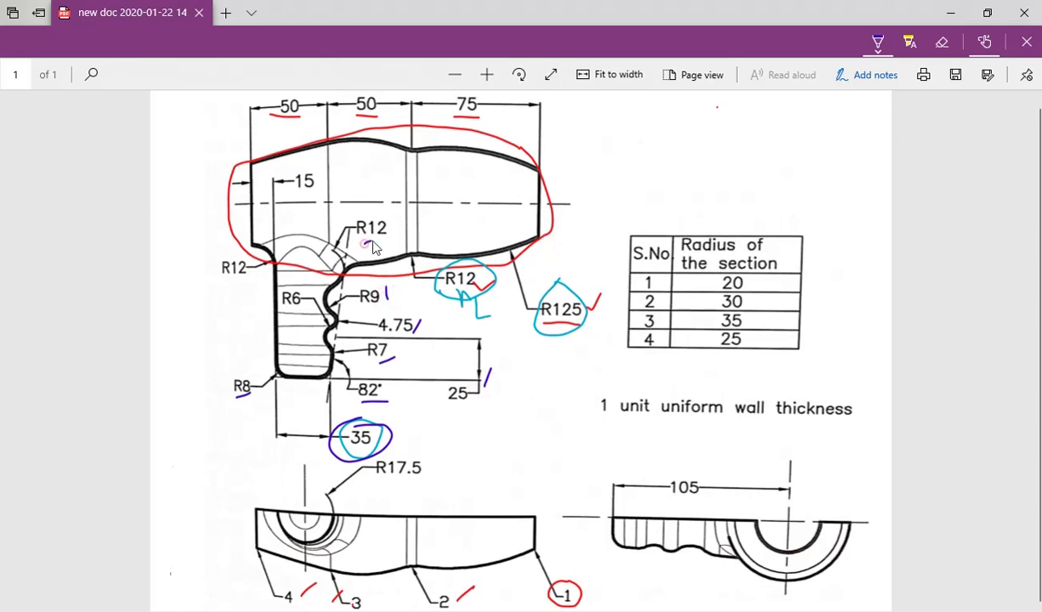
{"action": "left_click_drag", "start_coordinate": [365, 244], "coordinate": [372, 240]}
{"action": "left_click_drag", "start_coordinate": [243, 278], "coordinate": [250, 274]}
{"action": "mouse_move", "coordinate": [295, 194]}
{"action": "left_mouse_down"}
{"action": "mouse_move", "coordinate": [313, 170]}
{"action": "mouse_move", "coordinate": [285, 195]}
{"action": "left_mouse_up"}
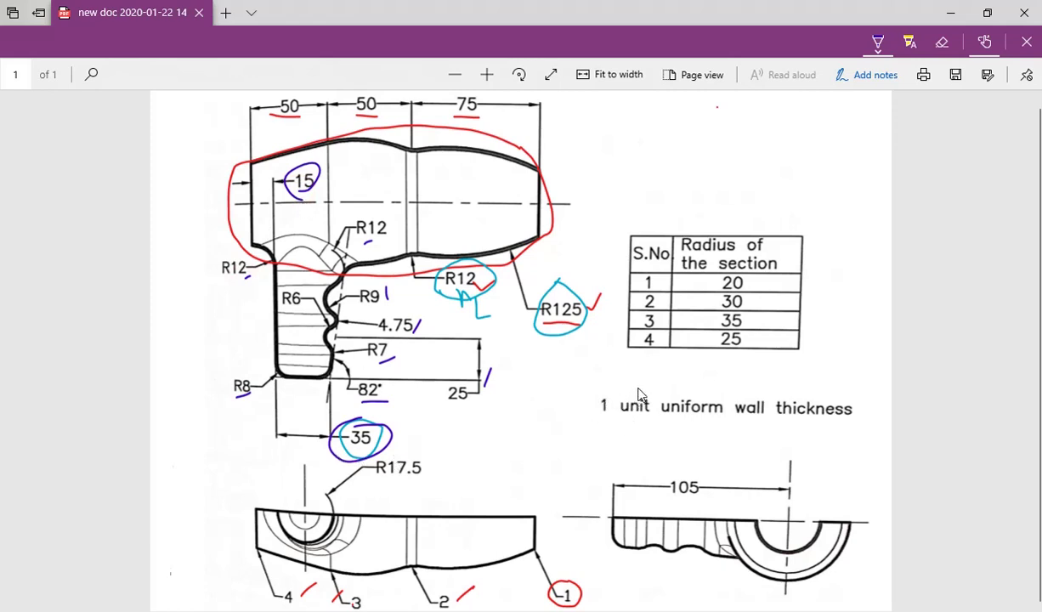
{"action": "mouse_move", "coordinate": [688, 467]}
{"action": "left_mouse_down"}
{"action": "mouse_move", "coordinate": [676, 469]}
{"action": "mouse_move", "coordinate": [667, 493]}
{"action": "mouse_move", "coordinate": [703, 482]}
{"action": "mouse_move", "coordinate": [687, 464]}
{"action": "left_mouse_up"}
Switch back to CATIA V5 and open a new sketch on the xy plane
{"action": "key", "text": "alt+Tab"}
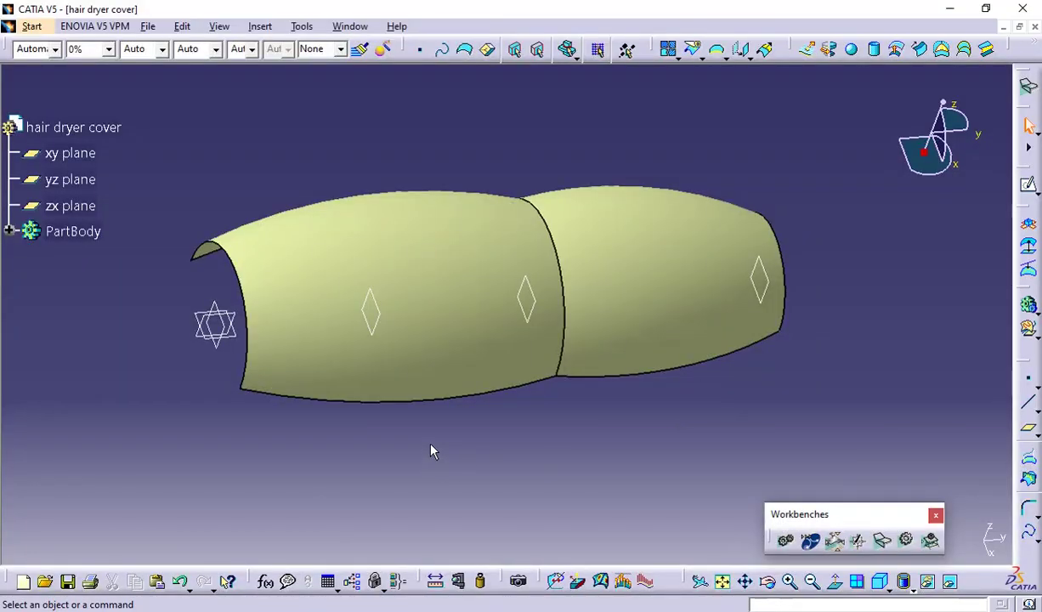
{"action": "middle_click_drag", "start_coordinate": [419, 463], "coordinate": [536, 379]}
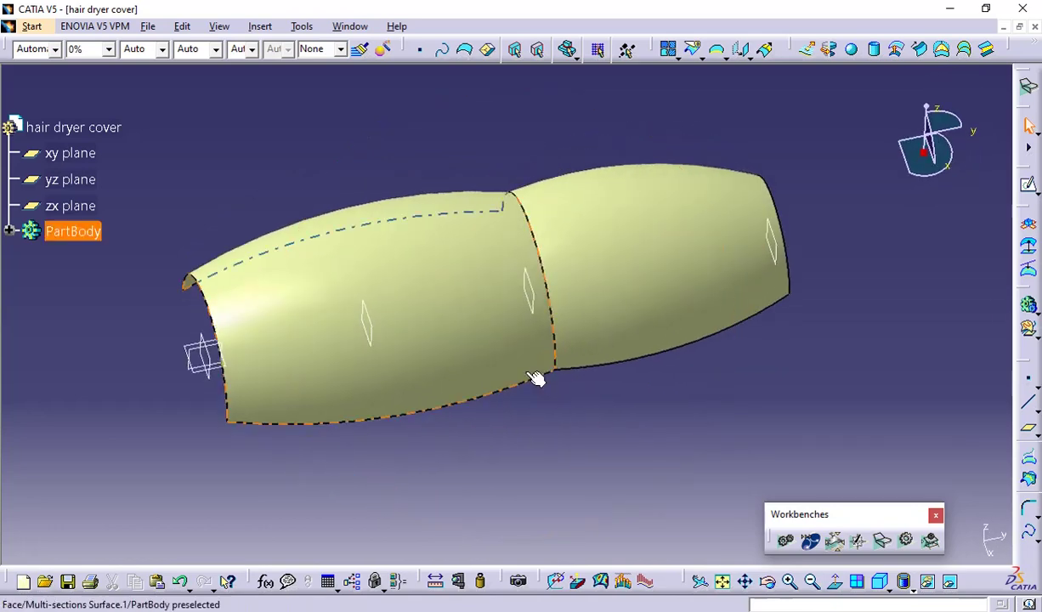
{"action": "left_click", "coordinate": [204, 374]}
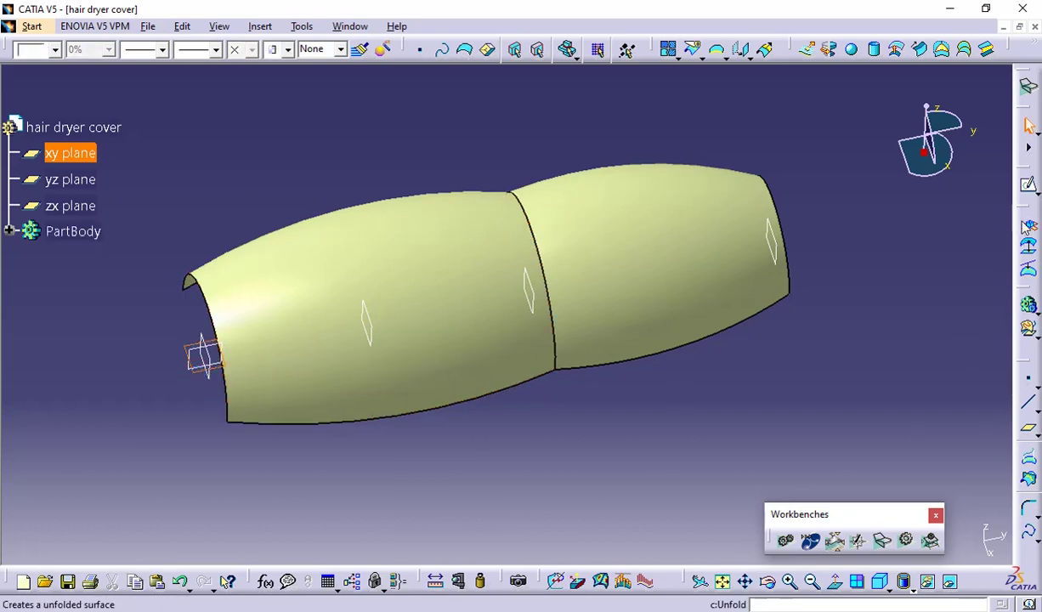
{"action": "left_click", "coordinate": [1029, 85]}
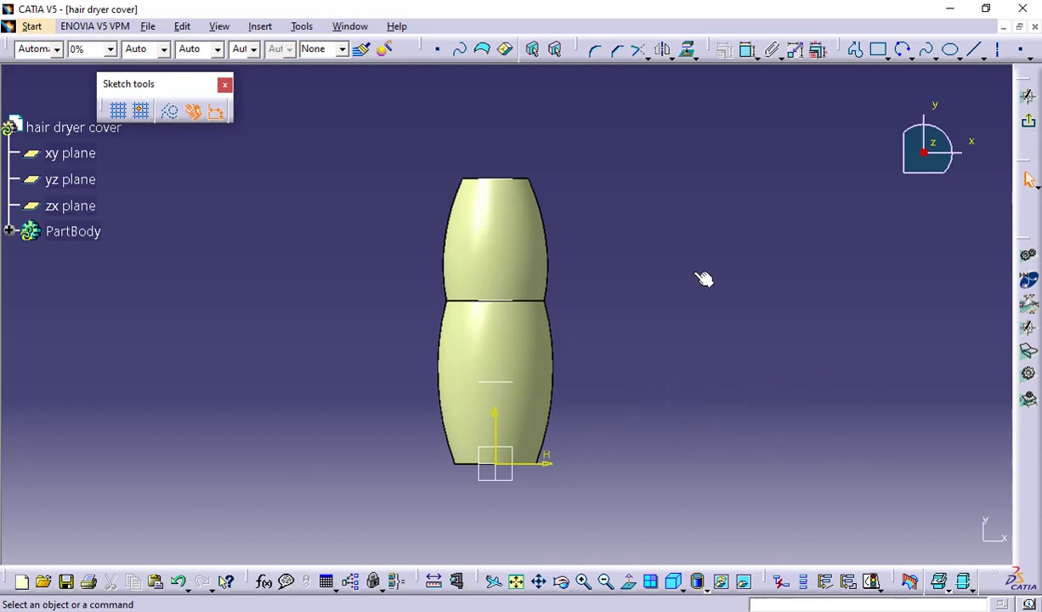
Draw a vertical axis about 90 mm long upward from the sketch origin along the V direction
{"action": "left_click", "coordinate": [1000, 54]}
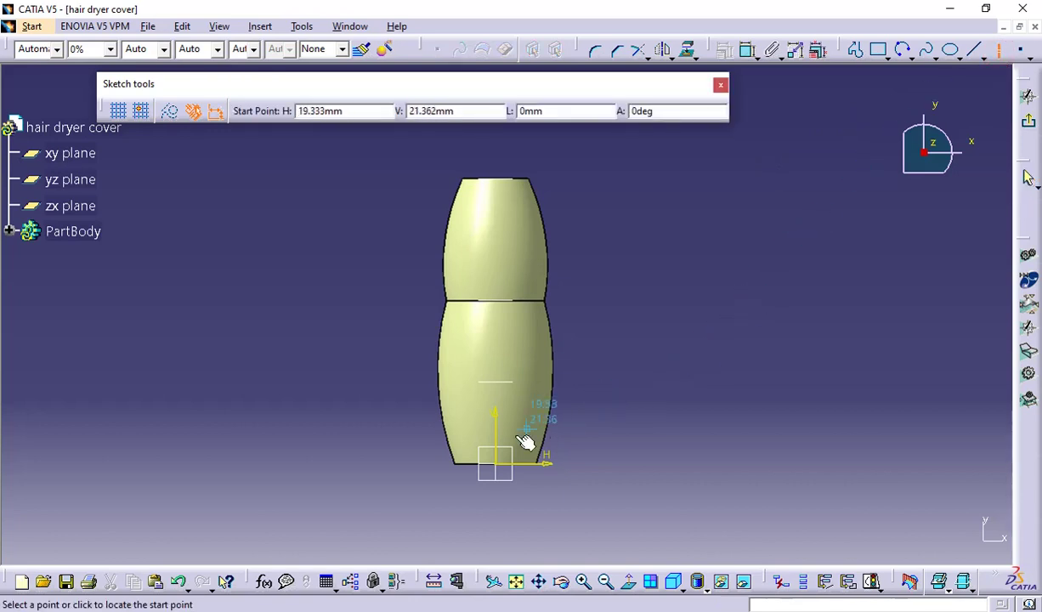
{"action": "left_click", "coordinate": [496, 464]}
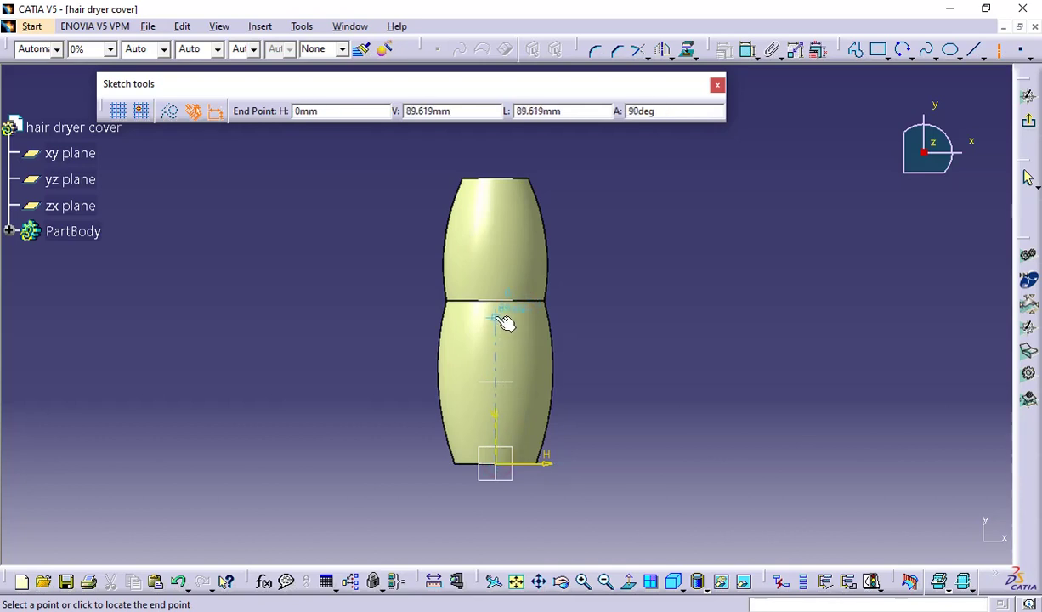
{"action": "left_click", "coordinate": [498, 318]}
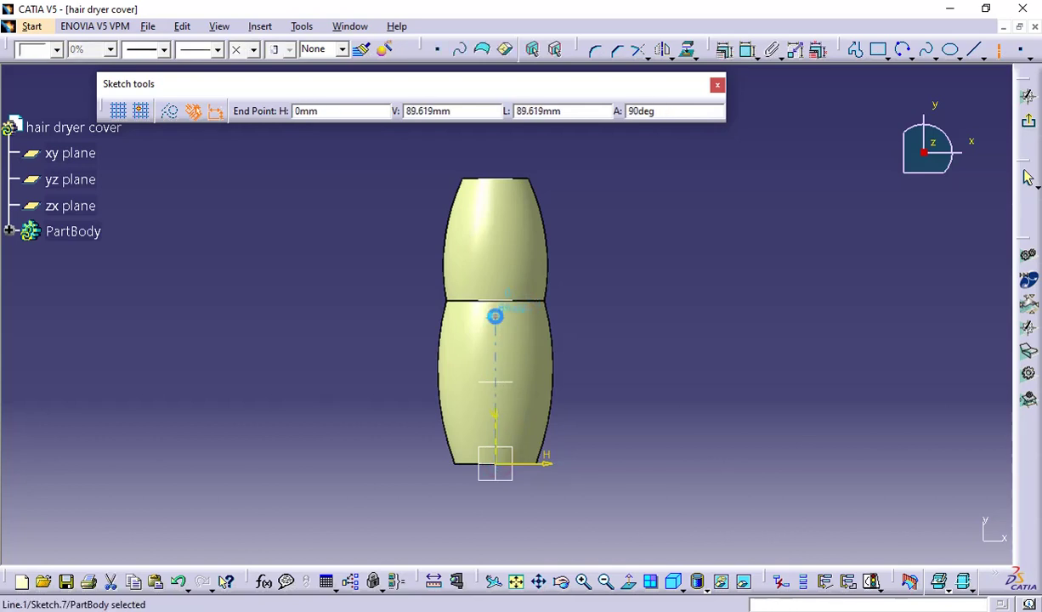
{"action": "left_click", "coordinate": [710, 439]}
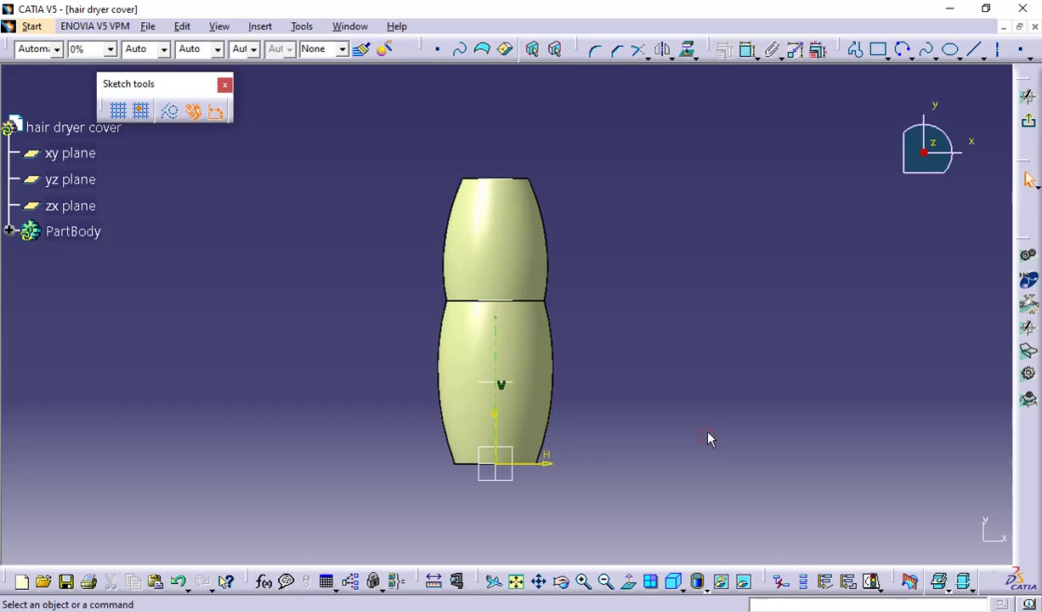
Offset the vertical axis 105 mm toward positive H and convert the offset line to a construction element
{"action": "left_click", "coordinate": [671, 57]}
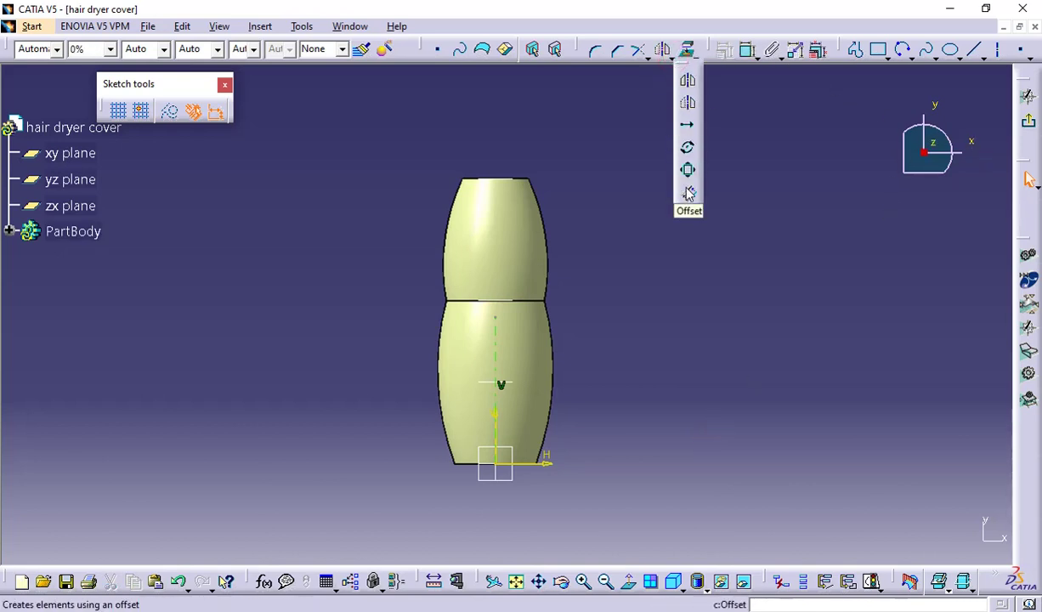
{"action": "left_click", "coordinate": [495, 402]}
{"action": "left_click", "coordinate": [784, 396]}
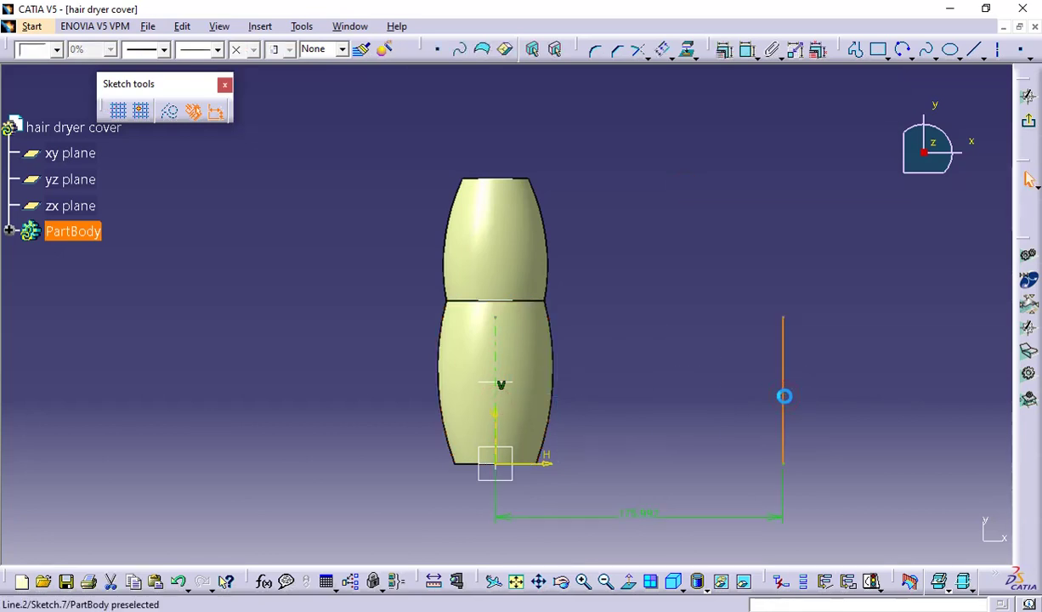
{"action": "double_click", "coordinate": [634, 512]}
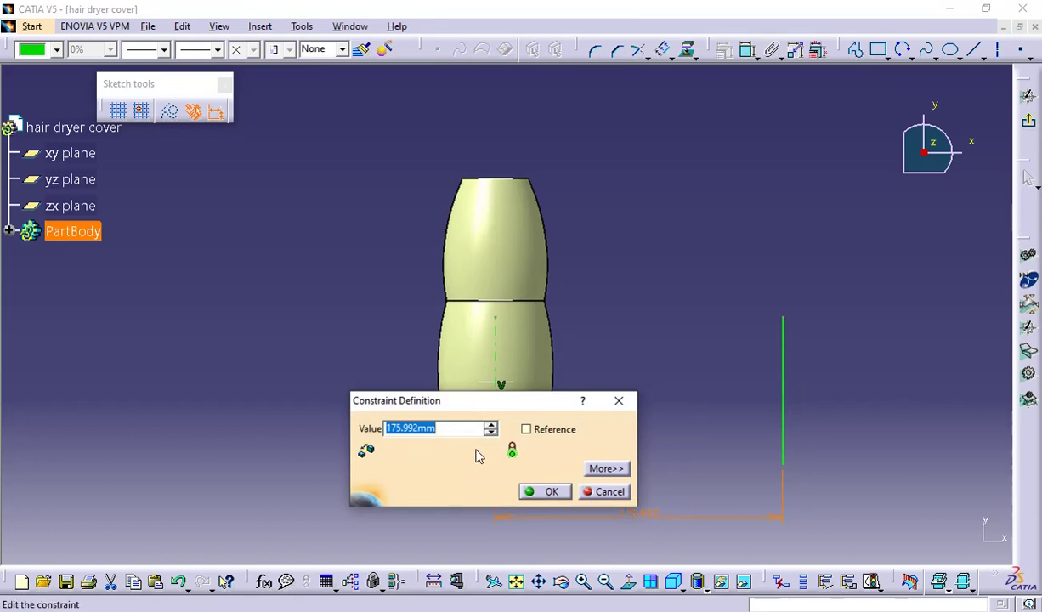
{"action": "type", "text": "1"}
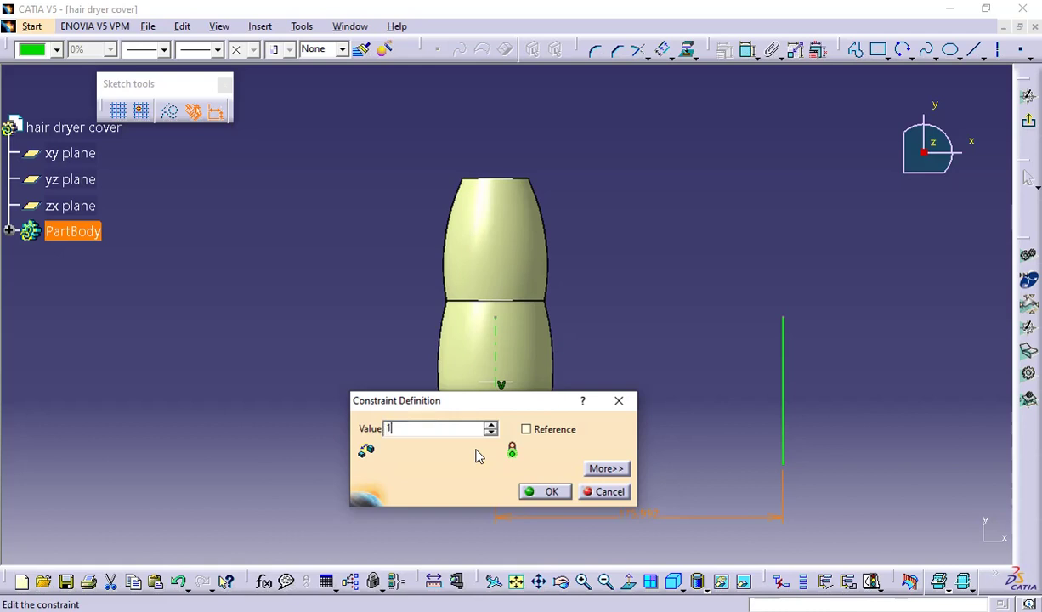
{"action": "type", "text": "05"}
{"action": "key", "text": "Return"}
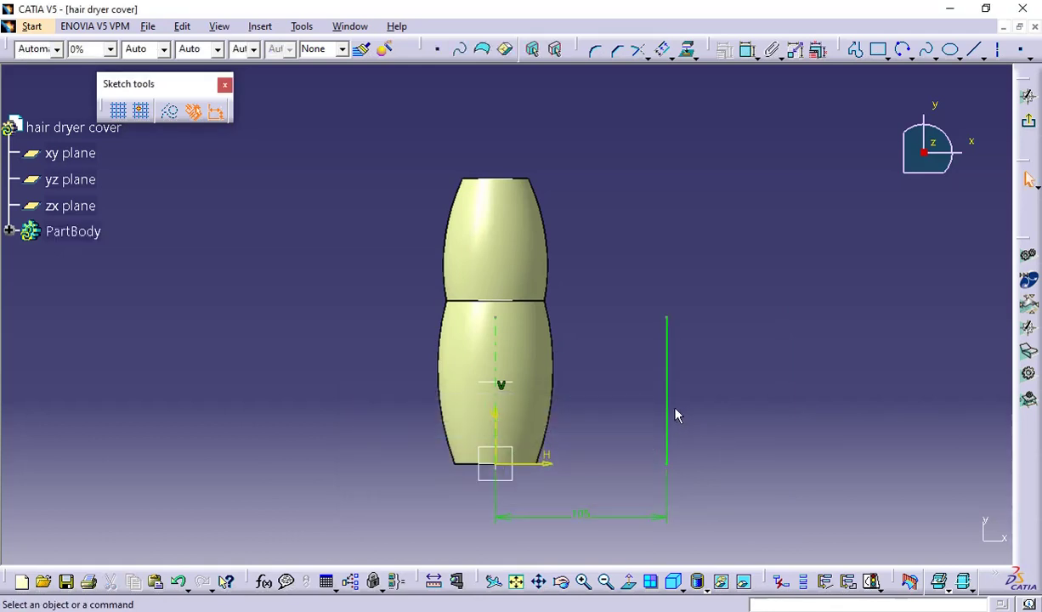
{"action": "left_click", "coordinate": [676, 410]}
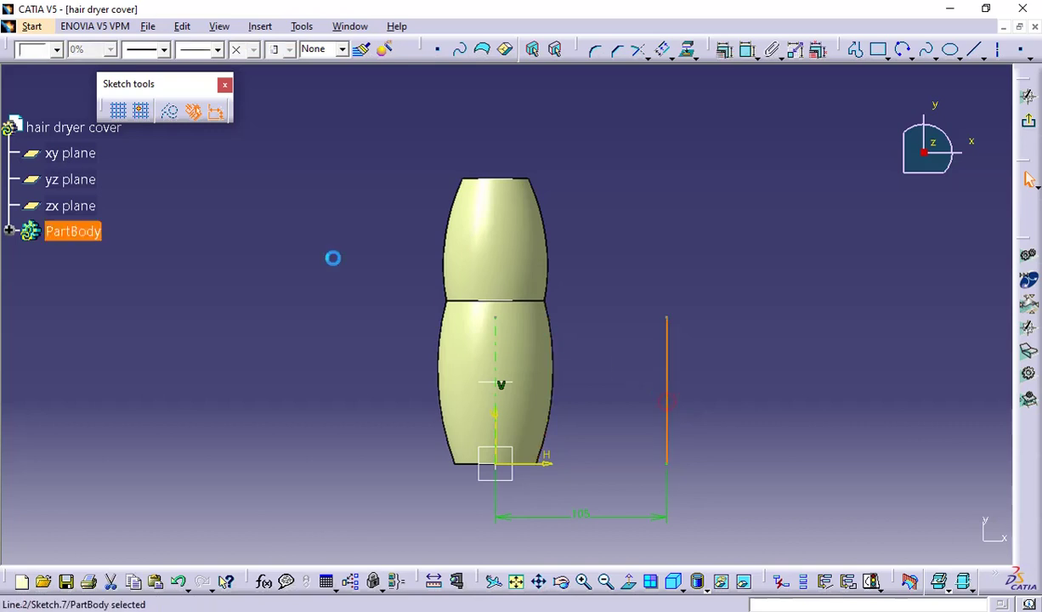
{"action": "left_click", "coordinate": [299, 270]}
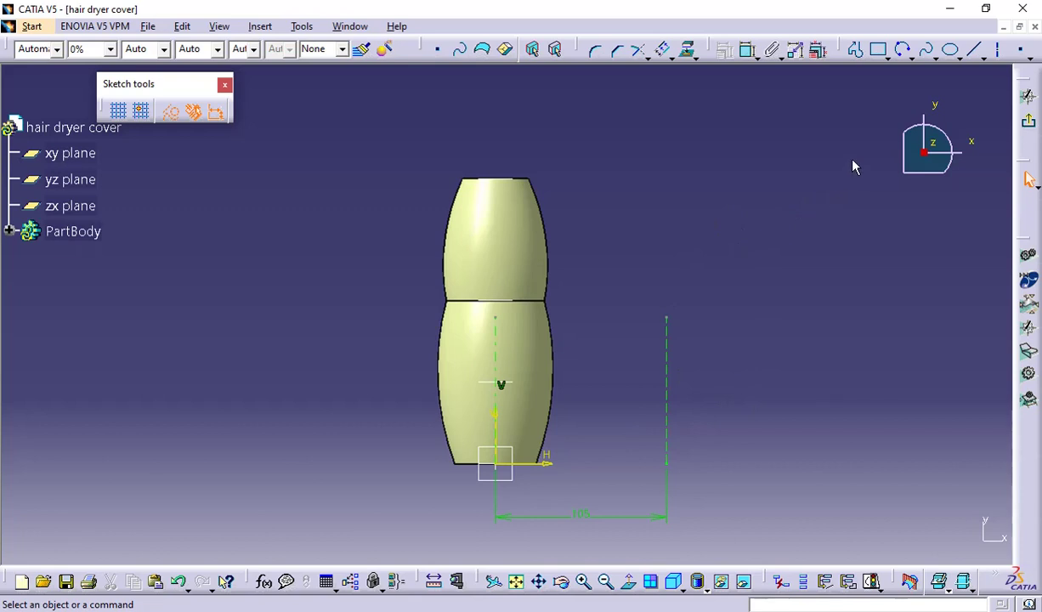
Draw a horizontal axis from the offset construction line back to the vertical axis, about 20 mm above the H axis
{"action": "left_click", "coordinate": [997, 50]}
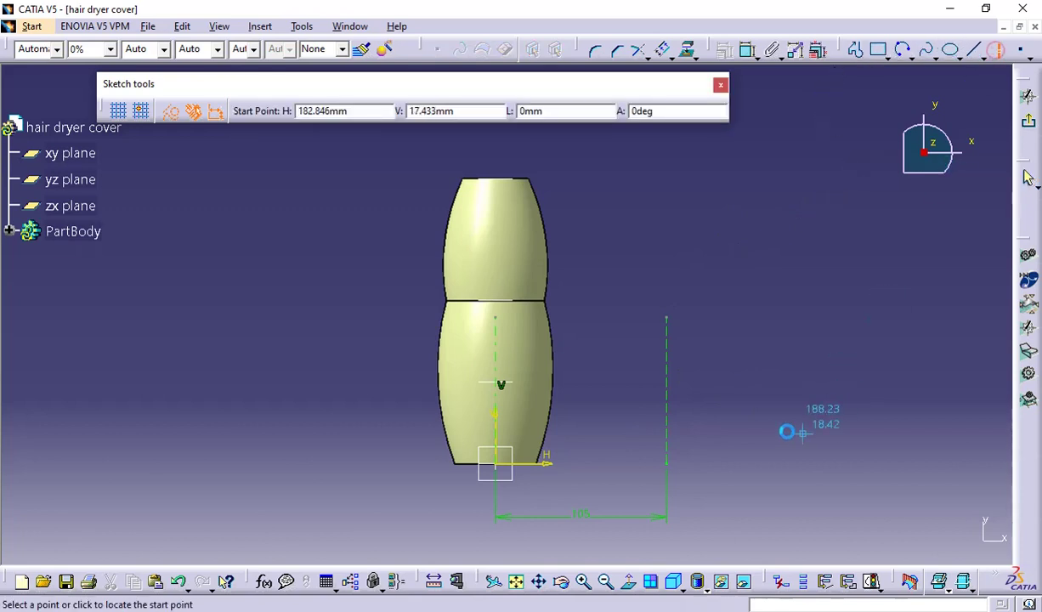
{"action": "left_click", "coordinate": [666, 431]}
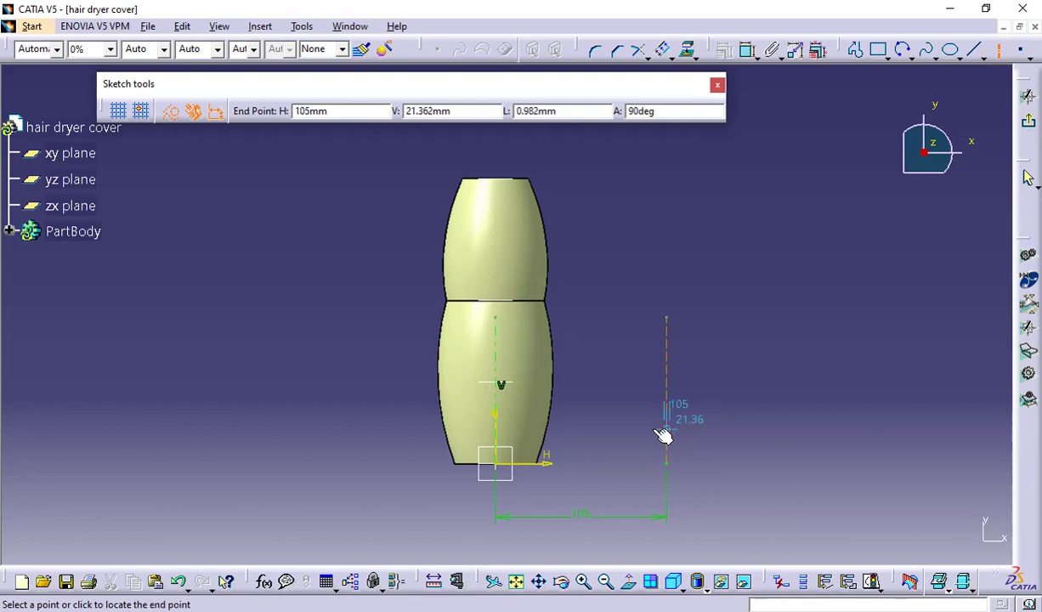
{"action": "left_click", "coordinate": [497, 430]}
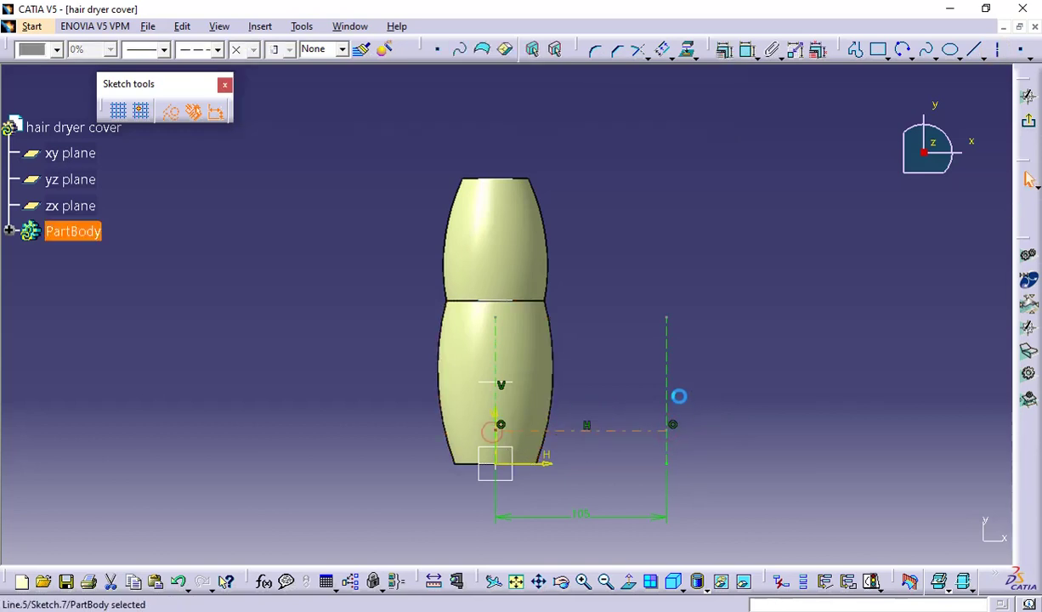
{"action": "left_click", "coordinate": [651, 381]}
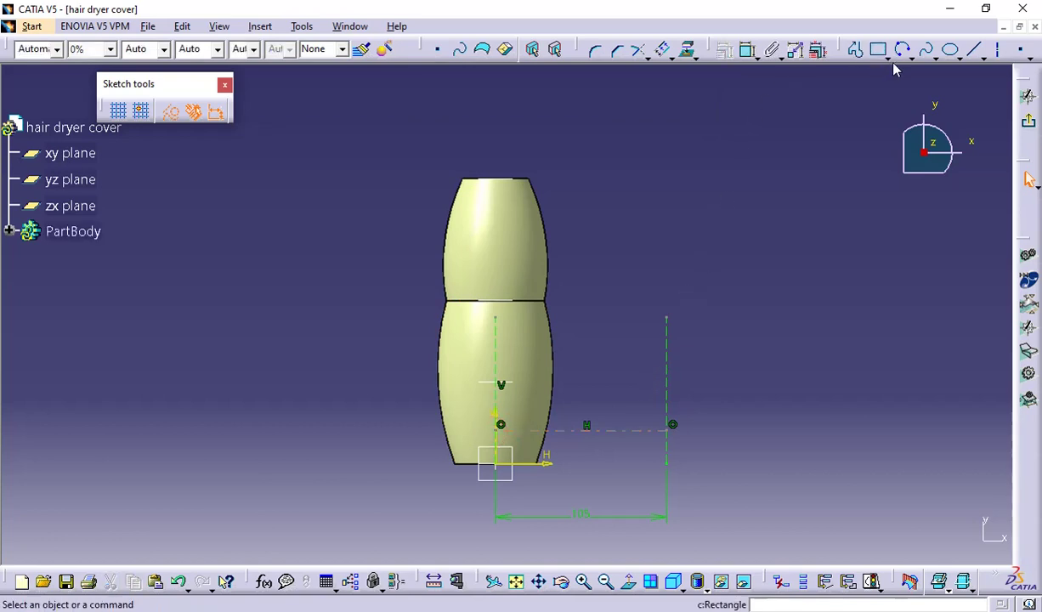
Dimension the horizontal axis from the H axis and set the distance to 15 mm
{"action": "left_click", "coordinate": [747, 51]}
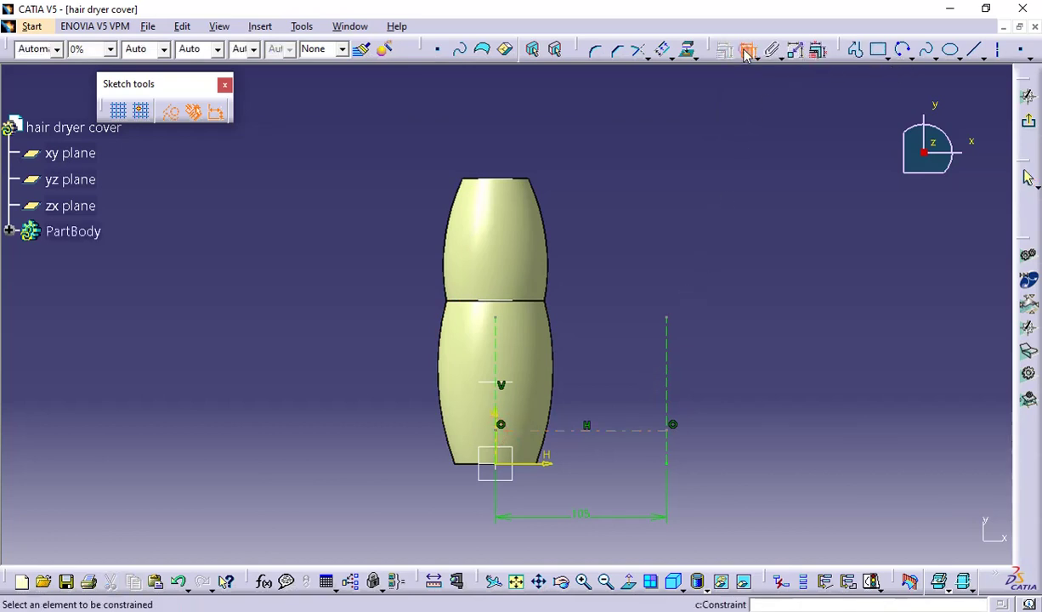
{"action": "left_click", "coordinate": [612, 431]}
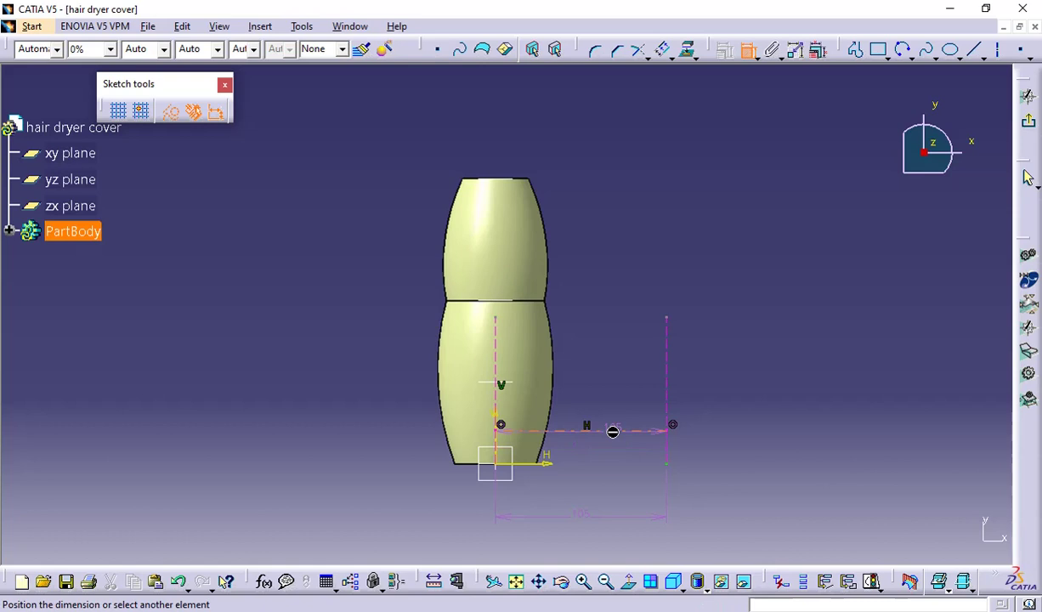
{"action": "left_click", "coordinate": [552, 468]}
{"action": "left_click", "coordinate": [555, 500]}
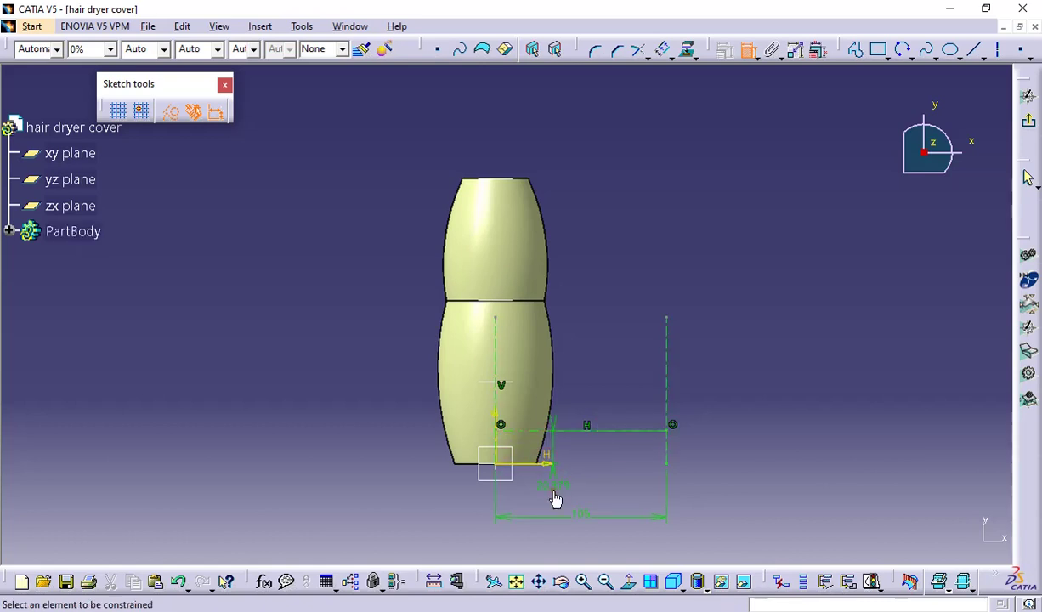
{"action": "double_click", "coordinate": [557, 487]}
{"action": "type", "text": "15"}
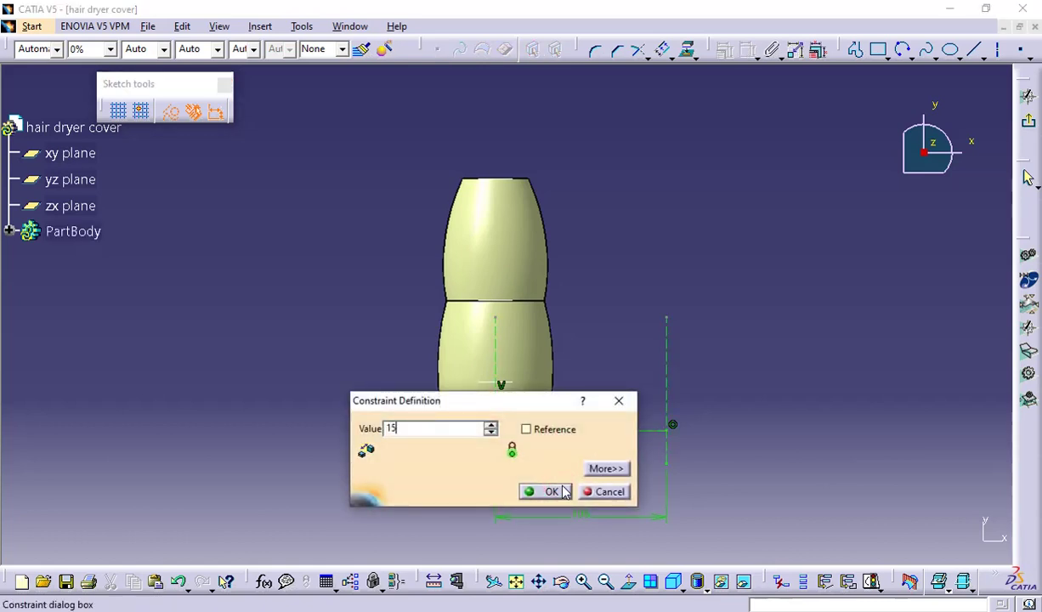
{"action": "left_click", "coordinate": [564, 491]}
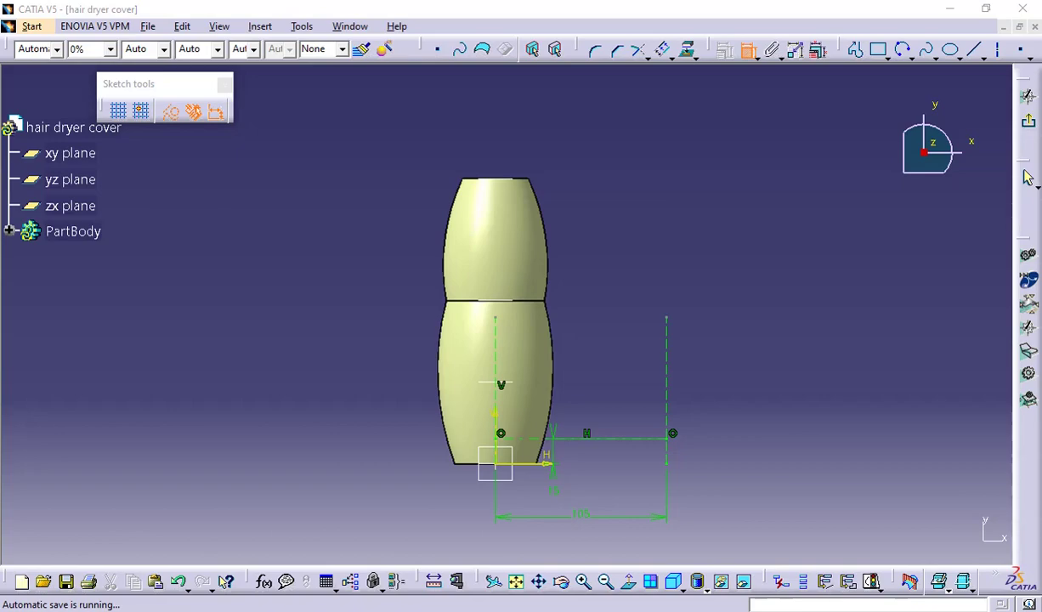
Check the handle width in the reference drawing, then offset the horizontal construction line upward and set the offset to 35 mm
{"action": "key", "text": "alt+Tab"}
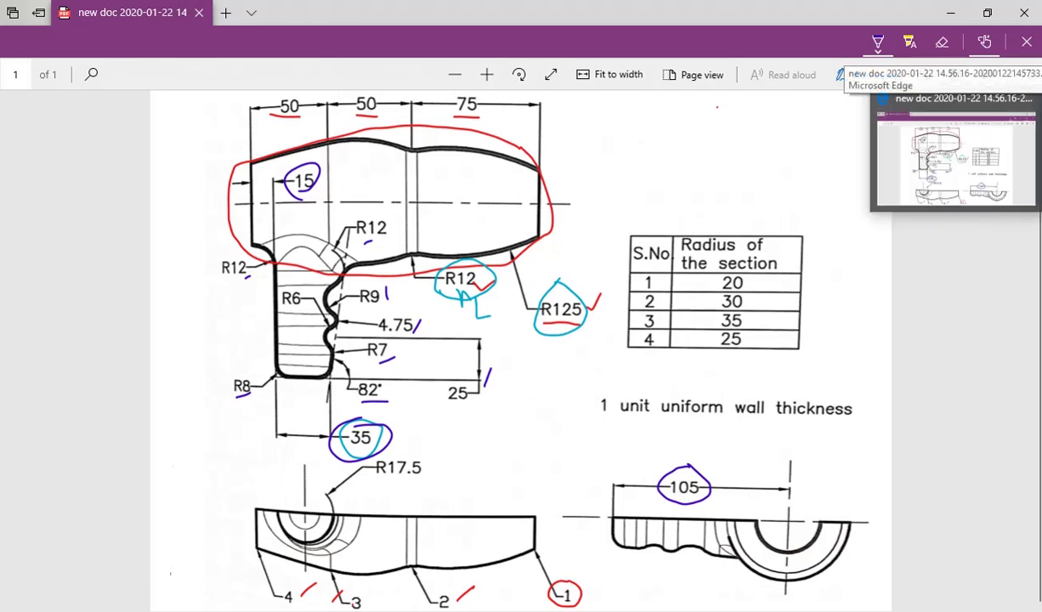
{"action": "left_click", "coordinate": [1041, 144]}
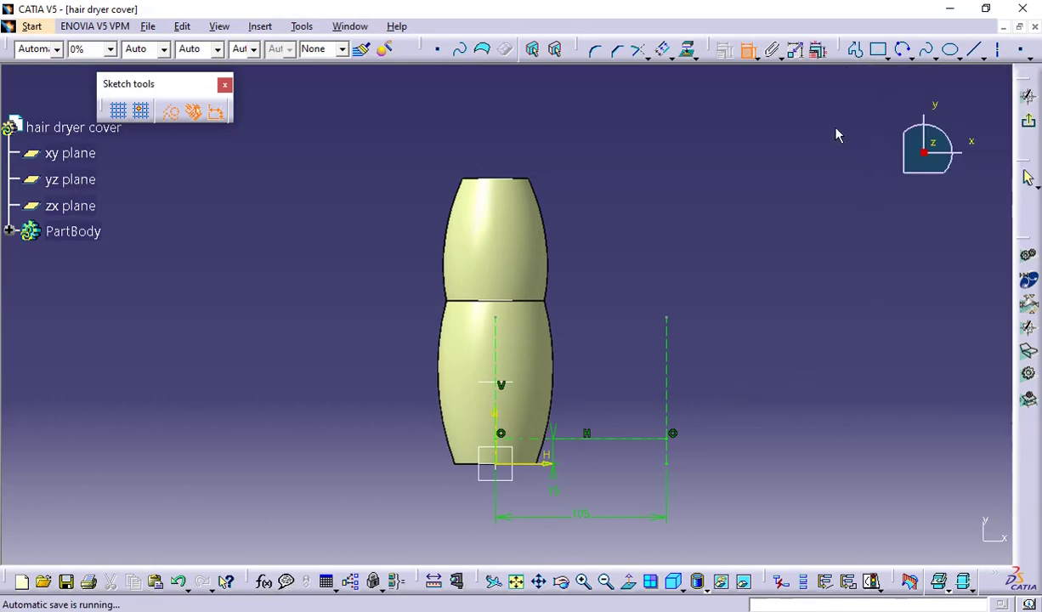
{"action": "left_click", "coordinate": [746, 51]}
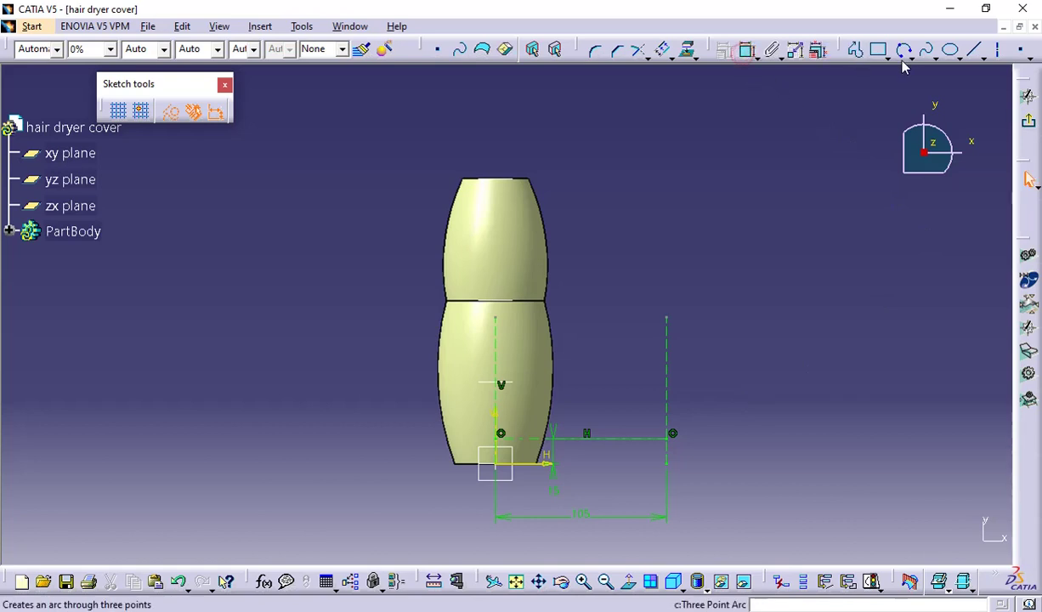
{"action": "left_click", "coordinate": [643, 442]}
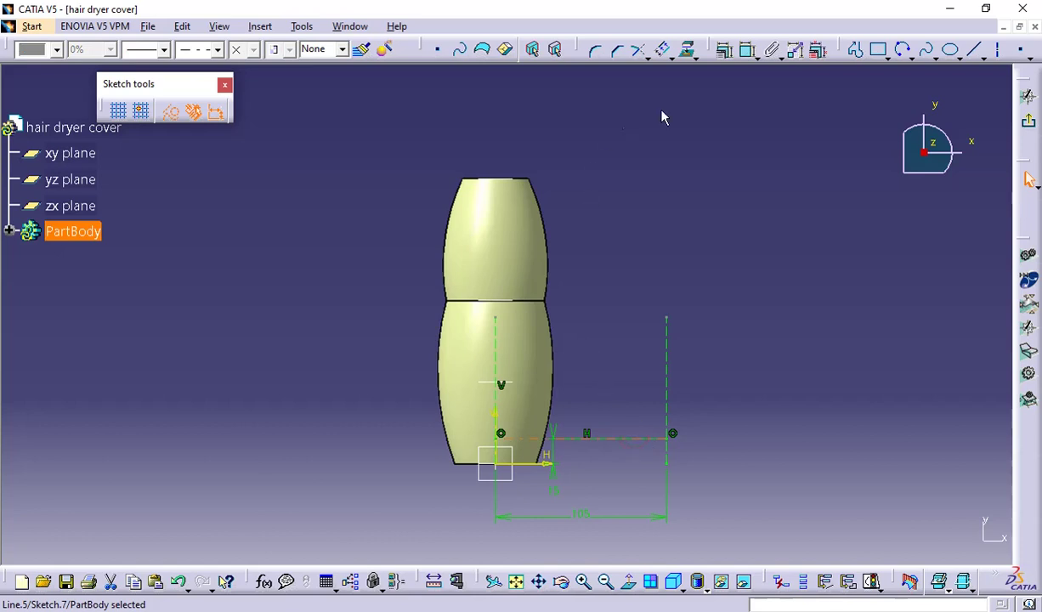
{"action": "left_click", "coordinate": [663, 50]}
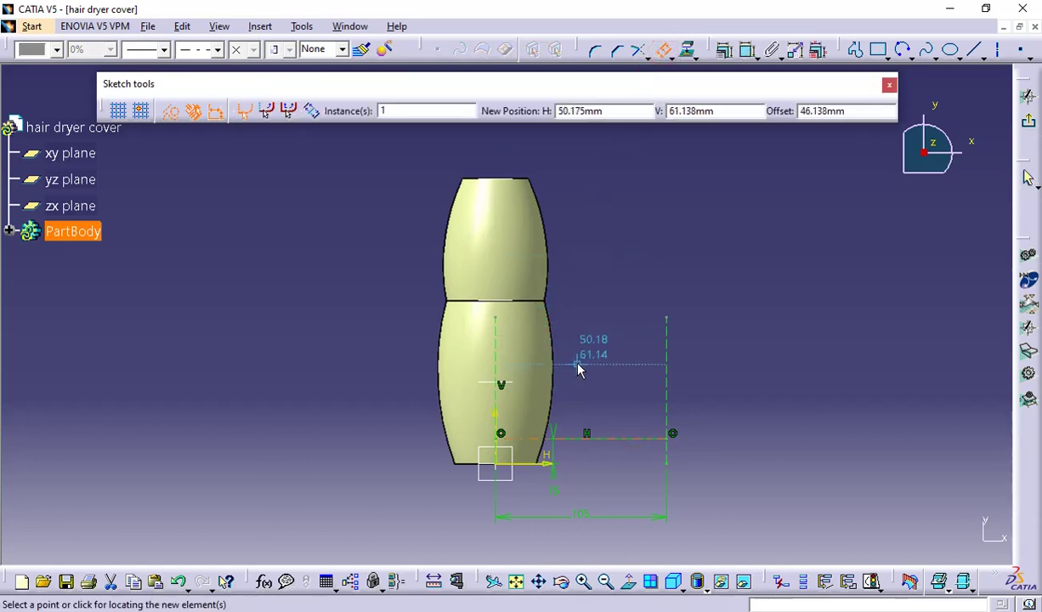
{"action": "left_click", "coordinate": [609, 360]}
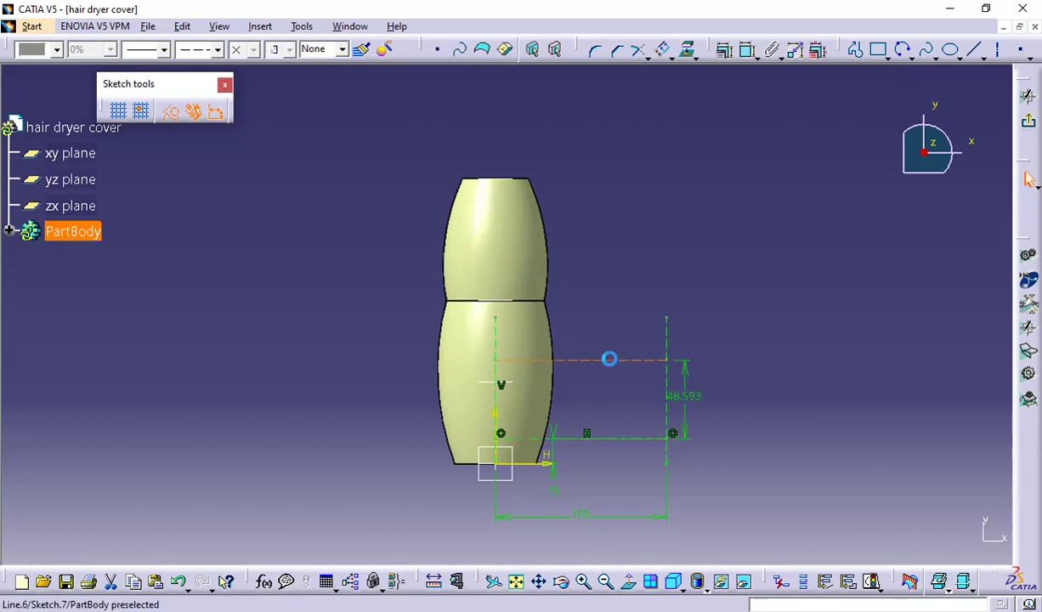
{"action": "double_click", "coordinate": [688, 396]}
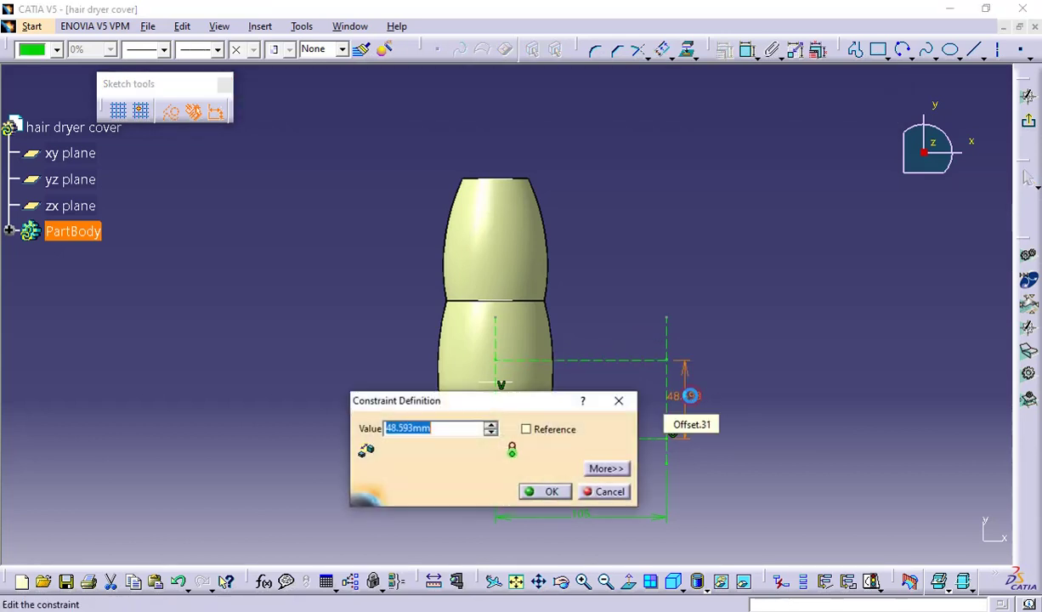
{"action": "type", "text": "35"}
{"action": "key", "text": "Return"}
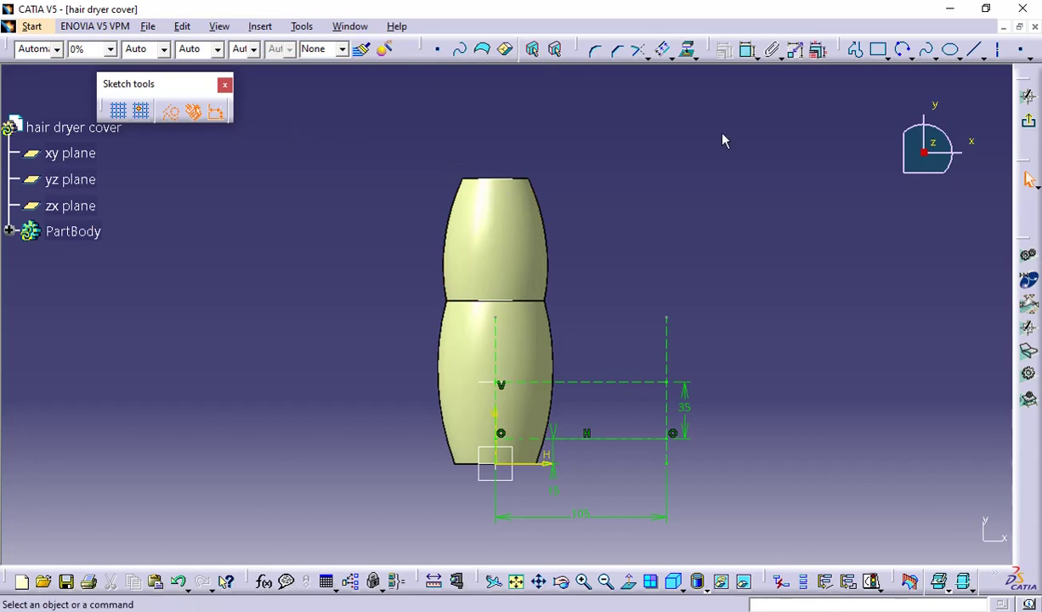
Rotate one duplicate of the upper horizontal construction line by 82 degrees about its endpoint on the offset vertical line
{"action": "left_click", "coordinate": [598, 381]}
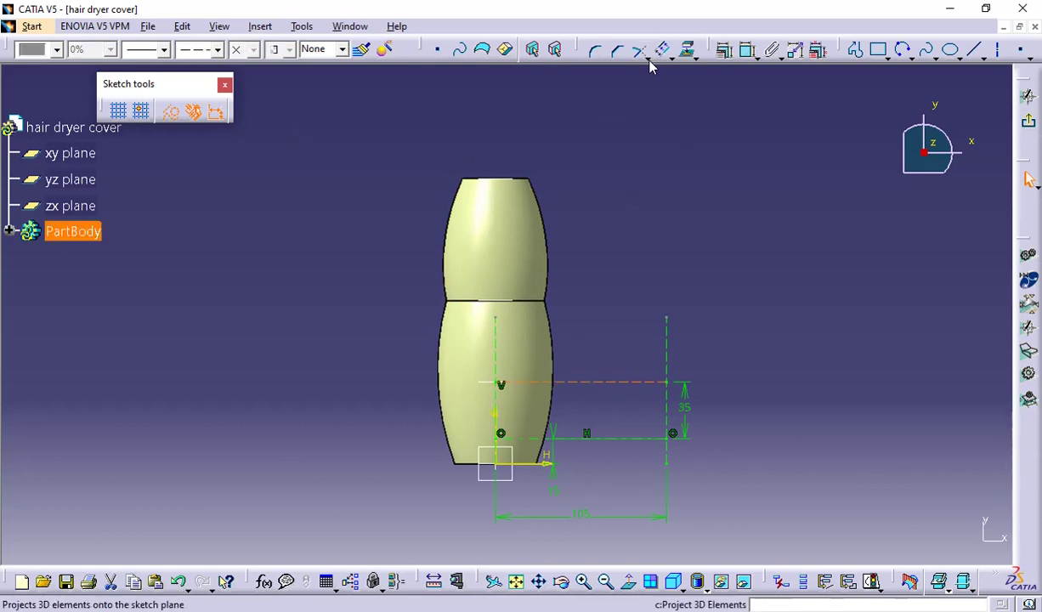
{"action": "left_click", "coordinate": [694, 57]}
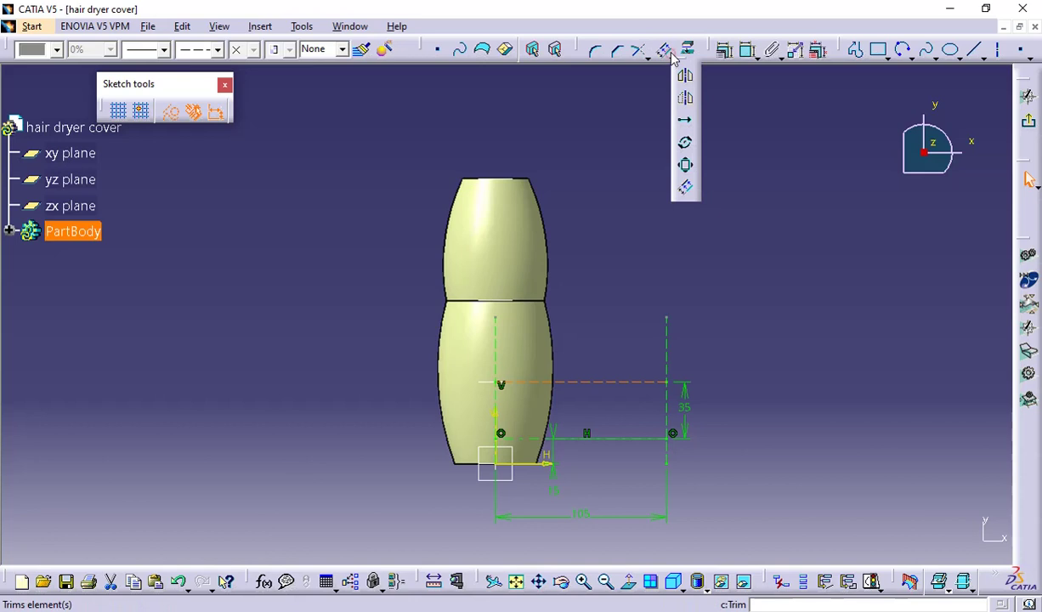
{"action": "left_click", "coordinate": [685, 147]}
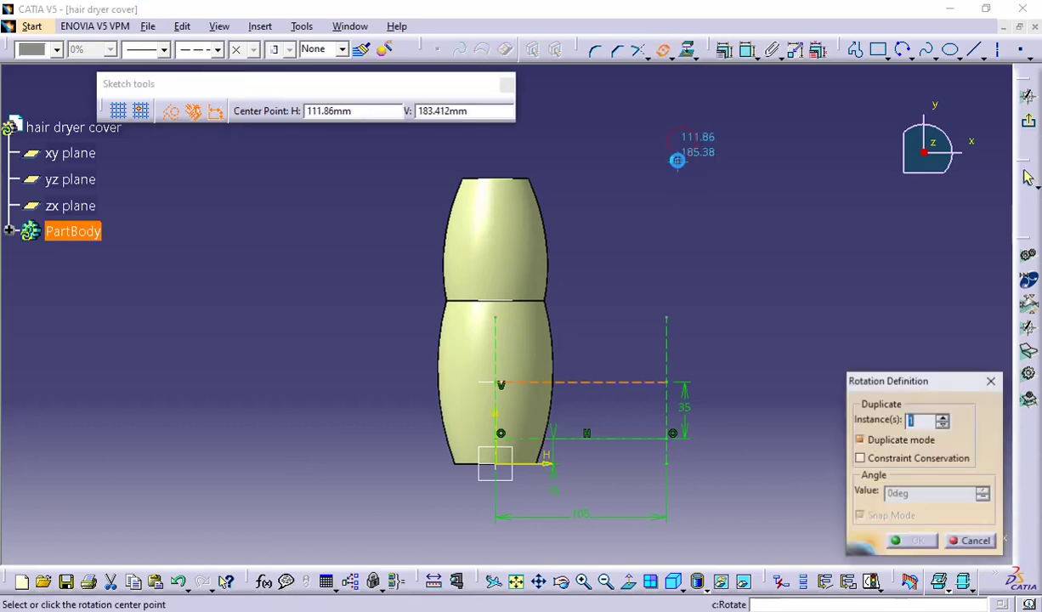
{"action": "left_click", "coordinate": [676, 387]}
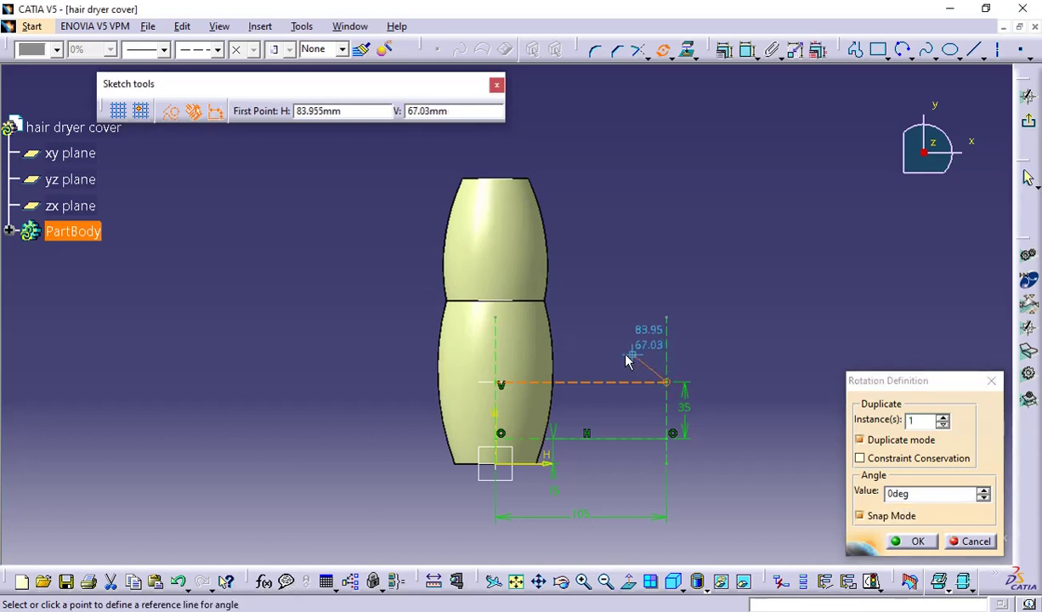
{"action": "left_click", "coordinate": [501, 383]}
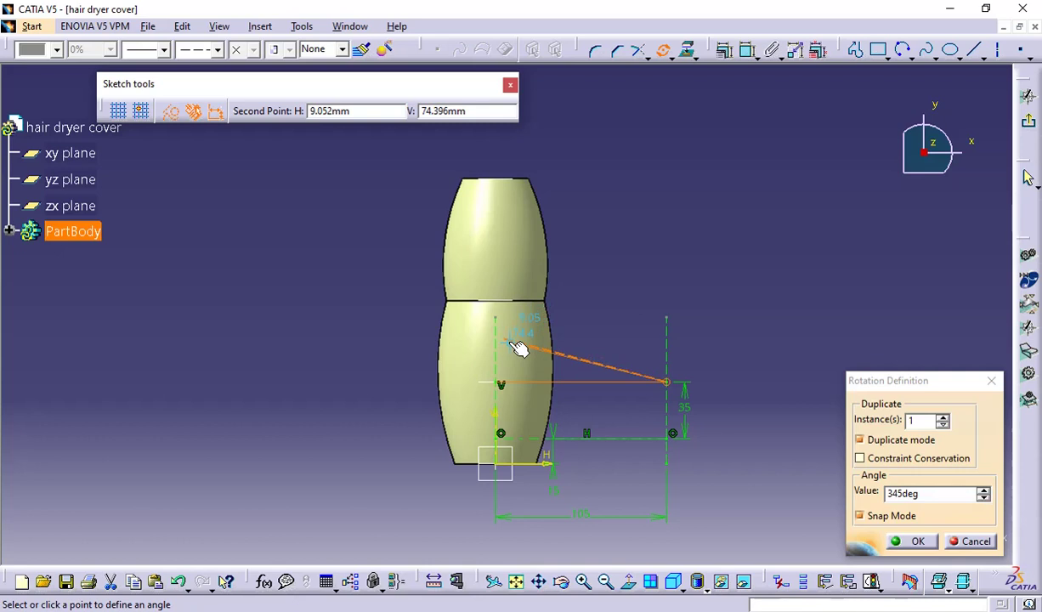
{"action": "key", "text": "Tab"}
{"action": "left_click", "coordinate": [925, 494]}
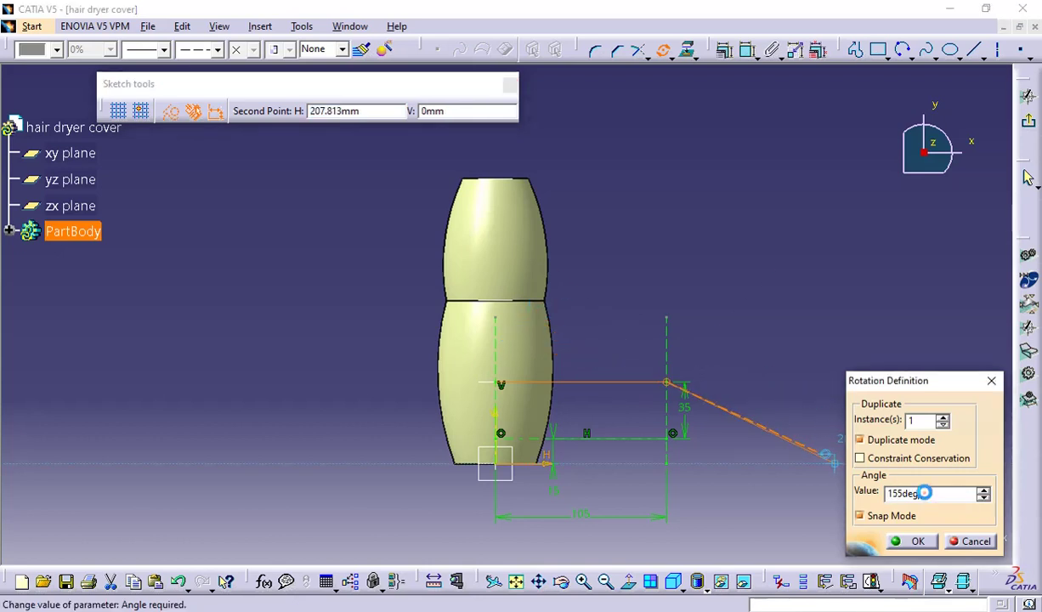
{"action": "left_click_drag", "start_coordinate": [925, 493], "coordinate": [887, 494]}
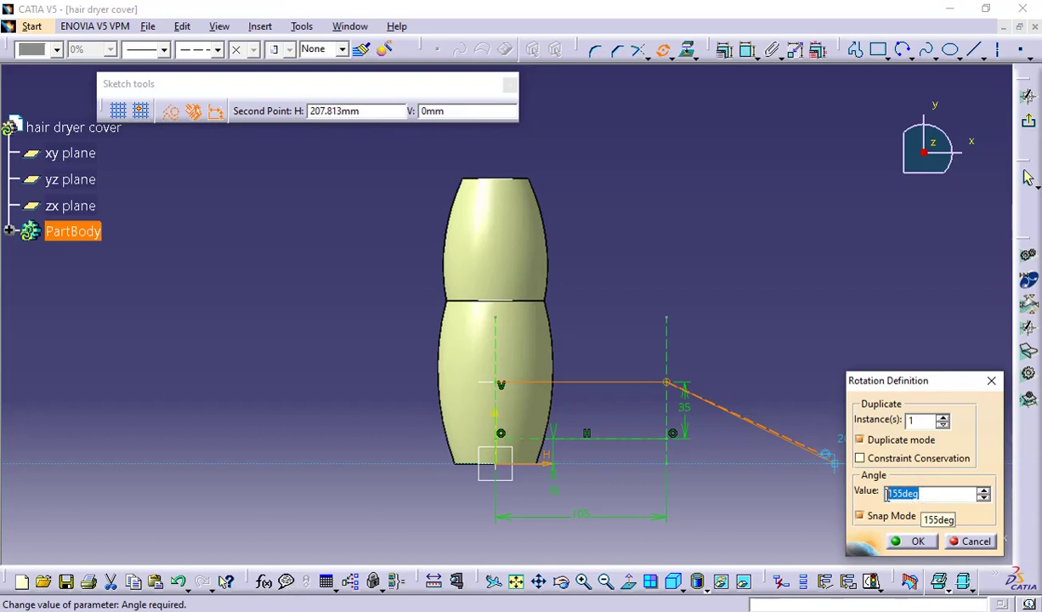
{"action": "type", "text": "18"}
{"action": "left_click", "coordinate": [917, 542]}
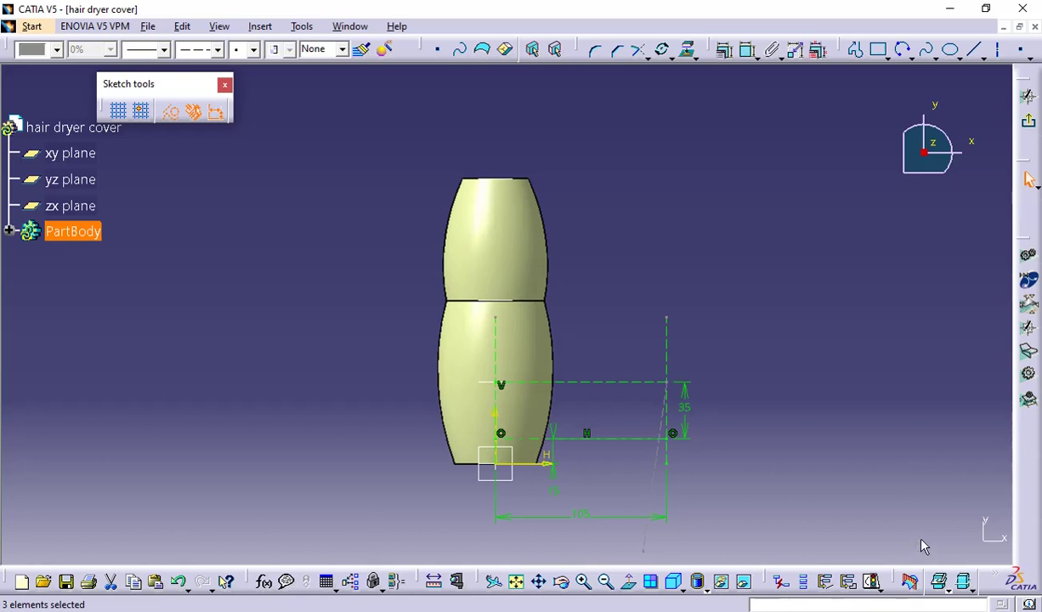
Edit the definition of the rotated construction line and set its angle to 82 degrees
{"action": "mouse_move", "coordinate": [821, 502]}
{"action": "middle_mouse_down"}
{"action": "mouse_move", "coordinate": [802, 386]}
{"action": "mouse_move", "coordinate": [821, 295]}
{"action": "middle_mouse_up"}
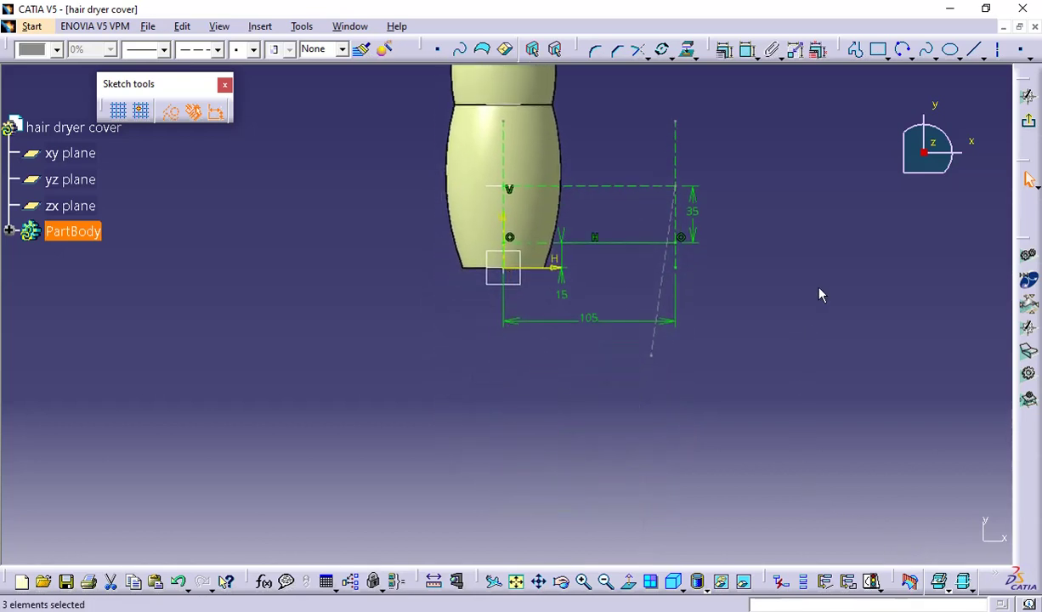
{"action": "mouse_move", "coordinate": [735, 343]}
{"action": "middle_mouse_down"}
{"action": "mouse_move", "coordinate": [719, 379]}
{"action": "mouse_move", "coordinate": [728, 390]}
{"action": "middle_mouse_up"}
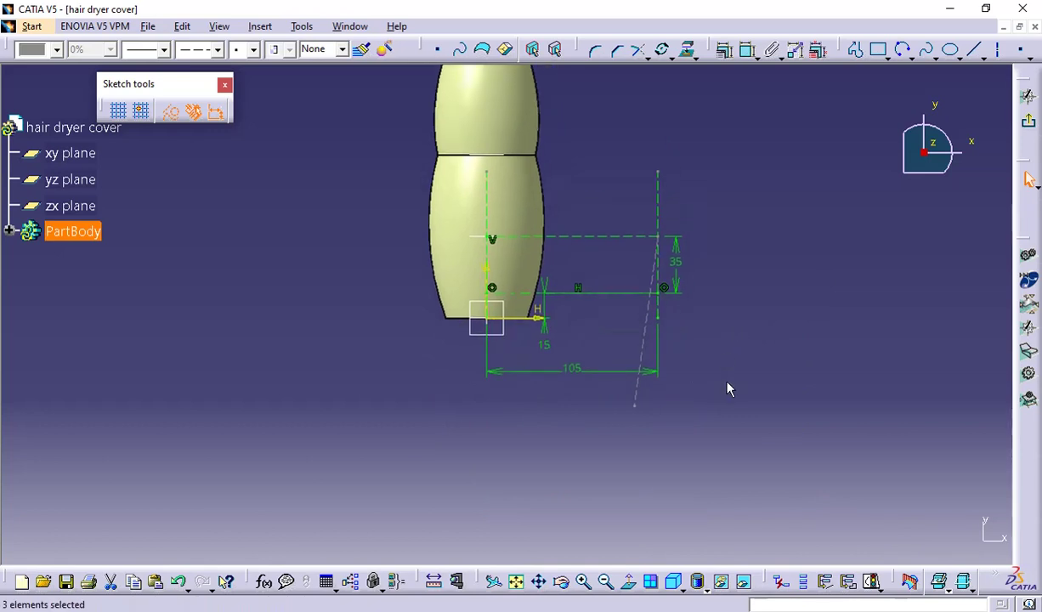
{"action": "double_click", "coordinate": [636, 392]}
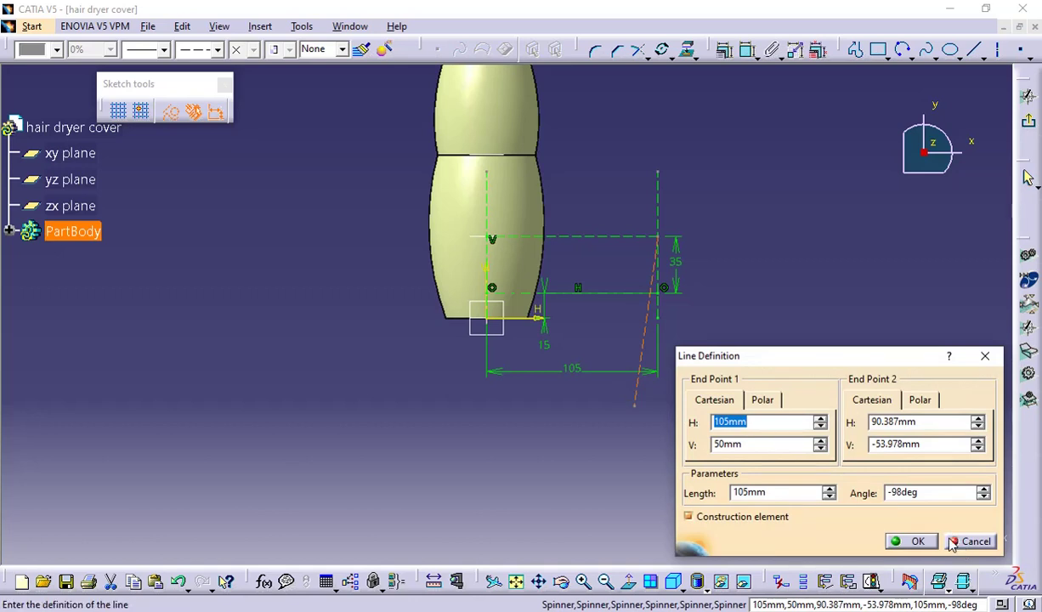
{"action": "double_click", "coordinate": [935, 495]}
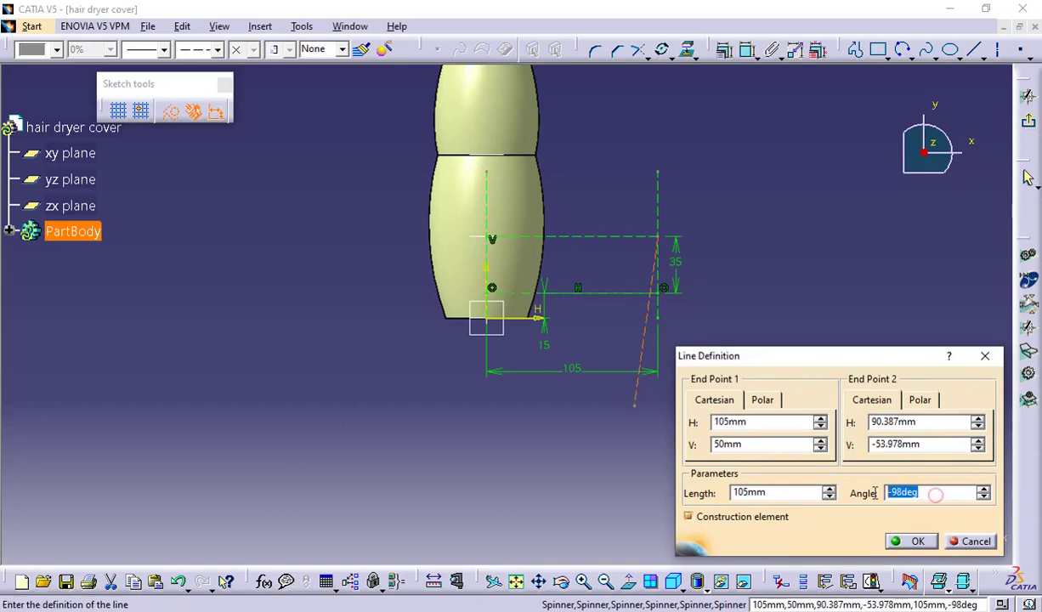
{"action": "type", "text": "80"}
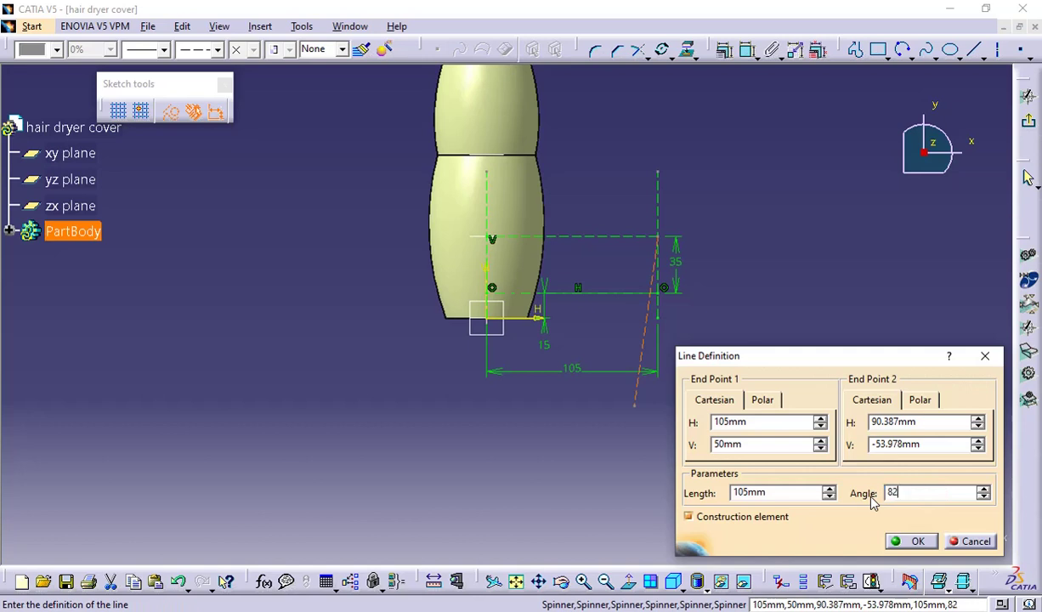
{"action": "key", "text": "Return"}
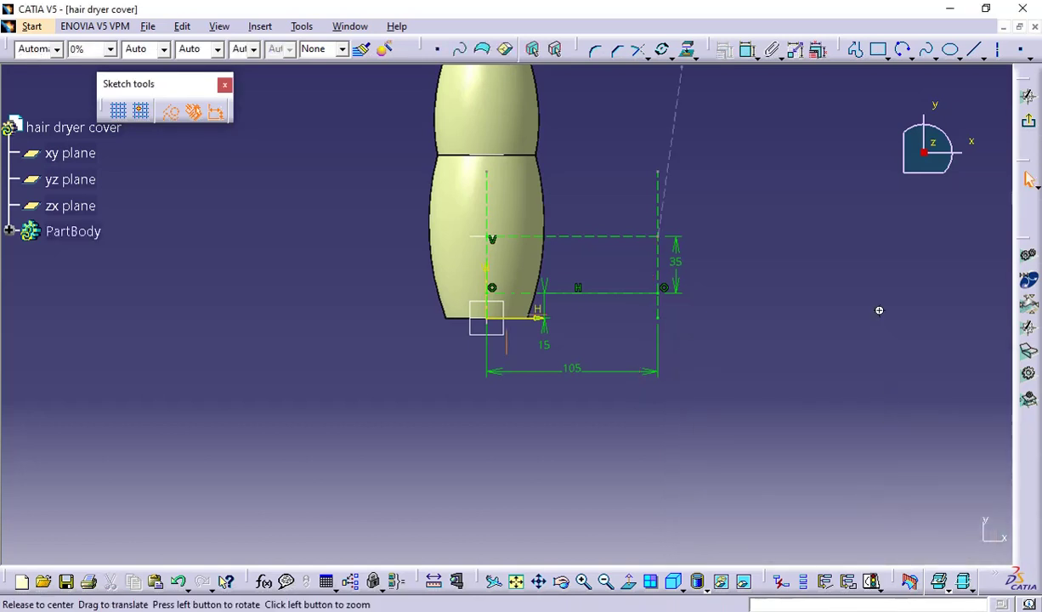
{"action": "middle_click_drag", "start_coordinate": [879, 309], "coordinate": [865, 391]}
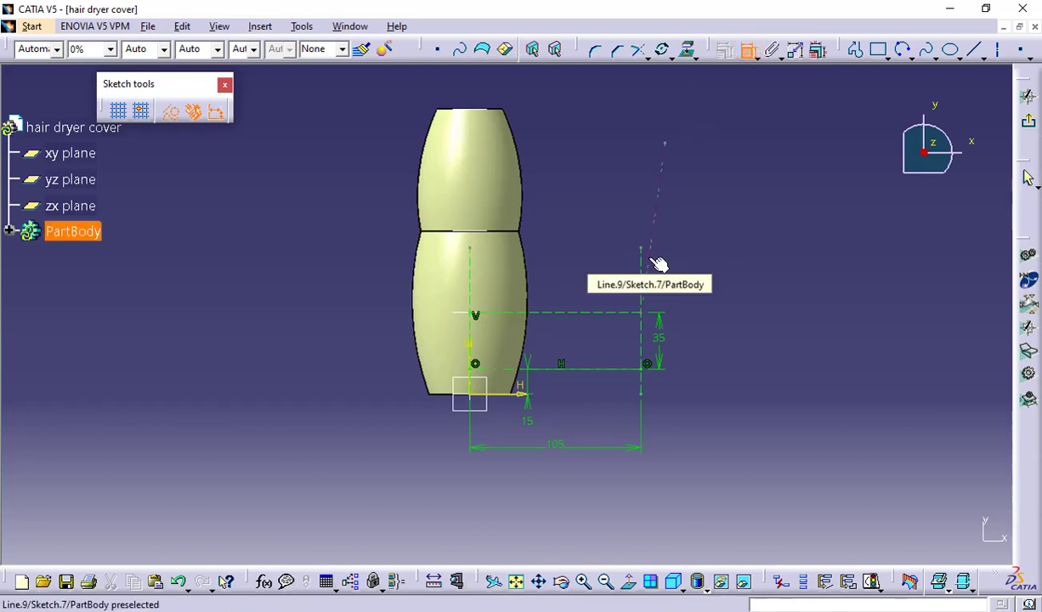
Constrain the angle between the rotated line and the upper horizontal construction line to 90-82 degrees
{"action": "left_click", "coordinate": [750, 53]}
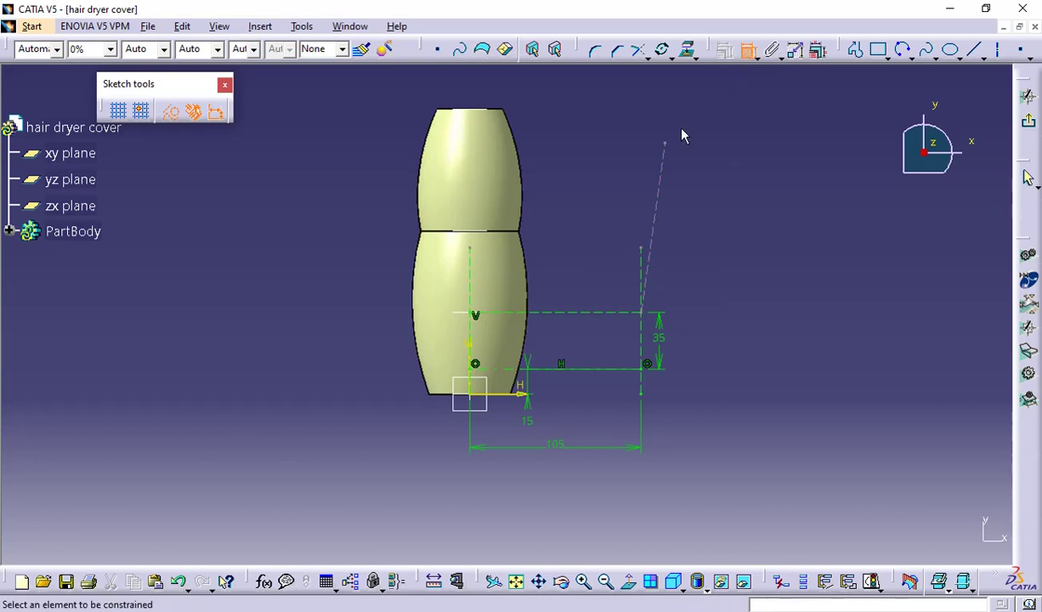
{"action": "left_click", "coordinate": [663, 229]}
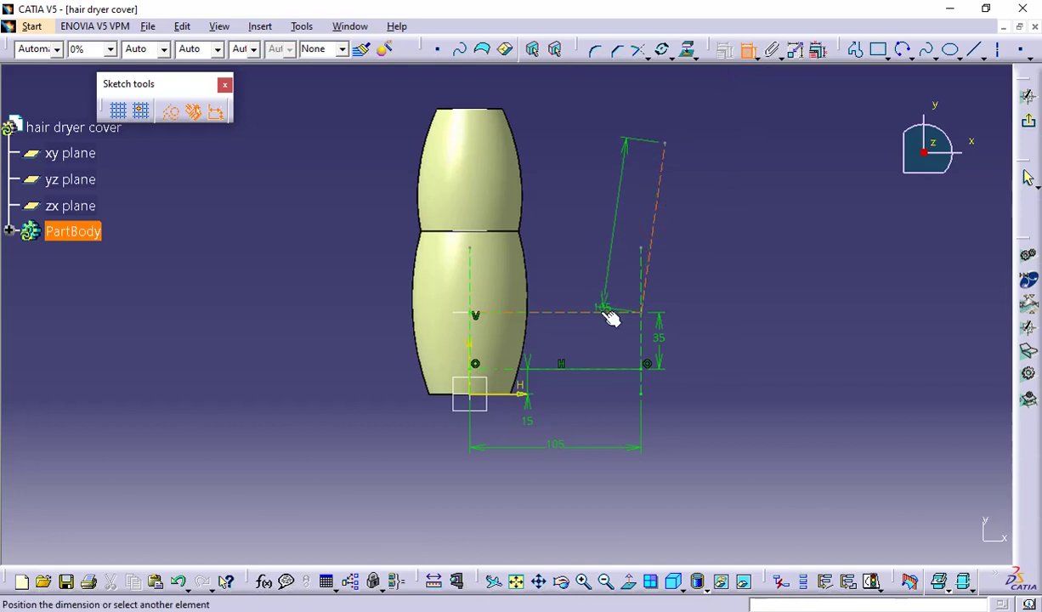
{"action": "left_click", "coordinate": [607, 312]}
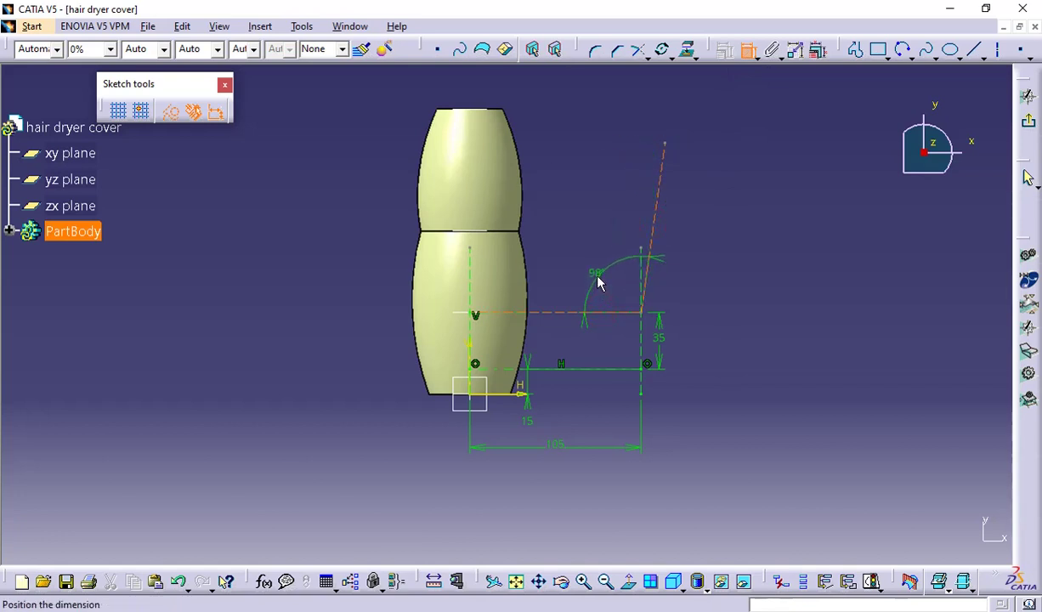
{"action": "left_click", "coordinate": [594, 246]}
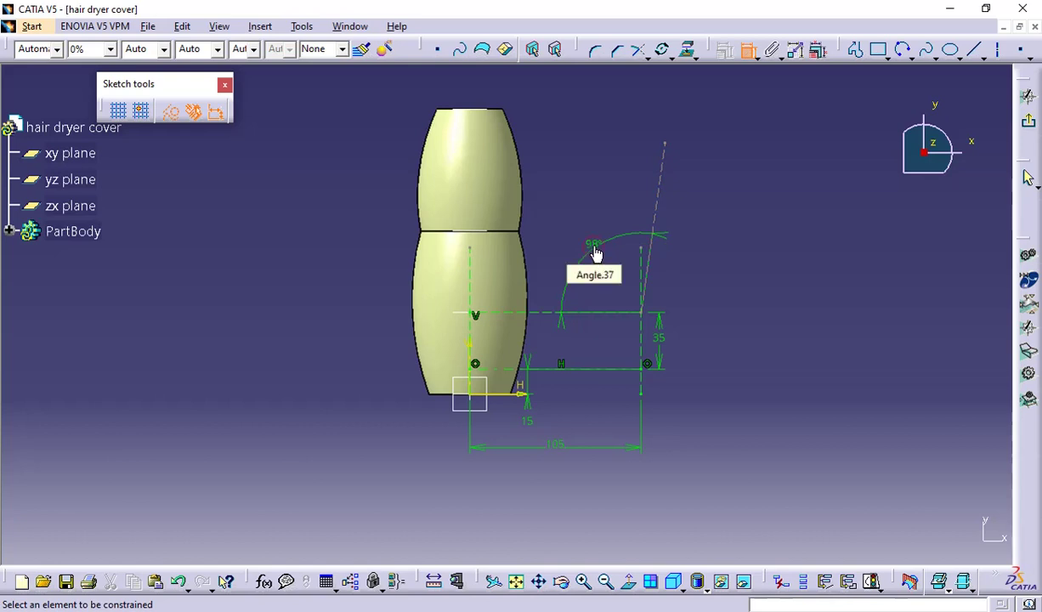
{"action": "double_click", "coordinate": [594, 240]}
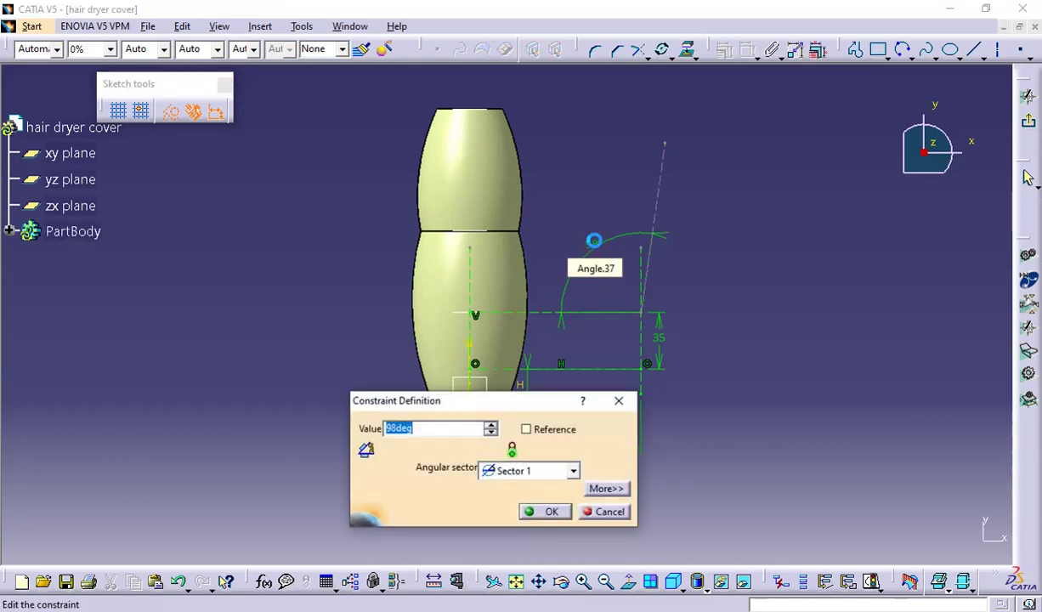
{"action": "type", "text": "90-82"}
{"action": "key", "text": "Return"}
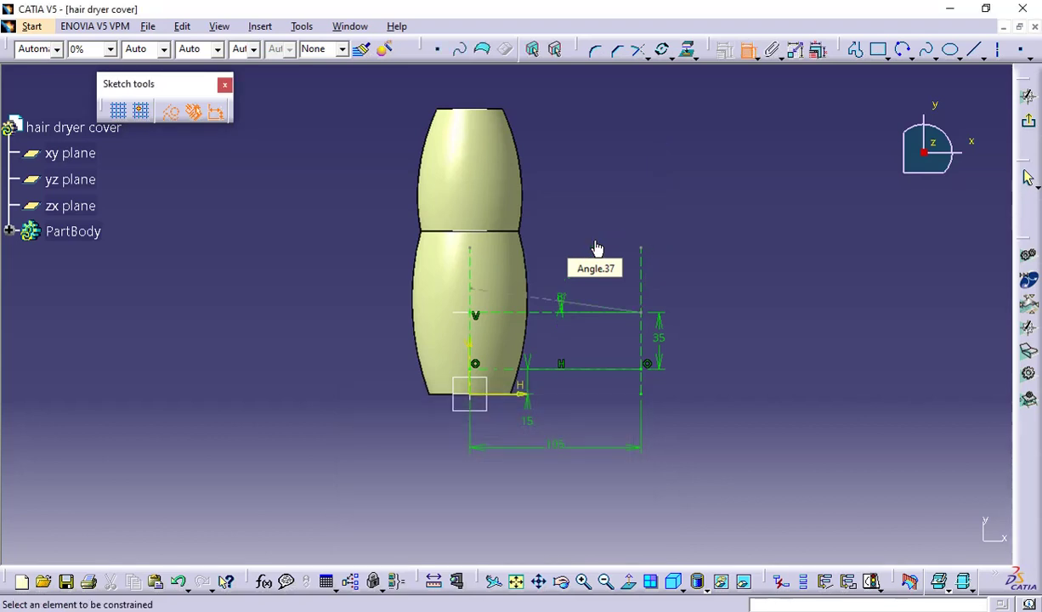
{"action": "left_click", "coordinate": [748, 53]}
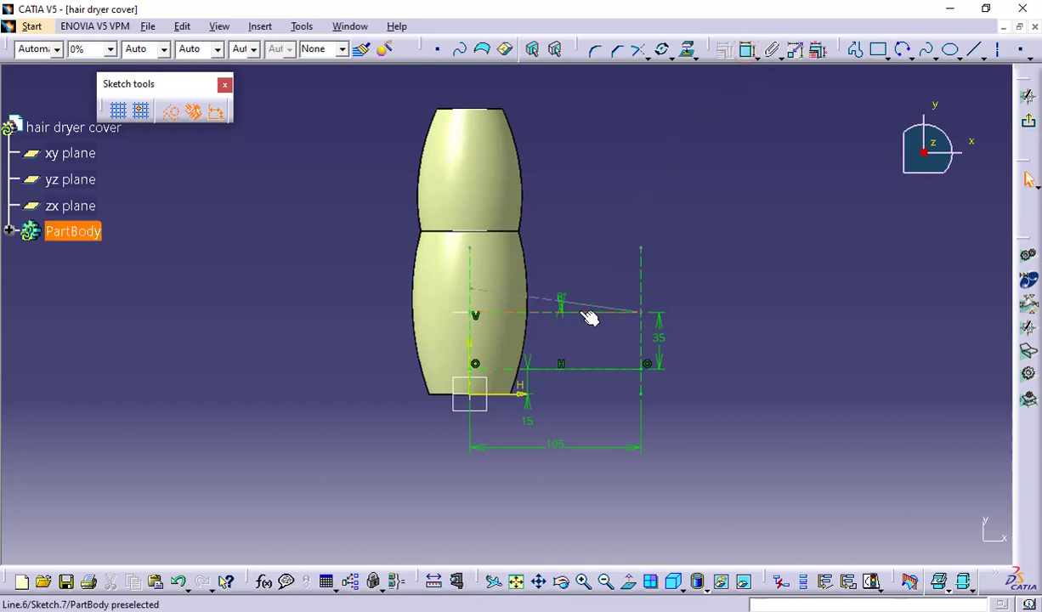
Sketch standard profile lines from the horizontal axis 15 mm up, along the lower construction line, 35 mm up, and about 11 mm along the slanted line
{"action": "middle_click_drag", "start_coordinate": [756, 244], "coordinate": [795, 153]}
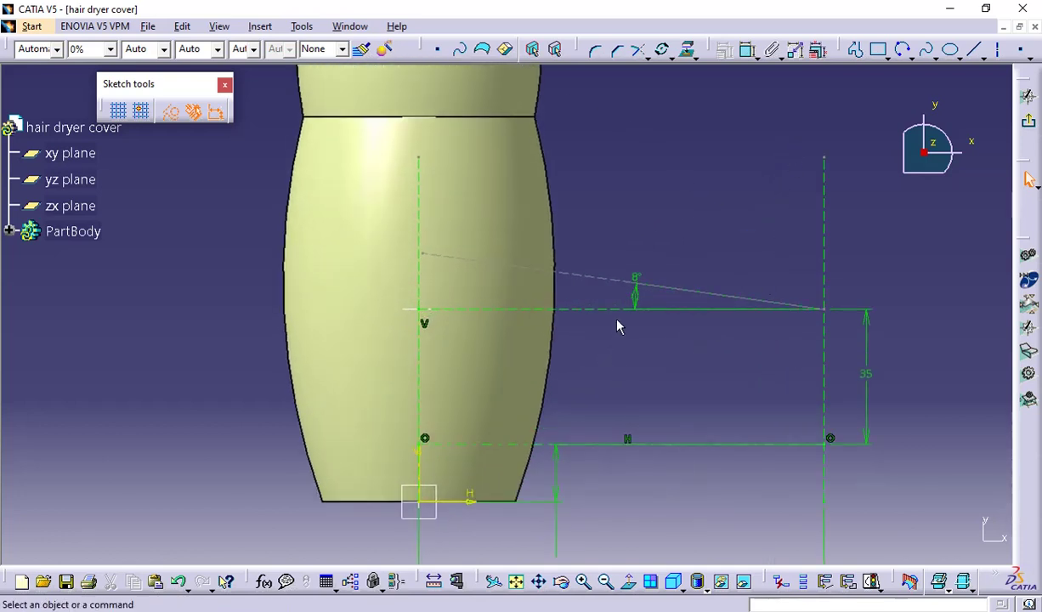
{"action": "mouse_move", "coordinate": [874, 379]}
{"action": "middle_mouse_down"}
{"action": "mouse_move", "coordinate": [866, 346]}
{"action": "mouse_move", "coordinate": [834, 352]}
{"action": "middle_mouse_up"}
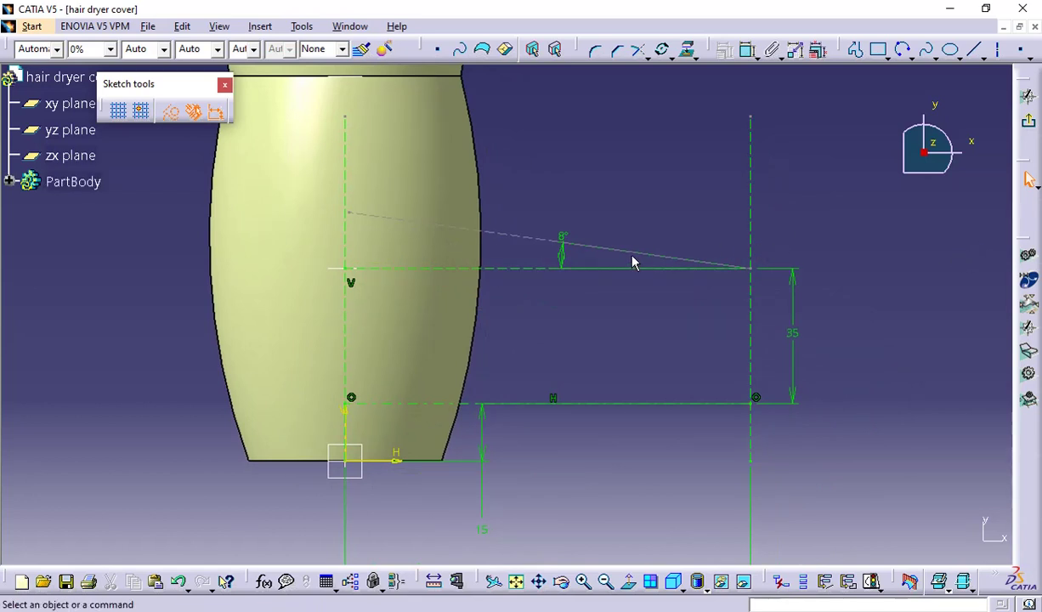
{"action": "mouse_move", "coordinate": [906, 272]}
{"action": "middle_mouse_down"}
{"action": "mouse_move", "coordinate": [873, 312]}
{"action": "mouse_move", "coordinate": [863, 426]}
{"action": "mouse_move", "coordinate": [858, 363]}
{"action": "mouse_move", "coordinate": [764, 361]}
{"action": "middle_mouse_up"}
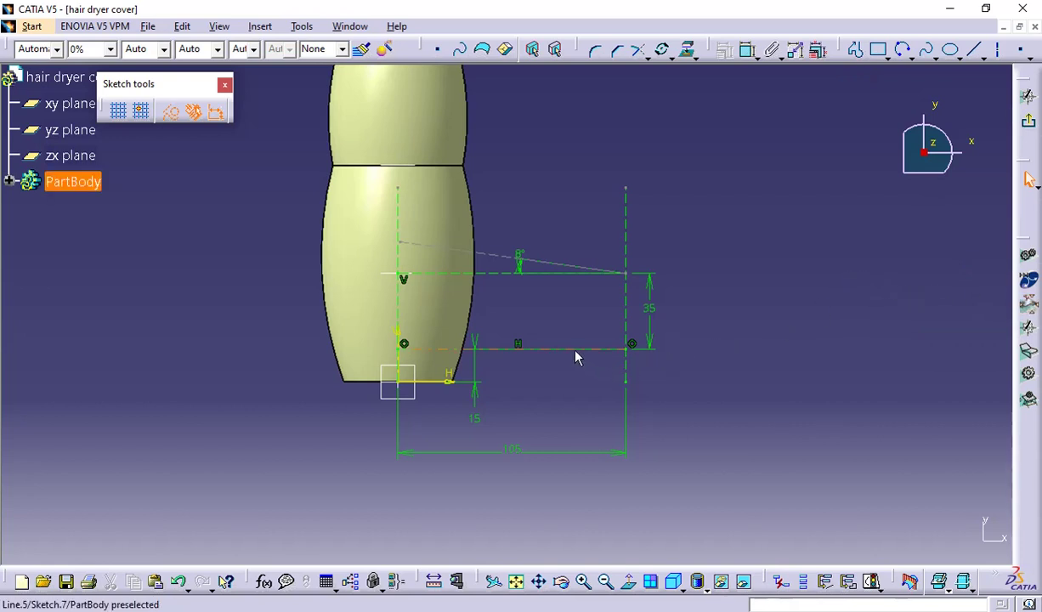
{"action": "left_click", "coordinate": [857, 52]}
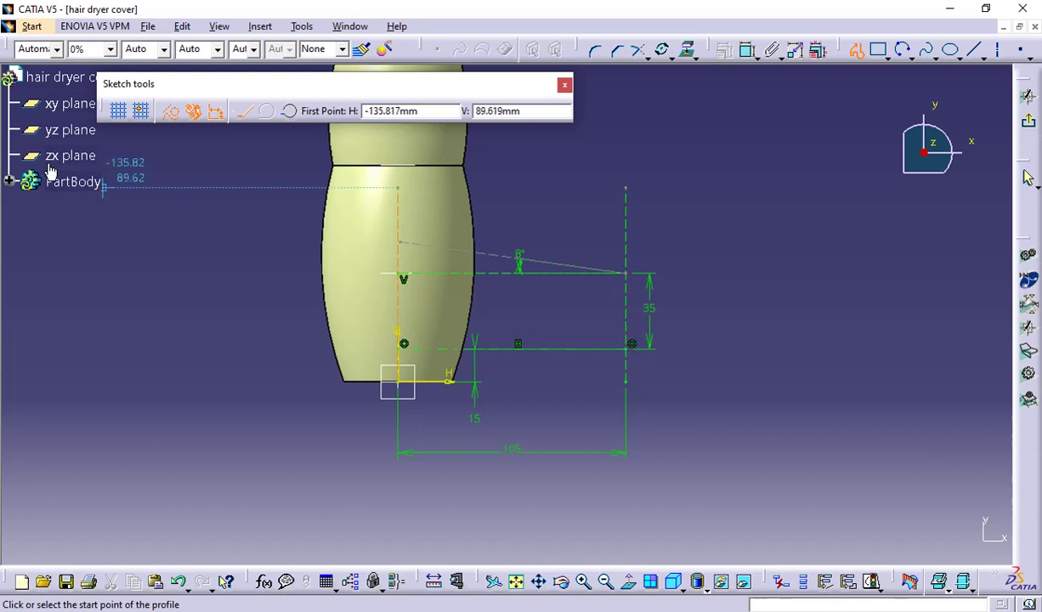
{"action": "left_click", "coordinate": [168, 112]}
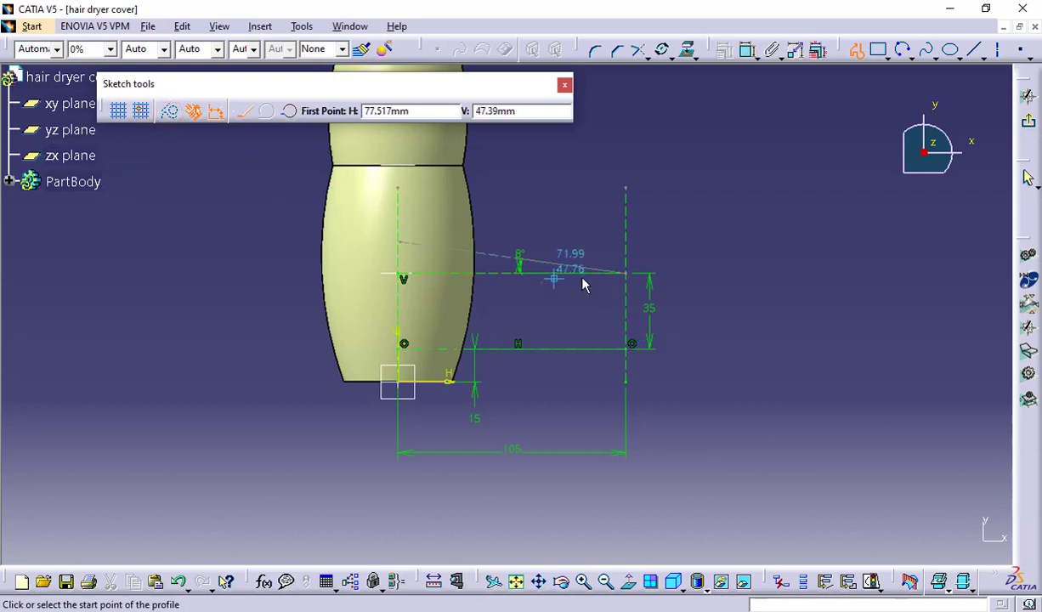
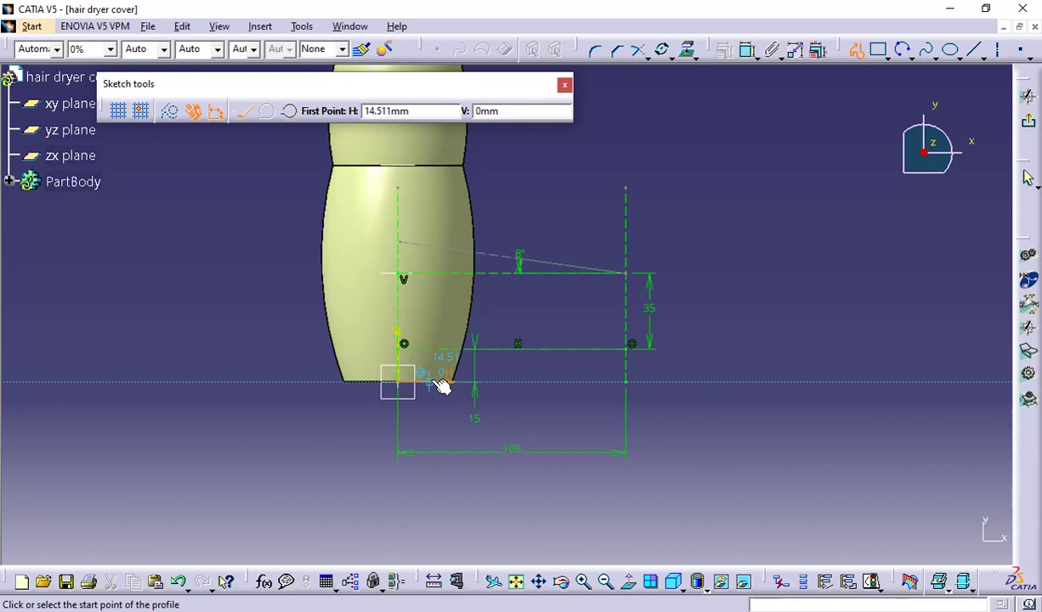
{"action": "left_click", "coordinate": [440, 383]}
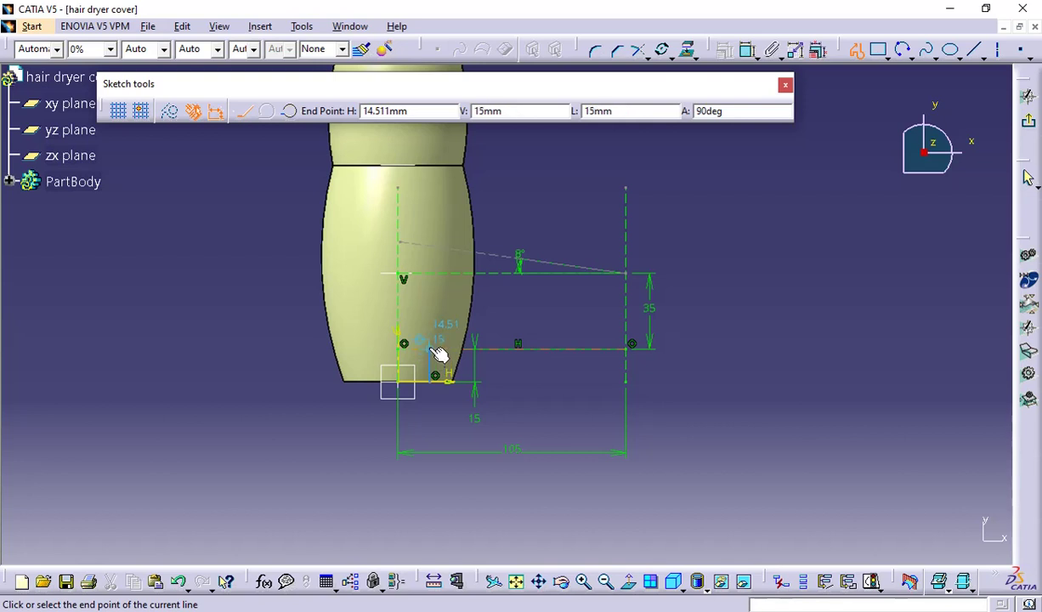
{"action": "left_click", "coordinate": [436, 345]}
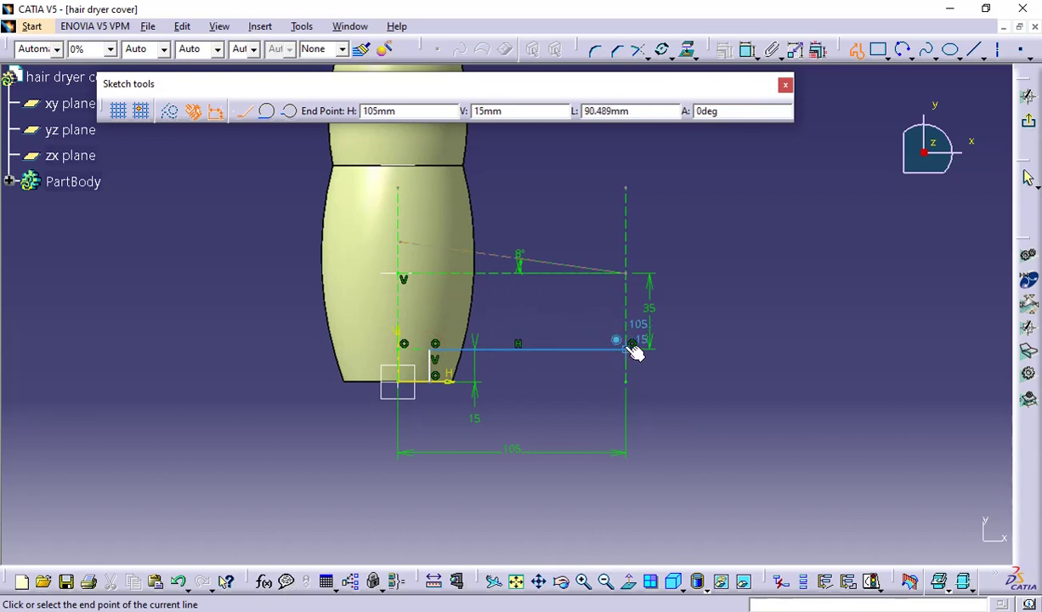
{"action": "left_click", "coordinate": [629, 347]}
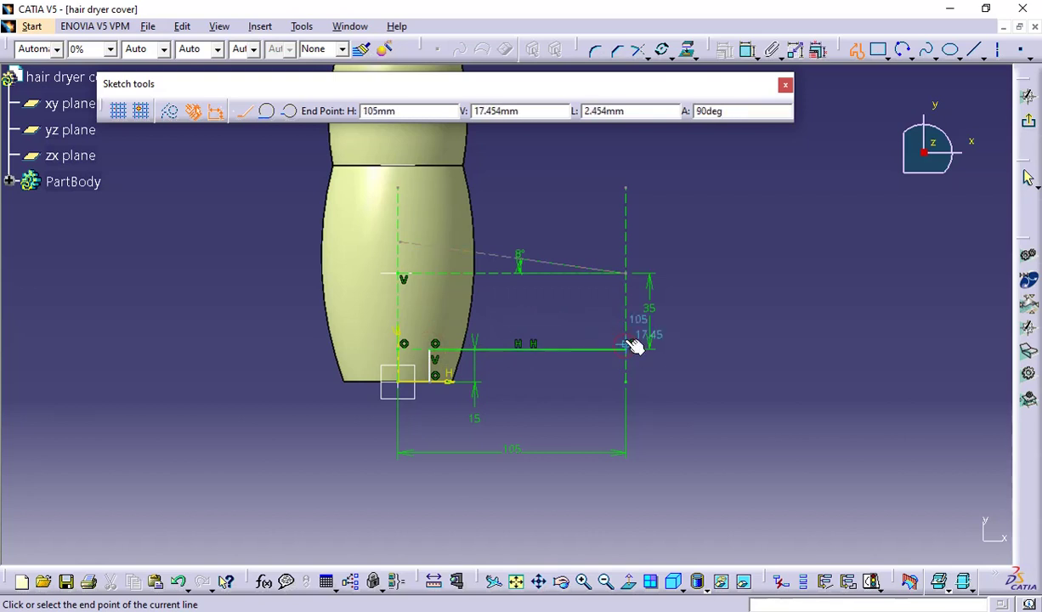
{"action": "left_click", "coordinate": [629, 273]}
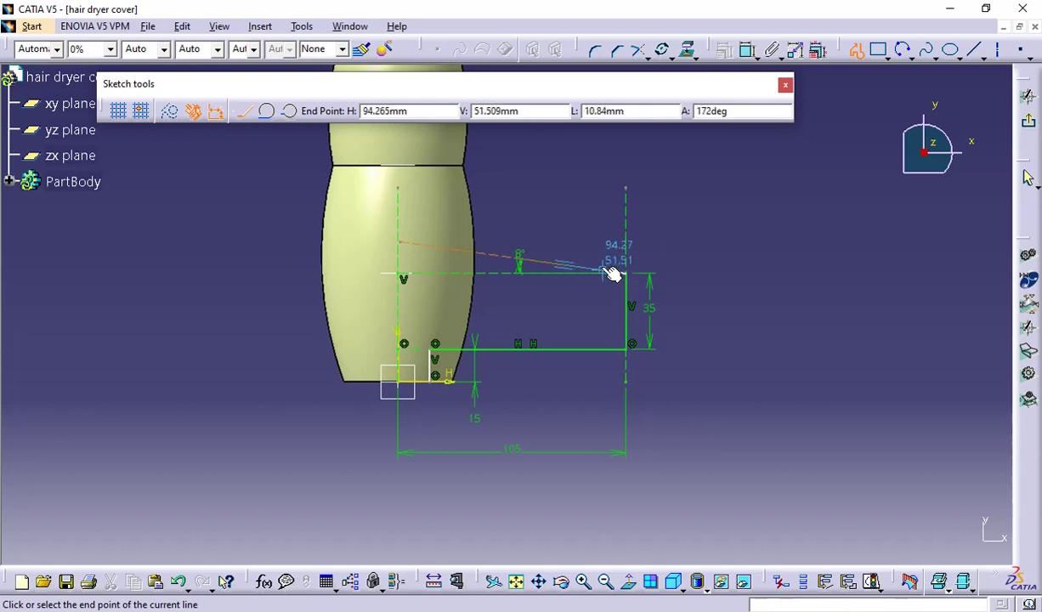
{"action": "left_click", "coordinate": [608, 272]}
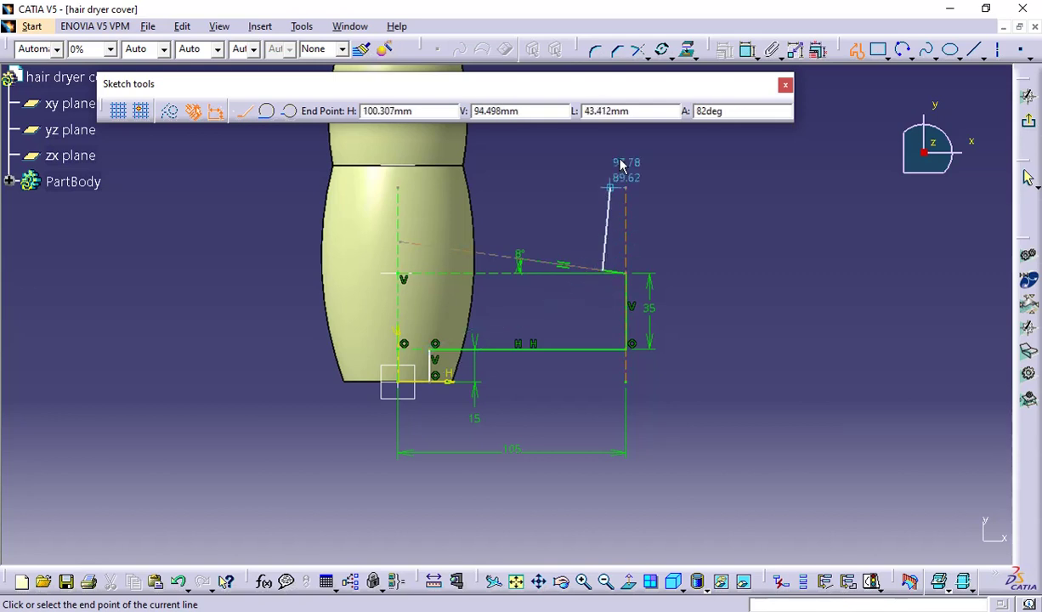
Continue the handle profile with three alternating tangent arcs toward the body, the second and third about 8.9 mm in radius
{"action": "left_click", "coordinate": [263, 106]}
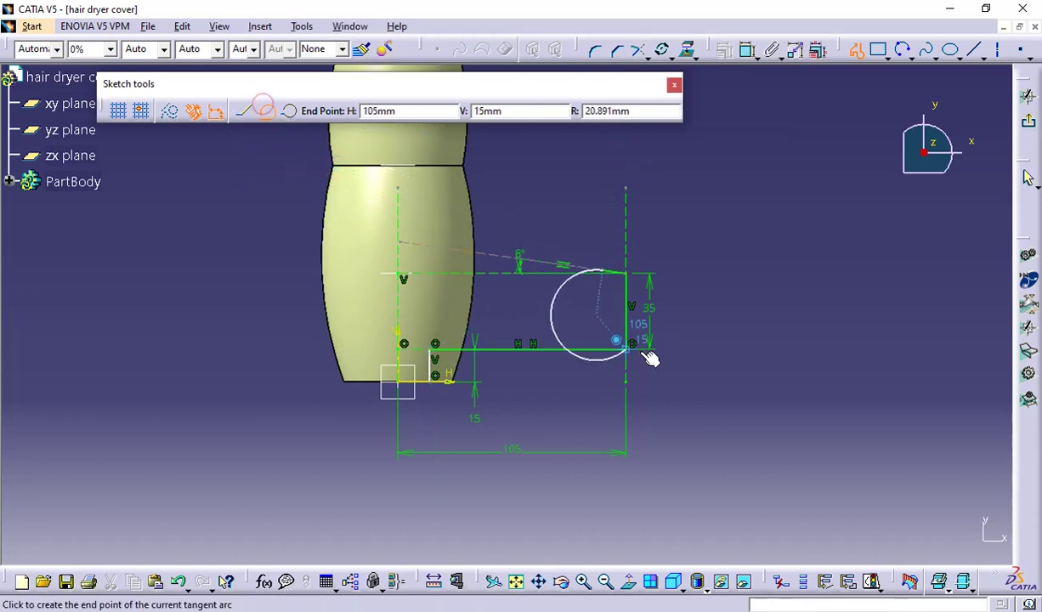
{"action": "left_click", "coordinate": [585, 292]}
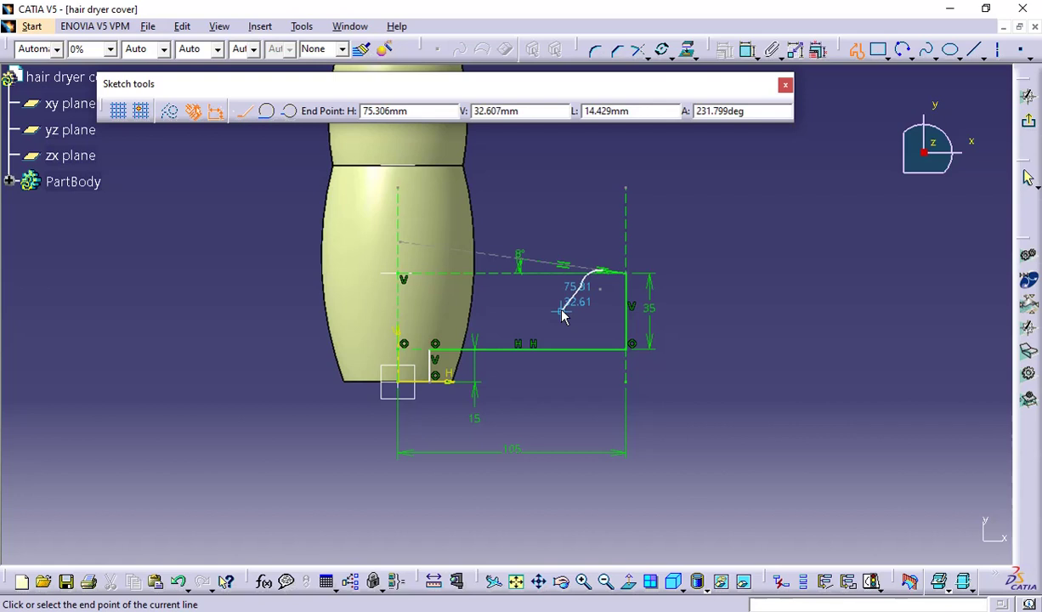
{"action": "left_click", "coordinate": [267, 112]}
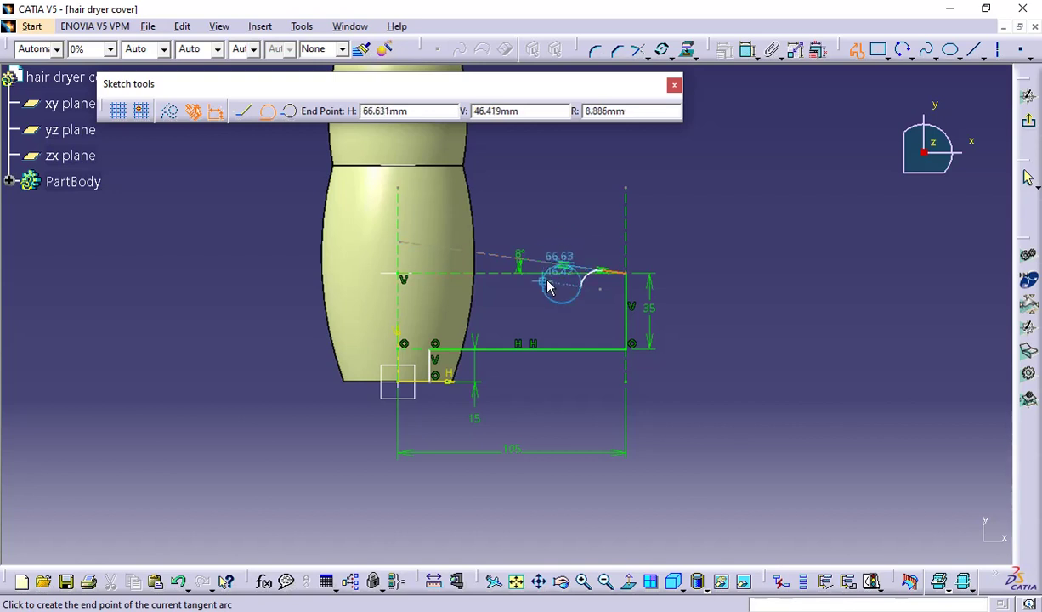
{"action": "left_click", "coordinate": [545, 285]}
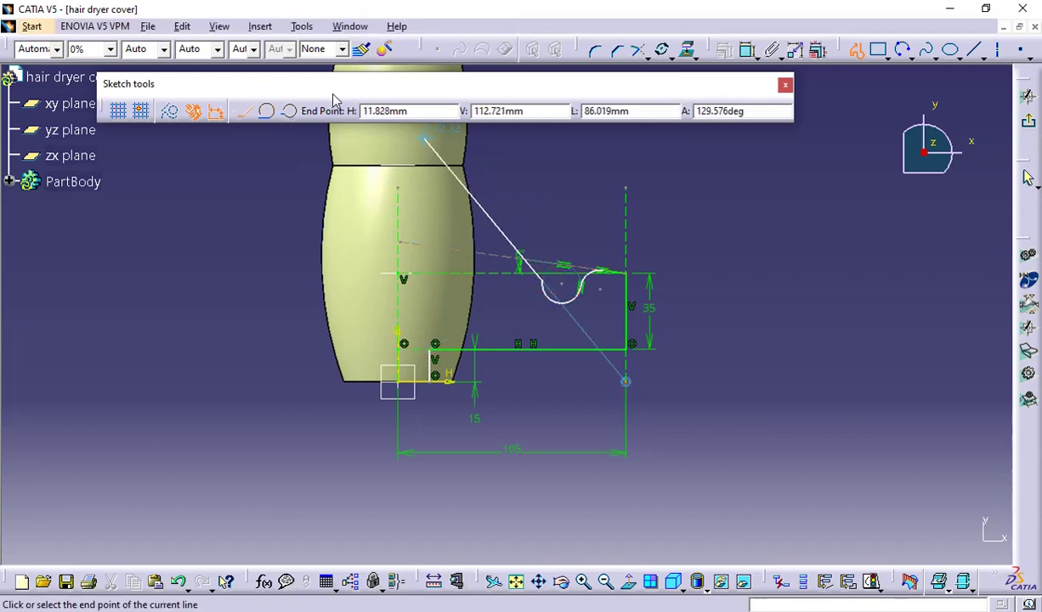
{"action": "left_click", "coordinate": [266, 110]}
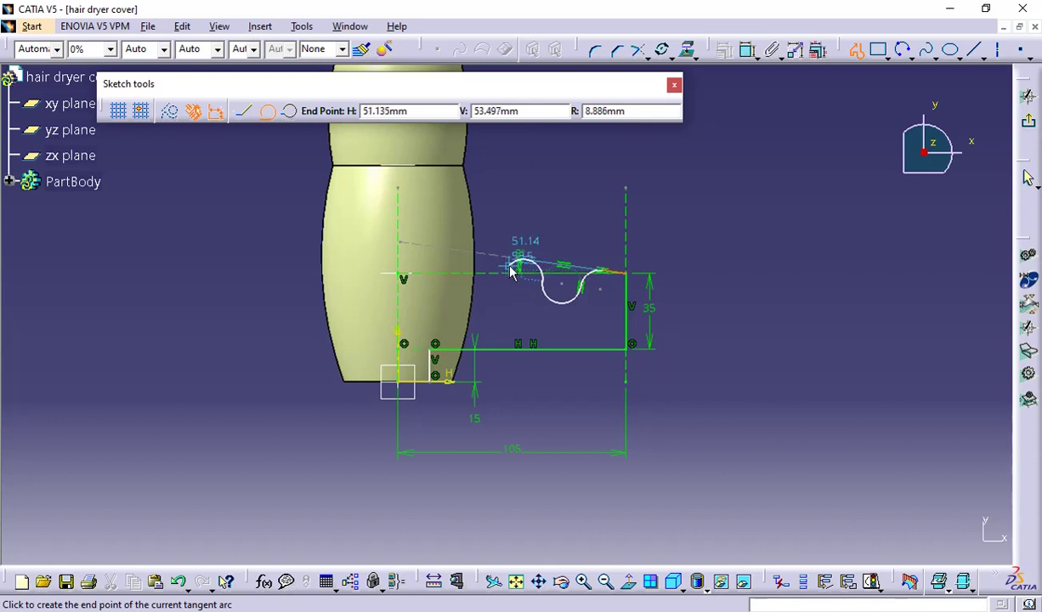
{"action": "left_click", "coordinate": [509, 268]}
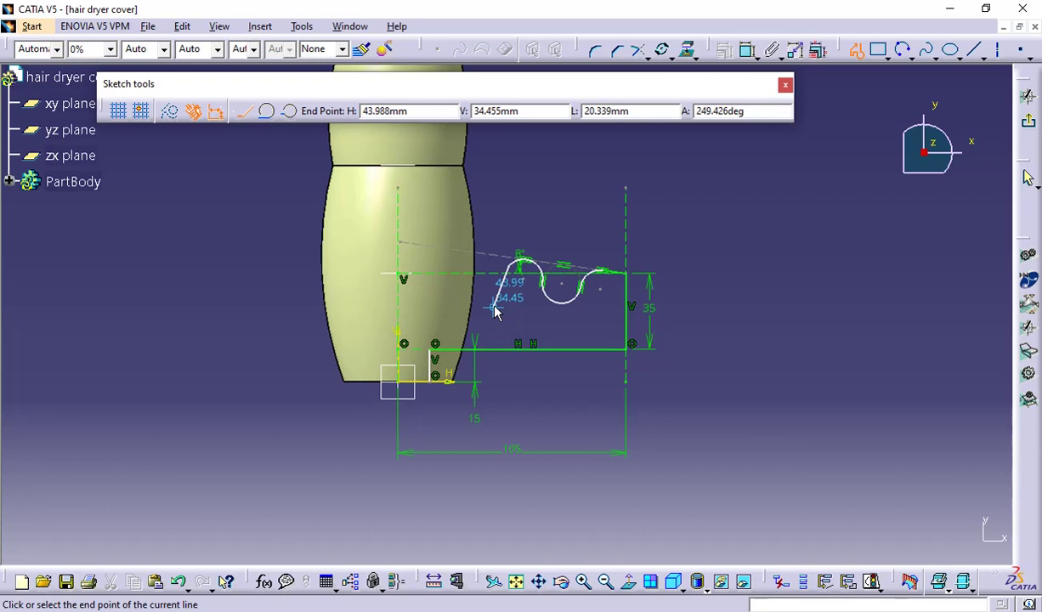
Add two more alternating tangent arcs reaching into the dryer body, the last about 6.4 mm in radius, and end the profile
{"action": "left_click", "coordinate": [265, 111]}
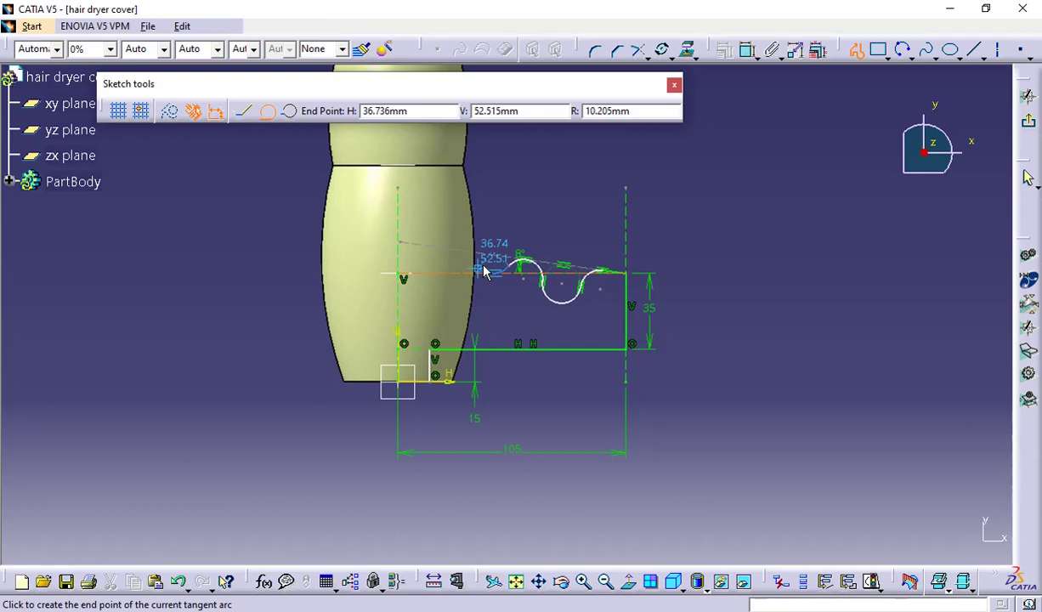
{"action": "left_click", "coordinate": [483, 270]}
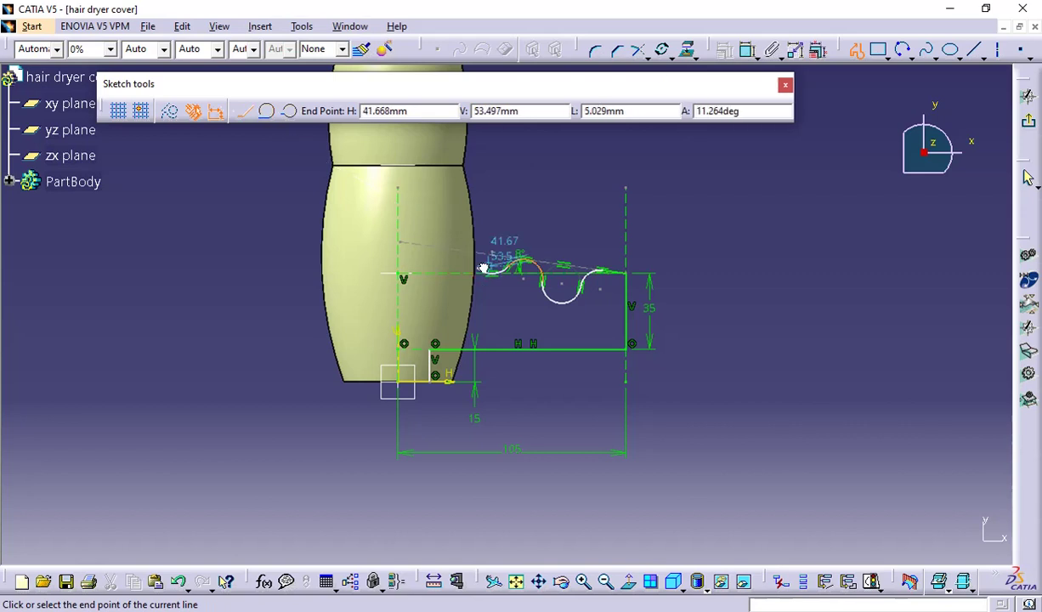
{"action": "key", "text": "ctrl+z"}
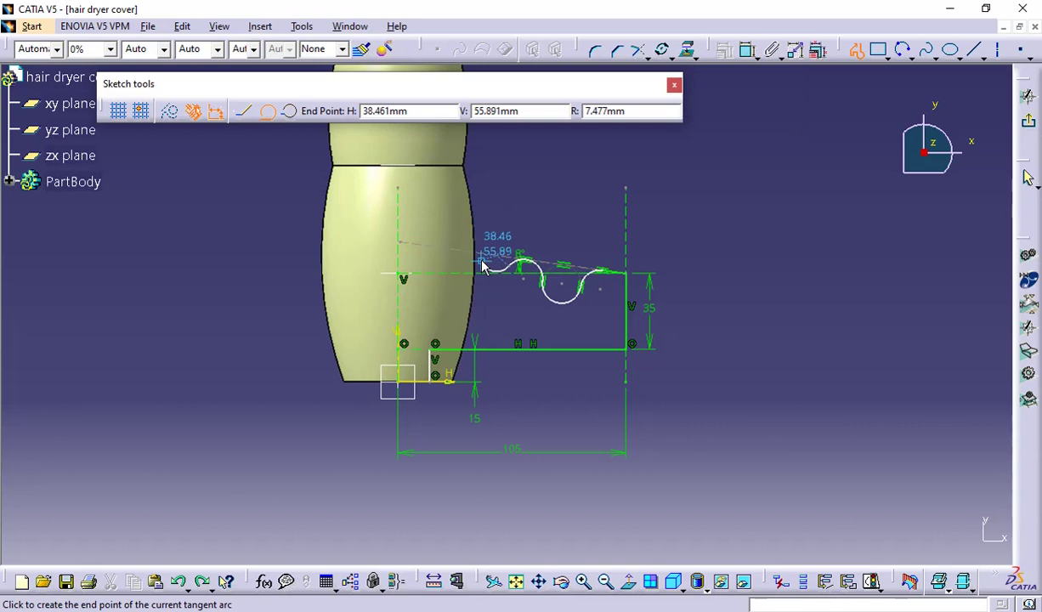
{"action": "left_click", "coordinate": [483, 269]}
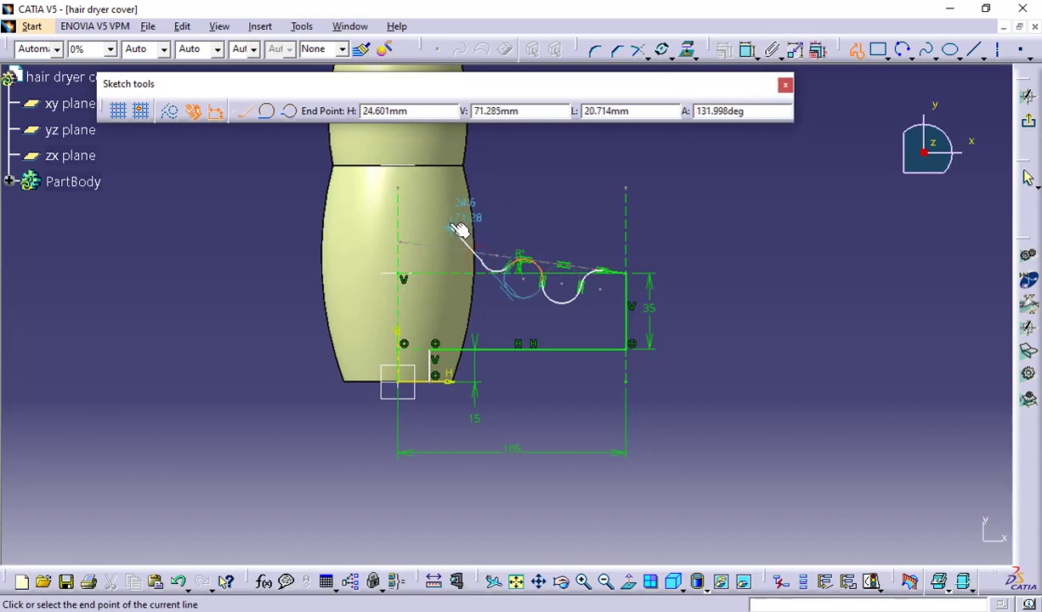
{"action": "left_click", "coordinate": [266, 118]}
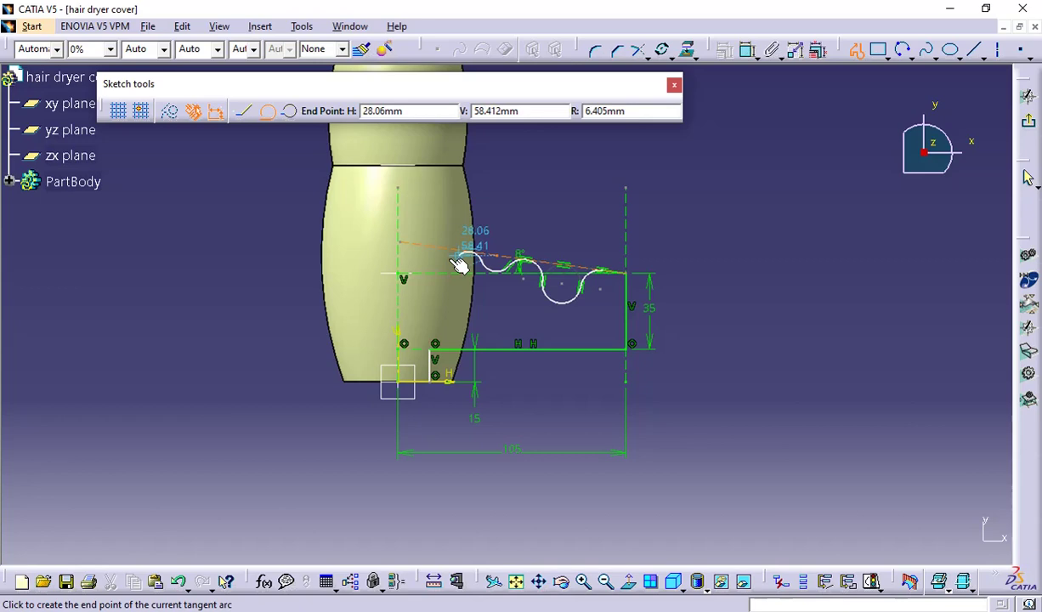
{"action": "left_click", "coordinate": [458, 255]}
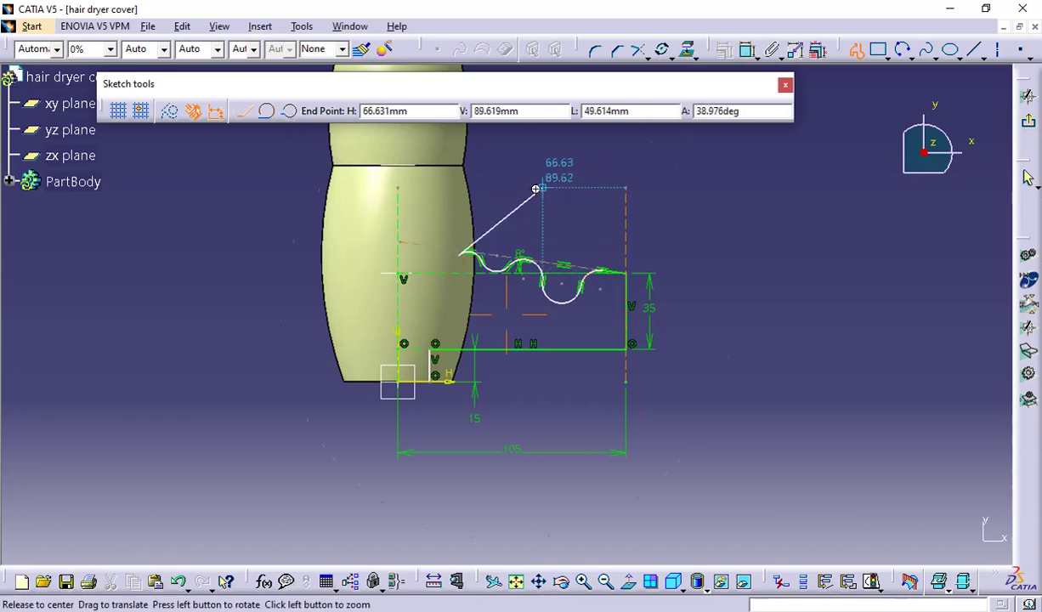
{"action": "middle_click_drag", "start_coordinate": [535, 189], "coordinate": [578, 89]}
{"action": "middle_click_drag", "start_coordinate": [638, 293], "coordinate": [615, 285]}
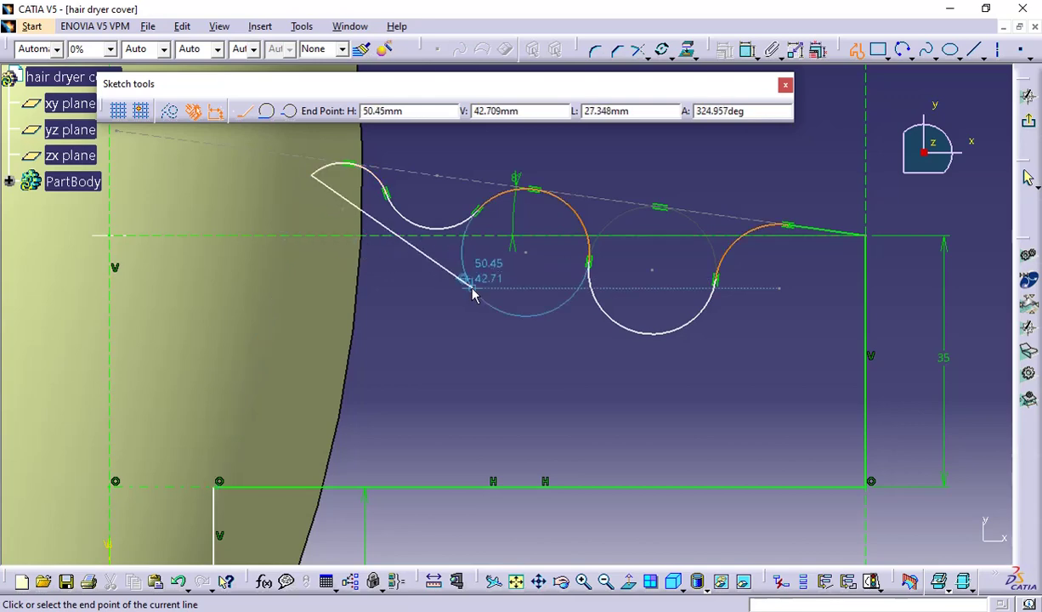
{"action": "middle_click_drag", "start_coordinate": [477, 290], "coordinate": [502, 357], "text": "ctrl"}
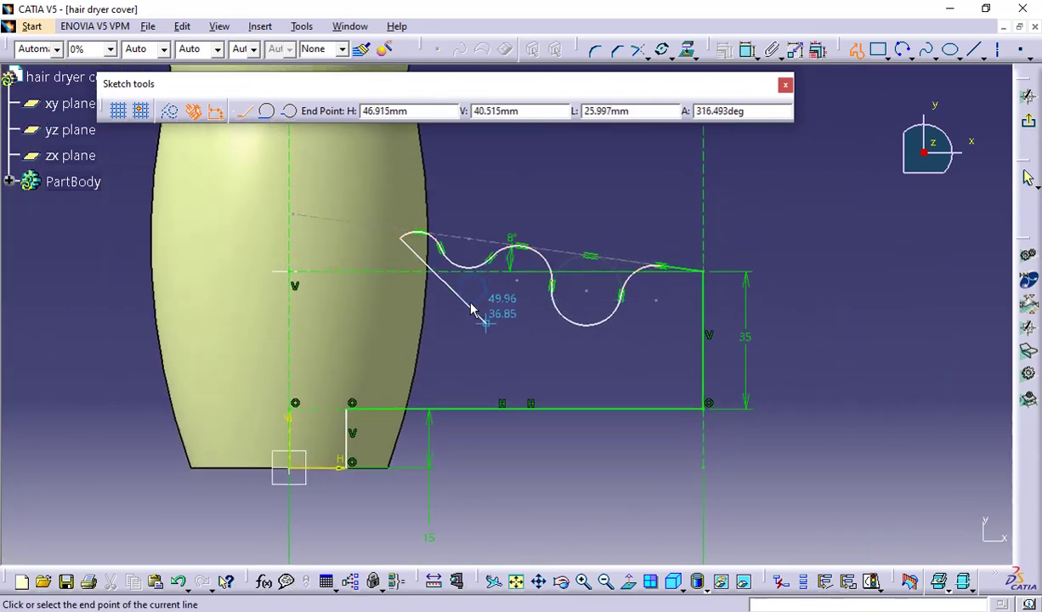
{"action": "left_click", "coordinate": [856, 51]}
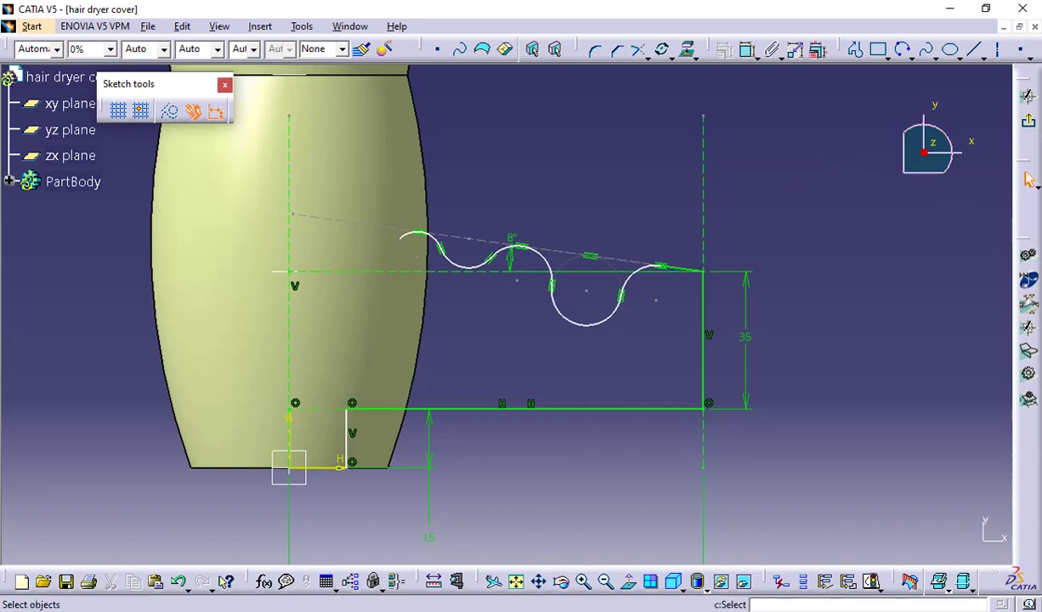
Round the corner between the short vertical line and the lower horizontal line with a radius of about 13.5 mm
{"action": "left_click", "coordinate": [595, 50]}
{"action": "key", "text": "Escape"}
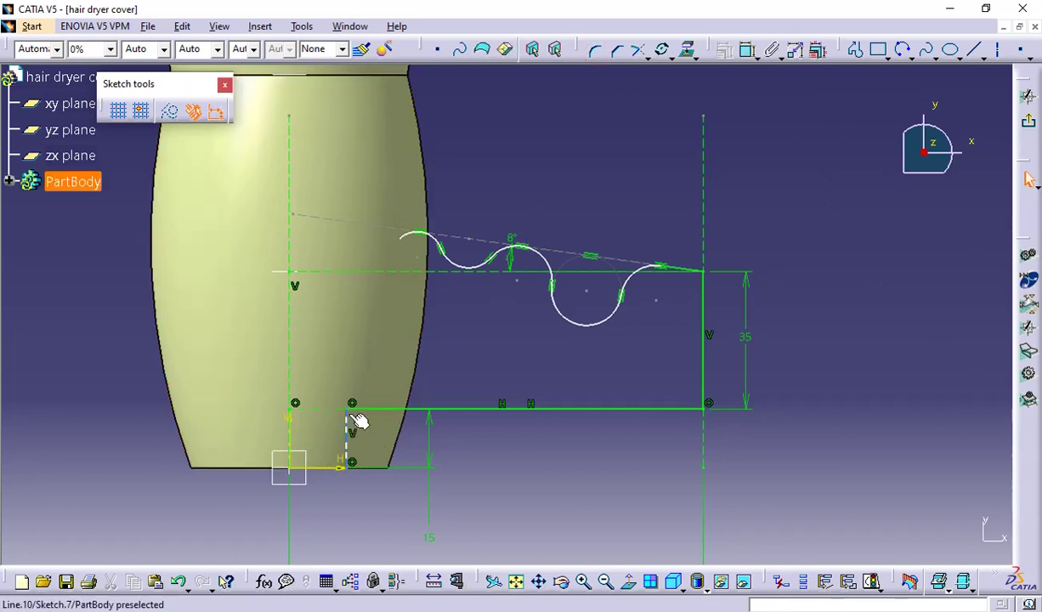
{"action": "left_click", "coordinate": [349, 429]}
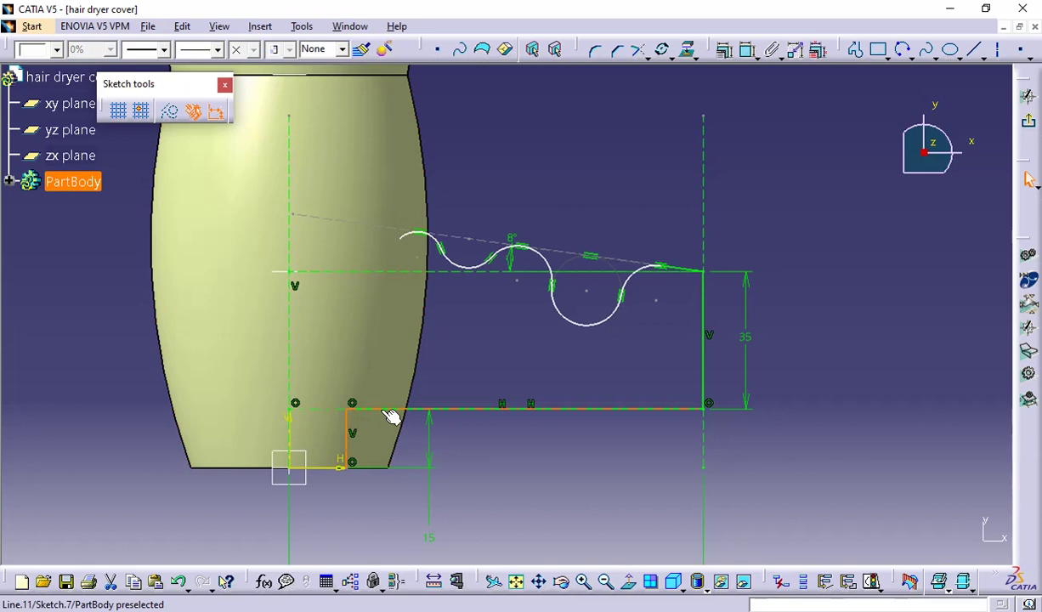
{"action": "left_click", "coordinate": [389, 414]}
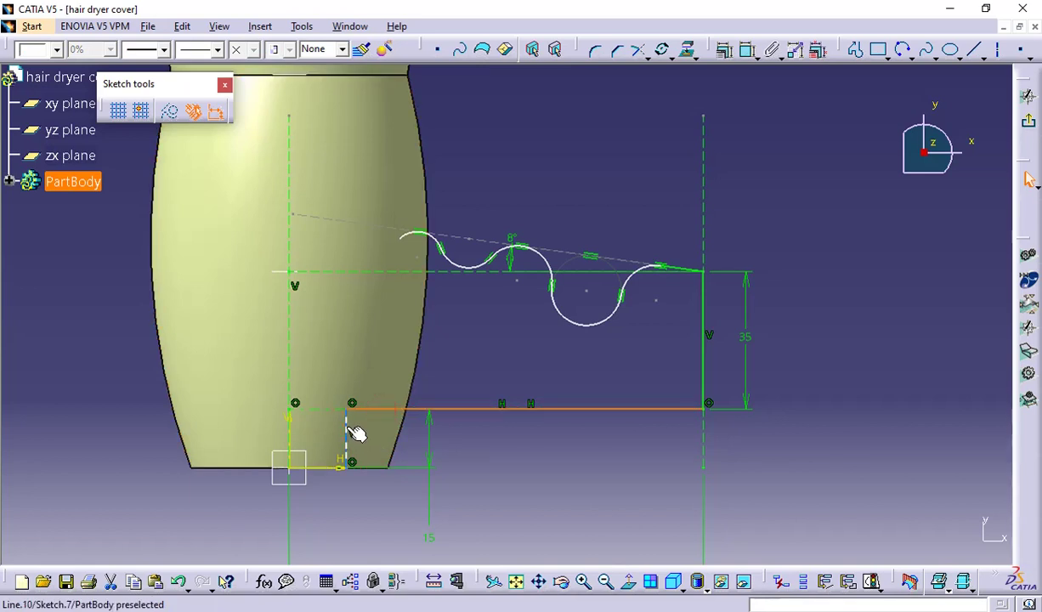
{"action": "left_click", "coordinate": [593, 49]}
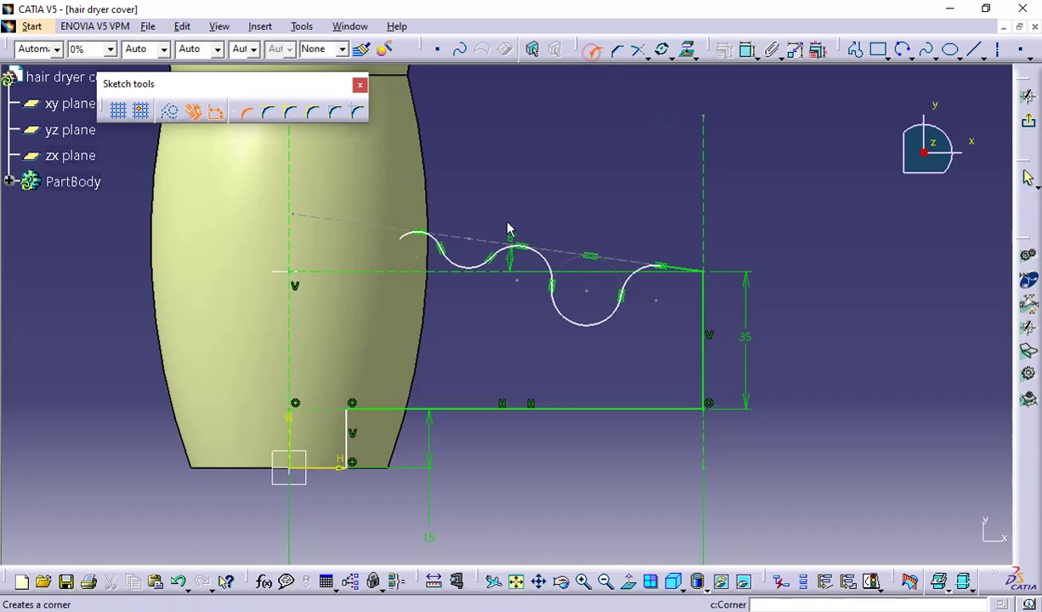
{"action": "left_click", "coordinate": [367, 413]}
{"action": "left_click", "coordinate": [351, 424]}
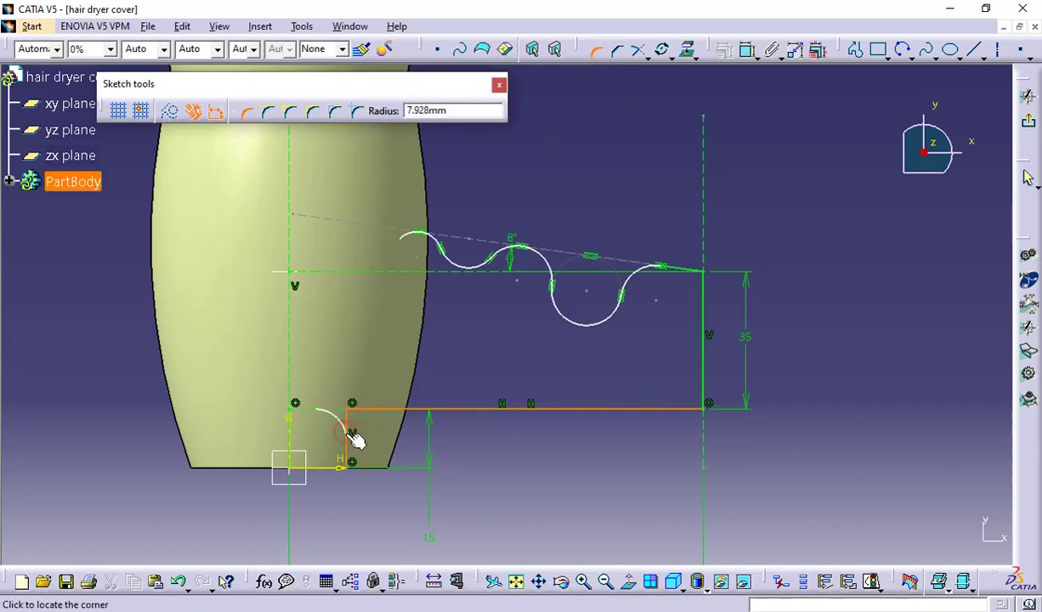
{"action": "left_click", "coordinate": [368, 435]}
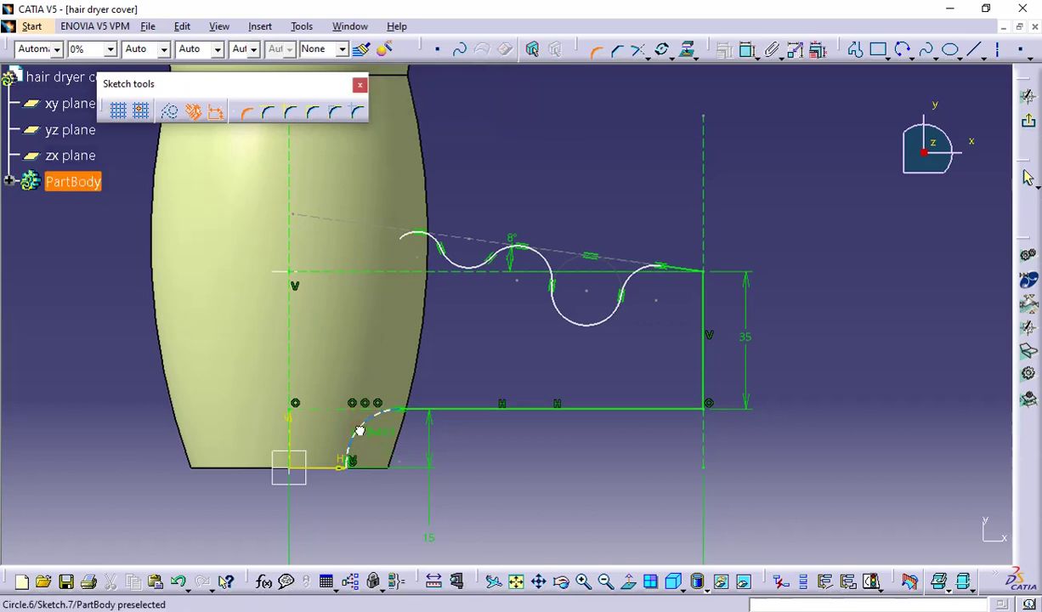
Set the radius of the lower corner to 12 mm
{"action": "double_click", "coordinate": [383, 434]}
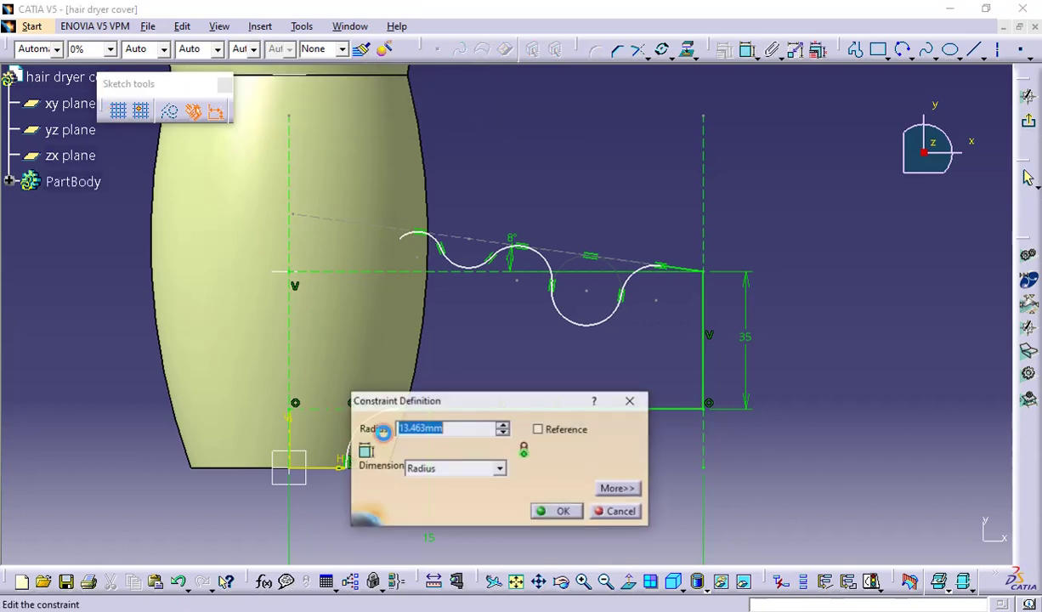
{"action": "type", "text": "12"}
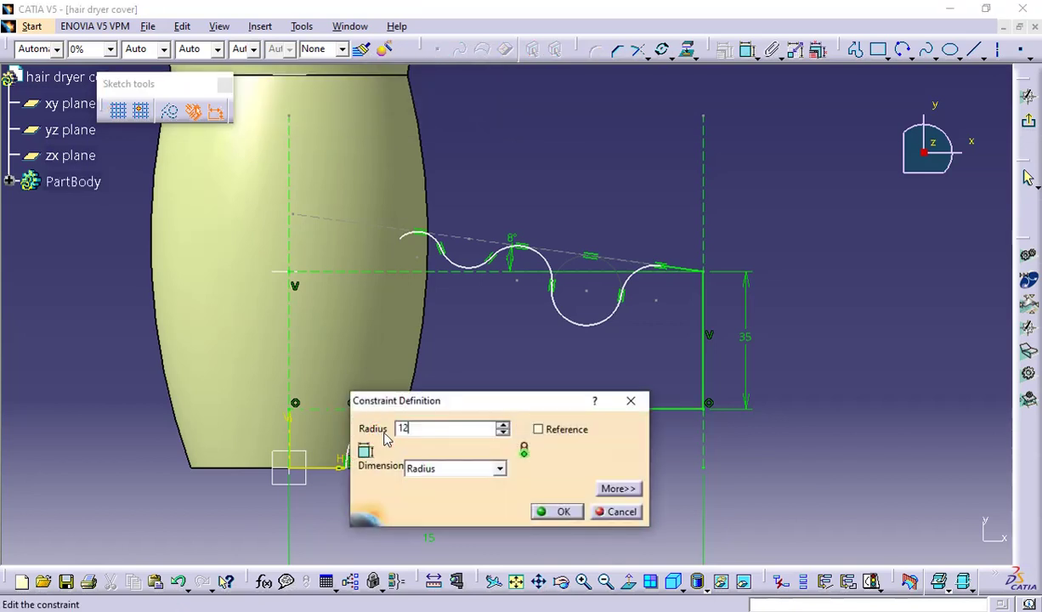
{"action": "key", "text": "Return"}
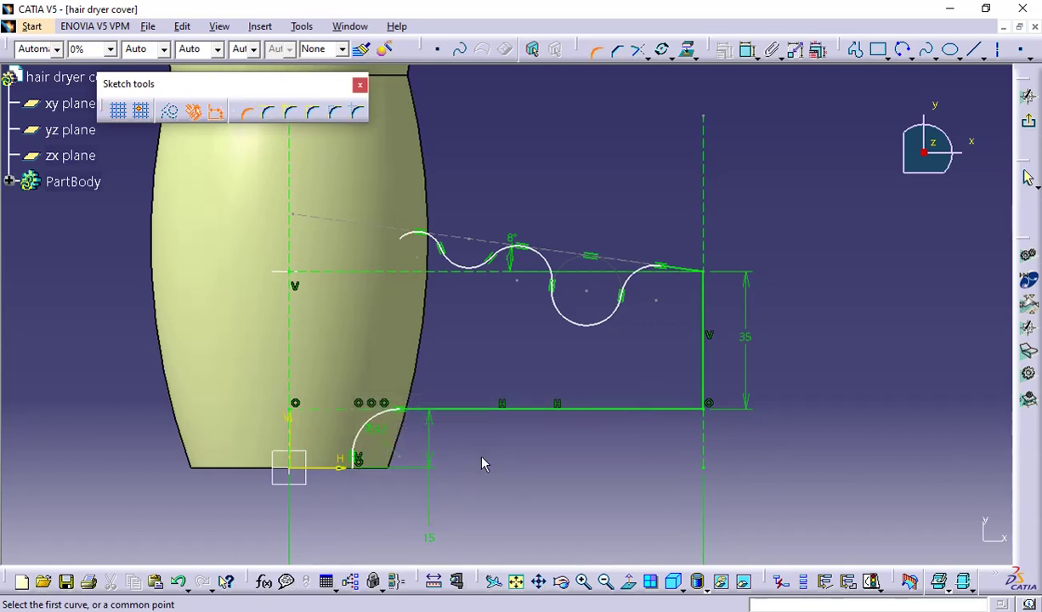
Round the corner between the long horizontal line and the handle's vertical end line with a radius of 8 mm
{"action": "left_click", "coordinate": [682, 410]}
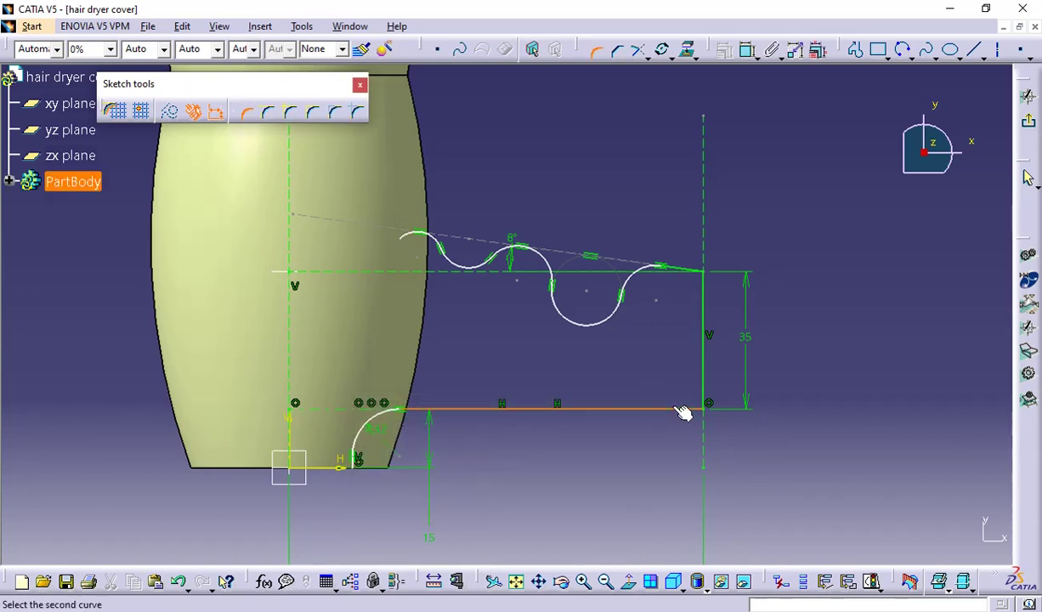
{"action": "left_click", "coordinate": [703, 391]}
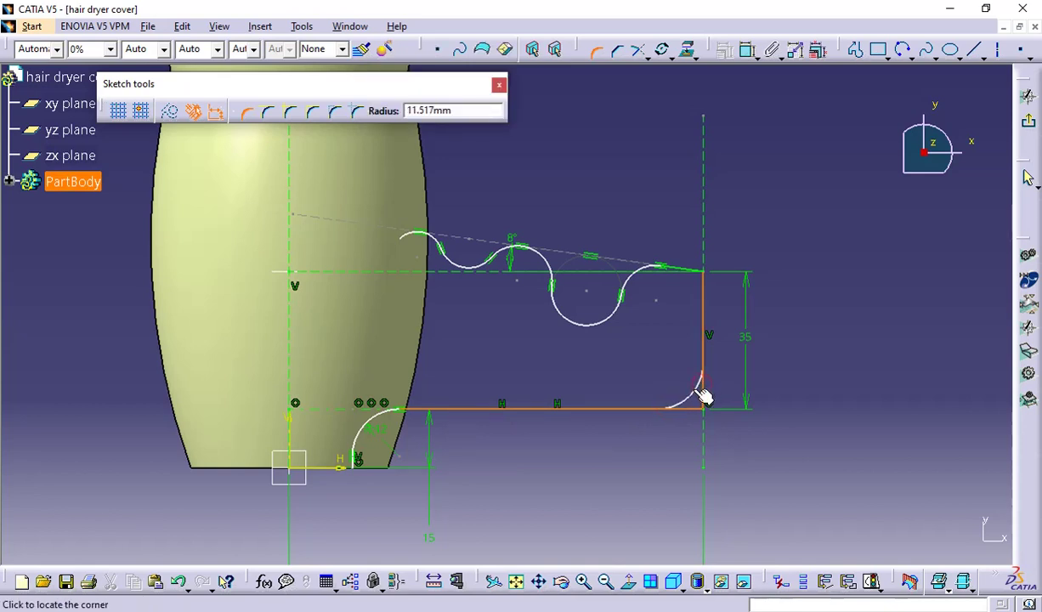
{"action": "left_click", "coordinate": [693, 389]}
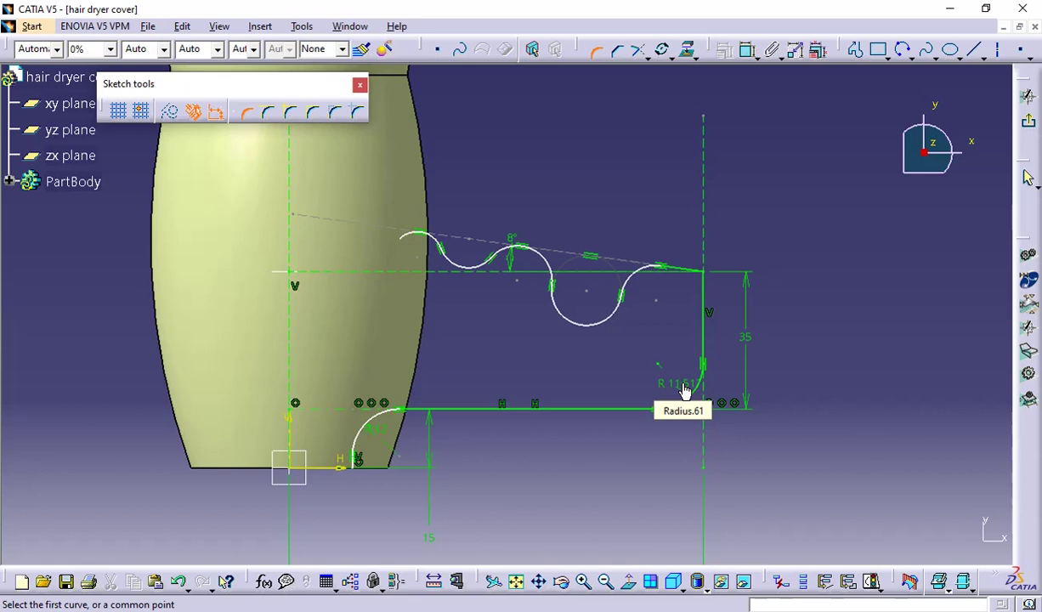
{"action": "double_click", "coordinate": [685, 391]}
{"action": "type", "text": "8"}
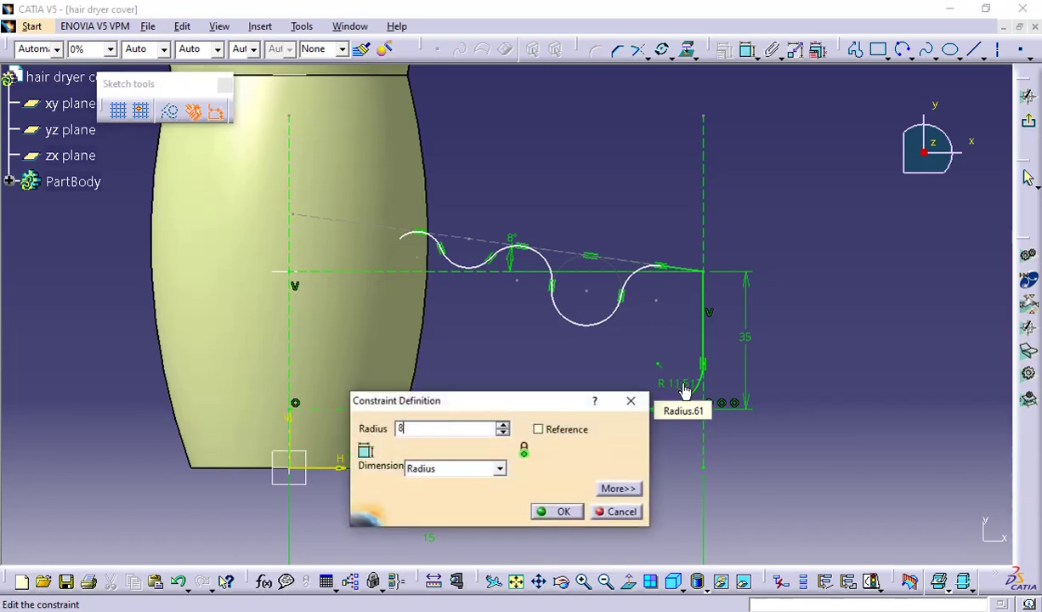
{"action": "key", "text": "Return"}
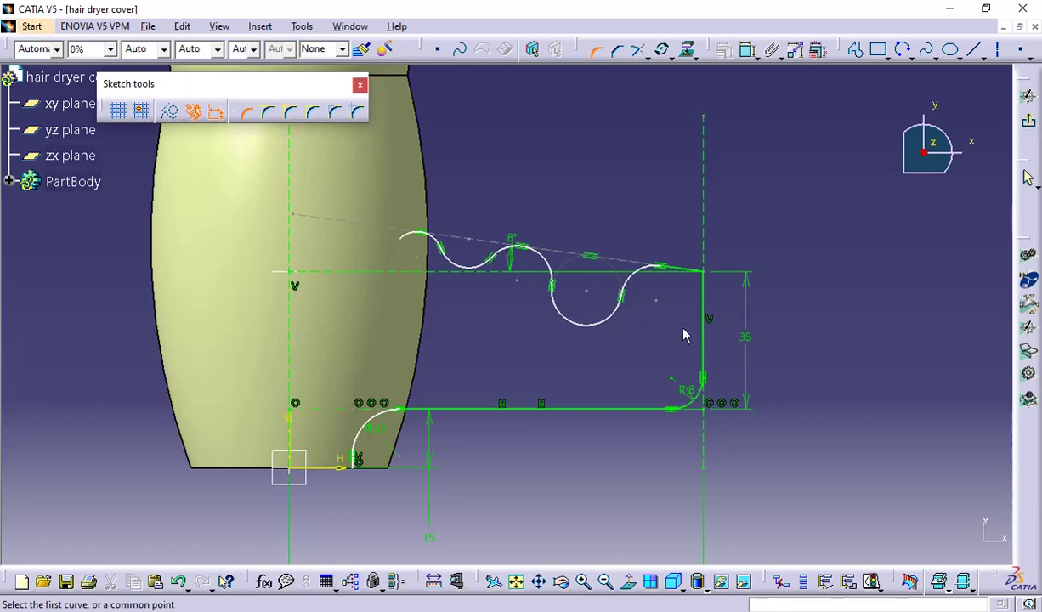
Round the corner between the handle's vertical end line and the short slanted line with a radius of 8 mm
{"action": "left_click", "coordinate": [705, 287]}
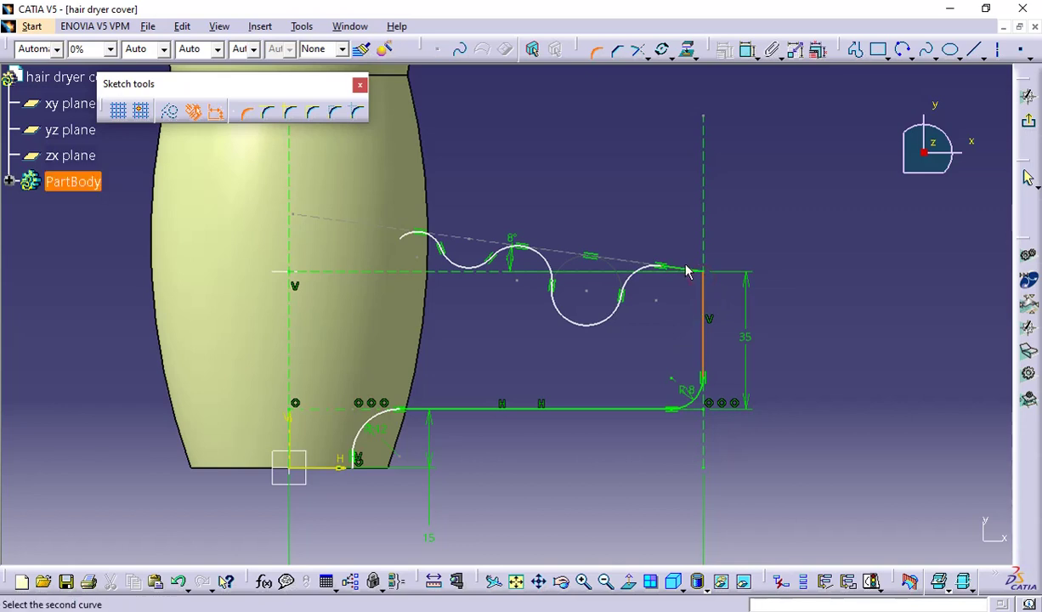
{"action": "left_click", "coordinate": [689, 271]}
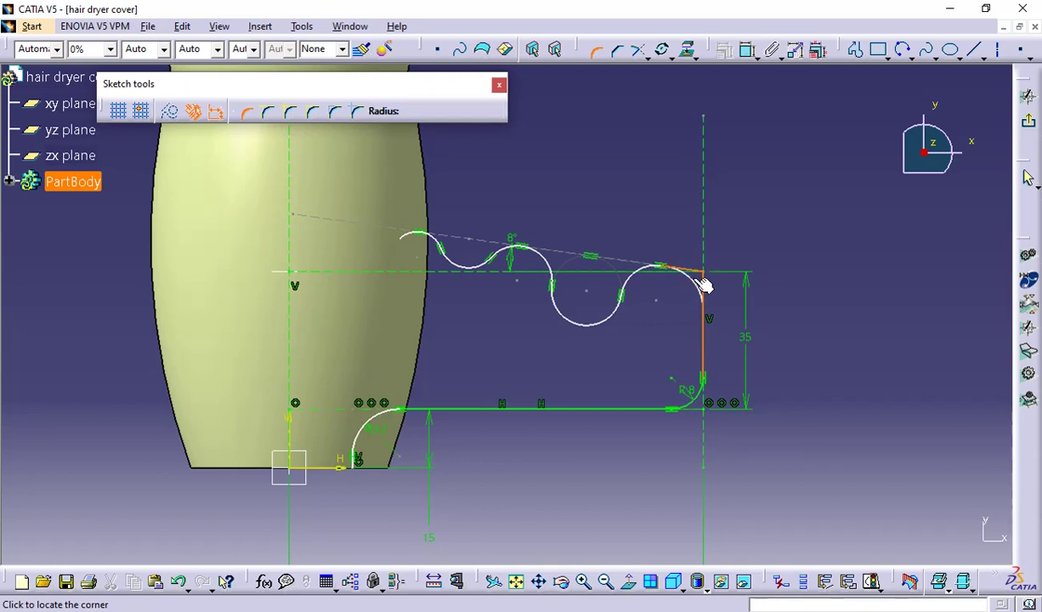
{"action": "left_click", "coordinate": [688, 279]}
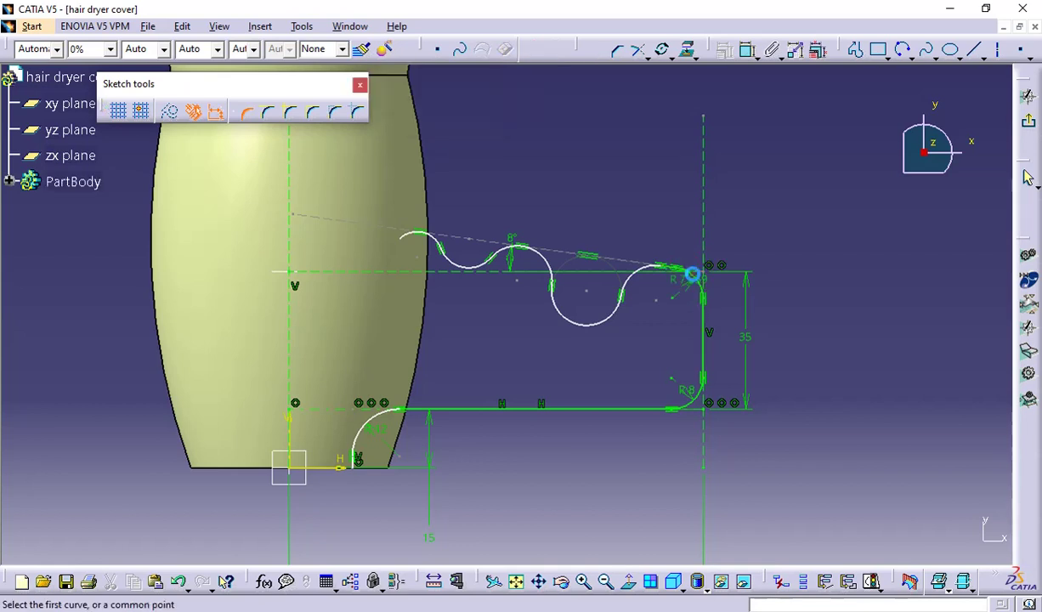
{"action": "double_click", "coordinate": [683, 281]}
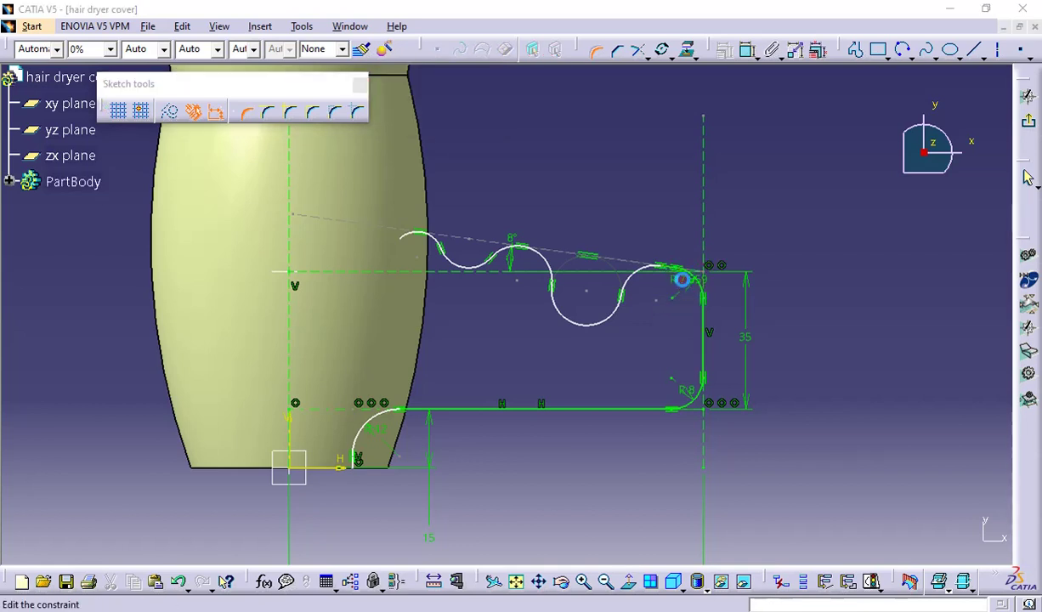
{"action": "type", "text": "8mm"}
{"action": "key", "text": "Return"}
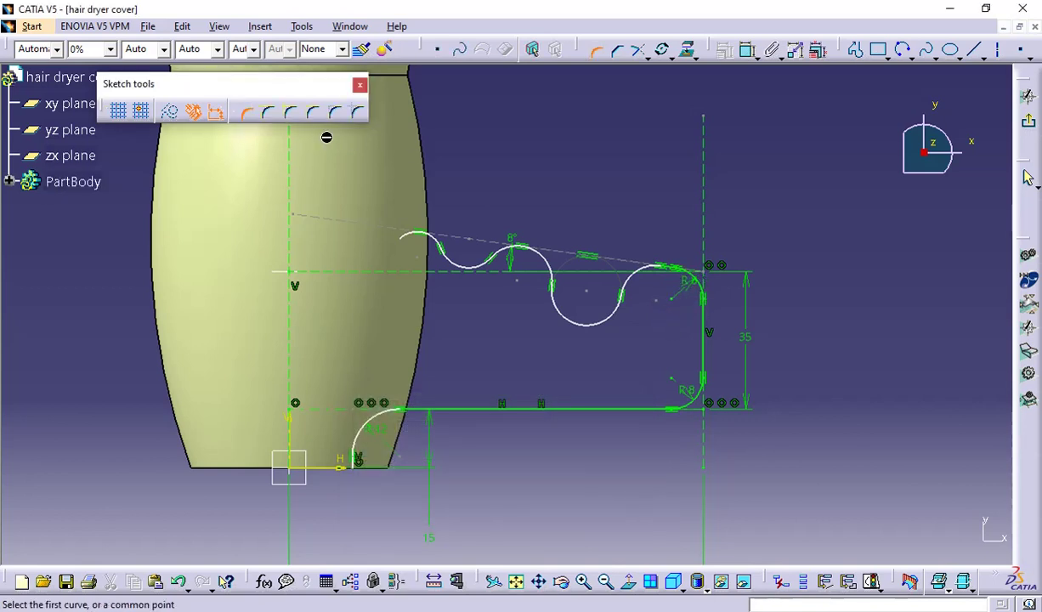
{"action": "left_click", "coordinate": [593, 49]}
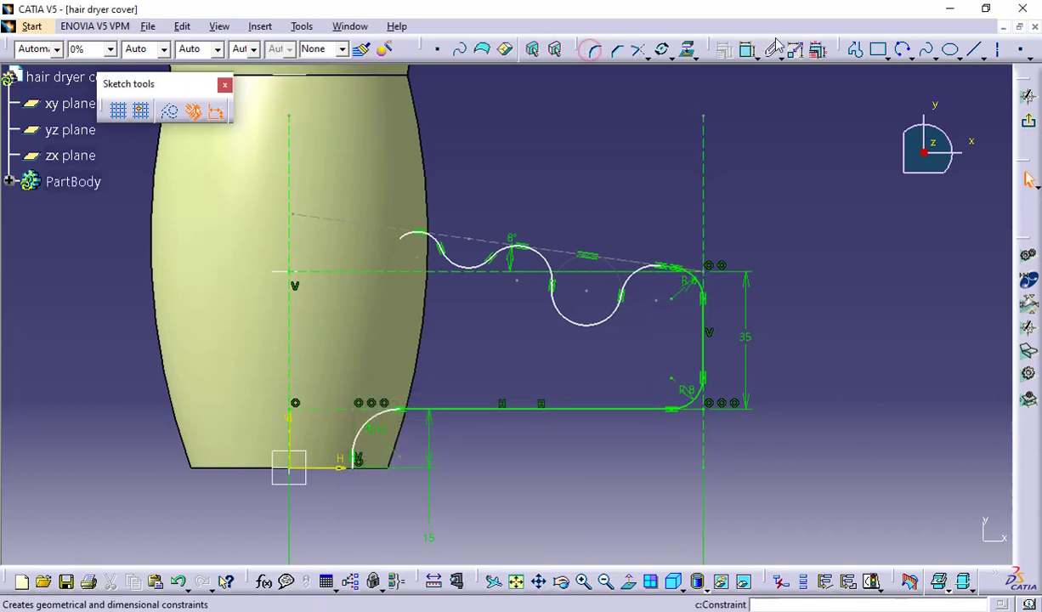
Dimension the first wave arc next to the slanted end line with a radius of 7 mm
{"action": "left_click", "coordinate": [746, 49]}
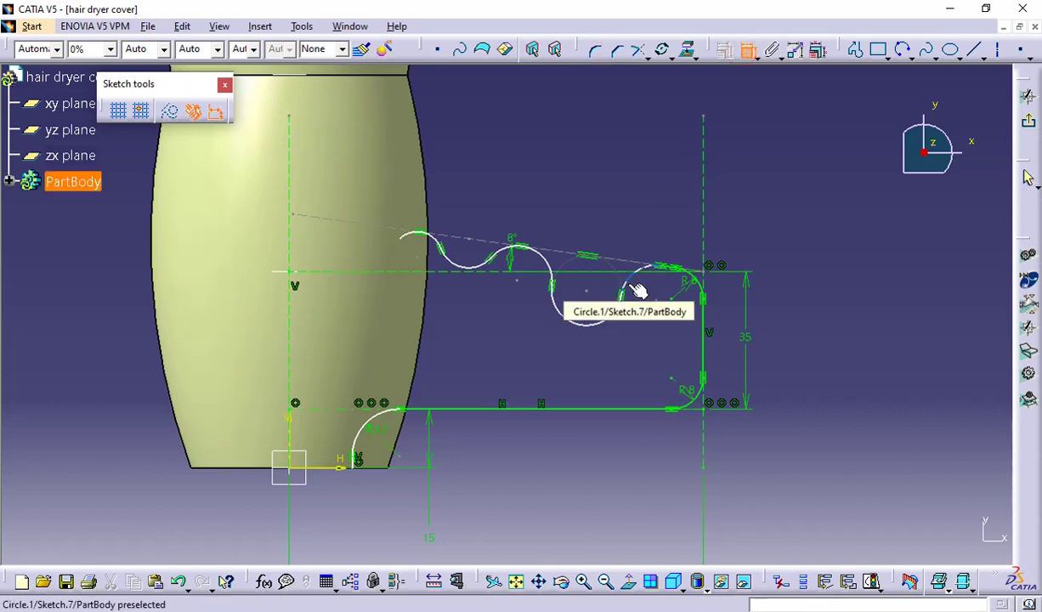
{"action": "left_click", "coordinate": [638, 290]}
{"action": "left_click", "coordinate": [632, 236]}
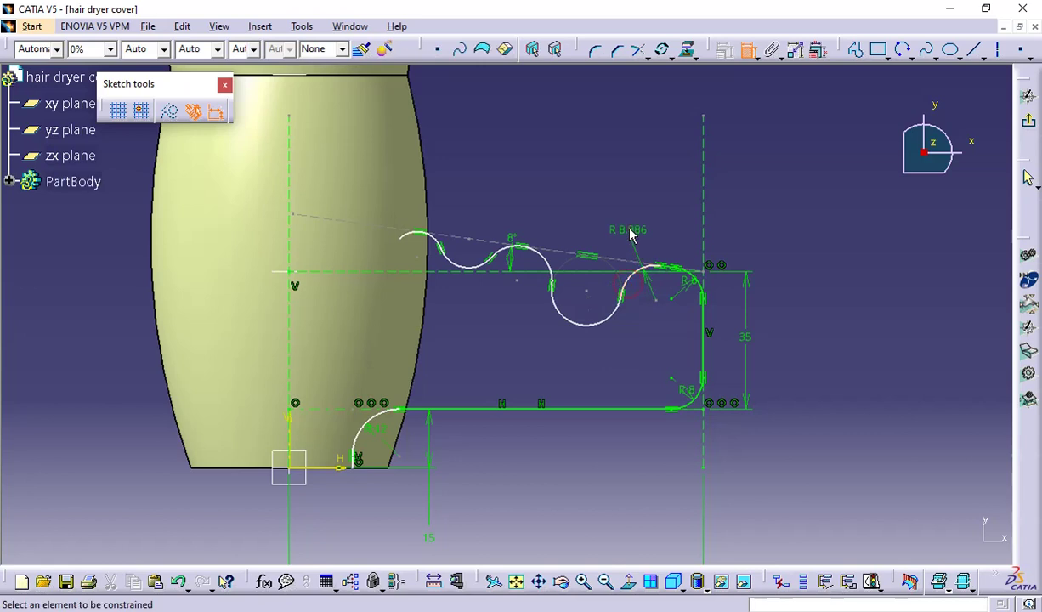
{"action": "double_click", "coordinate": [631, 234]}
{"action": "type", "text": "7"}
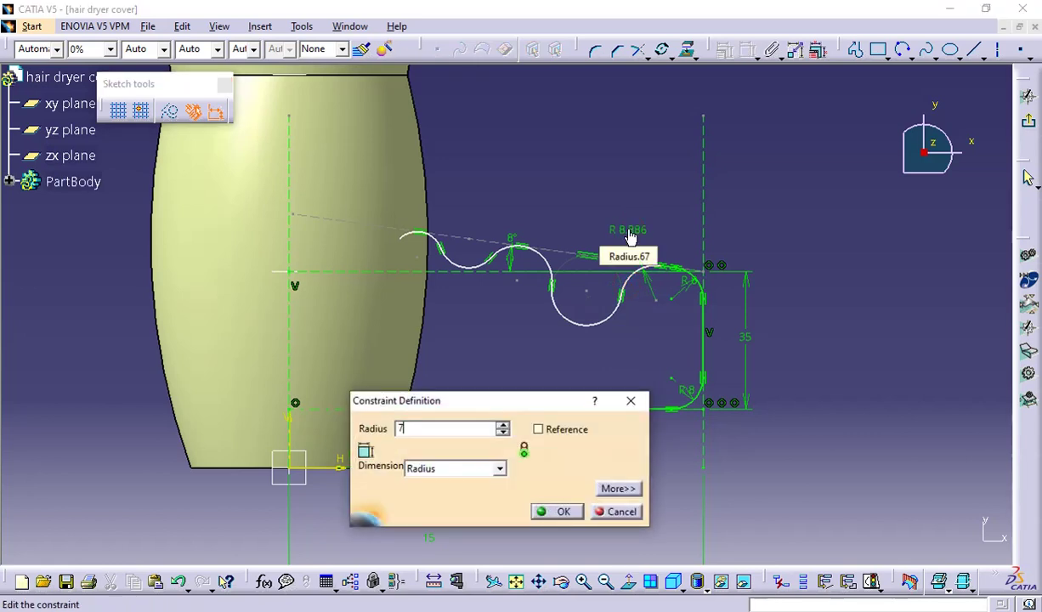
{"action": "key", "text": "Return"}
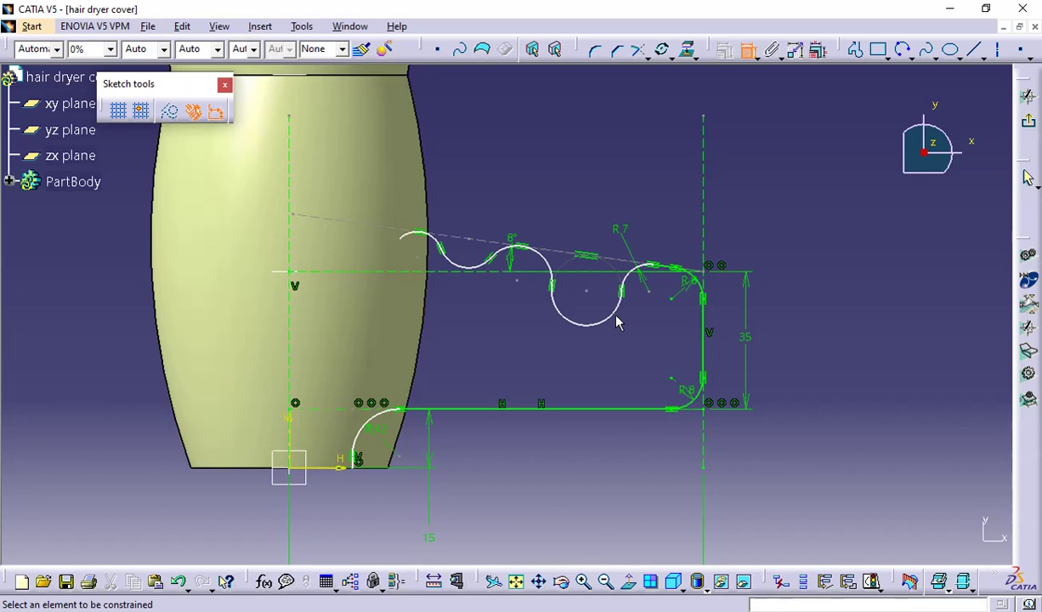
Delete the tangency and parallelism constraints marked at the middle of the dashed slanted reference line
{"action": "left_click", "coordinate": [747, 51]}
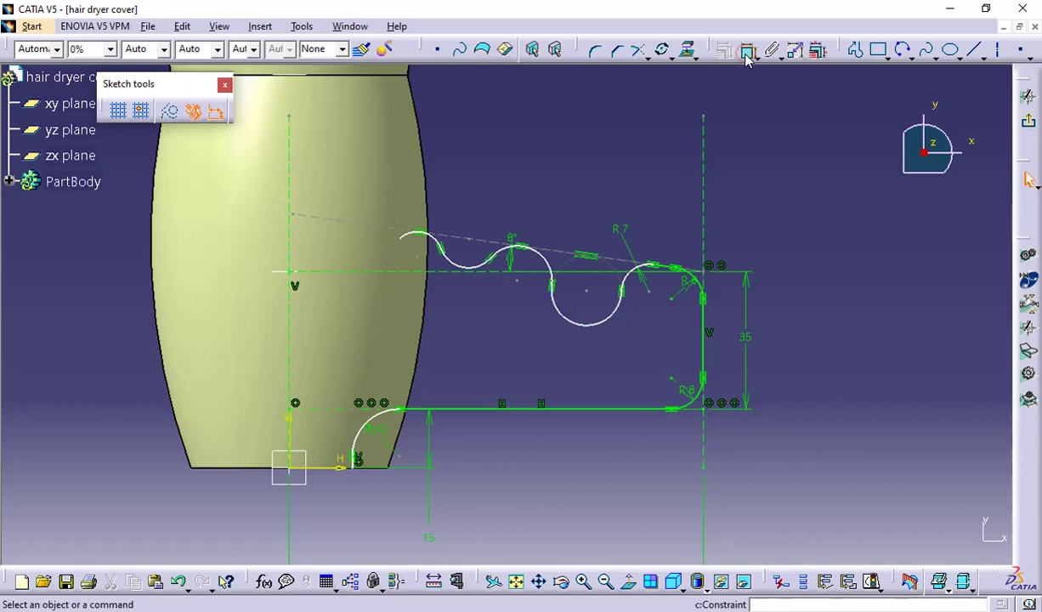
{"action": "left_click", "coordinate": [585, 257]}
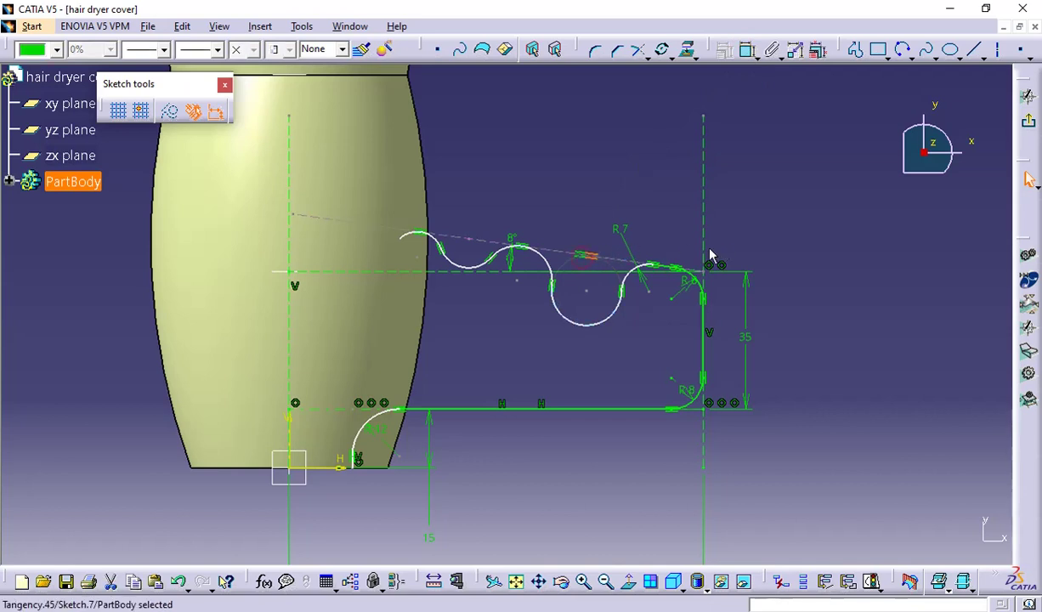
{"action": "key", "text": "Delete"}
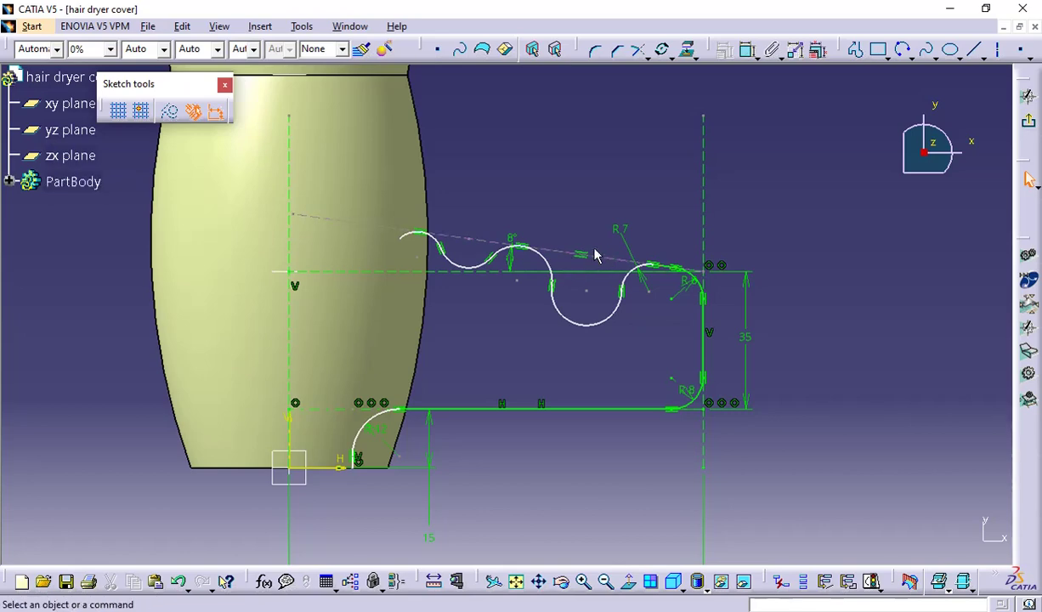
{"action": "middle_click_drag", "start_coordinate": [569, 237], "coordinate": [610, 224], "text": "ctrl"}
{"action": "left_click", "coordinate": [613, 228]}
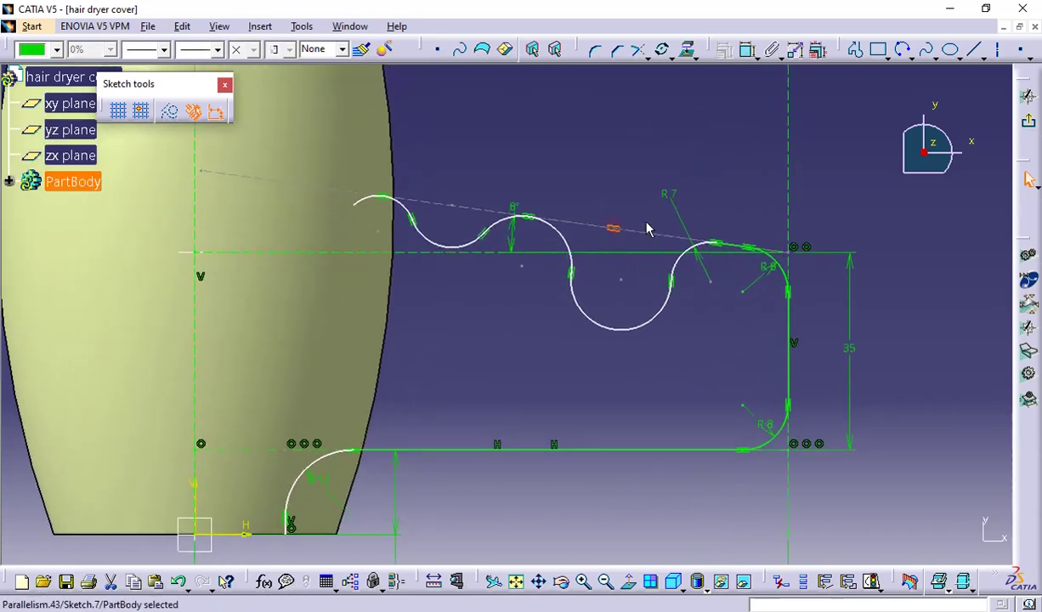
{"action": "key", "text": "Delete"}
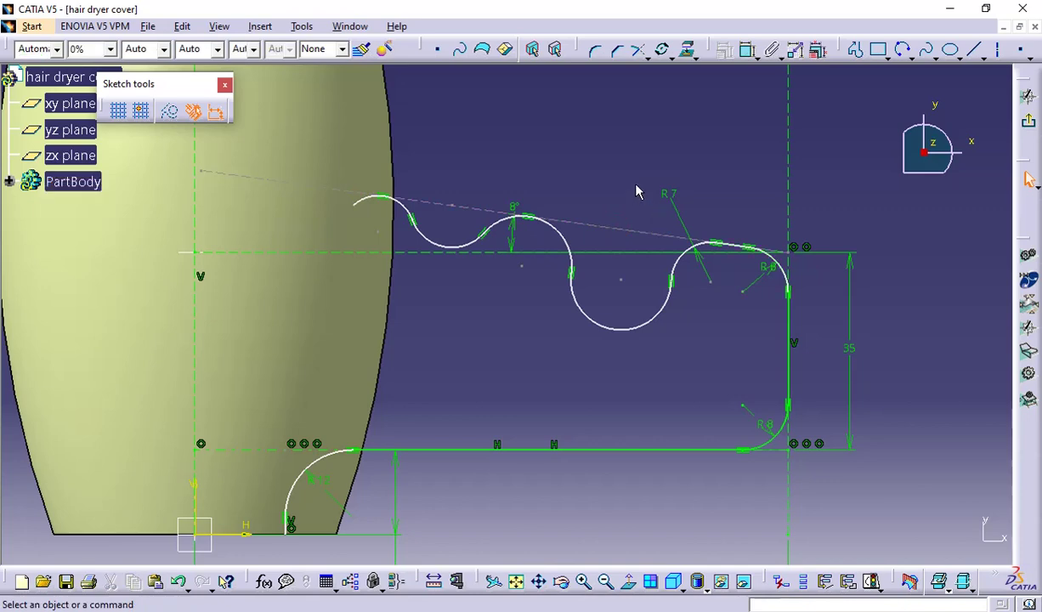
{"action": "middle_click_drag", "start_coordinate": [713, 186], "coordinate": [704, 221], "text": "ctrl"}
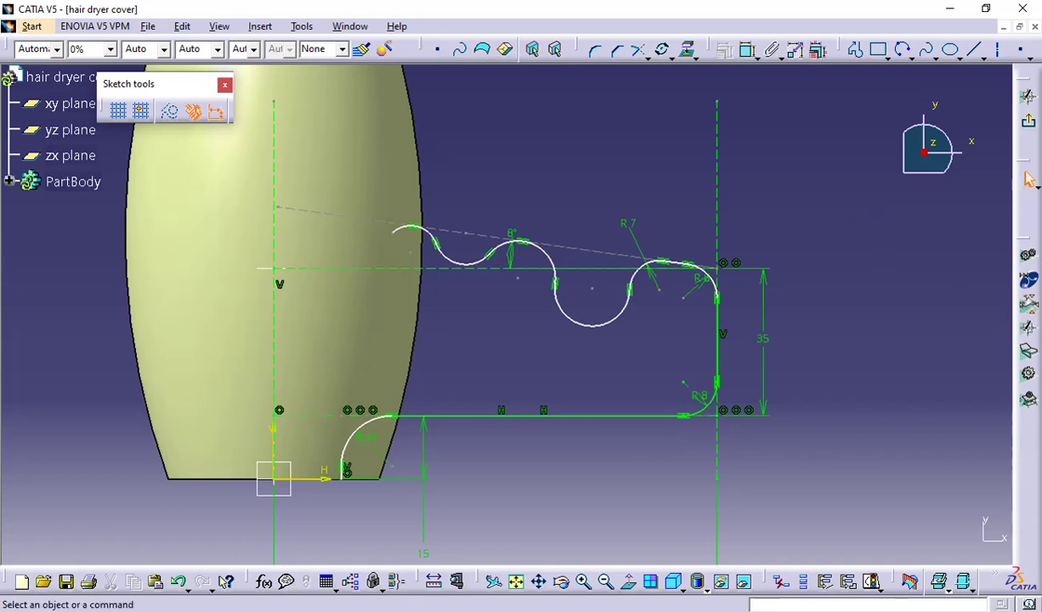
Check the drawing and dimension the second wave arc's centre 25 mm from the dashed vertical line at the handle end
{"action": "key", "text": "alt+Tab"}
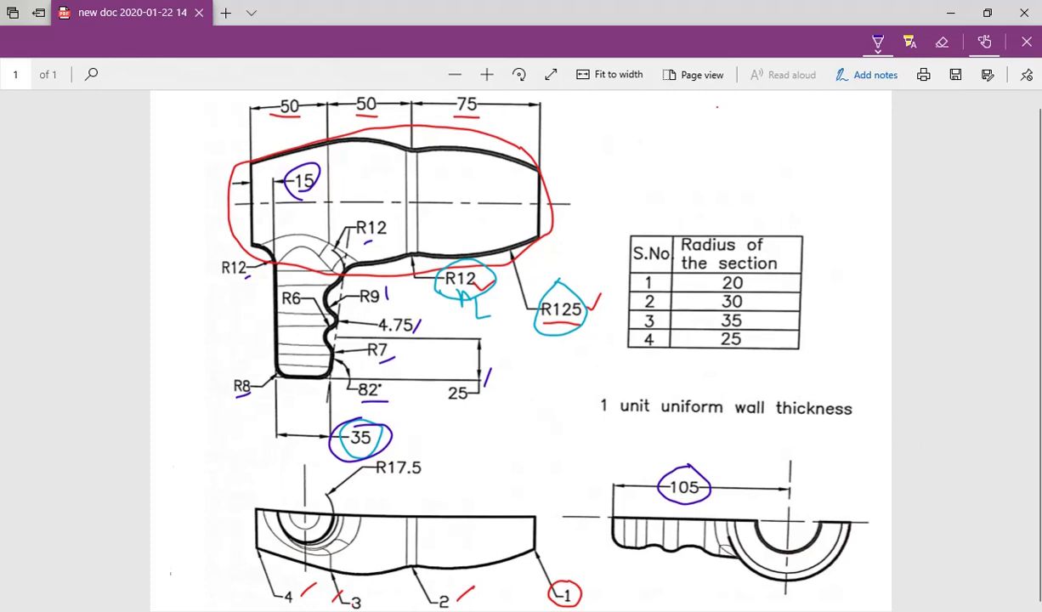
{"action": "left_click", "coordinate": [1041, 146]}
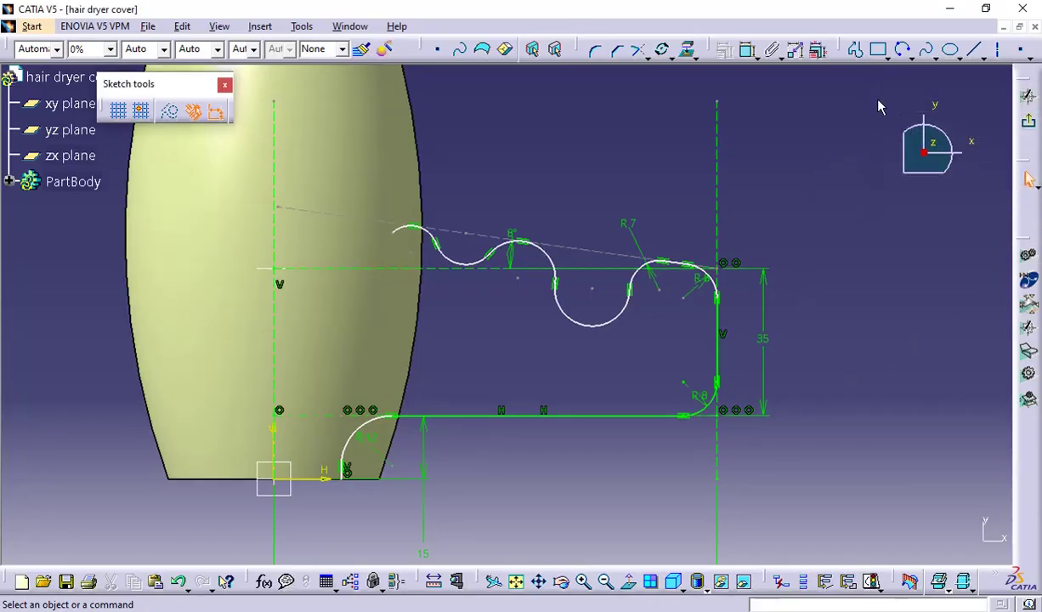
{"action": "left_click", "coordinate": [746, 52]}
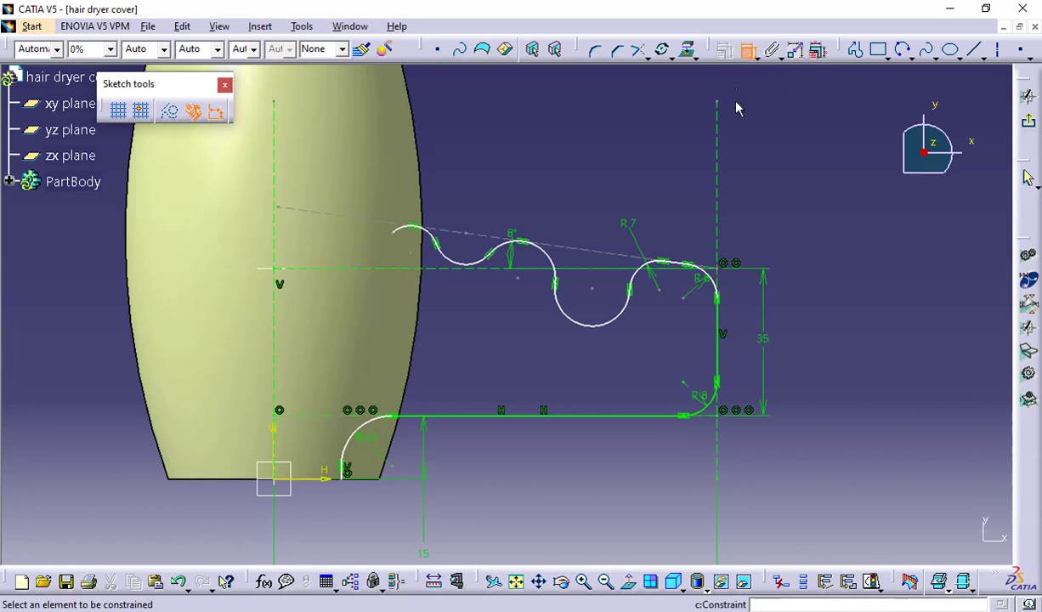
{"action": "left_click", "coordinate": [717, 170]}
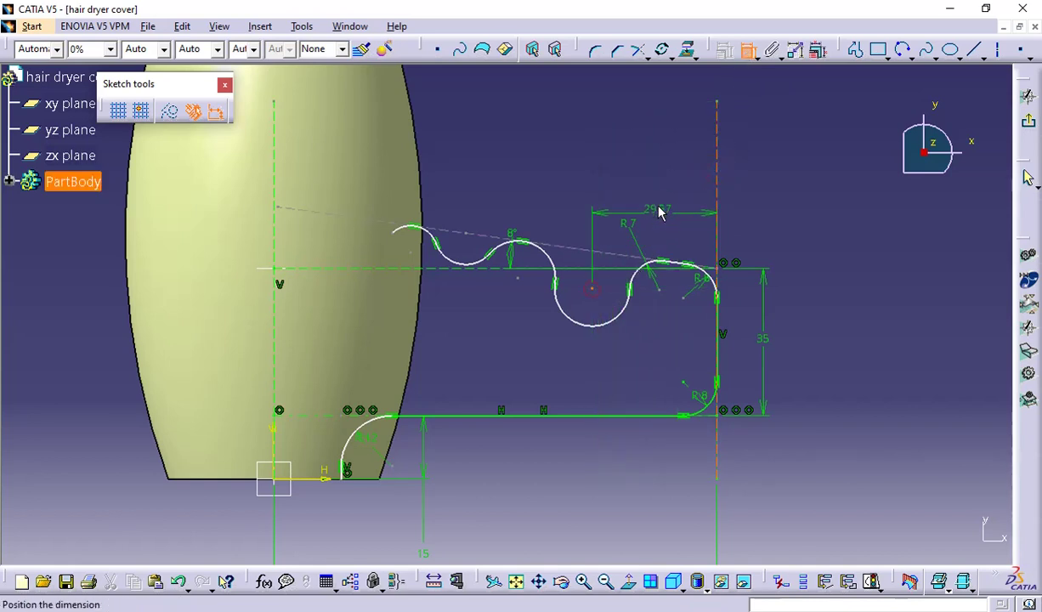
{"action": "left_click", "coordinate": [656, 186]}
{"action": "double_click", "coordinate": [660, 187]}
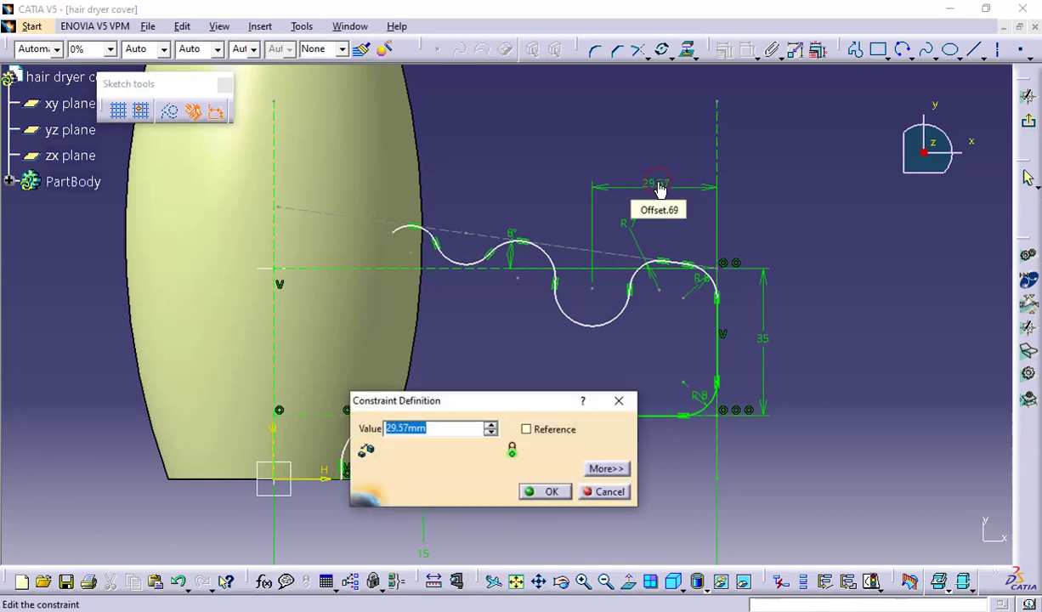
{"action": "type", "text": "25mm"}
{"action": "key", "text": "Return"}
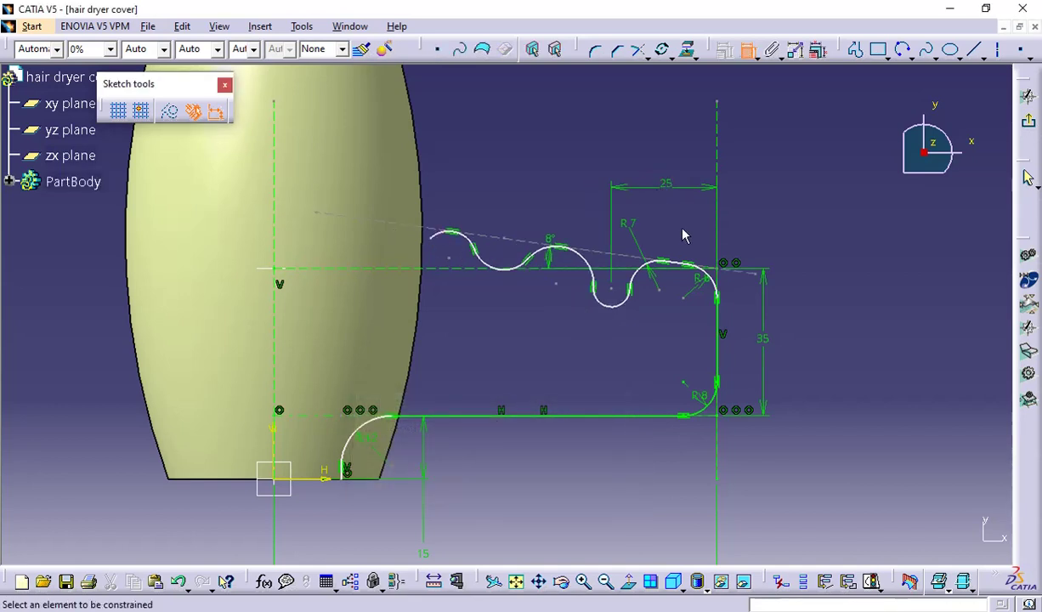
Dimension the second wave arc, the downward-bulging one, with a radius of 6 mm
{"action": "left_click", "coordinate": [629, 308]}
{"action": "left_click", "coordinate": [636, 323]}
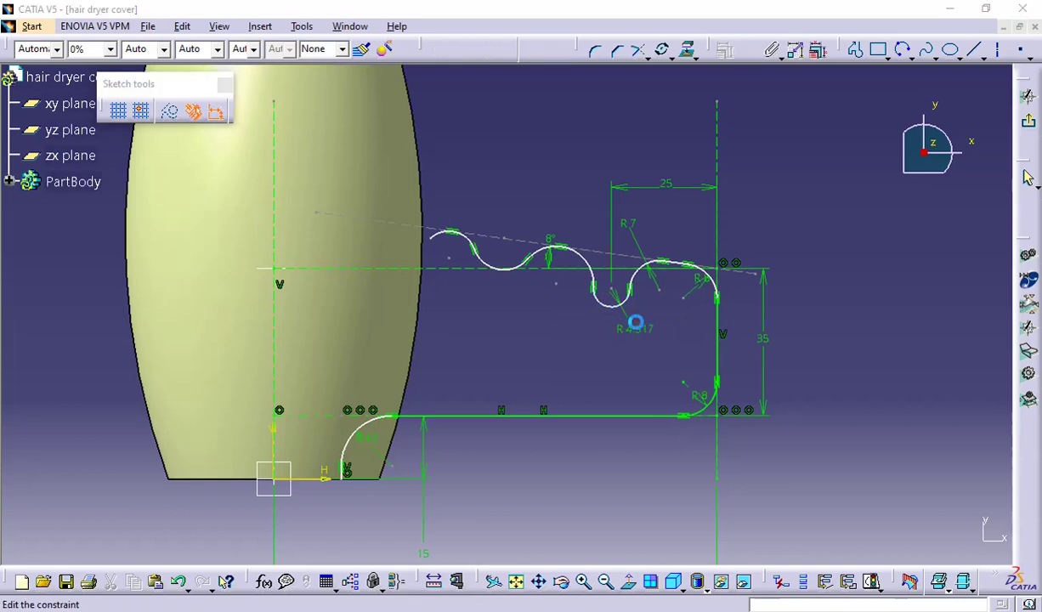
{"action": "double_click", "coordinate": [636, 323]}
{"action": "type", "text": "8"}
{"action": "key", "text": "Return"}
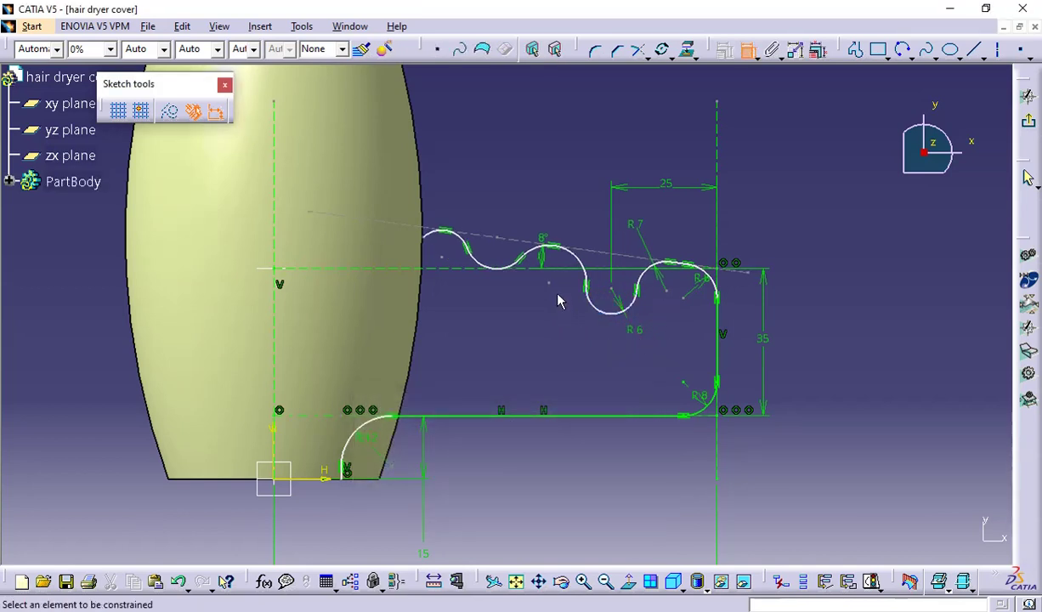
Dimension the third wave arc, the upward-bulging one beside the 6 mm arc, with a radius of 4.75 mm
{"action": "left_click", "coordinate": [593, 268]}
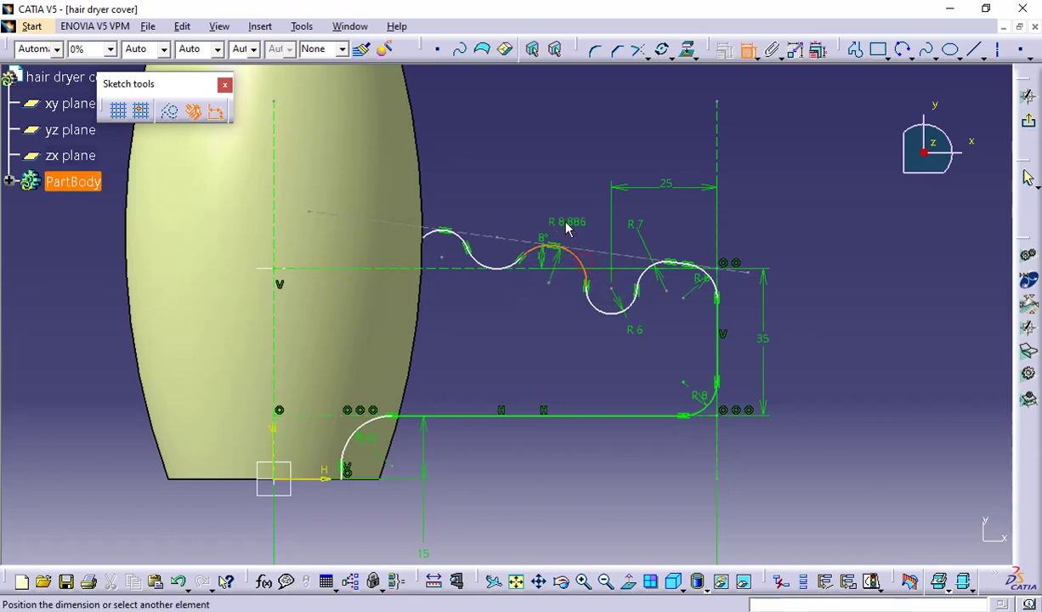
{"action": "left_click", "coordinate": [566, 228]}
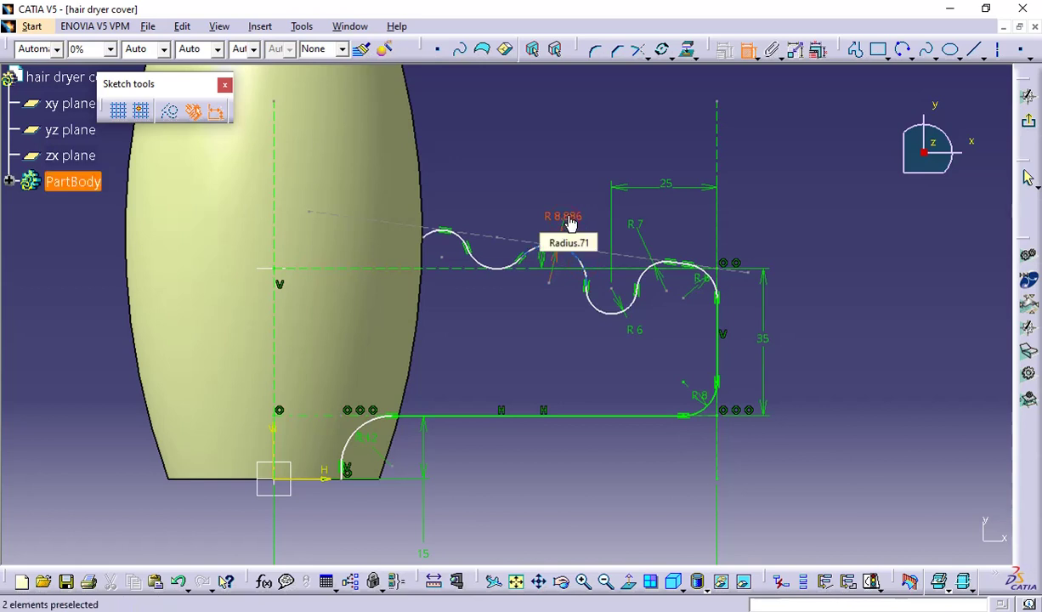
{"action": "double_click", "coordinate": [568, 216]}
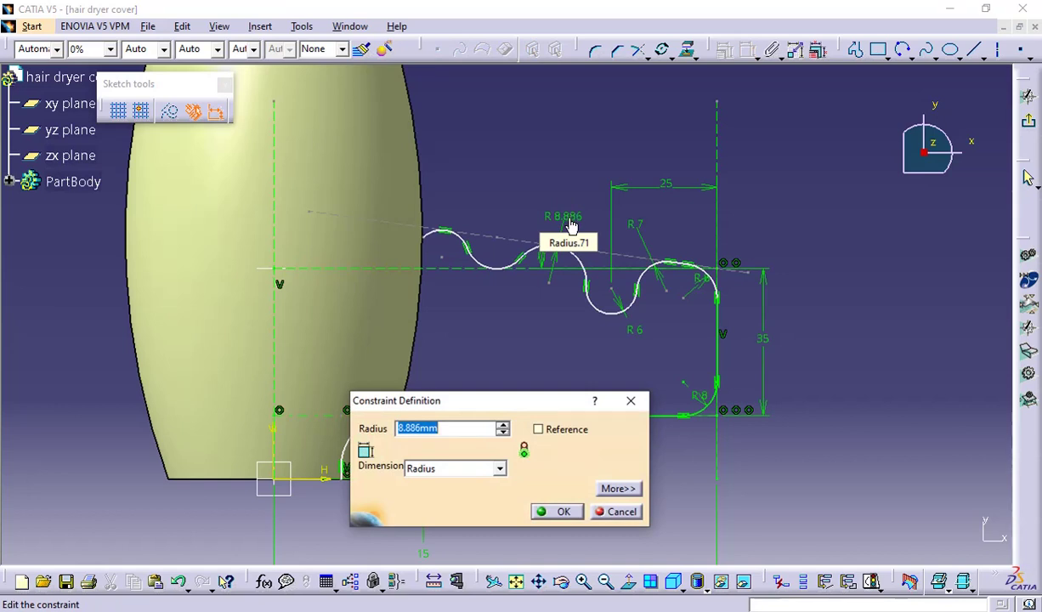
{"action": "type", "text": "4,75"}
{"action": "key", "text": "Return"}
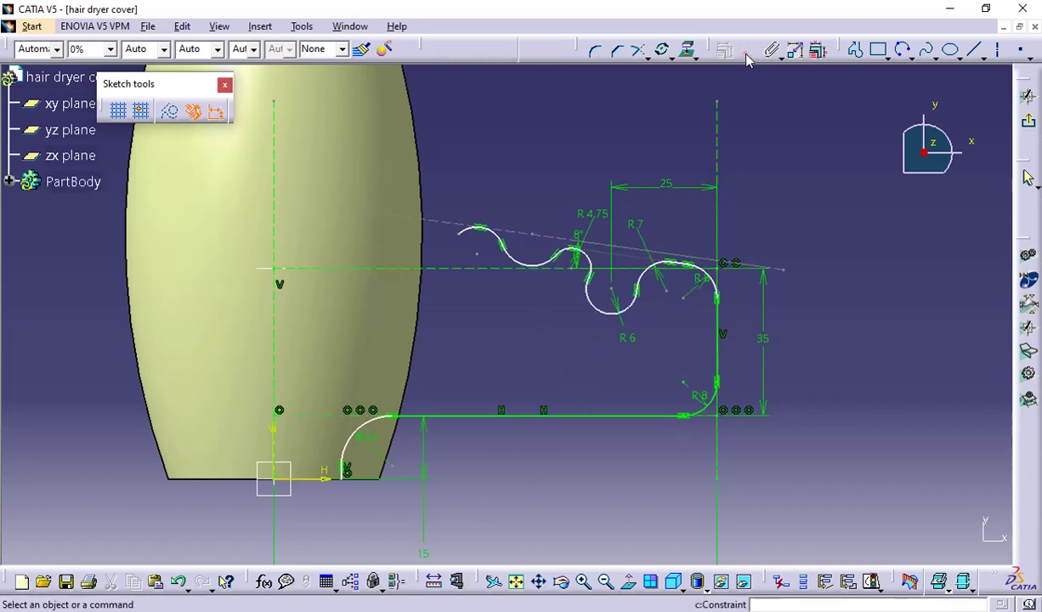
Delete the tangency constraint marked at the crest of the upward-bulging 4.75 mm wave arc
{"action": "mouse_move", "coordinate": [539, 362]}
{"action": "middle_mouse_down"}
{"action": "mouse_move", "coordinate": [553, 303]}
{"action": "mouse_move", "coordinate": [588, 256]}
{"action": "mouse_move", "coordinate": [553, 338]}
{"action": "middle_mouse_up"}
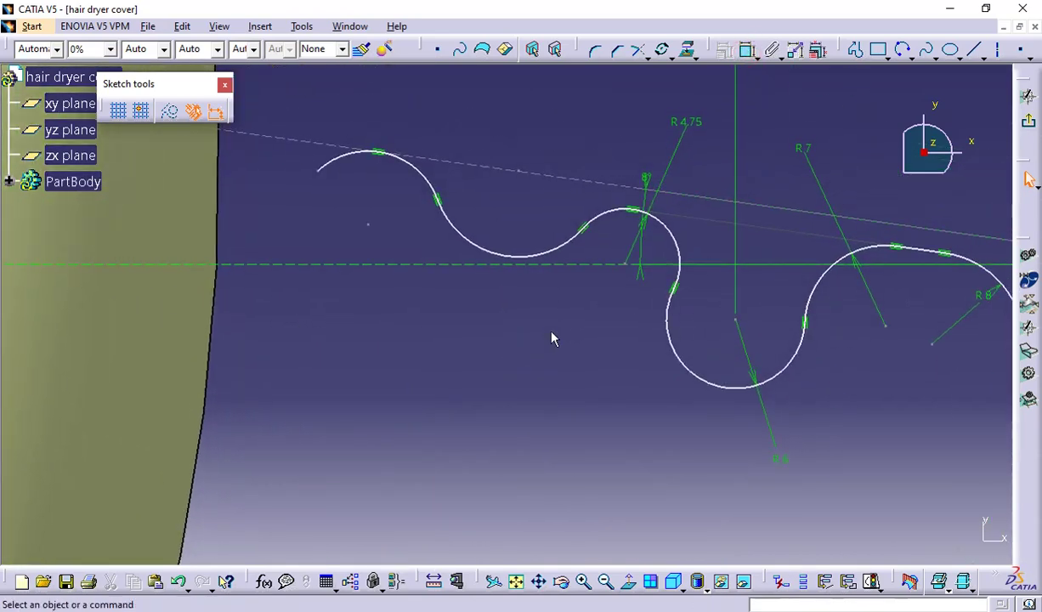
{"action": "left_click", "coordinate": [632, 211]}
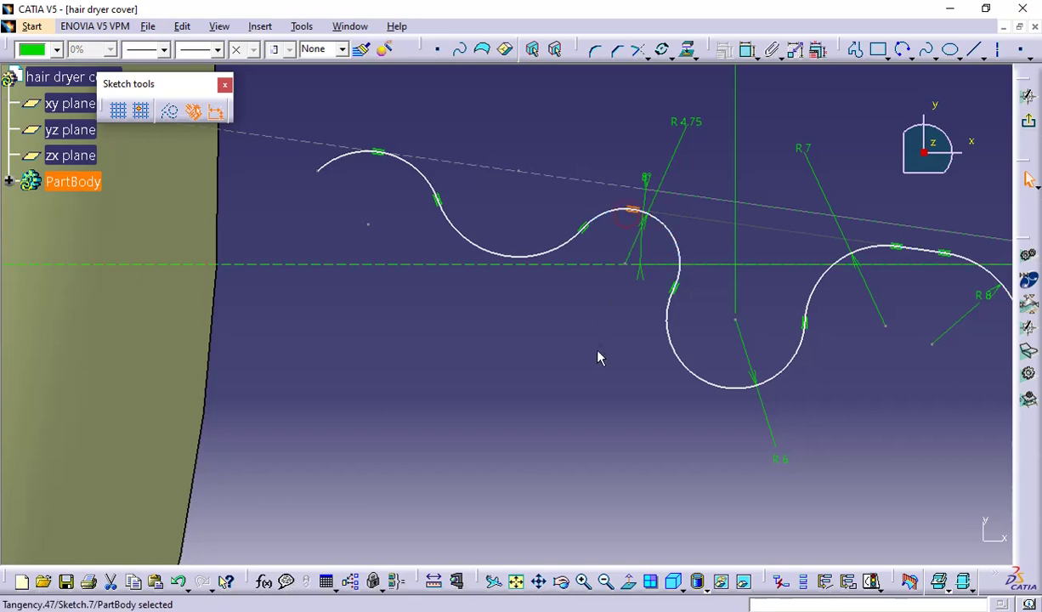
{"action": "key", "text": "Delete"}
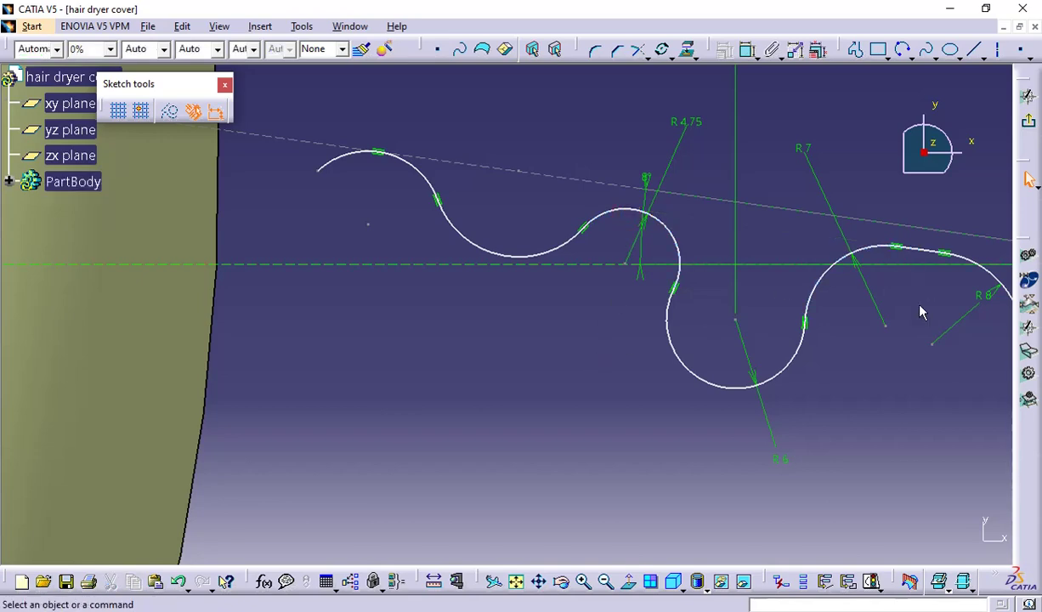
Make the outer endpoint of the slanted reference line coincident with the dashed vertical line at the handle end
{"action": "middle_click_drag", "start_coordinate": [921, 312], "coordinate": [593, 358]}
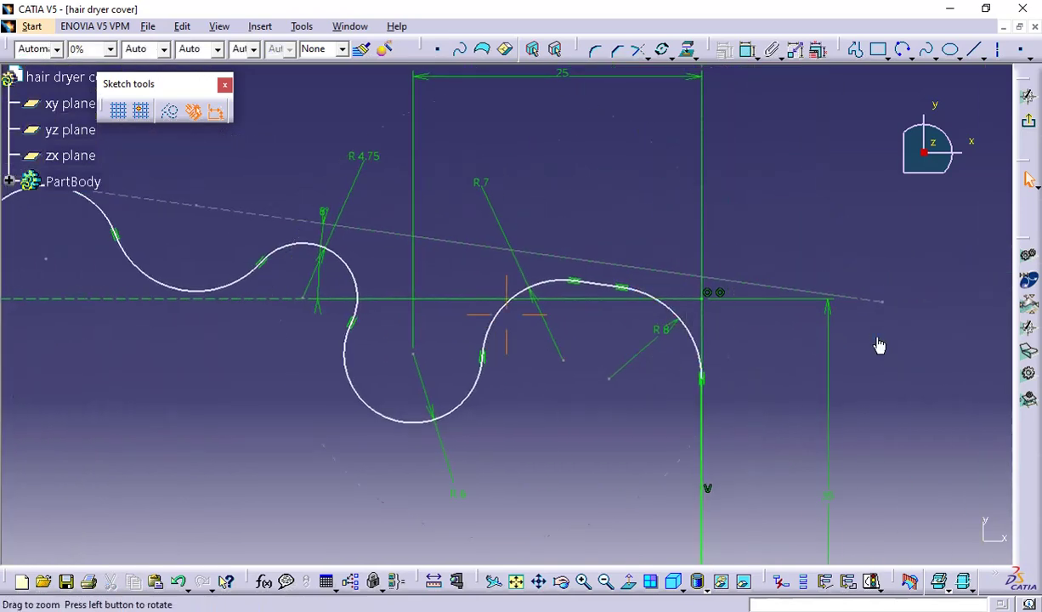
{"action": "mouse_move", "coordinate": [880, 345]}
{"action": "middle_mouse_down"}
{"action": "mouse_move", "coordinate": [844, 442]}
{"action": "mouse_move", "coordinate": [850, 478]}
{"action": "middle_mouse_up"}
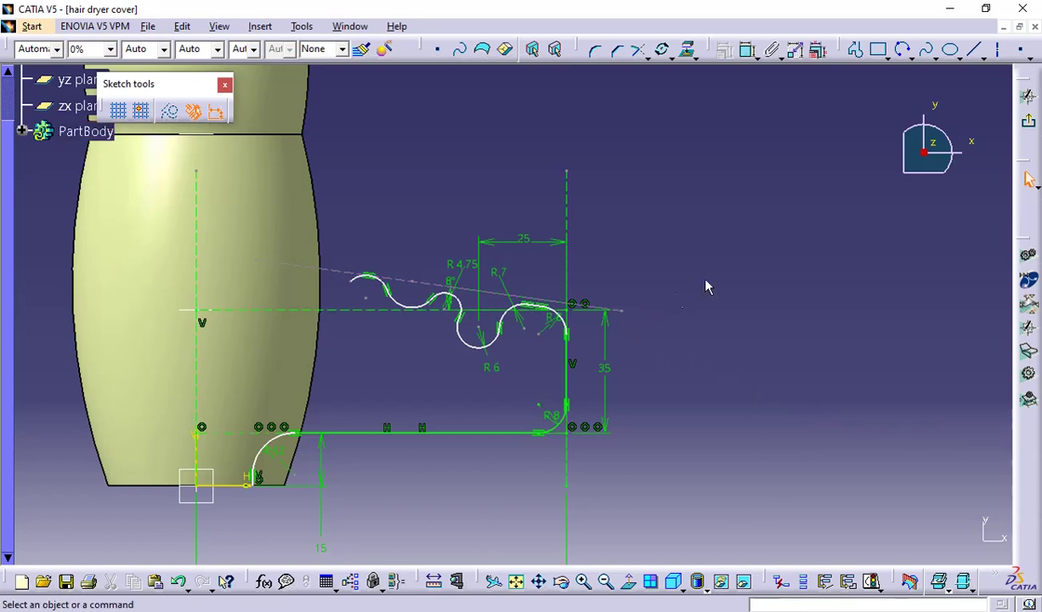
{"action": "left_click", "coordinate": [748, 49]}
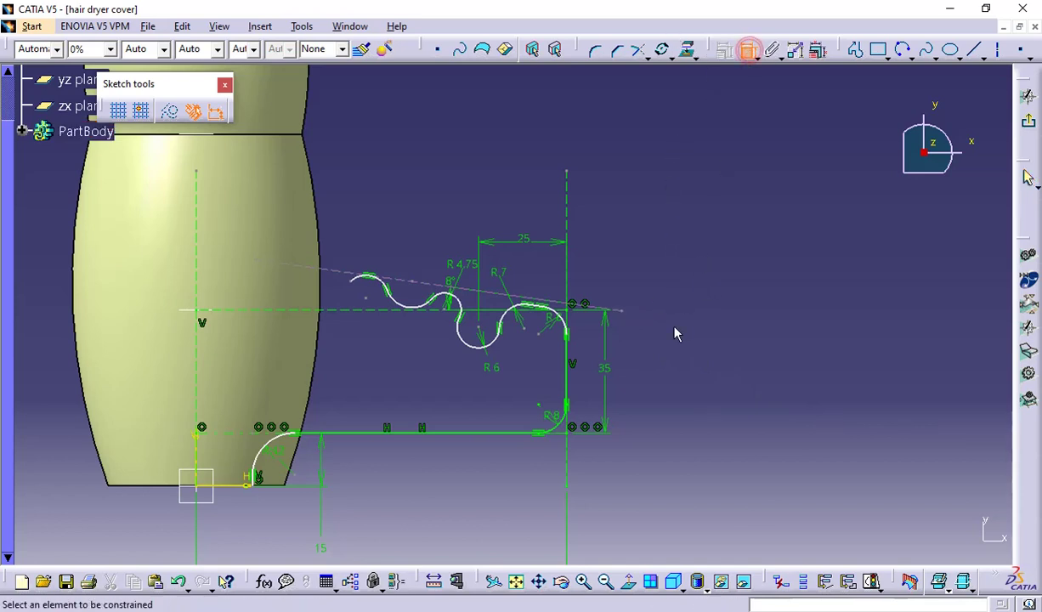
{"action": "left_click", "coordinate": [627, 311]}
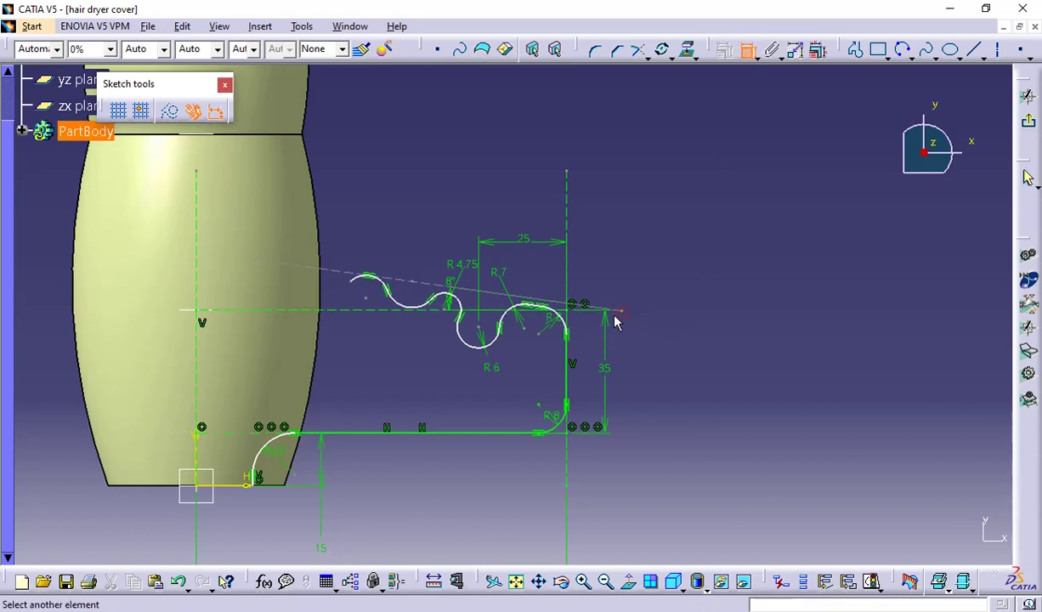
{"action": "left_click", "coordinate": [571, 306]}
{"action": "right_click", "coordinate": [639, 221]}
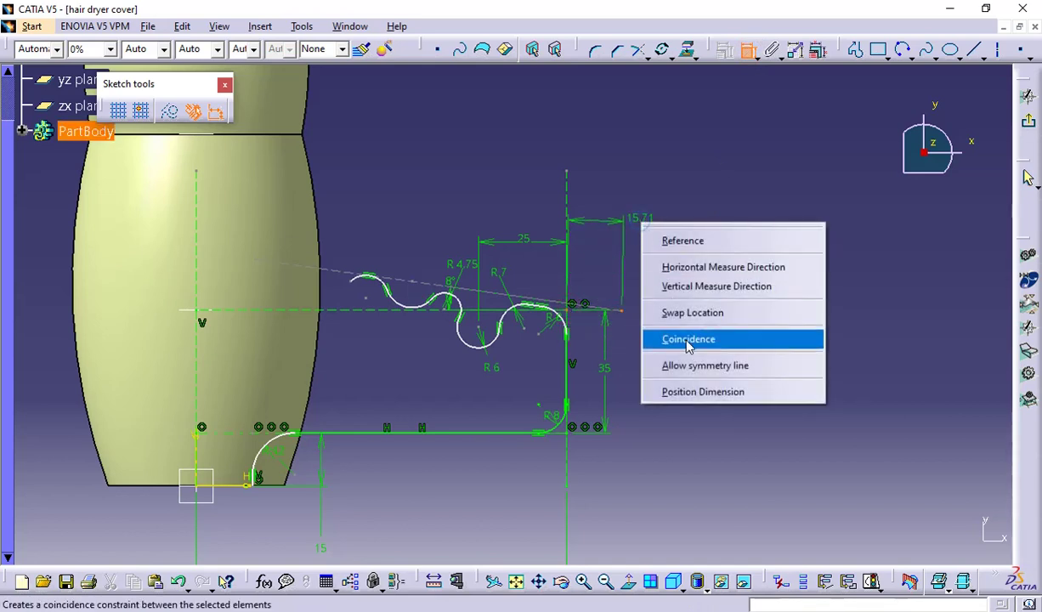
{"action": "left_click", "coordinate": [689, 340]}
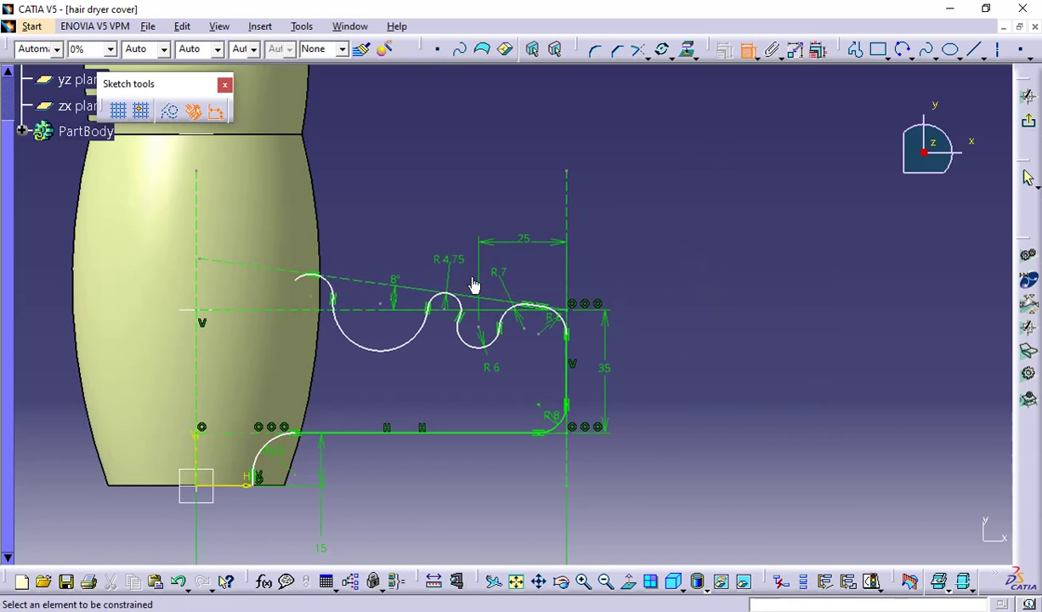
Make the 4.75 mm wave arc tangent to the dashed slanted reference line
{"action": "mouse_move", "coordinate": [486, 296]}
{"action": "middle_mouse_down"}
{"action": "mouse_move", "coordinate": [517, 426]}
{"action": "mouse_move", "coordinate": [540, 290]}
{"action": "mouse_move", "coordinate": [552, 282]}
{"action": "middle_mouse_up"}
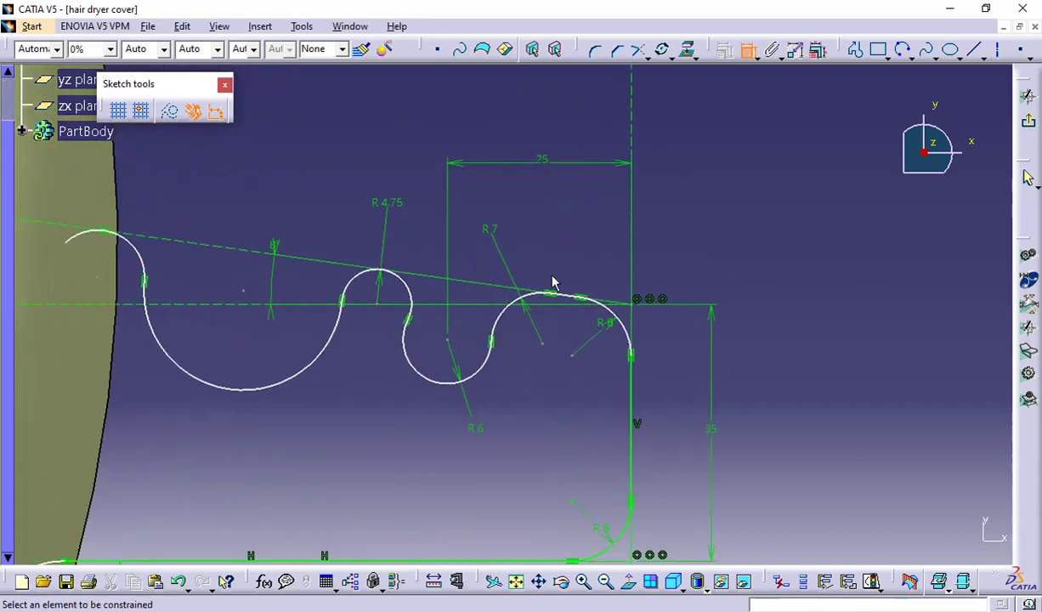
{"action": "left_click", "coordinate": [403, 280]}
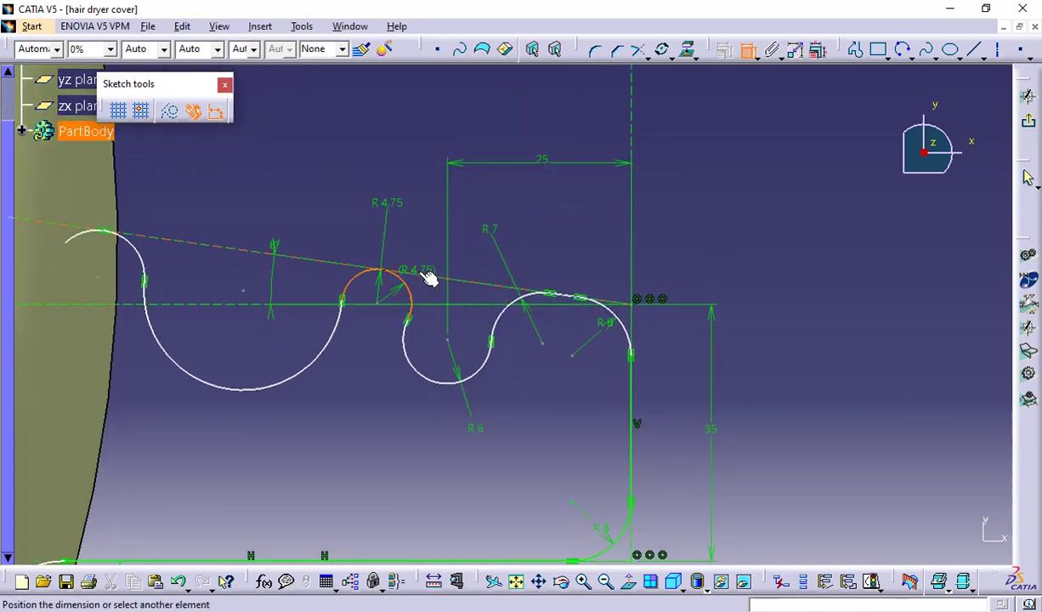
{"action": "left_click", "coordinate": [415, 271]}
{"action": "right_click", "coordinate": [413, 242]}
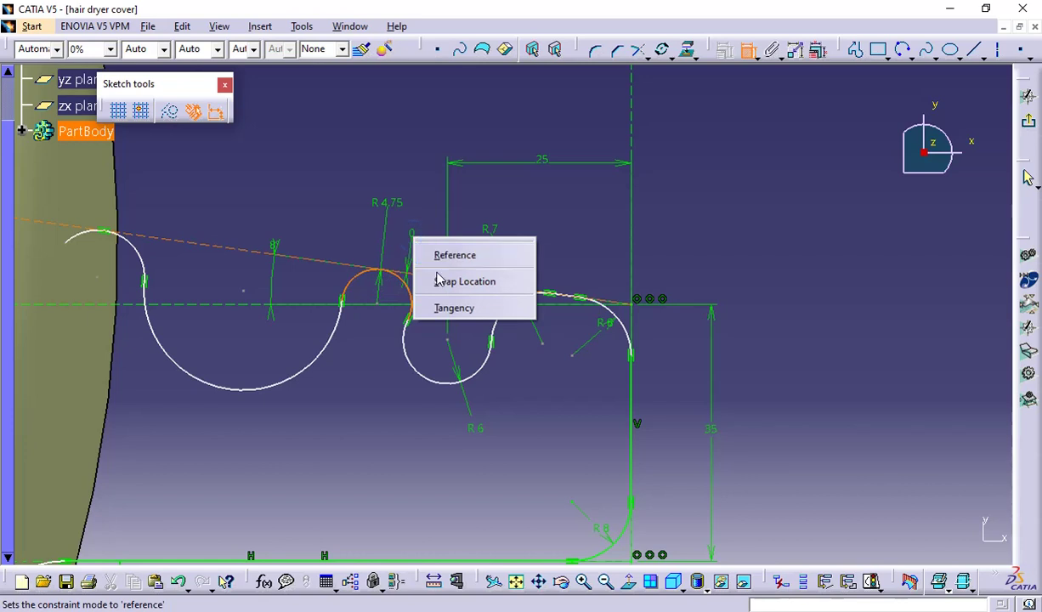
{"action": "left_click", "coordinate": [449, 306]}
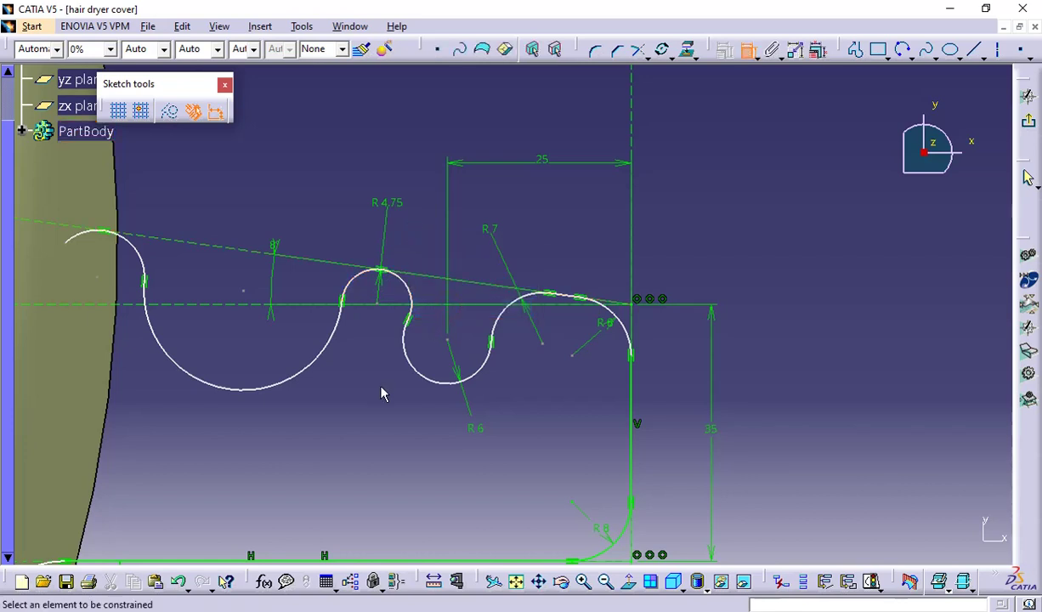
Dimension the fourth wave arc, the downward-bulging one beside the 4.75 mm arc, with a radius of 9 mm
{"action": "middle_click_drag", "start_coordinate": [381, 394], "coordinate": [441, 335]}
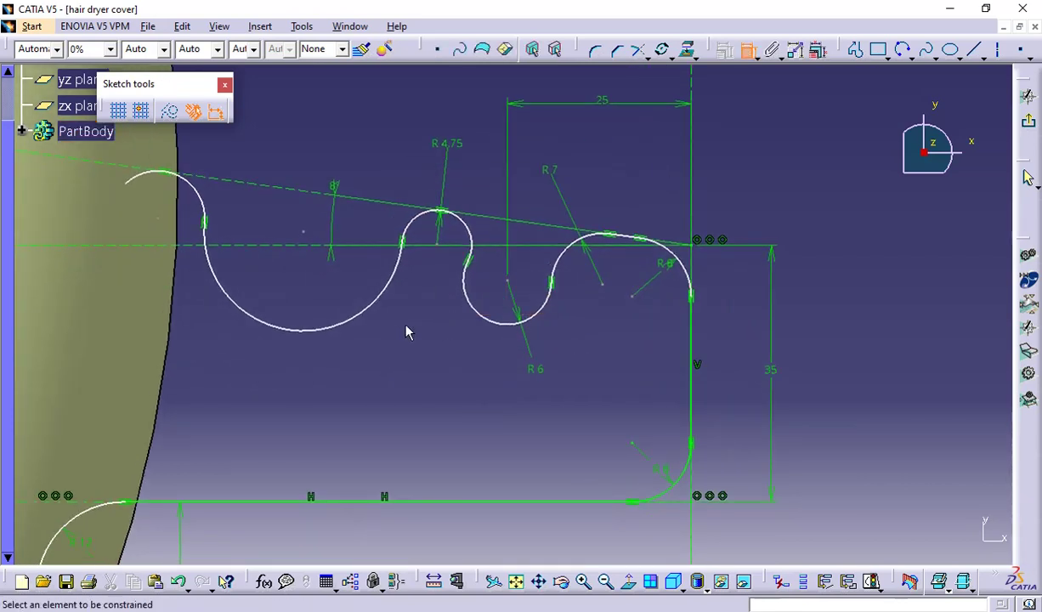
{"action": "left_click", "coordinate": [369, 316]}
{"action": "left_click", "coordinate": [342, 371]}
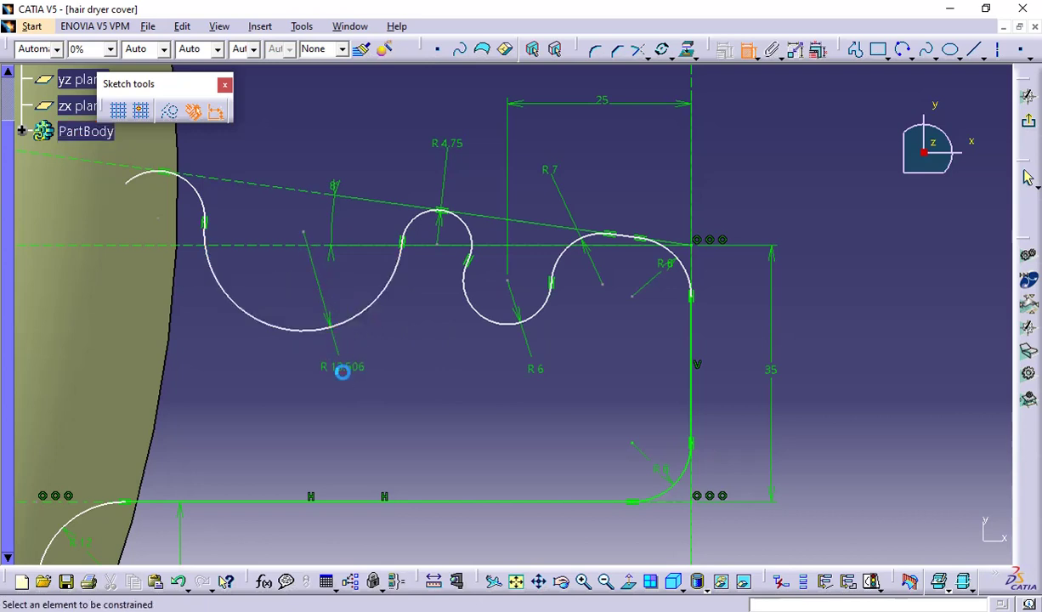
{"action": "double_click", "coordinate": [344, 372]}
{"action": "type", "text": "9"}
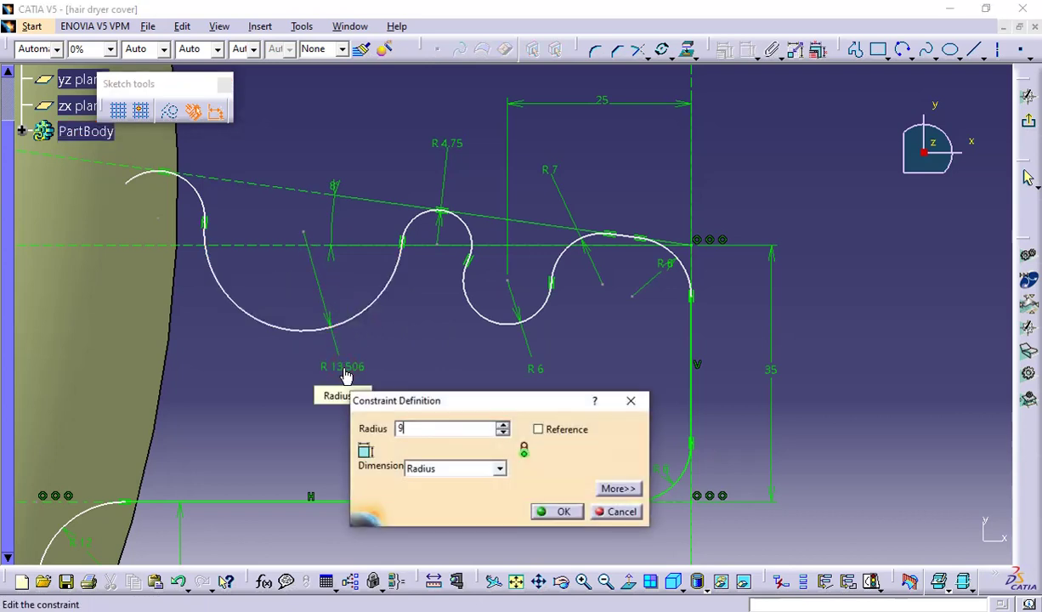
{"action": "key", "text": "Return"}
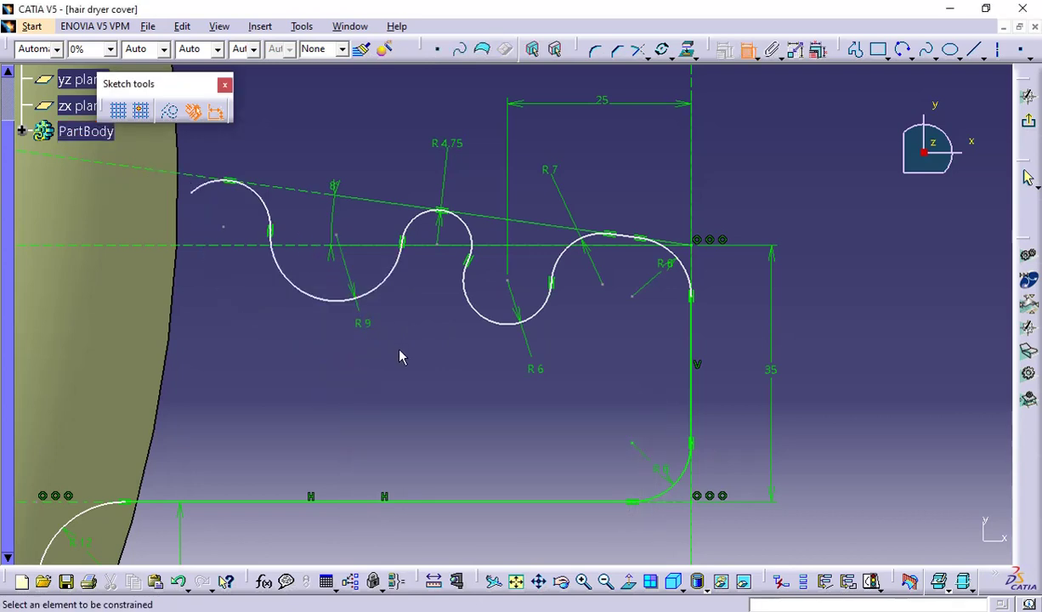
Dimension the last wave arc, the upward-bulging one nearest the body, with a radius of 12 mm
{"action": "left_click", "coordinate": [272, 212]}
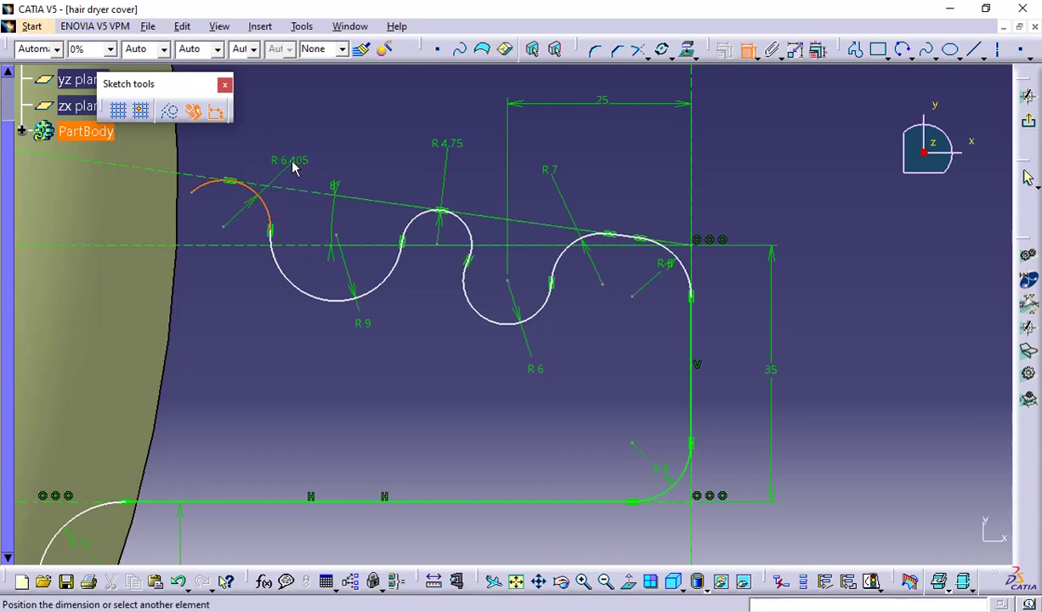
{"action": "left_click", "coordinate": [294, 167]}
{"action": "double_click", "coordinate": [293, 167]}
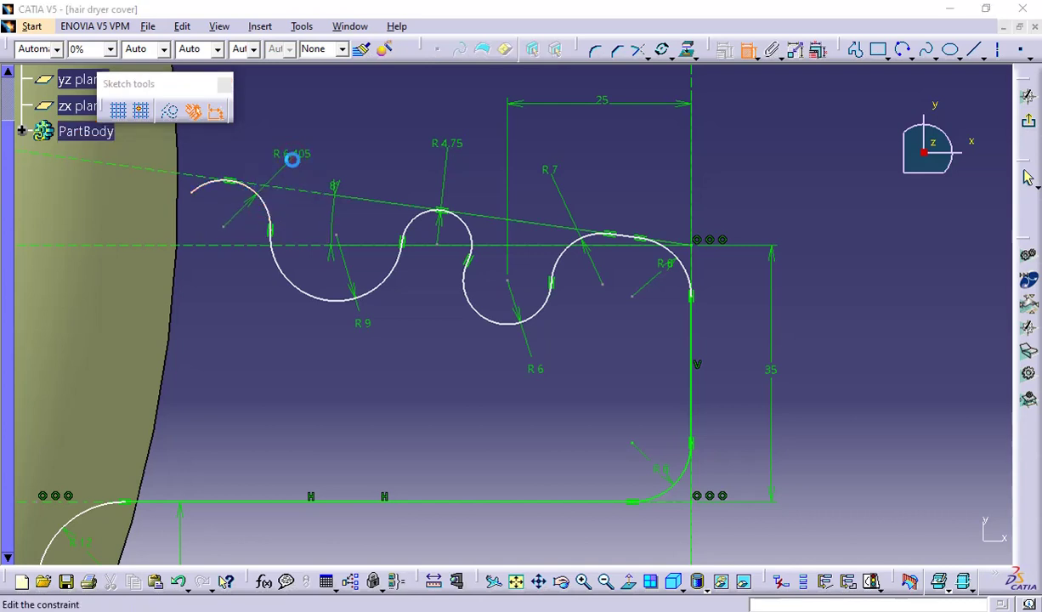
{"action": "type", "text": "12"}
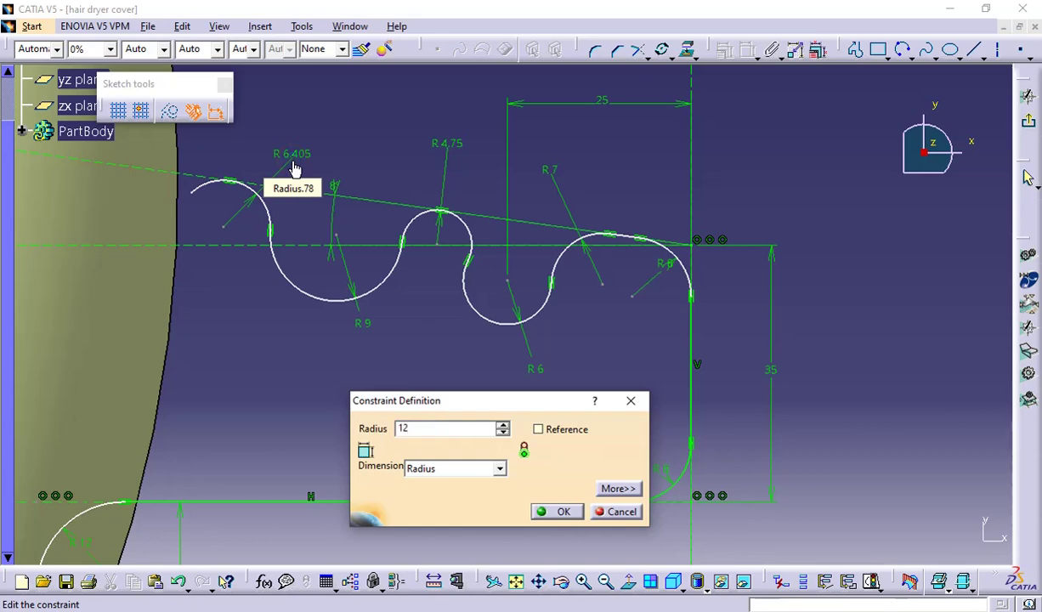
{"action": "key", "text": "Return"}
Switch to the PDF drawing in Microsoft Edge, examine where the handle's R12 arcs meet the body, mark that junction and return to CATIA
{"action": "middle_click_drag", "start_coordinate": [286, 411], "coordinate": [299, 474]}
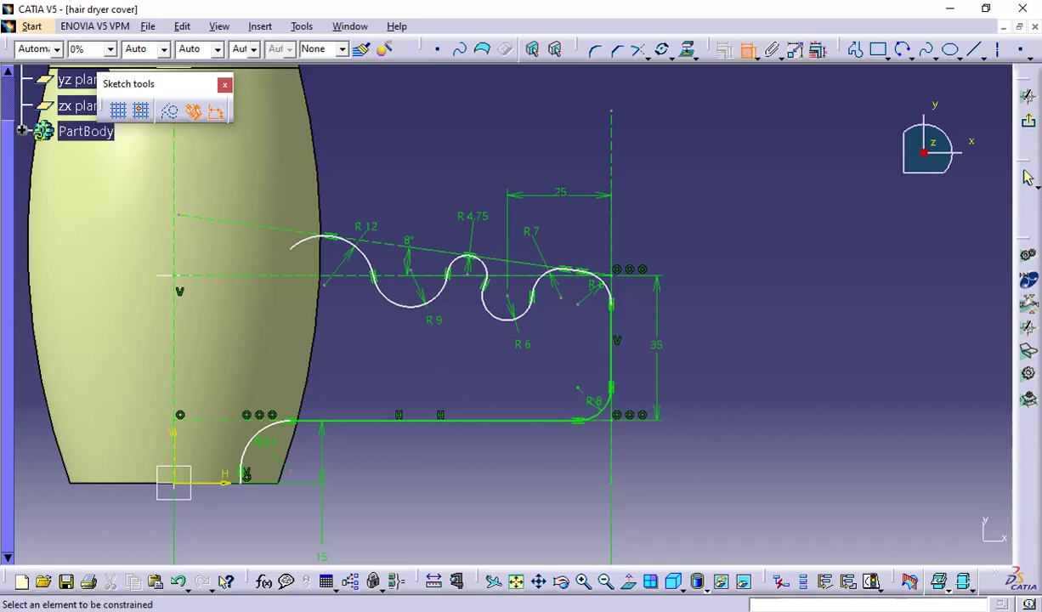
{"action": "mouse_move", "coordinate": [1041, 174]}
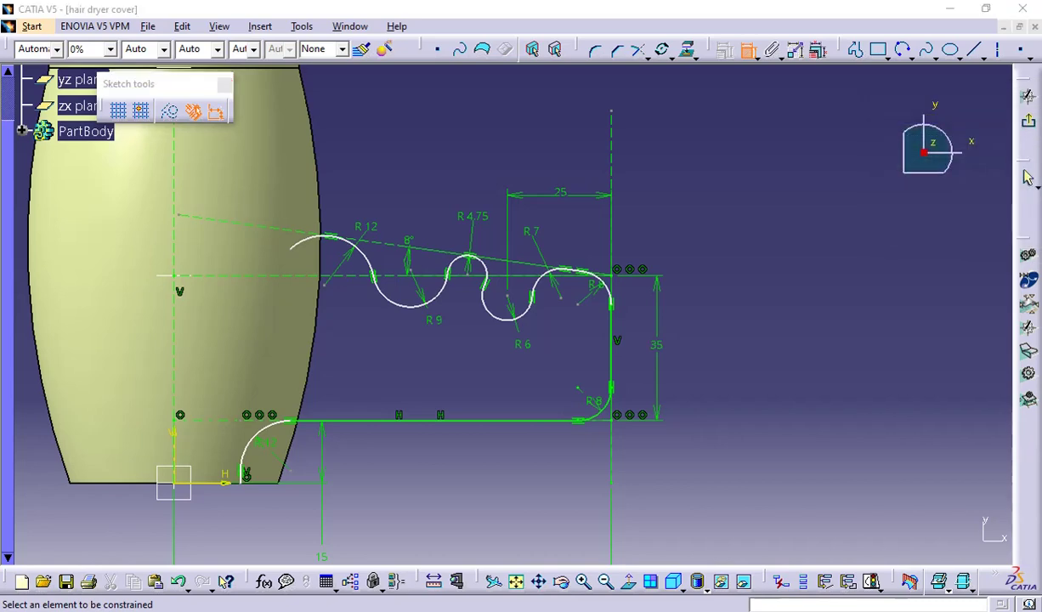
{"action": "key", "text": "alt+Tab"}
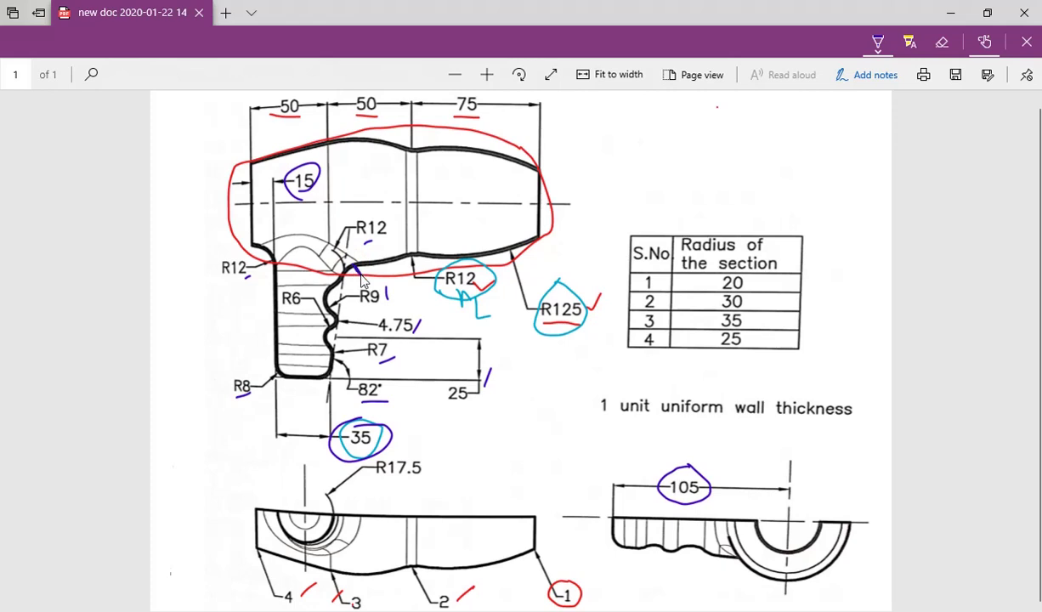
{"action": "left_click_drag", "start_coordinate": [354, 267], "coordinate": [360, 276]}
{"action": "left_click_drag", "start_coordinate": [244, 278], "coordinate": [250, 273]}
{"action": "scroll", "coordinate": [510, 439], "scroll_direction": "up", "scroll_amount": 1}
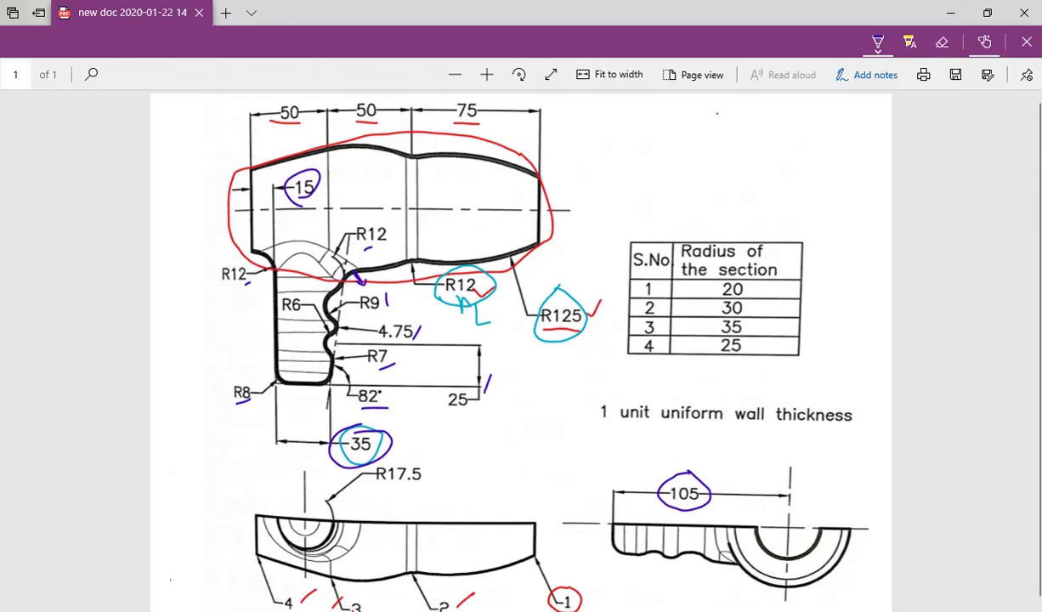
{"action": "mouse_move", "coordinate": [1039, 148]}
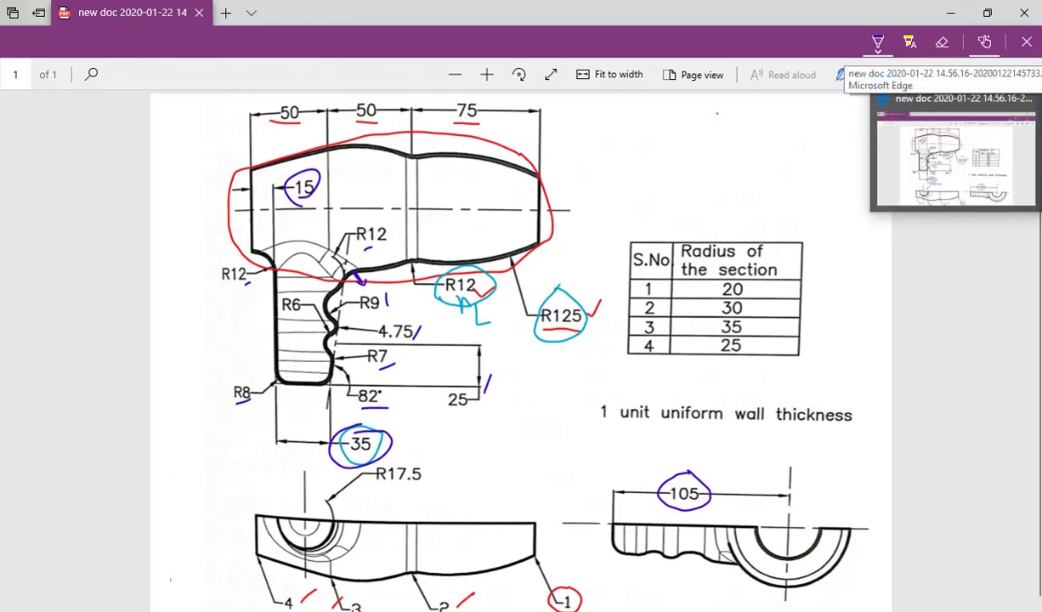
{"action": "mouse_move", "coordinate": [1039, 412]}
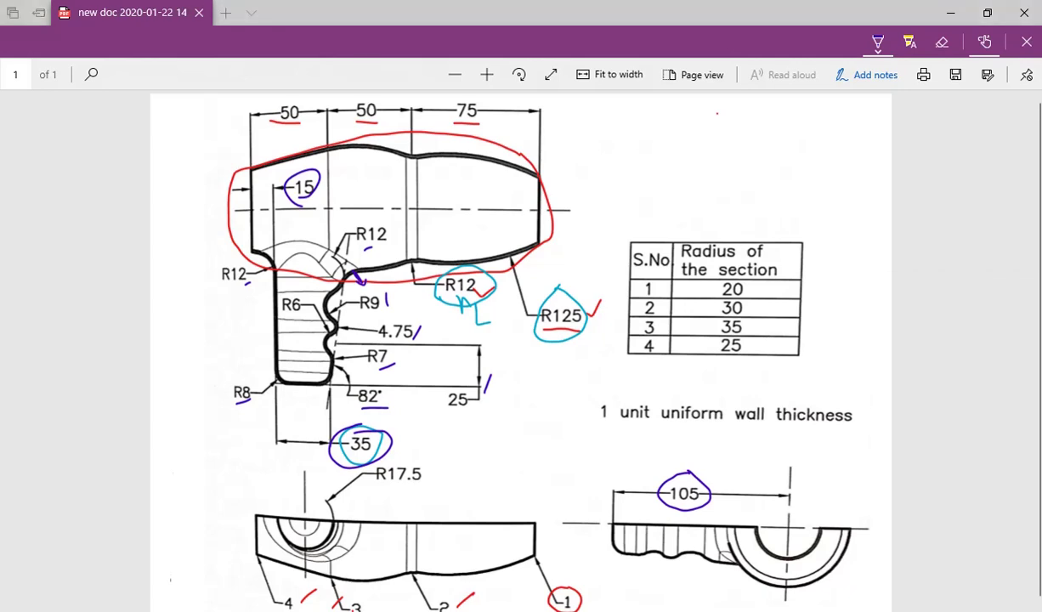
{"action": "left_click", "coordinate": [1038, 425]}
Project the lengthwise side edge of the body surface onto the sketch plane as construction geometry
{"action": "middle_click_drag", "start_coordinate": [812, 275], "coordinate": [909, 201]}
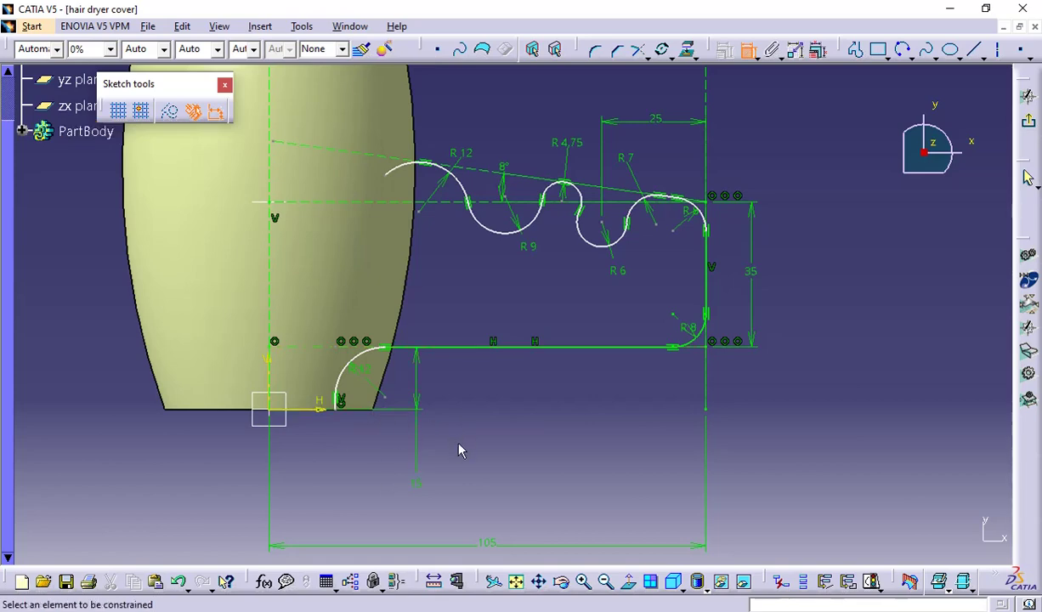
{"action": "mouse_move", "coordinate": [459, 449]}
{"action": "middle_mouse_down"}
{"action": "mouse_move", "coordinate": [402, 431]}
{"action": "mouse_move", "coordinate": [451, 284]}
{"action": "middle_mouse_up"}
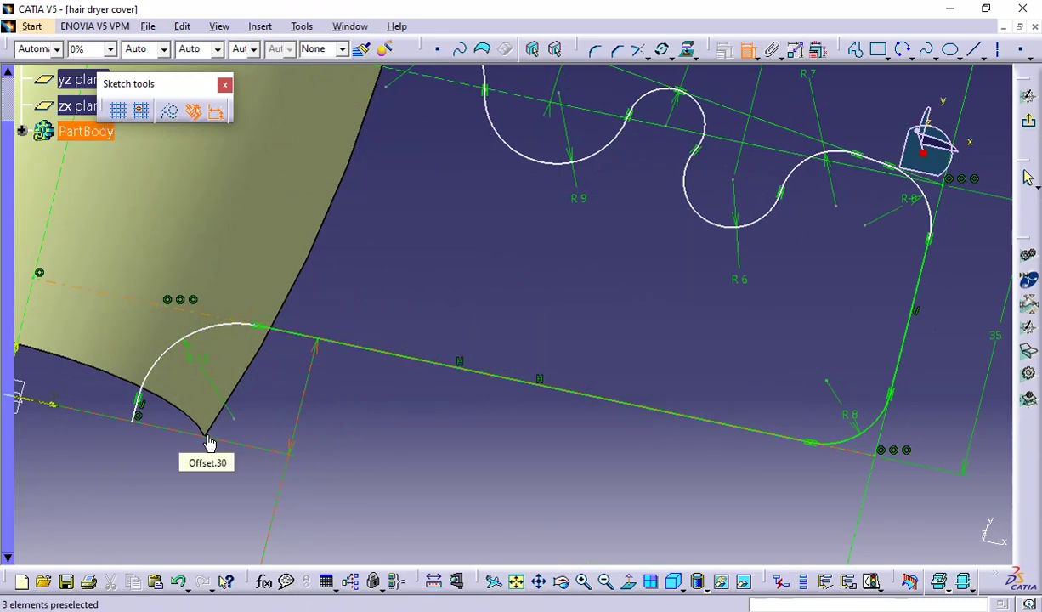
{"action": "mouse_move", "coordinate": [294, 447]}
{"action": "middle_mouse_down"}
{"action": "mouse_move", "coordinate": [304, 345]}
{"action": "mouse_move", "coordinate": [352, 337]}
{"action": "mouse_move", "coordinate": [323, 331]}
{"action": "middle_mouse_up"}
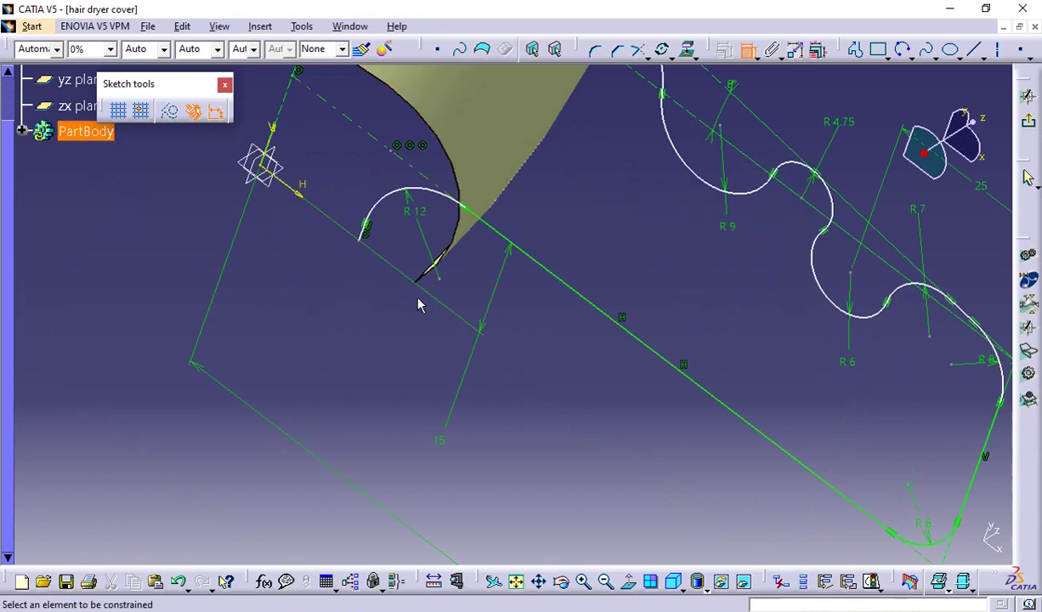
{"action": "mouse_move", "coordinate": [421, 303]}
{"action": "middle_mouse_down"}
{"action": "mouse_move", "coordinate": [449, 407]}
{"action": "mouse_move", "coordinate": [416, 341]}
{"action": "mouse_move", "coordinate": [337, 301]}
{"action": "mouse_move", "coordinate": [891, 351]}
{"action": "mouse_move", "coordinate": [451, 247]}
{"action": "middle_mouse_up"}
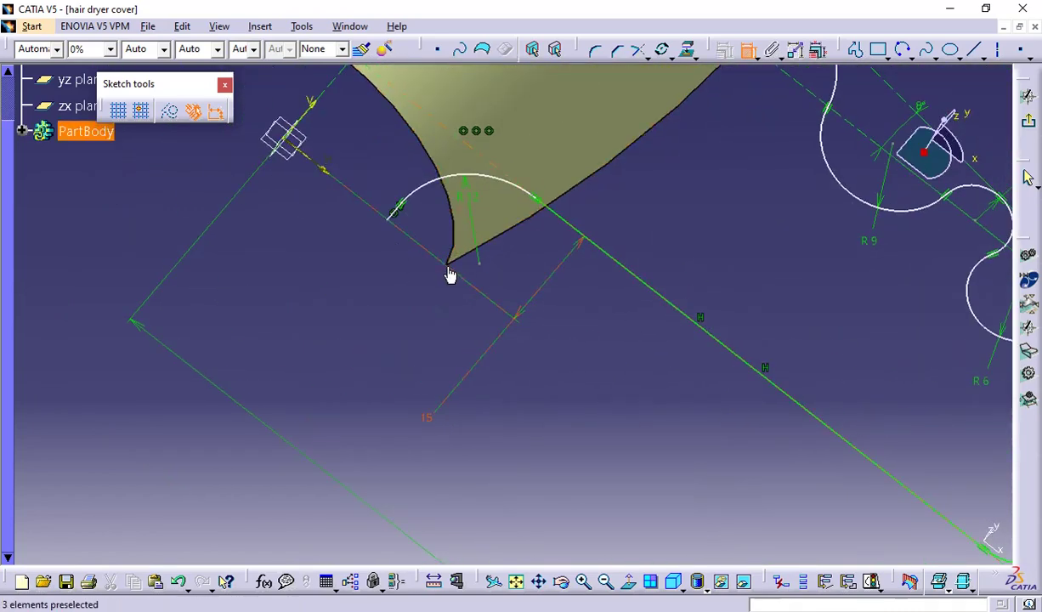
{"action": "mouse_move", "coordinate": [556, 287]}
{"action": "middle_mouse_down"}
{"action": "mouse_move", "coordinate": [500, 217]}
{"action": "mouse_move", "coordinate": [565, 263]}
{"action": "mouse_move", "coordinate": [568, 373]}
{"action": "mouse_move", "coordinate": [370, 411]}
{"action": "middle_mouse_up"}
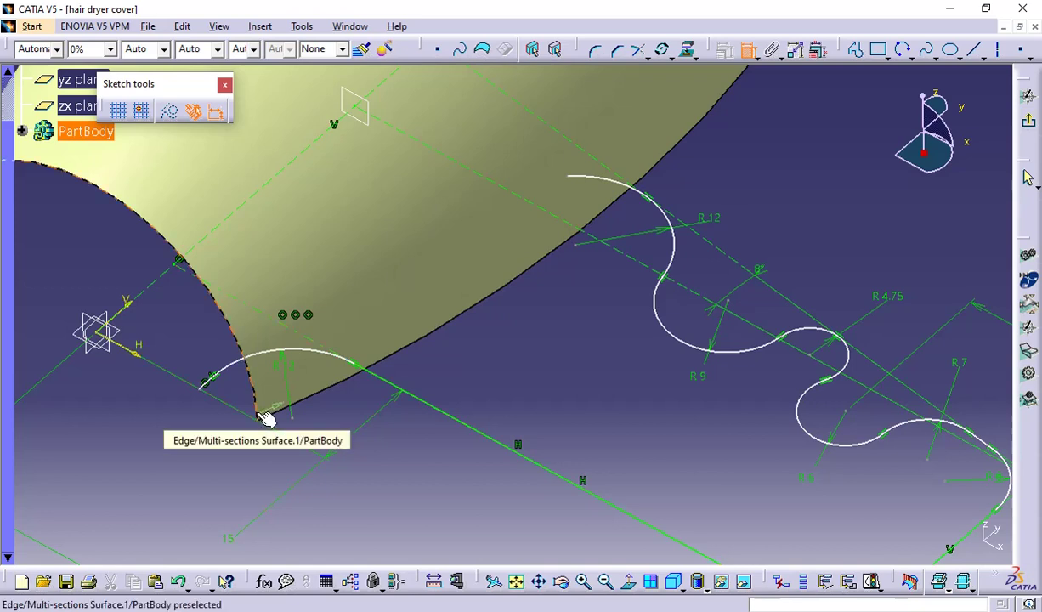
{"action": "left_click", "coordinate": [747, 53]}
{"action": "left_click", "coordinate": [689, 50]}
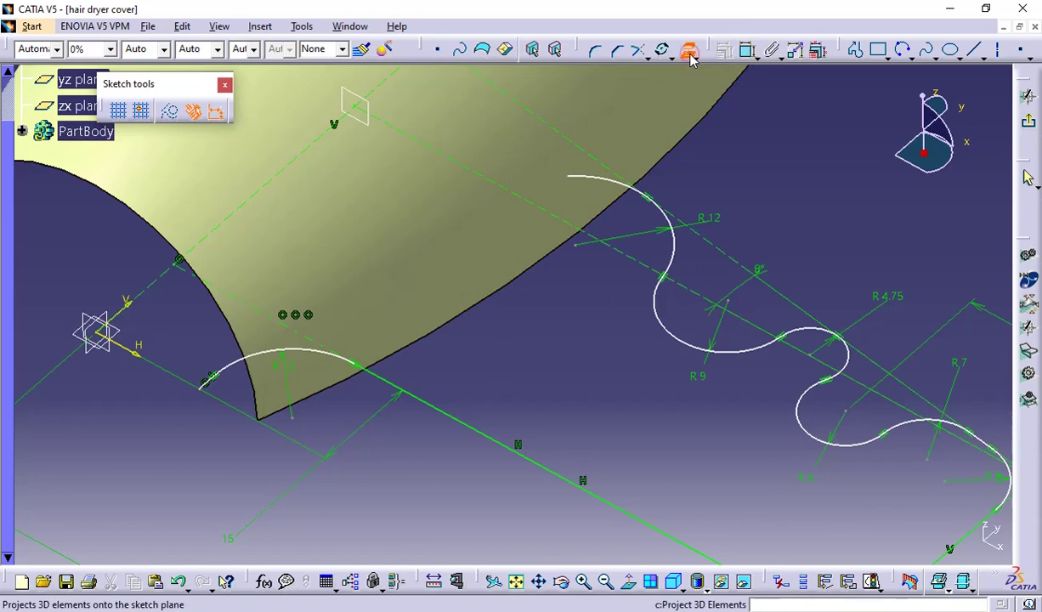
{"action": "left_click", "coordinate": [167, 114]}
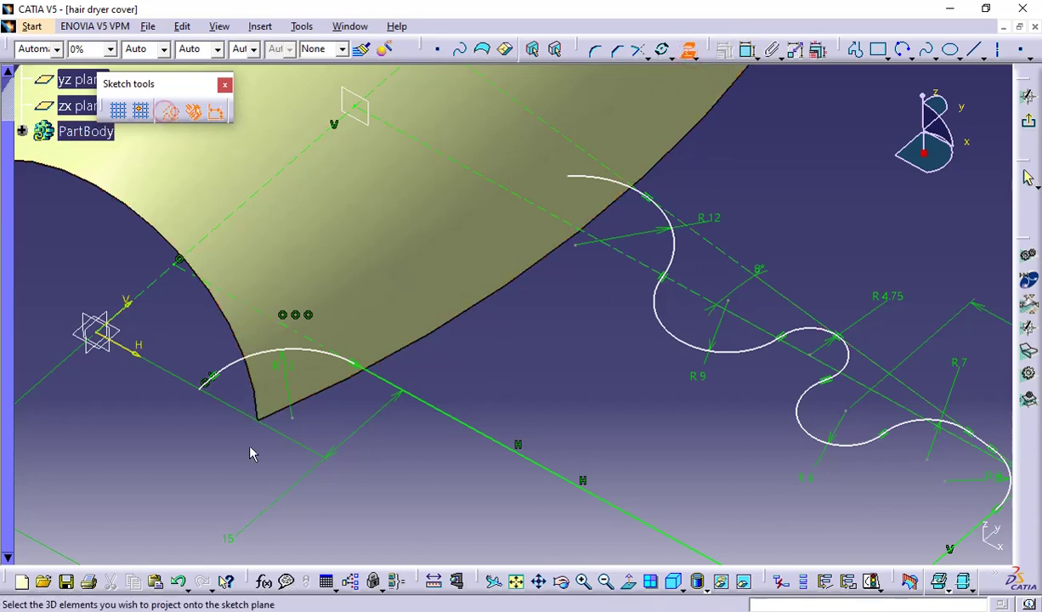
{"action": "left_click", "coordinate": [265, 415]}
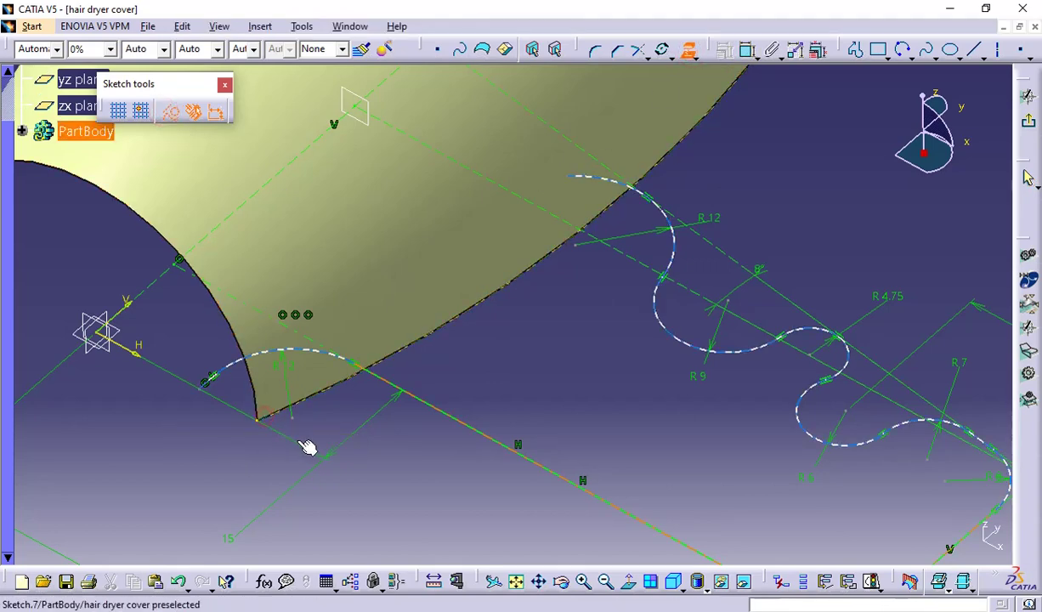
{"action": "left_click", "coordinate": [689, 49]}
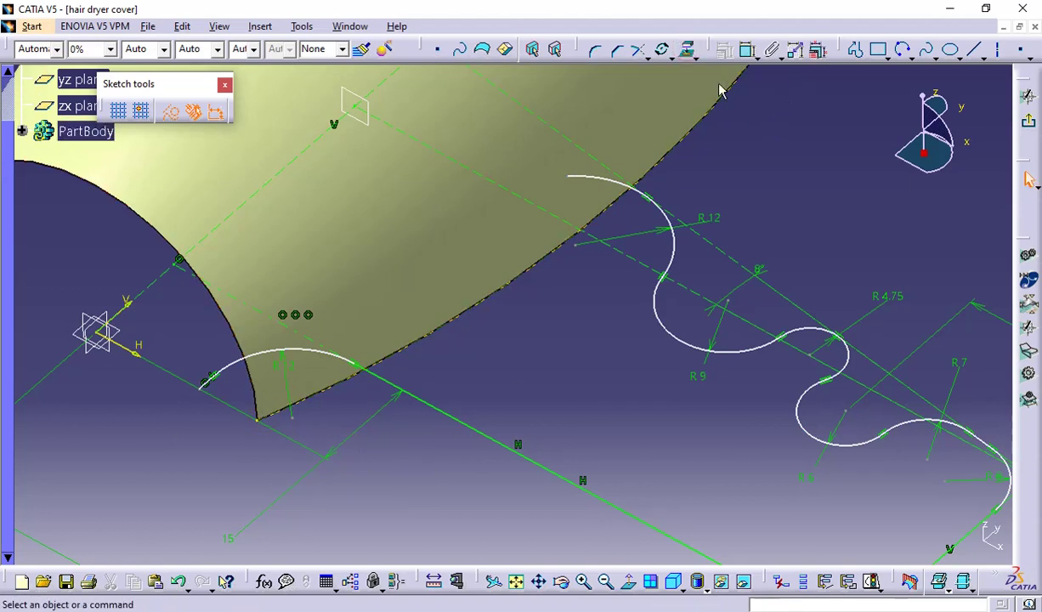
Switch back to standard sketch elements and dimension the horizontal offset between the lower end of the handle's bottom arc and the projected edge's bottom endpoint
{"action": "left_click", "coordinate": [169, 113]}
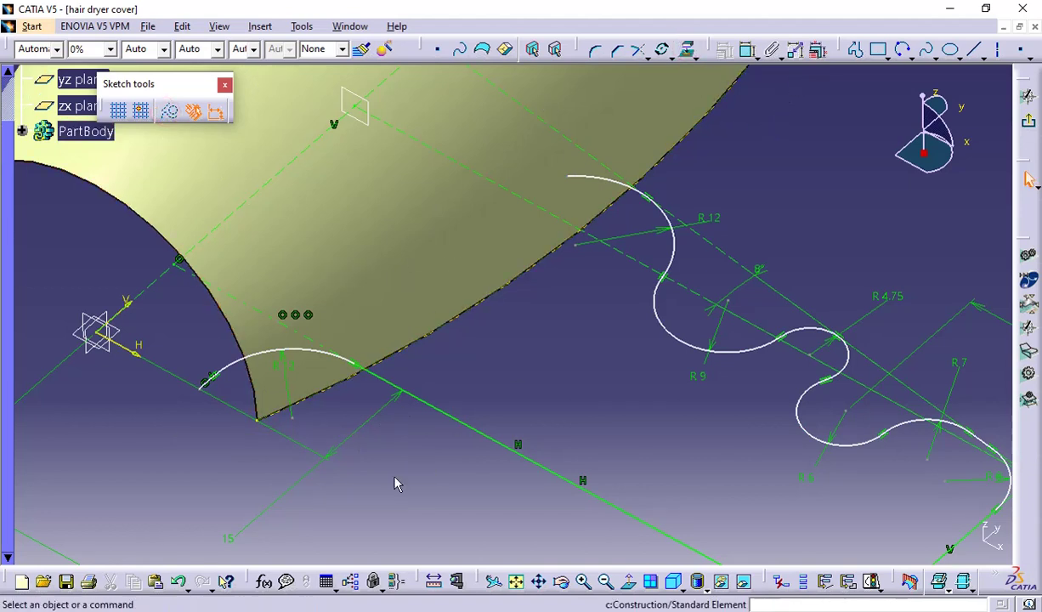
{"action": "left_click", "coordinate": [630, 583]}
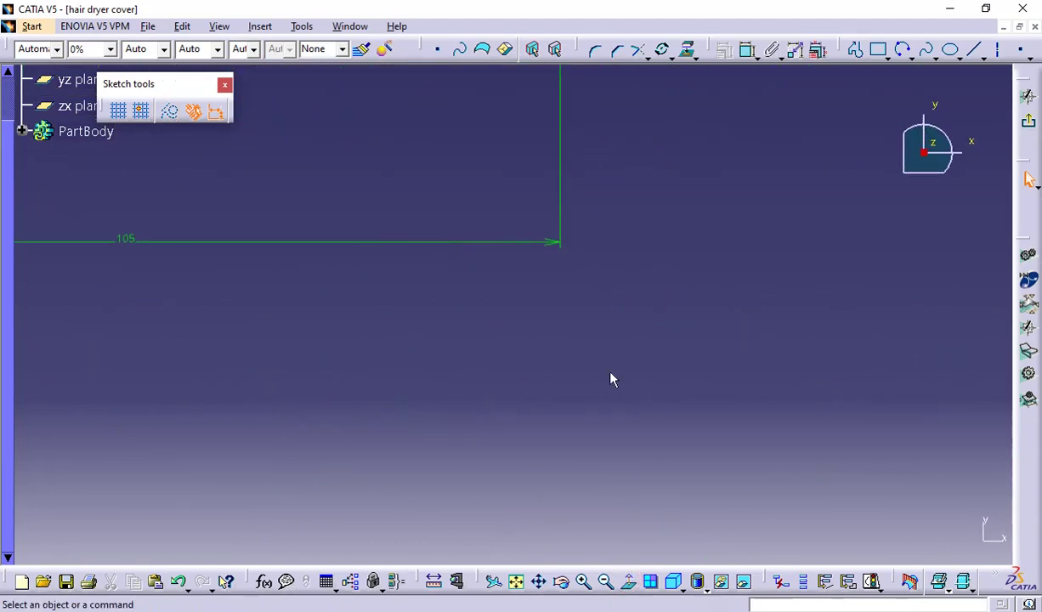
{"action": "left_click", "coordinate": [510, 585]}
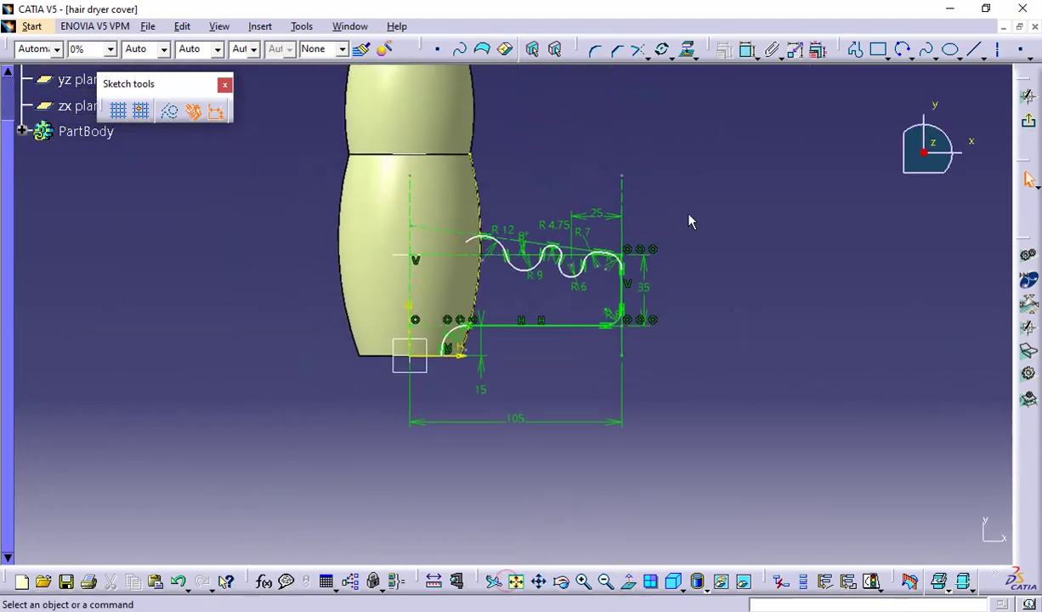
{"action": "left_click", "coordinate": [745, 56]}
{"action": "middle_click_drag", "start_coordinate": [528, 475], "coordinate": [517, 323]}
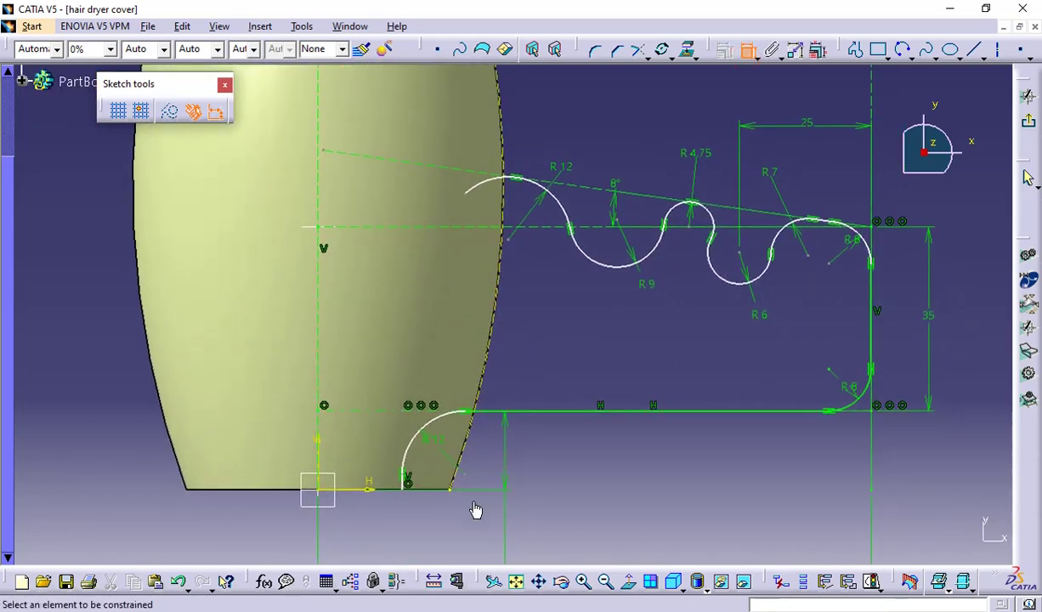
{"action": "left_click", "coordinate": [449, 492]}
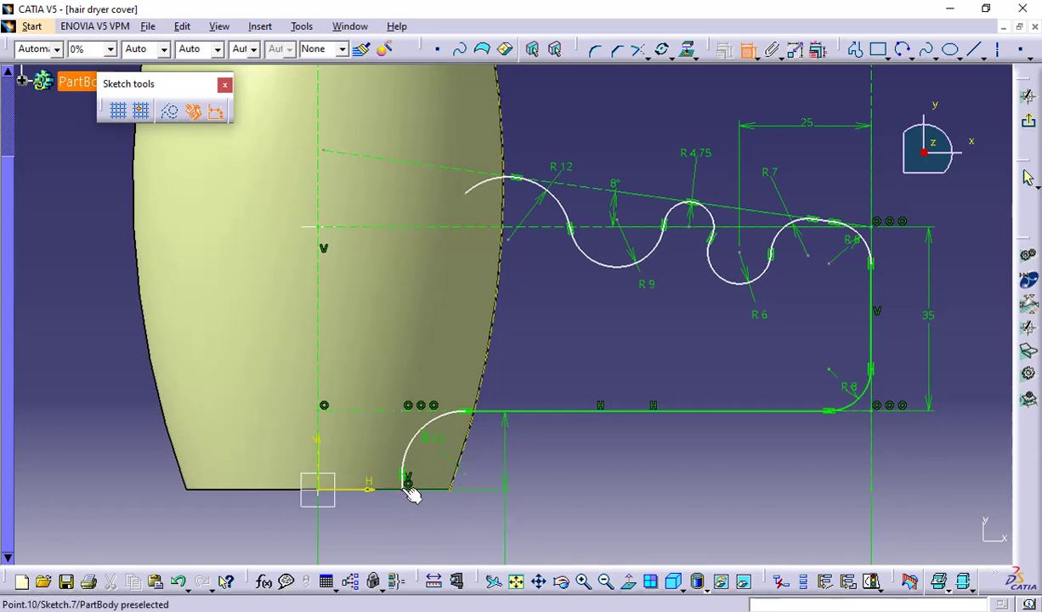
{"action": "left_click", "coordinate": [409, 494]}
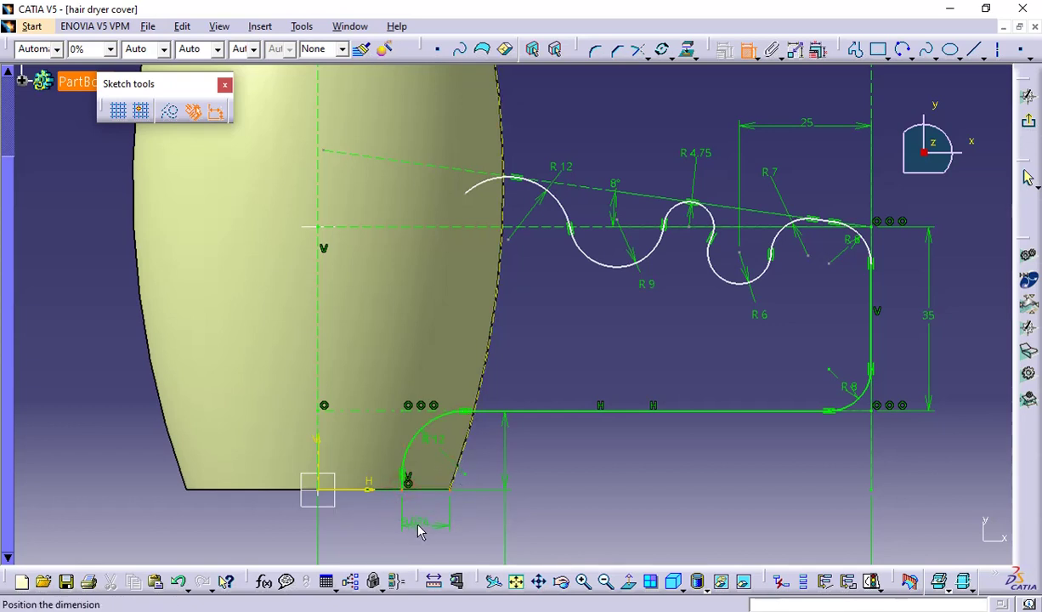
{"action": "left_click", "coordinate": [419, 531]}
Set the horizontal offset between the bottom arc's lower end and the body's corner to 15 mm
{"action": "double_click", "coordinate": [420, 522]}
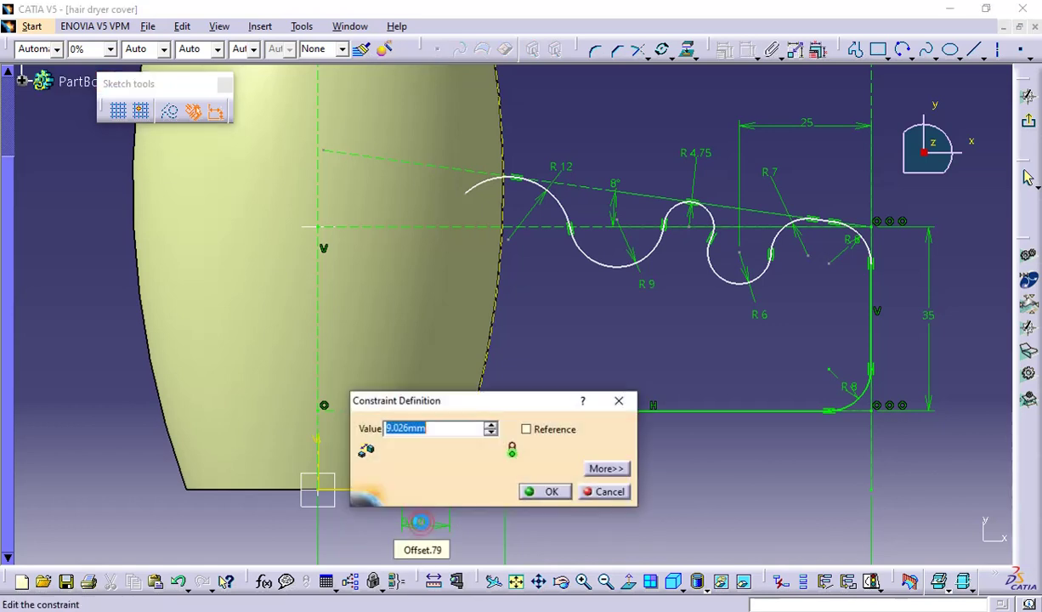
{"action": "type", "text": "15"}
{"action": "key", "text": "Return"}
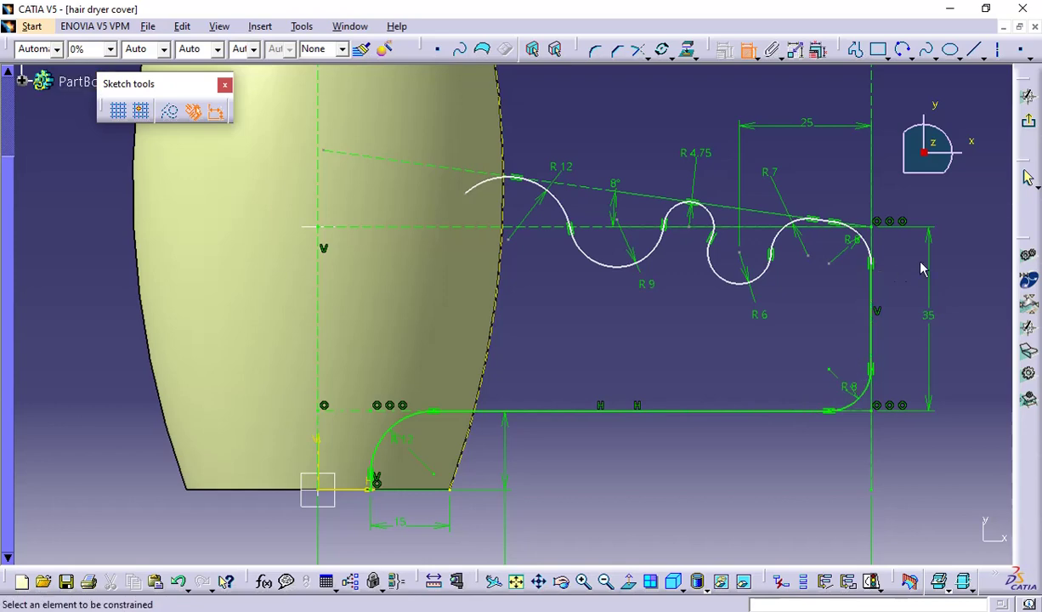
Try to constrain the R12 wave arc nearest the body tangent to the projected body edge
{"action": "mouse_move", "coordinate": [925, 269]}
{"action": "middle_mouse_down"}
{"action": "mouse_move", "coordinate": [844, 307]}
{"action": "mouse_move", "coordinate": [819, 342]}
{"action": "mouse_move", "coordinate": [819, 295]}
{"action": "mouse_move", "coordinate": [484, 283]}
{"action": "middle_mouse_up"}
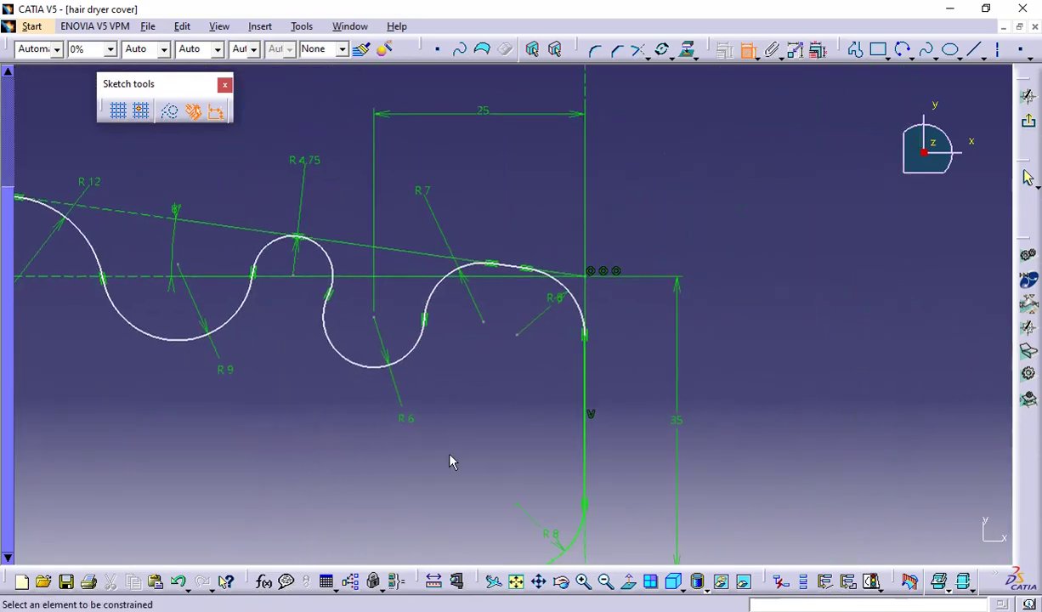
{"action": "middle_click_drag", "start_coordinate": [309, 421], "coordinate": [609, 386]}
{"action": "middle_click_drag", "start_coordinate": [560, 415], "coordinate": [665, 504]}
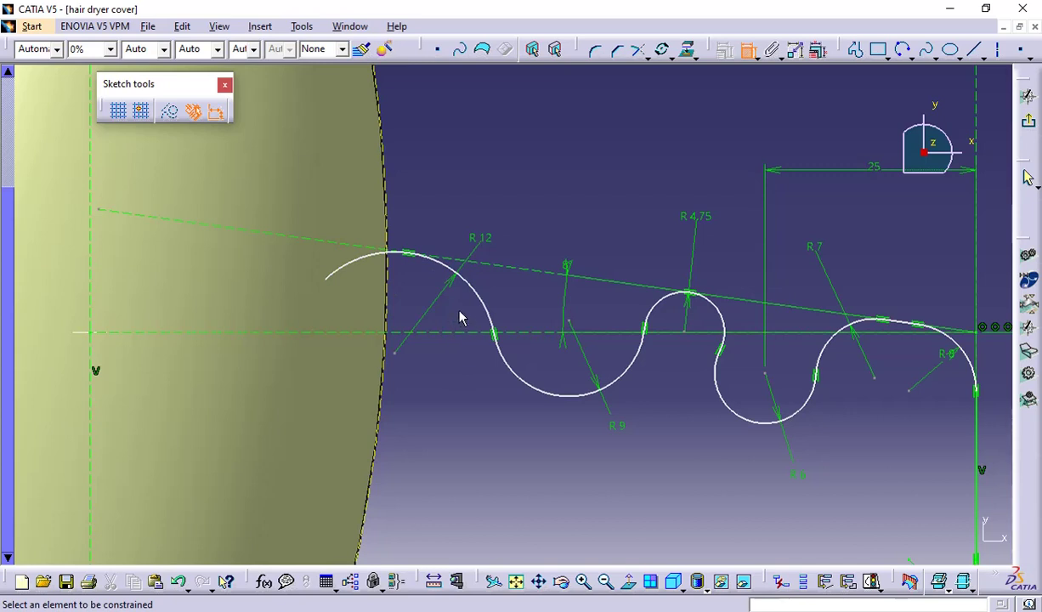
{"action": "left_click", "coordinate": [341, 278]}
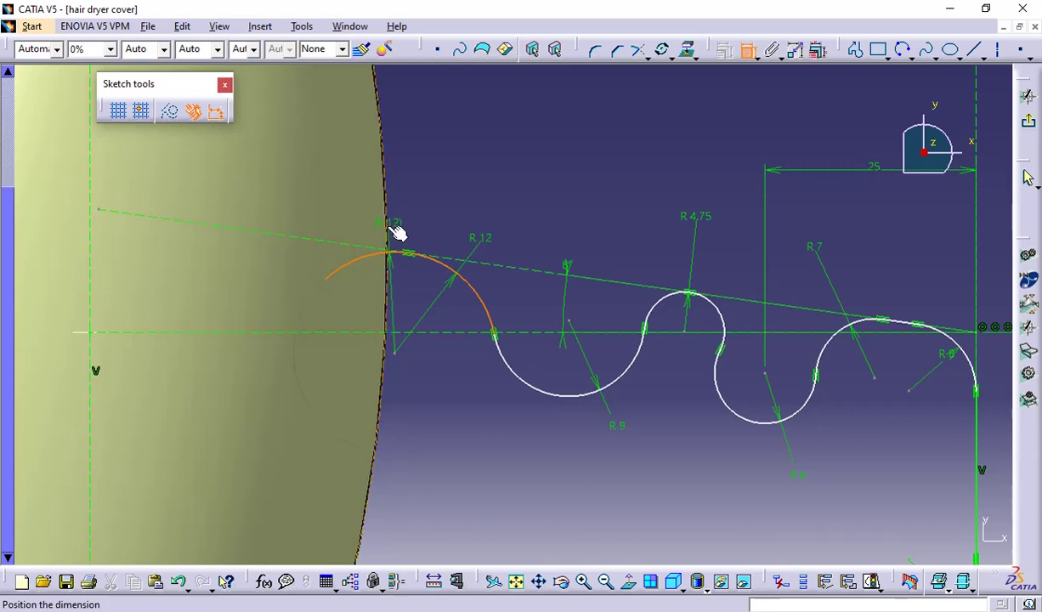
{"action": "left_click", "coordinate": [392, 228]}
{"action": "right_click", "coordinate": [432, 200]}
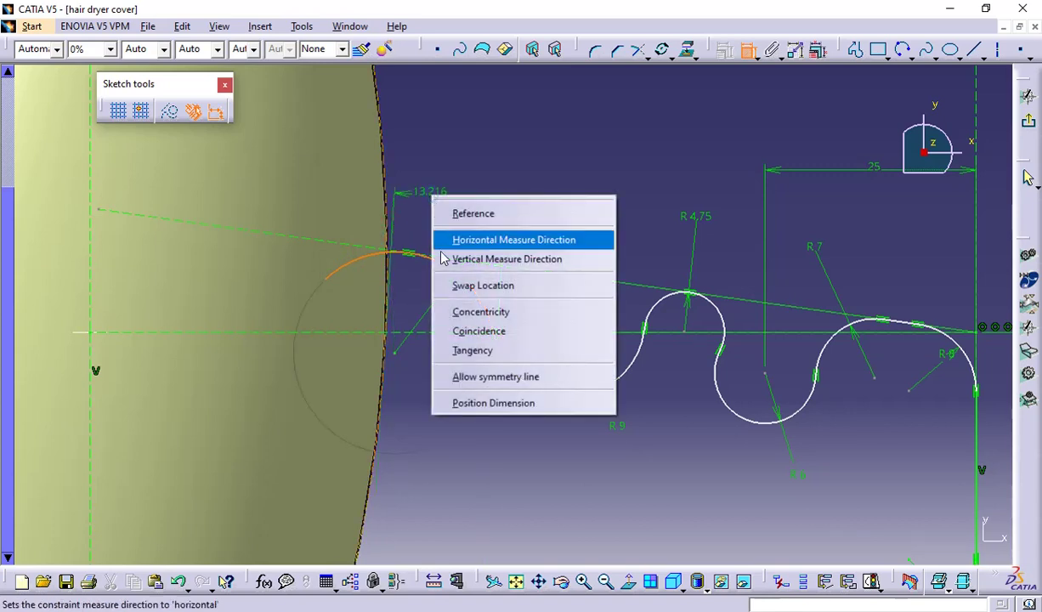
{"action": "left_click", "coordinate": [459, 338]}
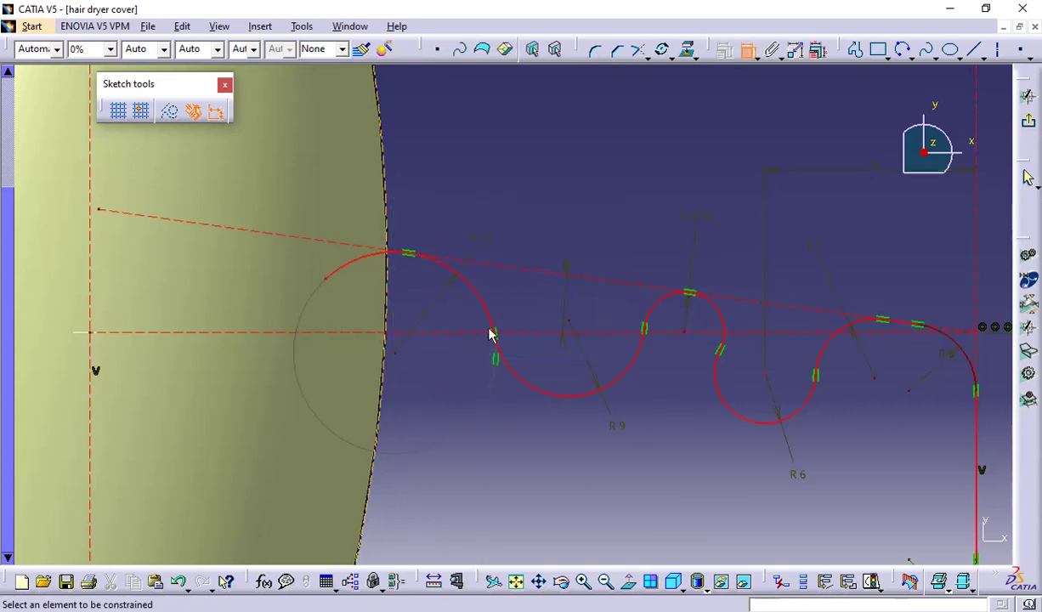
{"action": "mouse_move", "coordinate": [490, 334]}
{"action": "middle_mouse_down"}
{"action": "mouse_move", "coordinate": [575, 212]}
{"action": "mouse_move", "coordinate": [582, 421]}
{"action": "mouse_move", "coordinate": [585, 366]}
{"action": "middle_mouse_up"}
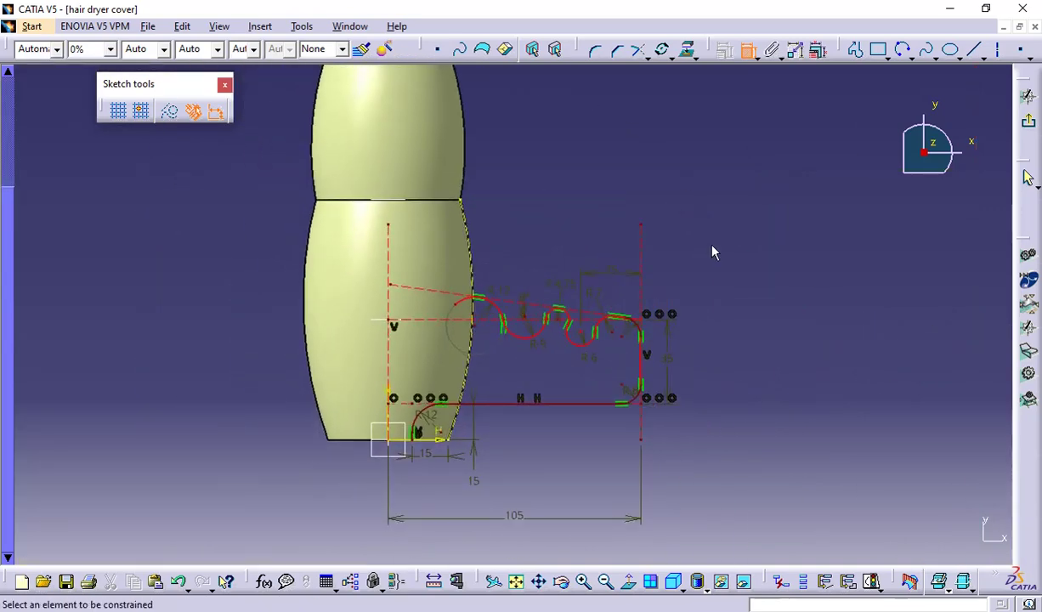
{"action": "left_click", "coordinate": [746, 50]}
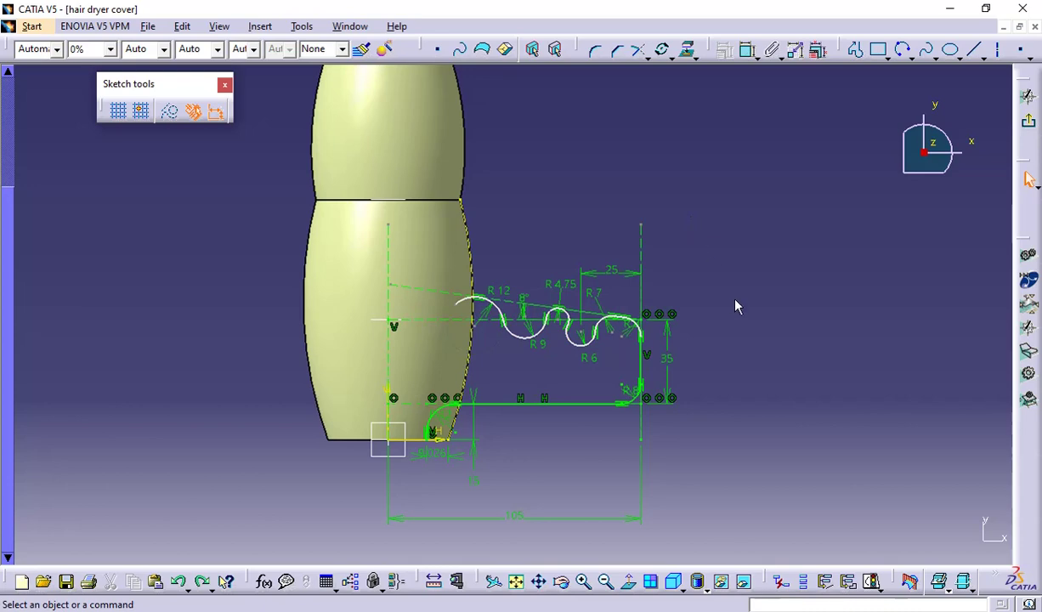
Move the junction of the R4.75 and R6 wave arcs upward, close to the horizontal construction line
{"action": "mouse_move", "coordinate": [736, 302]}
{"action": "middle_mouse_down"}
{"action": "mouse_move", "coordinate": [728, 264]}
{"action": "mouse_move", "coordinate": [743, 200]}
{"action": "mouse_move", "coordinate": [784, 391]}
{"action": "mouse_move", "coordinate": [745, 368]}
{"action": "middle_mouse_up"}
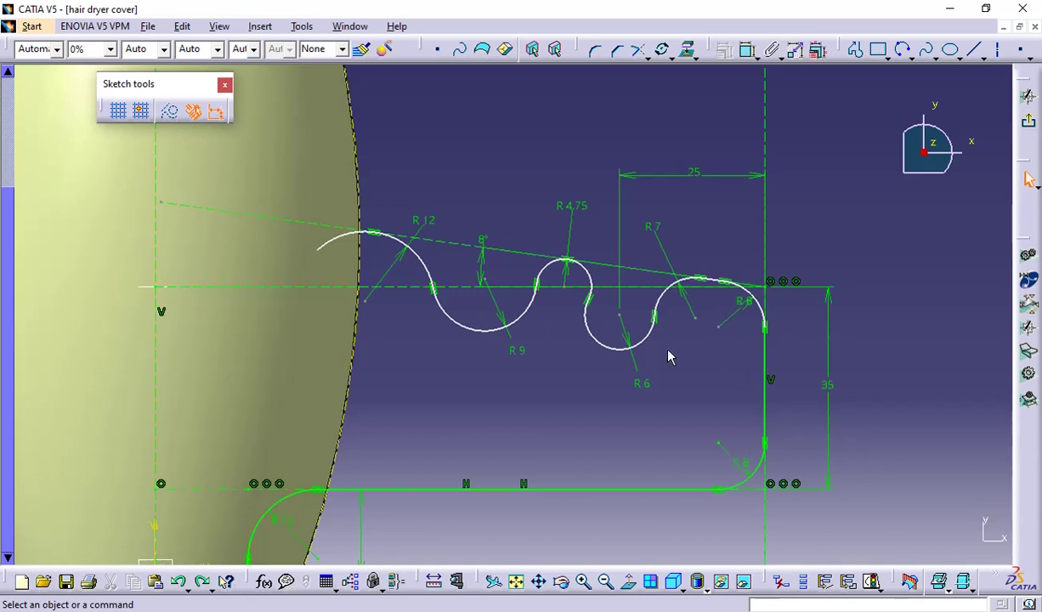
{"action": "left_click_drag", "start_coordinate": [595, 304], "coordinate": [602, 287]}
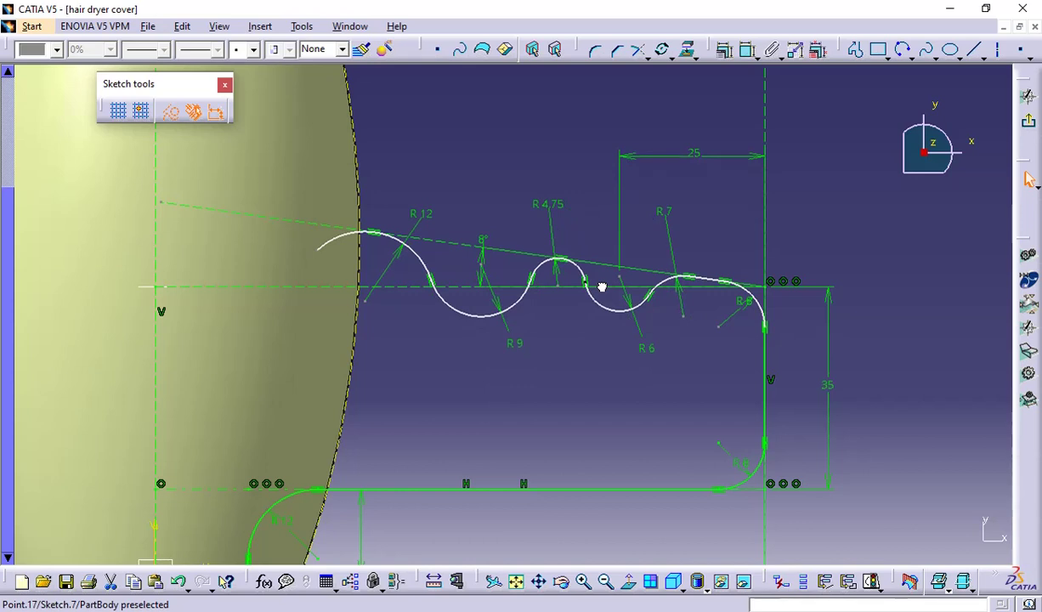
{"action": "left_click_drag", "start_coordinate": [602, 288], "coordinate": [603, 286]}
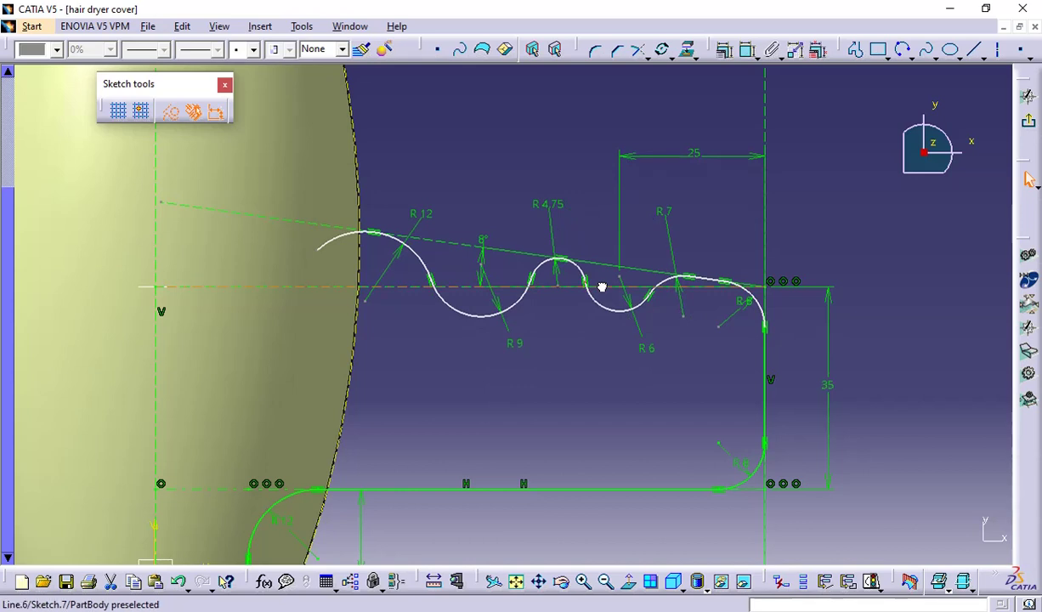
{"action": "left_click", "coordinate": [622, 382]}
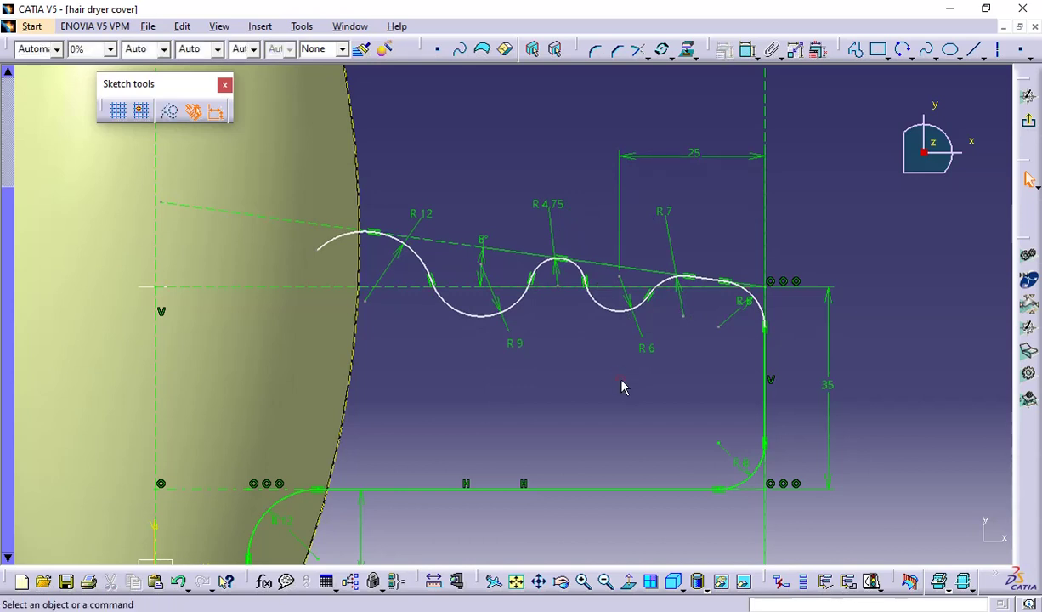
Make the junction point of the R4.75 and R6 wave arcs coincident with the horizontal construction line
{"action": "left_click", "coordinate": [747, 49]}
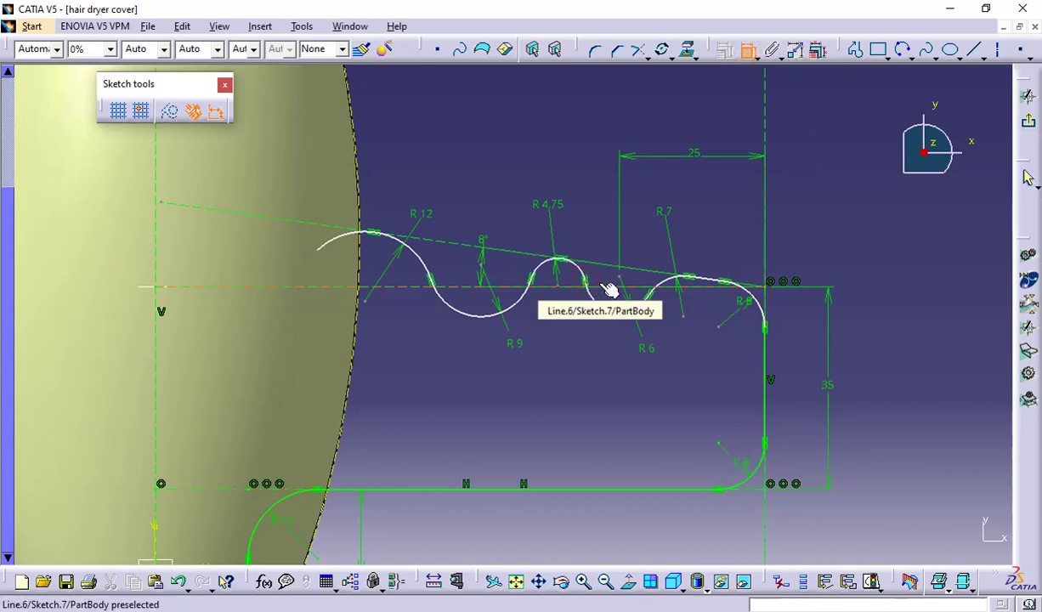
{"action": "right_click", "coordinate": [608, 289]}
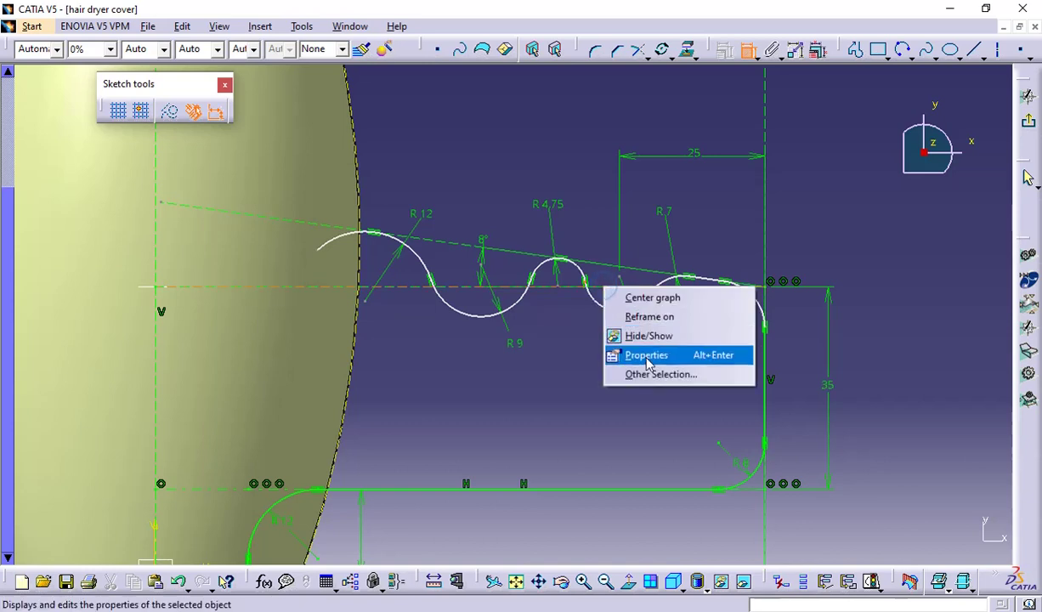
{"action": "left_click", "coordinate": [652, 375]}
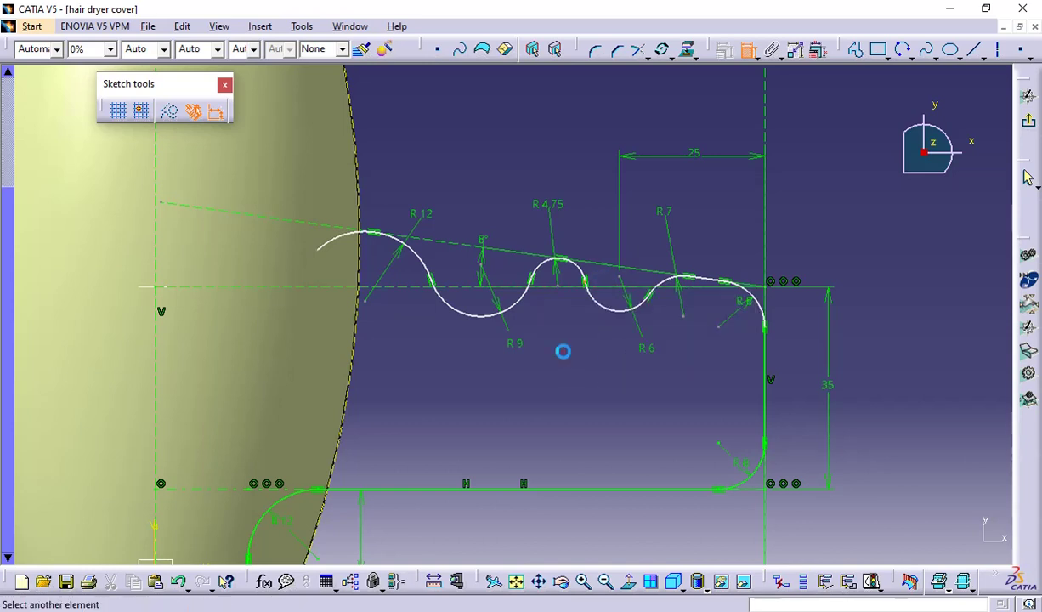
{"action": "left_click", "coordinate": [607, 294]}
{"action": "right_click", "coordinate": [592, 228]}
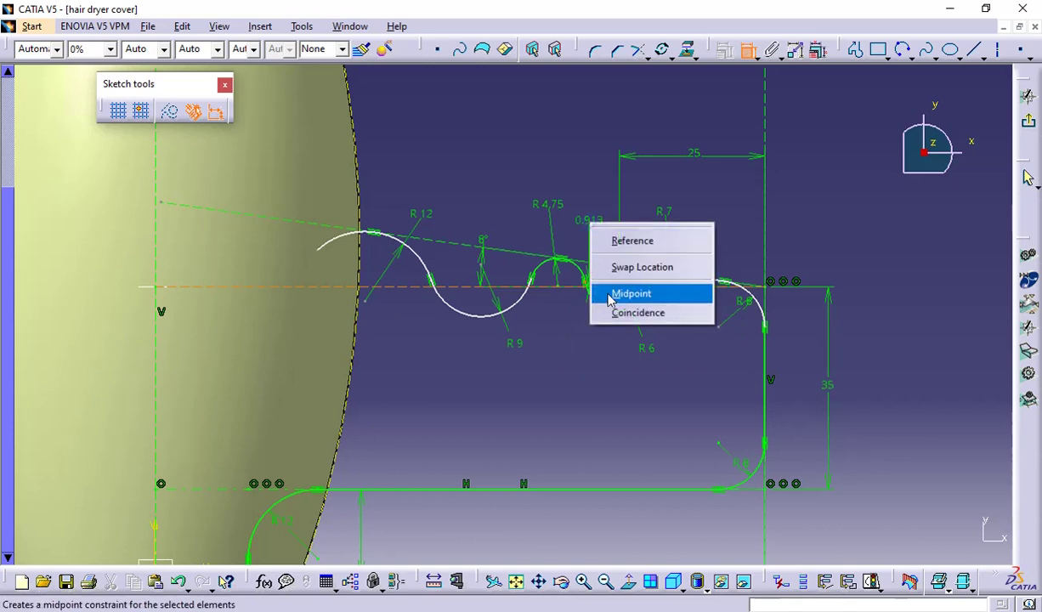
{"action": "left_click", "coordinate": [601, 312]}
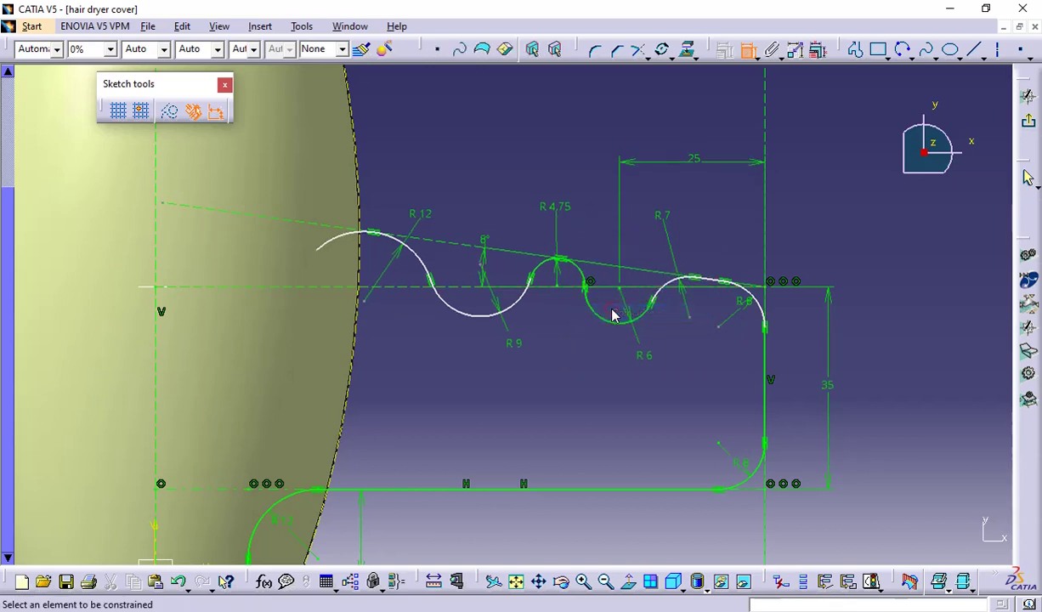
Try to make the junction point of the R6 and R7 wave arcs coincident with the horizontal construction line
{"action": "left_click", "coordinate": [662, 308]}
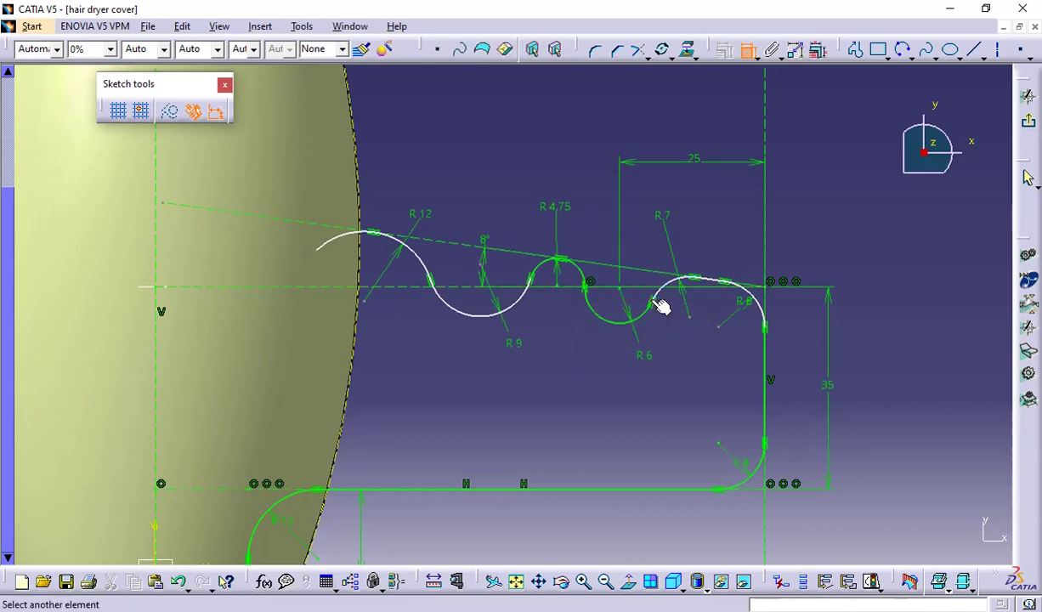
{"action": "left_click", "coordinate": [645, 291]}
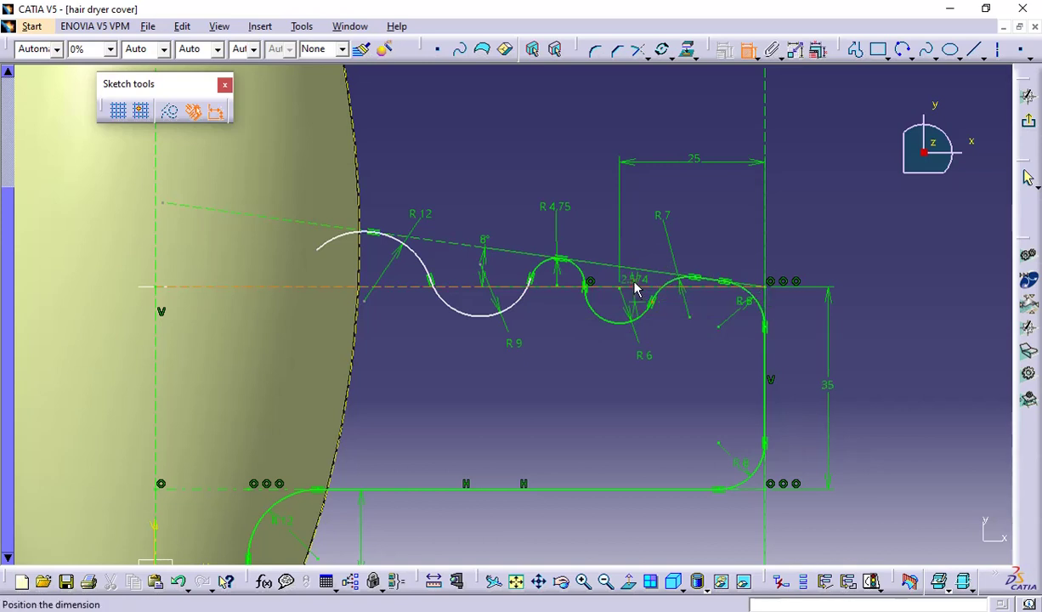
{"action": "right_click", "coordinate": [636, 232]}
{"action": "left_click", "coordinate": [673, 323]}
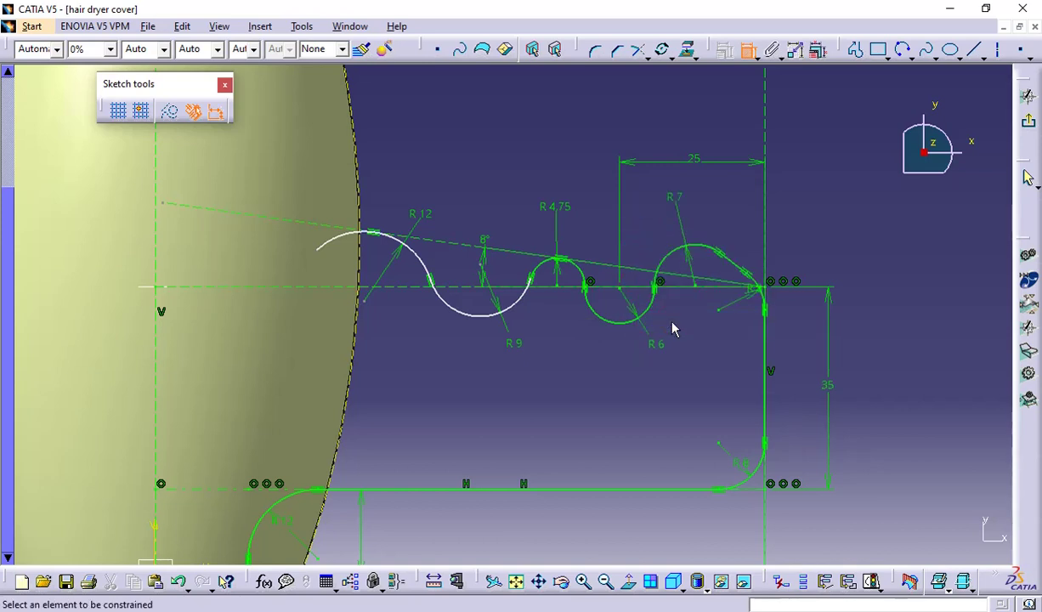
{"action": "left_click", "coordinate": [748, 49]}
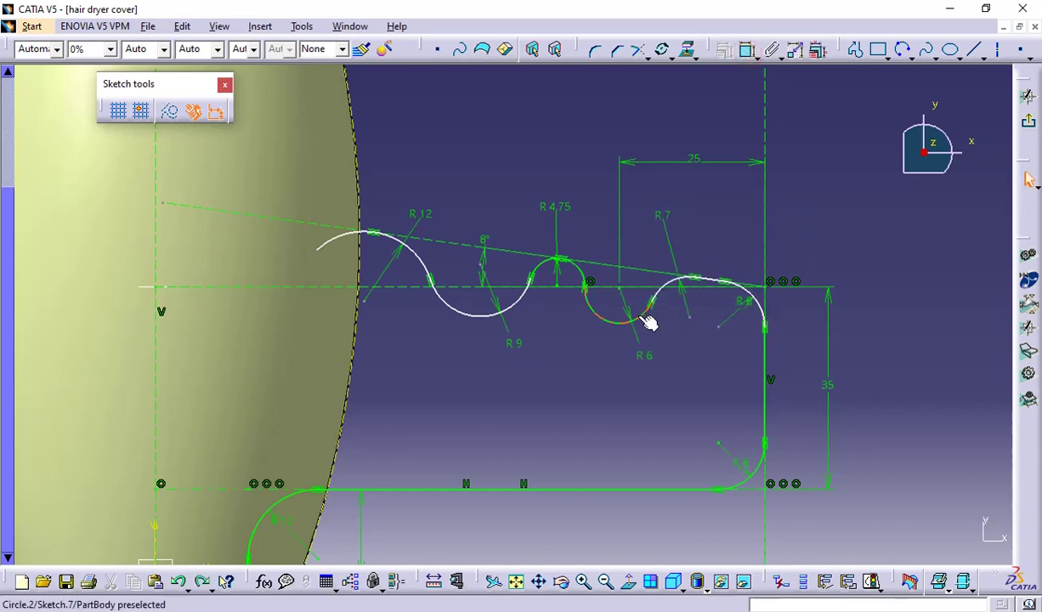
Pull the R6 arc so the adjoining R7 arc shifts upward, and select the tangency between the R7 arc and the short connecting line
{"action": "mouse_move", "coordinate": [642, 317]}
{"action": "left_mouse_down"}
{"action": "mouse_move", "coordinate": [645, 307]}
{"action": "mouse_move", "coordinate": [651, 332]}
{"action": "mouse_move", "coordinate": [660, 320]}
{"action": "left_mouse_up"}
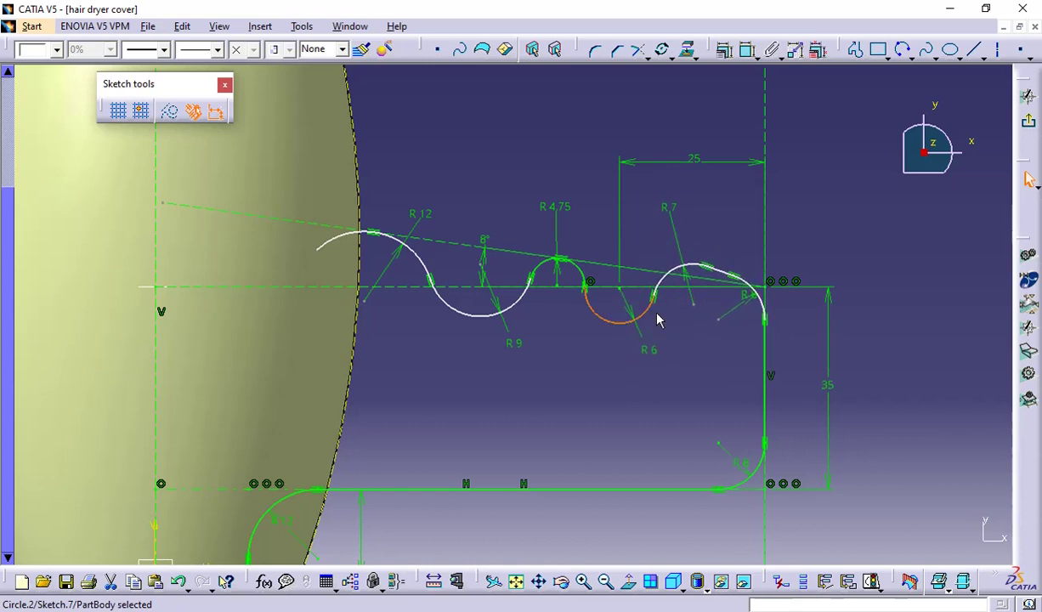
{"action": "left_click", "coordinate": [713, 269]}
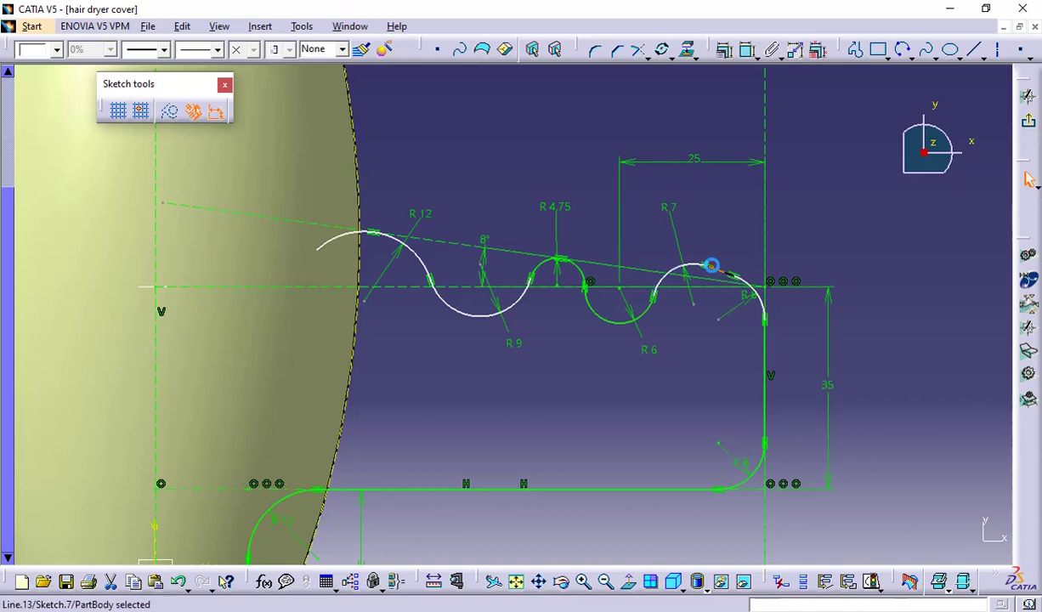
{"action": "left_click", "coordinate": [714, 274]}
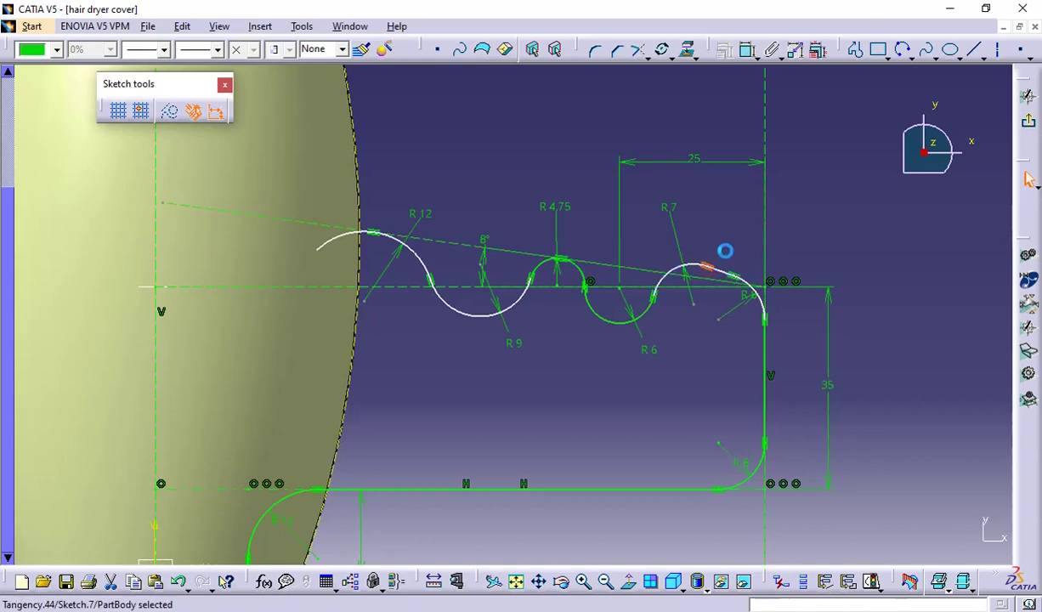
Delete the tangency constraints on the short line joining the R 7 arc and the upper R 8 corner arc
{"action": "left_click", "coordinate": [721, 229]}
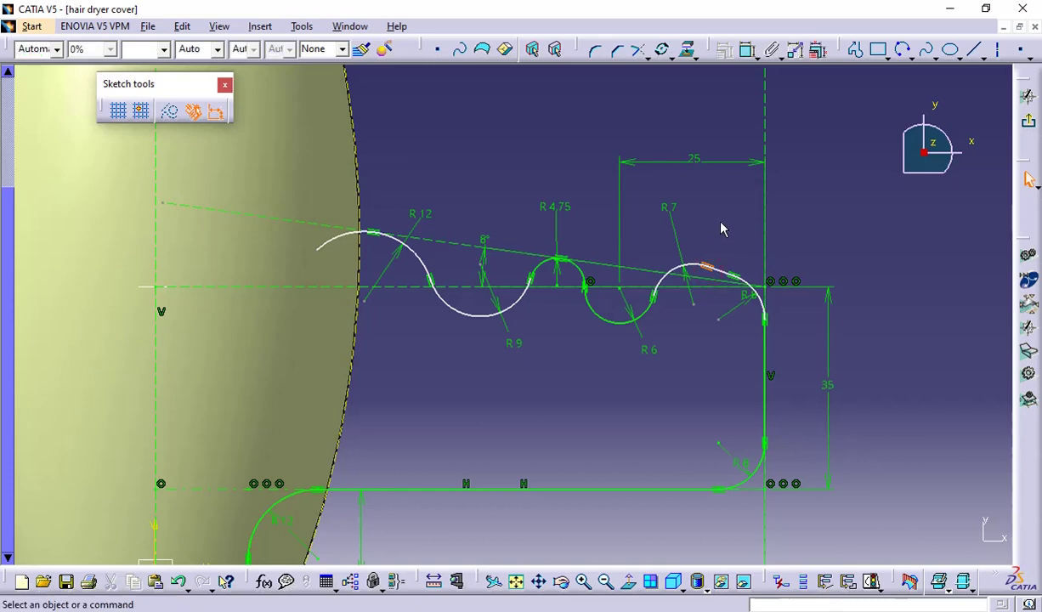
{"action": "left_click", "coordinate": [739, 274]}
{"action": "key", "text": "Delete"}
{"action": "left_click", "coordinate": [748, 49]}
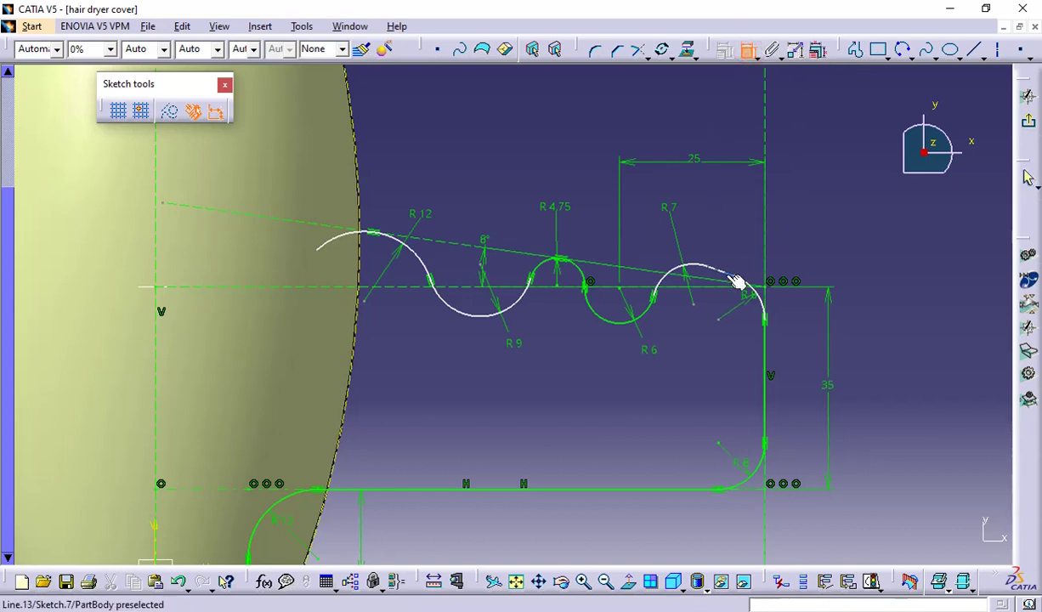
{"action": "left_click", "coordinate": [732, 278]}
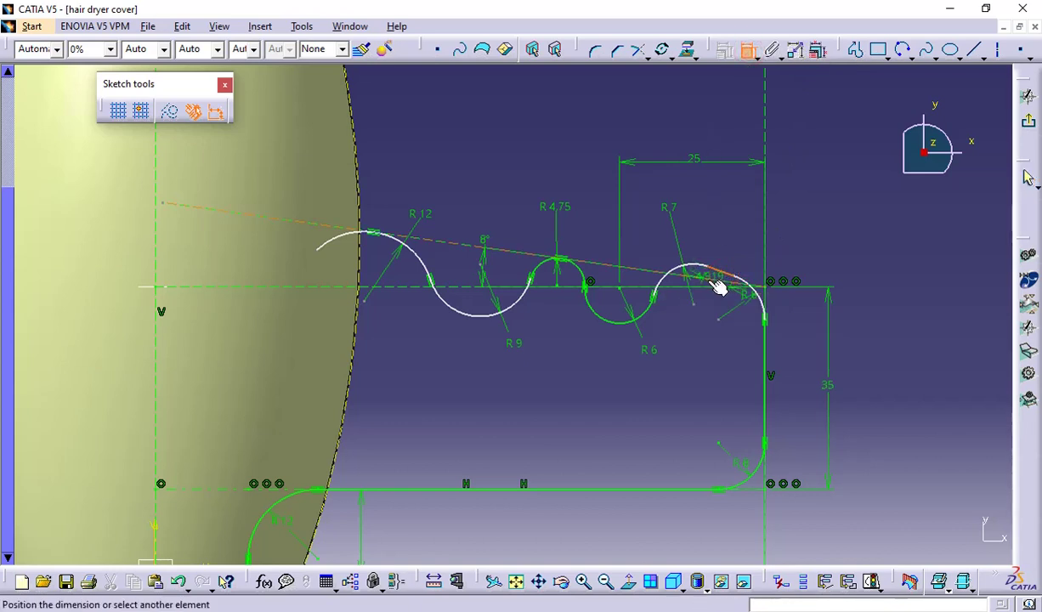
{"action": "right_click", "coordinate": [709, 190]}
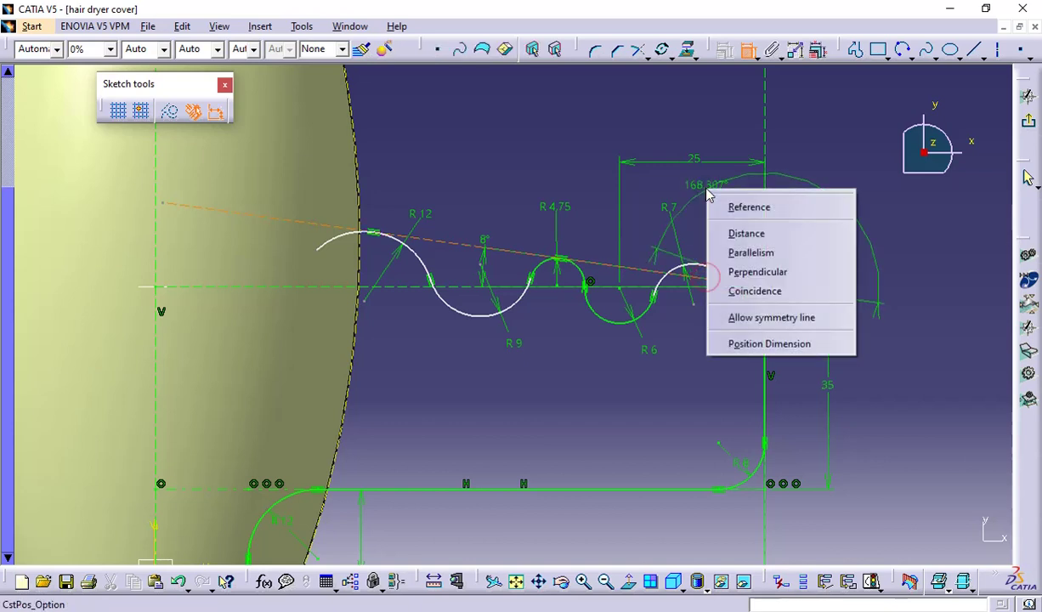
{"action": "left_click", "coordinate": [840, 163]}
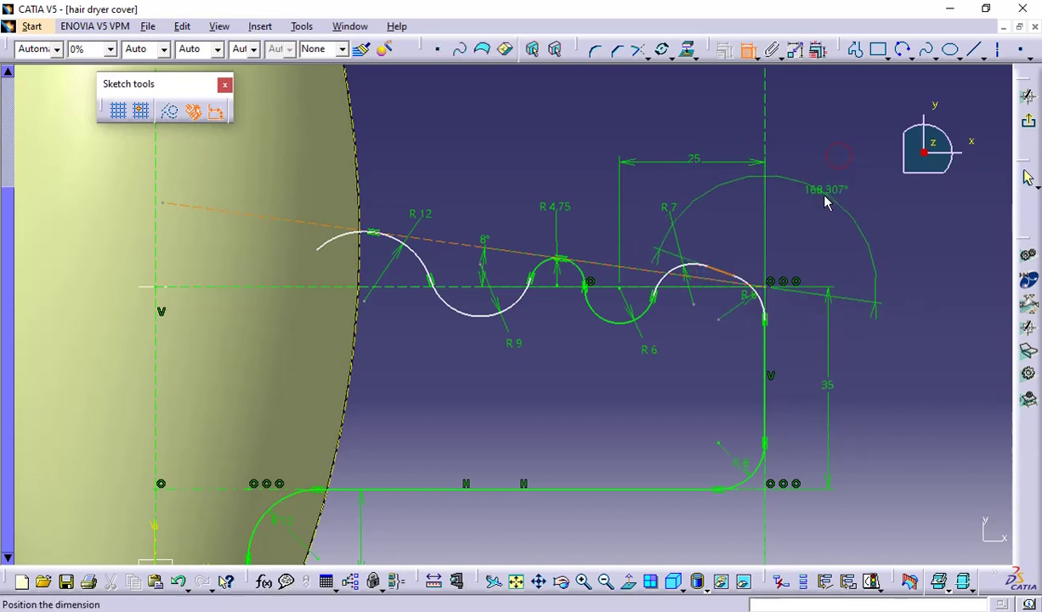
{"action": "key", "text": "Escape"}
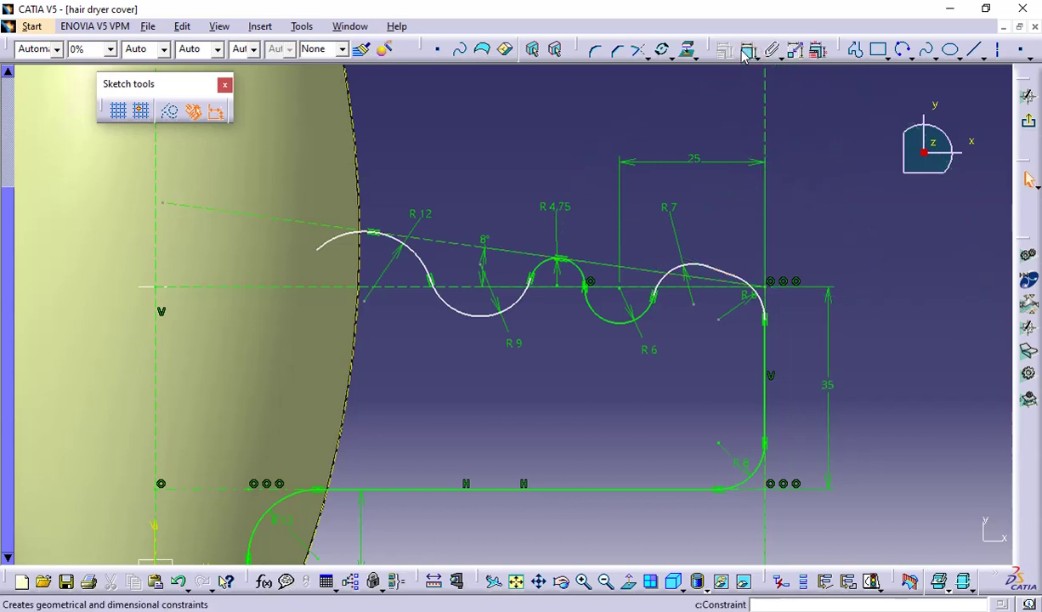
Constrain the upper R 8 corner arc to be tangent to the inclined 8° construction line
{"action": "left_click", "coordinate": [747, 51]}
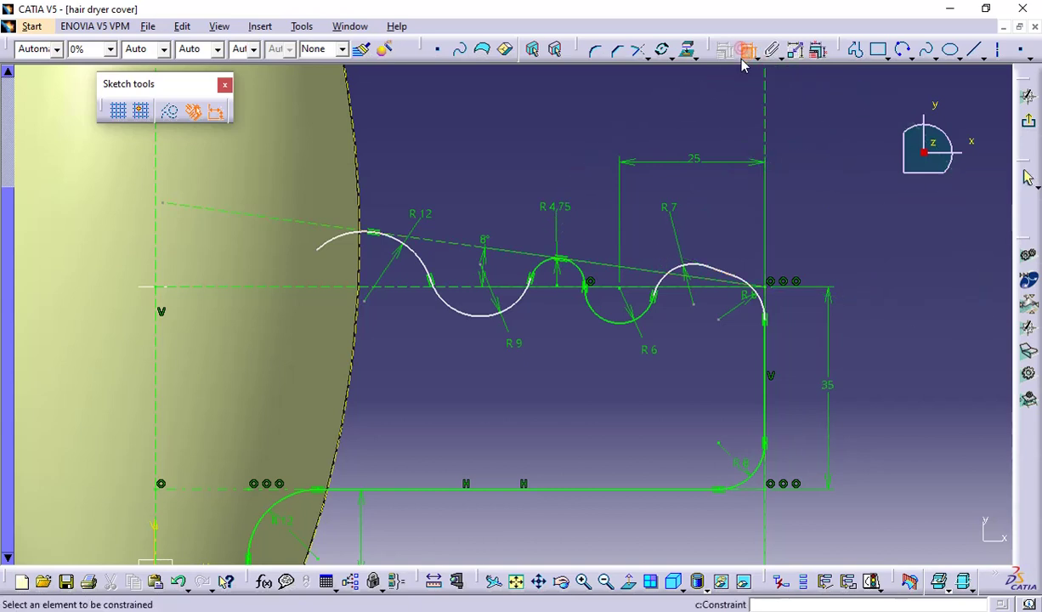
{"action": "left_click", "coordinate": [766, 300]}
{"action": "left_click", "coordinate": [731, 287]}
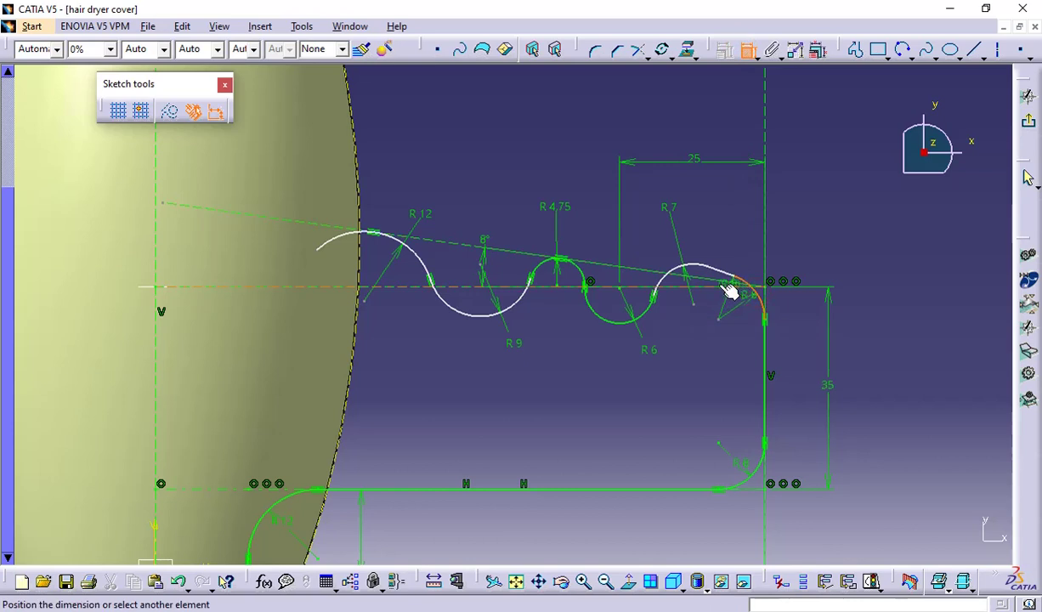
{"action": "left_click", "coordinate": [716, 282]}
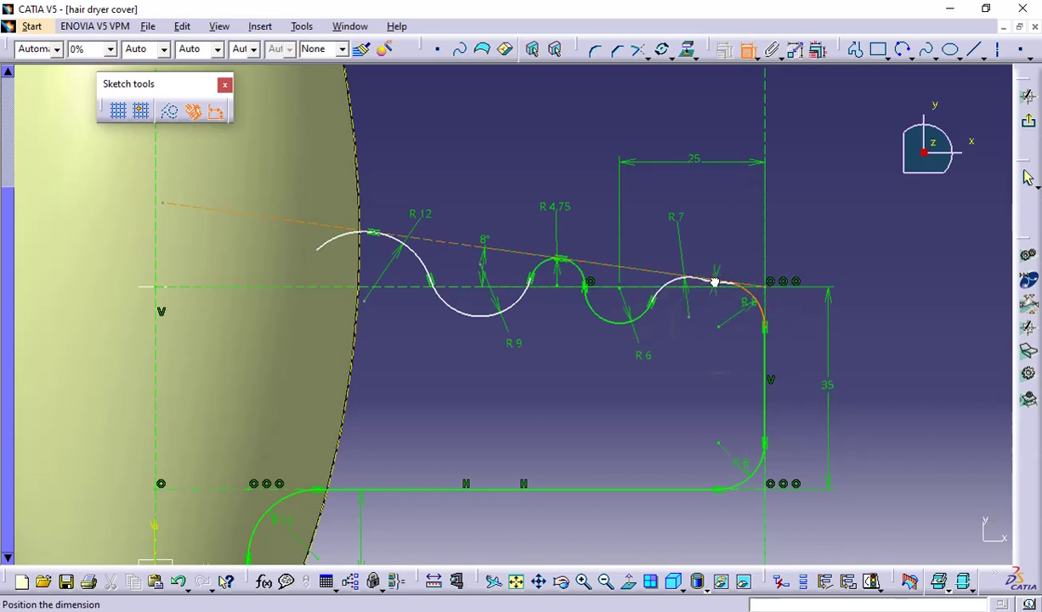
{"action": "right_click", "coordinate": [730, 236]}
{"action": "left_click", "coordinate": [780, 305]}
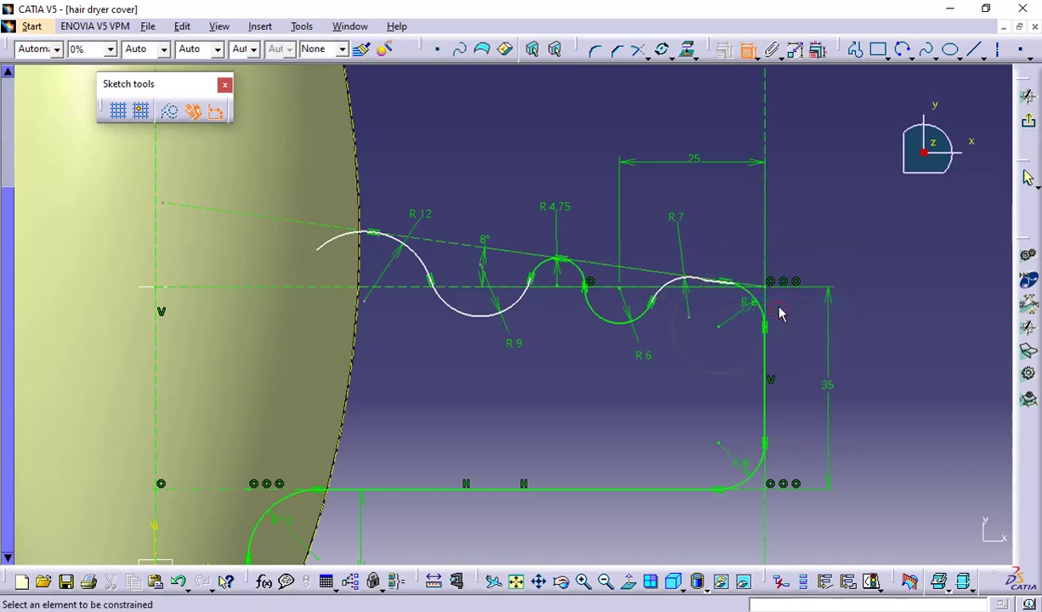
Constrain the R 7 arc to be tangent to the inclined 8° construction line
{"action": "left_click", "coordinate": [685, 286]}
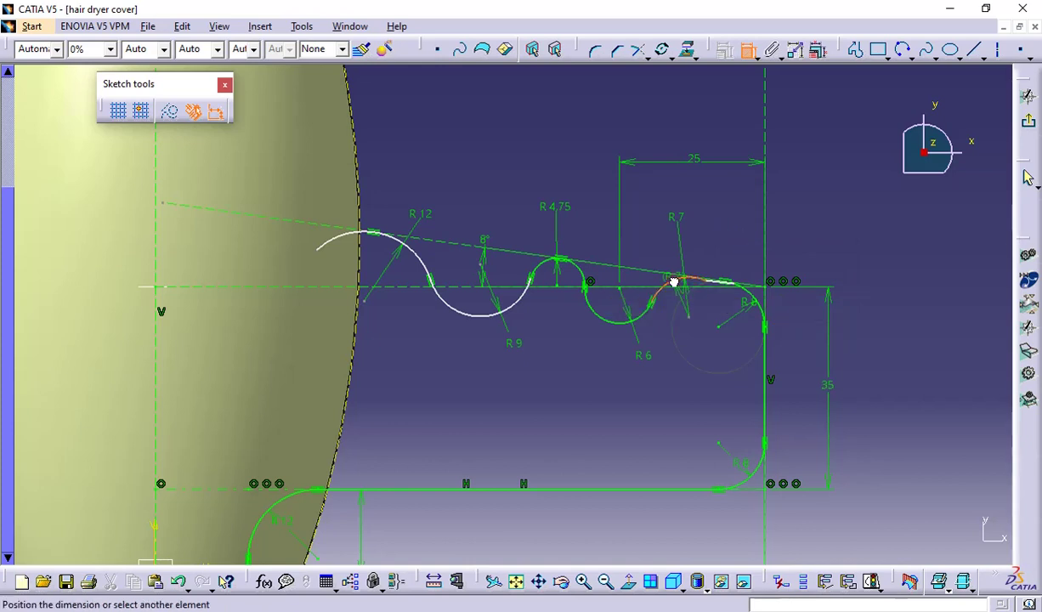
{"action": "left_click", "coordinate": [663, 274]}
{"action": "right_click", "coordinate": [644, 232]}
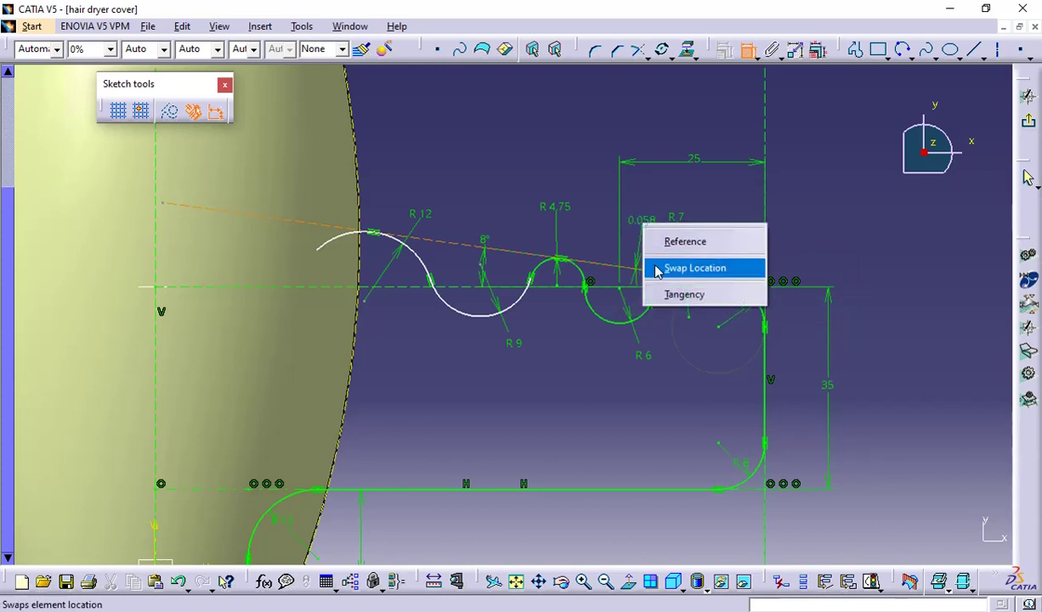
{"action": "left_click", "coordinate": [677, 294]}
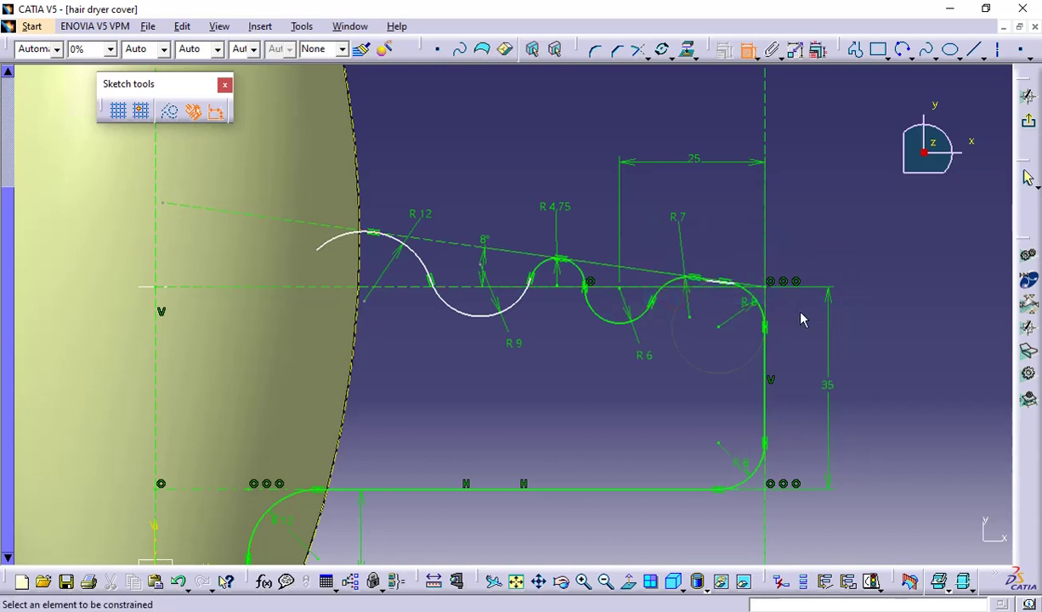
Make the short line between the R 7 and R 8 arcs coincident with the inclined construction line
{"action": "mouse_move", "coordinate": [880, 331]}
{"action": "middle_mouse_down"}
{"action": "mouse_move", "coordinate": [833, 319]}
{"action": "mouse_move", "coordinate": [740, 336]}
{"action": "mouse_move", "coordinate": [654, 341]}
{"action": "mouse_move", "coordinate": [618, 329]}
{"action": "middle_mouse_up"}
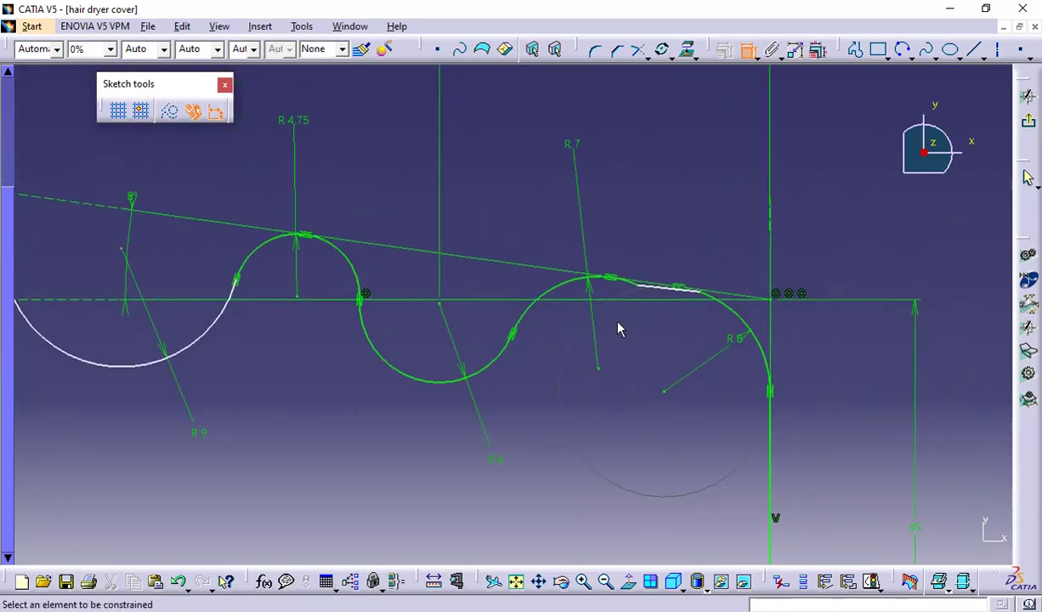
{"action": "left_click", "coordinate": [669, 293]}
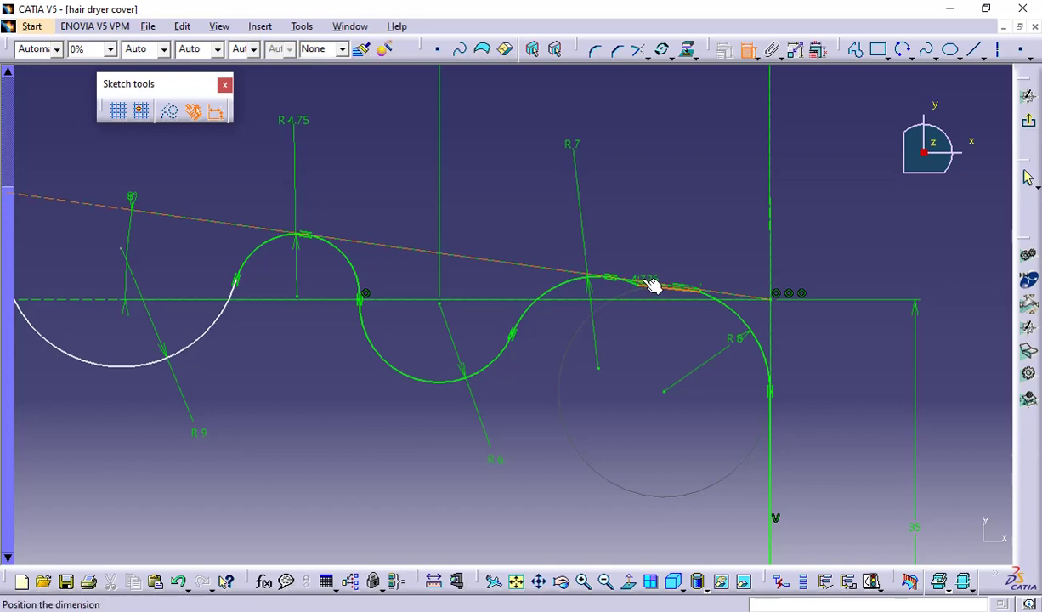
{"action": "left_click", "coordinate": [644, 281]}
{"action": "right_click", "coordinate": [659, 201]}
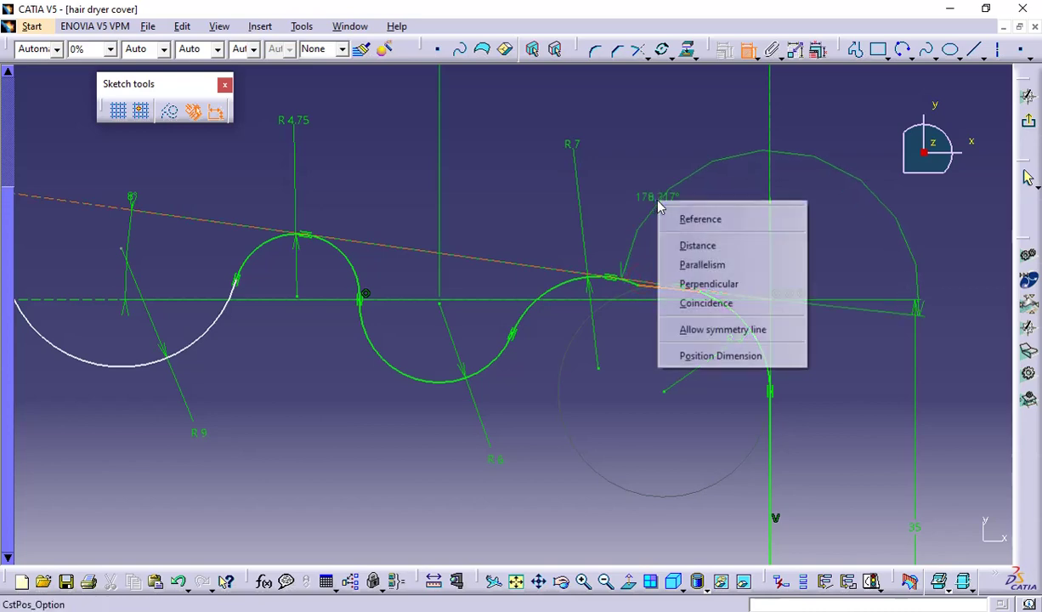
{"action": "left_click", "coordinate": [697, 308]}
Make the junction point of the R 9 and R 4.75 arcs coincident with the horizontal construction line
{"action": "middle_click_drag", "start_coordinate": [699, 256], "coordinate": [695, 342], "text": "ctrl"}
{"action": "middle_click_drag", "start_coordinate": [572, 361], "coordinate": [631, 345]}
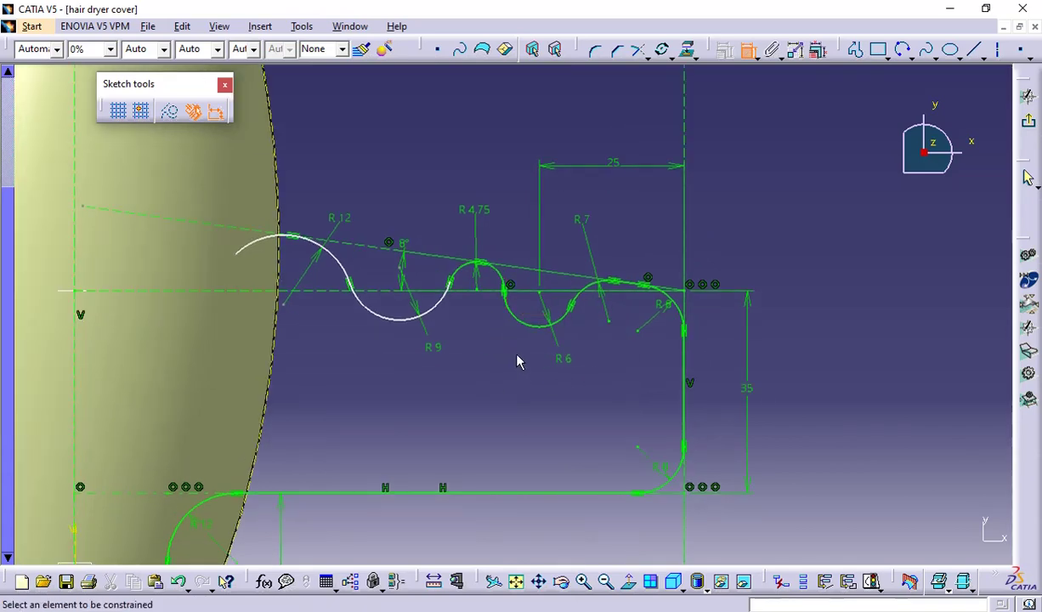
{"action": "mouse_move", "coordinate": [480, 353]}
{"action": "middle_mouse_down"}
{"action": "mouse_move", "coordinate": [487, 288]}
{"action": "mouse_move", "coordinate": [432, 268]}
{"action": "middle_mouse_up"}
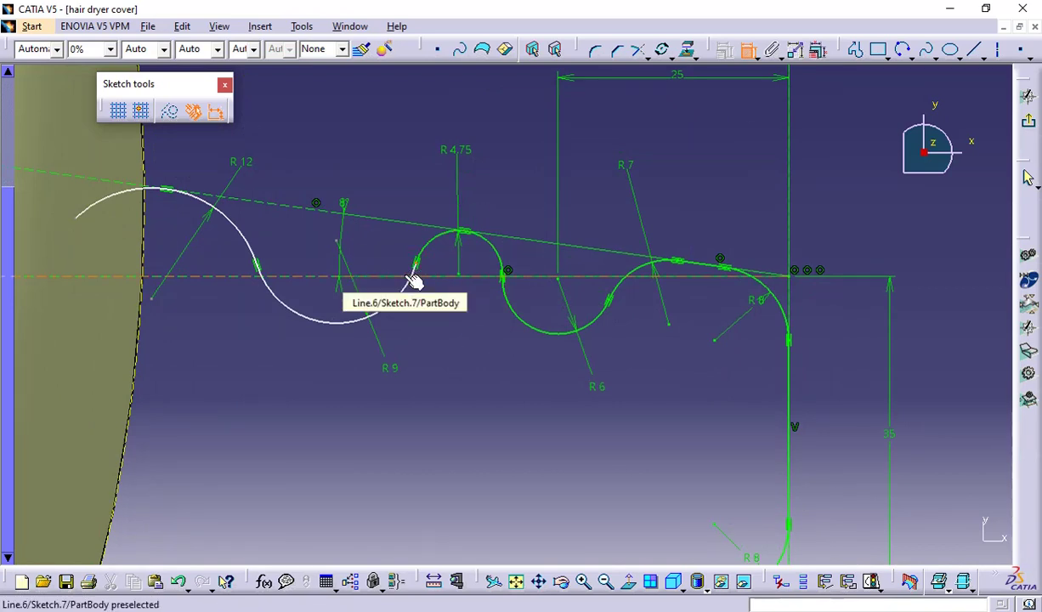
{"action": "left_click", "coordinate": [413, 277]}
{"action": "right_click", "coordinate": [387, 244]}
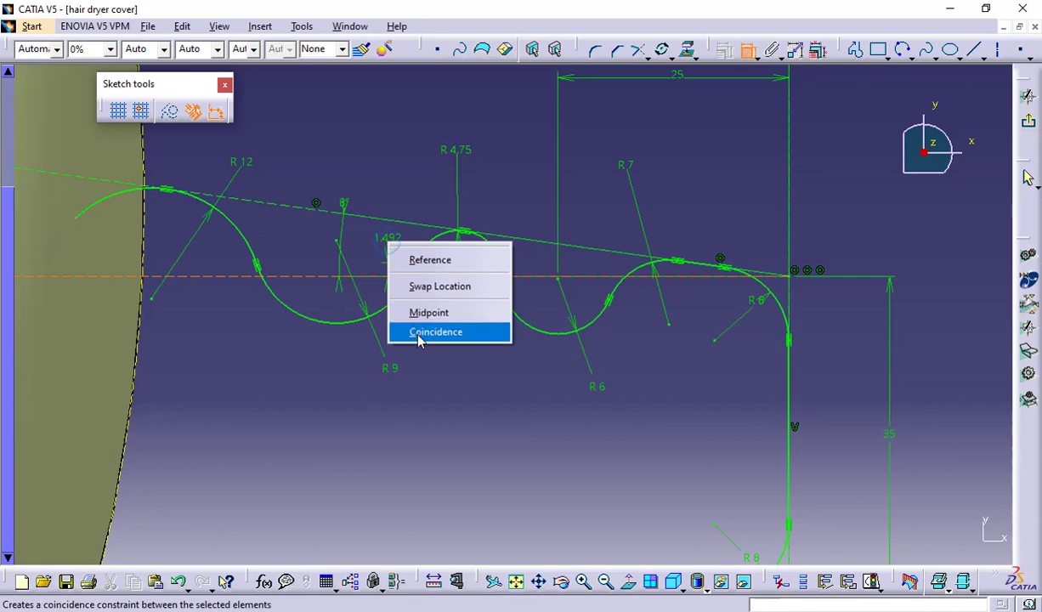
{"action": "left_click", "coordinate": [417, 331]}
Try to make the junction point of the R 12 and R 9 arcs coincident with the horizontal construction line
{"action": "mouse_move", "coordinate": [451, 330]}
{"action": "middle_mouse_down"}
{"action": "mouse_move", "coordinate": [480, 338]}
{"action": "mouse_move", "coordinate": [506, 477]}
{"action": "middle_mouse_up"}
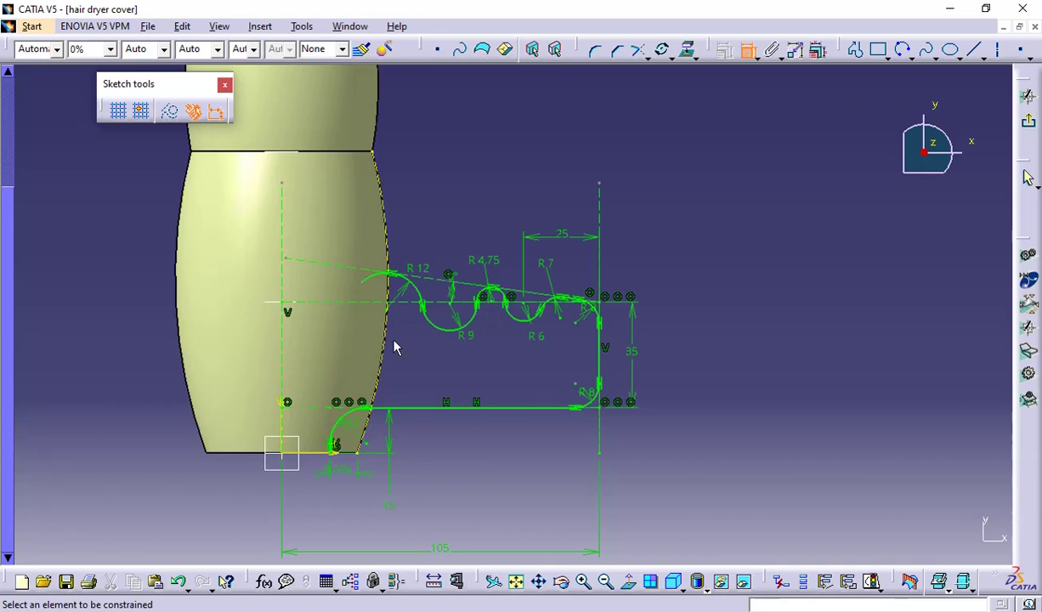
{"action": "mouse_move", "coordinate": [421, 357]}
{"action": "middle_mouse_down"}
{"action": "mouse_move", "coordinate": [426, 304]}
{"action": "mouse_move", "coordinate": [351, 317]}
{"action": "middle_mouse_up"}
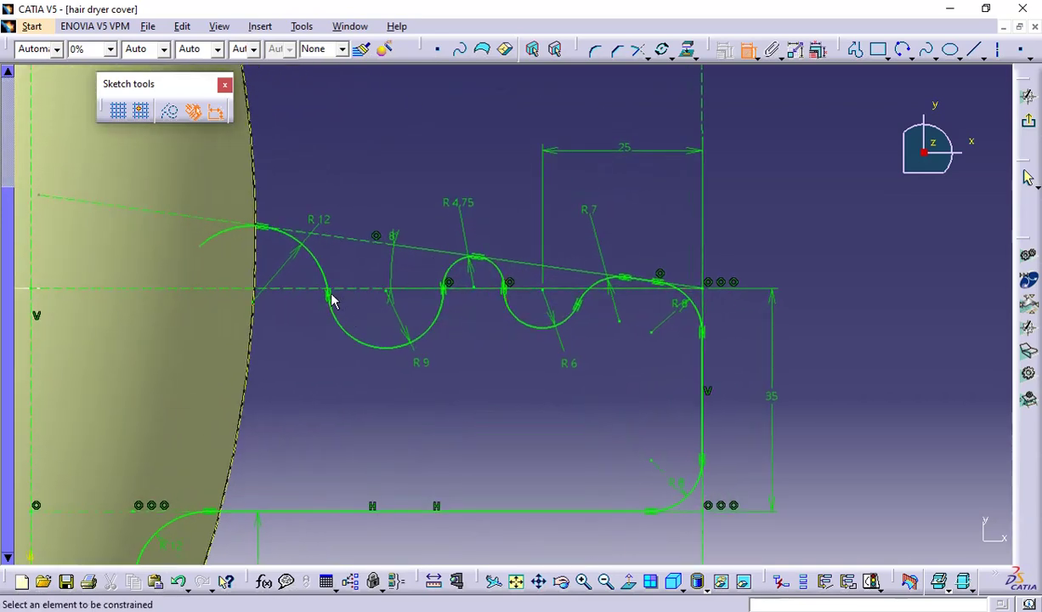
{"action": "left_click", "coordinate": [339, 297]}
{"action": "left_click", "coordinate": [348, 289]}
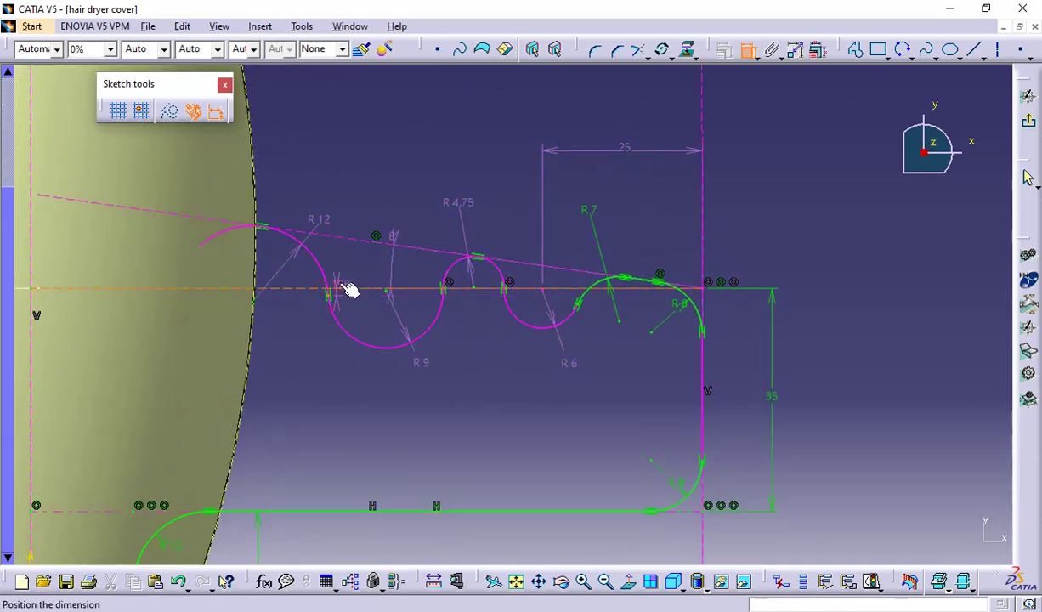
{"action": "right_click", "coordinate": [355, 250]}
{"action": "left_click", "coordinate": [409, 338]}
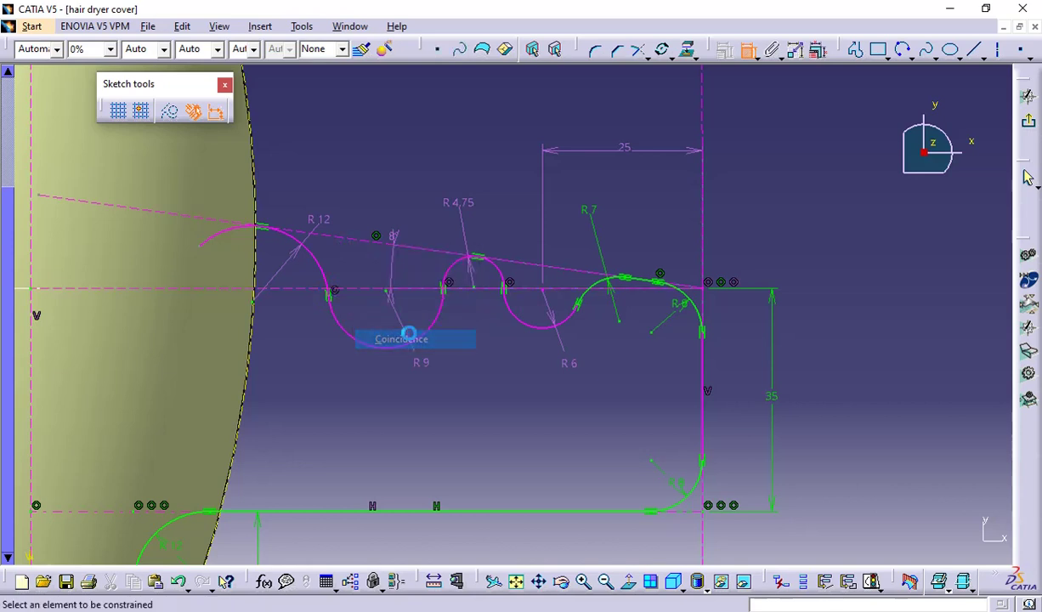
{"action": "left_click", "coordinate": [747, 51]}
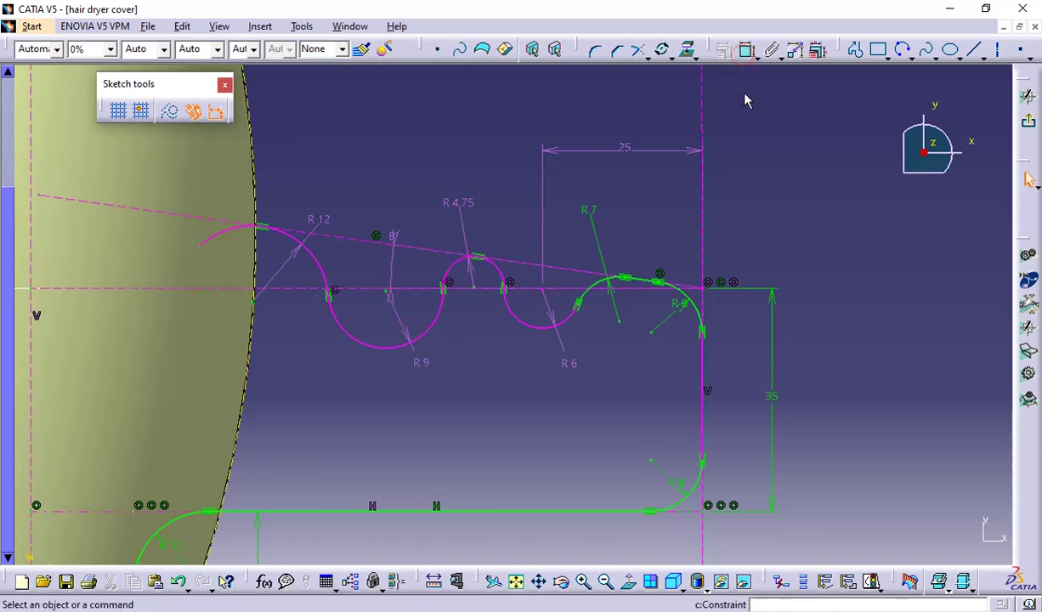
{"action": "left_click", "coordinate": [361, 338]}
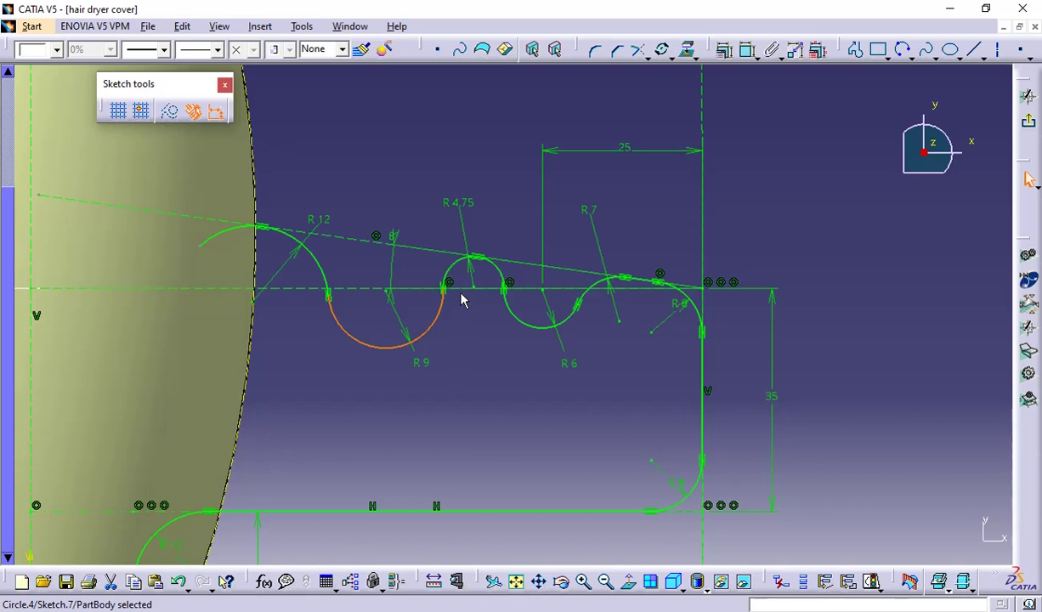
{"action": "left_click", "coordinate": [519, 447]}
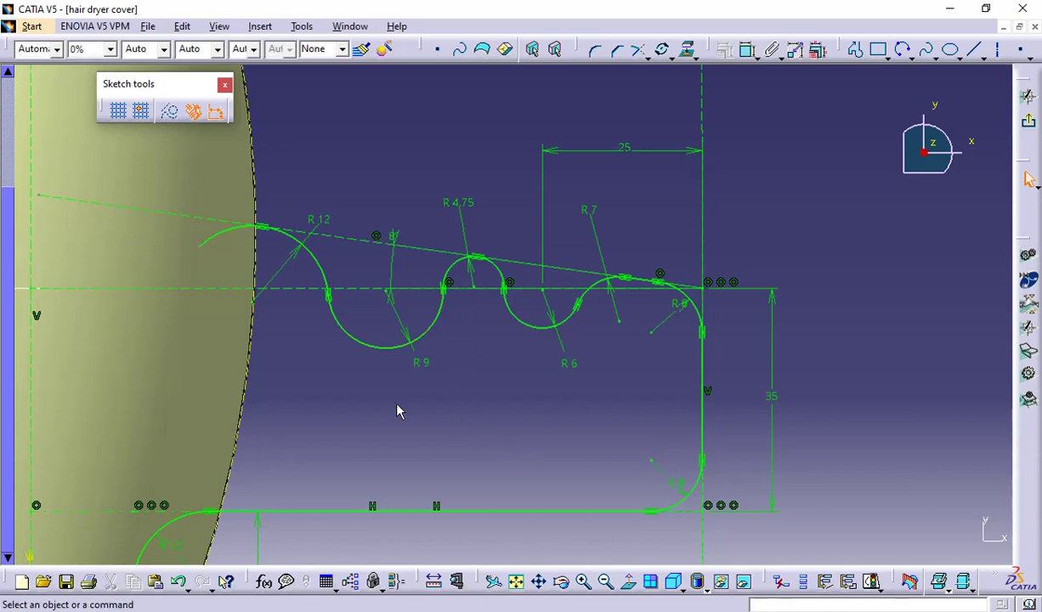
Shorten the R 12 arc by moving its free end close to the curved edge of the body
{"action": "left_click_drag", "start_coordinate": [196, 241], "coordinate": [260, 230]}
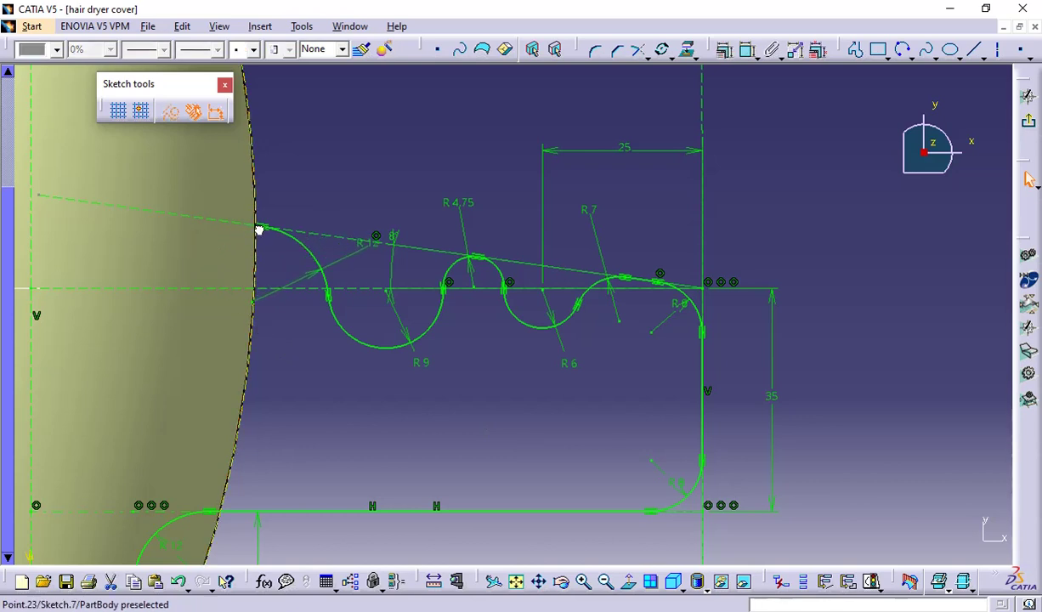
{"action": "left_click", "coordinate": [360, 161]}
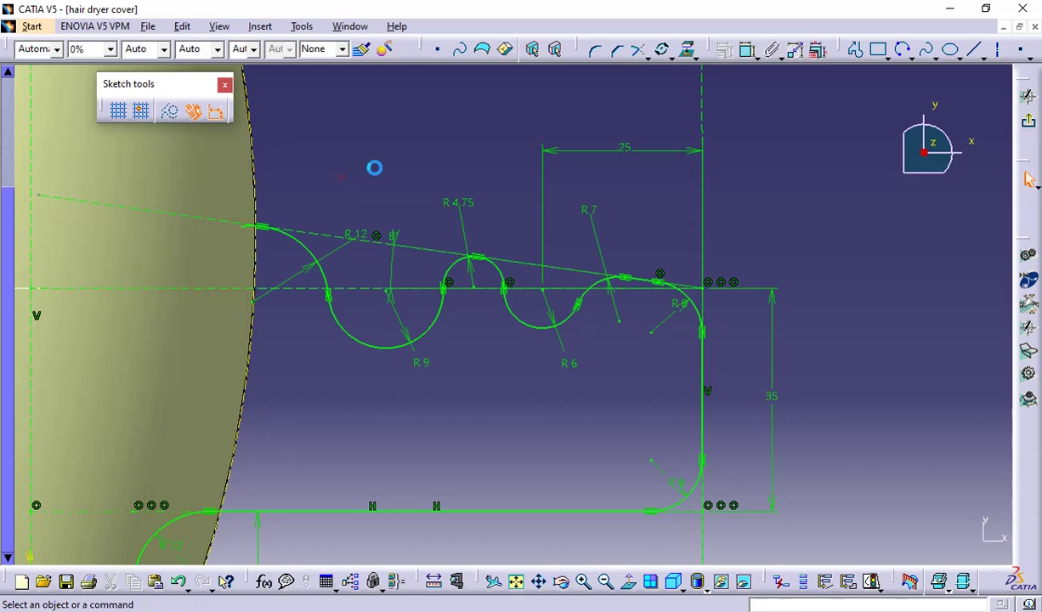
Try to apply a concentricity constraint between the R 12 arc's free endpoint and the curved body edge
{"action": "left_click", "coordinate": [749, 51]}
{"action": "left_click", "coordinate": [252, 229]}
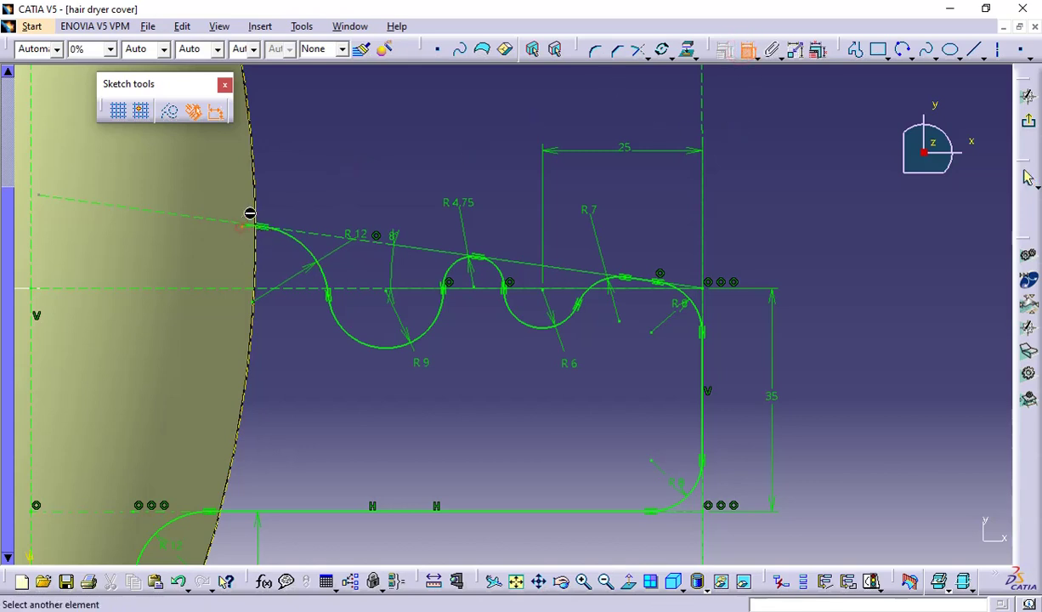
{"action": "left_click", "coordinate": [269, 212]}
{"action": "right_click", "coordinate": [331, 178]}
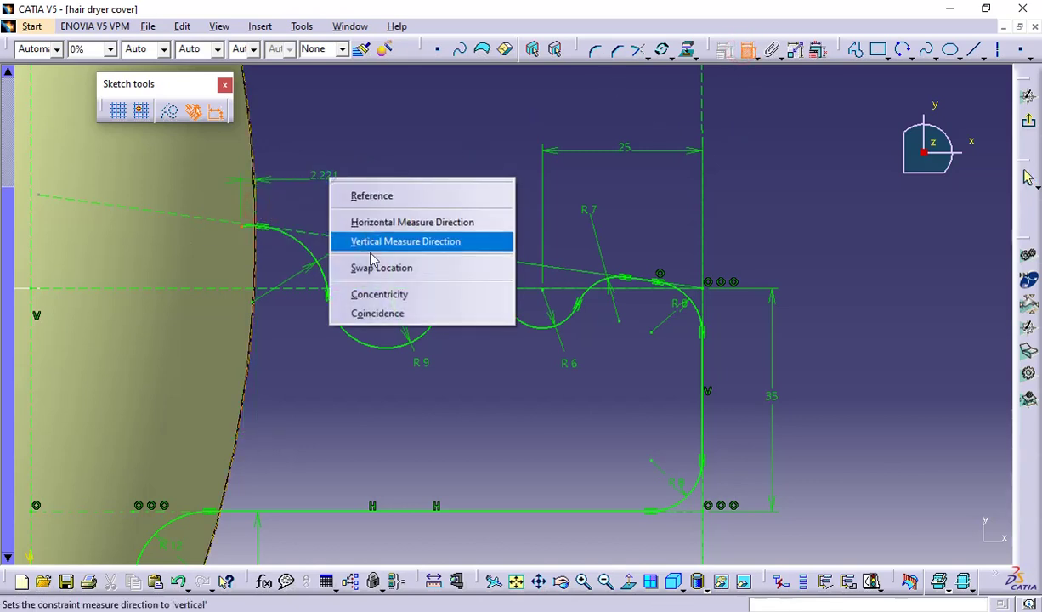
{"action": "left_click", "coordinate": [384, 295]}
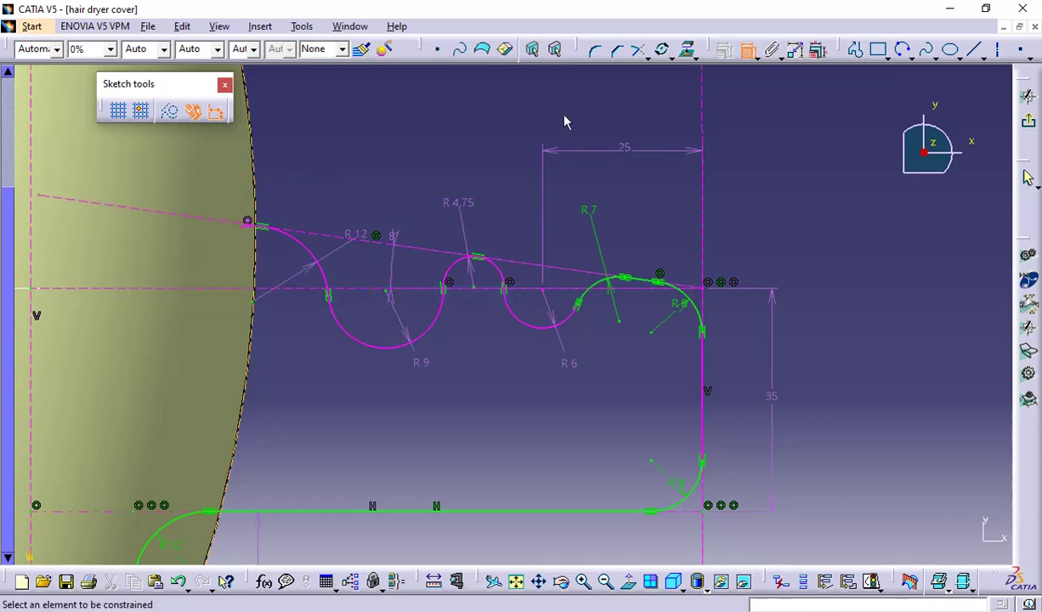
{"action": "left_click", "coordinate": [750, 51]}
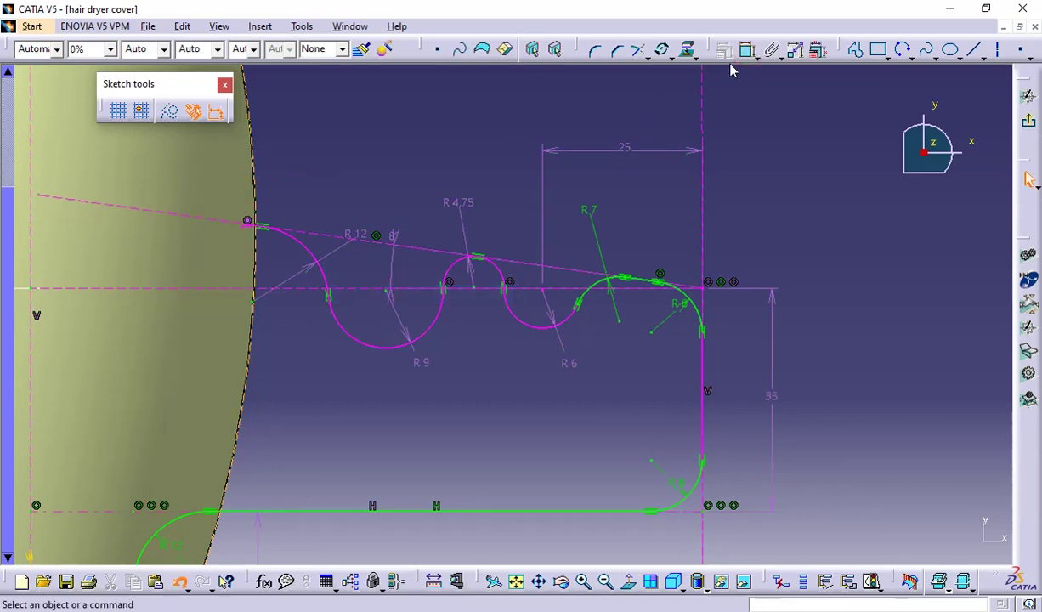
Apply a coincidence constraint between the R 12 arc's free endpoint and the curved edge of the body
{"action": "left_click", "coordinate": [748, 51]}
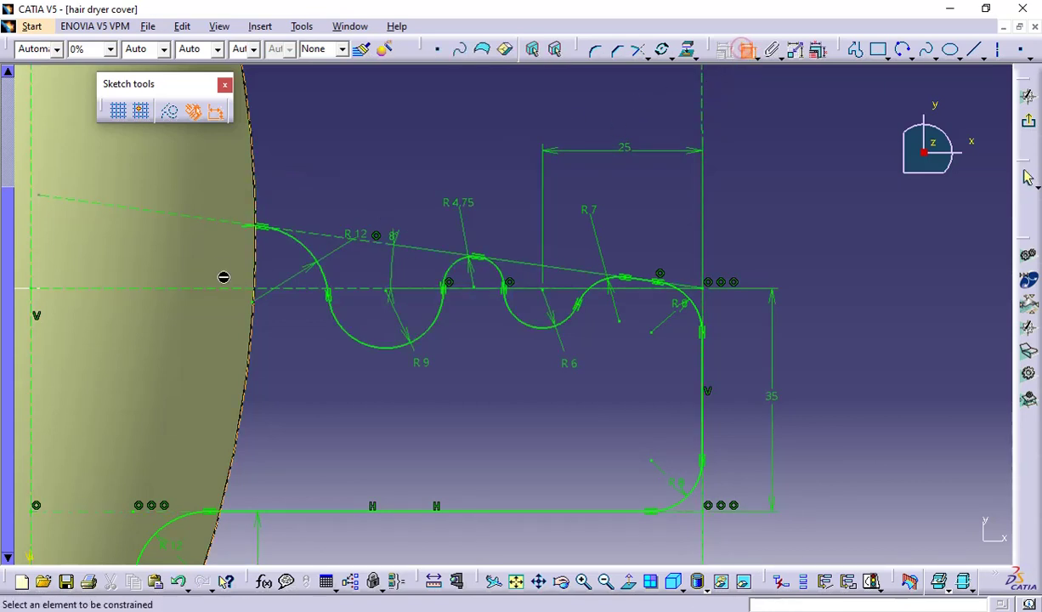
{"action": "left_click", "coordinate": [260, 219]}
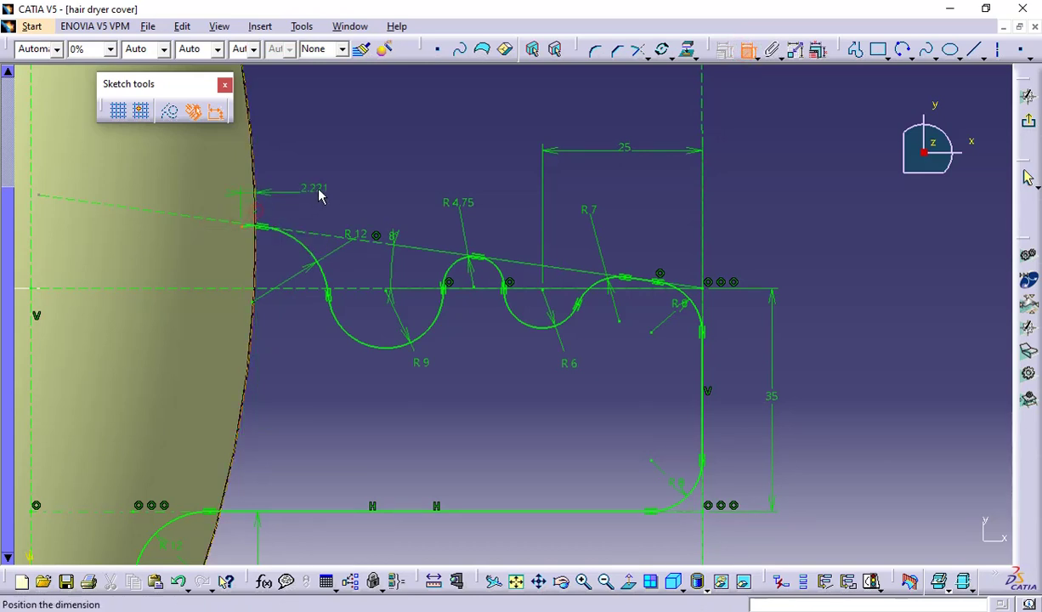
{"action": "right_click", "coordinate": [326, 191]}
{"action": "left_click", "coordinate": [387, 323]}
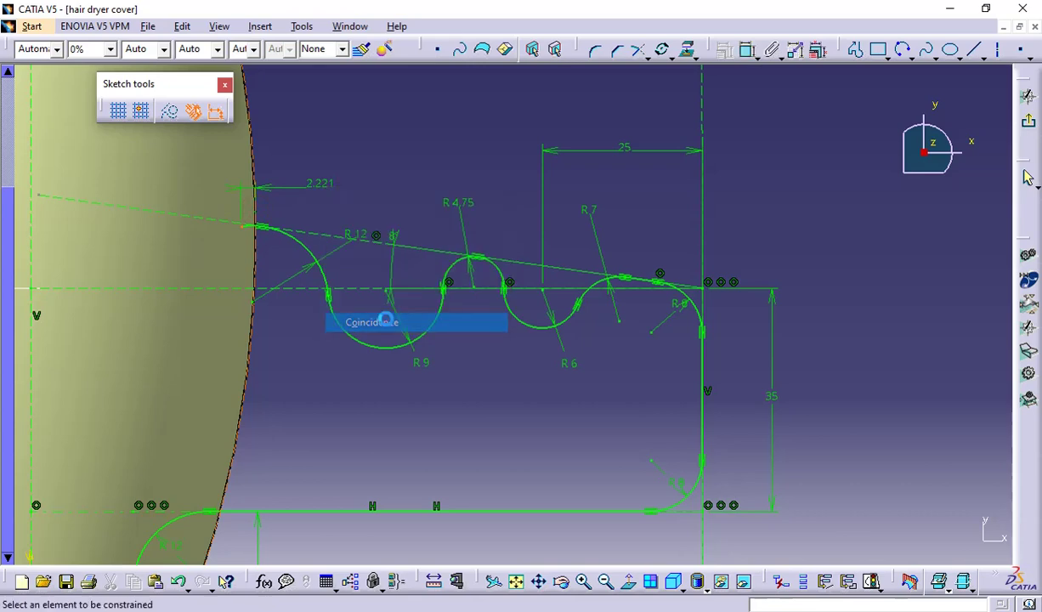
Delete the arc joining the profile's lower horizontal line to the short vertical line near the body's open end
{"action": "mouse_move", "coordinate": [319, 158]}
{"action": "middle_mouse_down"}
{"action": "mouse_move", "coordinate": [347, 323]}
{"action": "mouse_move", "coordinate": [490, 363]}
{"action": "mouse_move", "coordinate": [496, 446]}
{"action": "mouse_move", "coordinate": [323, 351]}
{"action": "mouse_move", "coordinate": [408, 349]}
{"action": "mouse_move", "coordinate": [426, 287]}
{"action": "middle_mouse_up"}
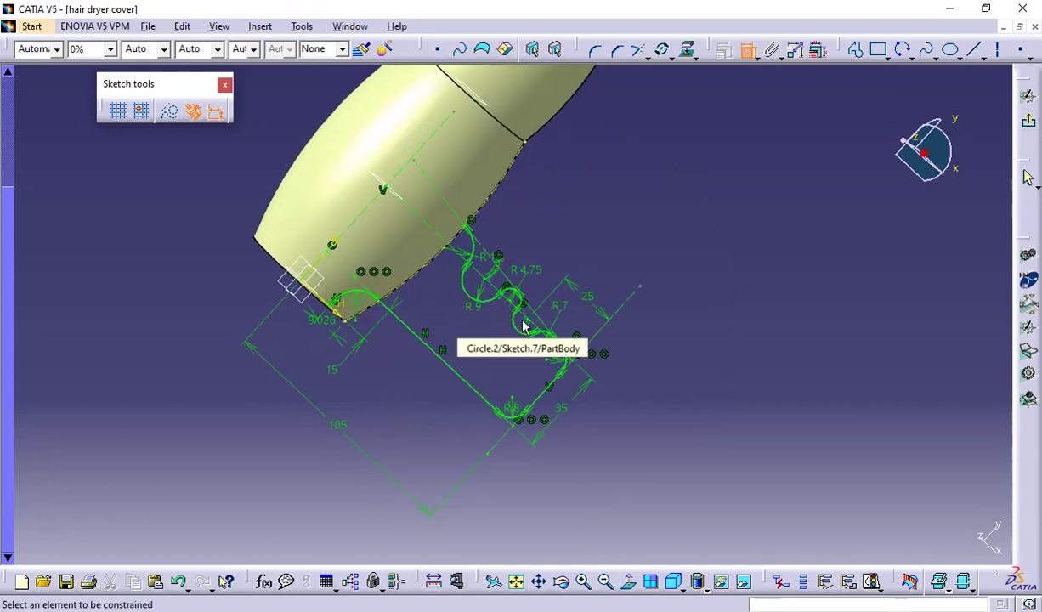
{"action": "mouse_move", "coordinate": [476, 361]}
{"action": "middle_mouse_down"}
{"action": "mouse_move", "coordinate": [498, 354]}
{"action": "mouse_move", "coordinate": [569, 367]}
{"action": "mouse_move", "coordinate": [515, 396]}
{"action": "mouse_move", "coordinate": [461, 342]}
{"action": "mouse_move", "coordinate": [482, 375]}
{"action": "mouse_move", "coordinate": [540, 412]}
{"action": "mouse_move", "coordinate": [571, 397]}
{"action": "mouse_move", "coordinate": [473, 389]}
{"action": "mouse_move", "coordinate": [452, 367]}
{"action": "mouse_move", "coordinate": [472, 349]}
{"action": "mouse_move", "coordinate": [490, 364]}
{"action": "middle_mouse_up"}
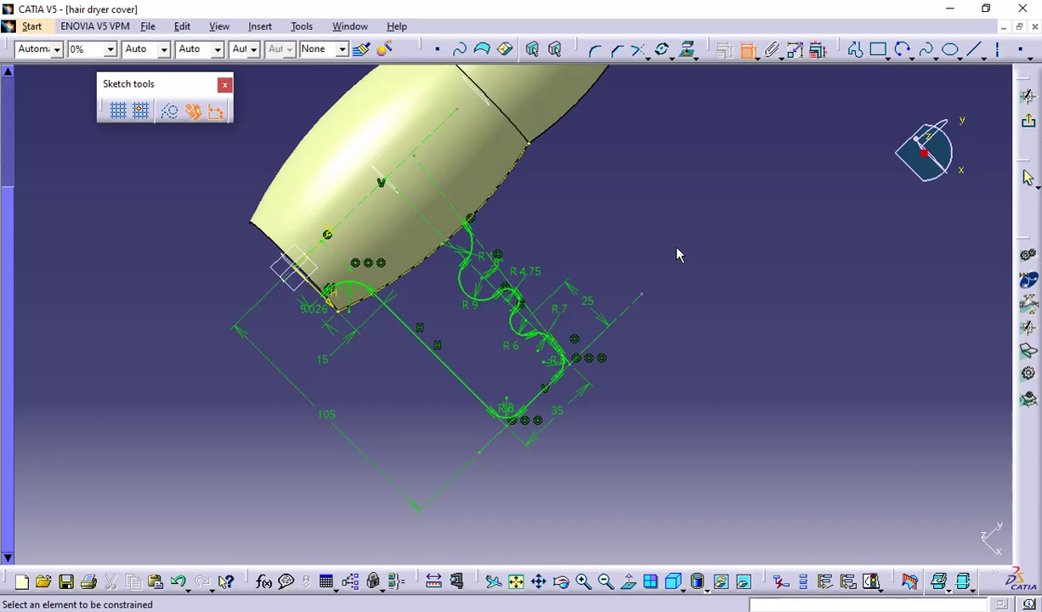
{"action": "key", "text": "Escape"}
{"action": "mouse_move", "coordinate": [247, 470]}
{"action": "middle_mouse_down"}
{"action": "mouse_move", "coordinate": [254, 482]}
{"action": "mouse_move", "coordinate": [291, 473]}
{"action": "mouse_move", "coordinate": [476, 399]}
{"action": "mouse_move", "coordinate": [647, 310]}
{"action": "mouse_move", "coordinate": [593, 243]}
{"action": "middle_mouse_up"}
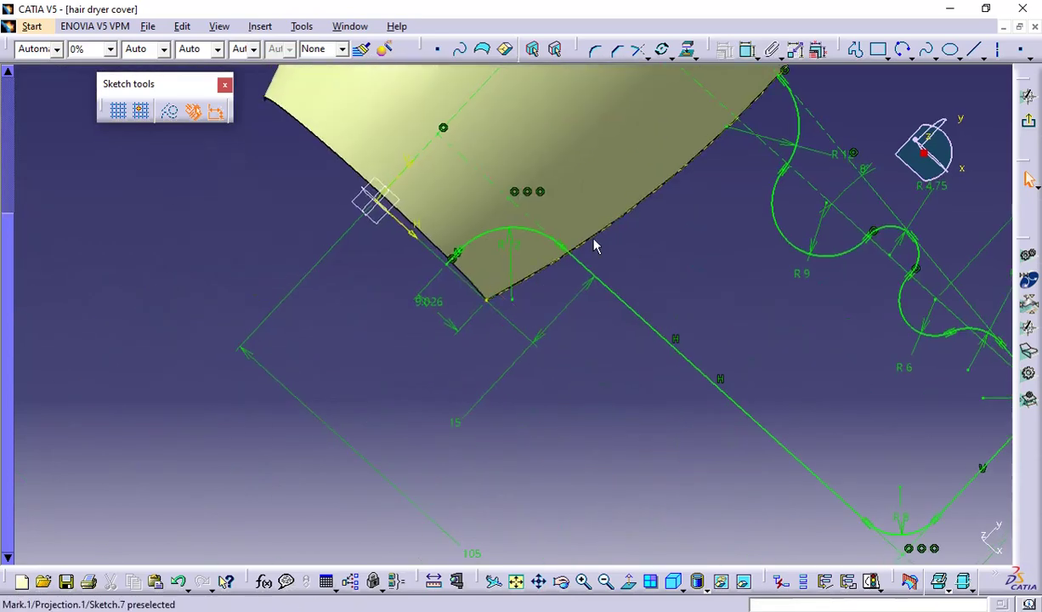
{"action": "left_click", "coordinate": [511, 236]}
{"action": "key", "text": "Delete"}
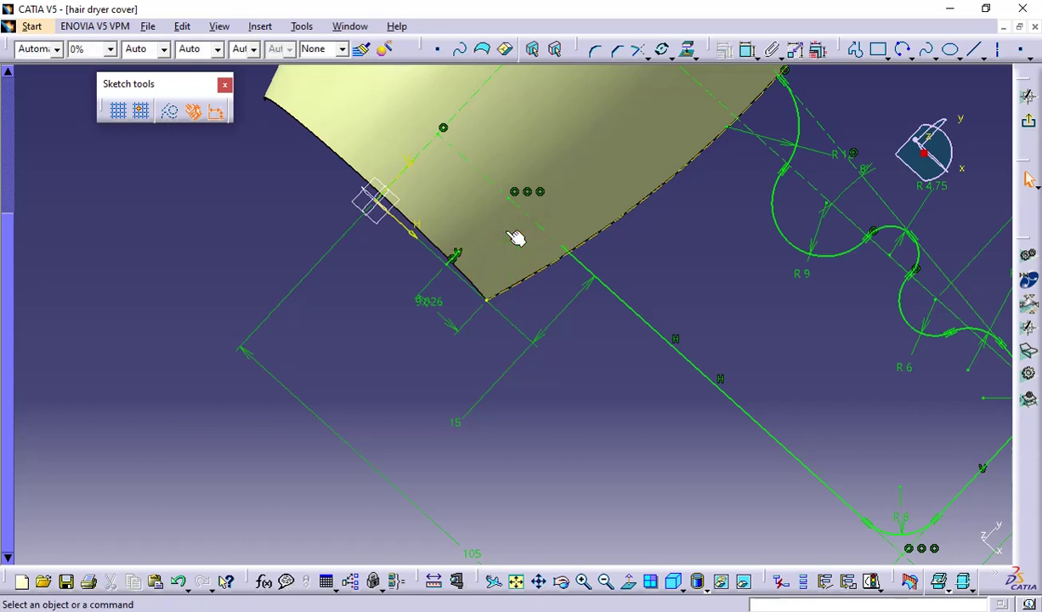
Delete the short vertical line at the body's bottom edge and the 9.026 horizontal dimension beneath it
{"action": "left_click", "coordinate": [629, 582]}
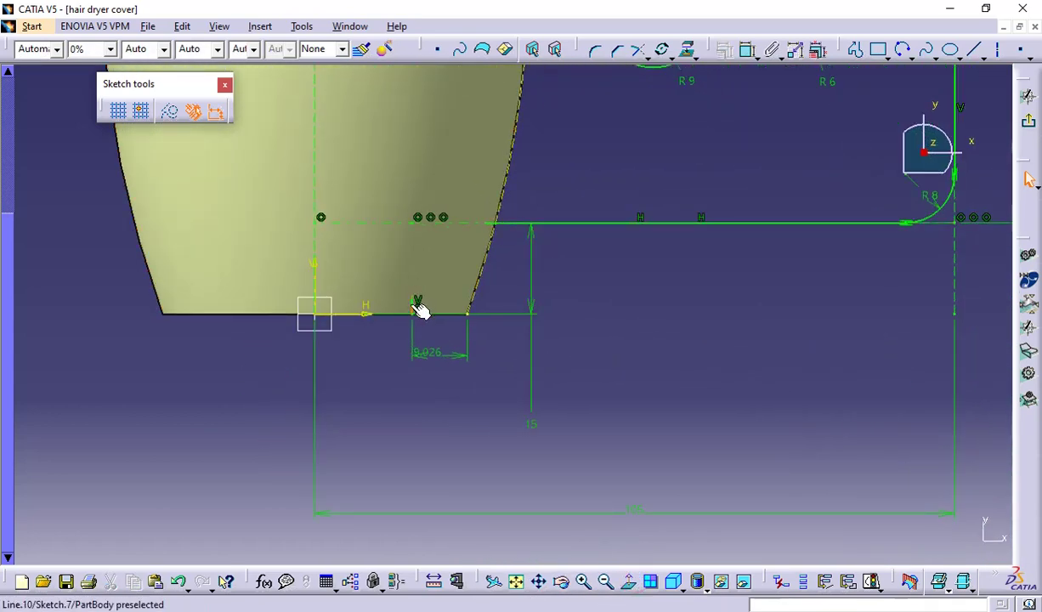
{"action": "left_click", "coordinate": [414, 306]}
{"action": "key", "text": "Delete"}
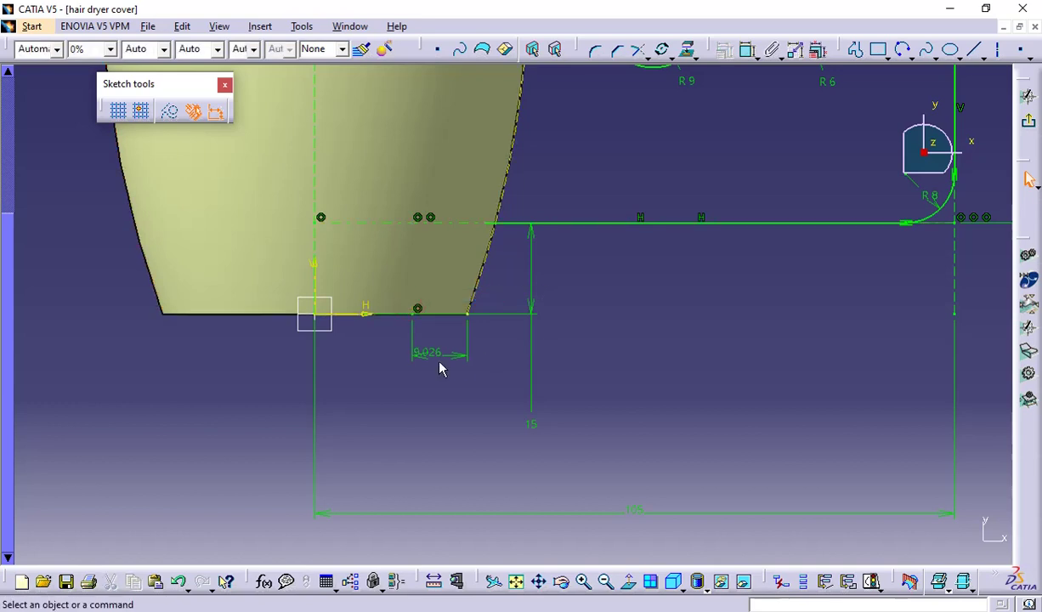
{"action": "left_click", "coordinate": [431, 354]}
{"action": "key", "text": "Delete"}
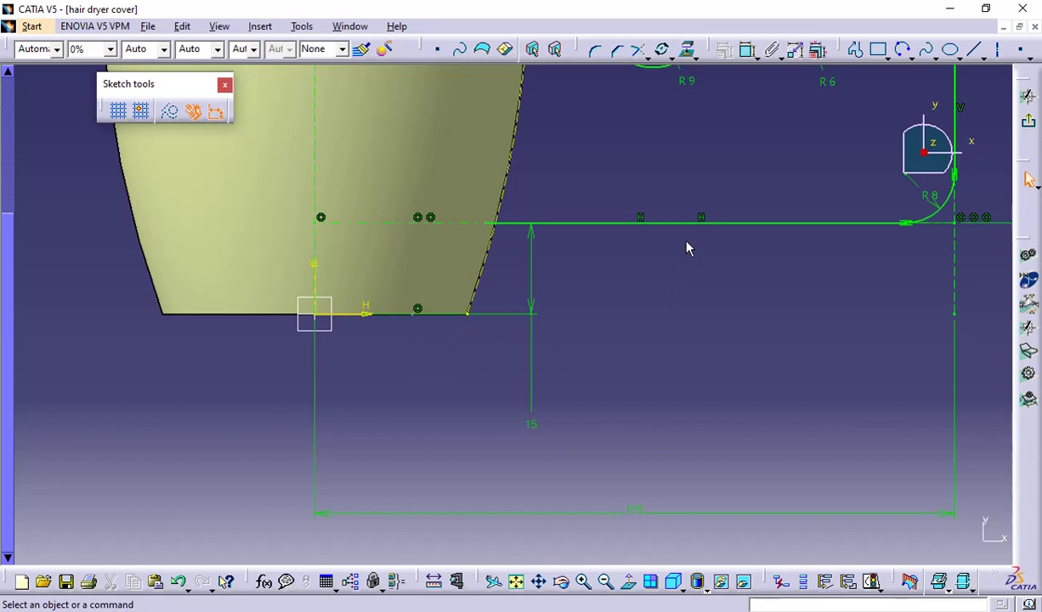
Dimension the horizontal distance between the lower line's free endpoint and the body's bottom corner, and set it to 15 mm
{"action": "left_click", "coordinate": [745, 51]}
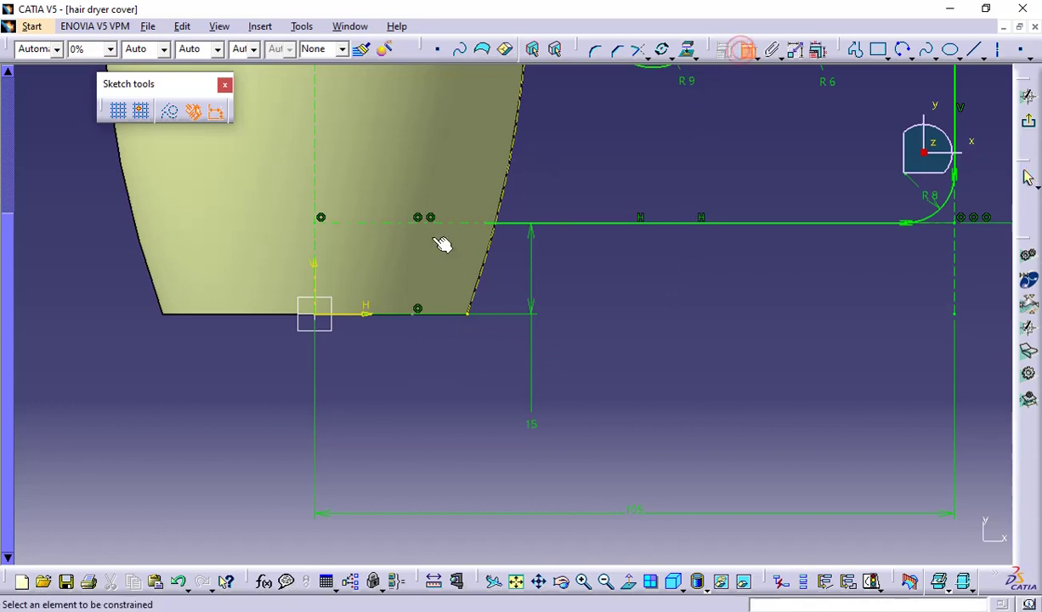
{"action": "left_click", "coordinate": [494, 225]}
{"action": "left_click", "coordinate": [473, 316]}
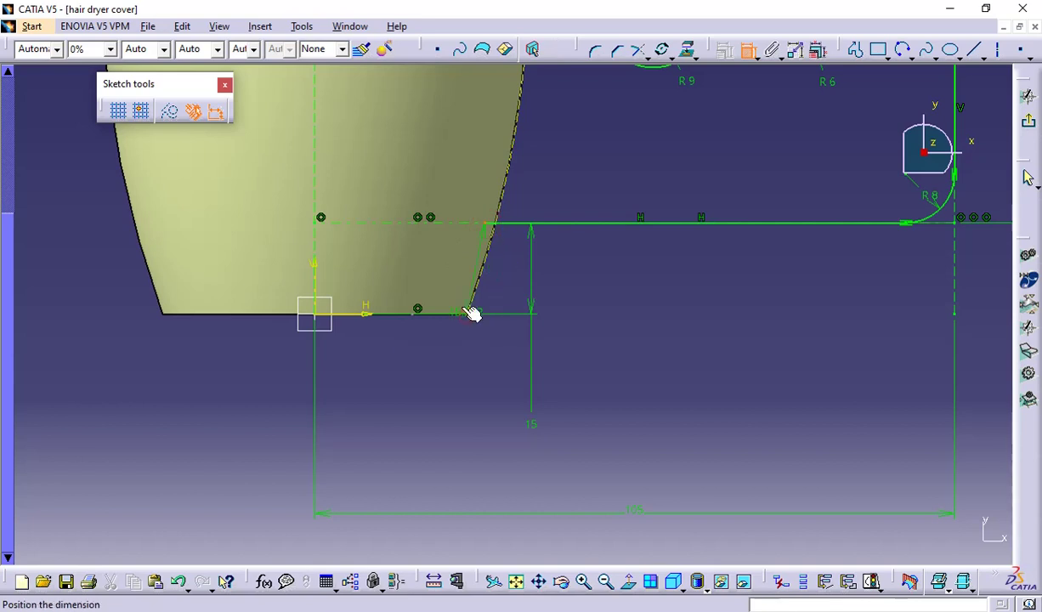
{"action": "right_click", "coordinate": [545, 188]}
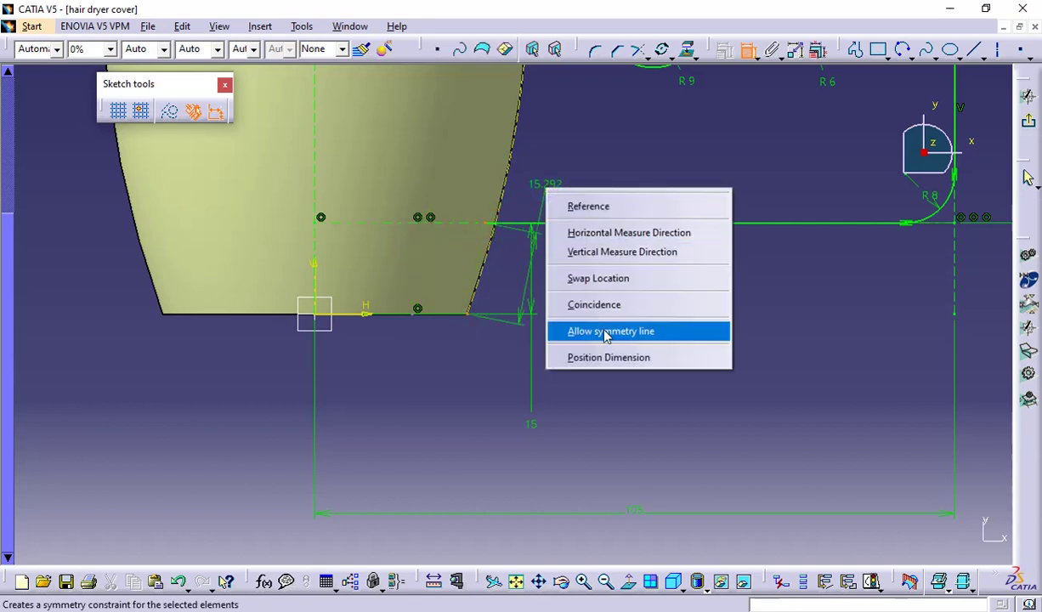
{"action": "left_click", "coordinate": [593, 253]}
{"action": "right_click", "coordinate": [587, 271]}
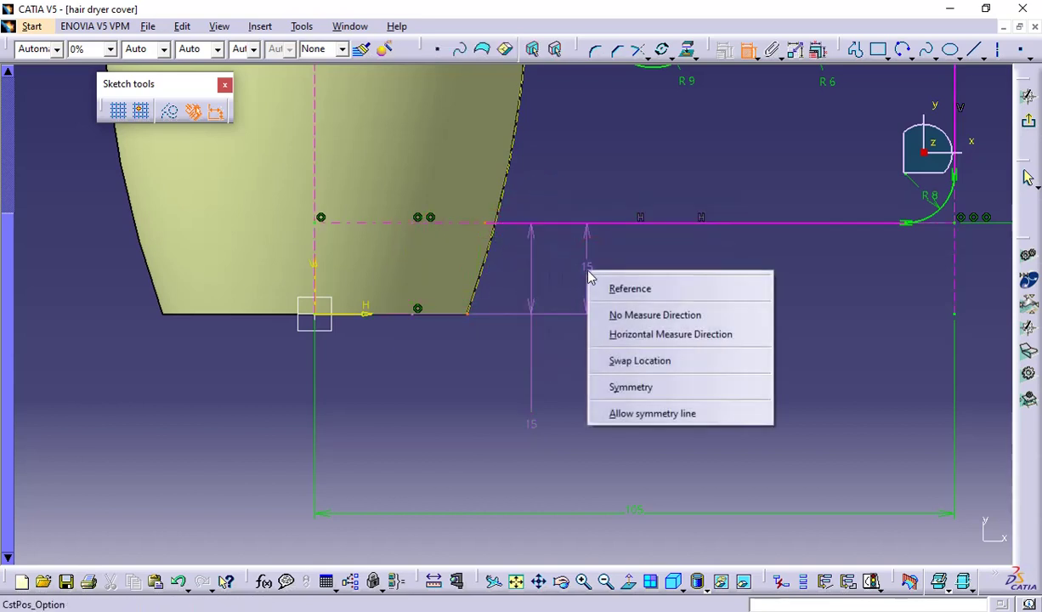
{"action": "left_click", "coordinate": [629, 333]}
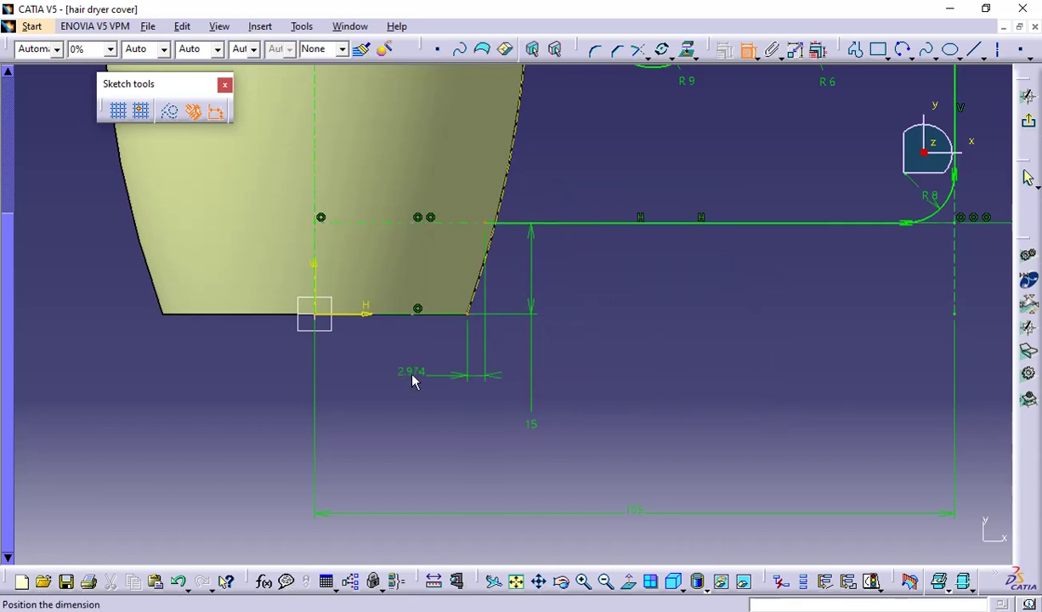
{"action": "left_click", "coordinate": [412, 374]}
{"action": "double_click", "coordinate": [409, 370]}
{"action": "type", "text": "15"}
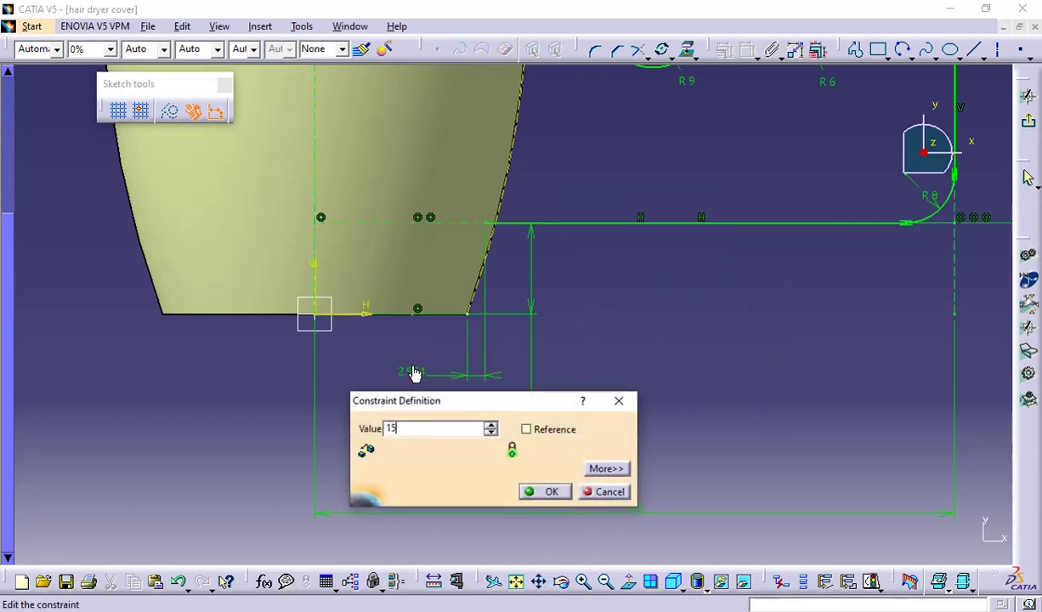
{"action": "key", "text": "Return"}
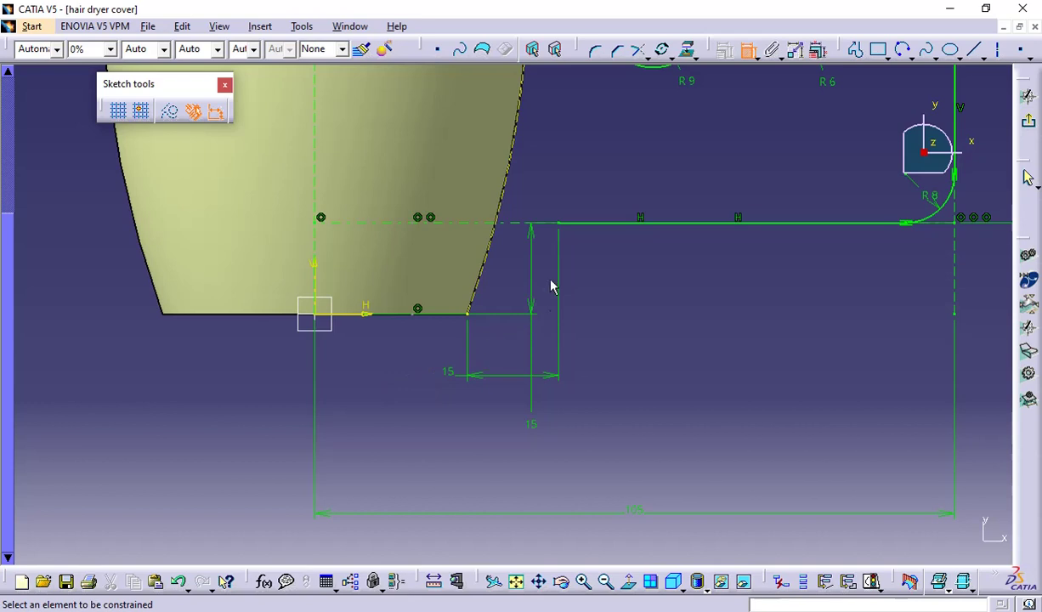
Try to flip the lower line's endpoint to the other side of the body corner by setting the horizontal offset to -15 mm
{"action": "double_click", "coordinate": [451, 377]}
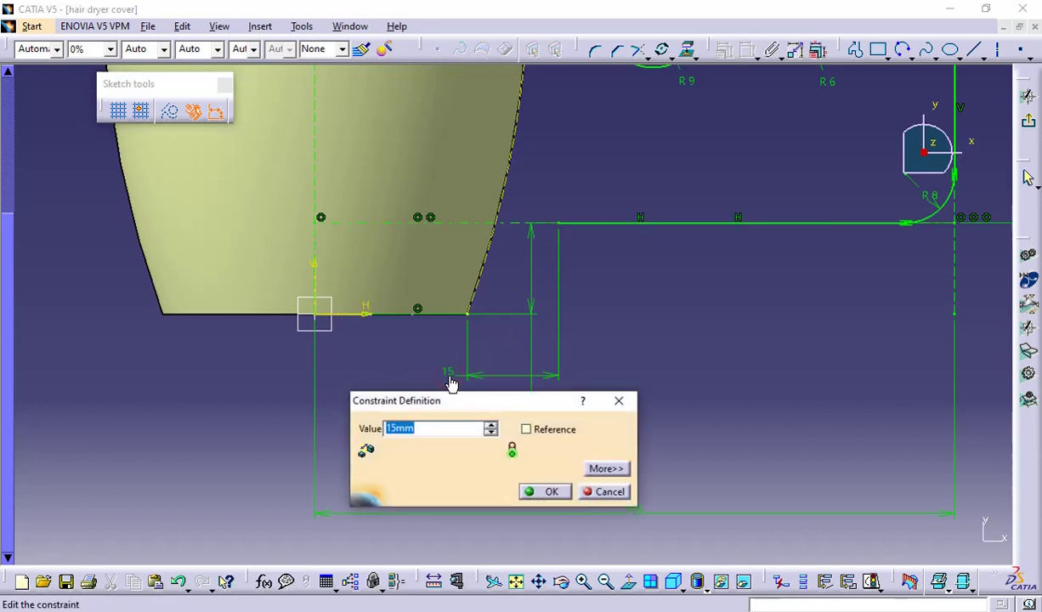
{"action": "type", "text": "-15"}
{"action": "key", "text": "Return"}
{"action": "left_click", "coordinate": [640, 348]}
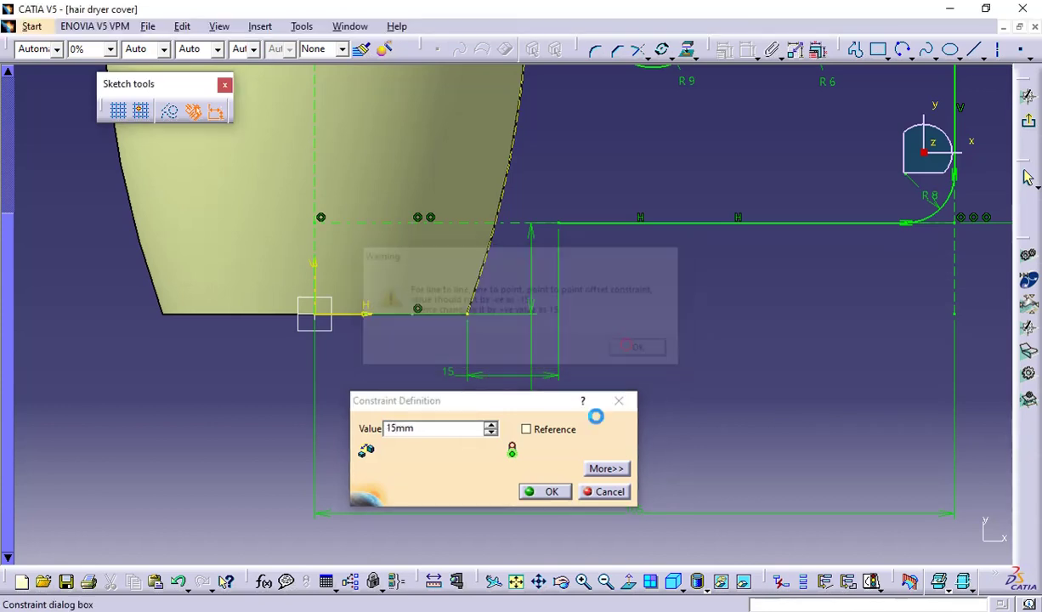
{"action": "left_click", "coordinate": [548, 491]}
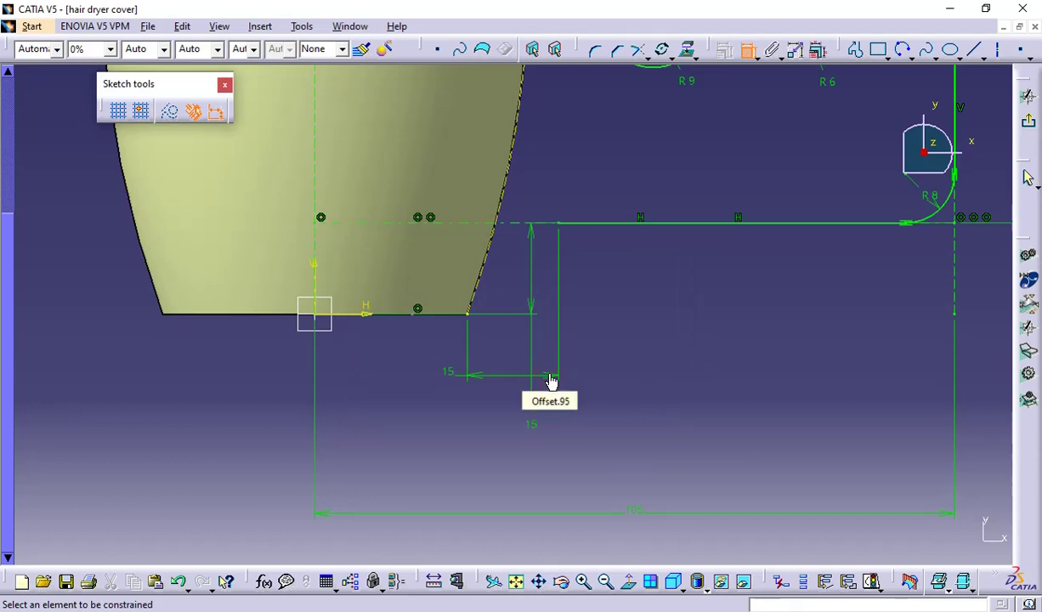
Delete the horizontal 15 mm dimension between the lower line's free endpoint and the body's bottom corner
{"action": "left_click", "coordinate": [750, 44]}
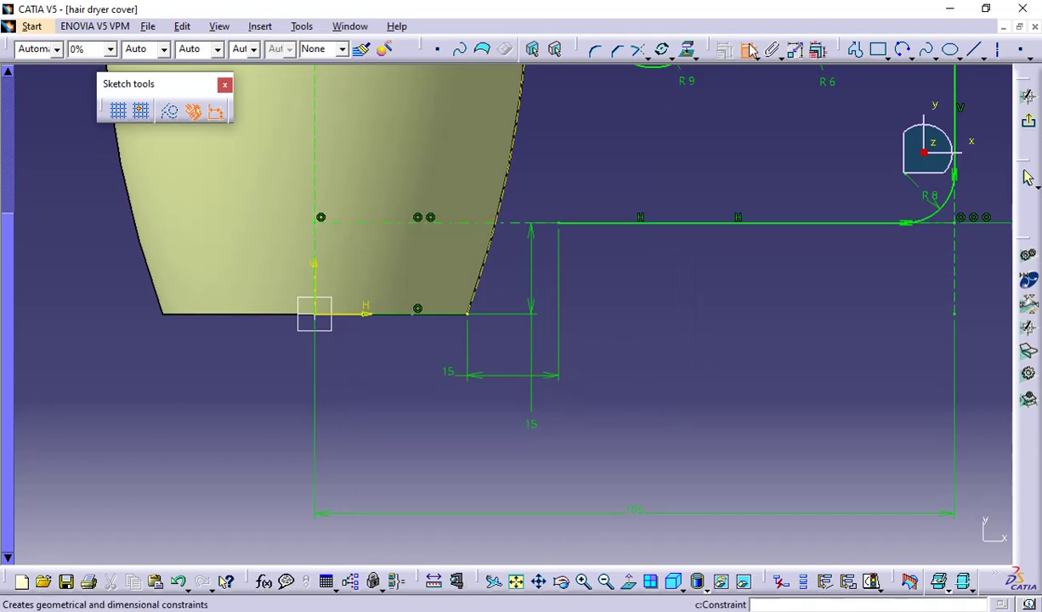
{"action": "left_click", "coordinate": [550, 374]}
{"action": "key", "text": "Delete"}
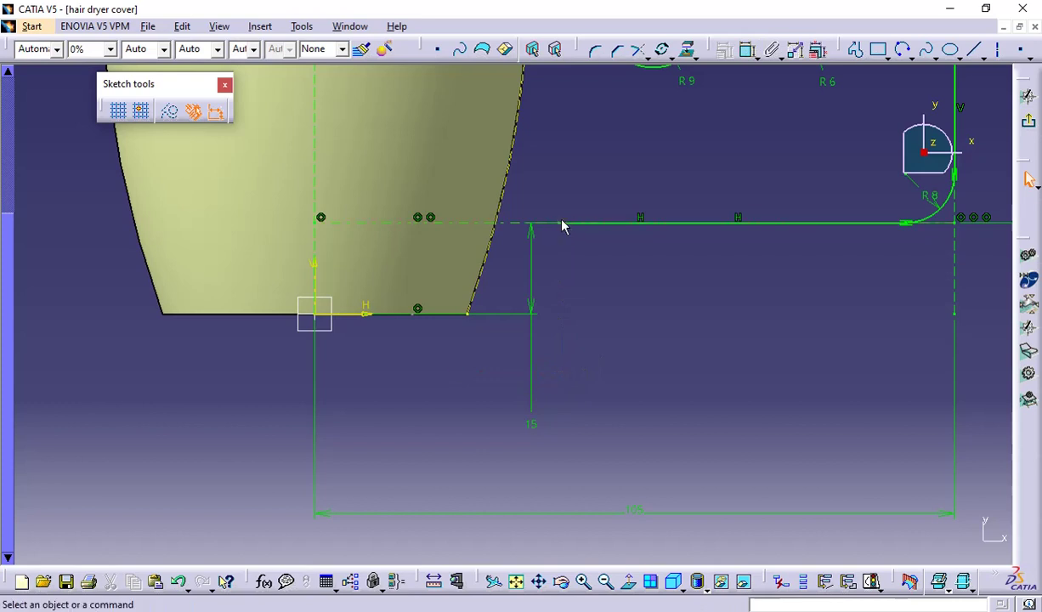
Extend the lower line's free end inside the body and constrain it horizontally 15 mm from the body's bottom corner
{"action": "left_click_drag", "start_coordinate": [544, 225], "coordinate": [406, 230]}
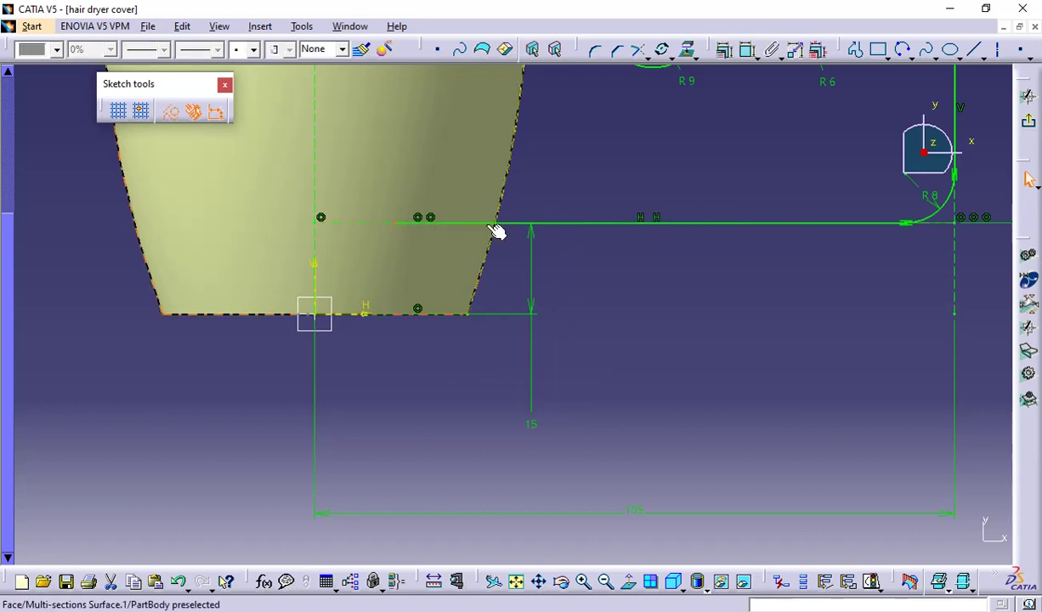
{"action": "left_click", "coordinate": [737, 54]}
{"action": "left_click", "coordinate": [468, 316]}
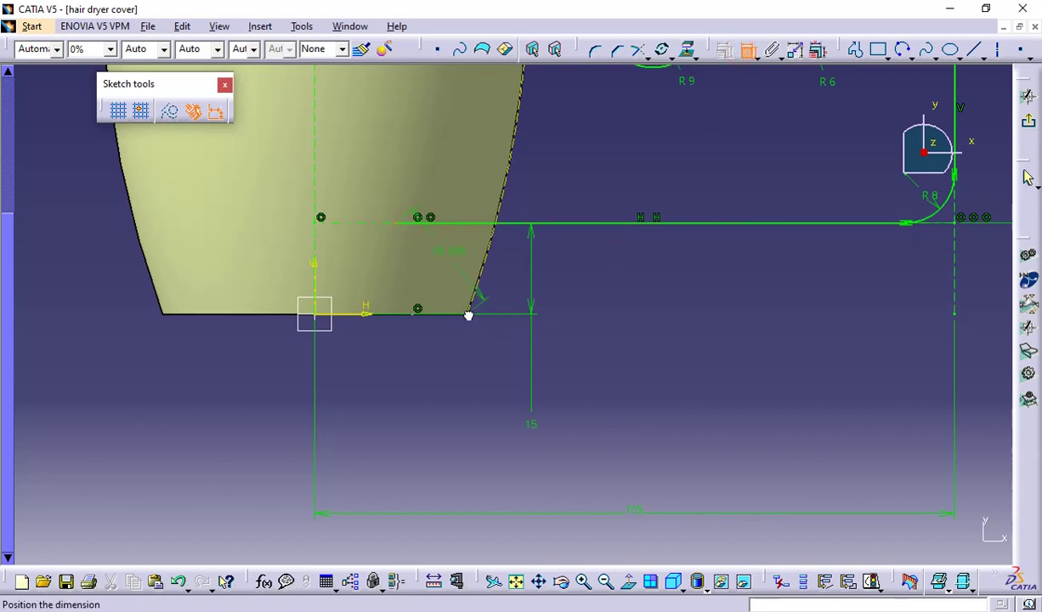
{"action": "right_click", "coordinate": [430, 365]}
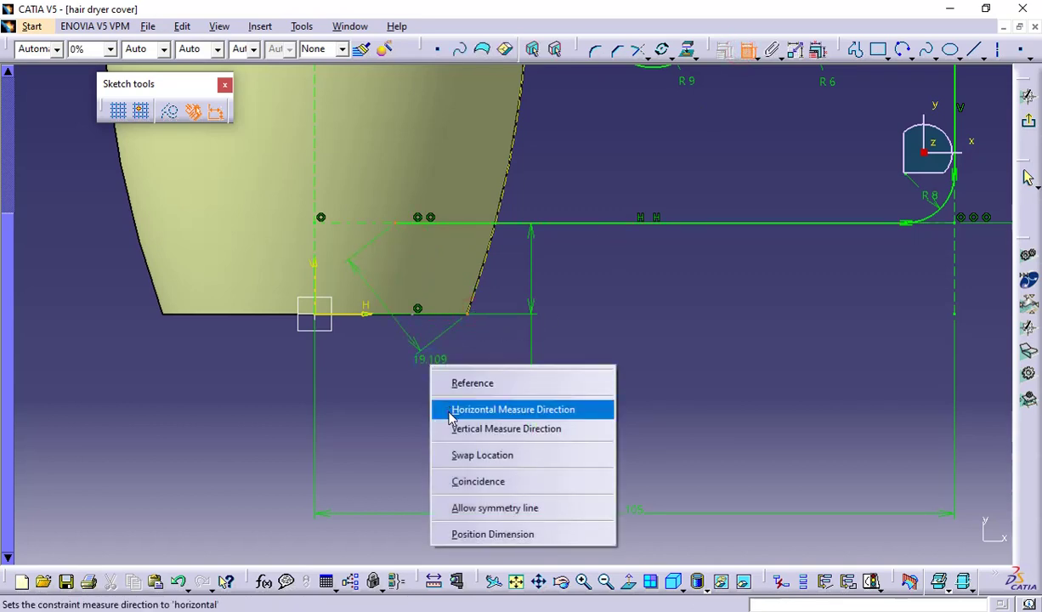
{"action": "left_click", "coordinate": [476, 410]}
{"action": "left_click", "coordinate": [433, 400]}
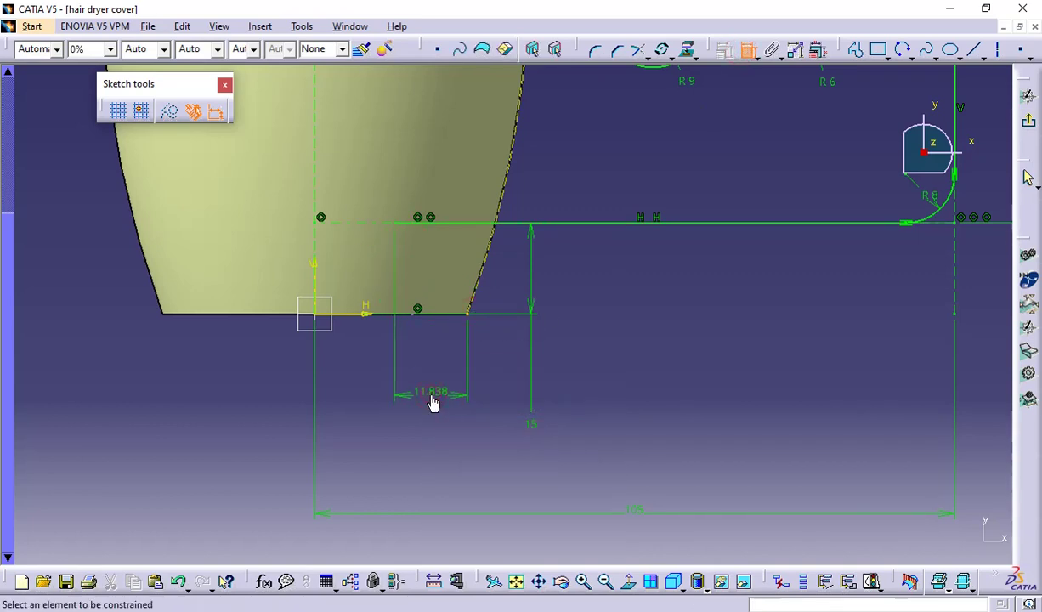
{"action": "double_click", "coordinate": [431, 394]}
{"action": "type", "text": "15mm"}
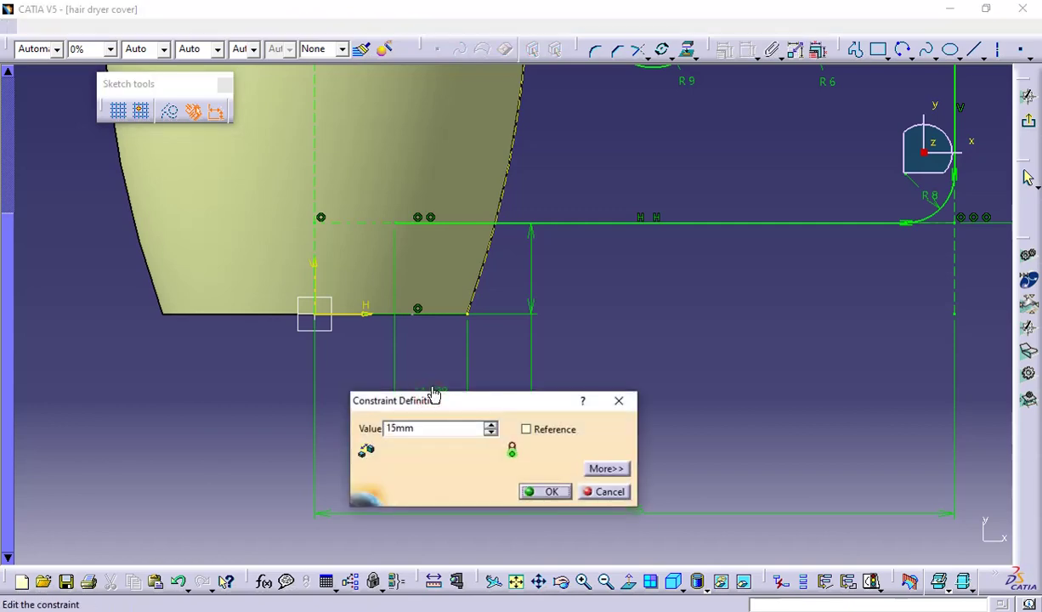
{"action": "key", "text": "Return"}
Draw a line from the R 12 arc's free endpoint into the body along the slanted construction line
{"action": "middle_click_drag", "start_coordinate": [633, 316], "coordinate": [654, 485]}
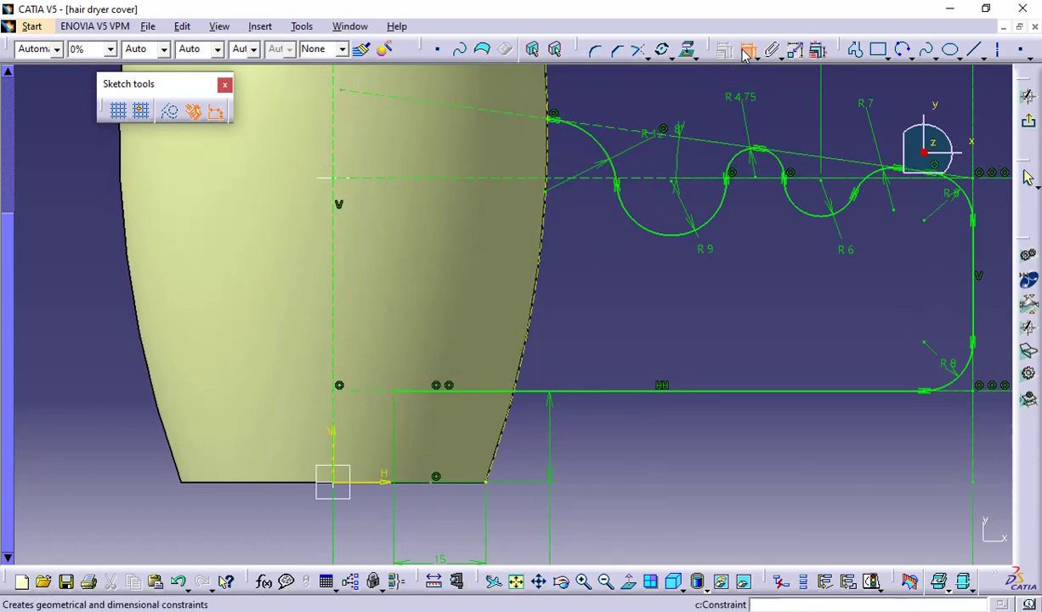
{"action": "left_click", "coordinate": [975, 49]}
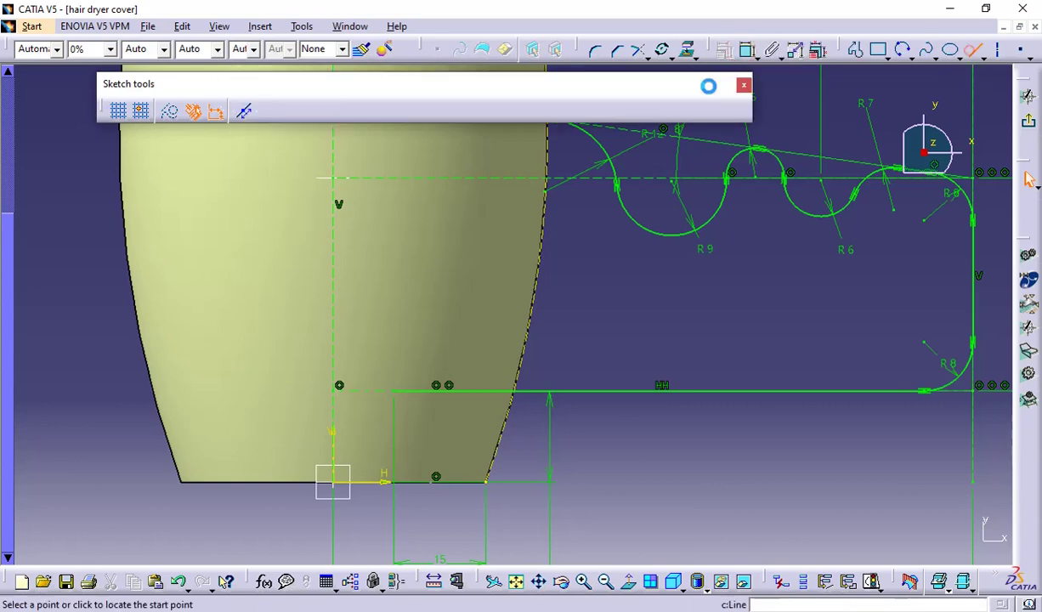
{"action": "middle_click_drag", "start_coordinate": [568, 272], "coordinate": [559, 309]}
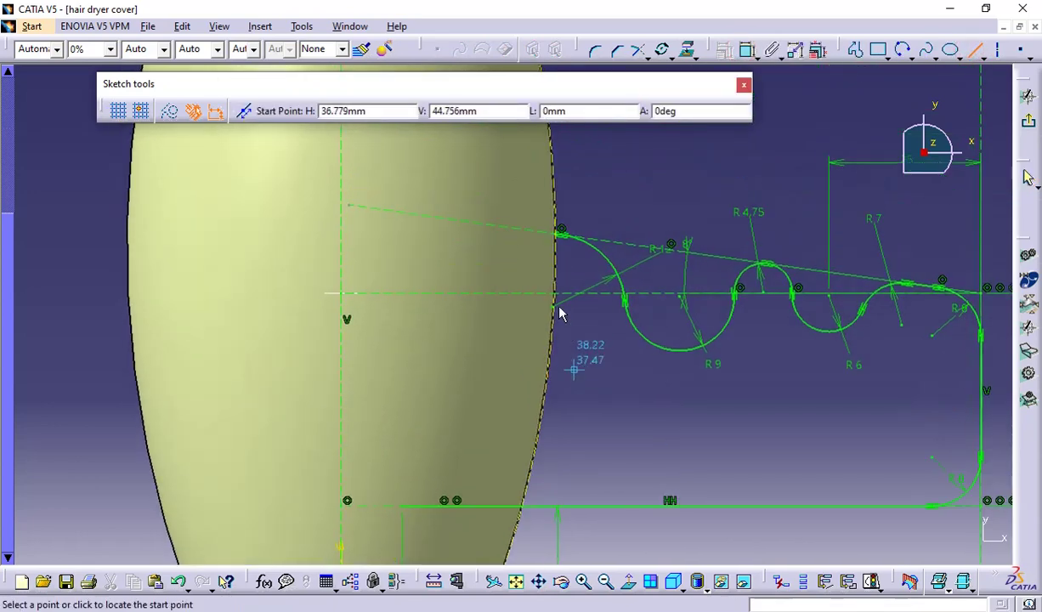
{"action": "left_click", "coordinate": [562, 233]}
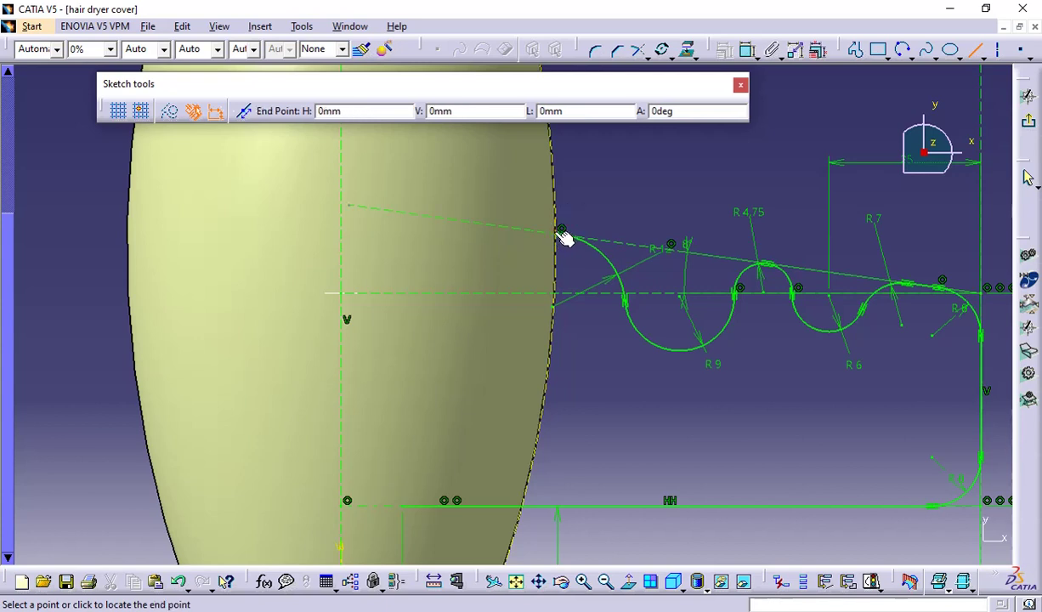
{"action": "left_click", "coordinate": [432, 221]}
{"action": "left_click", "coordinate": [629, 194]}
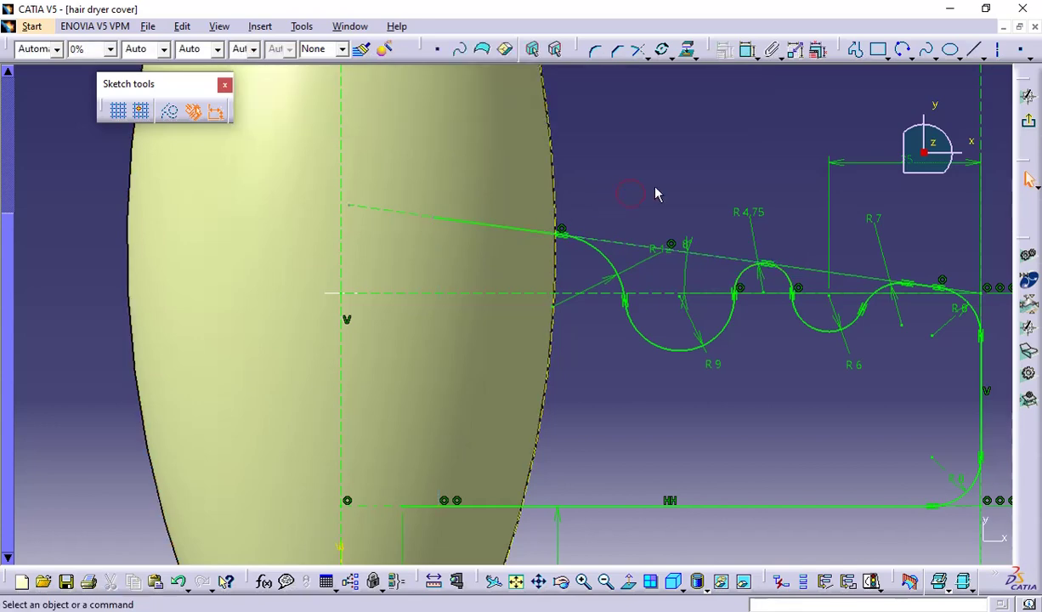
Exit the handle profile sketch and deselect it in the 3D view
{"action": "mouse_move", "coordinate": [637, 148]}
{"action": "middle_mouse_down"}
{"action": "mouse_move", "coordinate": [640, 202]}
{"action": "mouse_move", "coordinate": [691, 203]}
{"action": "middle_mouse_up"}
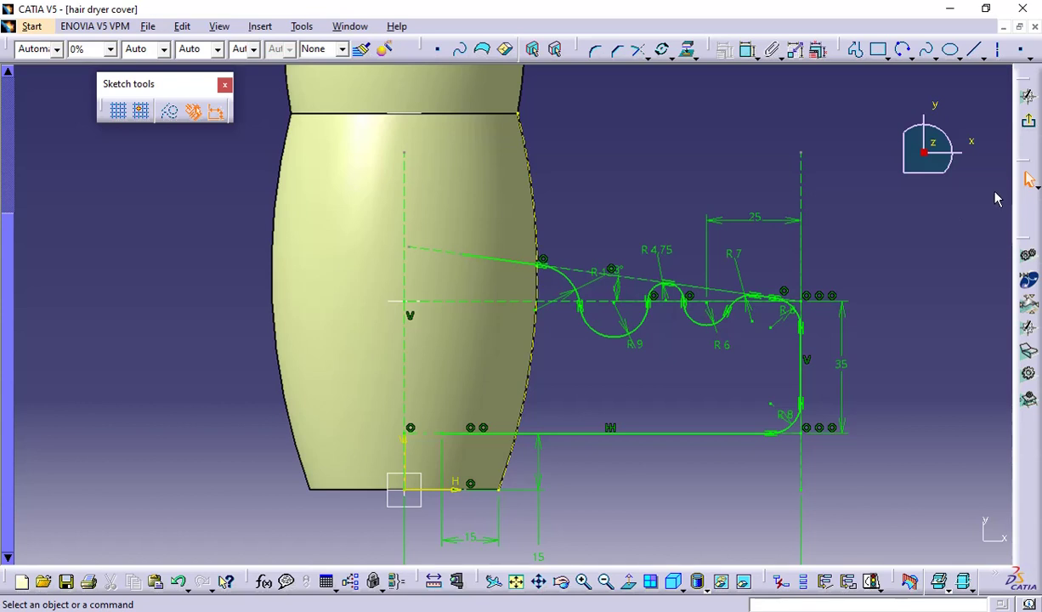
{"action": "left_click", "coordinate": [1031, 126]}
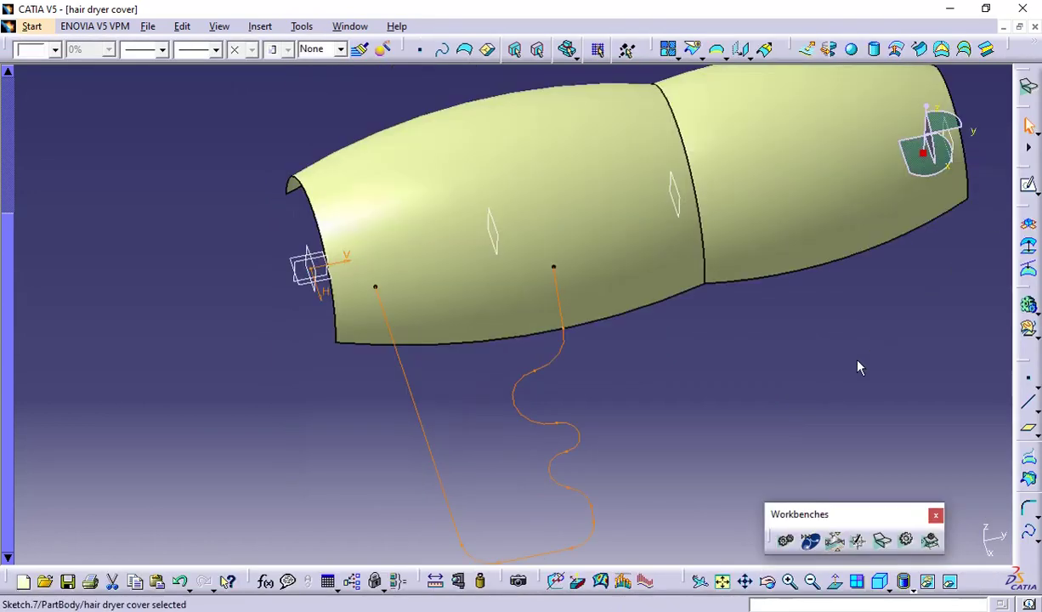
{"action": "left_click", "coordinate": [857, 363]}
{"action": "middle_click_drag", "start_coordinate": [857, 363], "coordinate": [844, 259]}
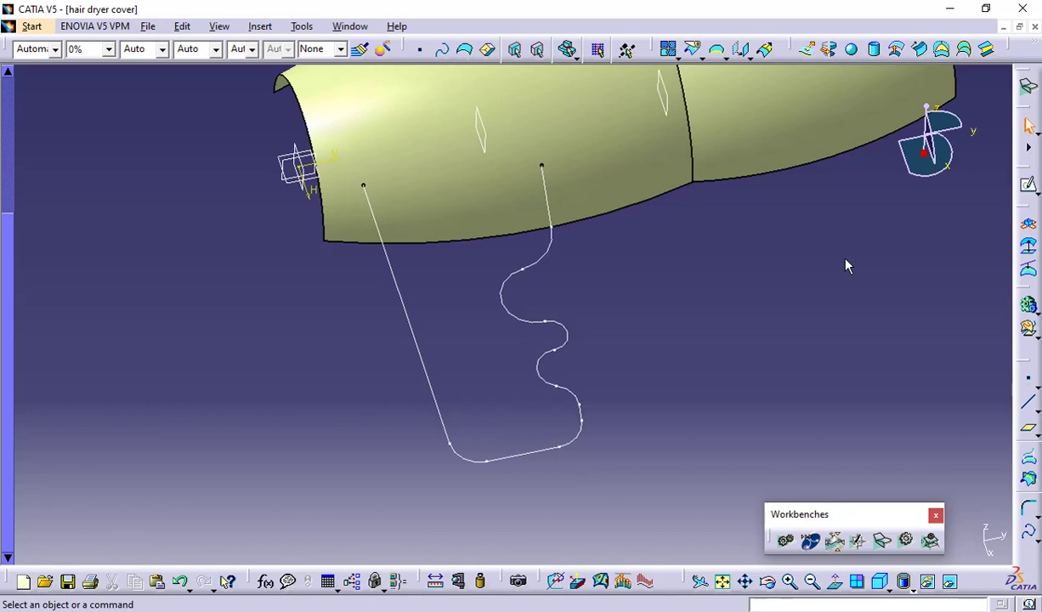
Reopen the handle profile sketch and delete the R 8 corner arc between the R 7 arc and the vertical end line
{"action": "double_click", "coordinate": [583, 436]}
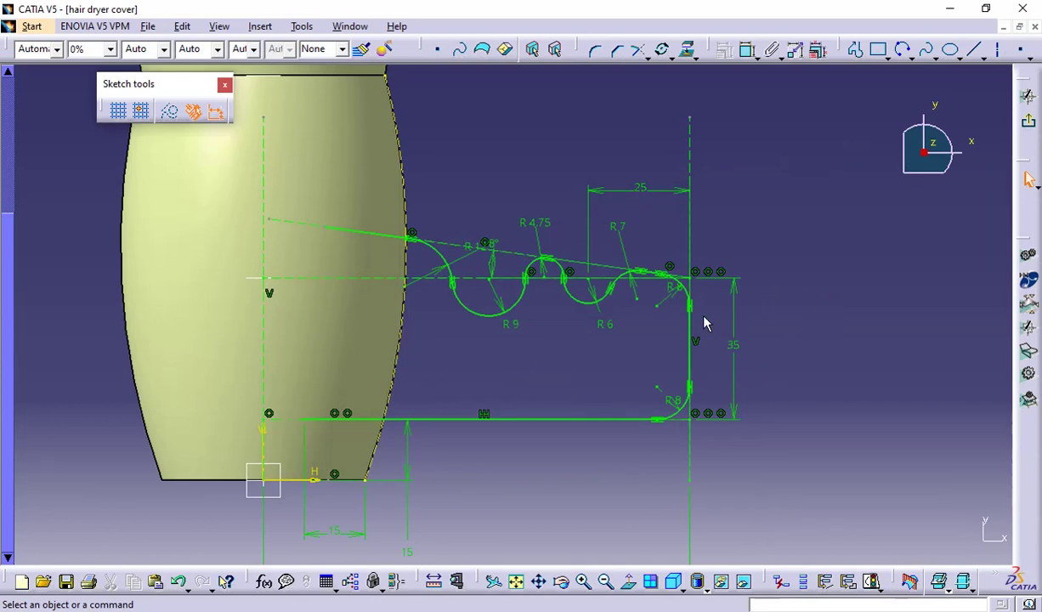
{"action": "left_click", "coordinate": [691, 295]}
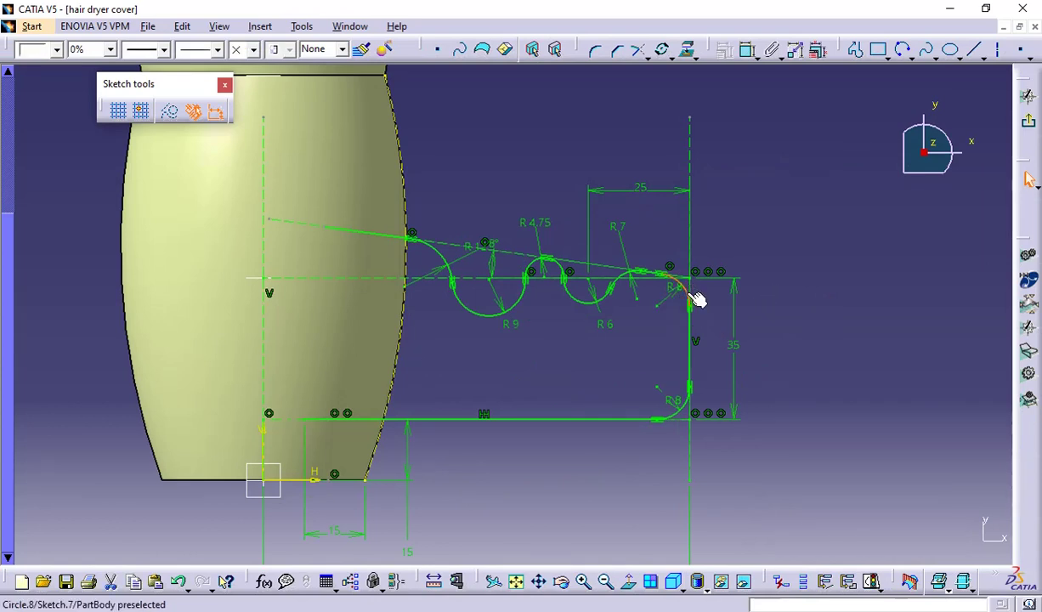
{"action": "key", "text": "Delete"}
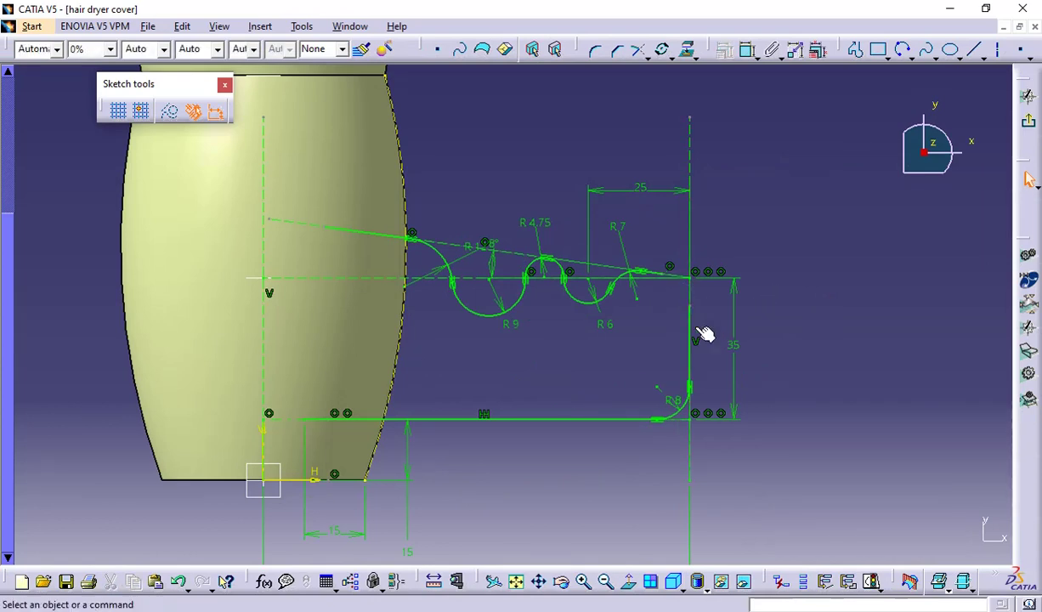
Delete the lower R 8 corner arc and make the R 7 arc's end line coincident with the upper corner point of the vertical construction line
{"action": "left_click", "coordinate": [680, 406]}
{"action": "key", "text": "Delete"}
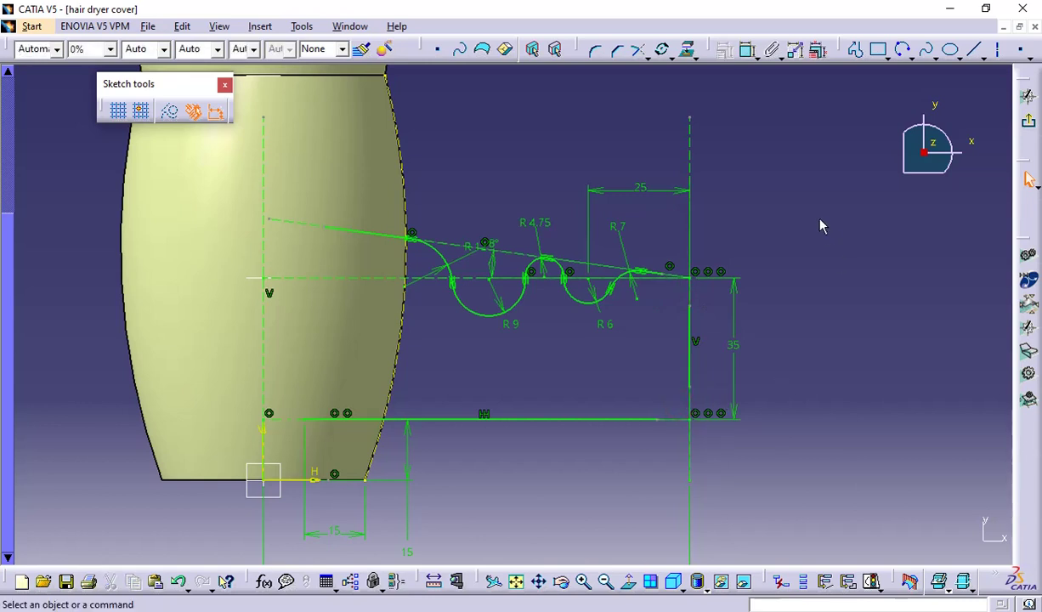
{"action": "left_click", "coordinate": [747, 50]}
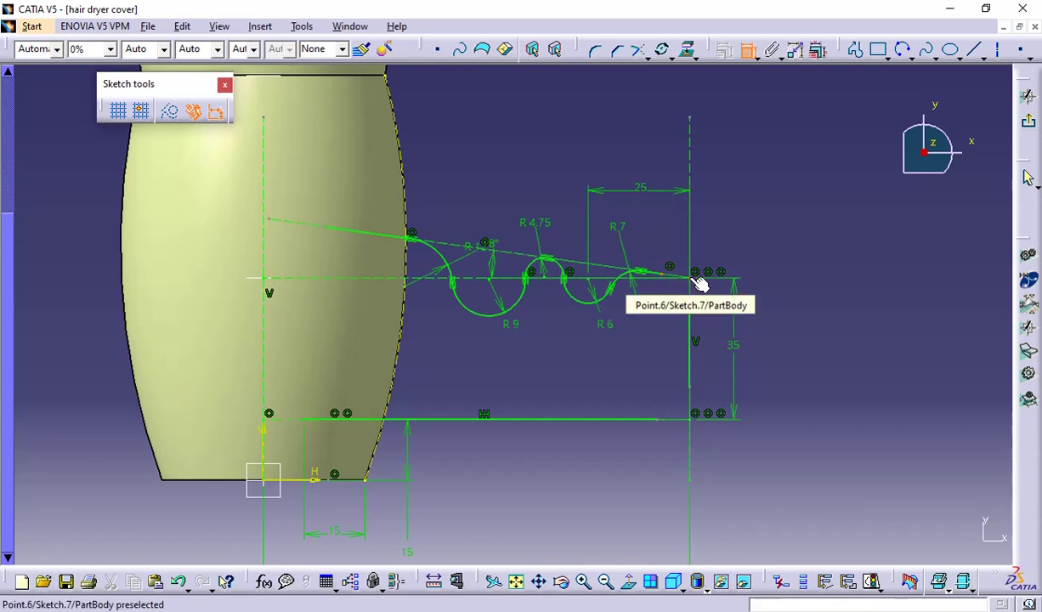
{"action": "left_click", "coordinate": [696, 278]}
{"action": "right_click", "coordinate": [745, 203]}
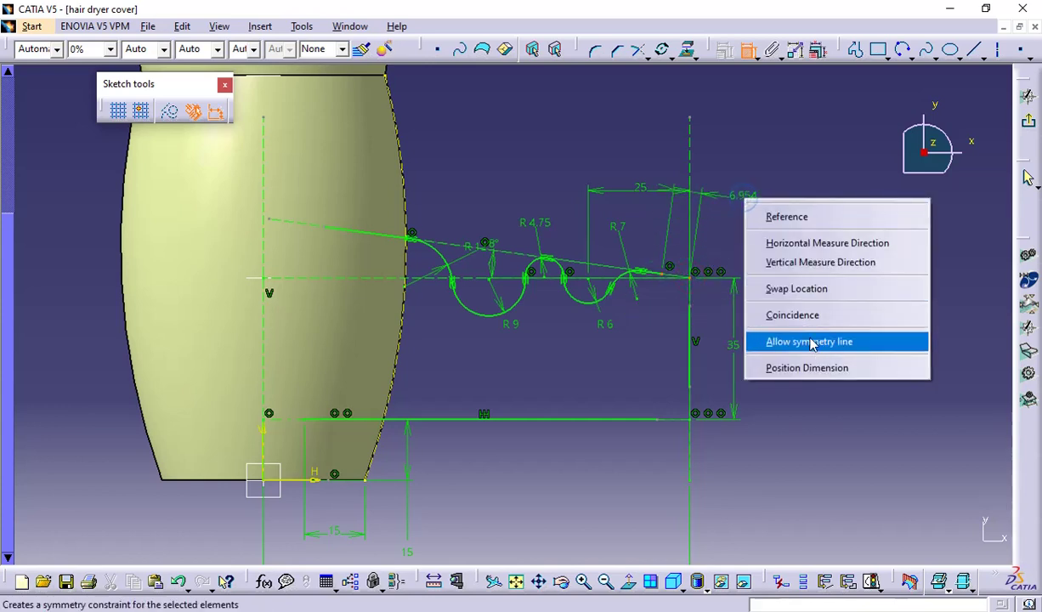
{"action": "left_click", "coordinate": [799, 316]}
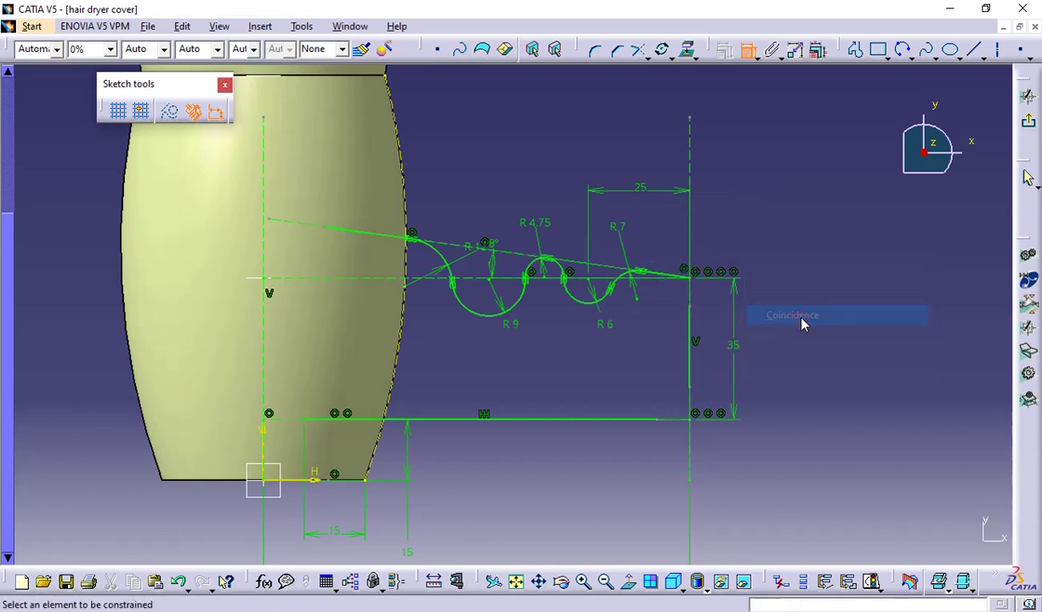
Make the lower horizontal line's outer endpoint coincident with the lower corner point on the vertical construction line
{"action": "left_click", "coordinate": [664, 422]}
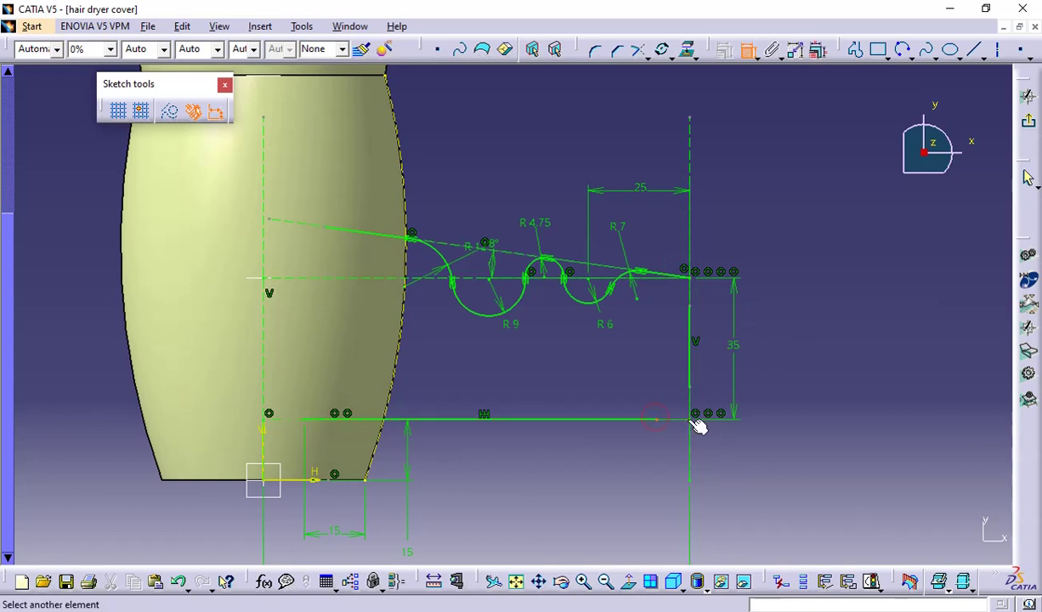
{"action": "left_click", "coordinate": [693, 419]}
{"action": "right_click", "coordinate": [847, 285]}
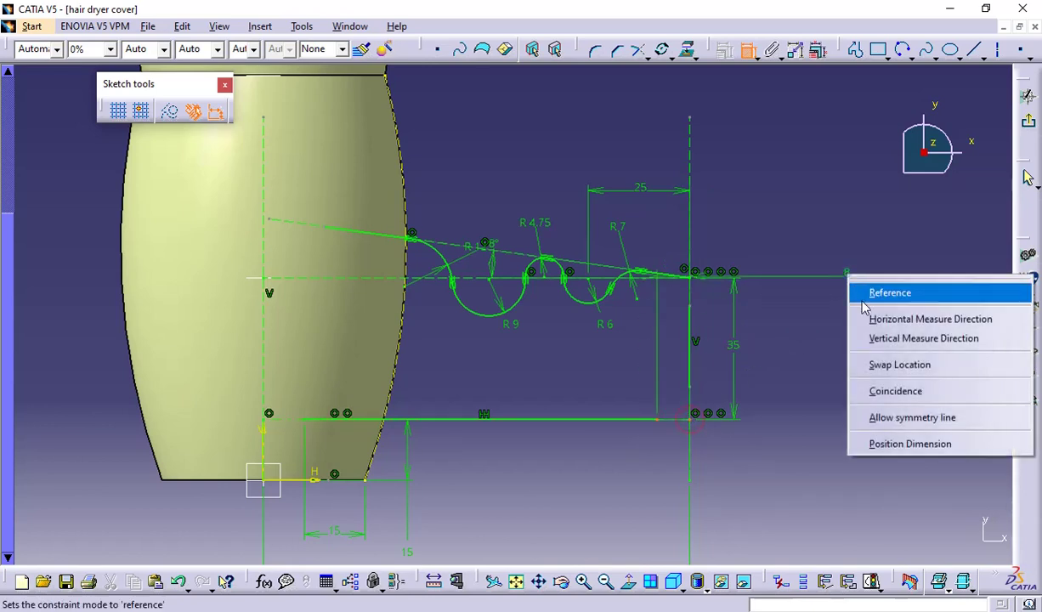
{"action": "left_click", "coordinate": [884, 384]}
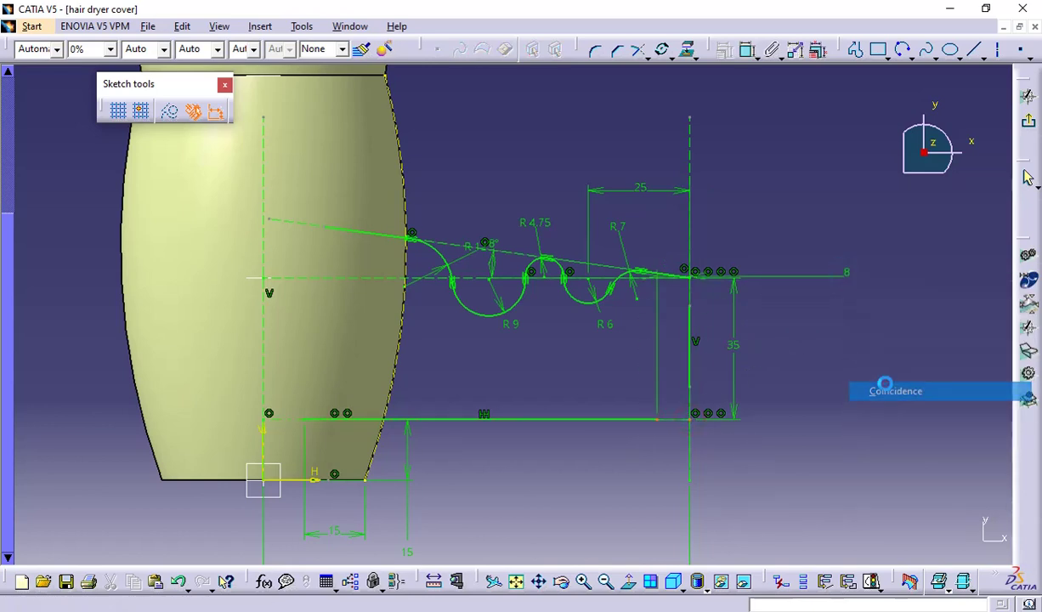
Delete the vertical end line joining the two profile curves and exit the handle profile sketch
{"action": "left_click", "coordinate": [748, 49]}
{"action": "left_click", "coordinate": [690, 371]}
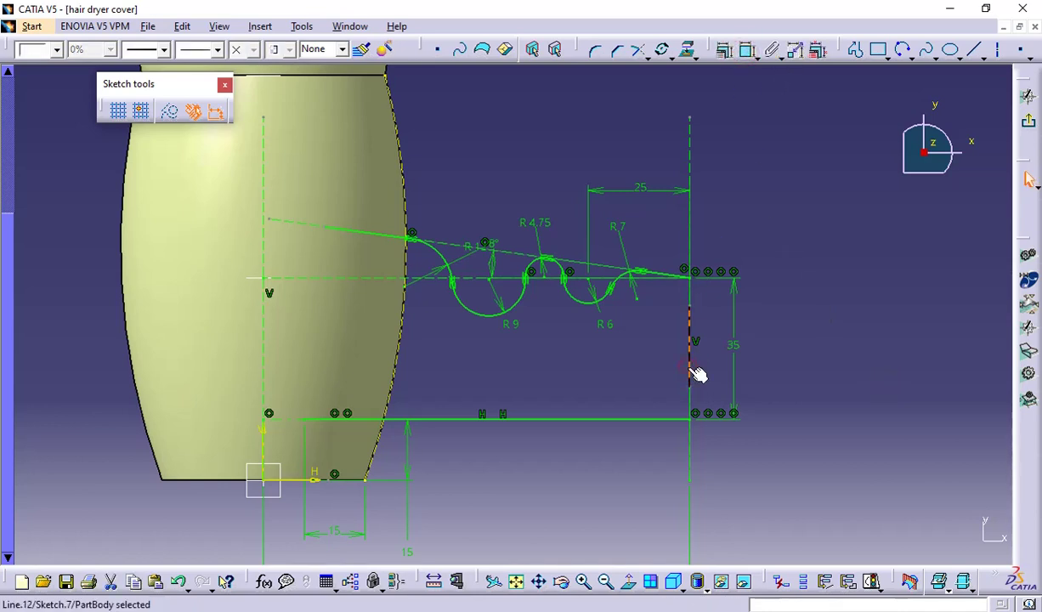
{"action": "key", "text": "Delete"}
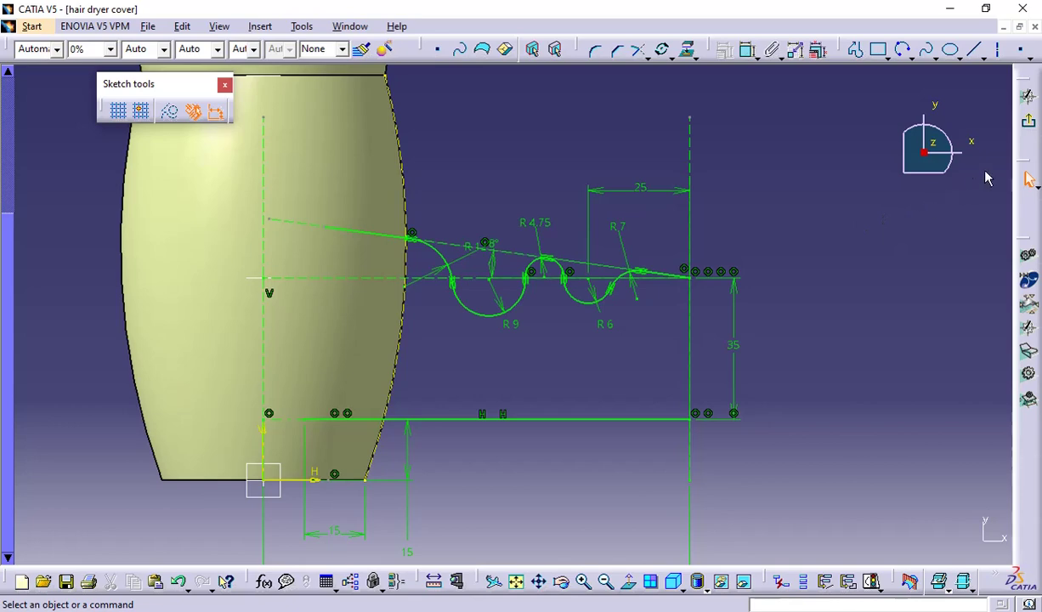
{"action": "left_click", "coordinate": [1029, 125]}
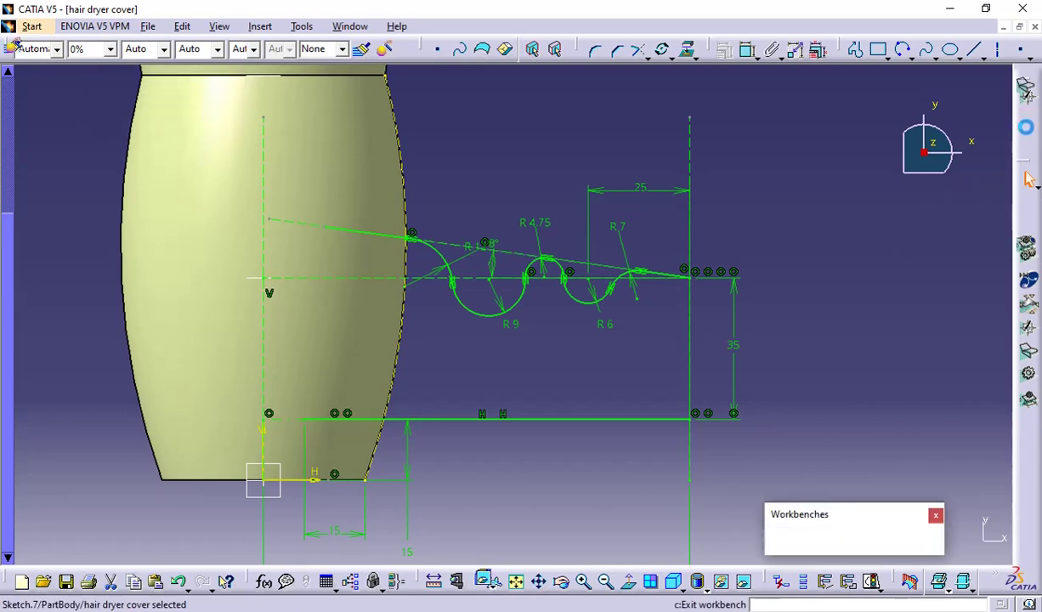
{"action": "left_click", "coordinate": [782, 293]}
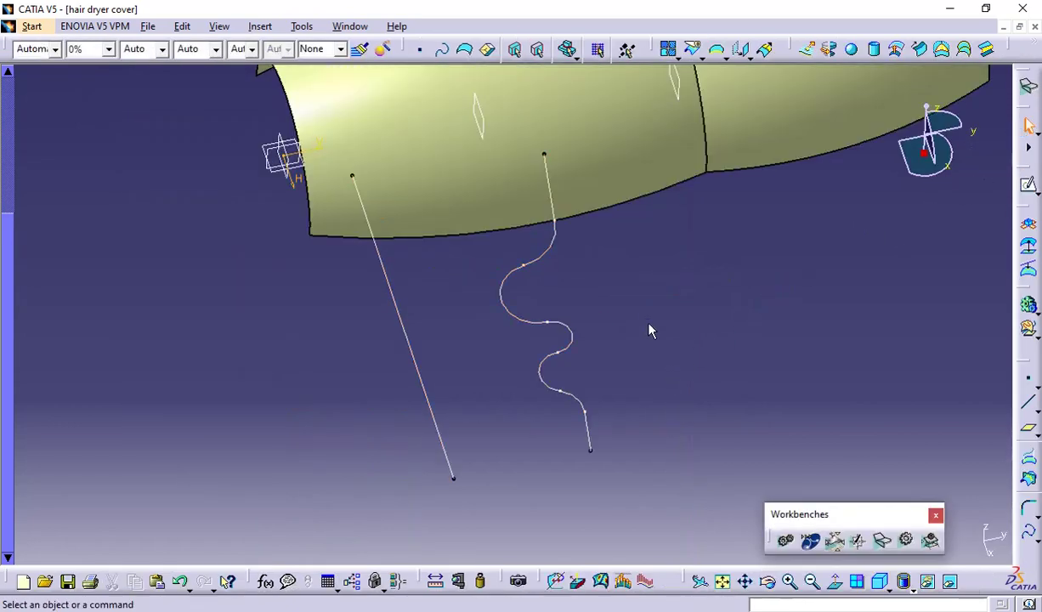
Isolate the handle profile sketch from its support
{"action": "middle_click_drag", "start_coordinate": [648, 330], "coordinate": [618, 409]}
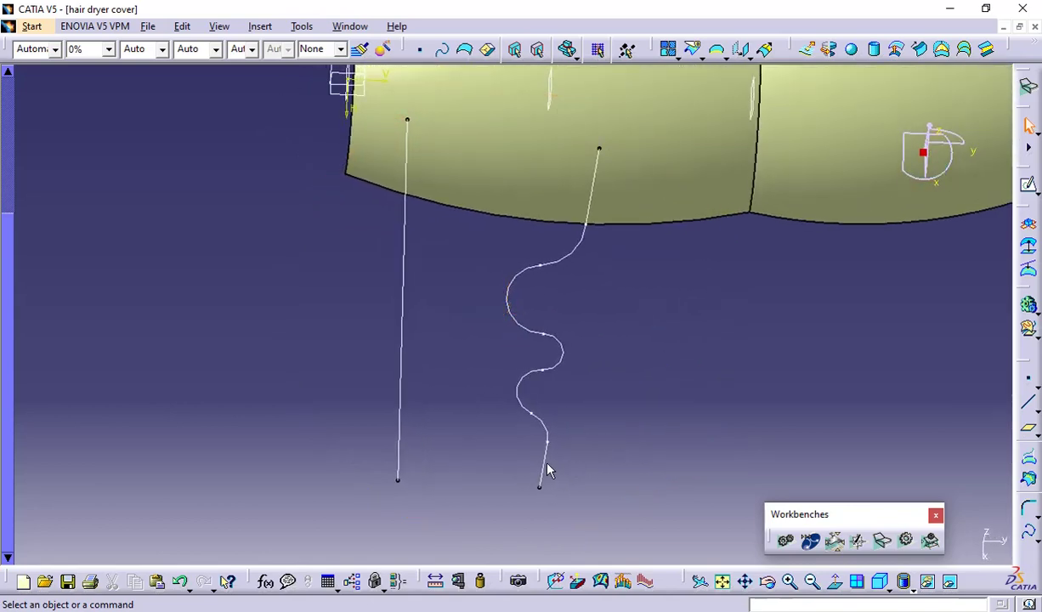
{"action": "left_click", "coordinate": [403, 321]}
{"action": "right_click", "coordinate": [406, 323]}
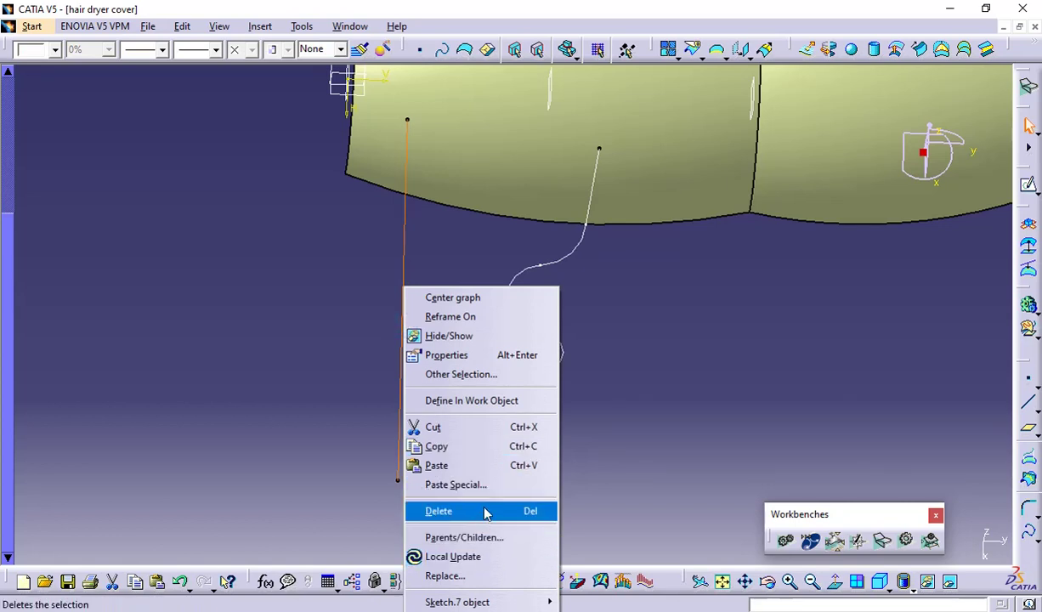
{"action": "mouse_move", "coordinate": [505, 602]}
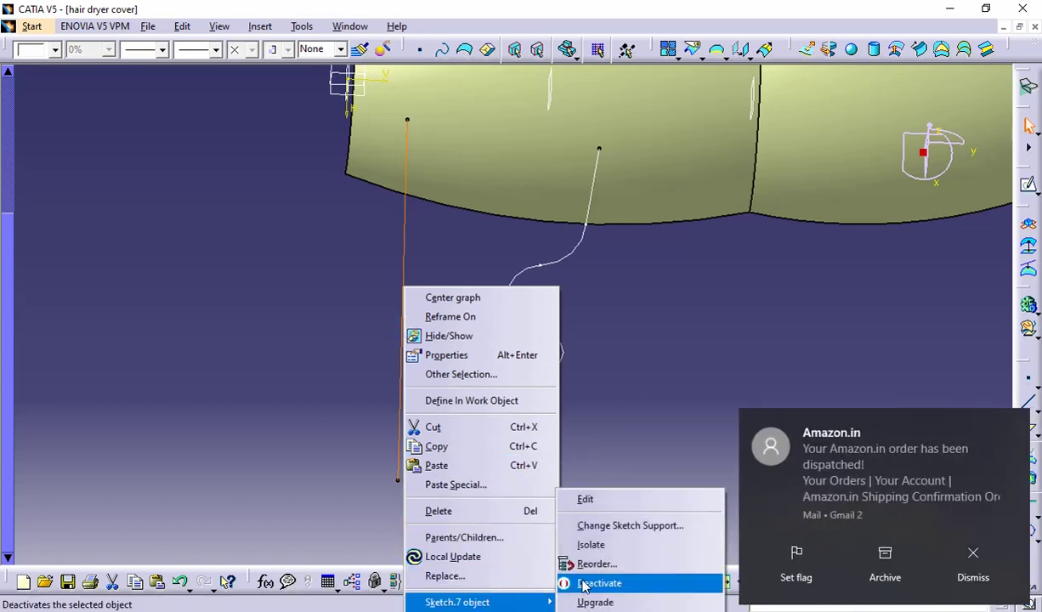
{"action": "left_click", "coordinate": [616, 546]}
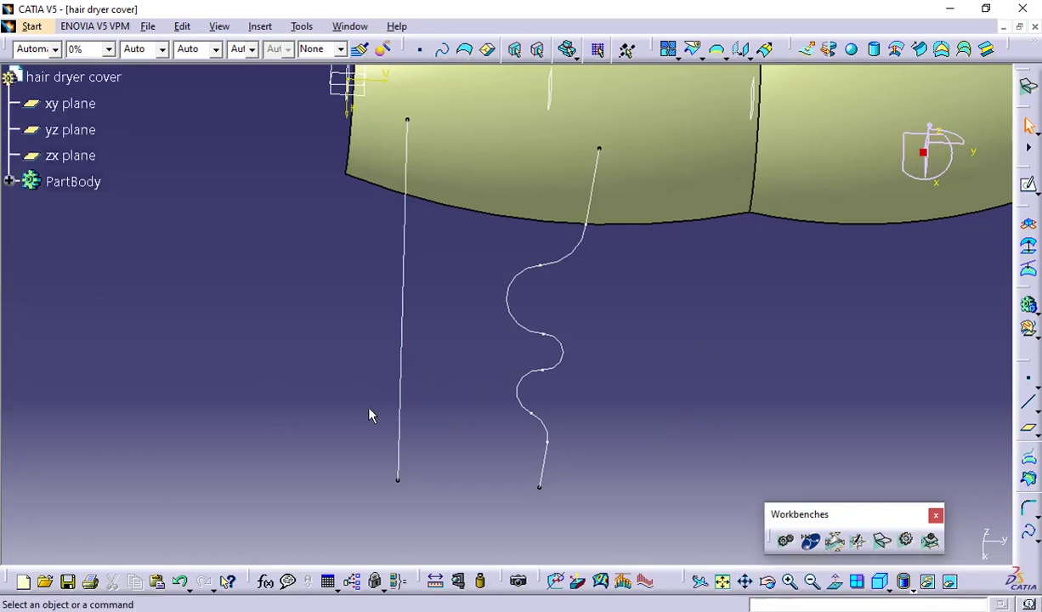
Create a plane offset 105 mm from the yz plane at the handle's outer end
{"action": "mouse_move", "coordinate": [486, 477]}
{"action": "middle_mouse_down"}
{"action": "mouse_move", "coordinate": [553, 487]}
{"action": "mouse_move", "coordinate": [711, 366]}
{"action": "middle_mouse_up"}
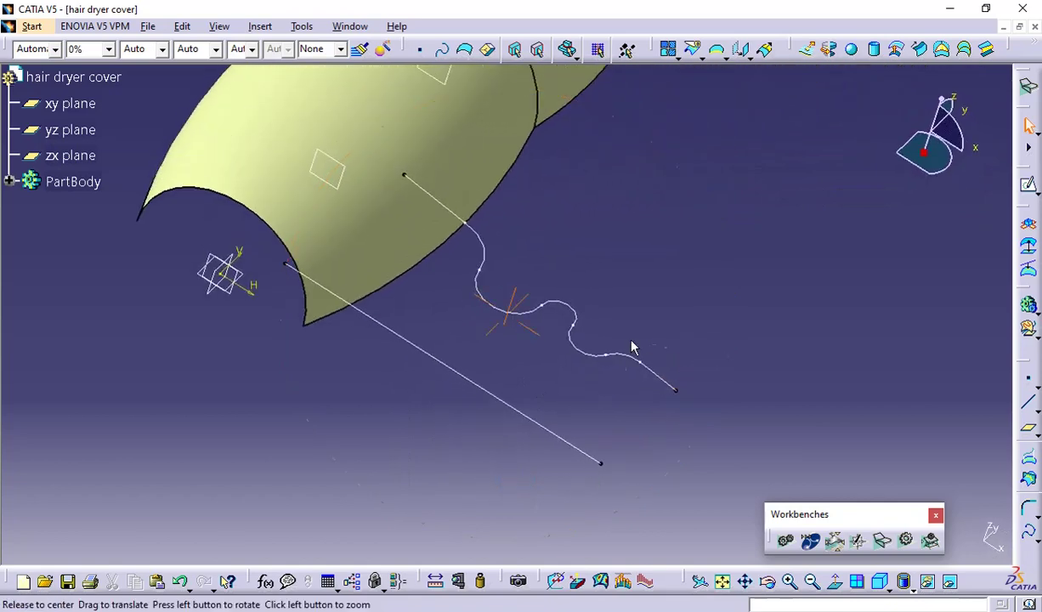
{"action": "middle_click_drag", "start_coordinate": [632, 347], "coordinate": [525, 356]}
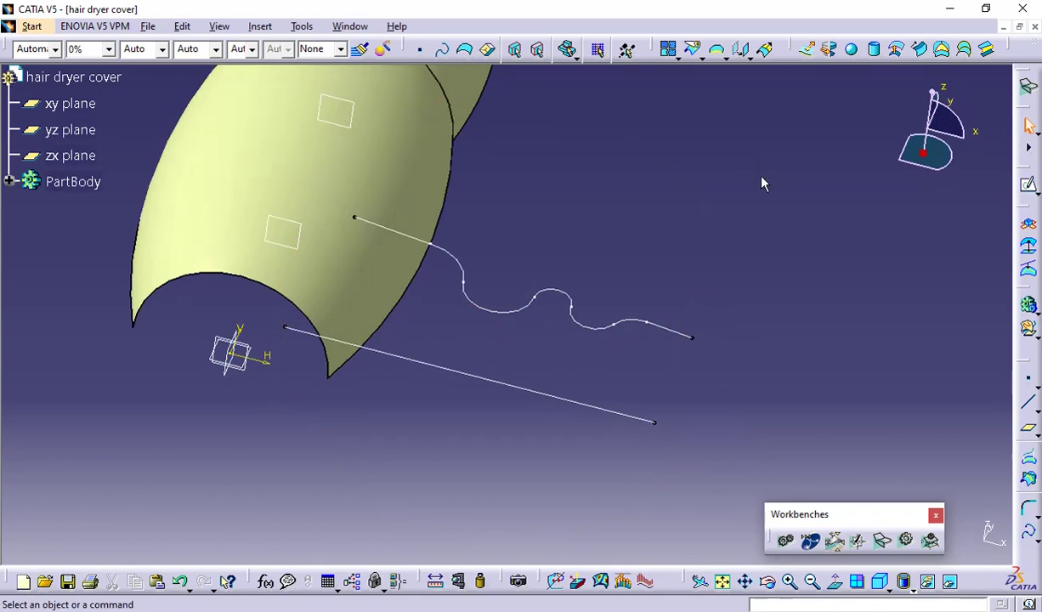
{"action": "left_click", "coordinate": [1030, 432]}
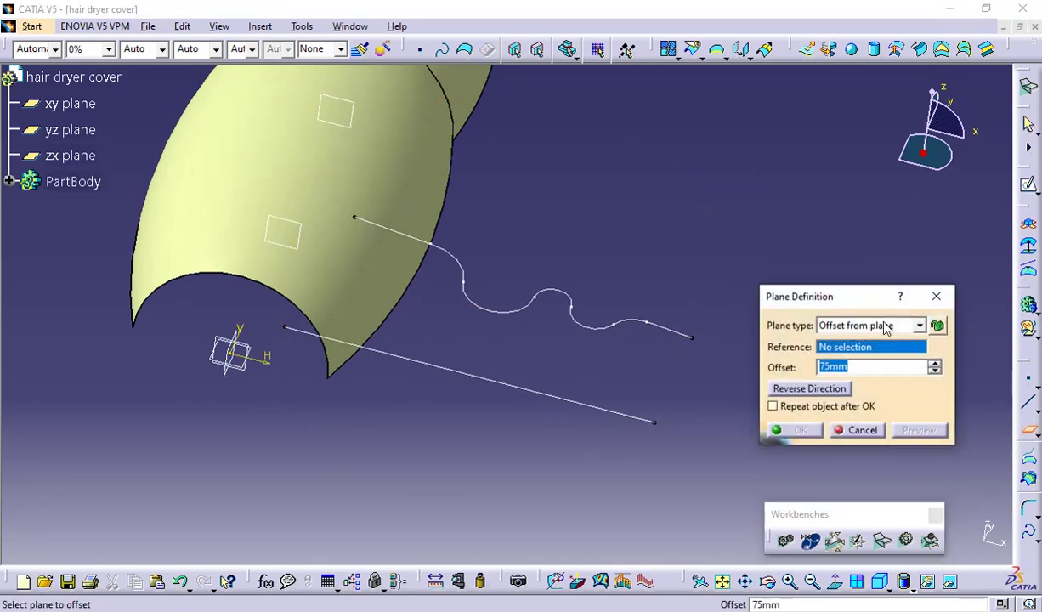
{"action": "left_click", "coordinate": [924, 325]}
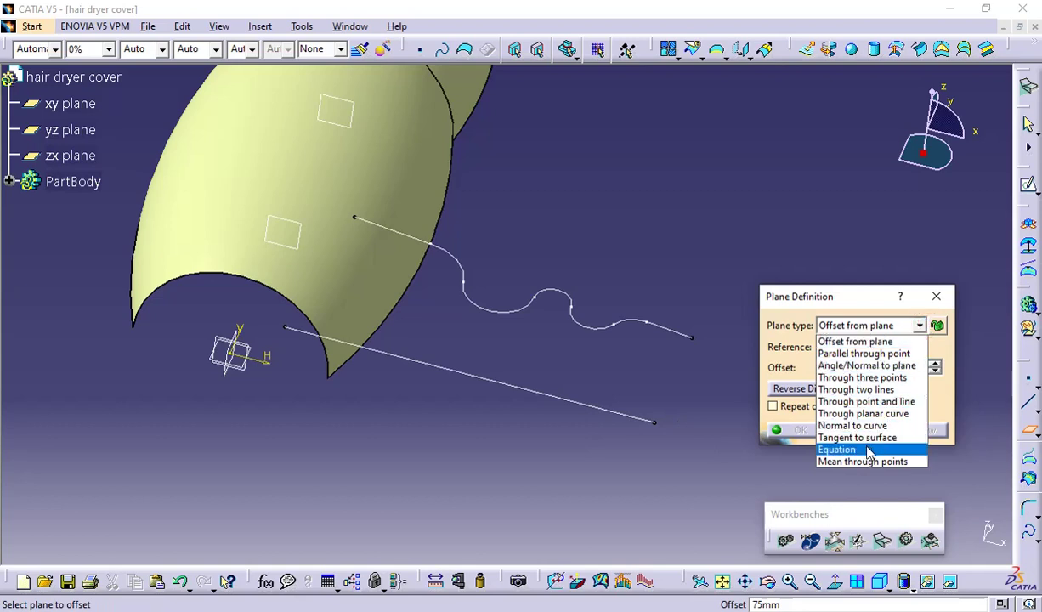
{"action": "left_click", "coordinate": [412, 414]}
{"action": "left_click", "coordinate": [230, 352]}
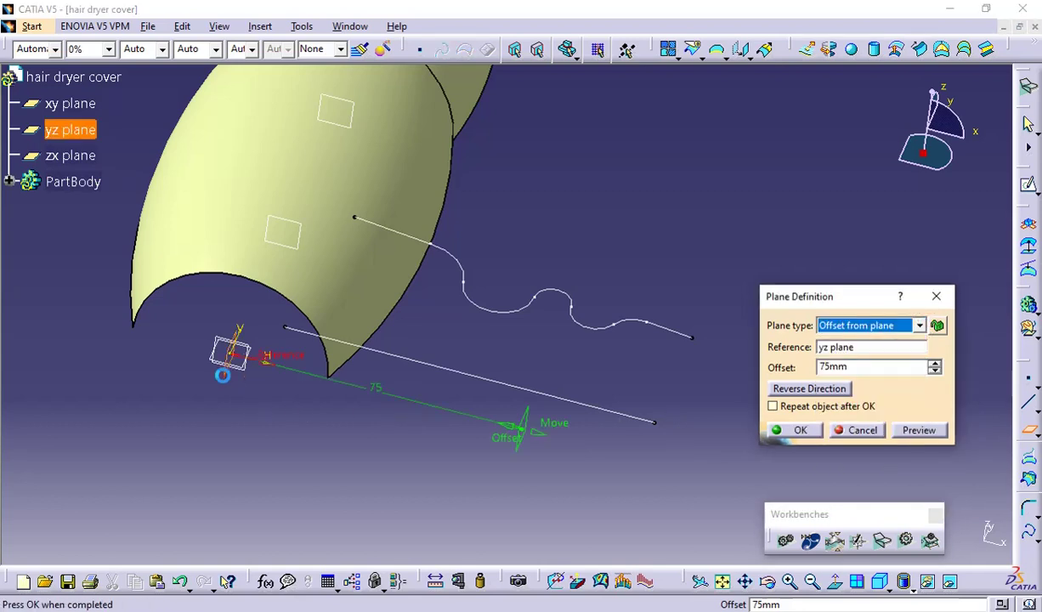
{"action": "double_click", "coordinate": [850, 367]}
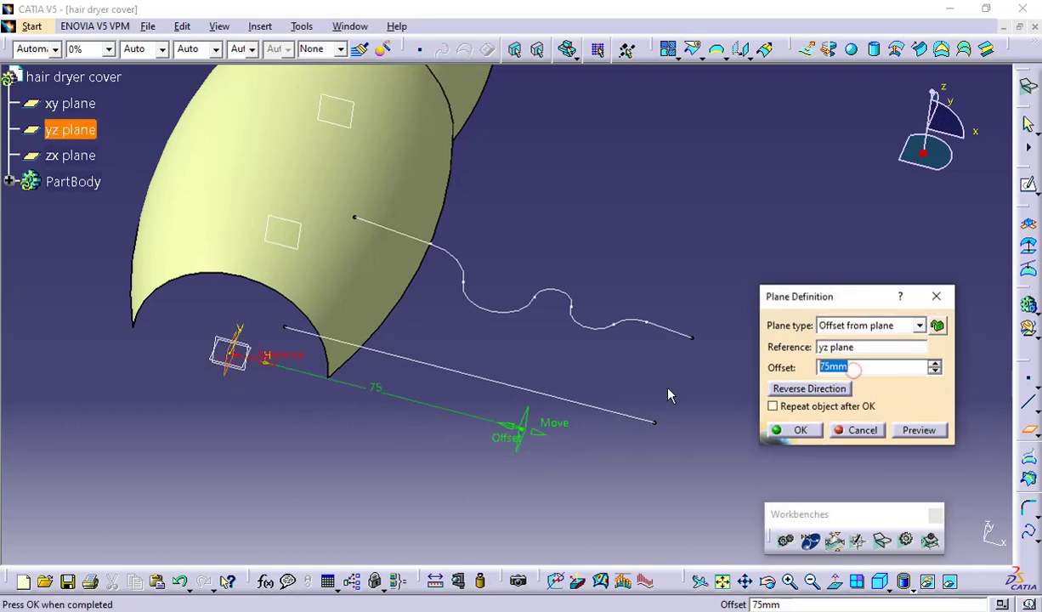
{"action": "type", "text": "105"}
{"action": "key", "text": "Return"}
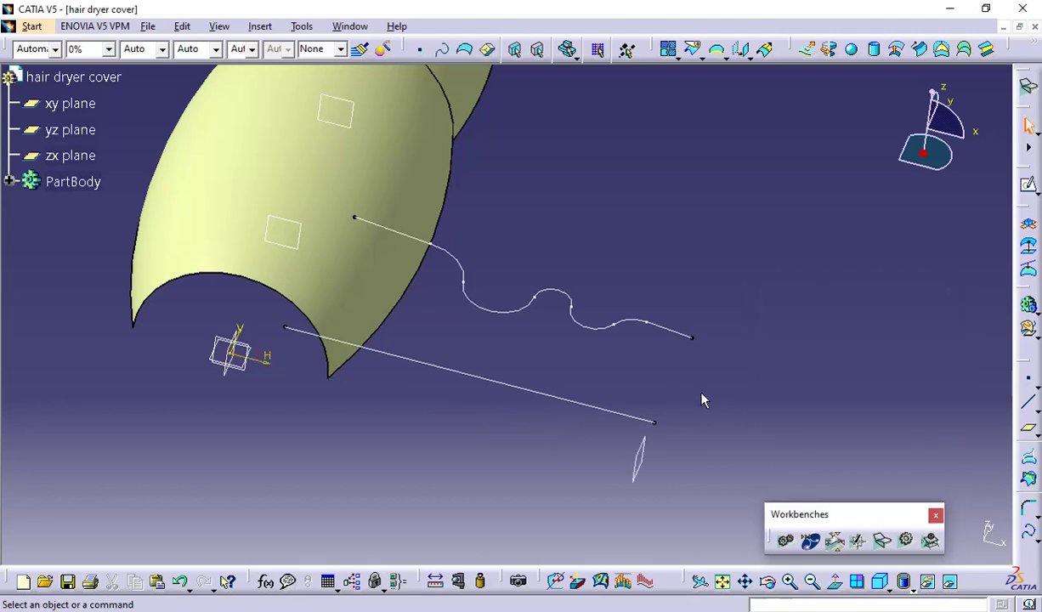
Start a sketch on the new offset plane and bring the handle profile's outer endpoints into view
{"action": "left_click", "coordinate": [643, 479]}
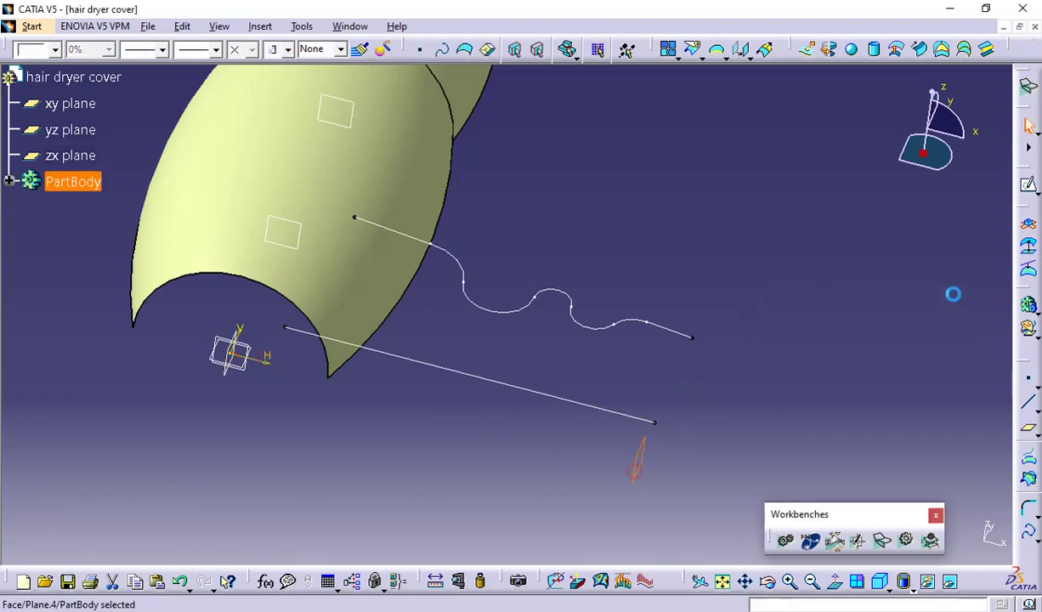
{"action": "left_click", "coordinate": [1030, 192]}
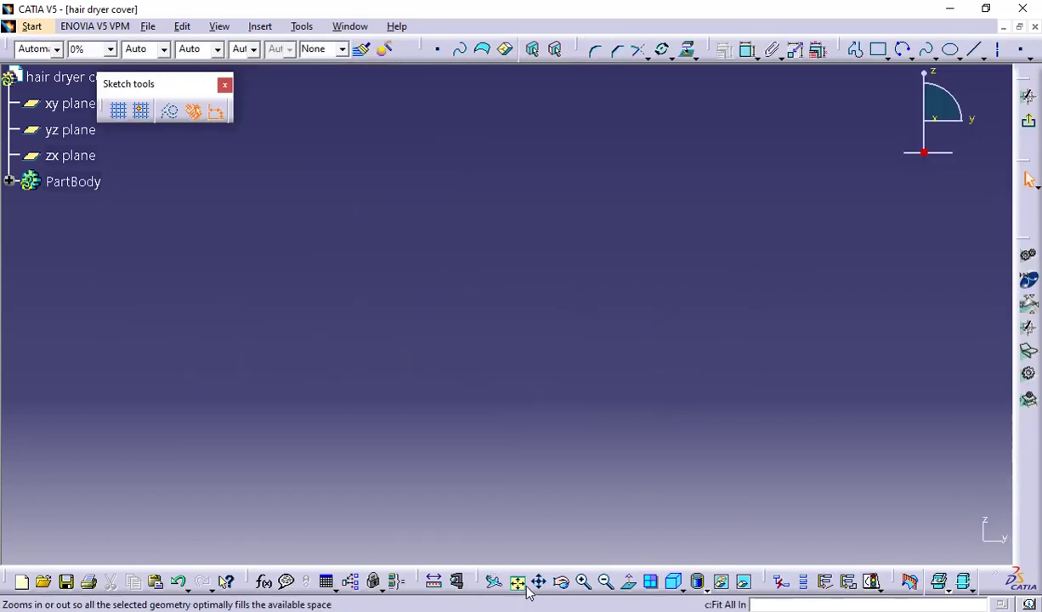
{"action": "left_click", "coordinate": [520, 584]}
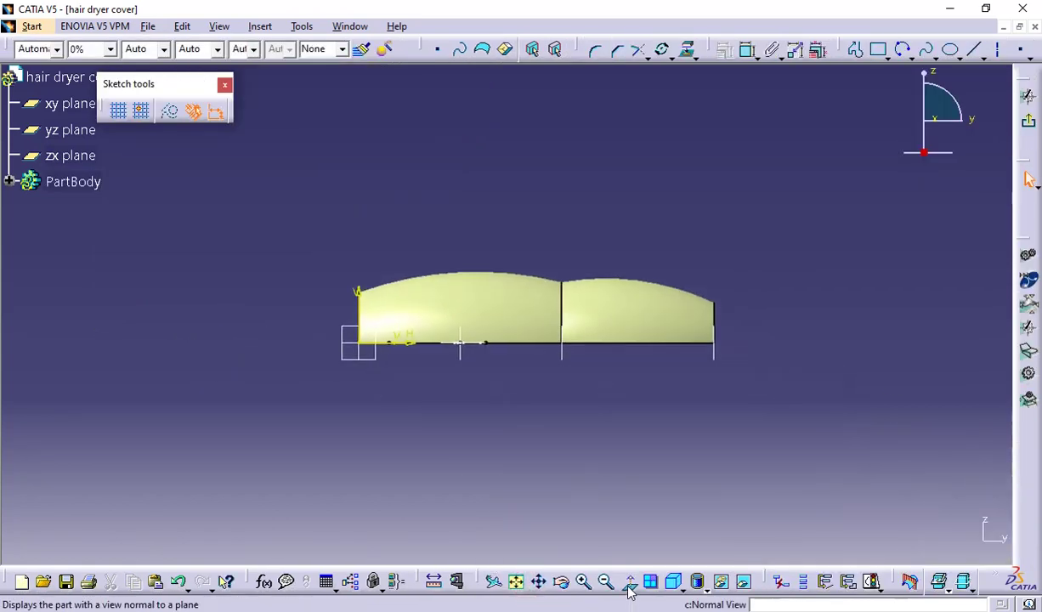
{"action": "middle_click_drag", "start_coordinate": [454, 431], "coordinate": [477, 433]}
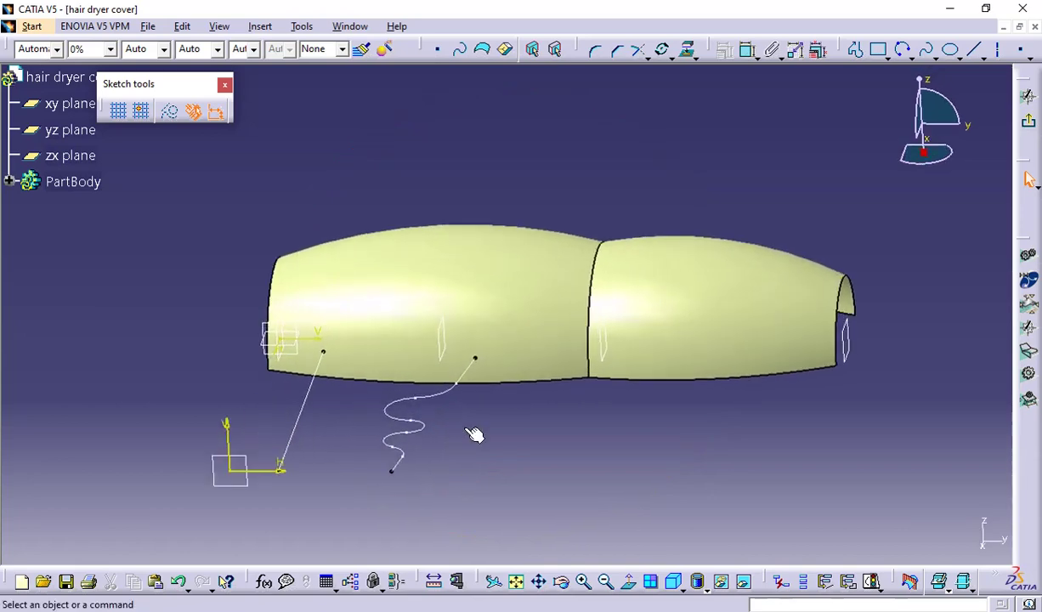
{"action": "left_click", "coordinate": [629, 583]}
{"action": "middle_click_drag", "start_coordinate": [344, 431], "coordinate": [408, 384]}
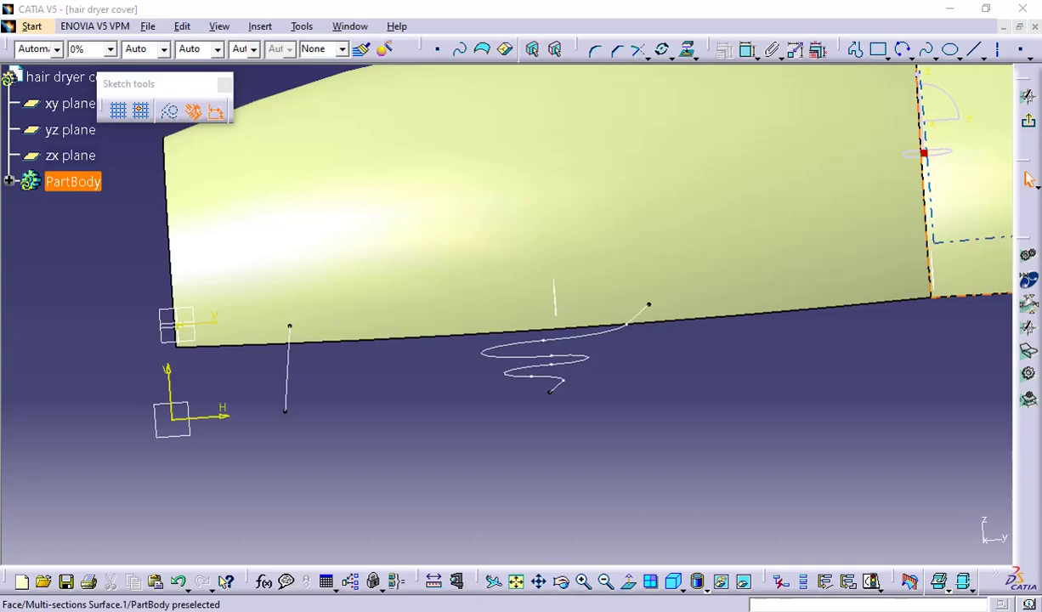
Switch to the PDF reference drawing to examine the handle's section dimensions, and return to CATIA
{"action": "key", "text": "alt+Tab"}
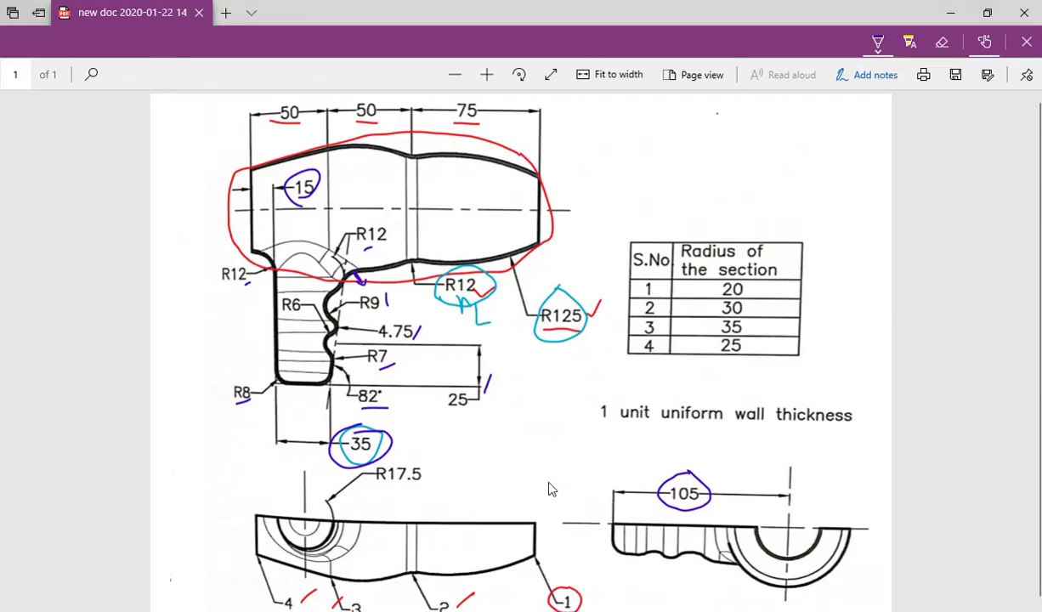
{"action": "scroll", "coordinate": [551, 488], "scroll_direction": "down", "scroll_amount": 1}
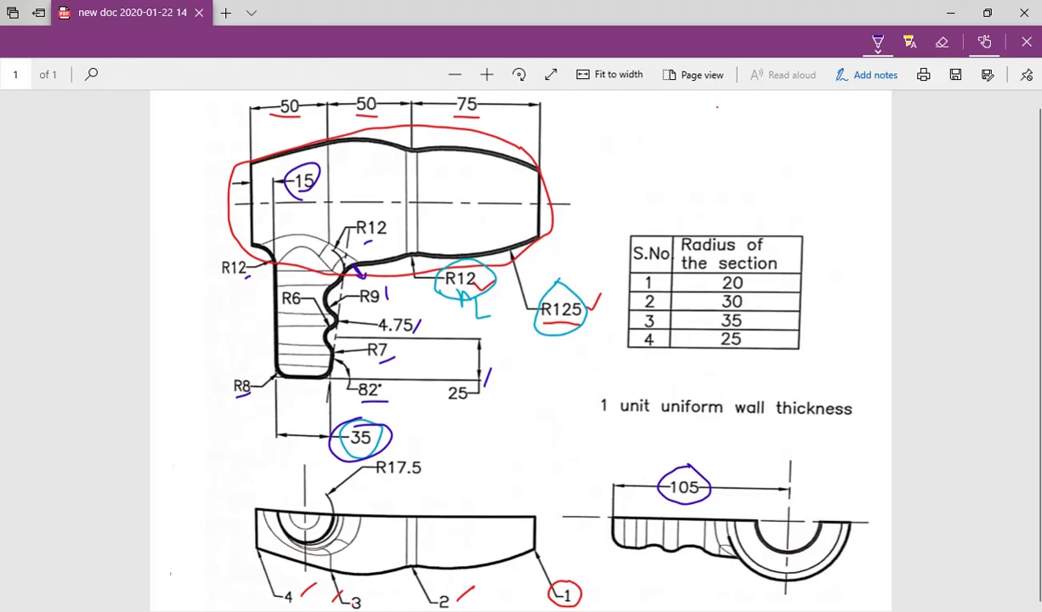
{"action": "key", "text": "alt+Tab"}
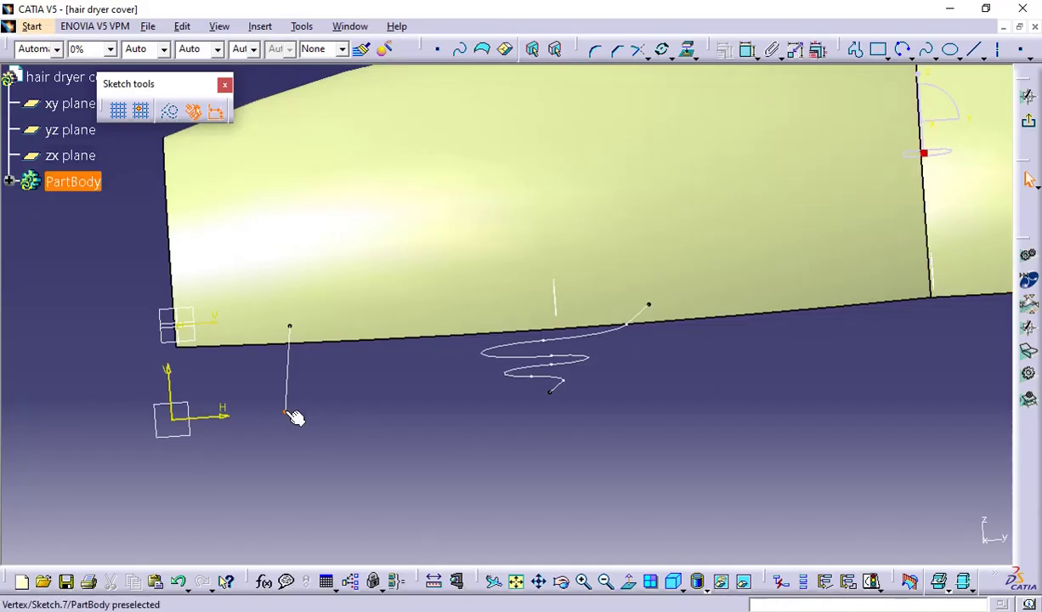
{"action": "left_click", "coordinate": [909, 57]}
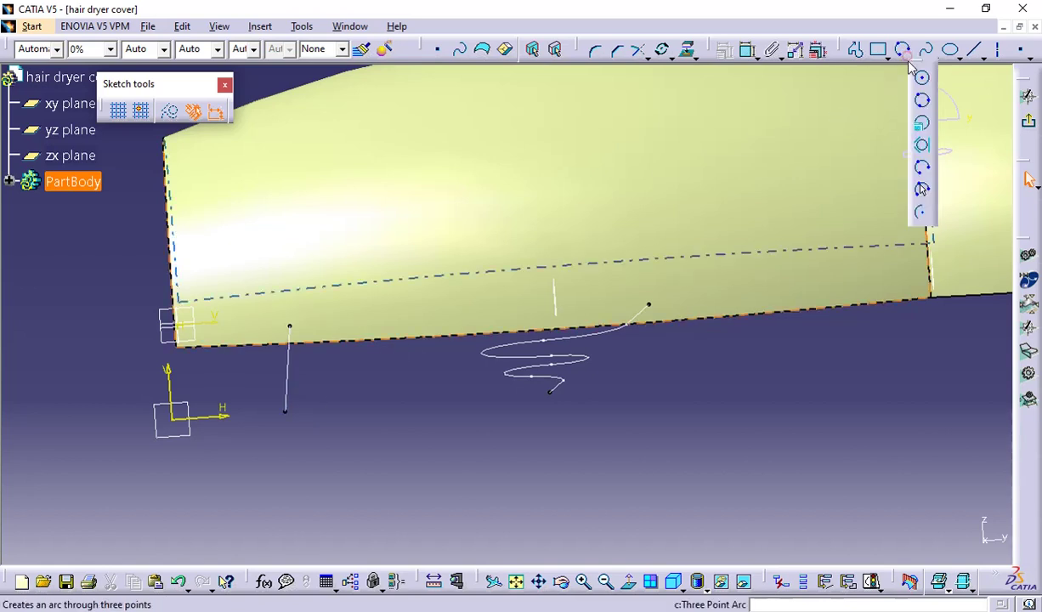
{"action": "left_click", "coordinate": [924, 192]}
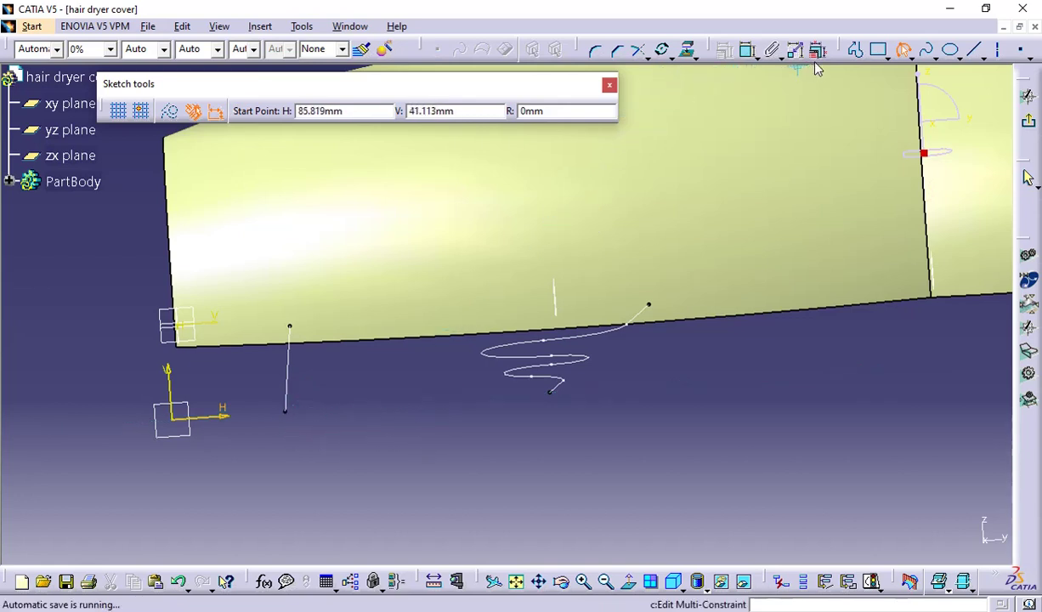
{"action": "left_click", "coordinate": [906, 53]}
Project the straight handle line's outer endpoint onto the sketch plane as a construction element
{"action": "left_click", "coordinate": [693, 53]}
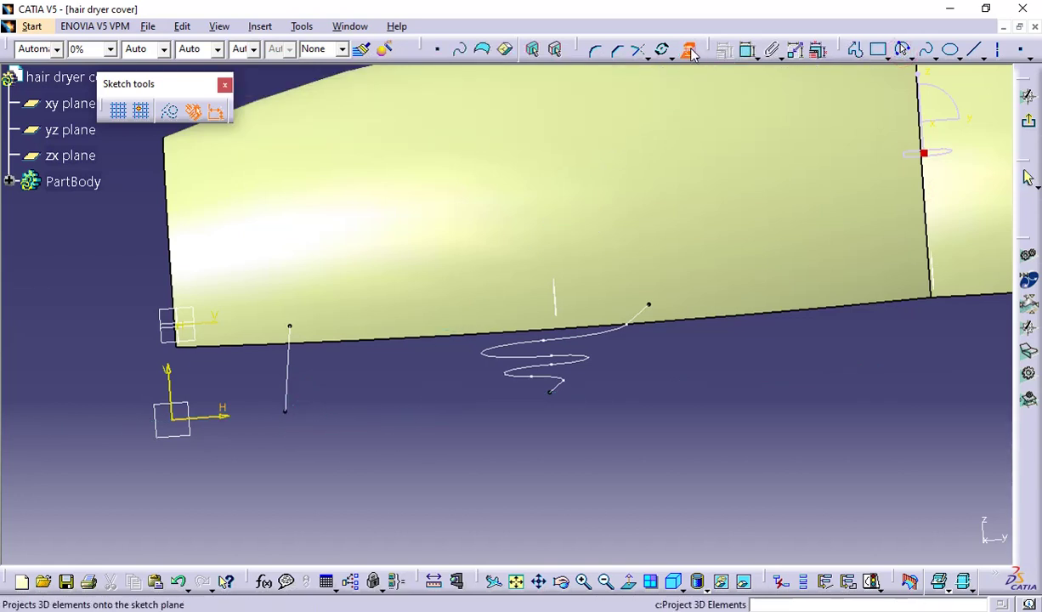
{"action": "left_click", "coordinate": [170, 111]}
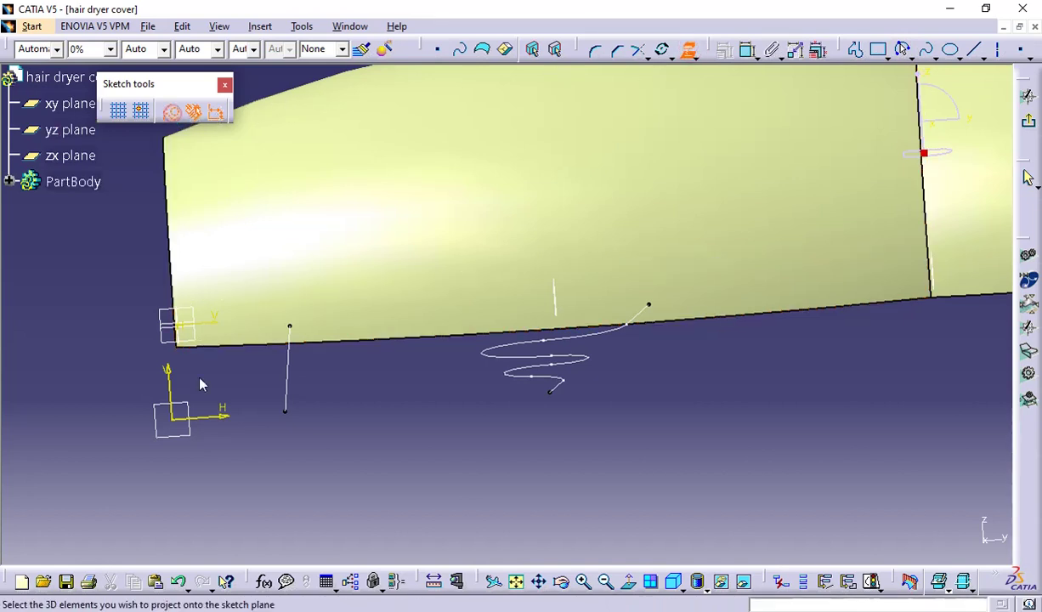
{"action": "left_click", "coordinate": [286, 415]}
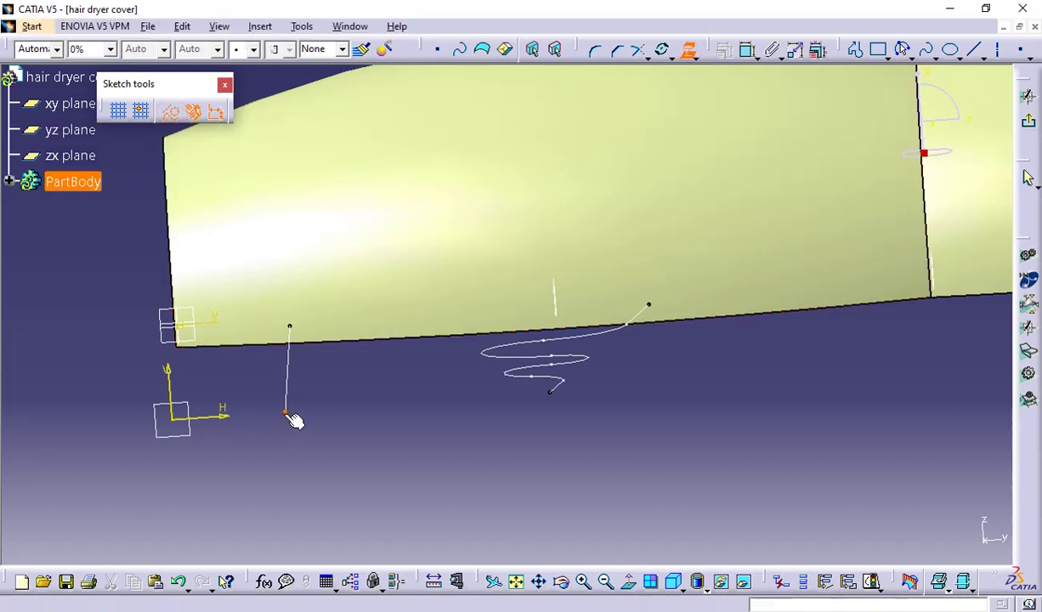
Try to project the wavy handle curve's outer end onto the sketch plane, and remove the unwanted projection
{"action": "left_click", "coordinate": [557, 395]}
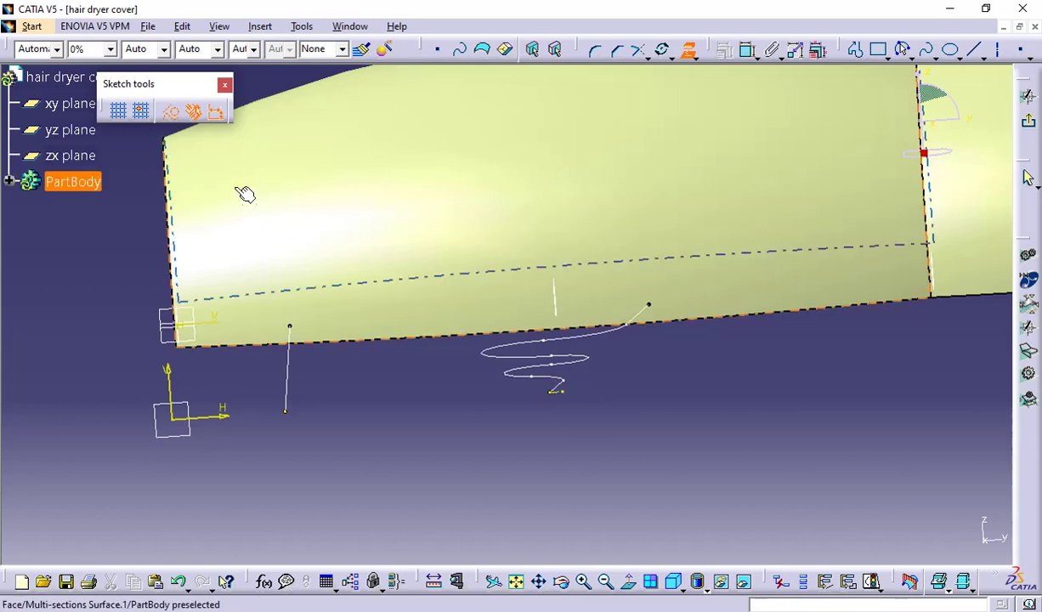
{"action": "left_click", "coordinate": [568, 396]}
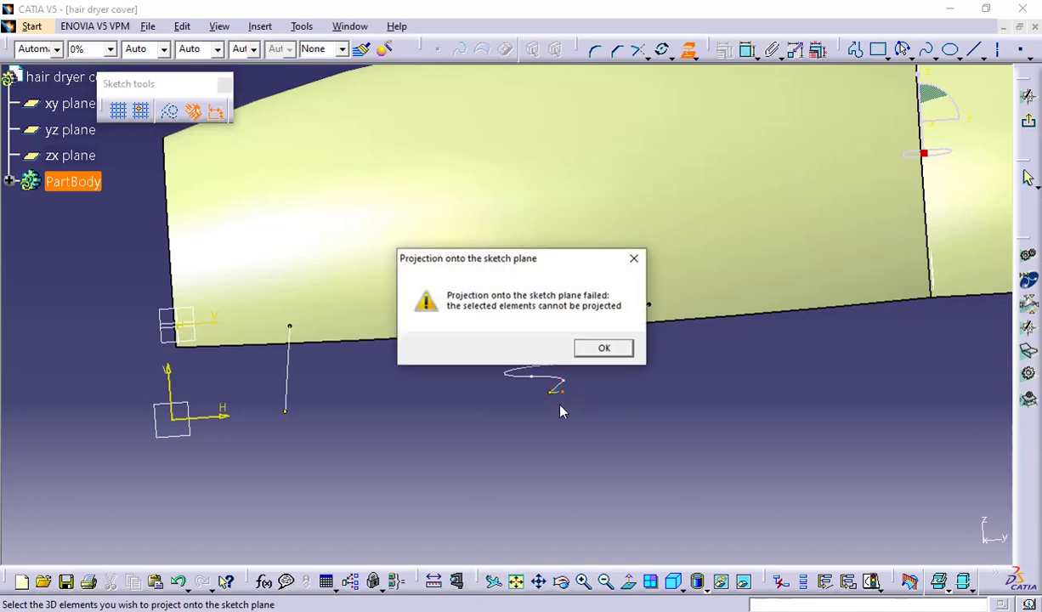
{"action": "left_click", "coordinate": [594, 355]}
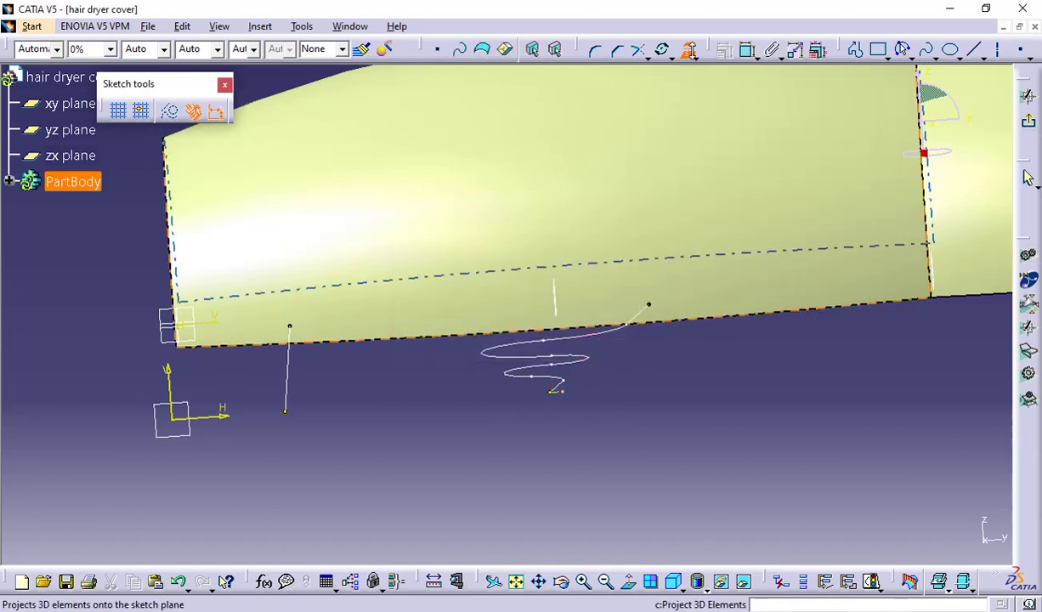
{"action": "left_click", "coordinate": [690, 52]}
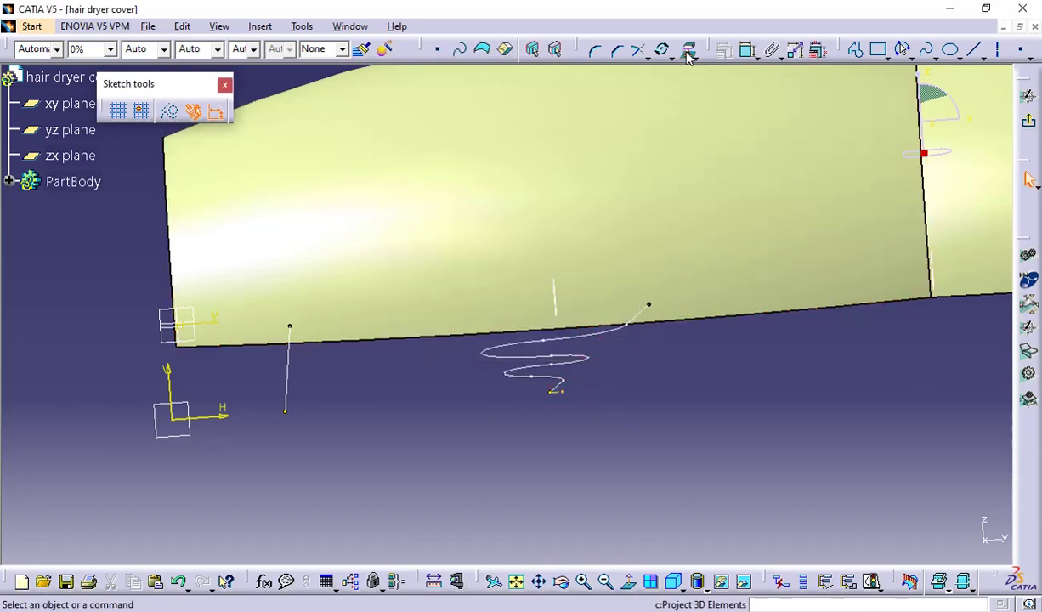
{"action": "left_click", "coordinate": [561, 394]}
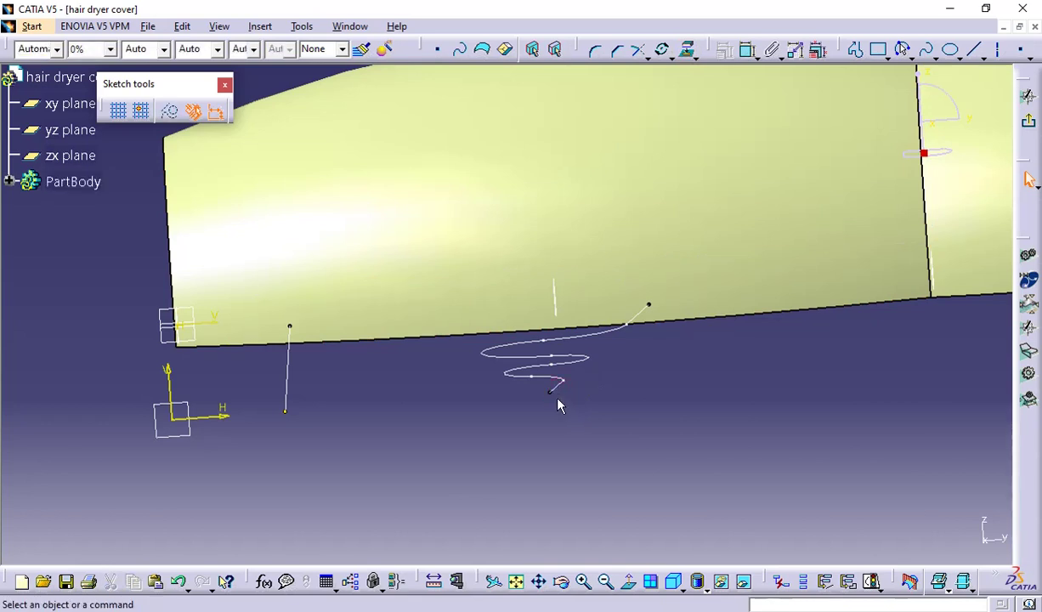
Project the outer endpoint of the wavy handle curve onto the sketch plane as a construction element
{"action": "left_click", "coordinate": [689, 50]}
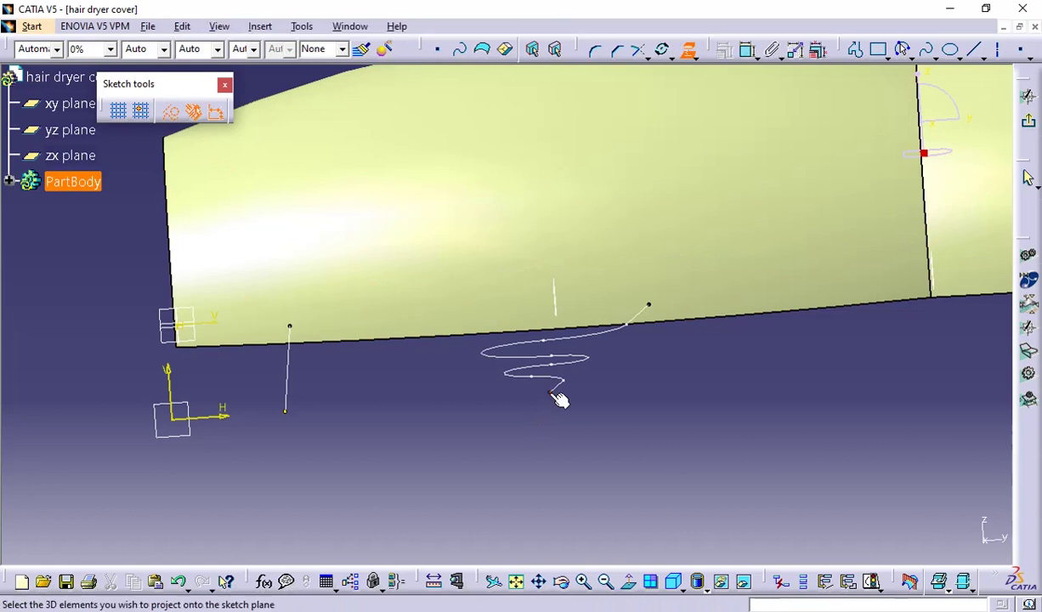
{"action": "left_click", "coordinate": [579, 126]}
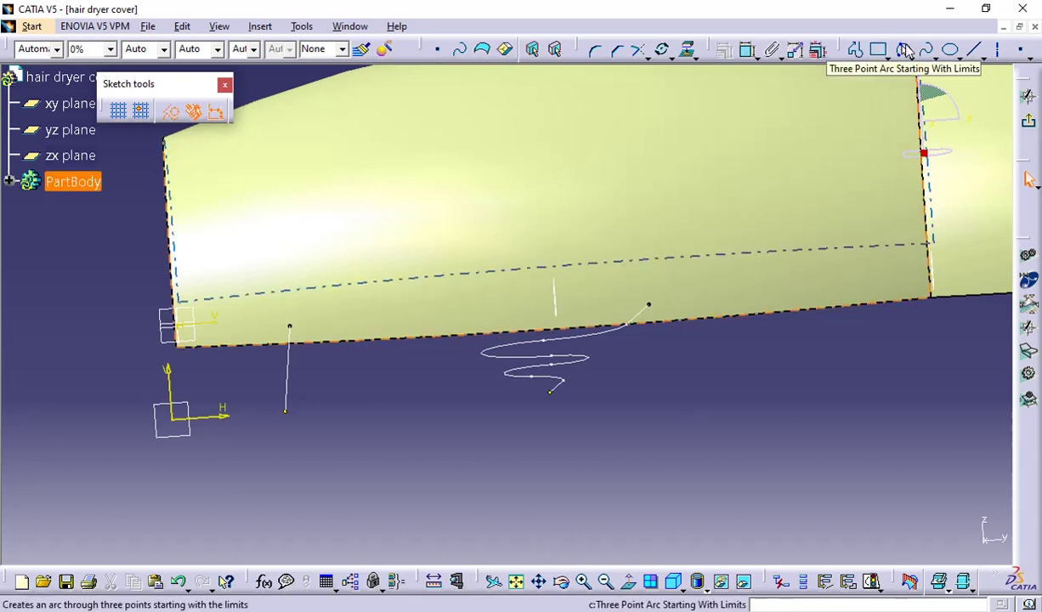
Draw a standard three-point arc with limits, bulging upward between the two projected endpoints with a radius of about 17.5 mm
{"action": "left_click", "coordinate": [904, 50]}
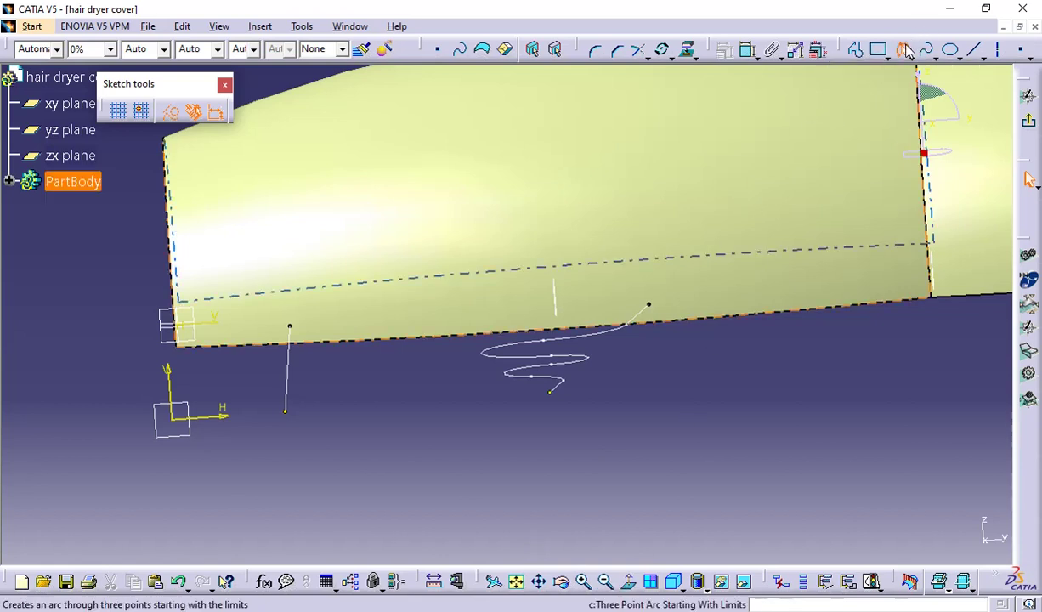
{"action": "left_click", "coordinate": [287, 415]}
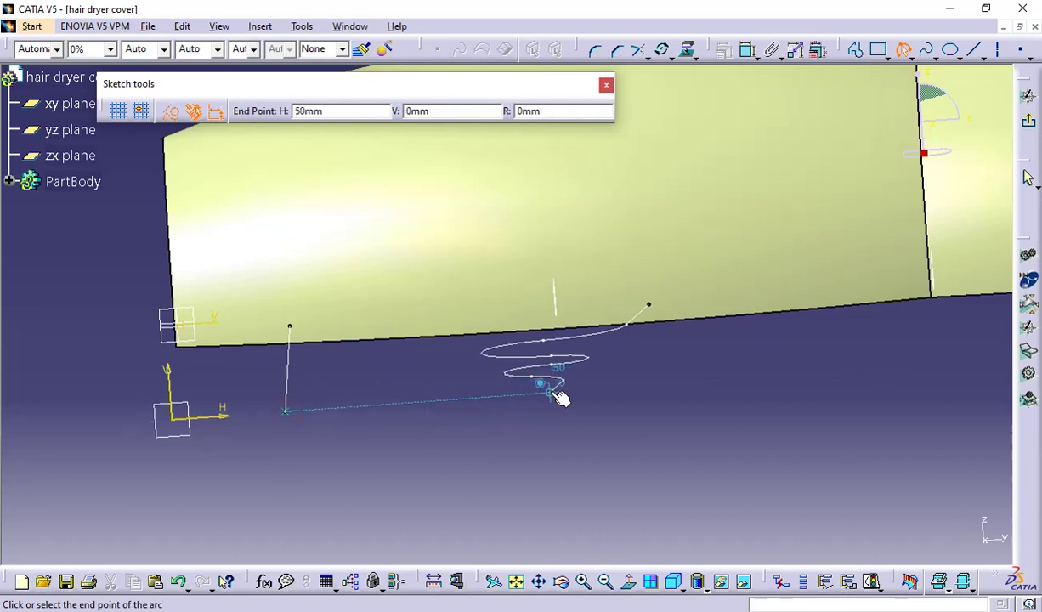
{"action": "left_click", "coordinate": [170, 110]}
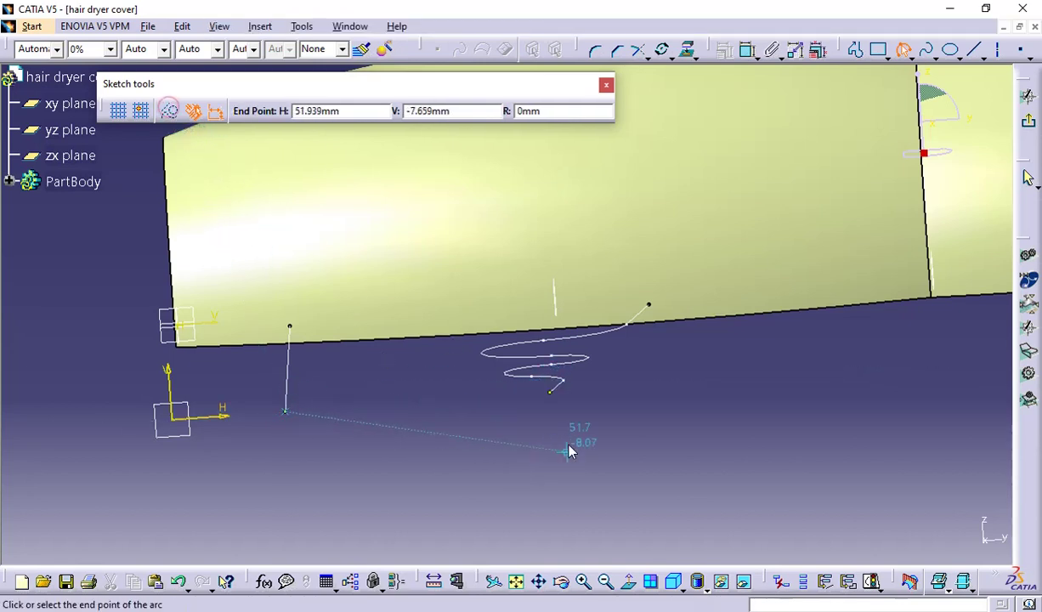
{"action": "left_click", "coordinate": [552, 394]}
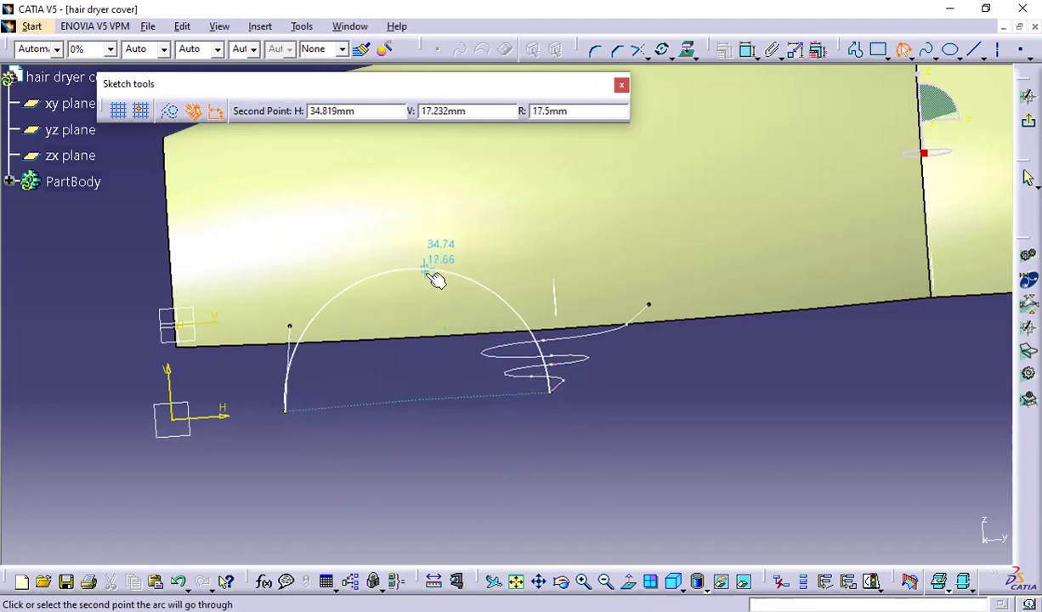
{"action": "left_click", "coordinate": [433, 280]}
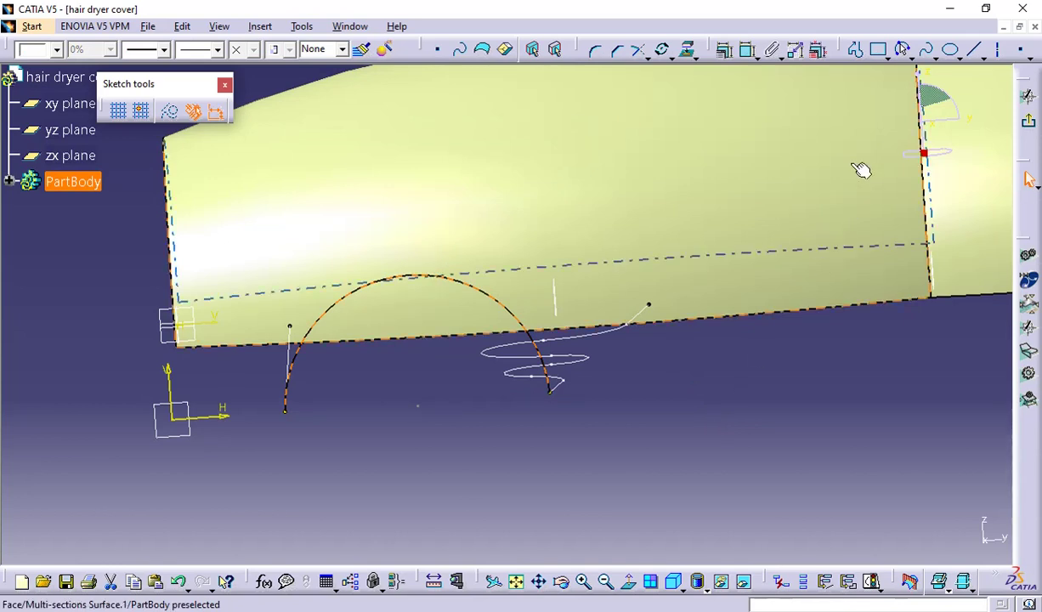
Constrain the end arc's radius to 17.5 mm and exit the sketch
{"action": "left_click", "coordinate": [746, 49]}
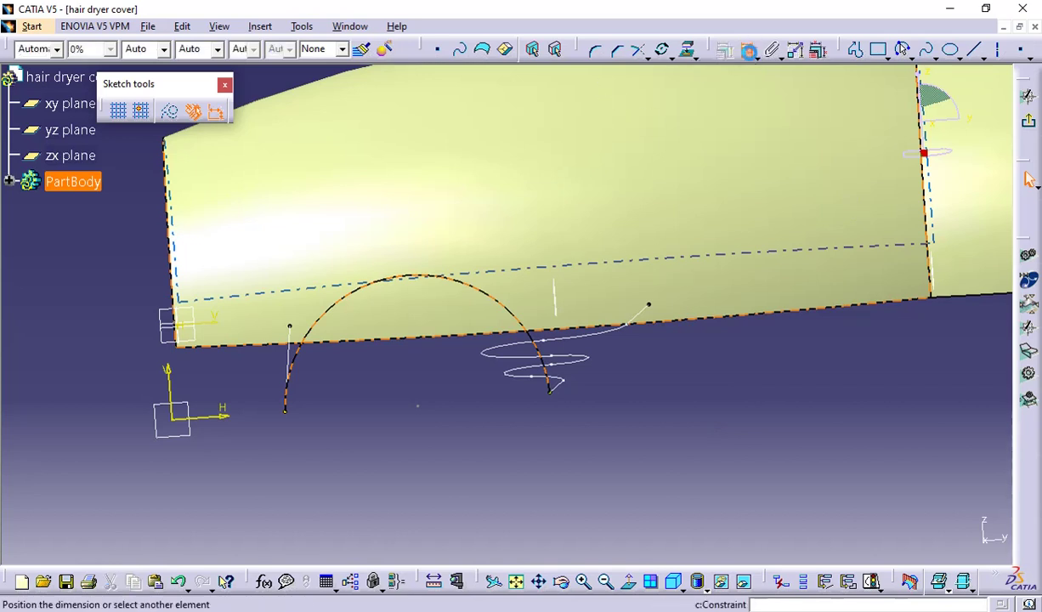
{"action": "left_click", "coordinate": [677, 361]}
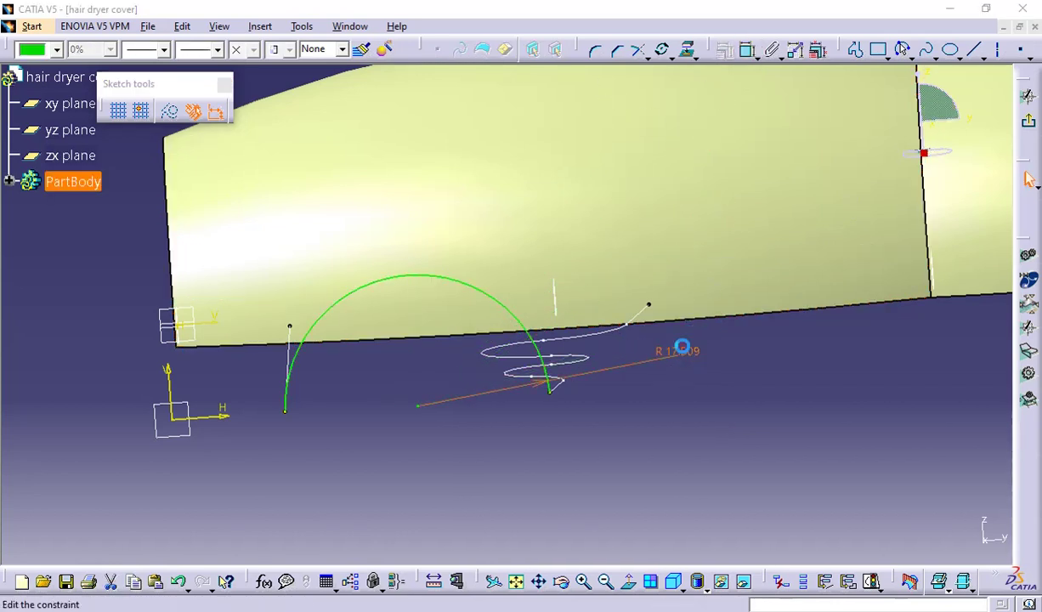
{"action": "double_click", "coordinate": [682, 350]}
{"action": "type", "text": "17.5"}
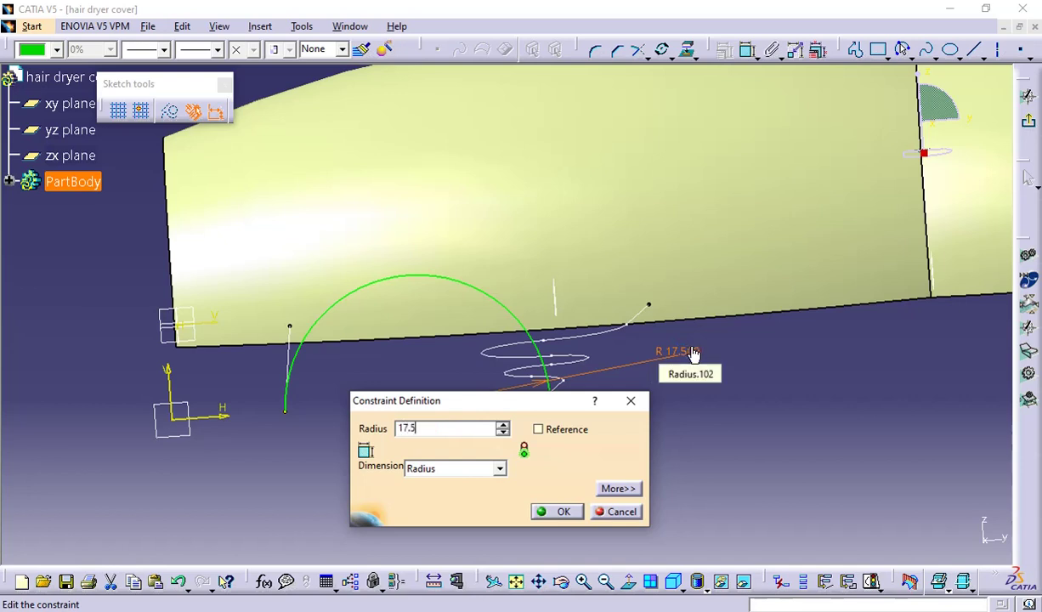
{"action": "key", "text": "Return"}
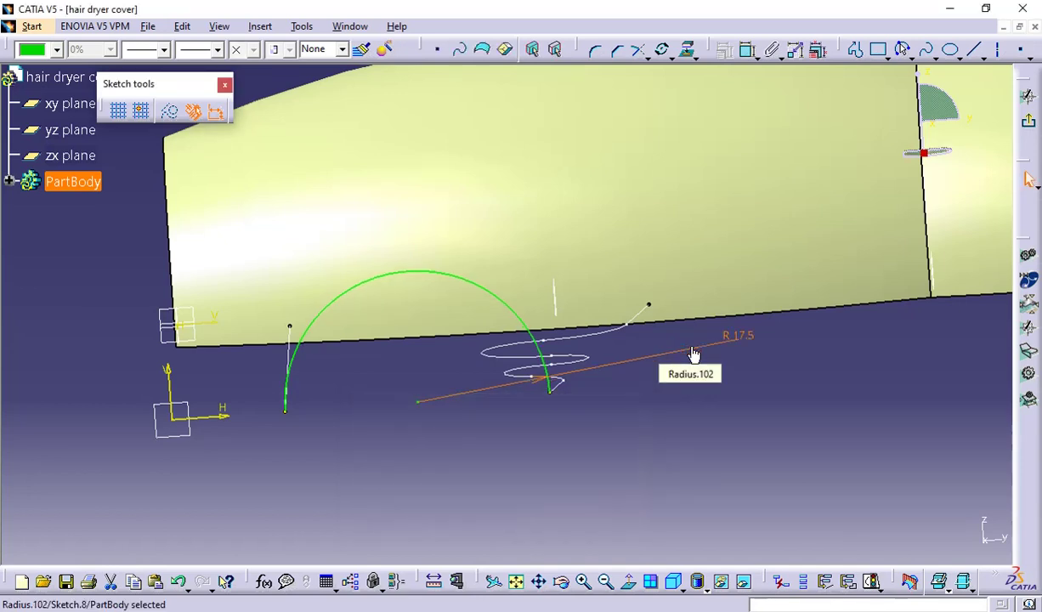
{"action": "left_click", "coordinate": [667, 427]}
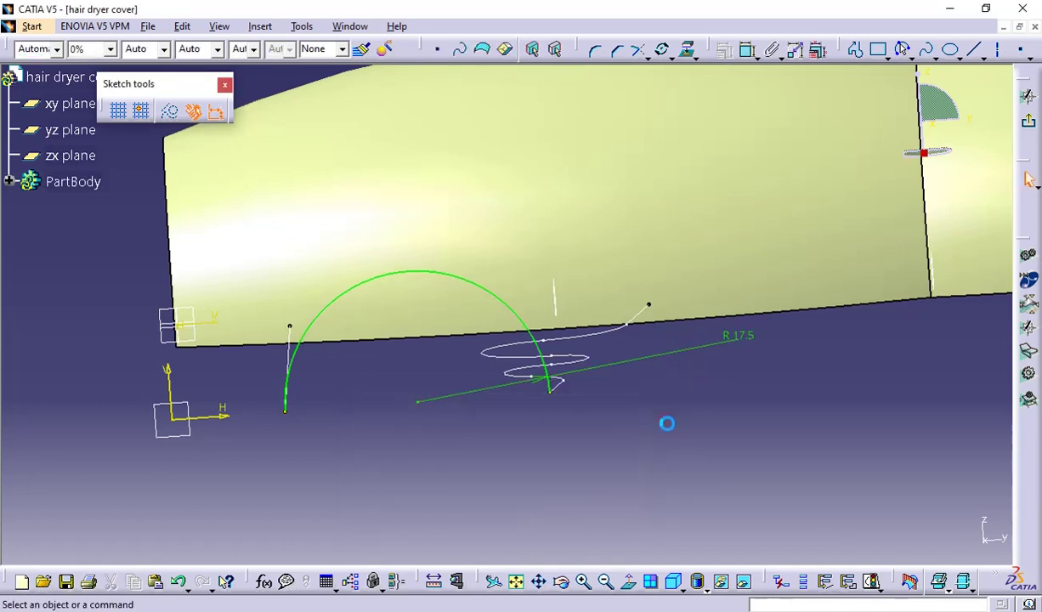
{"action": "left_click", "coordinate": [1026, 94]}
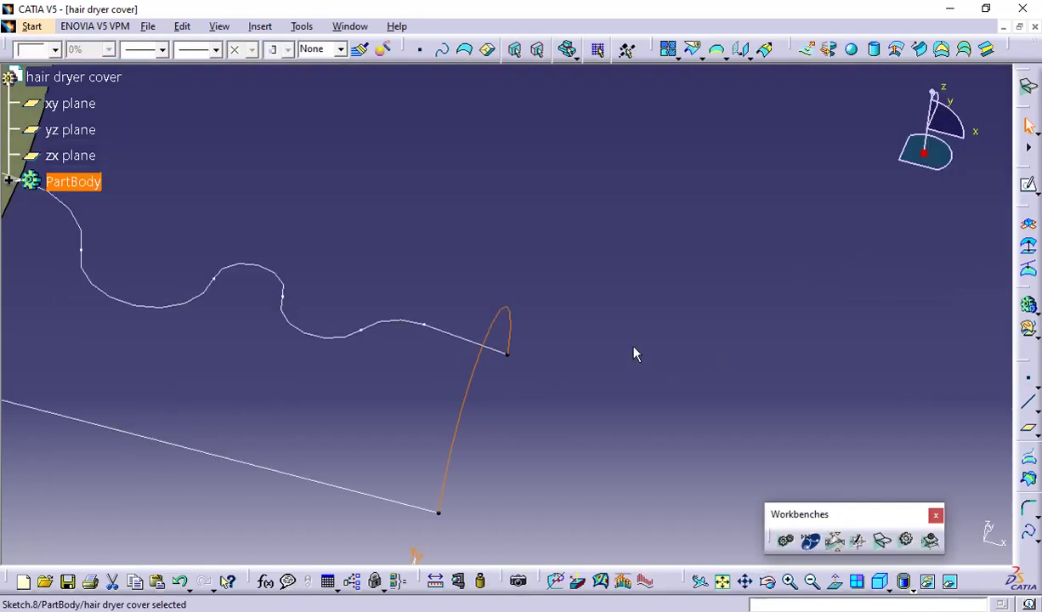
Try to sweep the end arc with two guide curves taken from the handle profile sketch
{"action": "mouse_move", "coordinate": [634, 354]}
{"action": "middle_mouse_down"}
{"action": "mouse_move", "coordinate": [781, 246]}
{"action": "mouse_move", "coordinate": [784, 309]}
{"action": "mouse_move", "coordinate": [768, 342]}
{"action": "mouse_move", "coordinate": [644, 365]}
{"action": "mouse_move", "coordinate": [680, 326]}
{"action": "middle_mouse_up"}
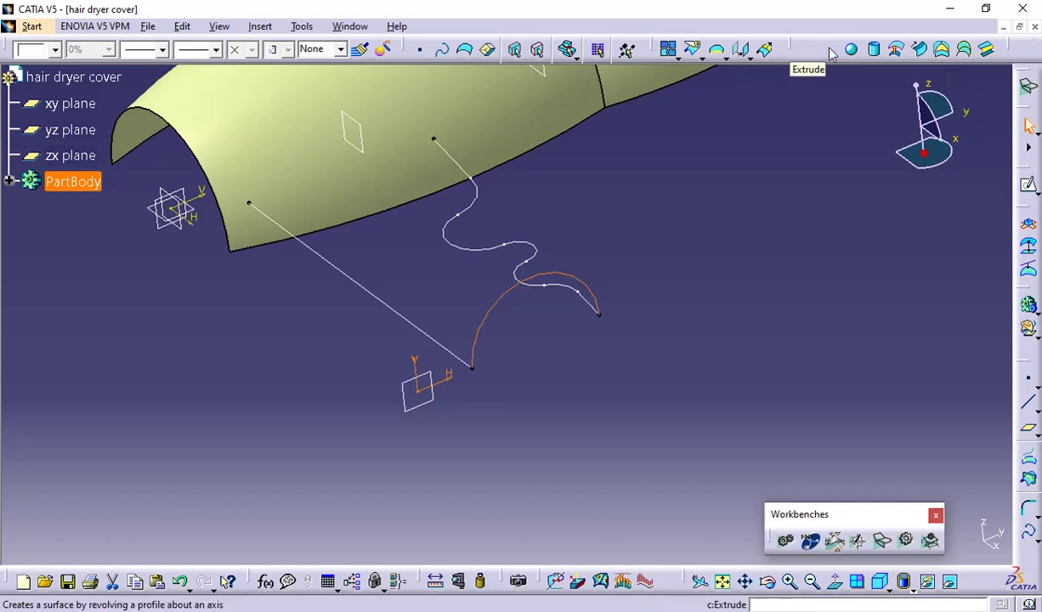
{"action": "left_click", "coordinate": [919, 48]}
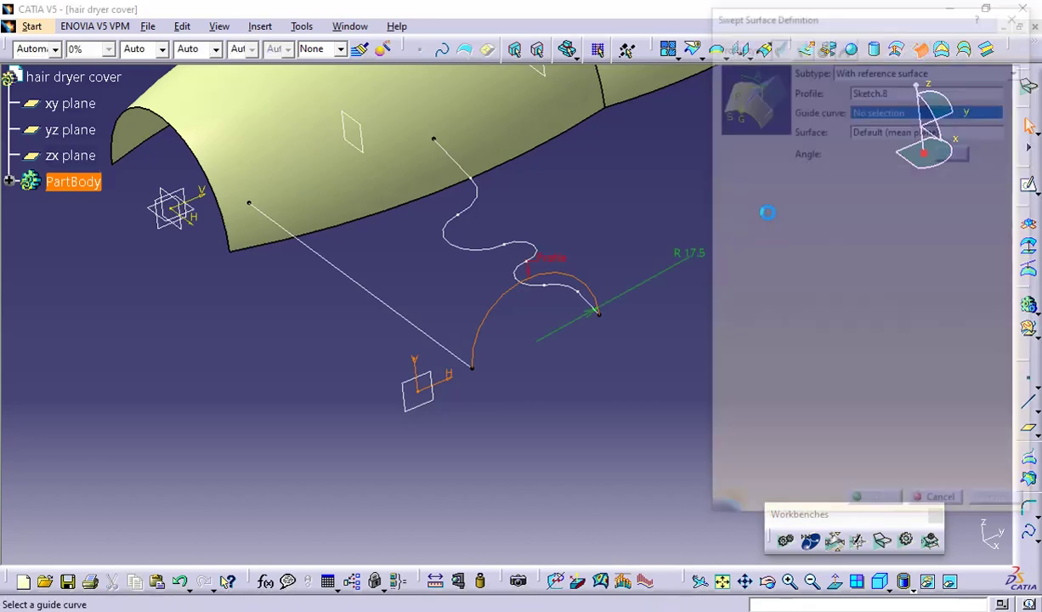
{"action": "left_click", "coordinate": [898, 71]}
{"action": "left_click", "coordinate": [891, 94]}
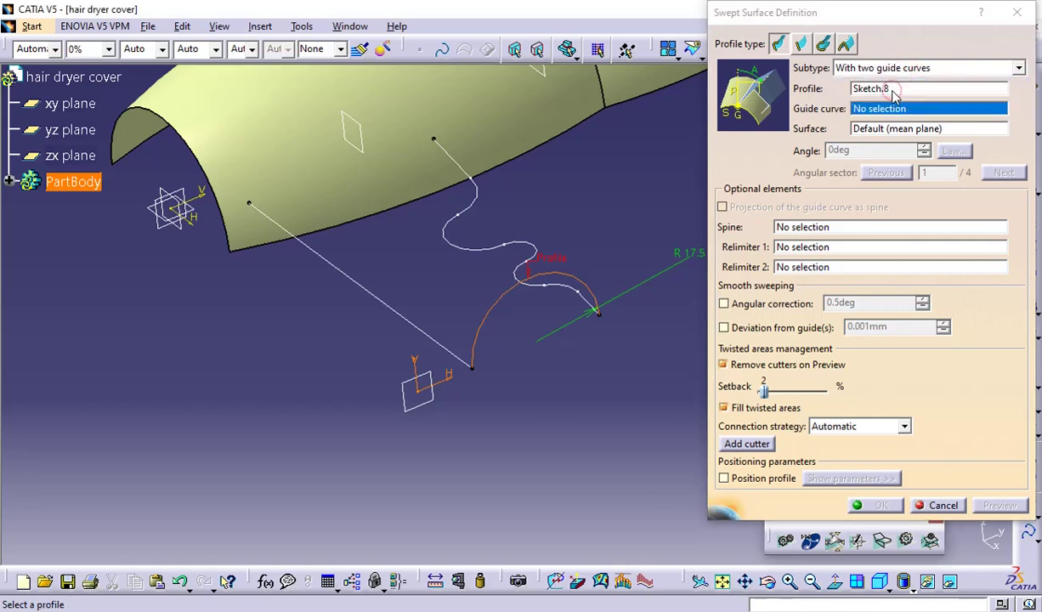
{"action": "left_click", "coordinate": [457, 357]}
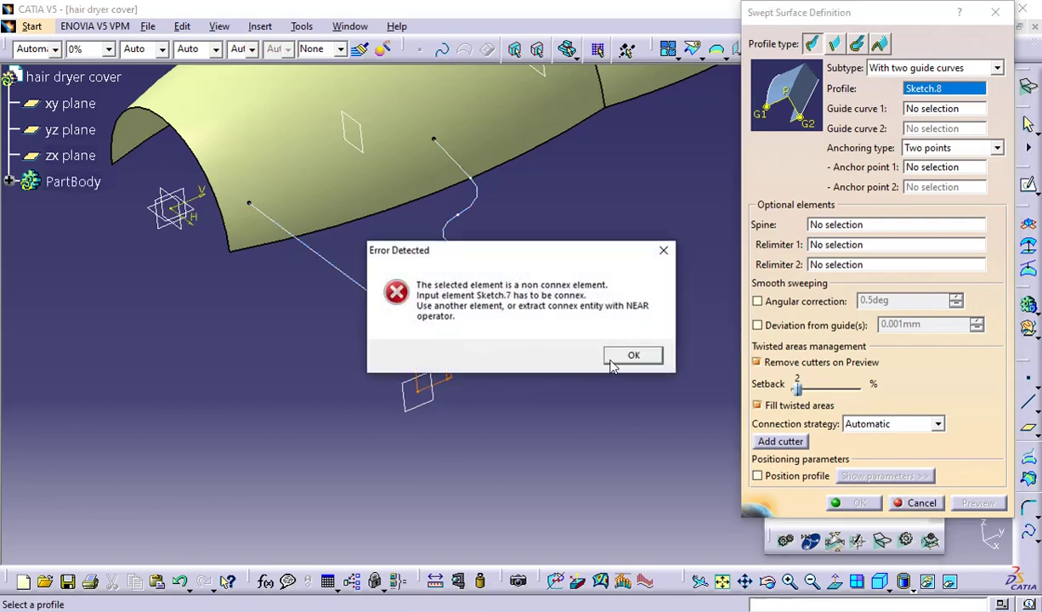
{"action": "left_click", "coordinate": [631, 355]}
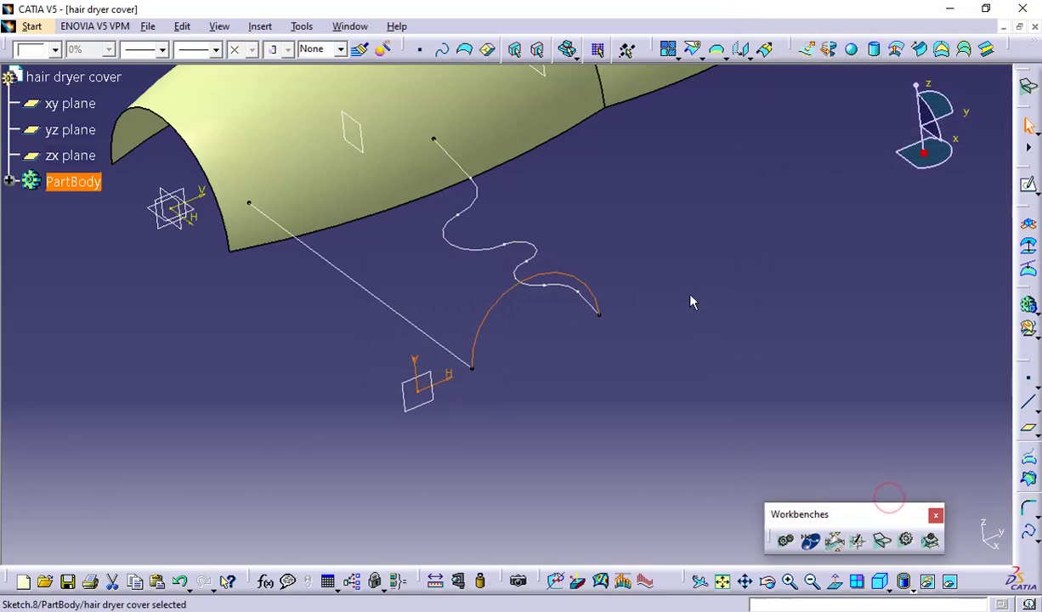
Edit the handle profile sketch to convert its long straight line into a construction element, and exit the sketch
{"action": "left_click", "coordinate": [9, 182]}
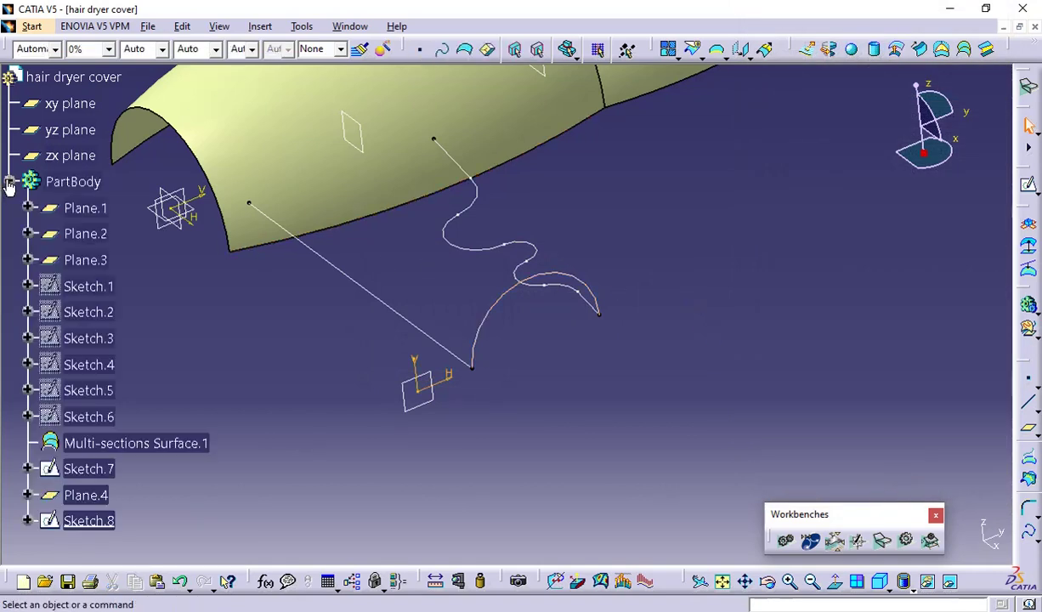
{"action": "left_click", "coordinate": [9, 181]}
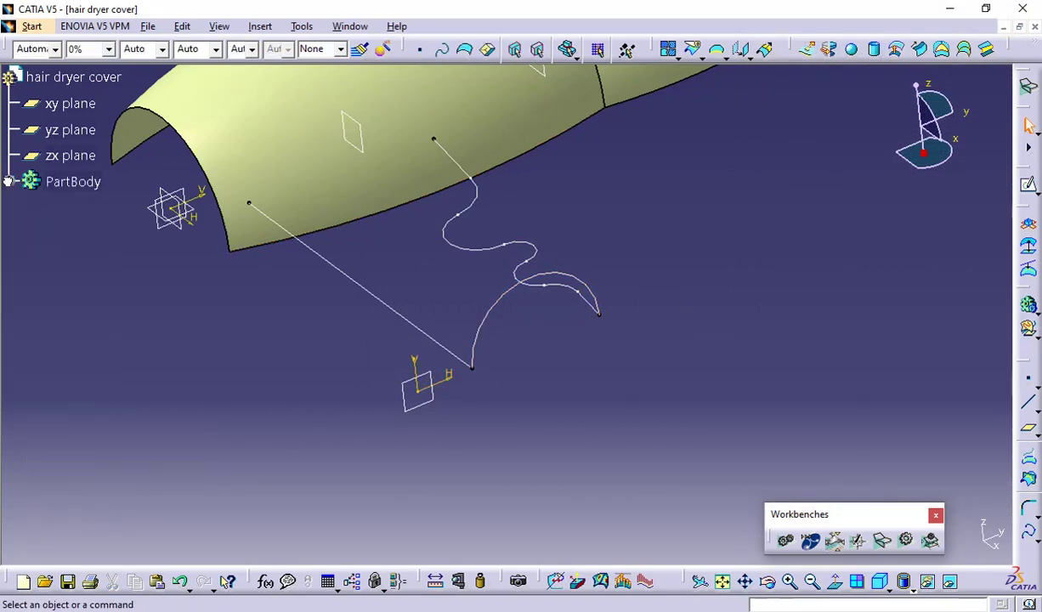
{"action": "double_click", "coordinate": [366, 288]}
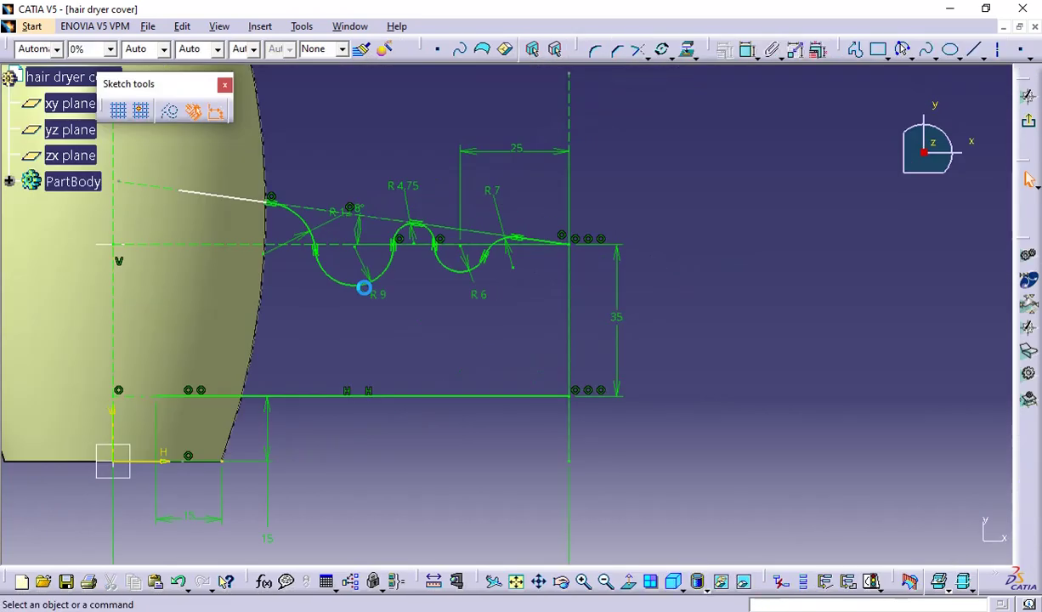
{"action": "left_click", "coordinate": [495, 399]}
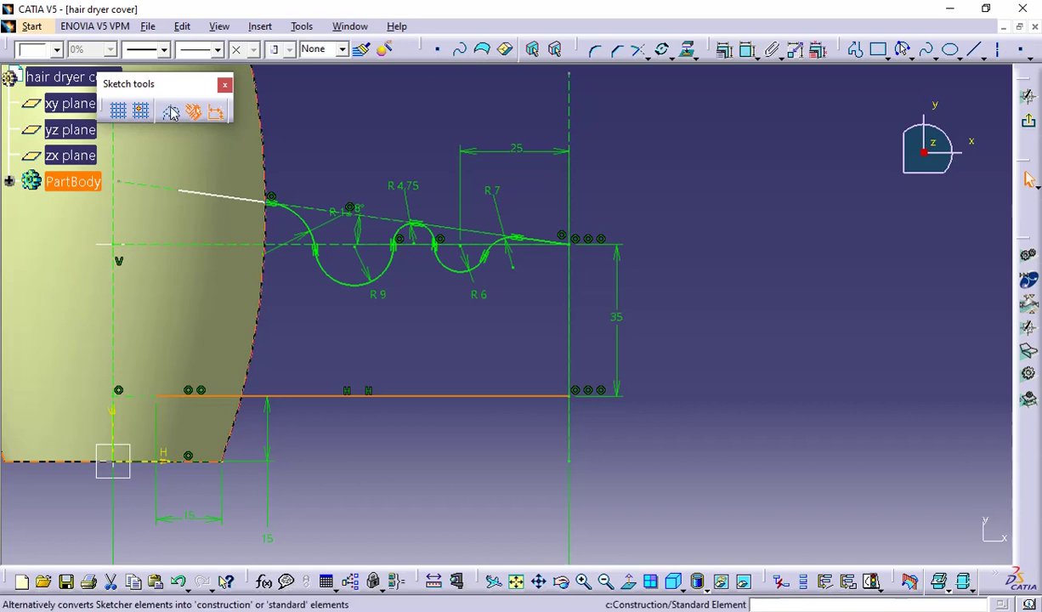
{"action": "left_click", "coordinate": [798, 173]}
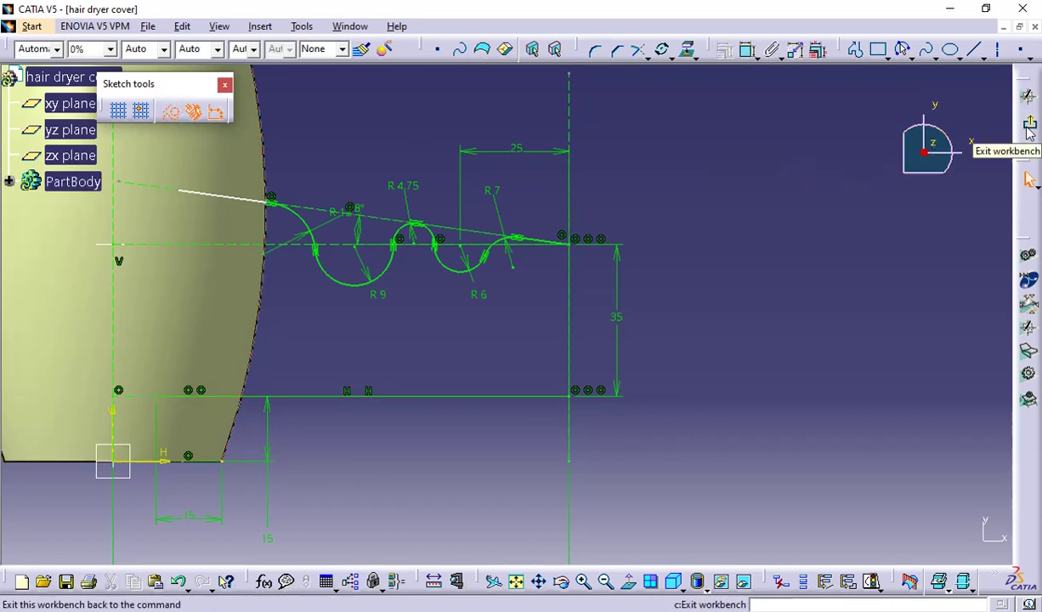
{"action": "left_click", "coordinate": [171, 114]}
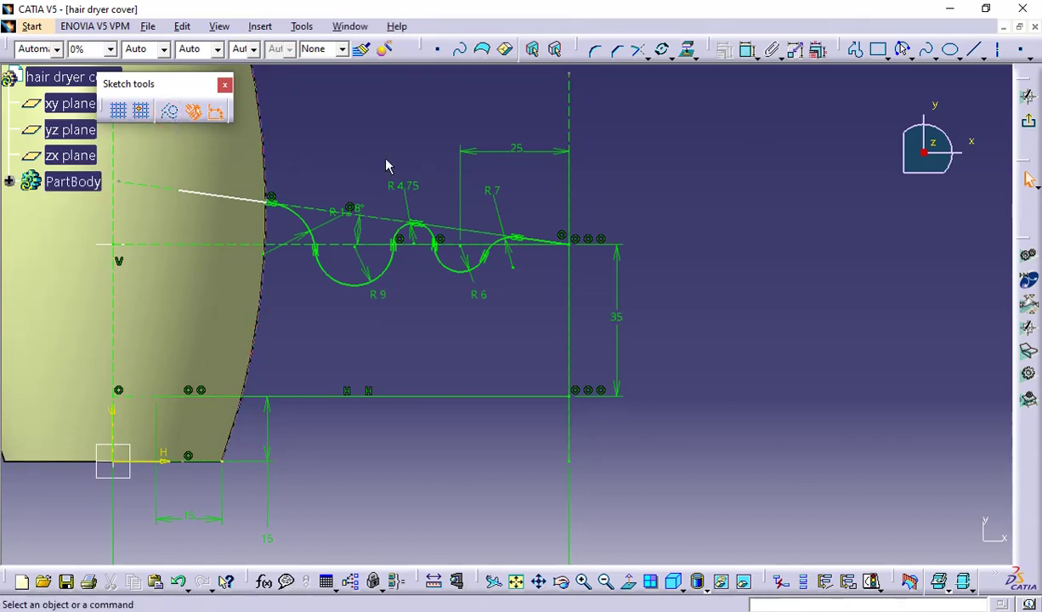
{"action": "left_click", "coordinate": [1031, 125]}
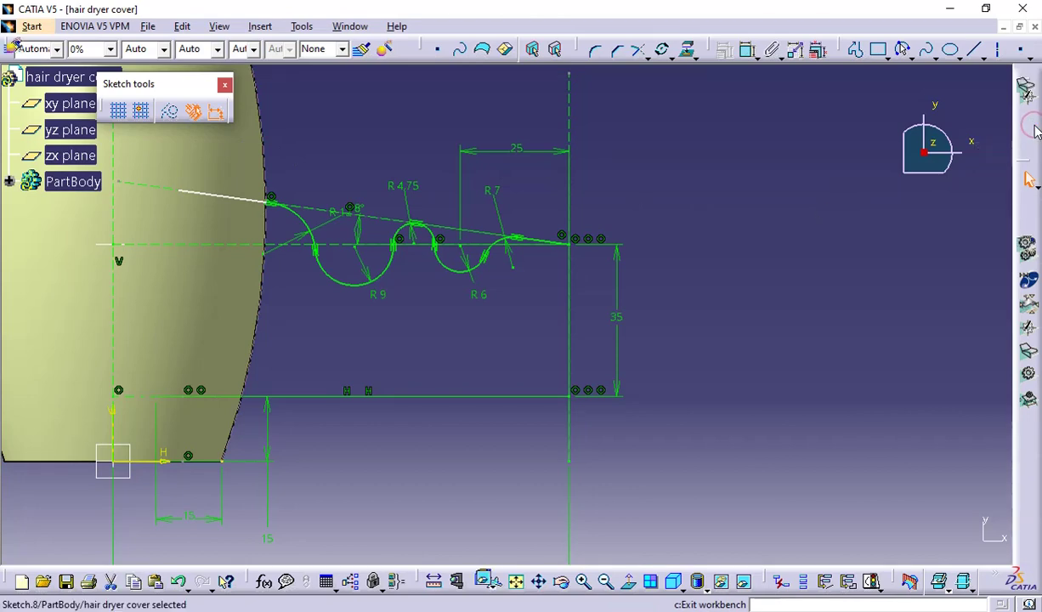
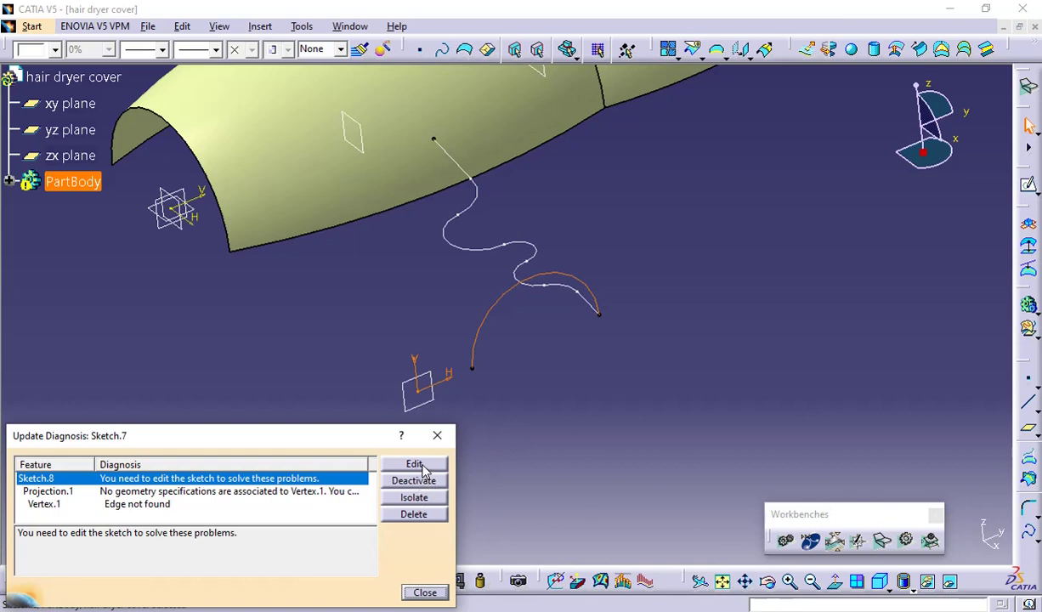
Open the end arc's sketch from the update diagnosis, dismiss the diagnosis, and exit the sketch
{"action": "left_click", "coordinate": [414, 464]}
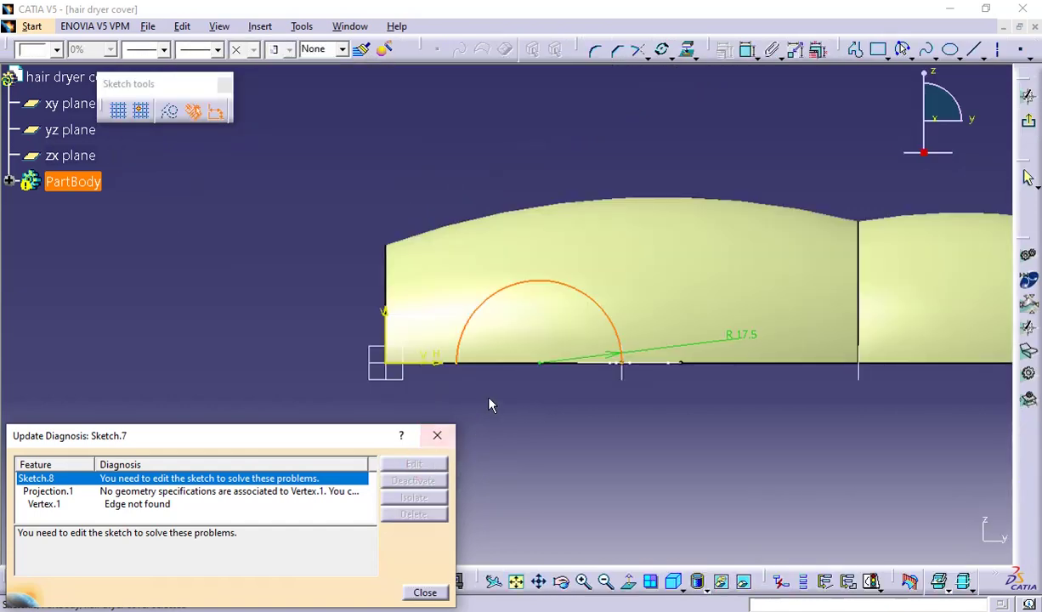
{"action": "middle_click_drag", "start_coordinate": [489, 406], "coordinate": [559, 423]}
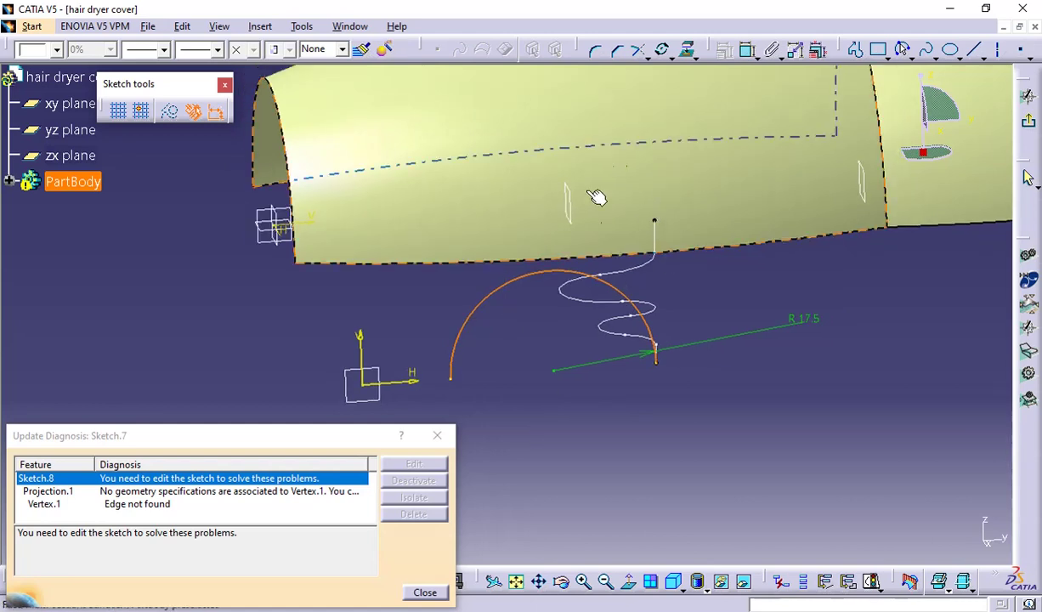
{"action": "left_click", "coordinate": [437, 435]}
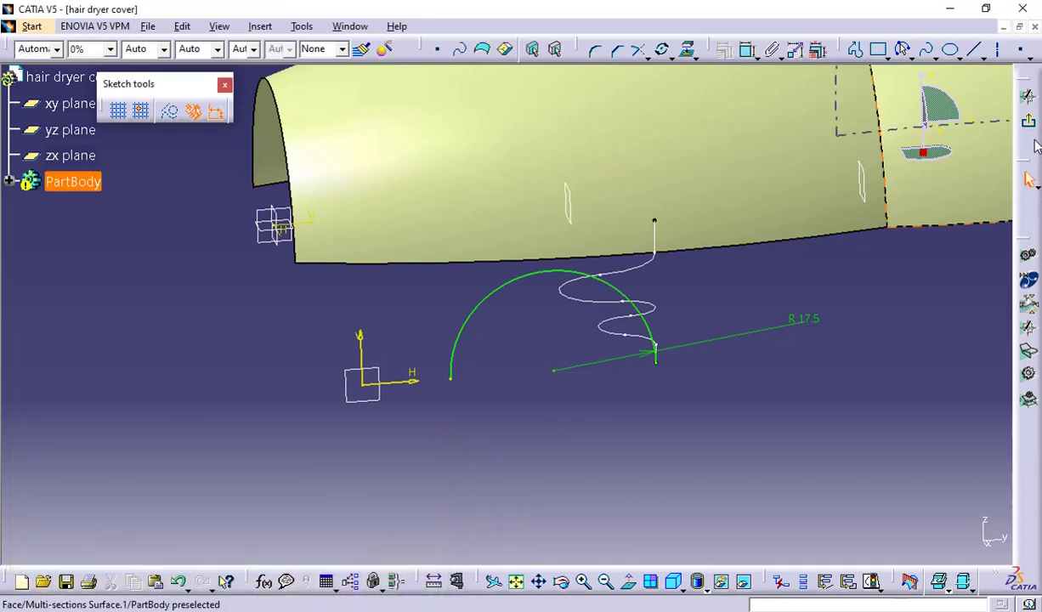
{"action": "left_click", "coordinate": [1030, 129]}
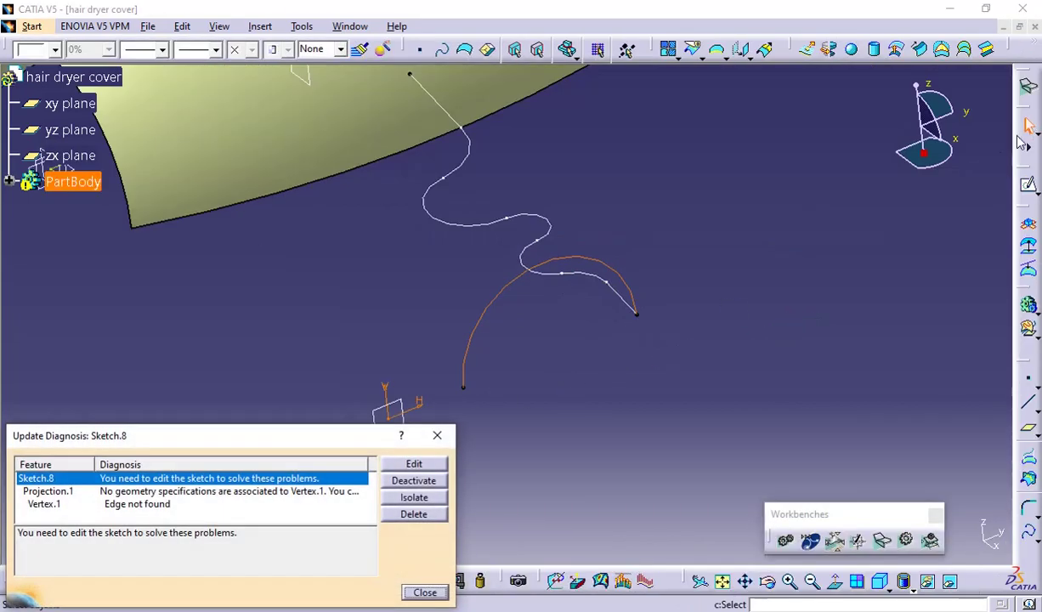
Isolate the end arc's sketch from its missing projected vertex to resolve the update diagnosis
{"action": "left_click", "coordinate": [435, 498]}
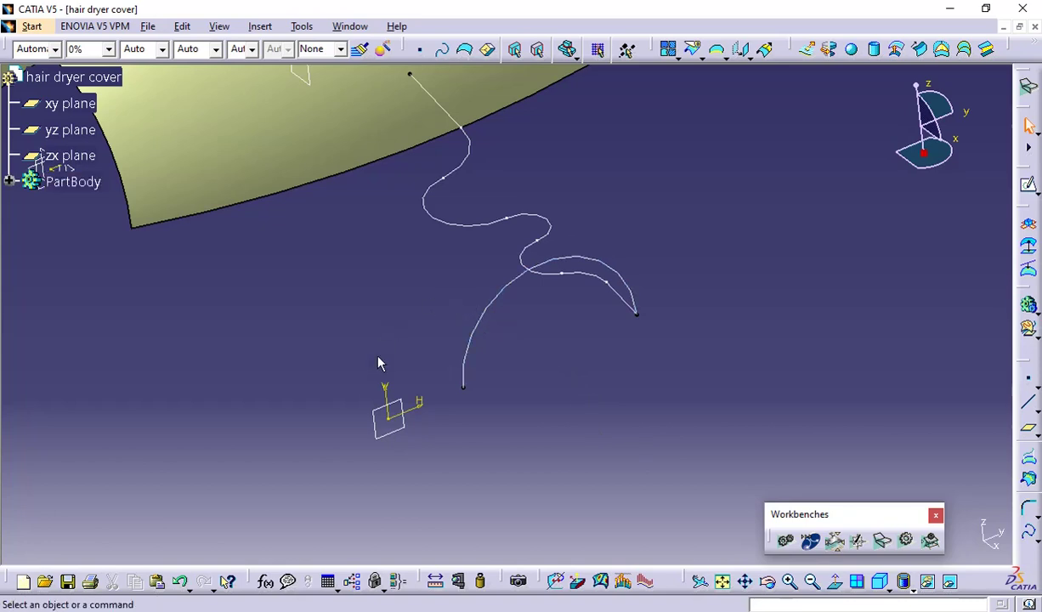
Start a sketch on the xy plane and draw a horizontal line from the end arc's endpoint nearest the cover's open front into the cover
{"action": "middle_click_drag", "start_coordinate": [212, 317], "coordinate": [421, 391]}
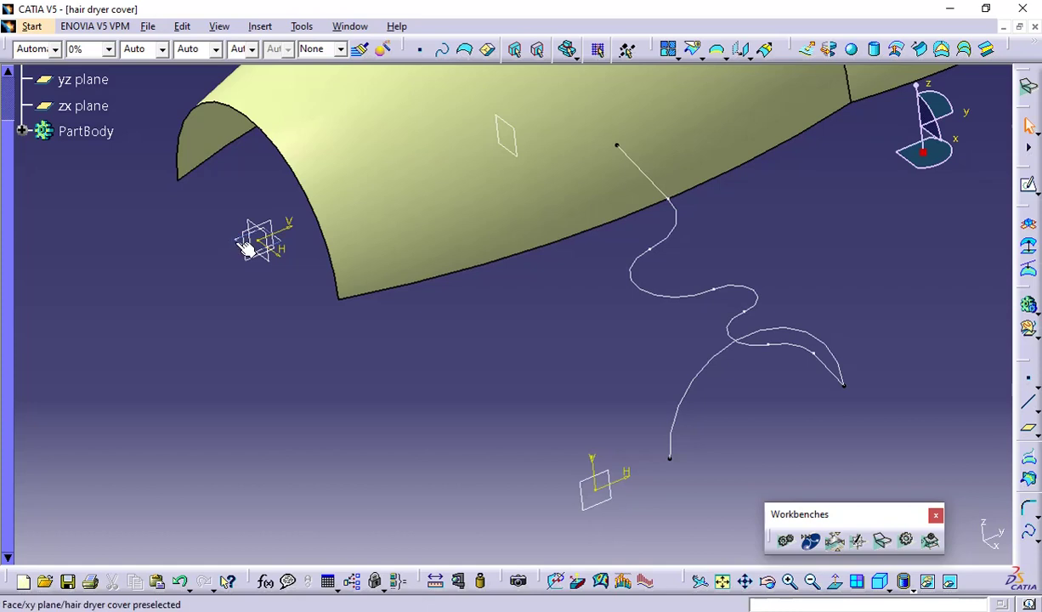
{"action": "left_click", "coordinate": [248, 245]}
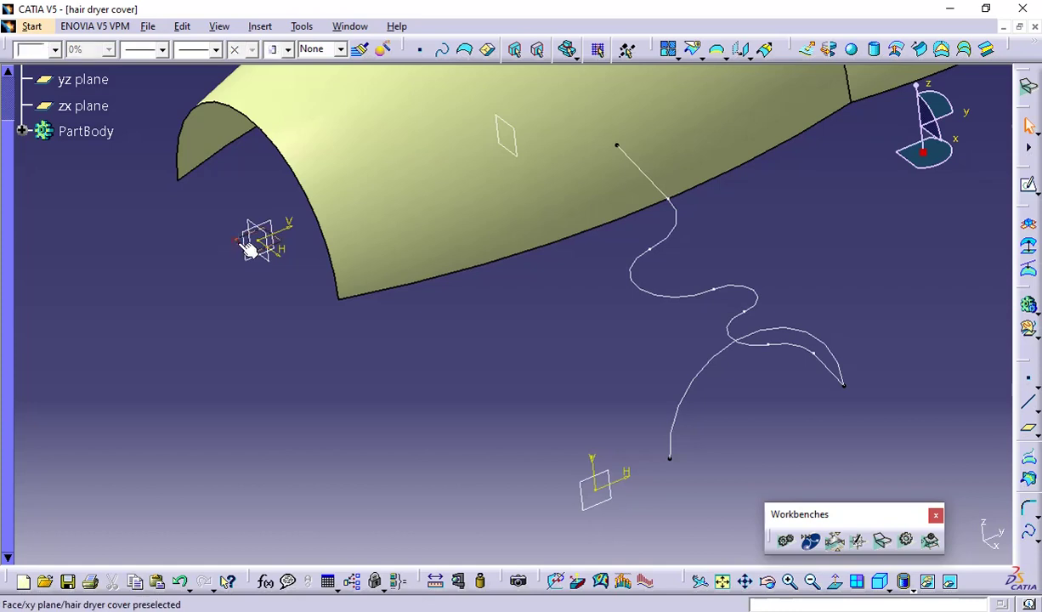
{"action": "left_click", "coordinate": [1029, 184]}
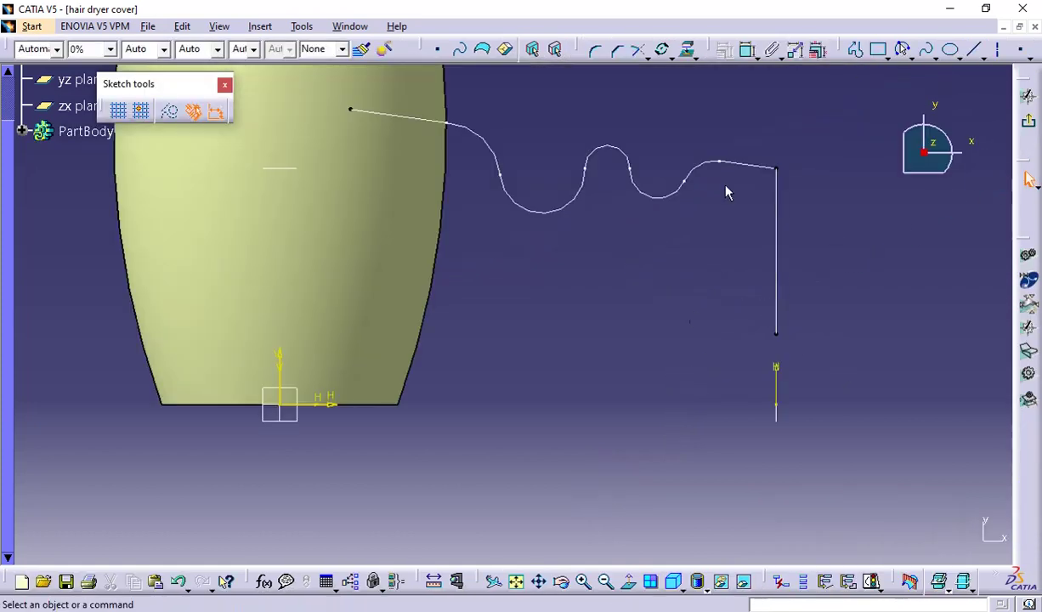
{"action": "left_click", "coordinate": [688, 51]}
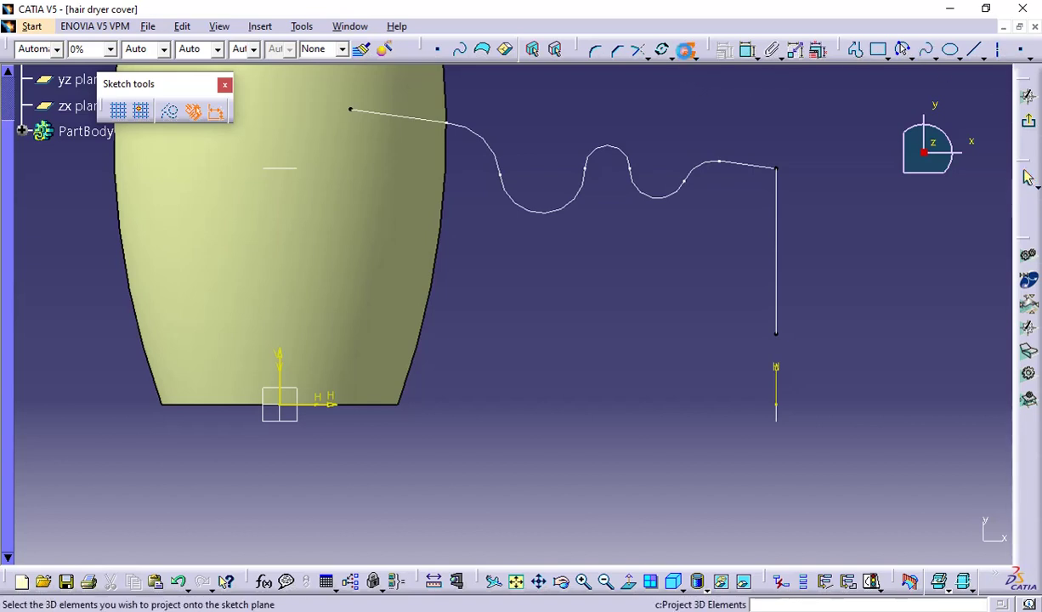
{"action": "left_click", "coordinate": [688, 51]}
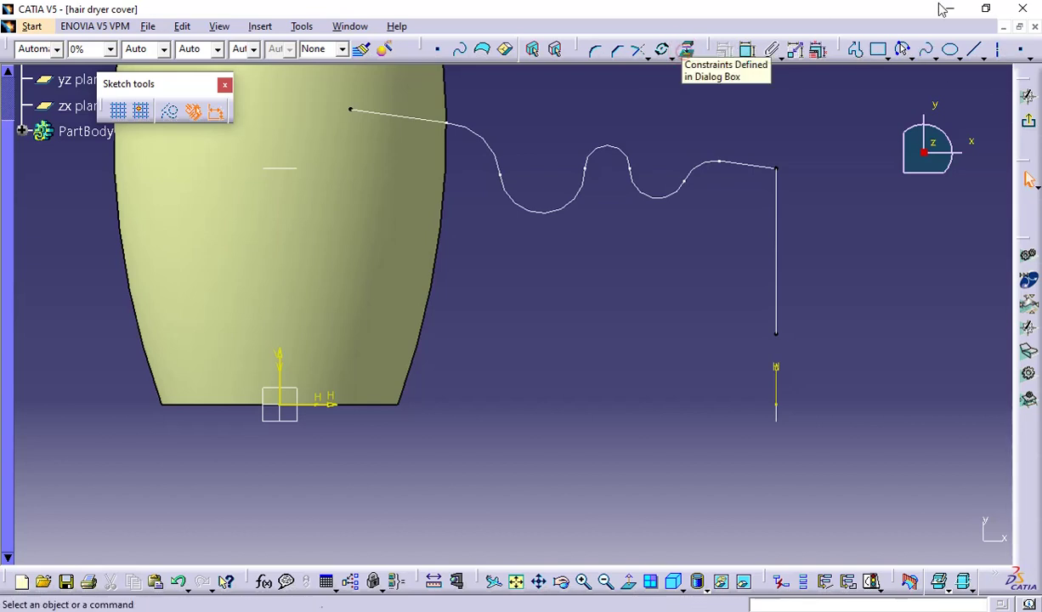
{"action": "left_click", "coordinate": [975, 49]}
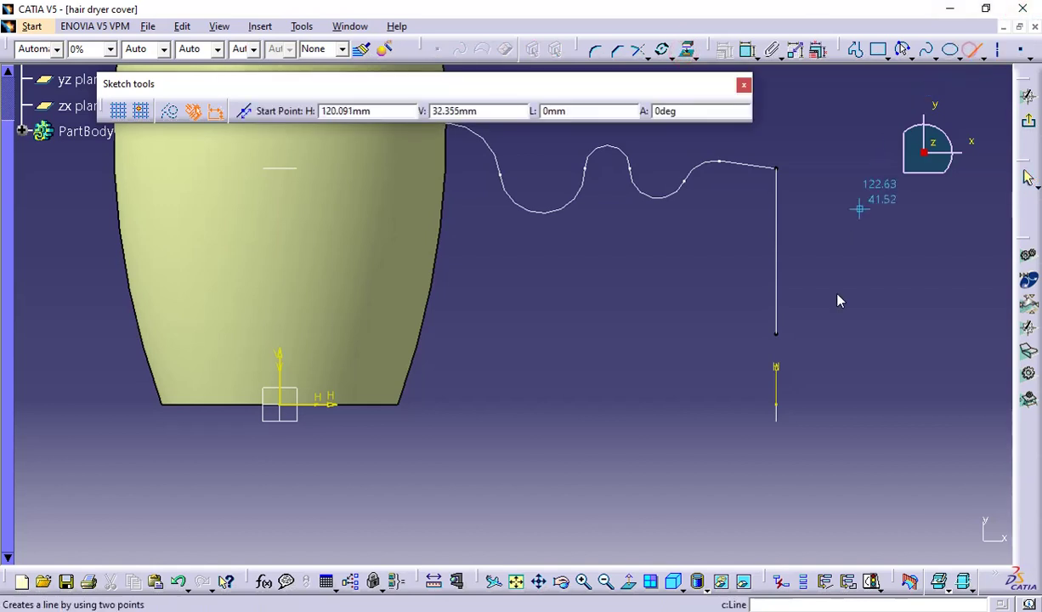
{"action": "left_click", "coordinate": [774, 337]}
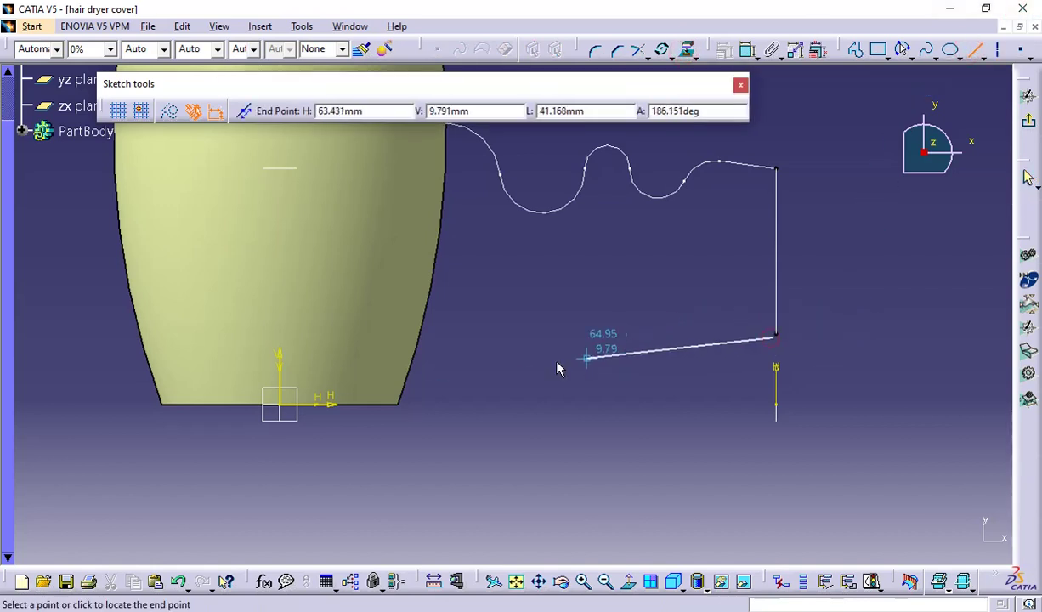
{"action": "left_click", "coordinate": [358, 337]}
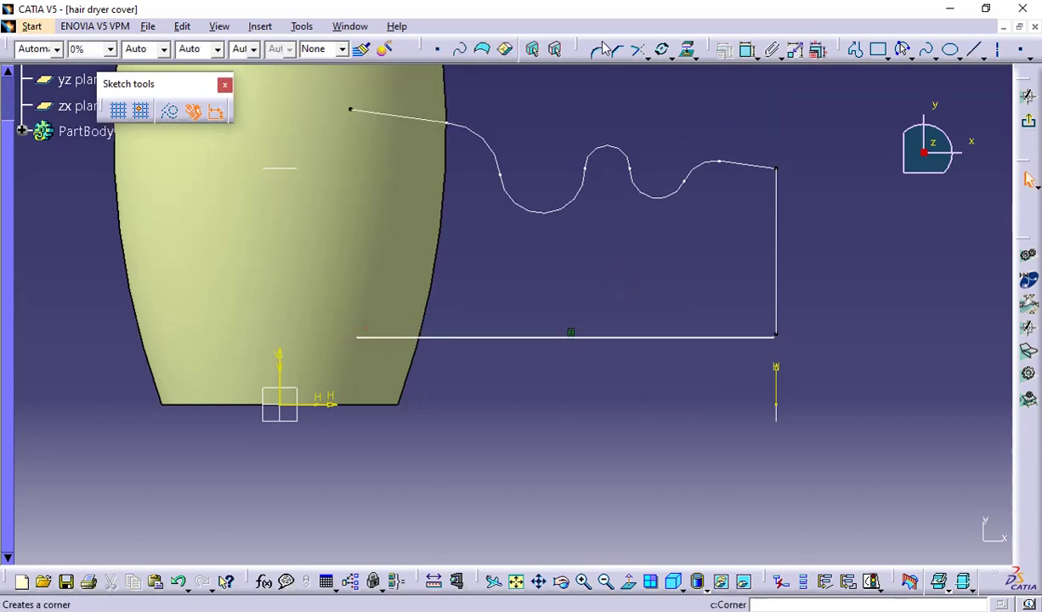
Constrain the new line's outer endpoint to be coincident with the end arc's endpoint
{"action": "left_click", "coordinate": [749, 51]}
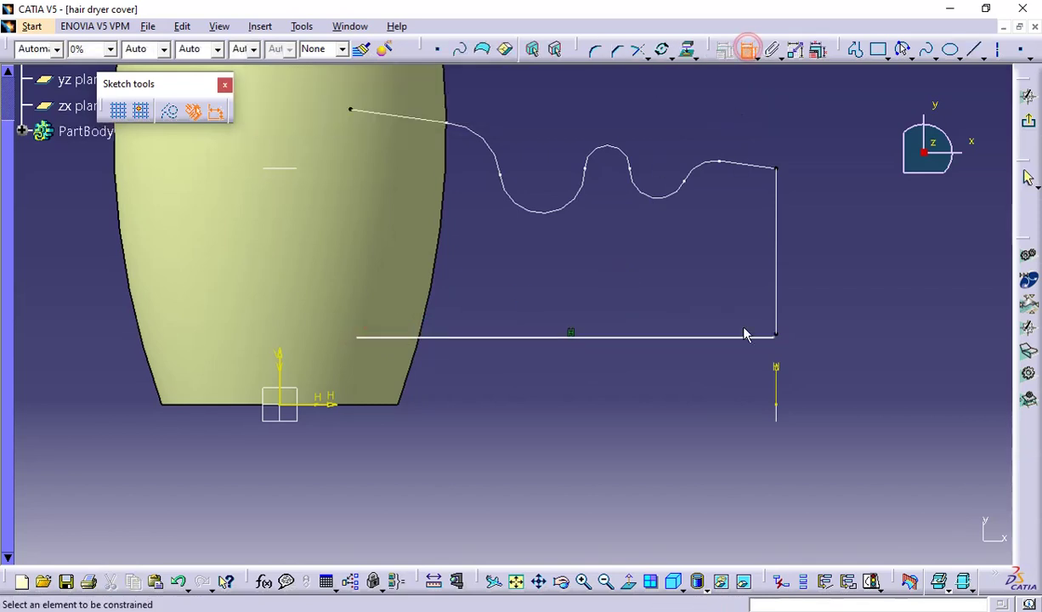
{"action": "left_click", "coordinate": [773, 338]}
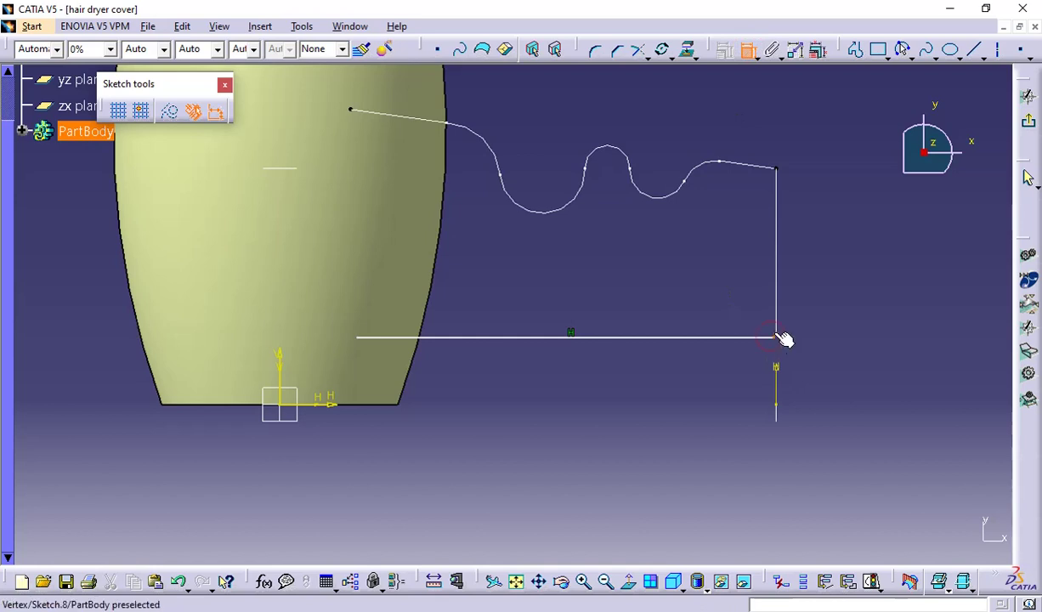
{"action": "left_click", "coordinate": [777, 336]}
{"action": "right_click", "coordinate": [803, 293]}
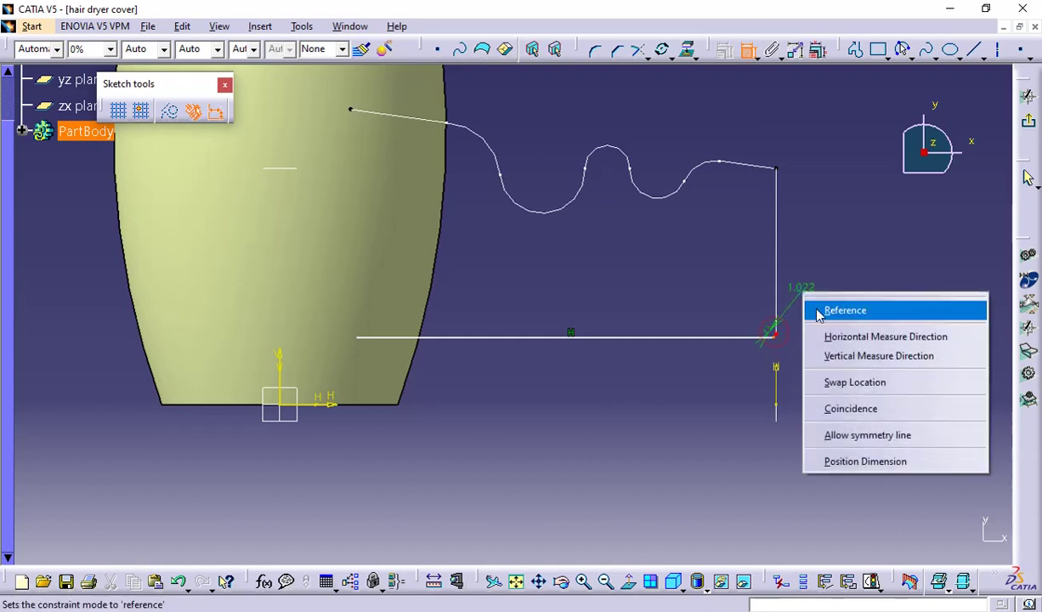
{"action": "left_click", "coordinate": [851, 409]}
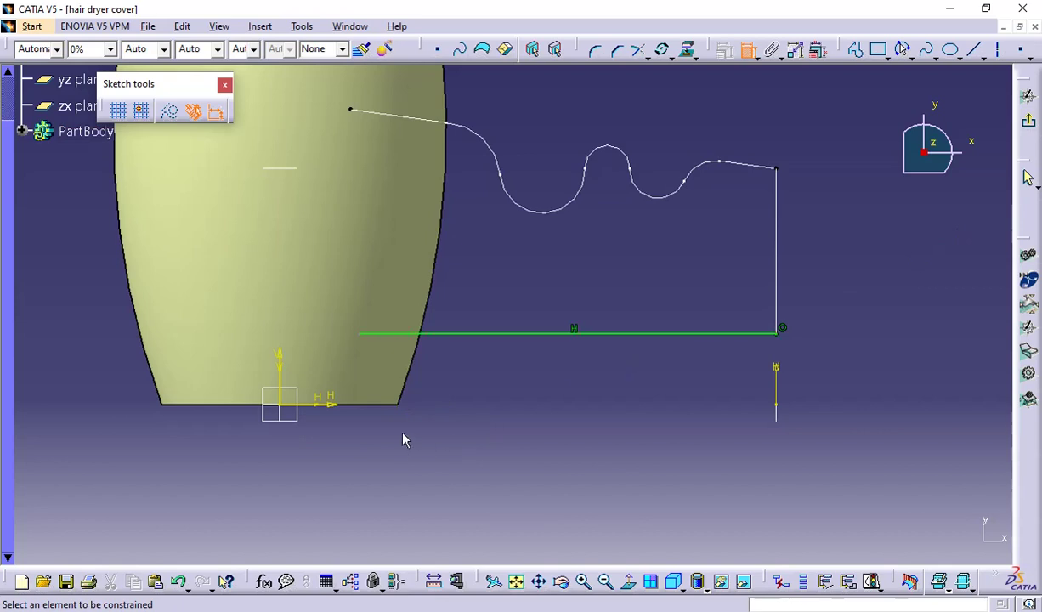
Constrain the horizontal distance between the line's inner endpoint and the cover's front corner to 15 mm, and exit the sketch
{"action": "left_click", "coordinate": [397, 405]}
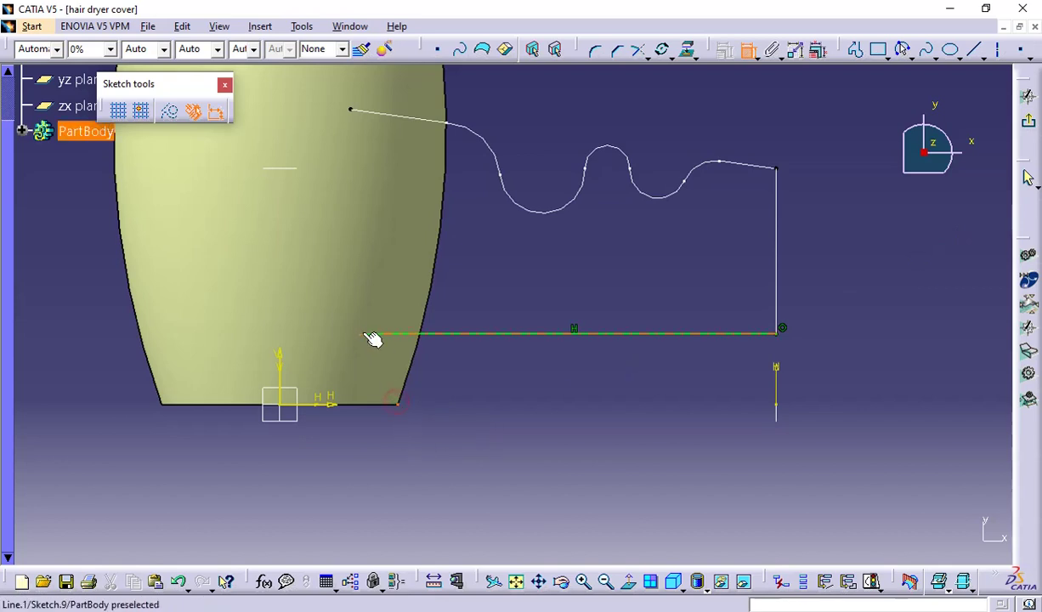
{"action": "left_click", "coordinate": [359, 334]}
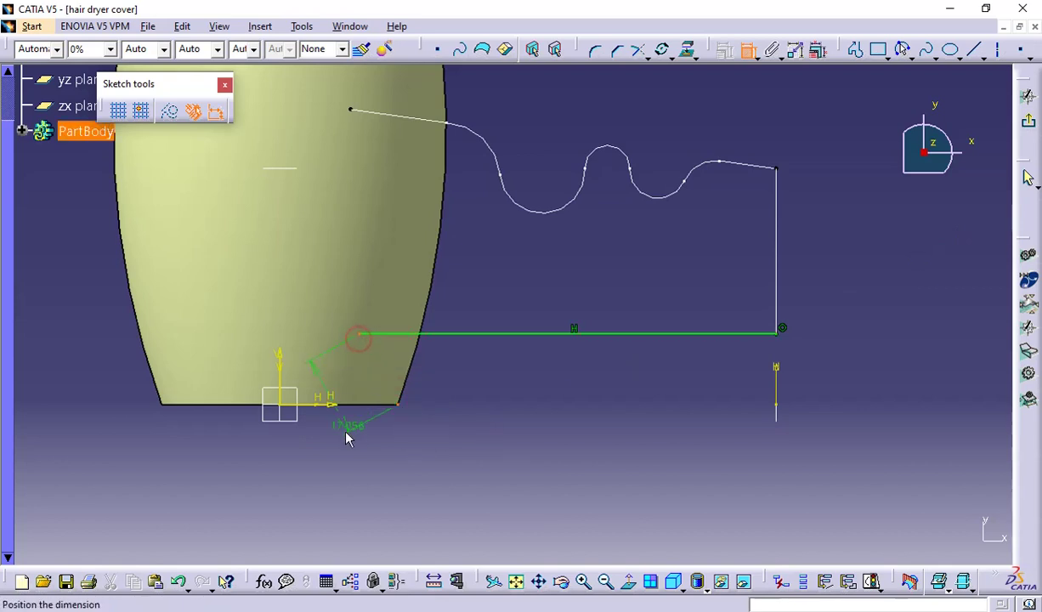
{"action": "right_click", "coordinate": [352, 429]}
{"action": "left_click", "coordinate": [374, 293]}
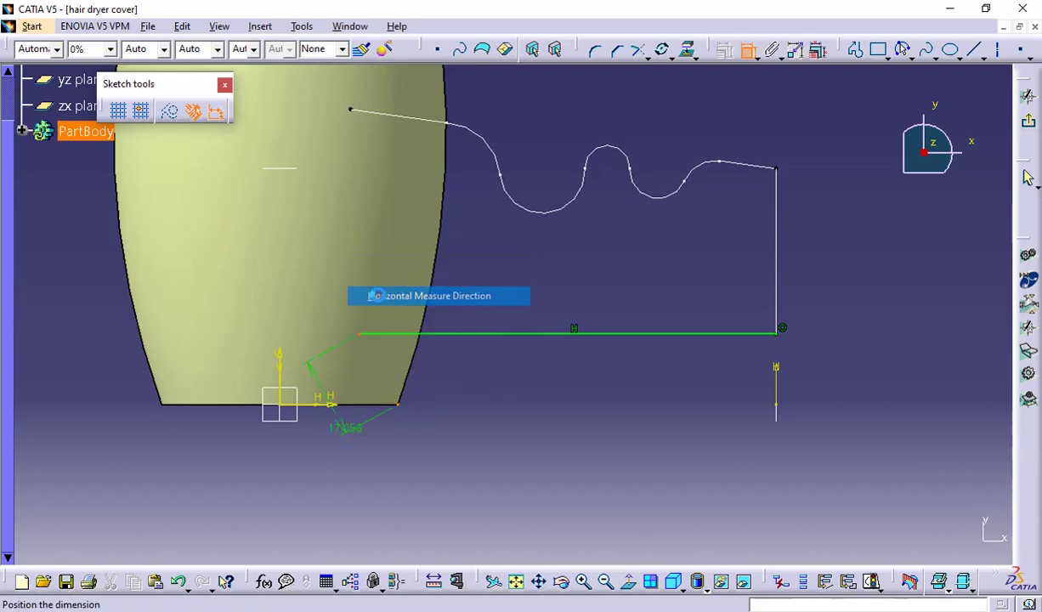
{"action": "left_click", "coordinate": [333, 454]}
{"action": "double_click", "coordinate": [329, 452]}
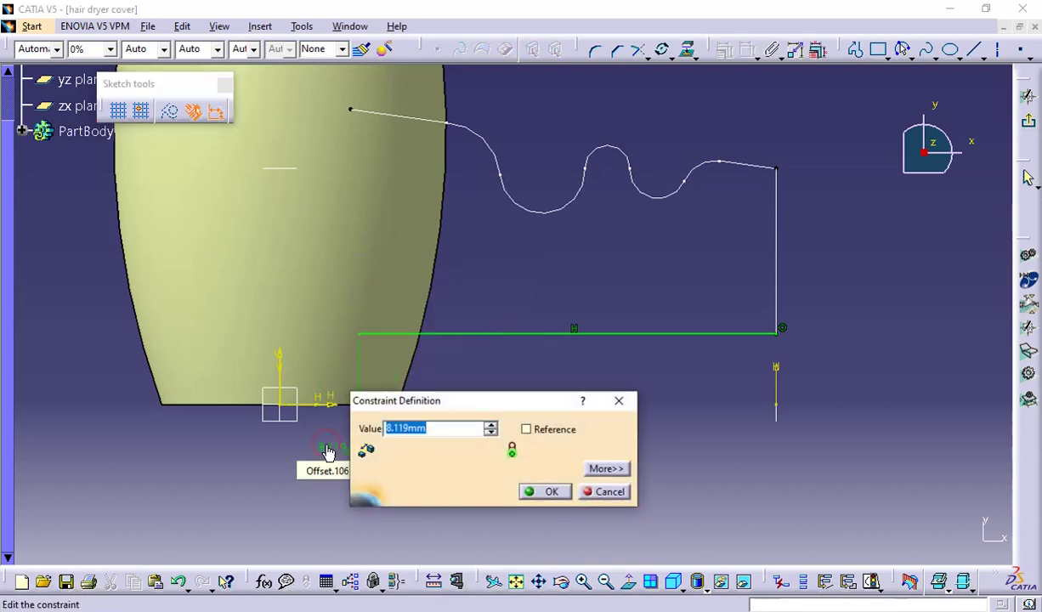
{"action": "type", "text": "15"}
{"action": "key", "text": "Return"}
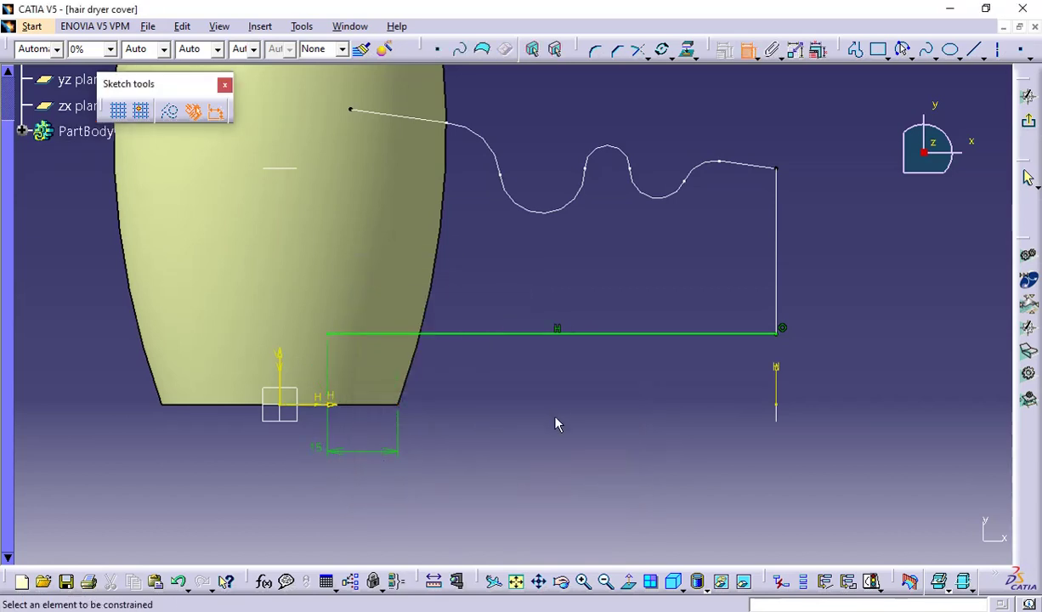
{"action": "left_click", "coordinate": [1031, 125]}
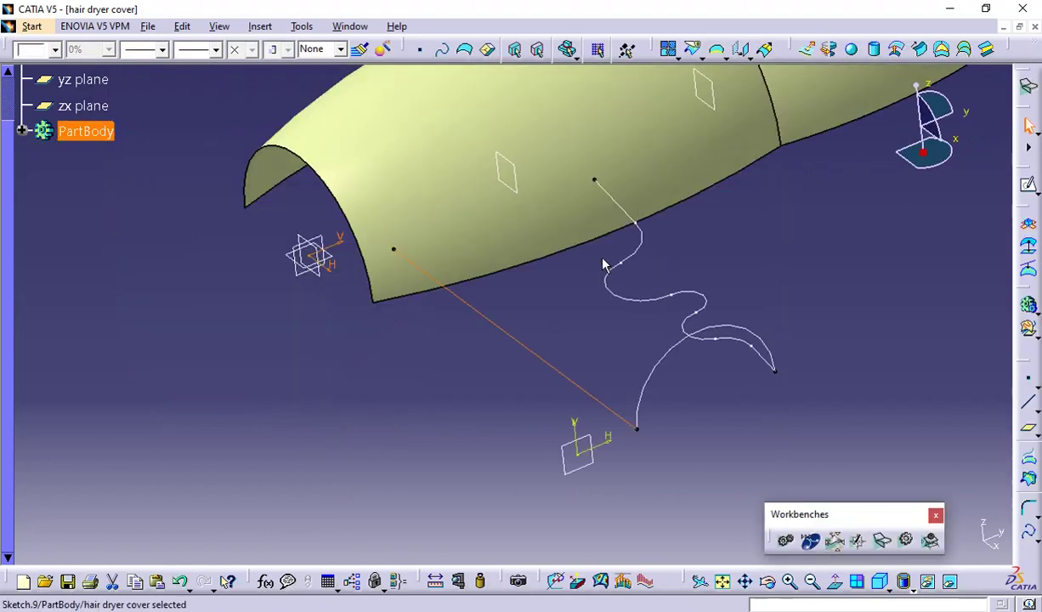
Edit the wavy profile sketch to set its inner endpoint's horizontal distance from the cover's front corner to 15 mm, and exit the sketch
{"action": "double_click", "coordinate": [636, 247]}
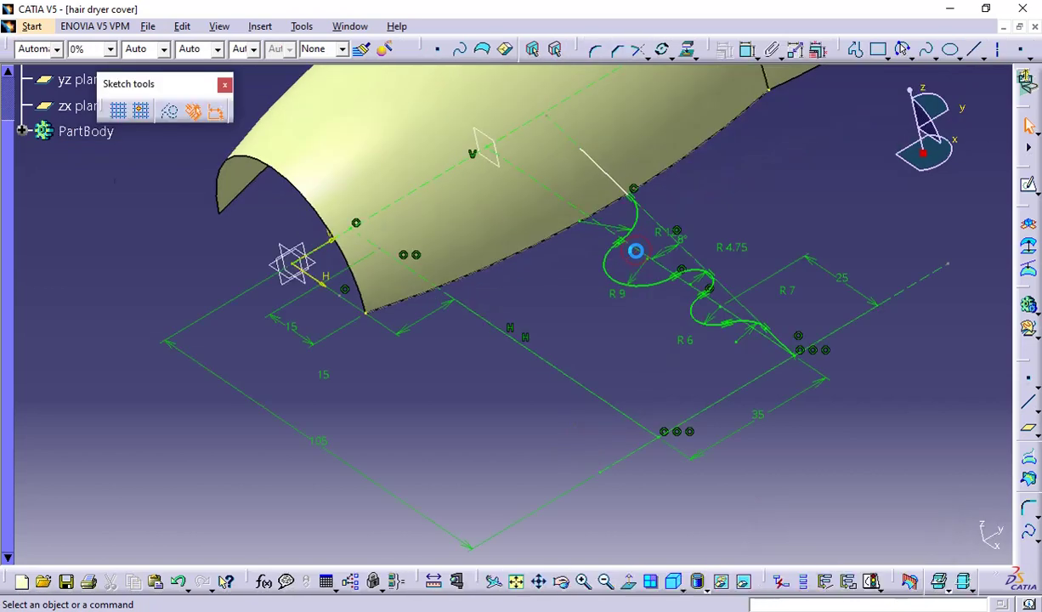
{"action": "middle_click_drag", "start_coordinate": [537, 272], "coordinate": [566, 291]}
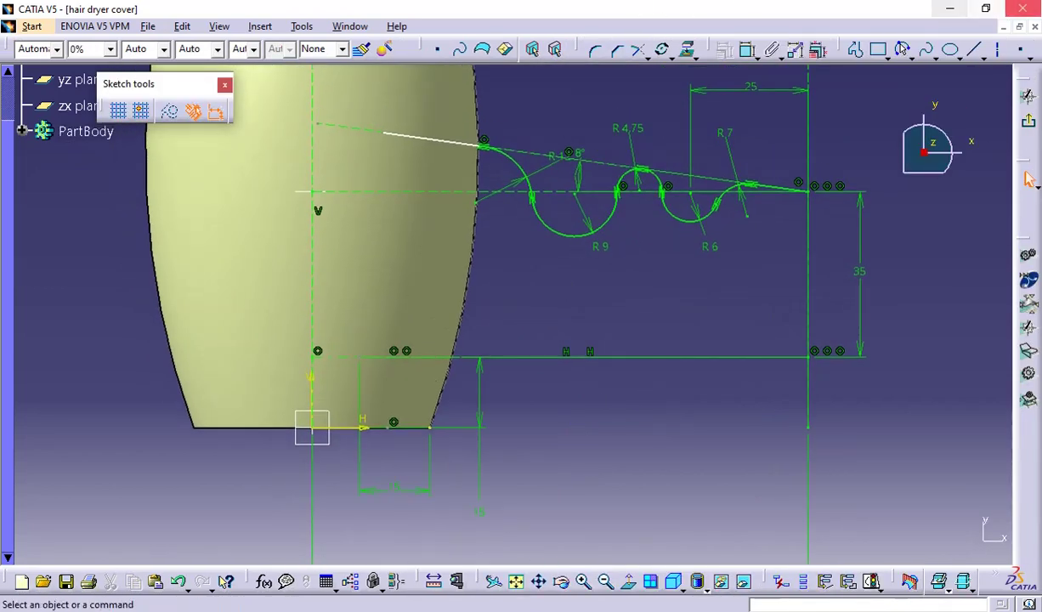
{"action": "left_click", "coordinate": [749, 53]}
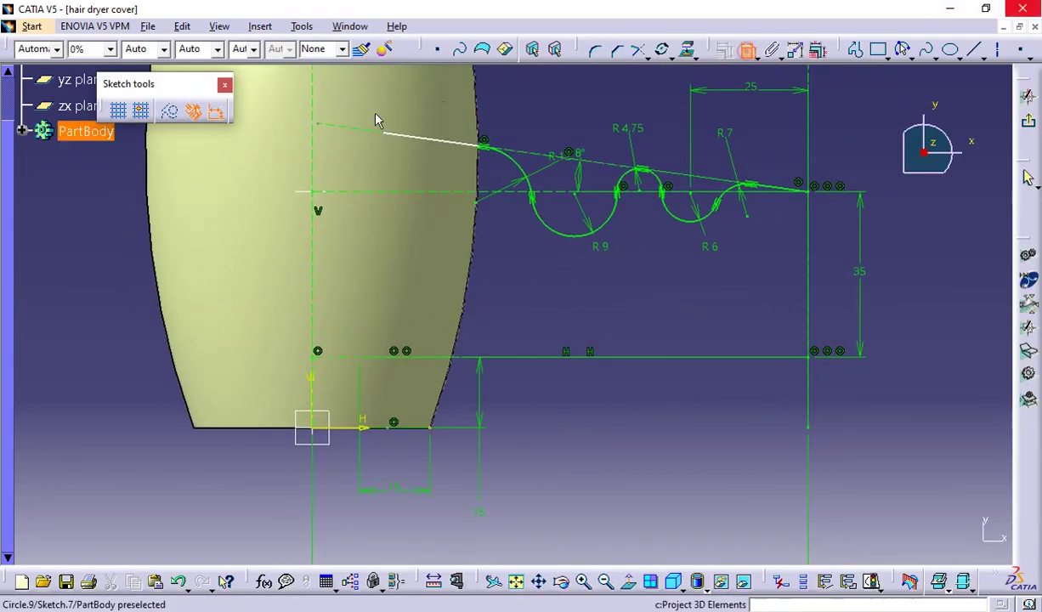
{"action": "left_click", "coordinate": [390, 138]}
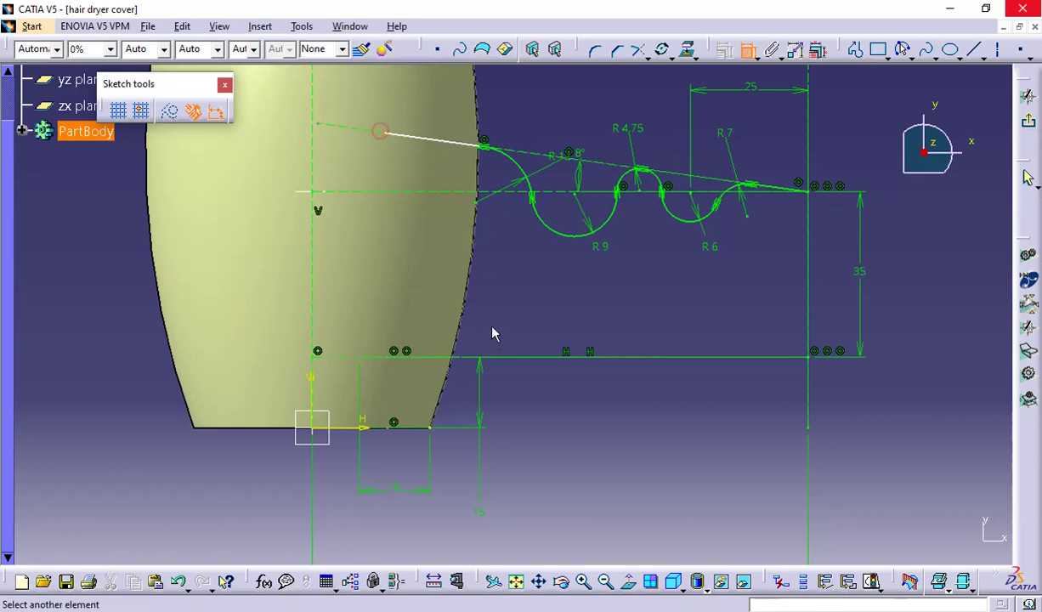
{"action": "left_click", "coordinate": [431, 428]}
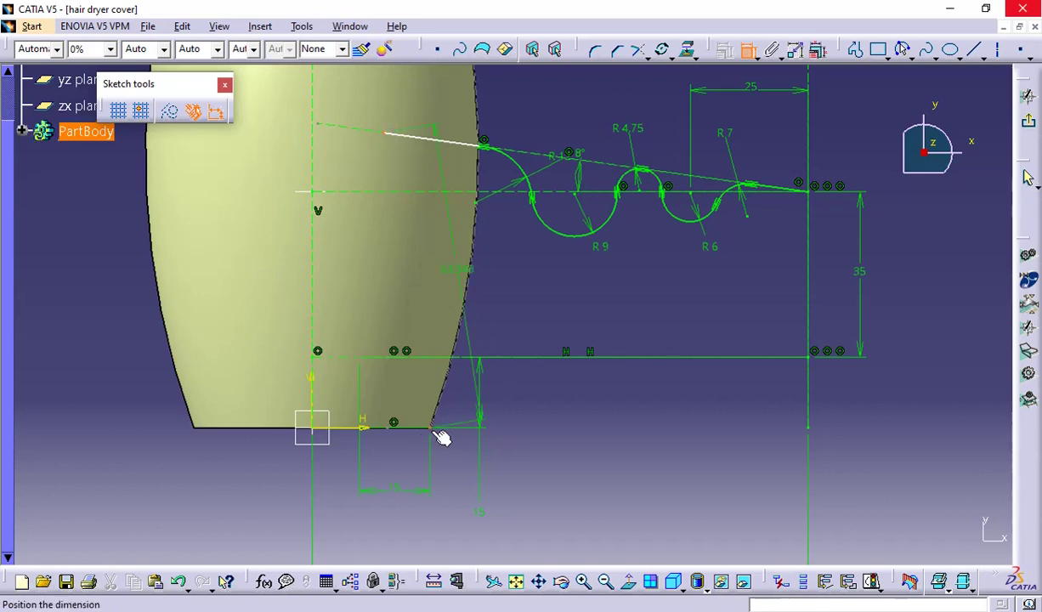
{"action": "right_click", "coordinate": [557, 444]}
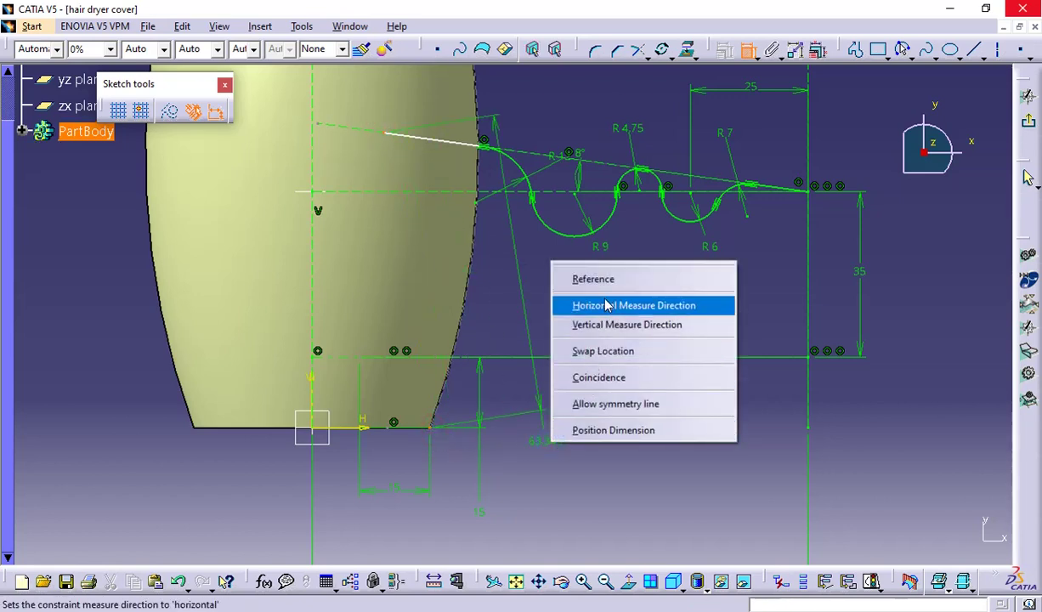
{"action": "left_click", "coordinate": [606, 306]}
{"action": "left_click", "coordinate": [544, 451]}
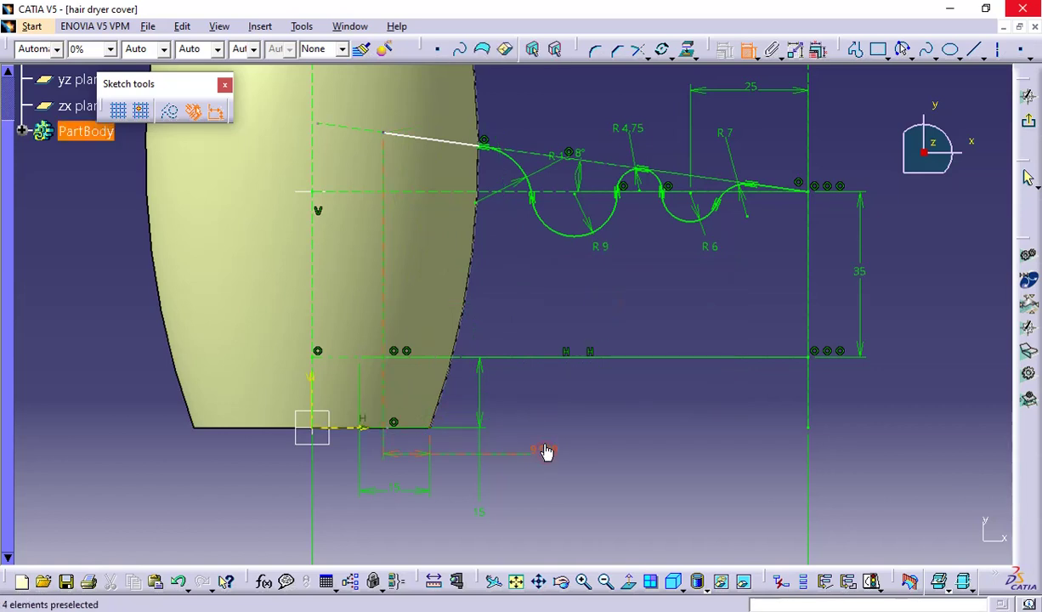
{"action": "double_click", "coordinate": [546, 452]}
{"action": "type", "text": "1"}
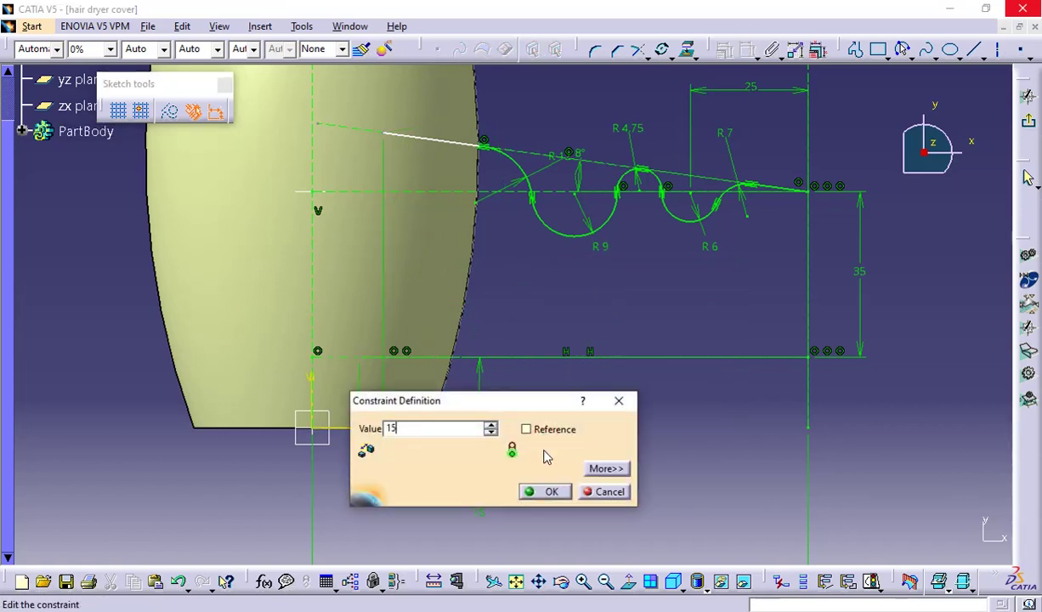
{"action": "type", "text": "5"}
{"action": "key", "text": "Return"}
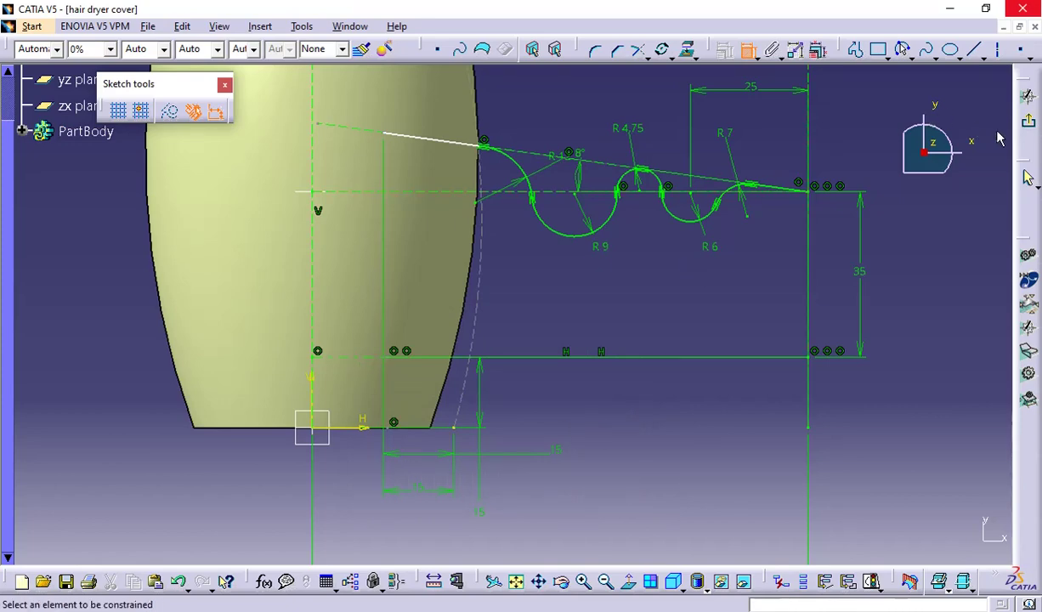
{"action": "left_click", "coordinate": [1029, 95]}
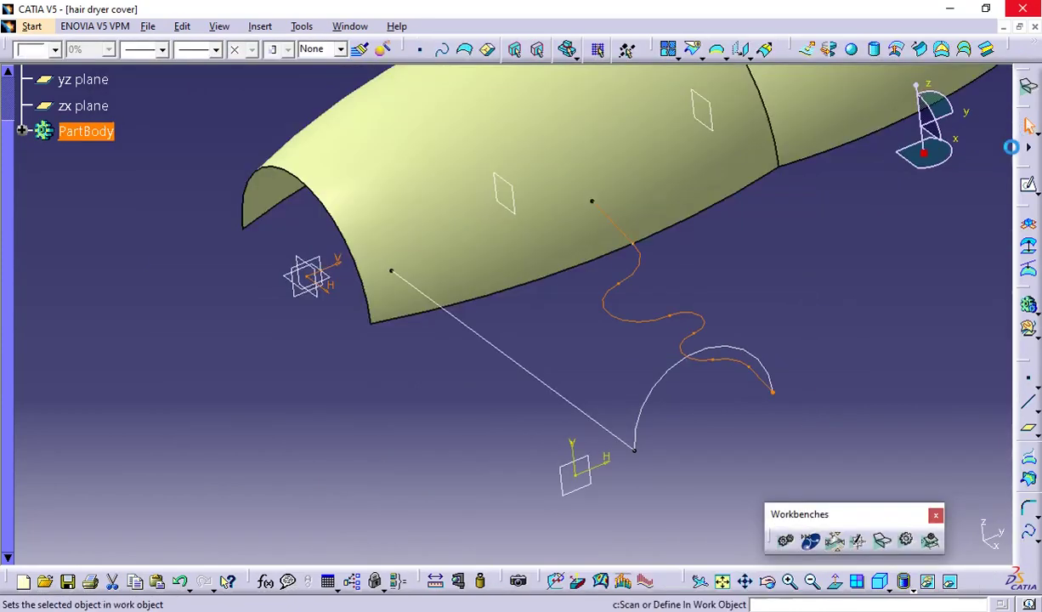
Start a swept surface with two guide curves, using the end arc as profile and the straight line and wavy curve as guides
{"action": "left_click", "coordinate": [840, 262]}
{"action": "scroll", "coordinate": [698, 278], "scroll_direction": "down", "scroll_amount": 1}
{"action": "mouse_move", "coordinate": [699, 278]}
{"action": "middle_mouse_down"}
{"action": "mouse_move", "coordinate": [561, 406]}
{"action": "mouse_move", "coordinate": [692, 363]}
{"action": "middle_mouse_up"}
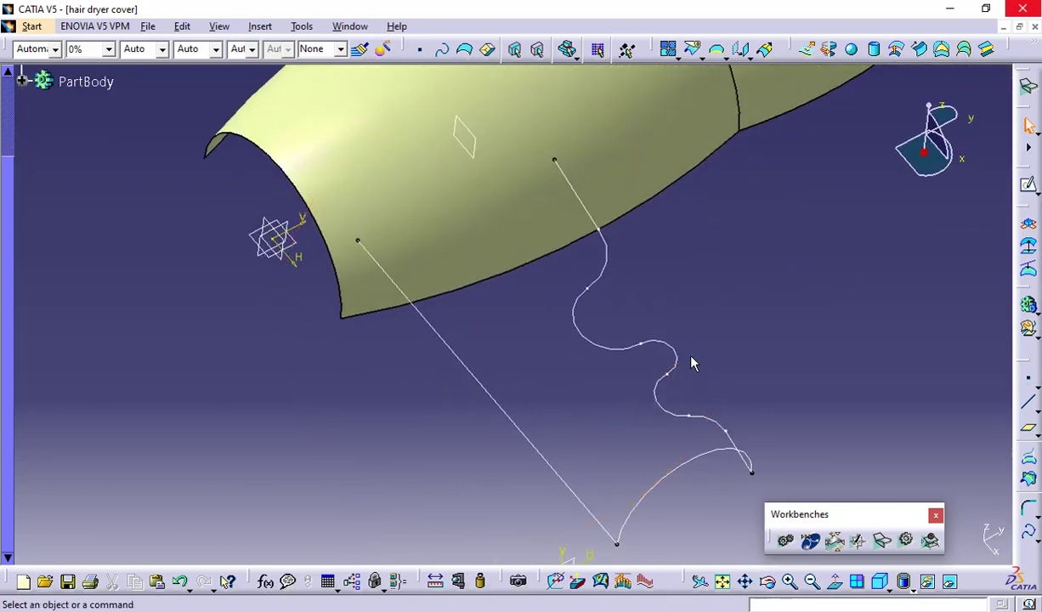
{"action": "left_click", "coordinate": [921, 51]}
{"action": "middle_click_drag", "start_coordinate": [724, 324], "coordinate": [689, 256]}
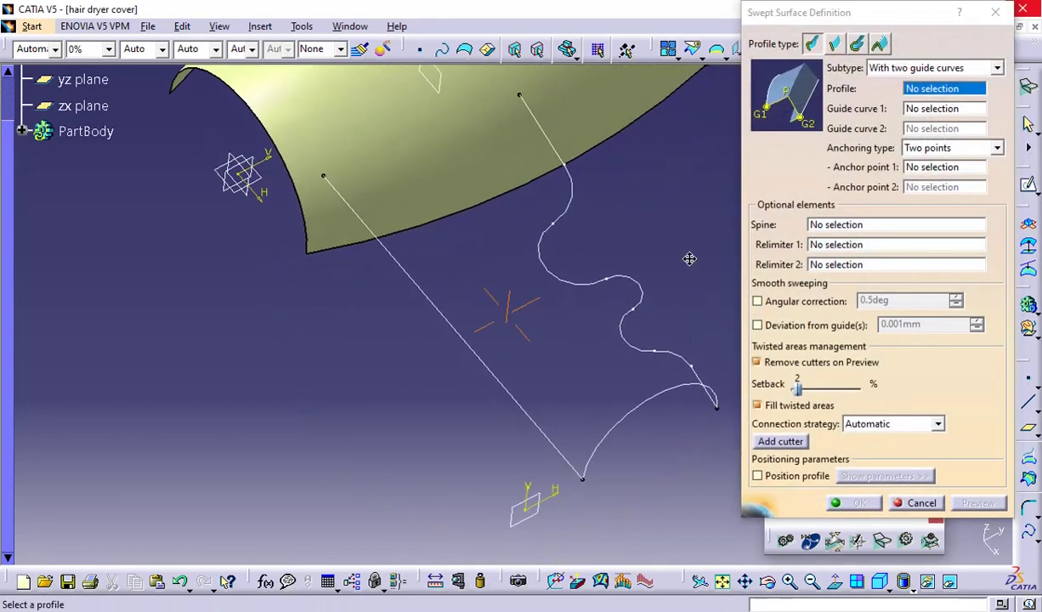
{"action": "left_click", "coordinate": [623, 417]}
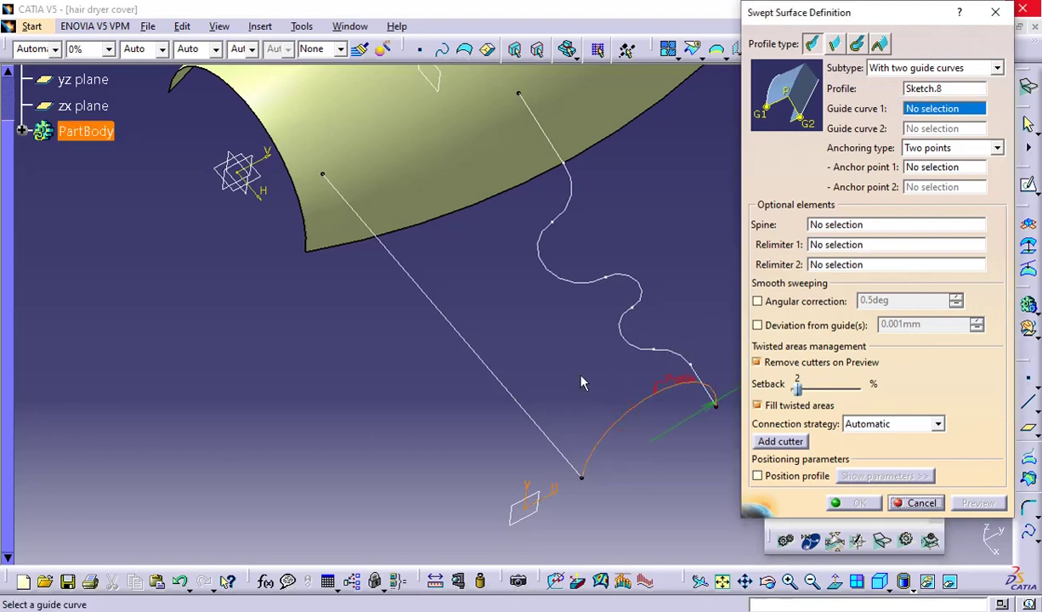
{"action": "mouse_move", "coordinate": [581, 383]}
{"action": "middle_mouse_down"}
{"action": "mouse_move", "coordinate": [530, 405]}
{"action": "mouse_move", "coordinate": [535, 366]}
{"action": "mouse_move", "coordinate": [549, 364]}
{"action": "middle_mouse_up"}
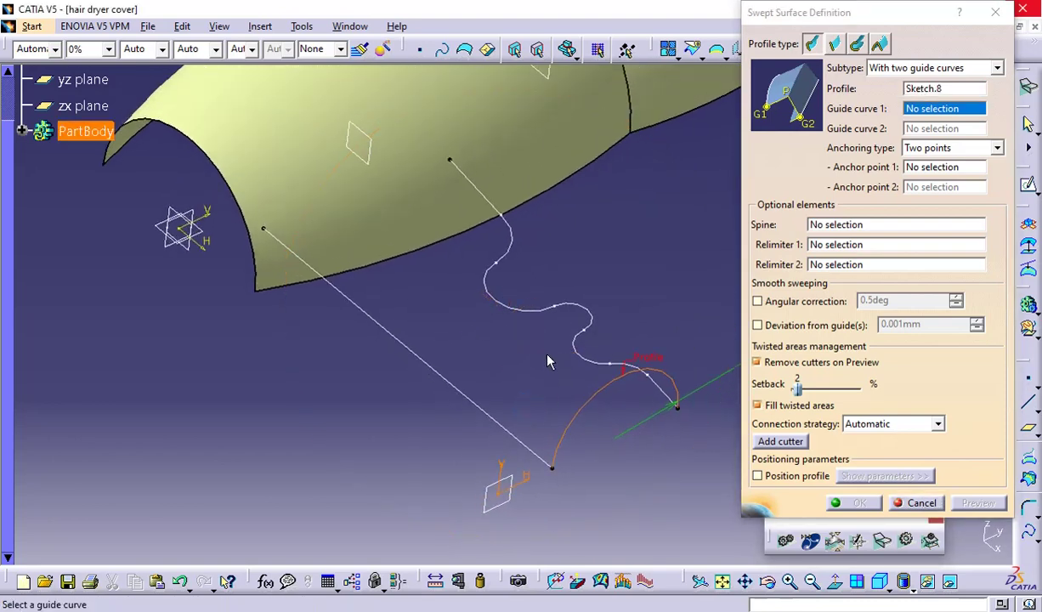
{"action": "left_click", "coordinate": [506, 426]}
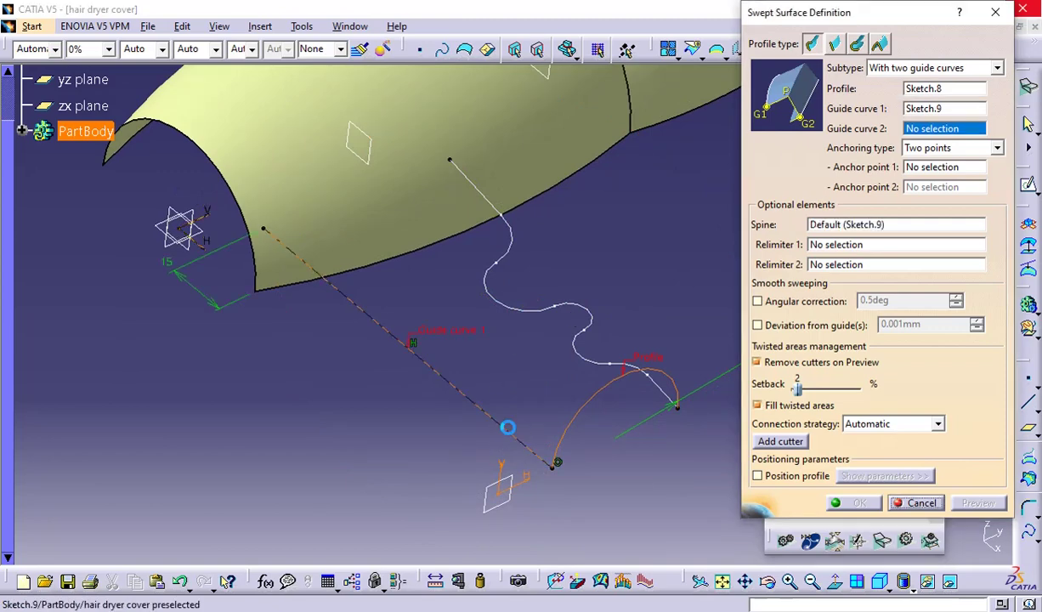
{"action": "left_click", "coordinate": [610, 365]}
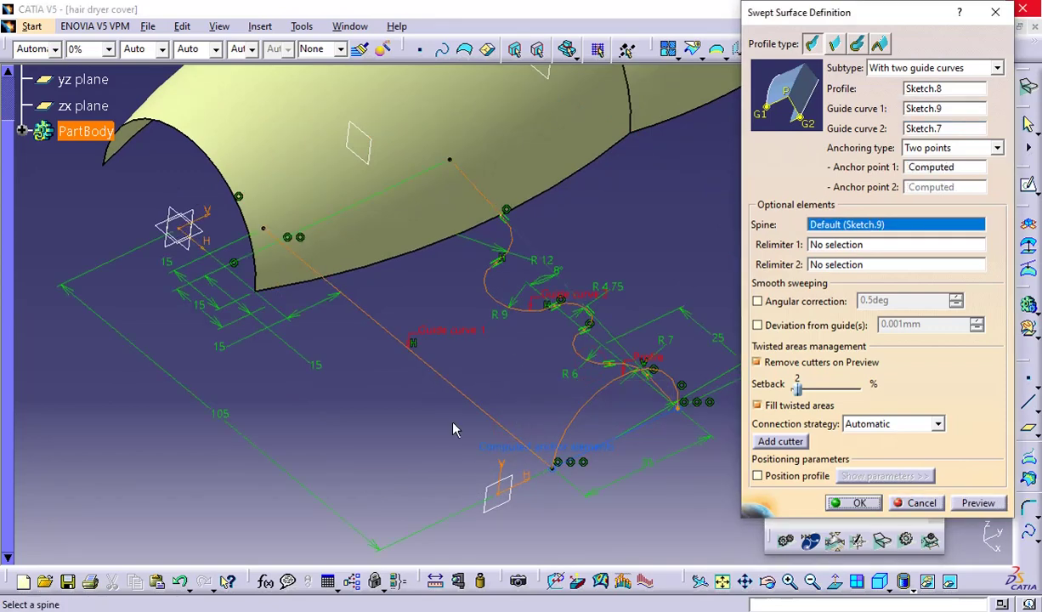
Preview and create the handle's swept surface with the default spine and computed anchor points, and end the sweep command
{"action": "middle_click_drag", "start_coordinate": [591, 492], "coordinate": [567, 473]}
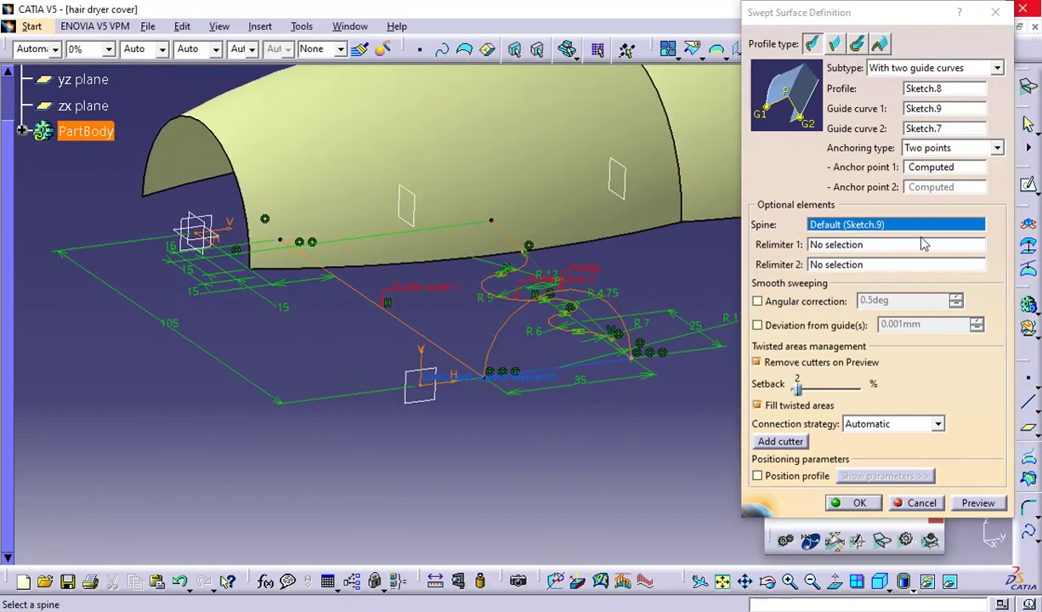
{"action": "left_click", "coordinate": [978, 502]}
{"action": "middle_click_drag", "start_coordinate": [442, 391], "coordinate": [519, 321]}
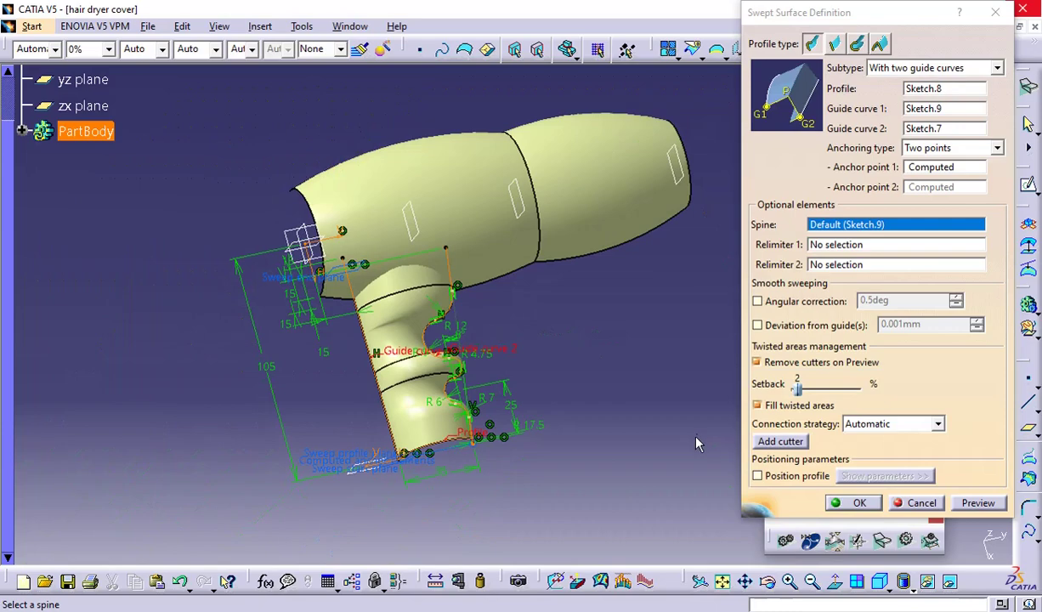
{"action": "left_click", "coordinate": [860, 504]}
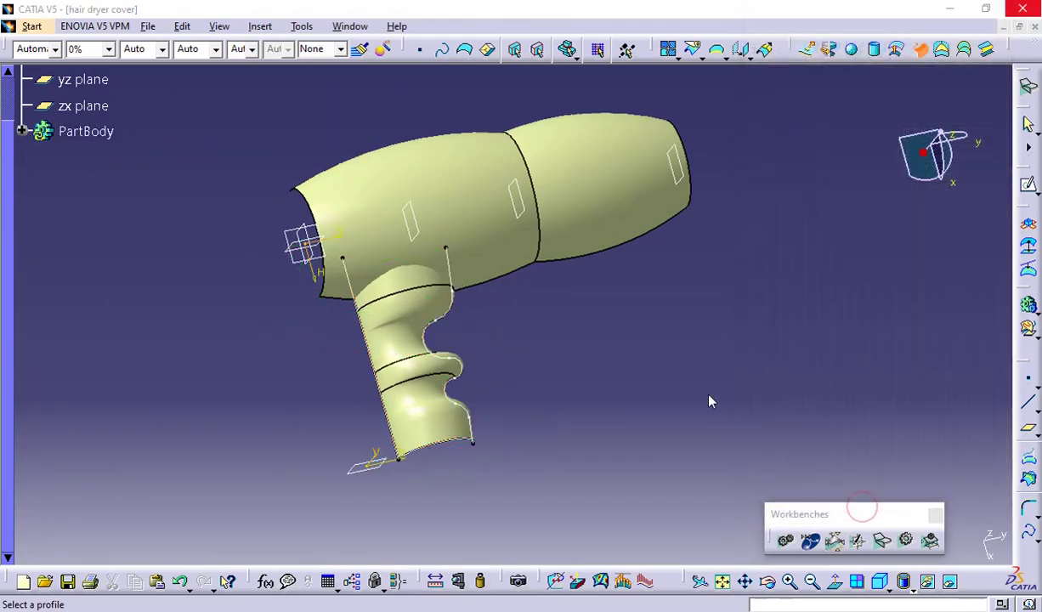
{"action": "middle_click_drag", "start_coordinate": [574, 323], "coordinate": [816, 270]}
{"action": "left_click", "coordinate": [918, 503]}
Edit the wavy profile sketch and delete the coincidence tying the junction of the R 9 and R 4.75 arcs to the horizontal construction line
{"action": "middle_click_drag", "start_coordinate": [540, 410], "coordinate": [205, 473]}
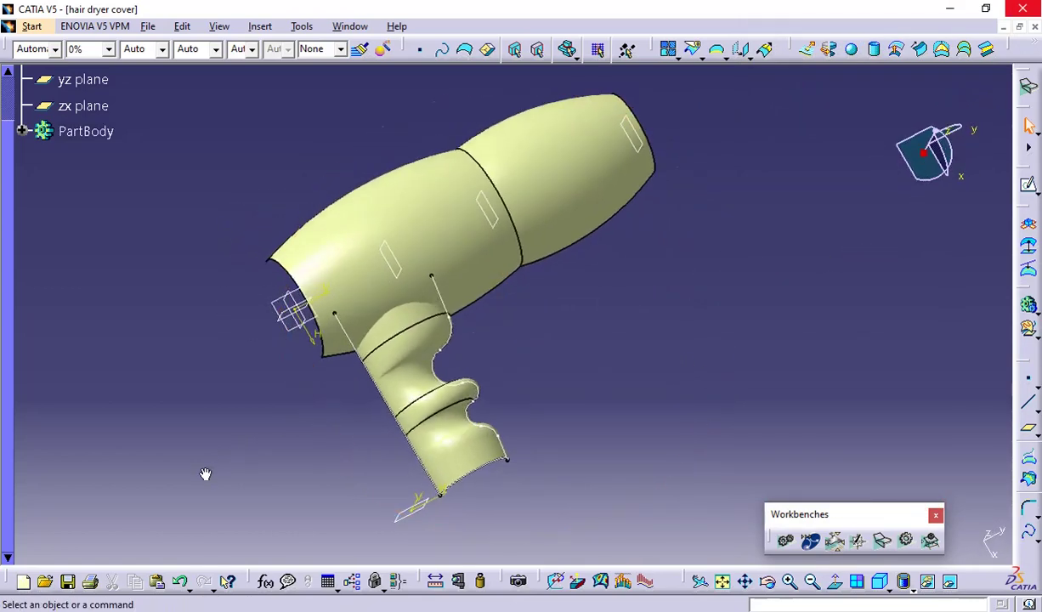
{"action": "middle_click_drag", "start_coordinate": [612, 378], "coordinate": [574, 353]}
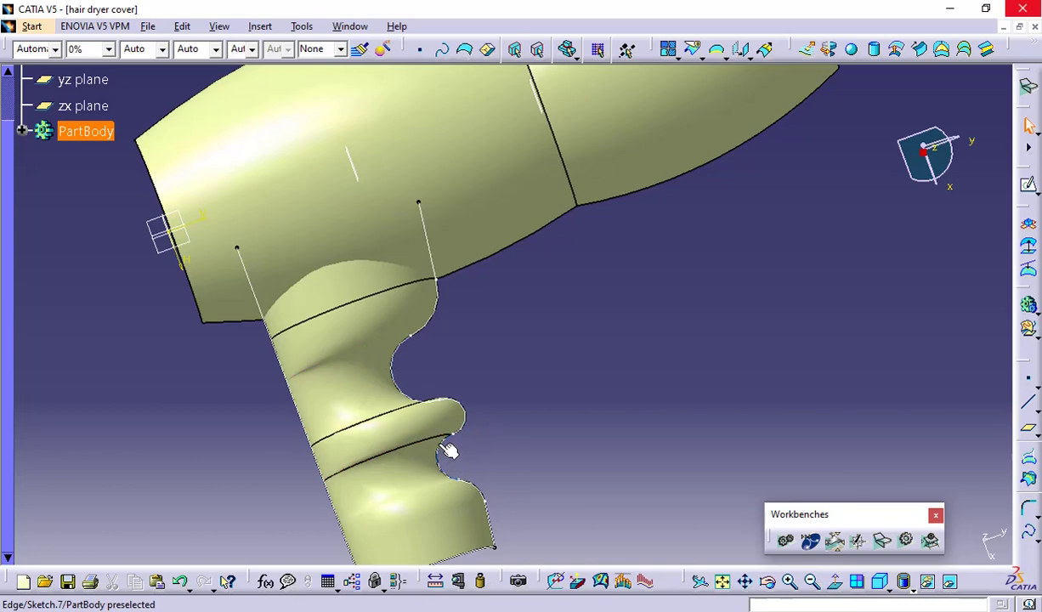
{"action": "double_click", "coordinate": [436, 288]}
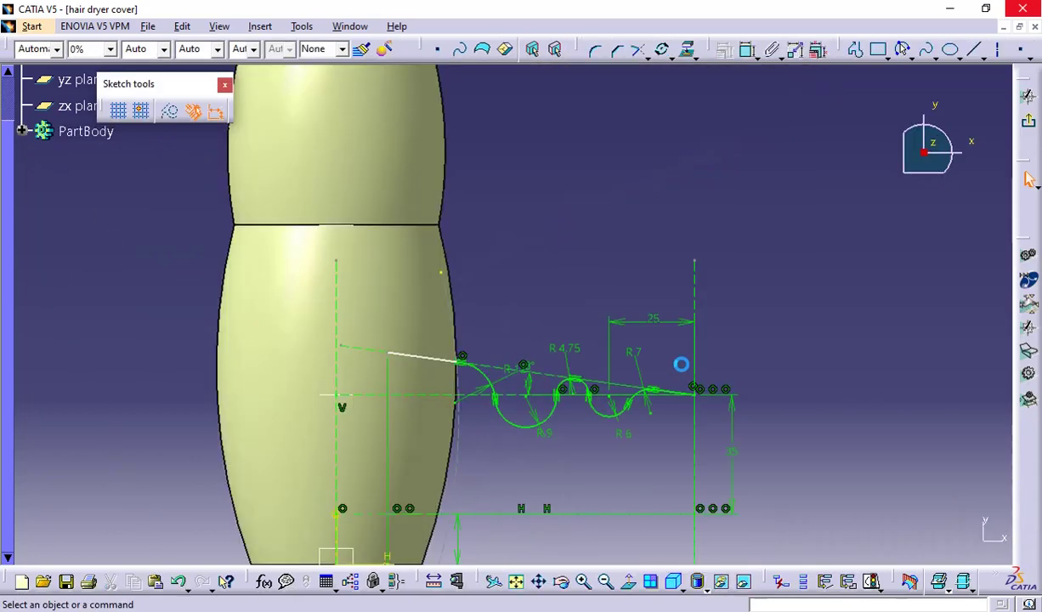
{"action": "mouse_move", "coordinate": [553, 552]}
{"action": "middle_mouse_down"}
{"action": "mouse_move", "coordinate": [572, 502]}
{"action": "mouse_move", "coordinate": [570, 438]}
{"action": "middle_mouse_up"}
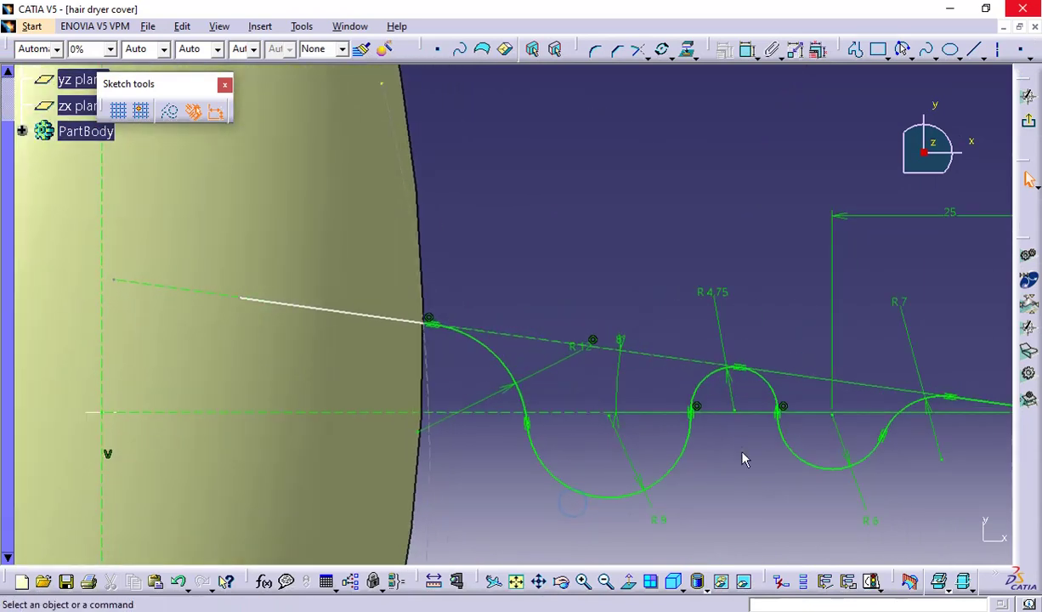
{"action": "middle_click_drag", "start_coordinate": [742, 459], "coordinate": [685, 364]}
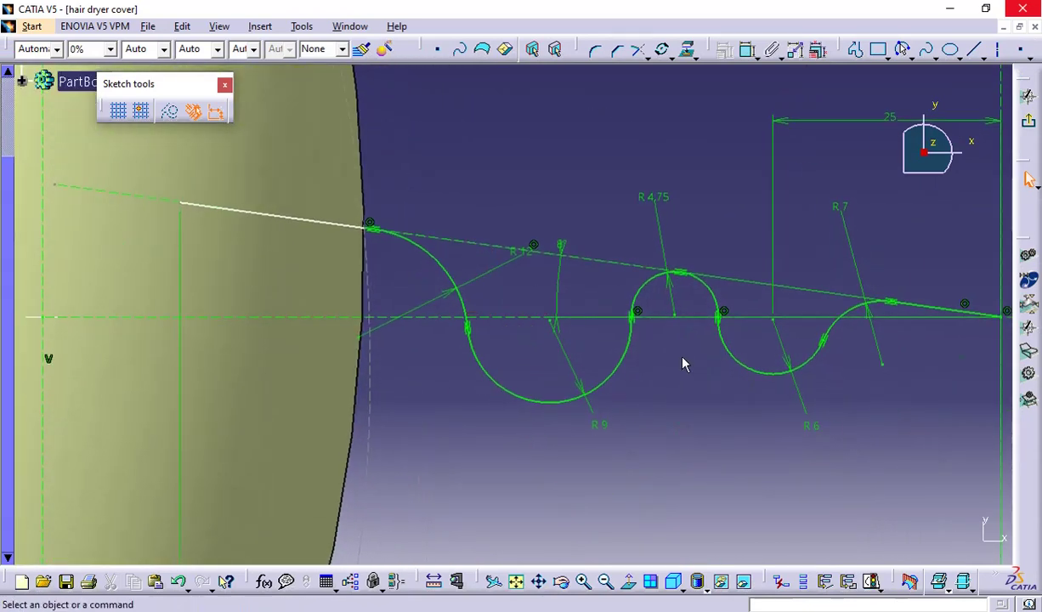
{"action": "left_click", "coordinate": [641, 319]}
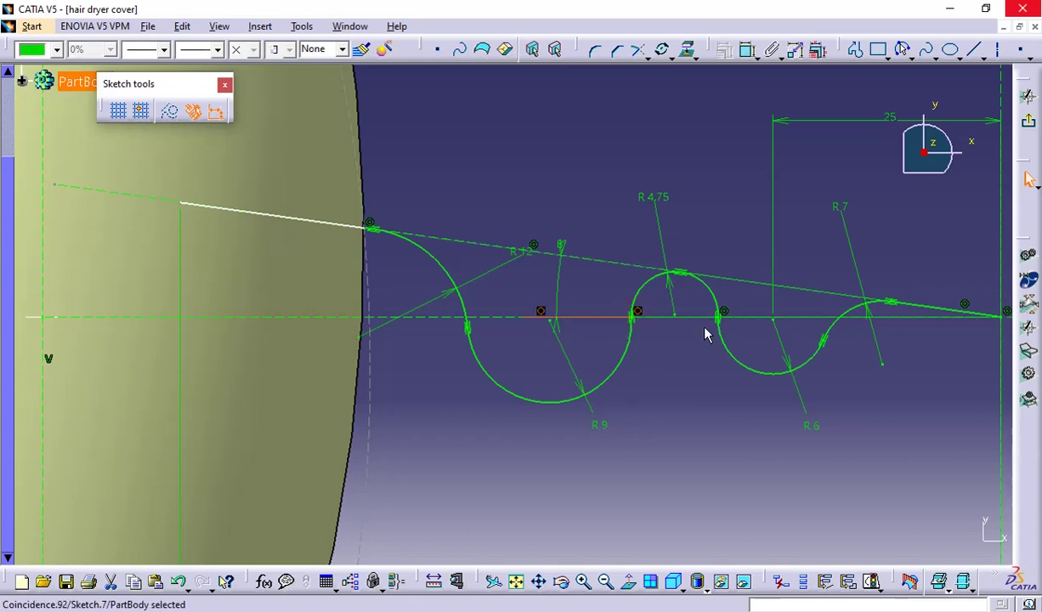
{"action": "key", "text": "Delete"}
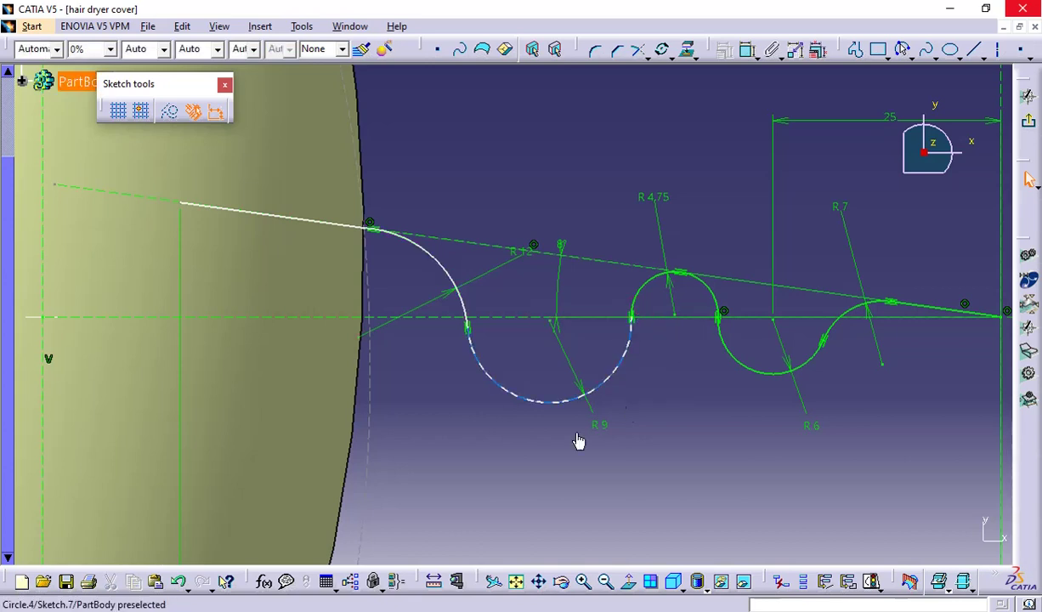
Move the R 9 arc closer to the slanted construction line and constrain its center to be coincident with that line
{"action": "left_click", "coordinate": [558, 400]}
{"action": "left_click_drag", "start_coordinate": [558, 399], "coordinate": [544, 375]}
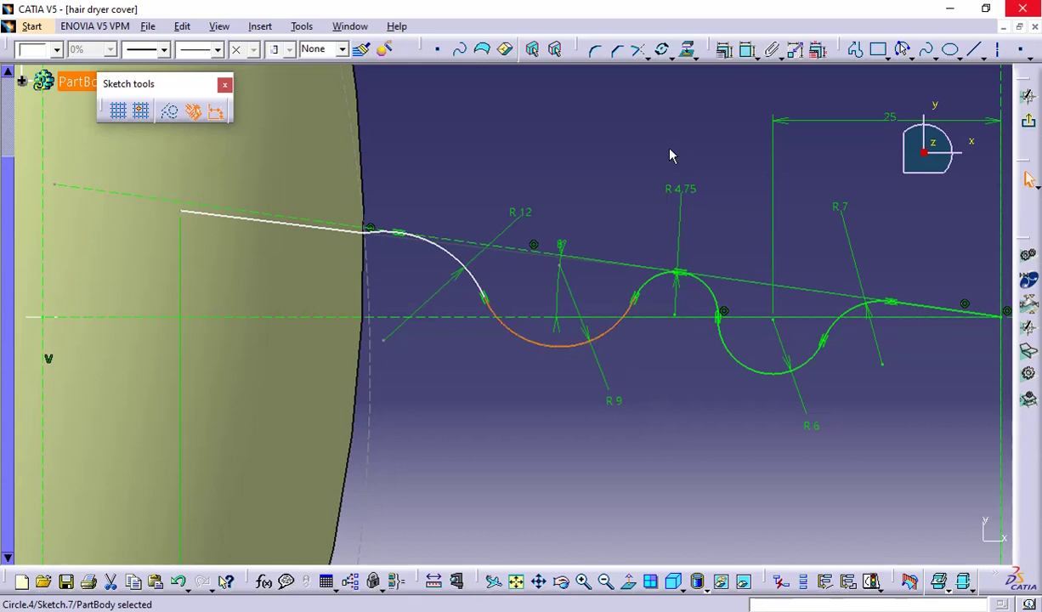
{"action": "left_click", "coordinate": [707, 104]}
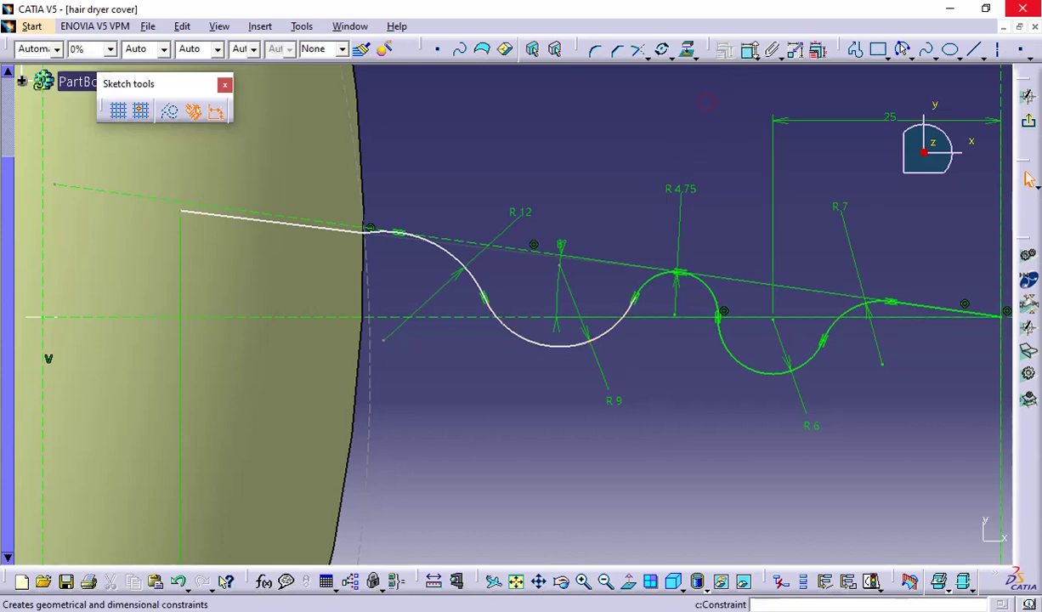
{"action": "left_click", "coordinate": [748, 49]}
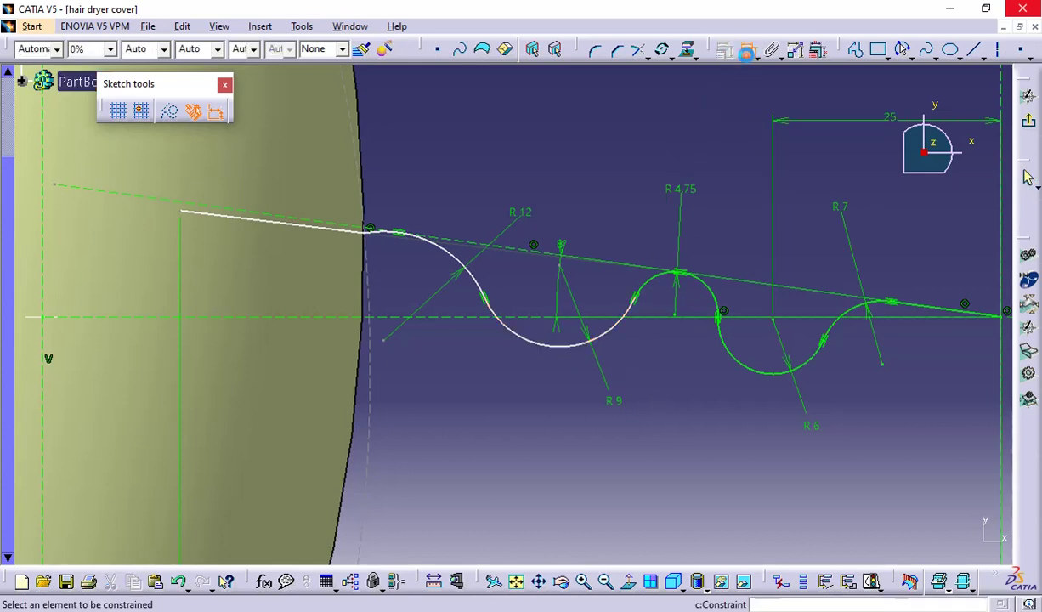
{"action": "left_click", "coordinate": [592, 262]}
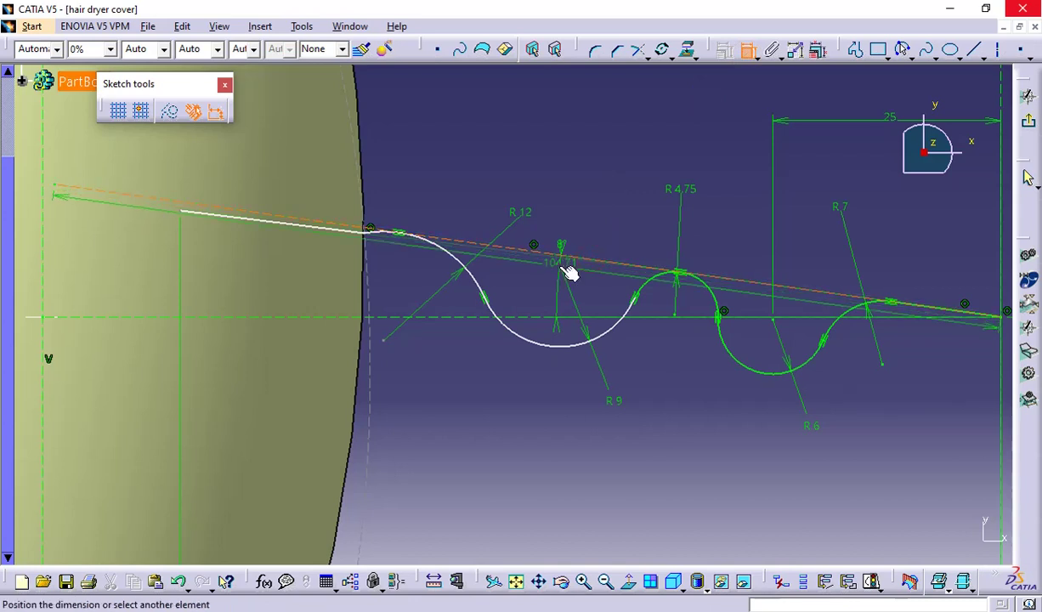
{"action": "left_click", "coordinate": [559, 270]}
{"action": "right_click", "coordinate": [581, 209]}
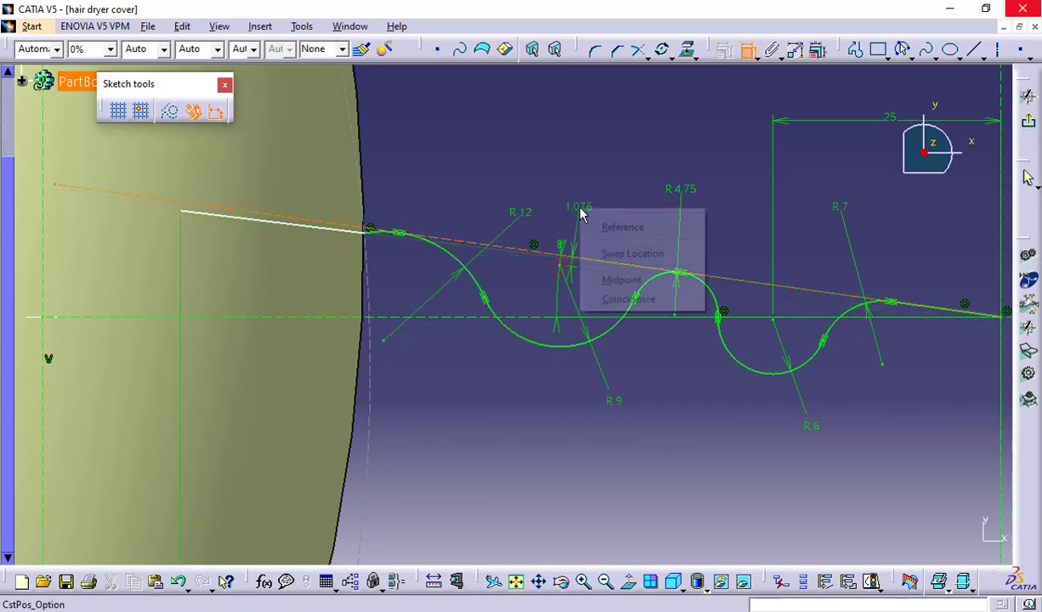
{"action": "left_click", "coordinate": [612, 300]}
{"action": "middle_click_drag", "start_coordinate": [625, 219], "coordinate": [525, 175]}
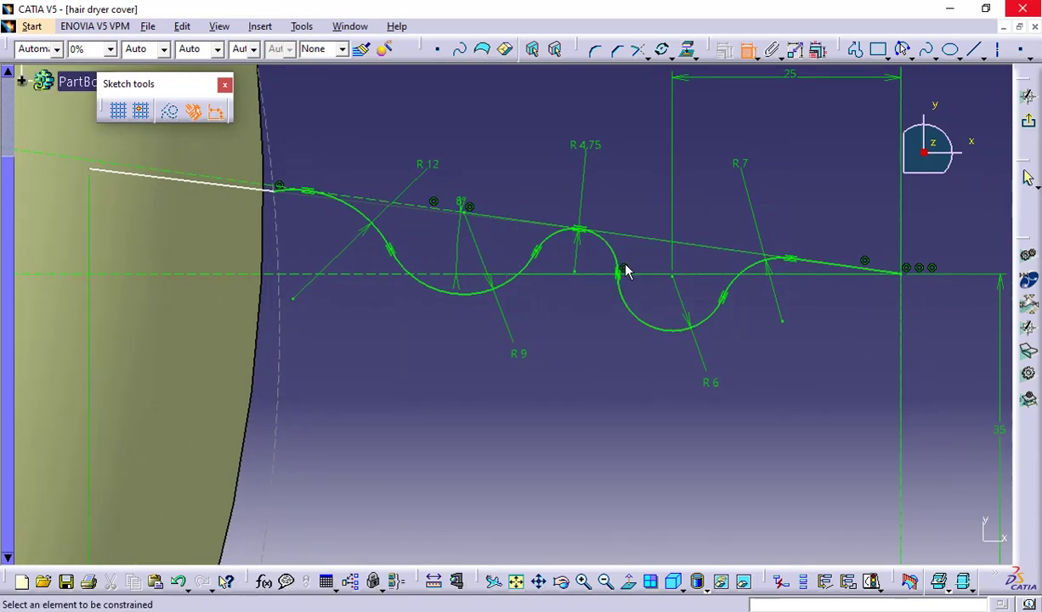
Delete the coincidence tying the junction of the R 4.75 and R 6 arcs to the horizontal construction line
{"action": "left_click", "coordinate": [746, 50]}
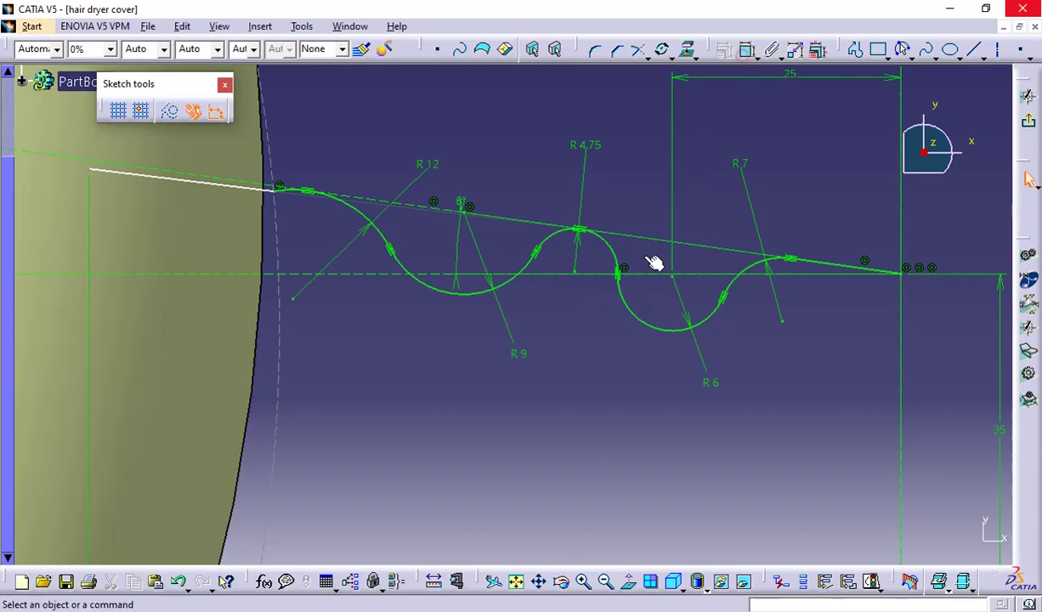
{"action": "left_click", "coordinate": [626, 270]}
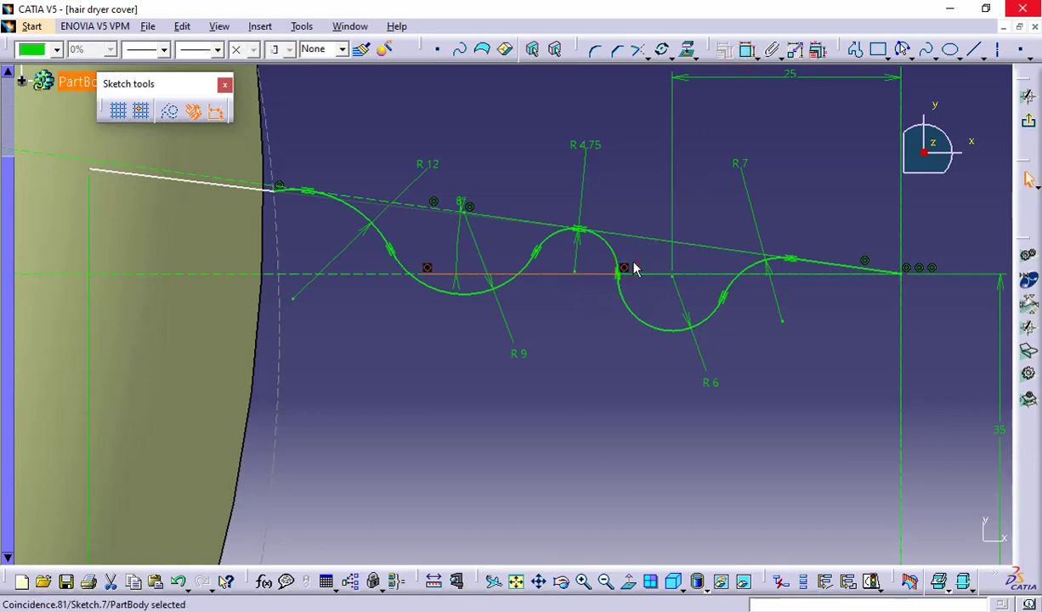
{"action": "key", "text": "Delete"}
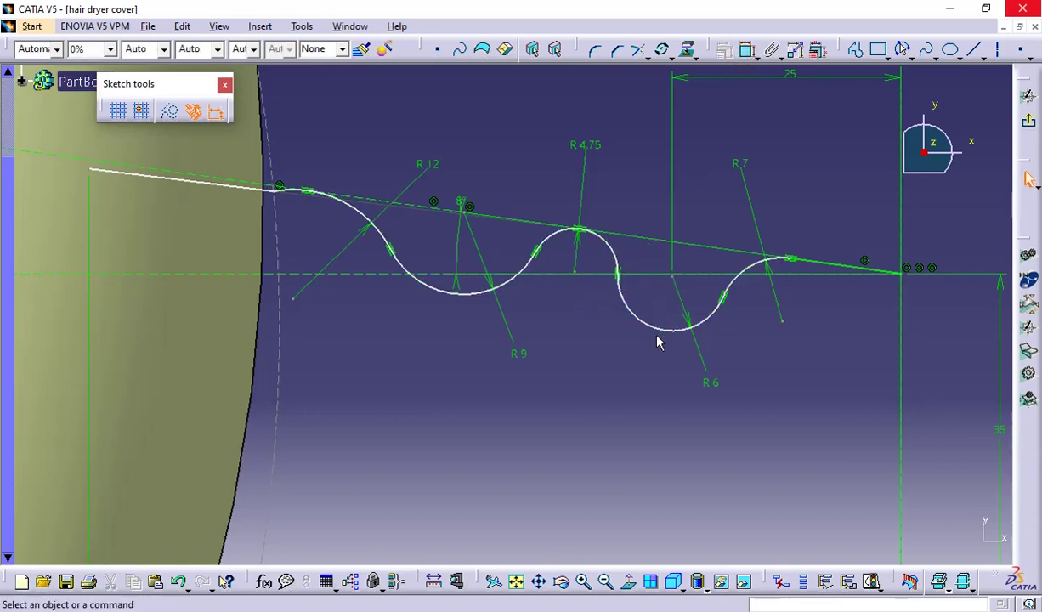
Constrain the R 6 arc's center to be coincident with the slanted construction line, and exit the sketch
{"action": "left_click", "coordinate": [747, 52]}
{"action": "left_click", "coordinate": [679, 277]}
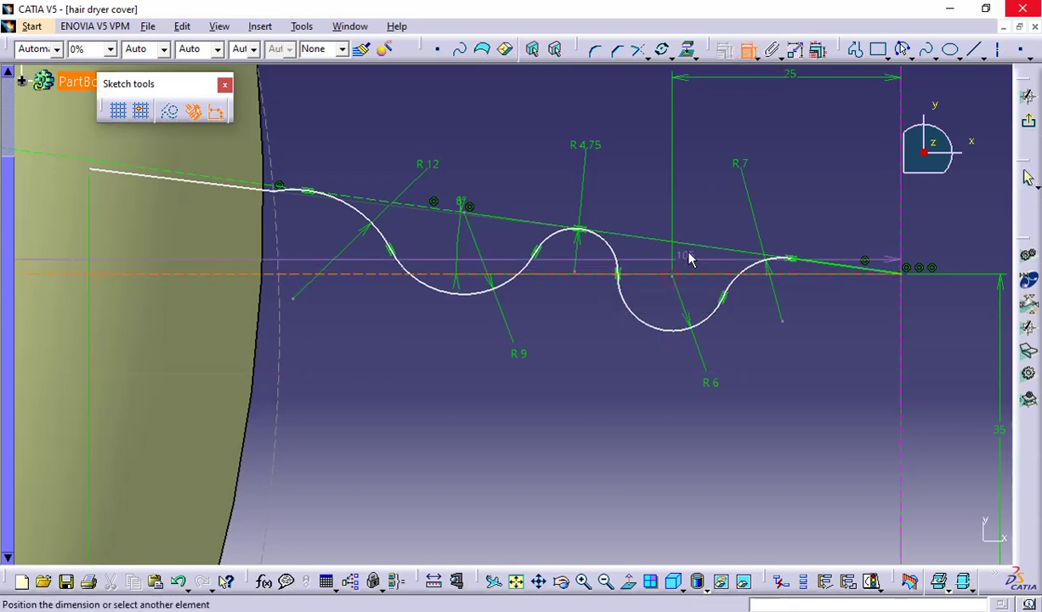
{"action": "left_click", "coordinate": [748, 51]}
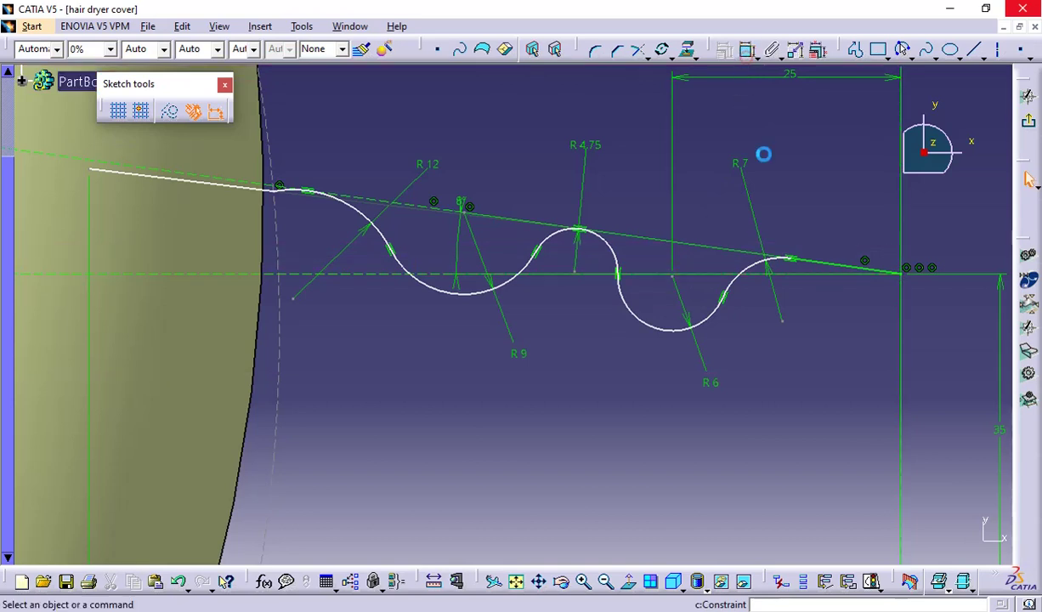
{"action": "left_click", "coordinate": [748, 51]}
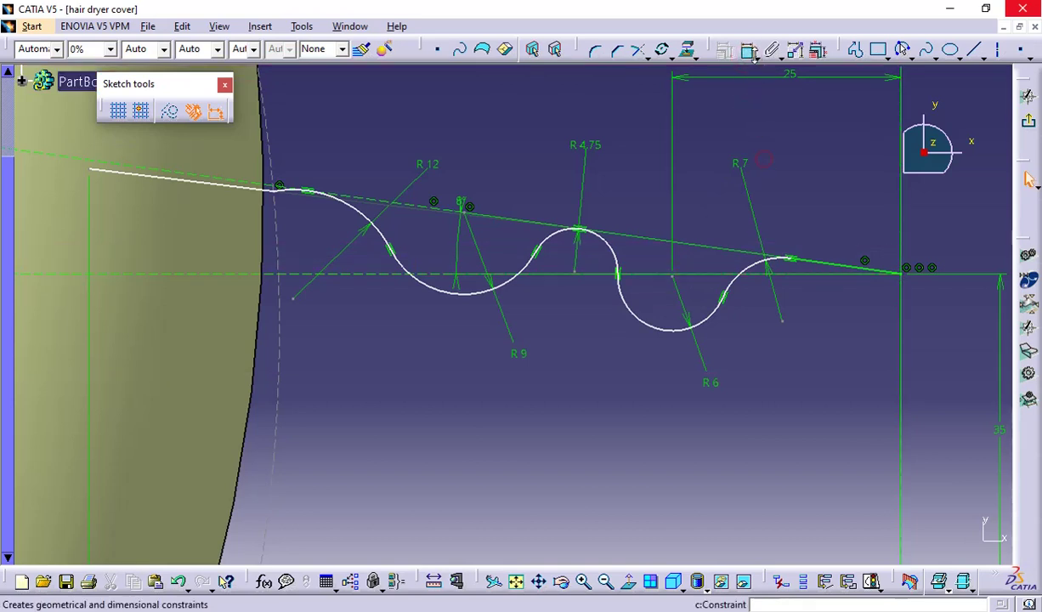
{"action": "left_click", "coordinate": [681, 283]}
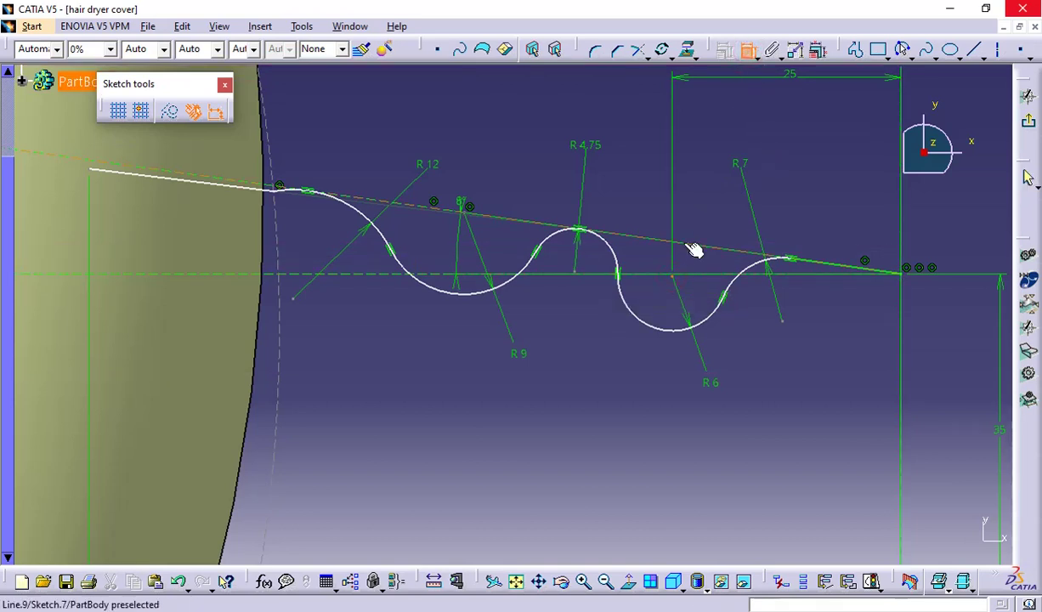
{"action": "left_click", "coordinate": [693, 243]}
{"action": "right_click", "coordinate": [685, 202]}
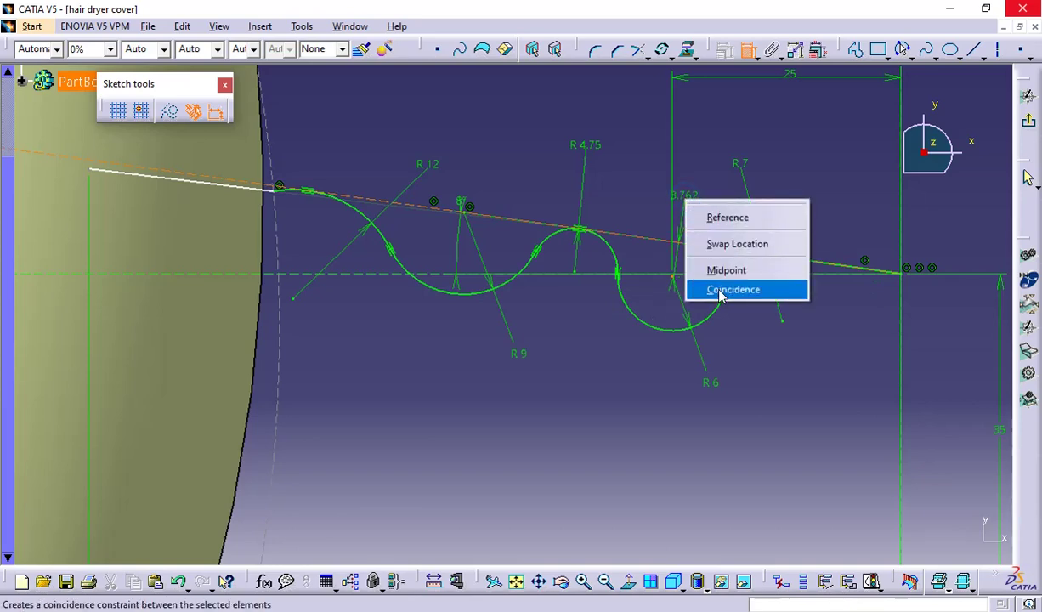
{"action": "left_click", "coordinate": [721, 292]}
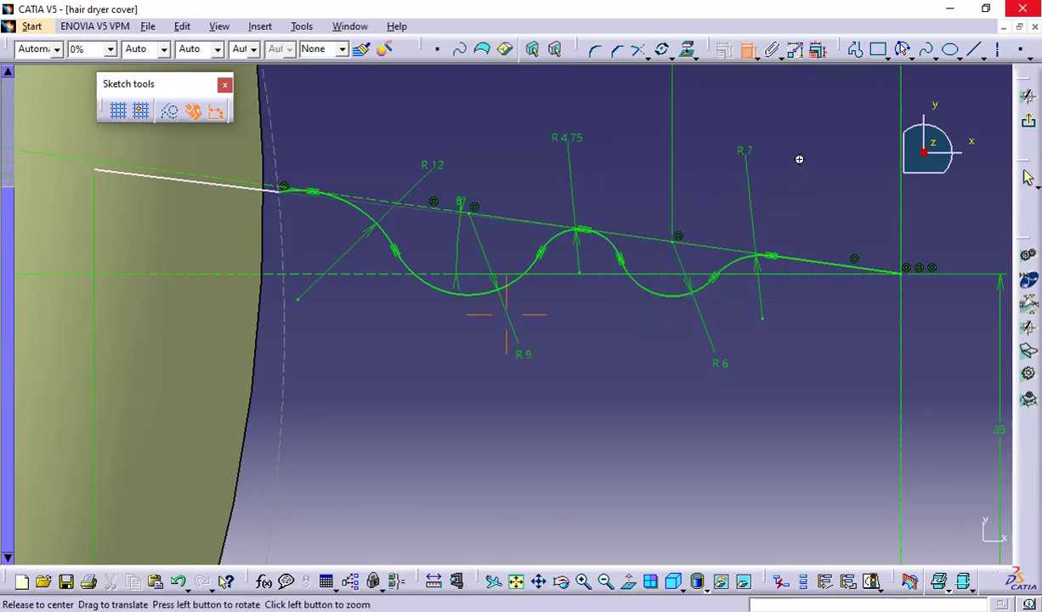
{"action": "middle_click_drag", "start_coordinate": [800, 158], "coordinate": [798, 282]}
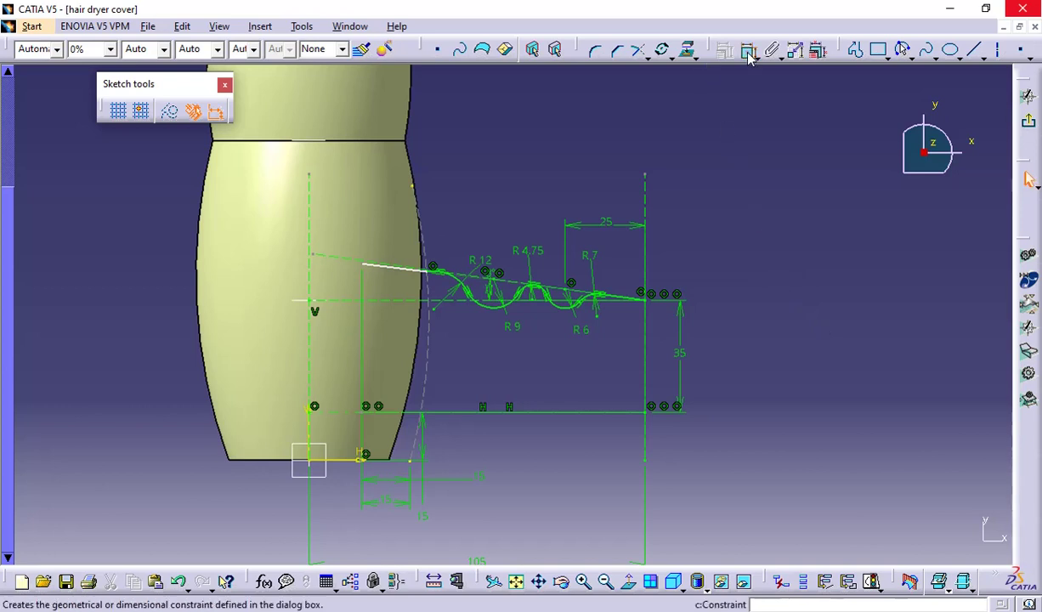
{"action": "left_click", "coordinate": [1026, 122]}
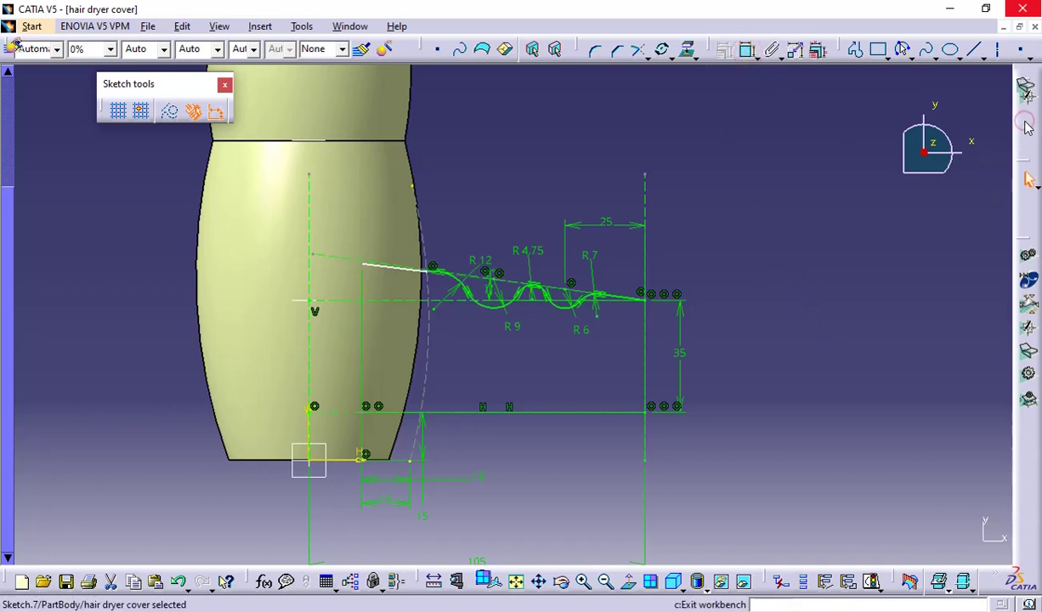
{"action": "mouse_move", "coordinate": [673, 305]}
{"action": "middle_mouse_down"}
{"action": "mouse_move", "coordinate": [666, 398]}
{"action": "mouse_move", "coordinate": [723, 284]}
{"action": "mouse_move", "coordinate": [554, 305]}
{"action": "mouse_move", "coordinate": [628, 325]}
{"action": "mouse_move", "coordinate": [693, 282]}
{"action": "mouse_move", "coordinate": [628, 386]}
{"action": "mouse_move", "coordinate": [621, 284]}
{"action": "mouse_move", "coordinate": [665, 383]}
{"action": "mouse_move", "coordinate": [616, 312]}
{"action": "mouse_move", "coordinate": [736, 272]}
{"action": "mouse_move", "coordinate": [512, 286]}
{"action": "mouse_move", "coordinate": [538, 362]}
{"action": "mouse_move", "coordinate": [591, 244]}
{"action": "mouse_move", "coordinate": [752, 269]}
{"action": "mouse_move", "coordinate": [201, 377]}
{"action": "mouse_move", "coordinate": [291, 322]}
{"action": "mouse_move", "coordinate": [137, 298]}
{"action": "middle_mouse_up"}
{"action": "middle_click_drag", "start_coordinate": [549, 426], "coordinate": [551, 360]}
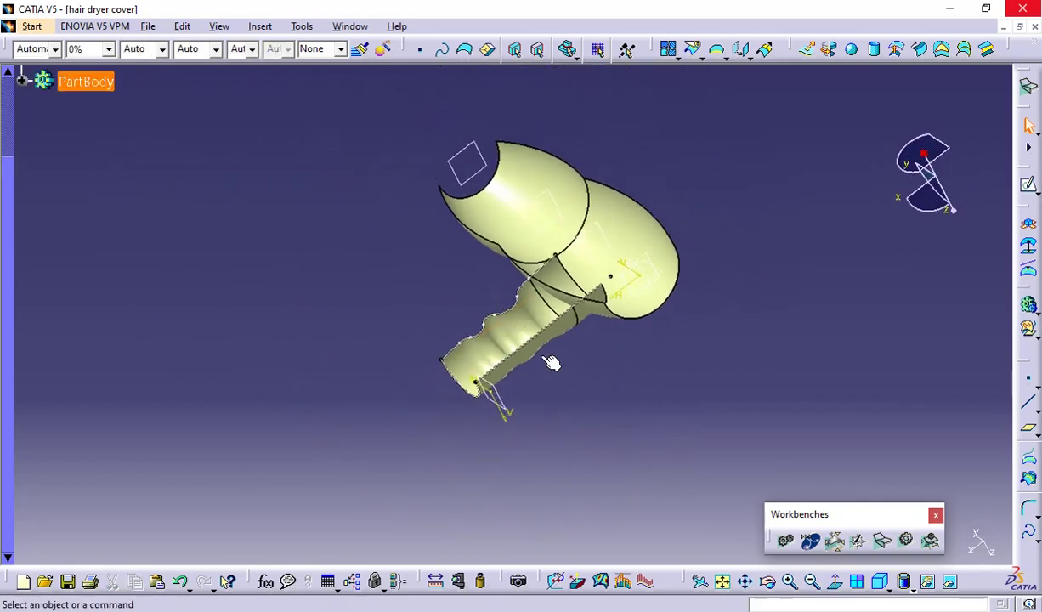
{"action": "left_click", "coordinate": [694, 51]}
{"action": "middle_click_drag", "start_coordinate": [634, 245], "coordinate": [334, 202]}
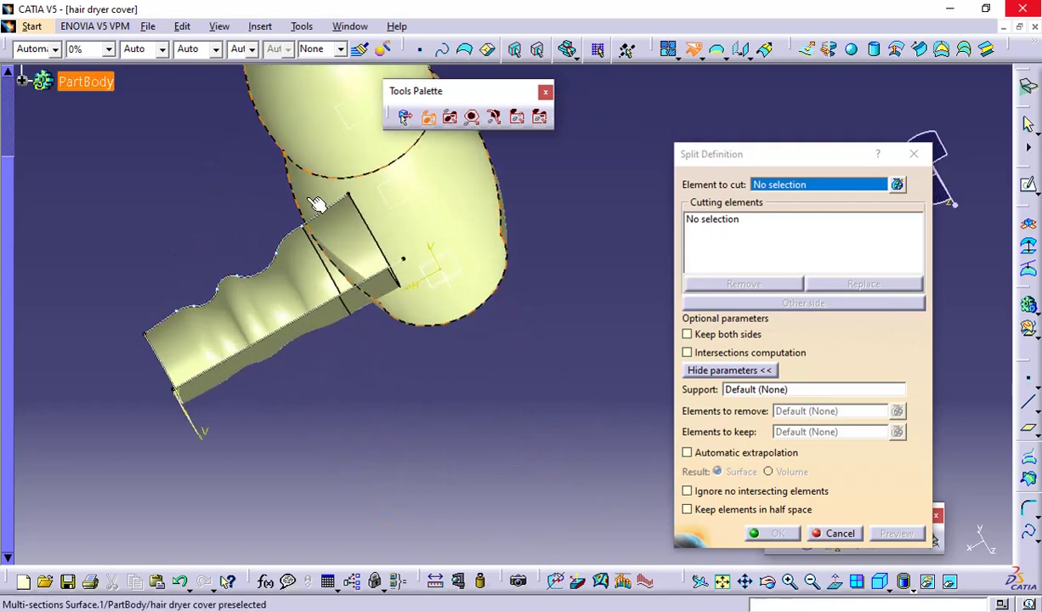
{"action": "left_click", "coordinate": [317, 204]}
{"action": "left_click", "coordinate": [345, 237]}
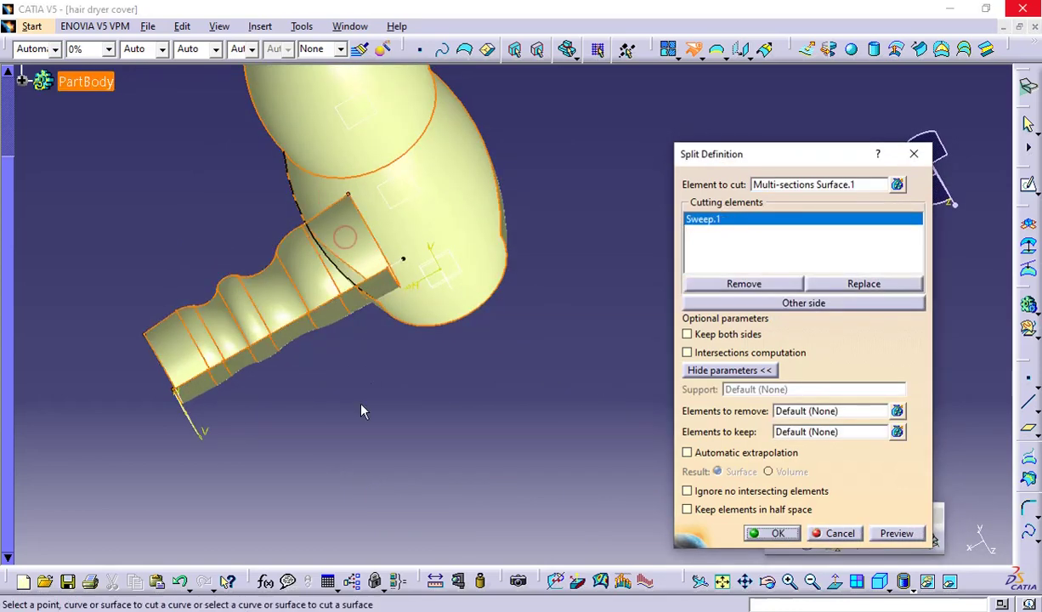
{"action": "mouse_move", "coordinate": [360, 412]}
{"action": "middle_mouse_down"}
{"action": "mouse_move", "coordinate": [296, 388]}
{"action": "mouse_move", "coordinate": [347, 272]}
{"action": "mouse_move", "coordinate": [376, 332]}
{"action": "mouse_move", "coordinate": [287, 397]}
{"action": "mouse_move", "coordinate": [298, 391]}
{"action": "middle_mouse_up"}
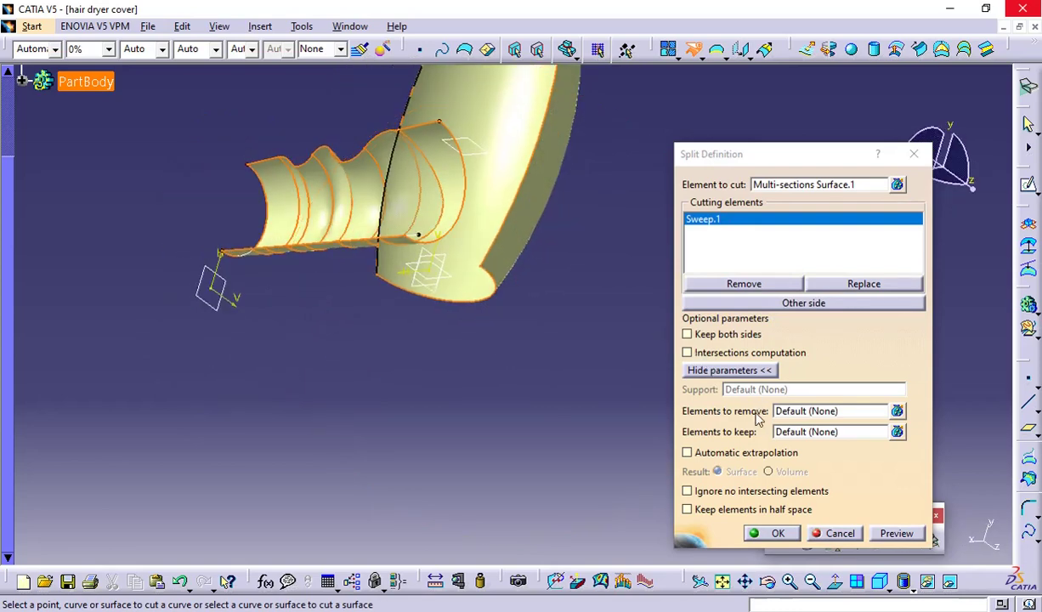
{"action": "left_click", "coordinate": [750, 307]}
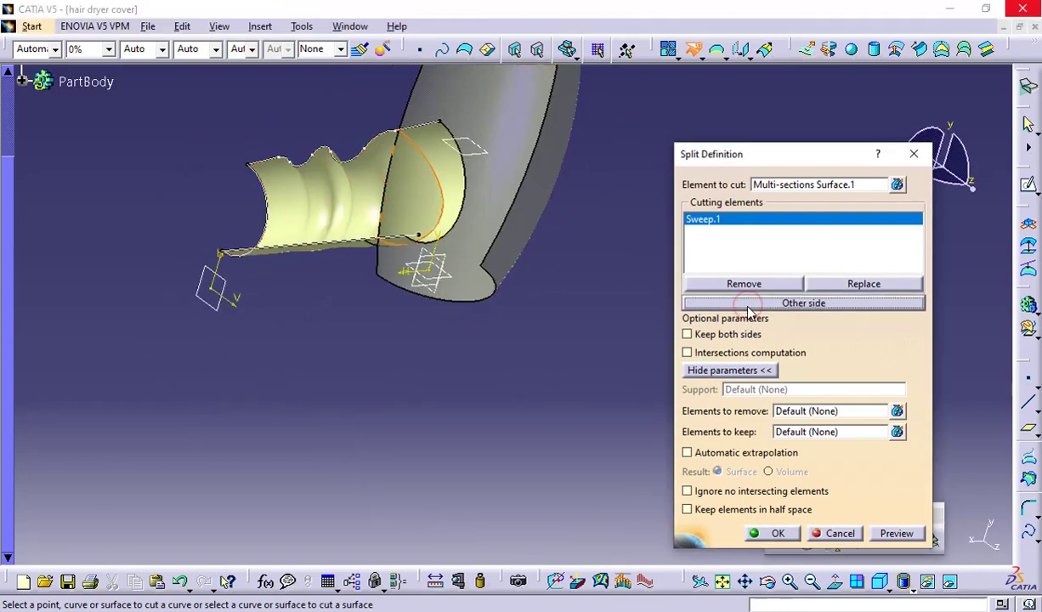
{"action": "left_click", "coordinate": [756, 302]}
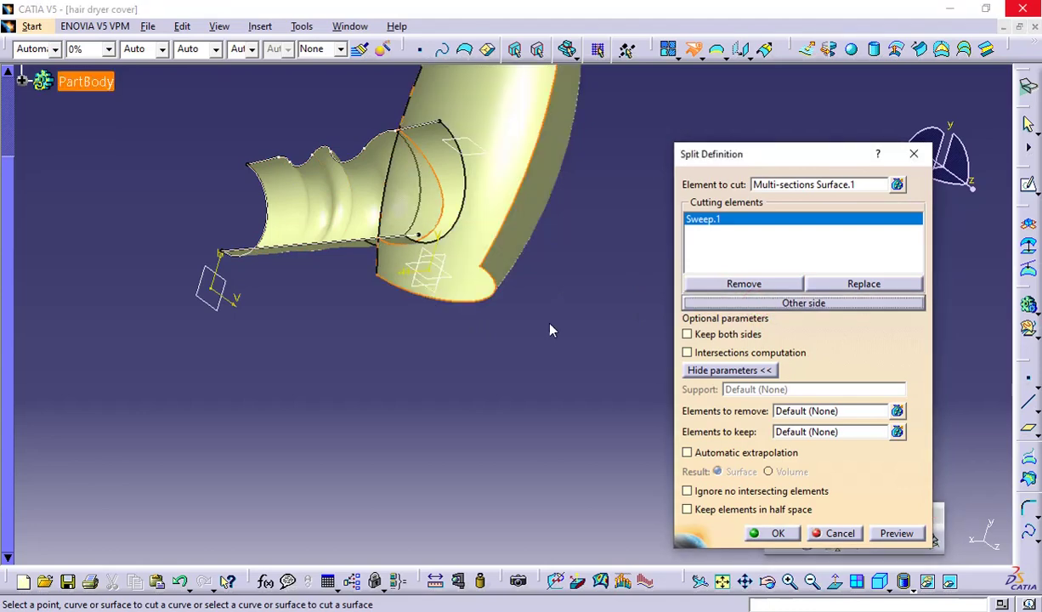
{"action": "middle_click_drag", "start_coordinate": [550, 331], "coordinate": [510, 308]}
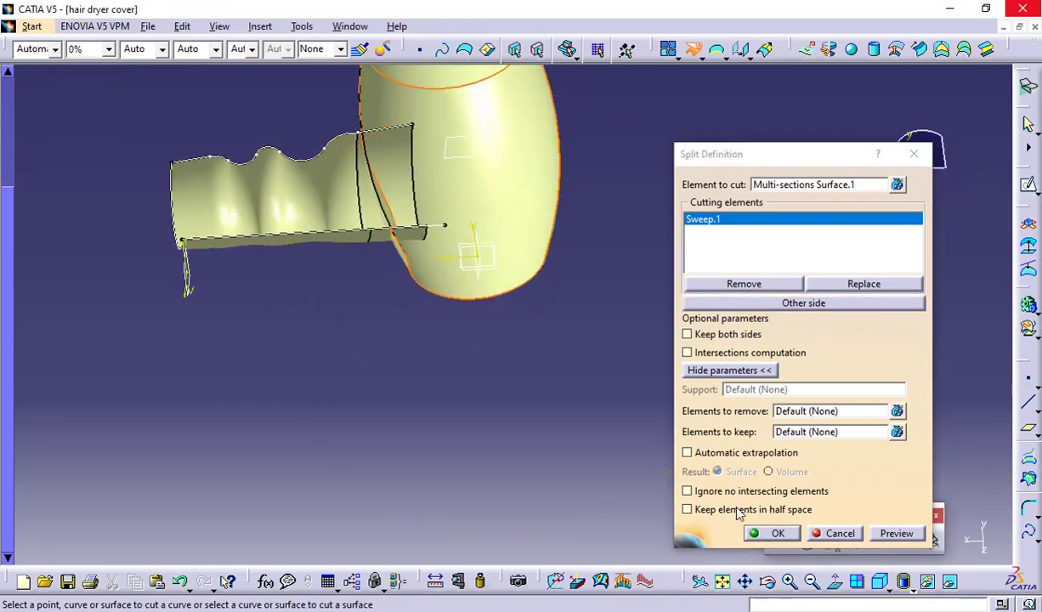
{"action": "left_click", "coordinate": [846, 536]}
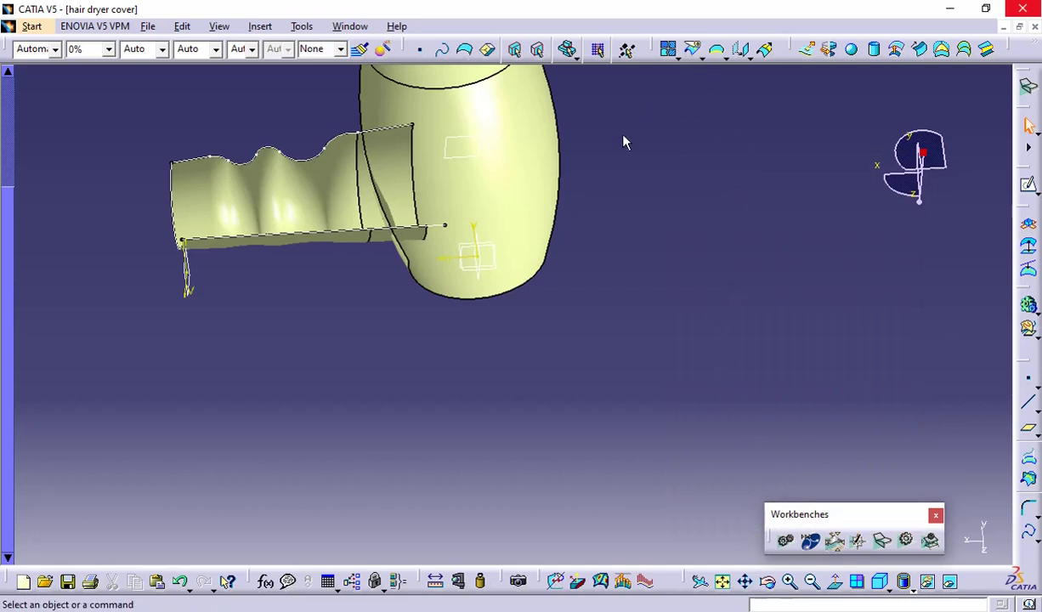
Trim the swept handle surface and the multi-sections body surface against each other in Standard mode
{"action": "middle_click_drag", "start_coordinate": [616, 242], "coordinate": [698, 143]}
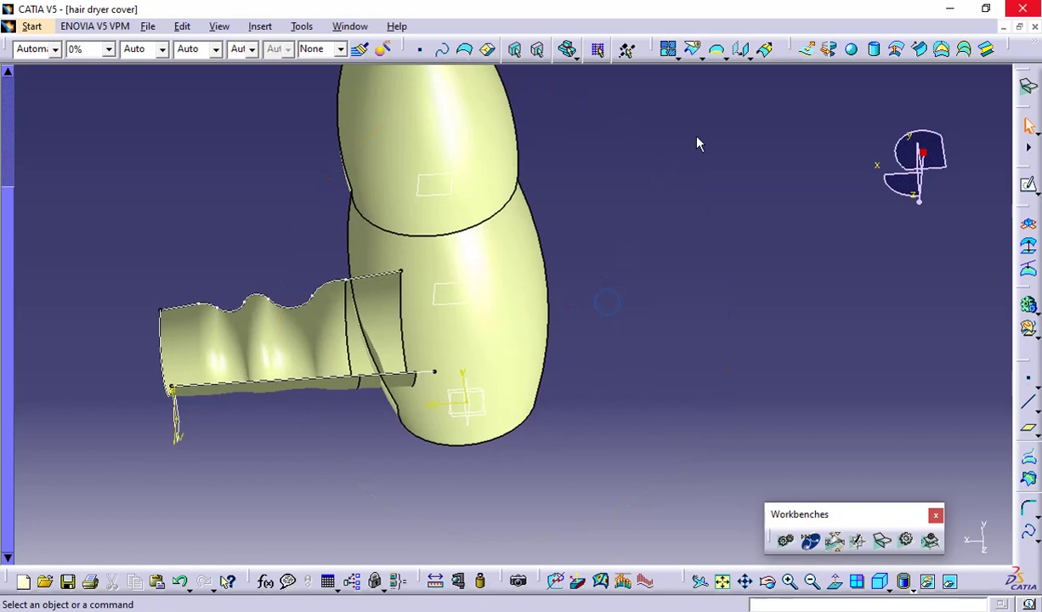
{"action": "left_click", "coordinate": [724, 57]}
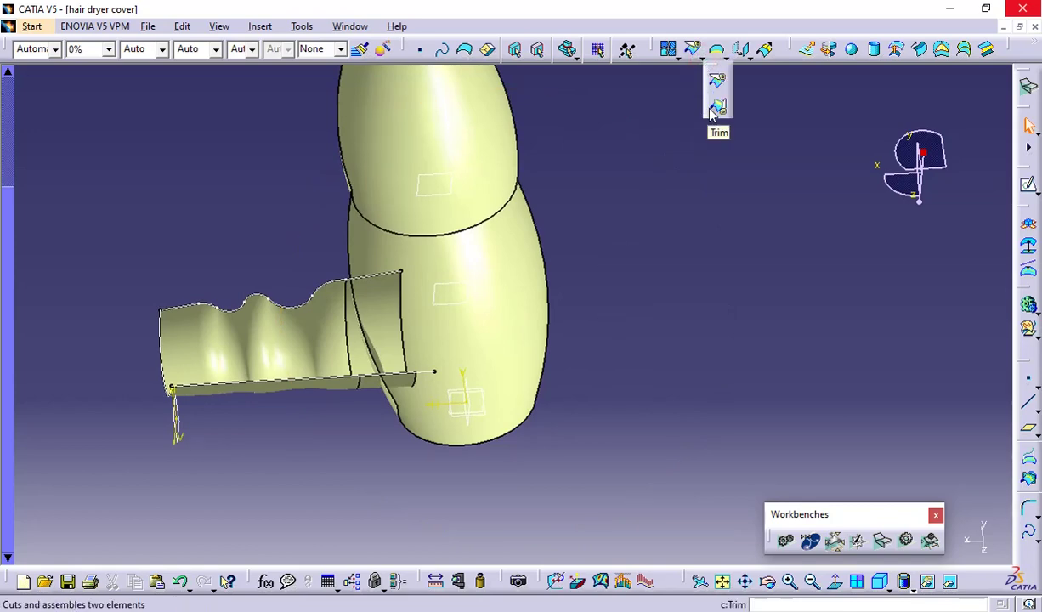
{"action": "left_click", "coordinate": [717, 108]}
{"action": "middle_click_drag", "start_coordinate": [649, 272], "coordinate": [544, 221]}
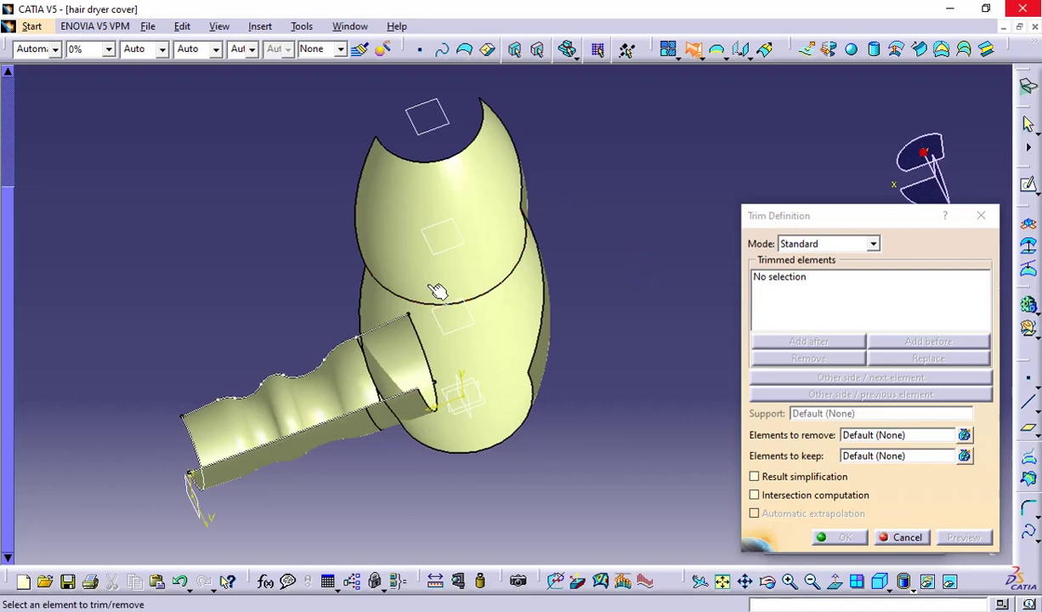
{"action": "left_click", "coordinate": [341, 372]}
{"action": "left_click", "coordinate": [417, 269]}
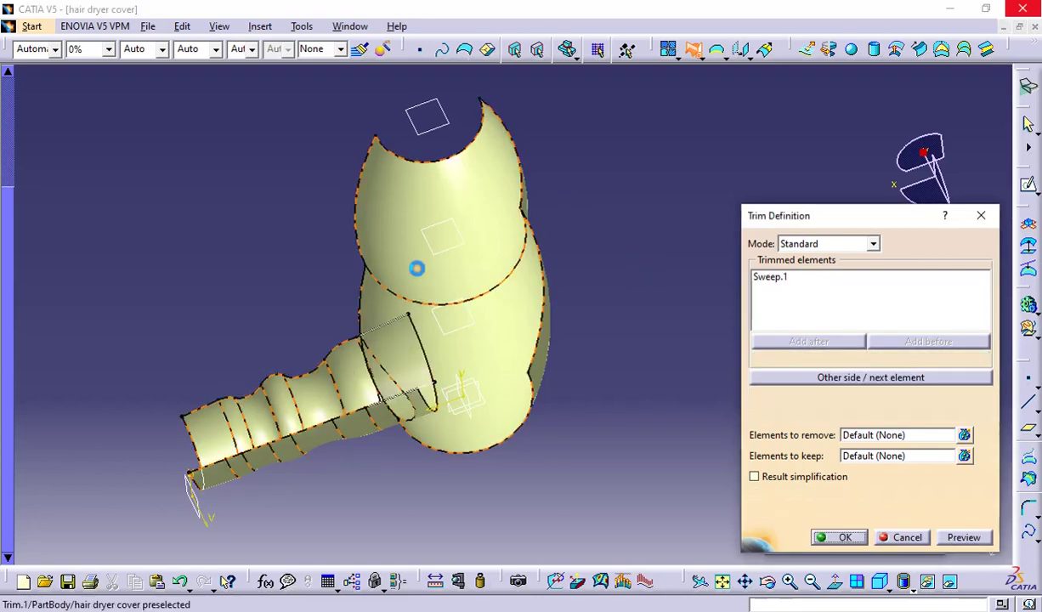
{"action": "middle_click_drag", "start_coordinate": [514, 307], "coordinate": [524, 390]}
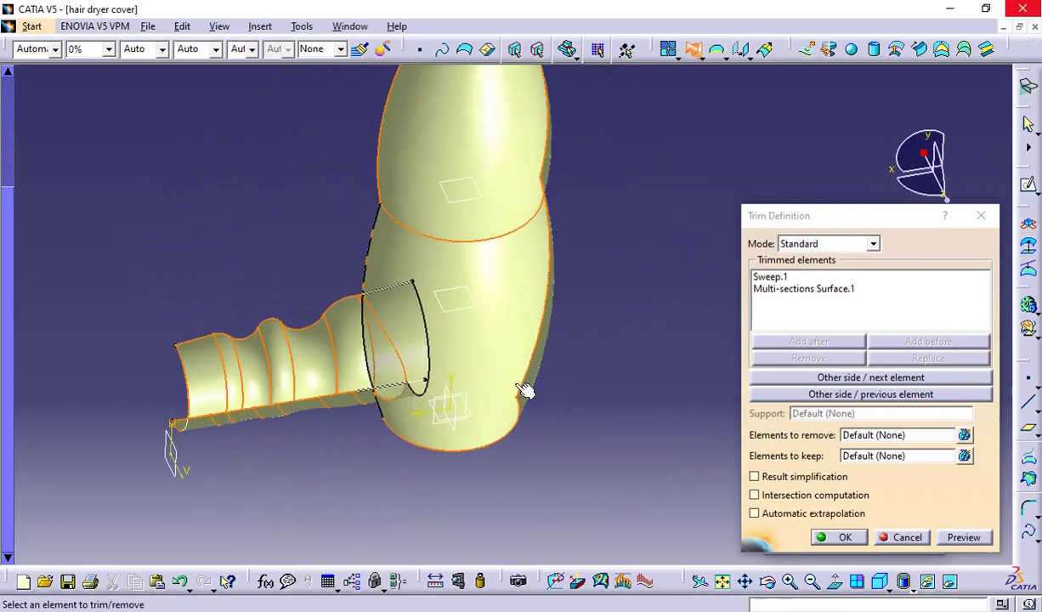
{"action": "left_click", "coordinate": [946, 543]}
{"action": "left_click", "coordinate": [863, 539]}
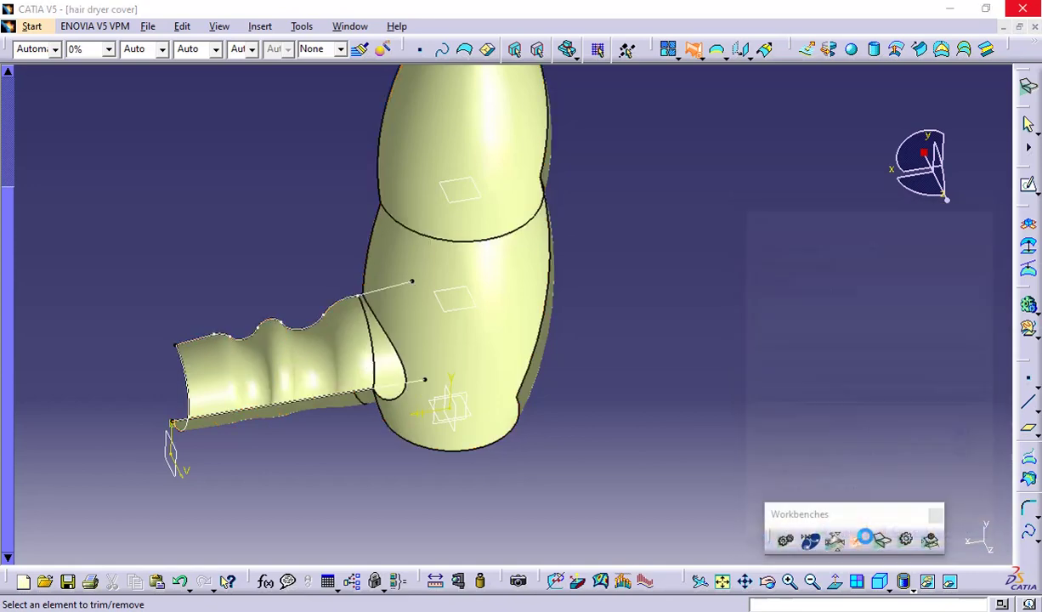
{"action": "left_click", "coordinate": [908, 541]}
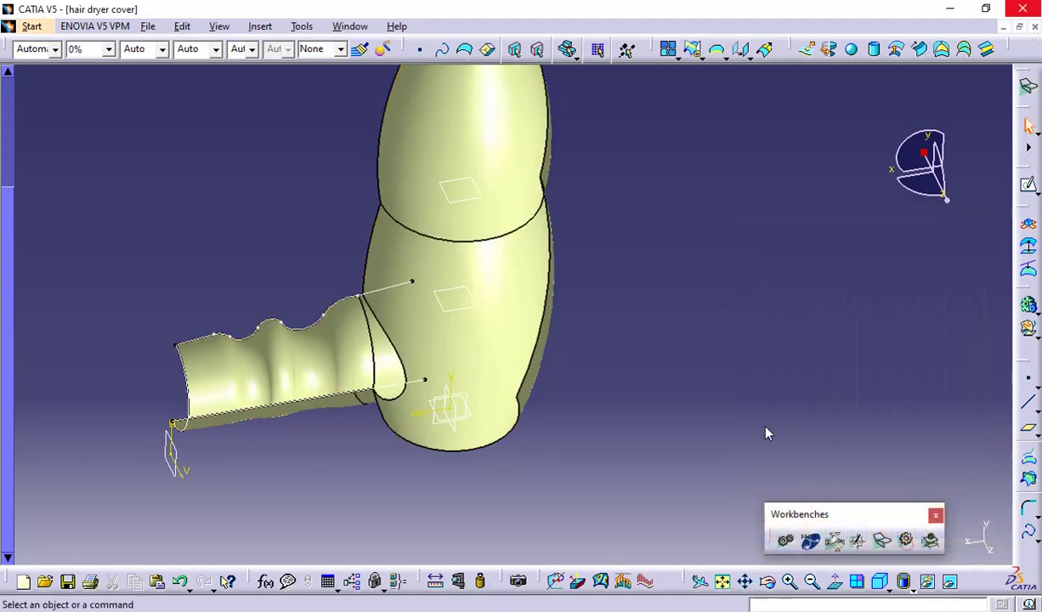
Restrict selection to points and curves, and hide all the hair dryer's sketch curves and points
{"action": "middle_click_drag", "start_coordinate": [768, 433], "coordinate": [692, 516]}
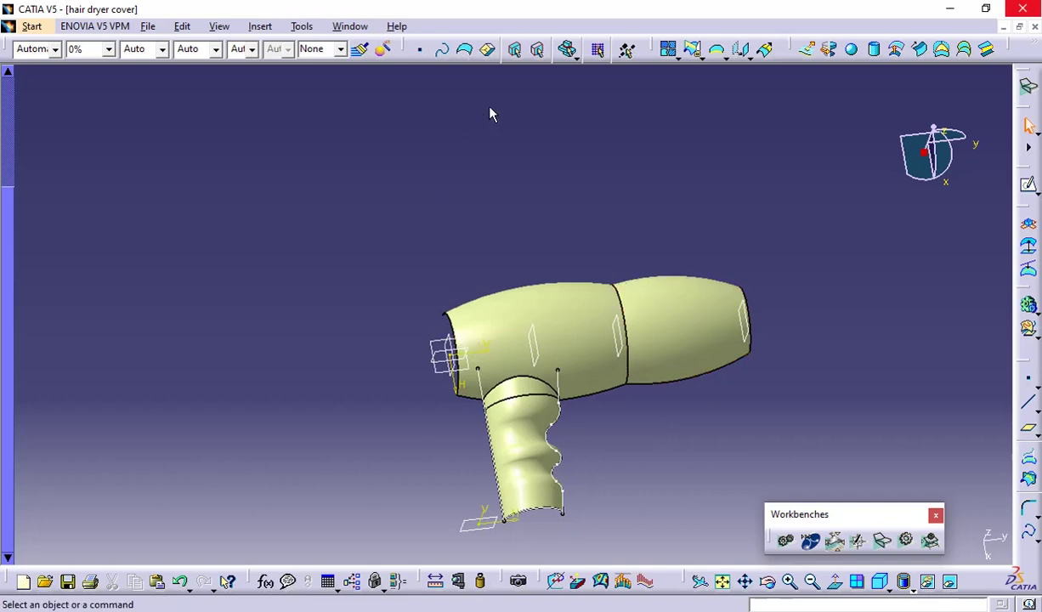
{"action": "left_click", "coordinate": [442, 49]}
{"action": "left_click", "coordinate": [420, 49]}
{"action": "left_click_drag", "start_coordinate": [359, 120], "coordinate": [740, 514]}
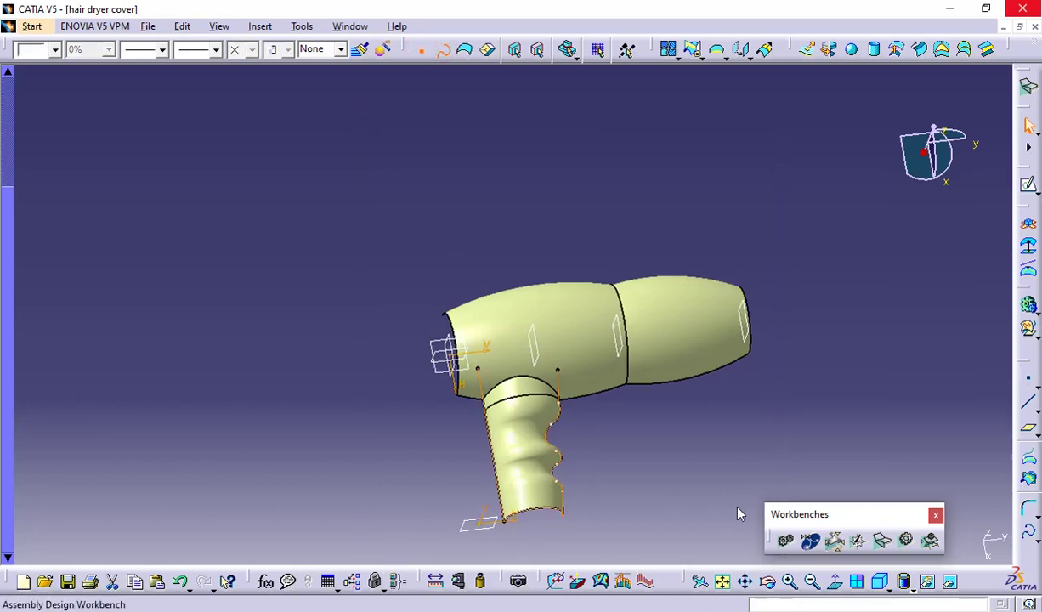
{"action": "left_click", "coordinate": [726, 461]}
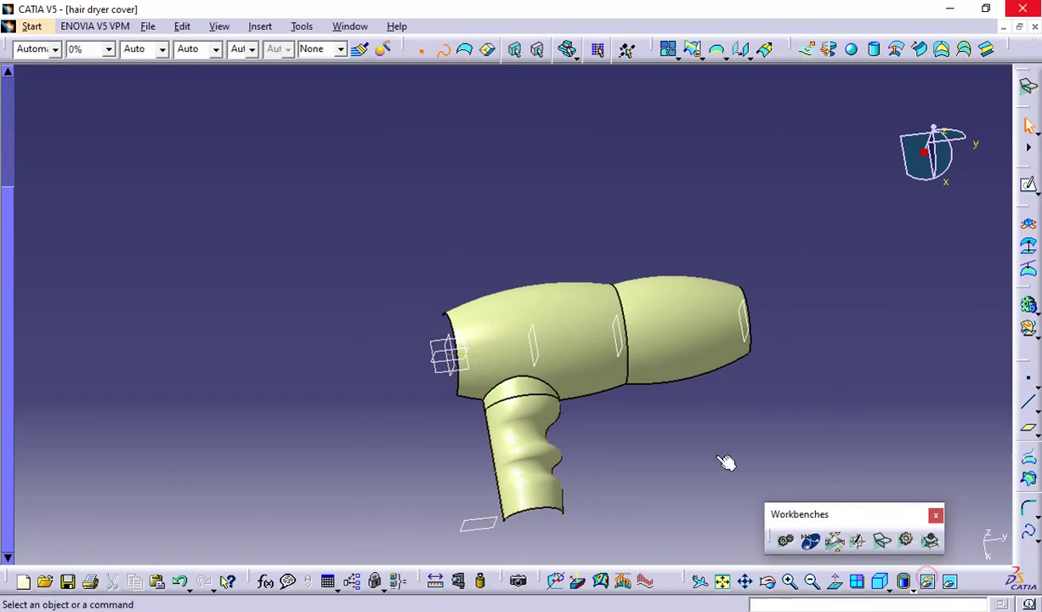
{"action": "middle_click_drag", "start_coordinate": [726, 460], "coordinate": [145, 374]}
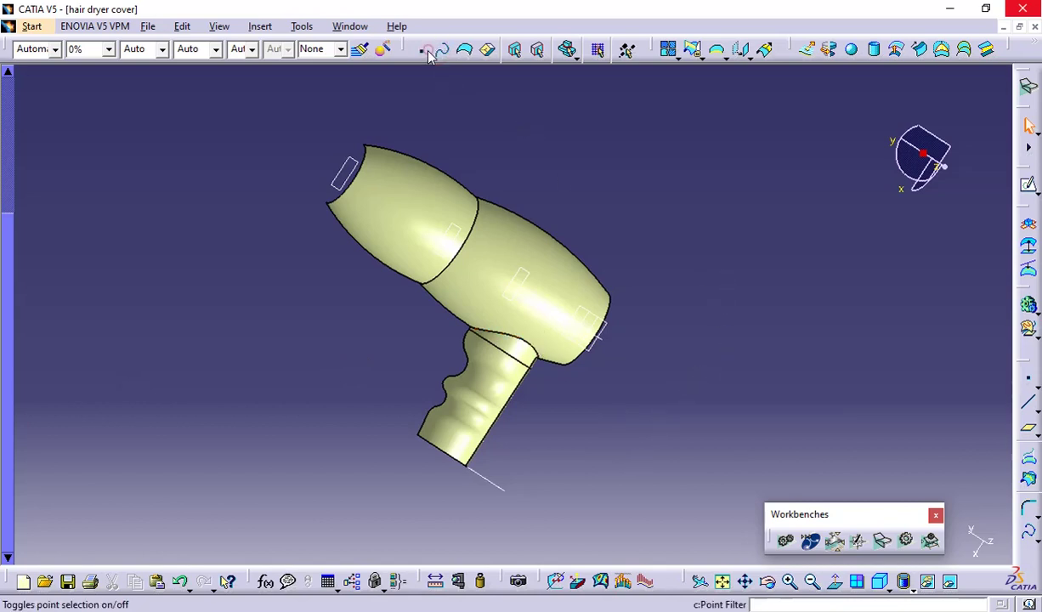
Switch to the Part Design workbench and try to close the trimmed hair dryer surface with Close Surface
{"action": "middle_click_drag", "start_coordinate": [586, 188], "coordinate": [588, 270], "text": "ctrl"}
{"action": "middle_click_drag", "start_coordinate": [576, 377], "coordinate": [697, 280]}
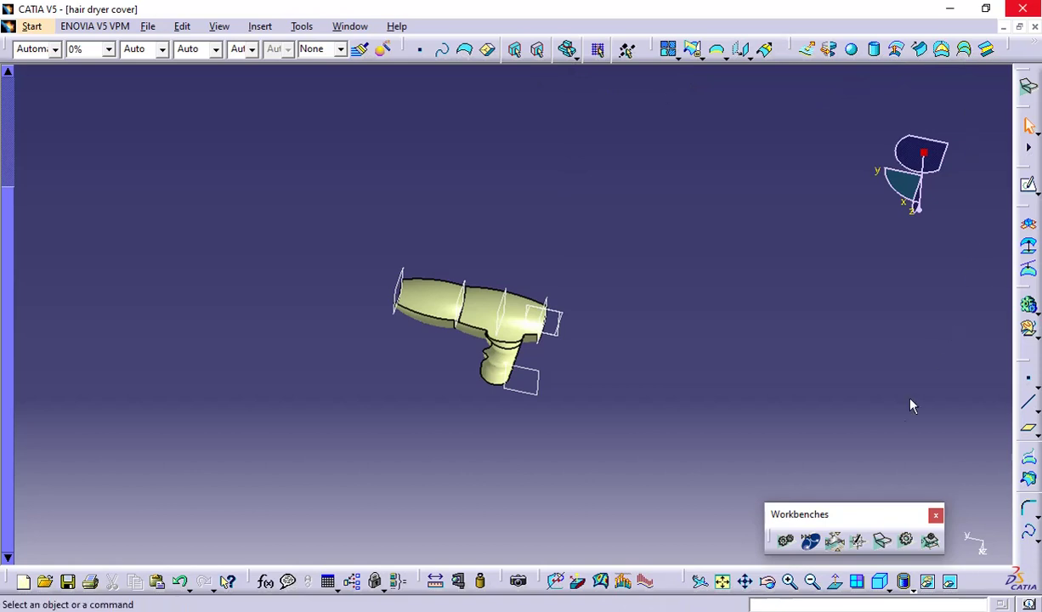
{"action": "left_click", "coordinate": [906, 541]}
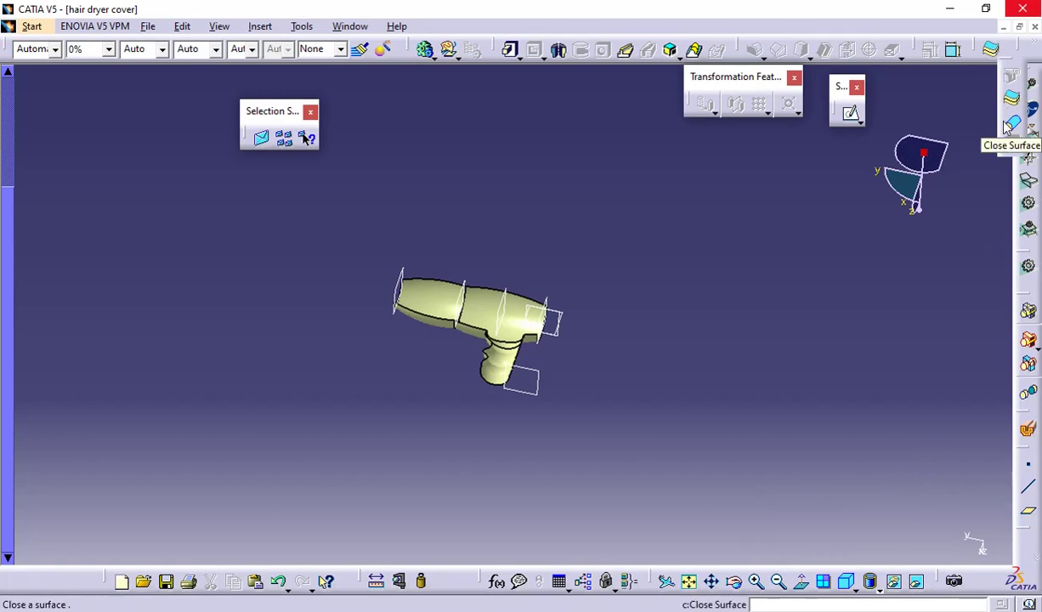
{"action": "left_click", "coordinate": [1009, 126]}
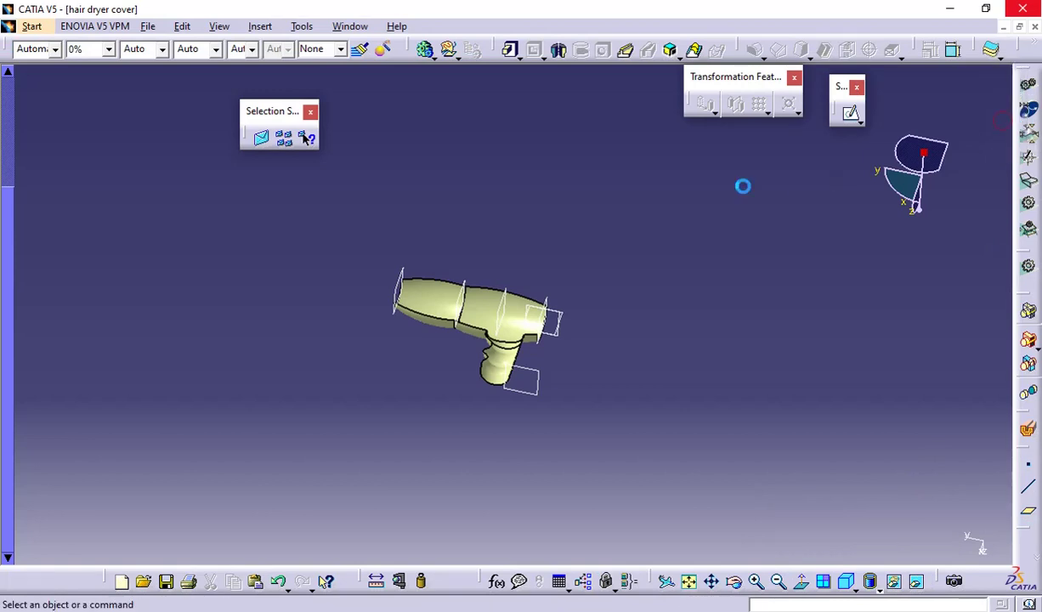
{"action": "left_click", "coordinate": [484, 306]}
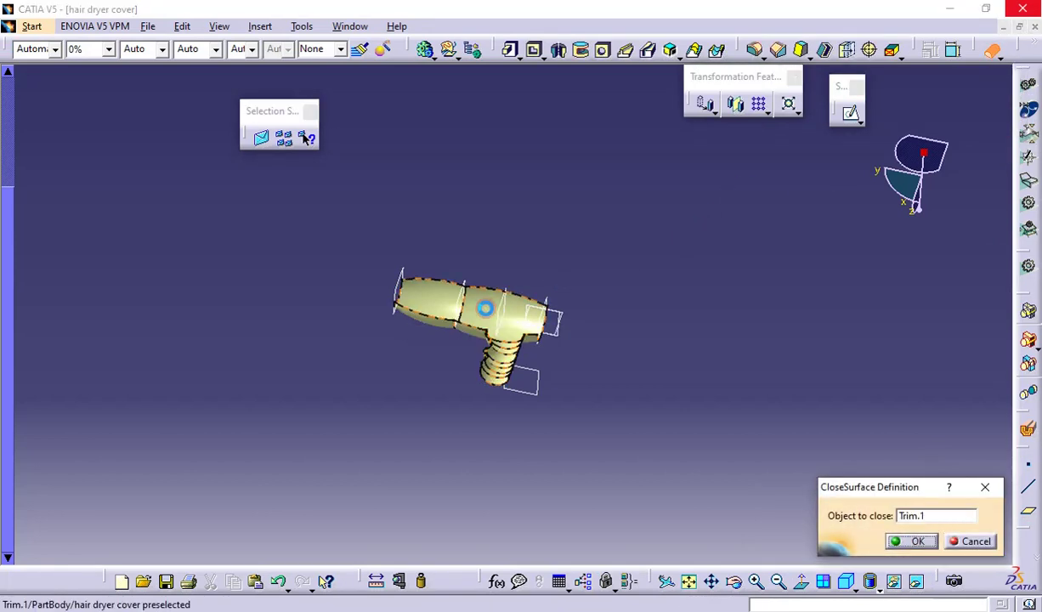
{"action": "left_click", "coordinate": [913, 543]}
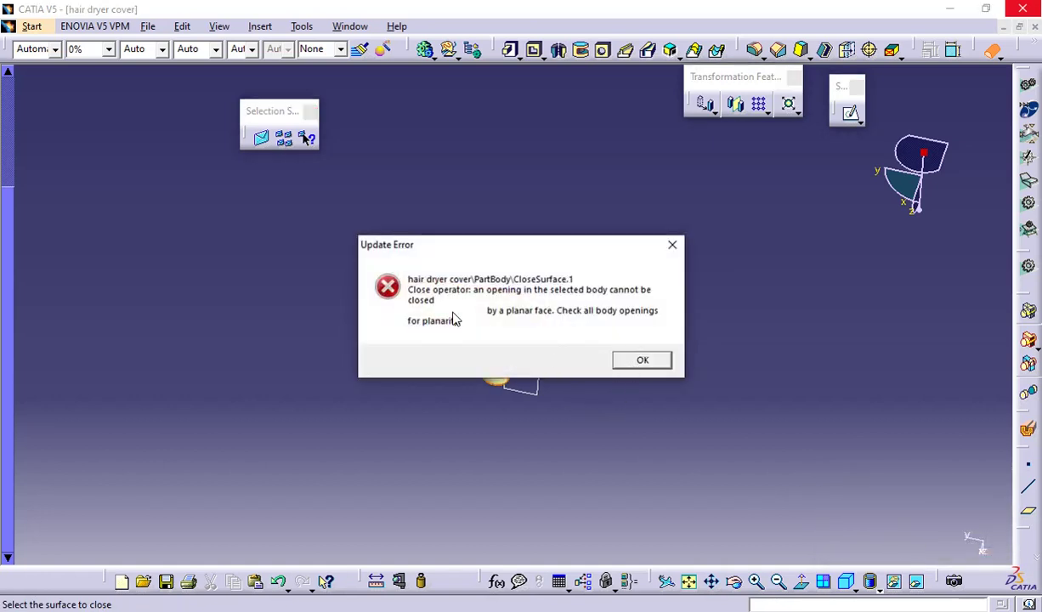
{"action": "left_click", "coordinate": [643, 358]}
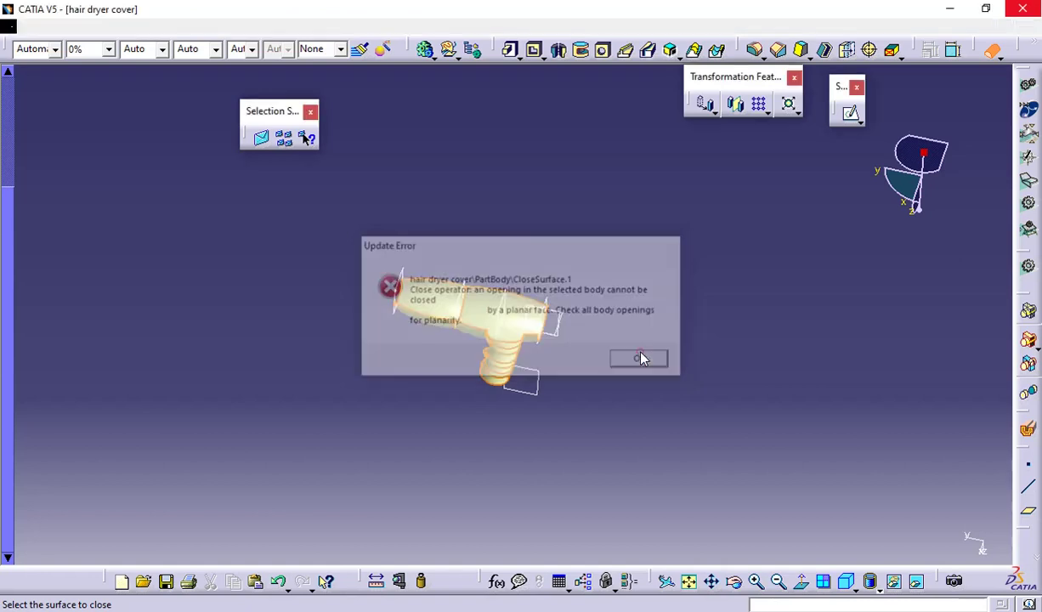
{"action": "left_click", "coordinate": [918, 542]}
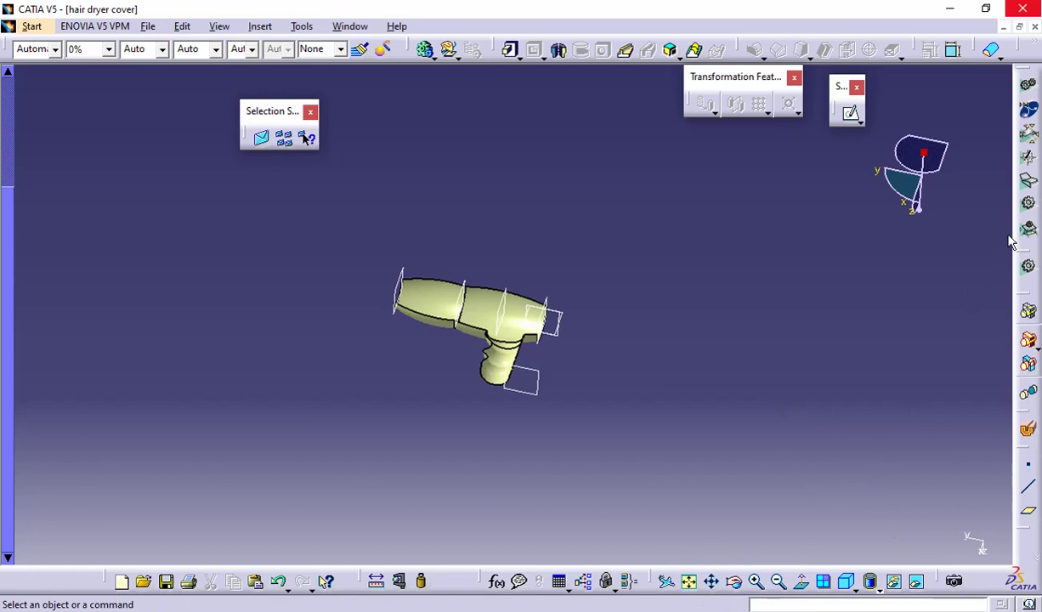
Return to the surface design workbench and join the trimmed hair dryer surface with a merging distance of 0.001 mm
{"action": "left_click", "coordinate": [1026, 176]}
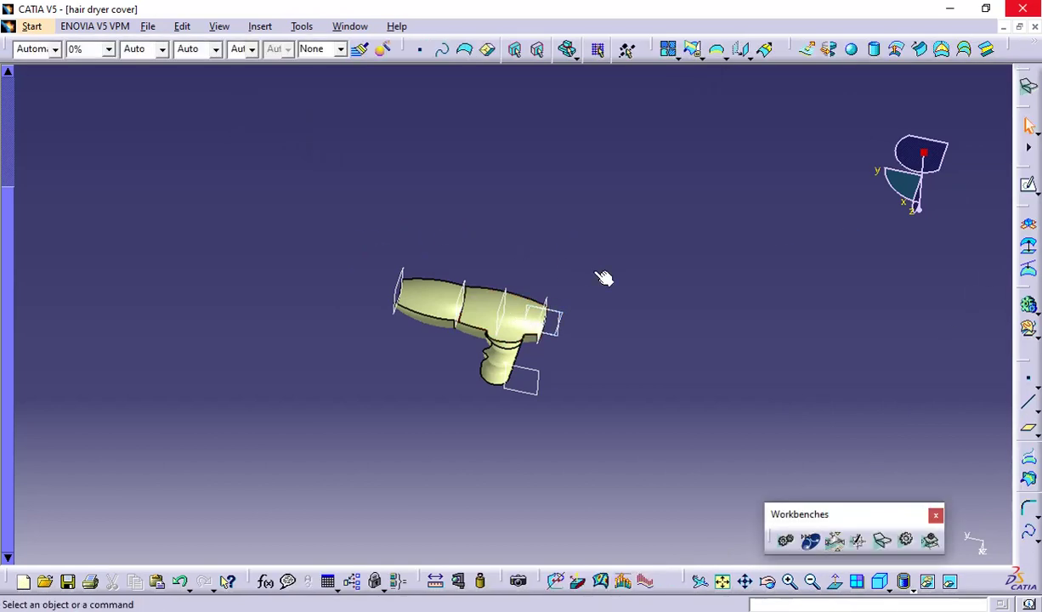
{"action": "middle_click_drag", "start_coordinate": [737, 183], "coordinate": [531, 259]}
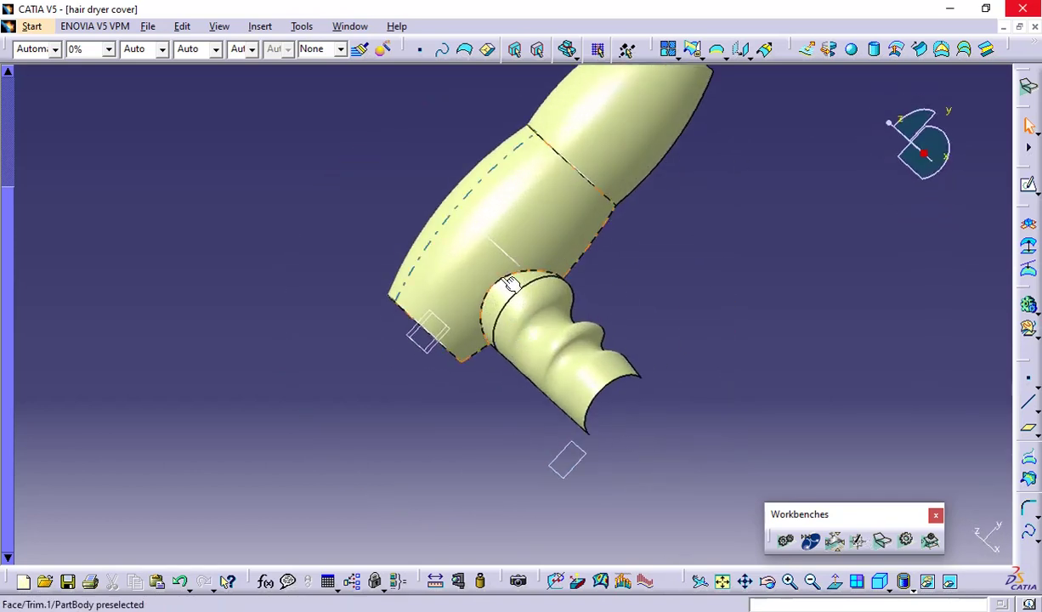
{"action": "middle_click_drag", "start_coordinate": [815, 135], "coordinate": [718, 325]}
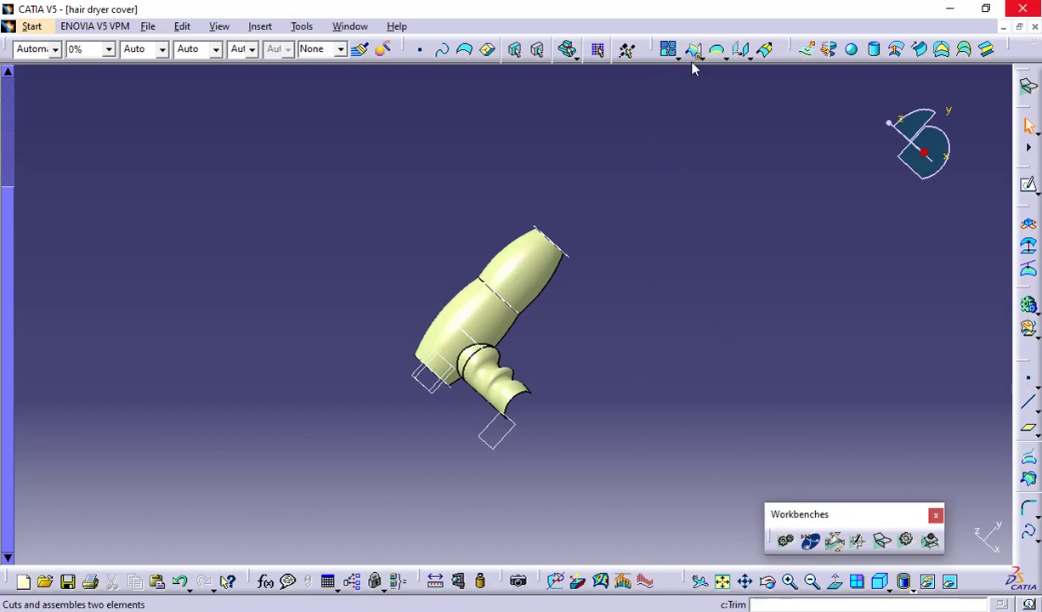
{"action": "left_click", "coordinate": [666, 54]}
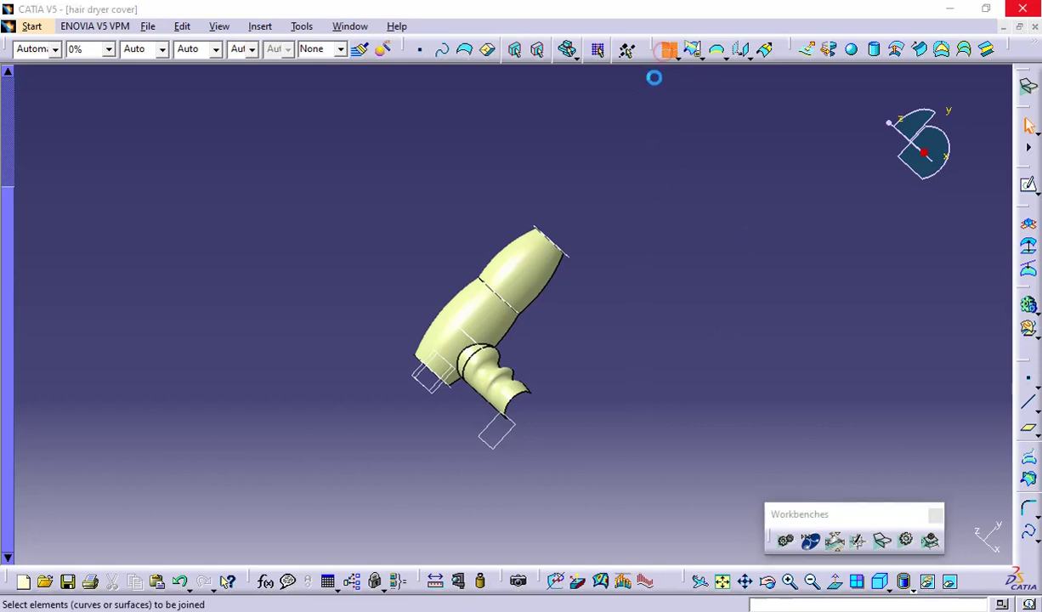
{"action": "left_click_drag", "start_coordinate": [365, 170], "coordinate": [544, 367]}
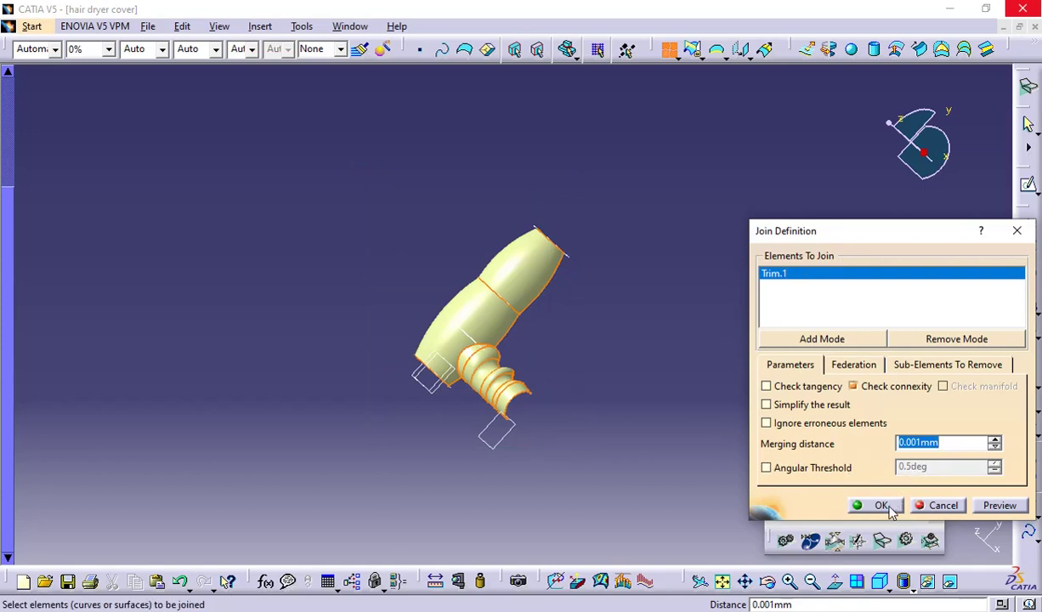
{"action": "left_click", "coordinate": [995, 506]}
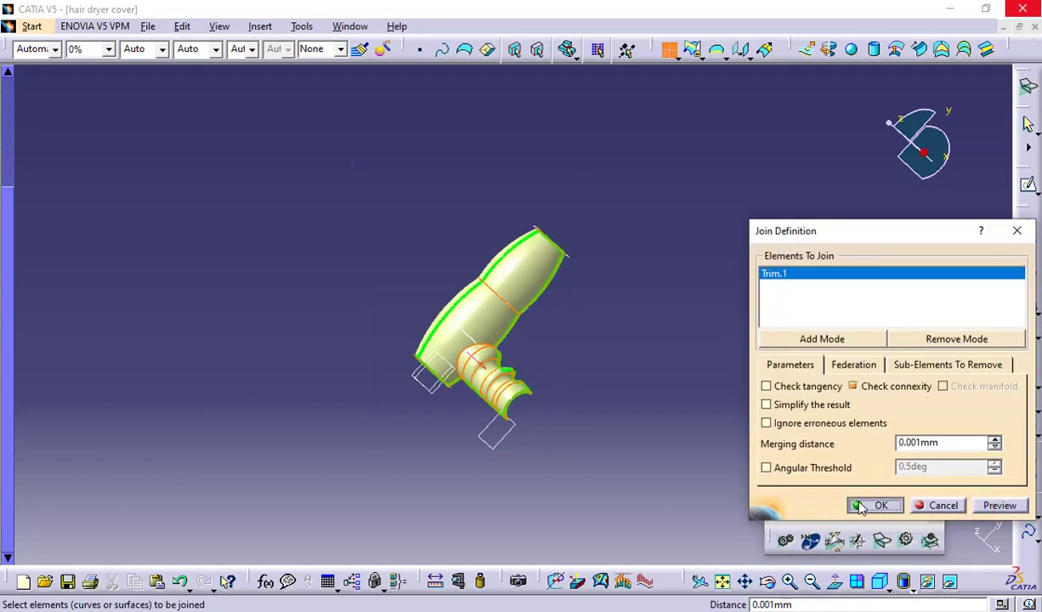
{"action": "left_click", "coordinate": [860, 506]}
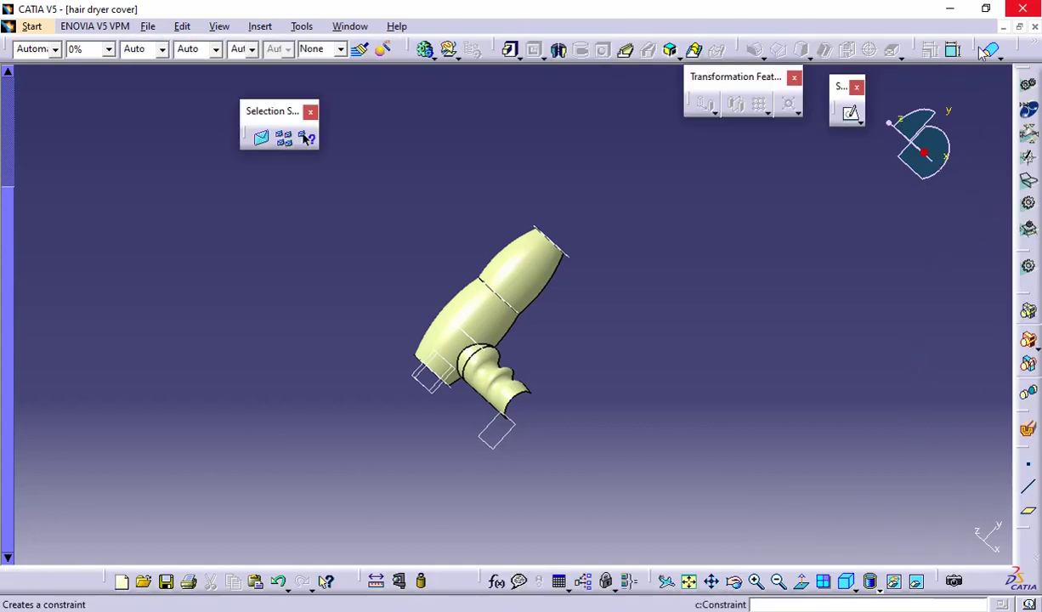
Try to convert the joined hair dryer surface into a solid with Close Surface
{"action": "middle_click_drag", "start_coordinate": [761, 221], "coordinate": [373, 332]}
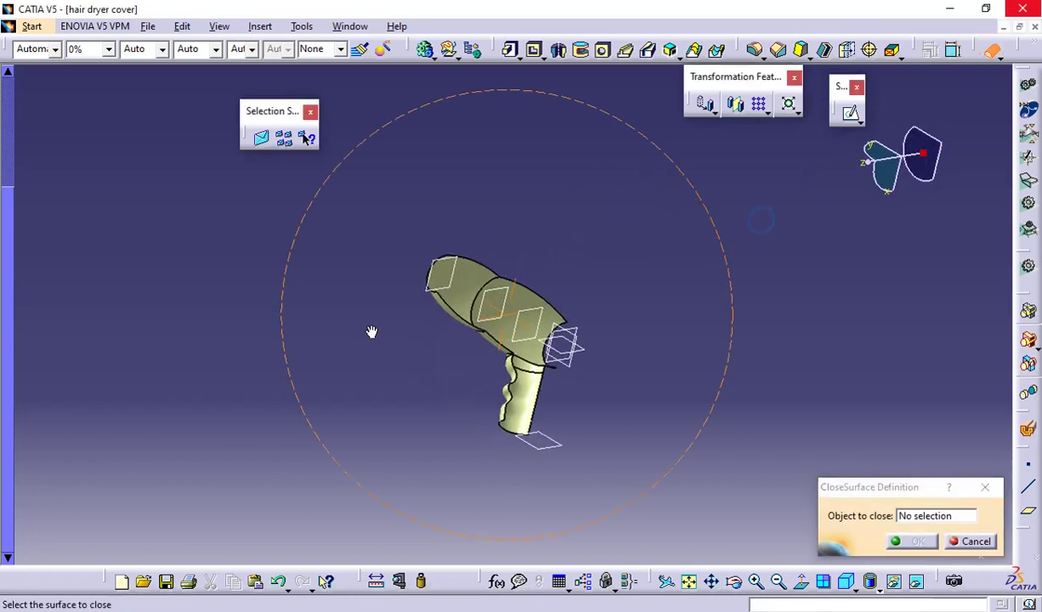
{"action": "left_click", "coordinate": [462, 304]}
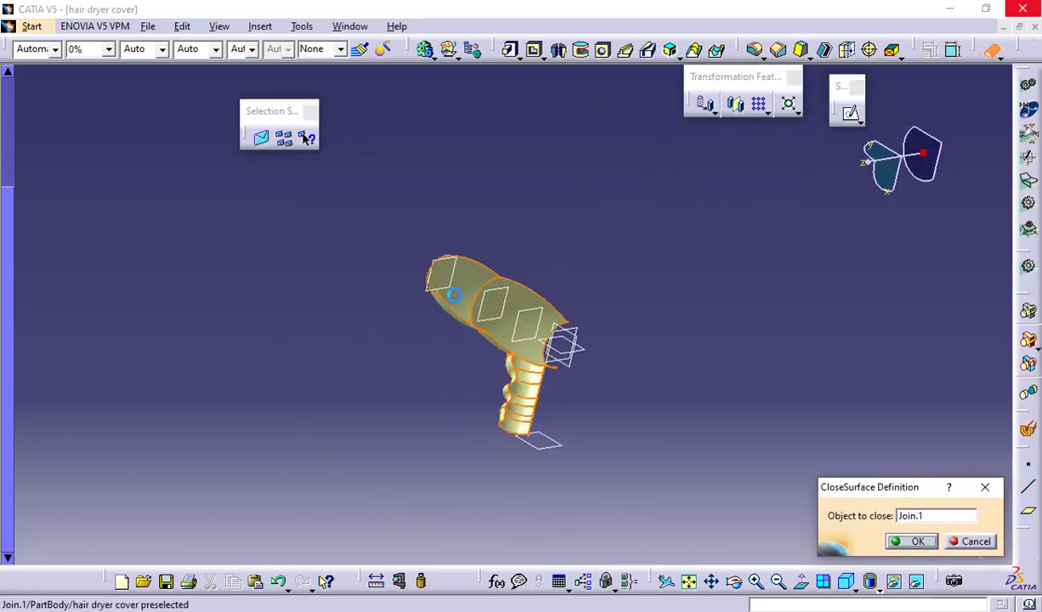
{"action": "left_click", "coordinate": [890, 541]}
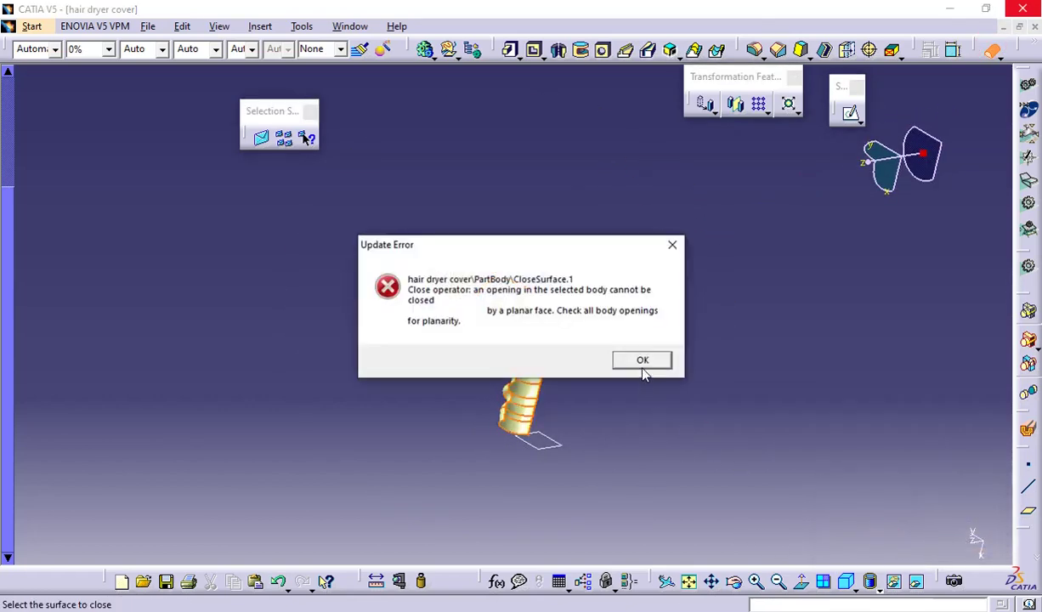
{"action": "left_click", "coordinate": [641, 363]}
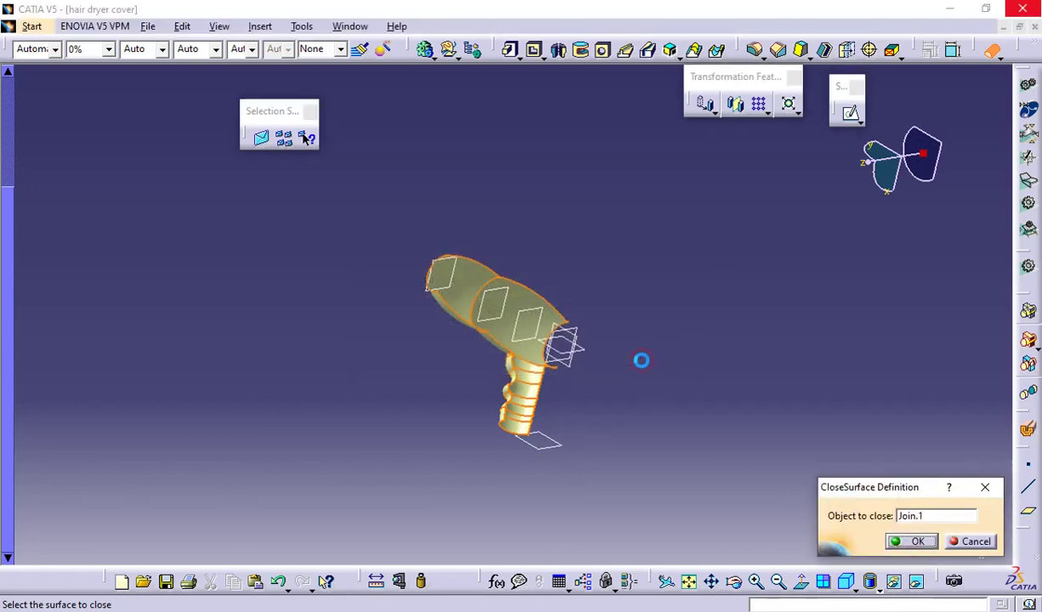
{"action": "left_click", "coordinate": [975, 542]}
Return to the surface design workbench and create a Point-Point line between the two corner vertices of the handle's open end
{"action": "middle_click_drag", "start_coordinate": [812, 404], "coordinate": [539, 266]}
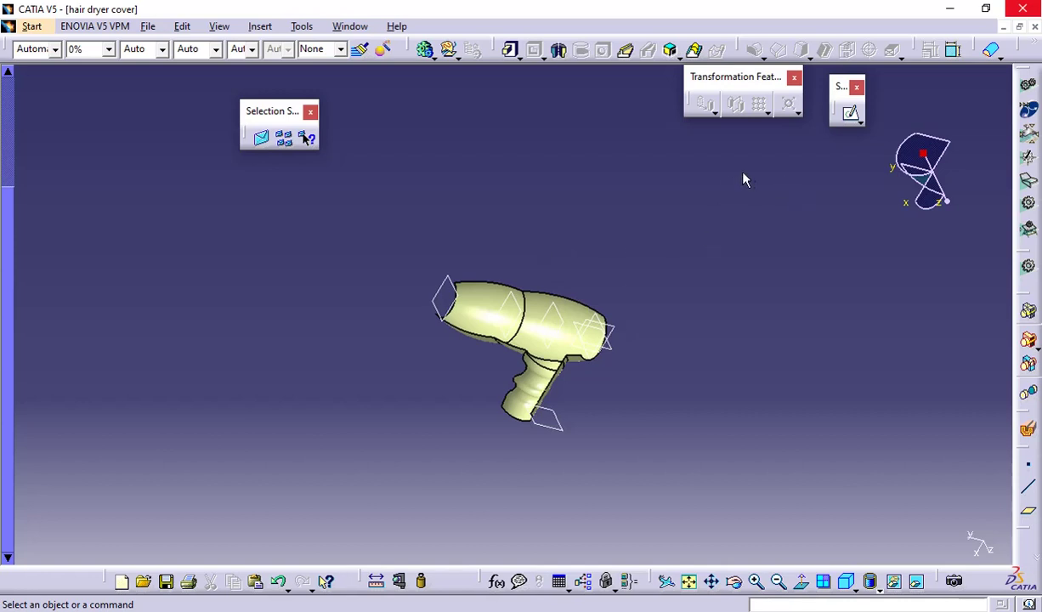
{"action": "middle_click_drag", "start_coordinate": [653, 319], "coordinate": [751, 193]}
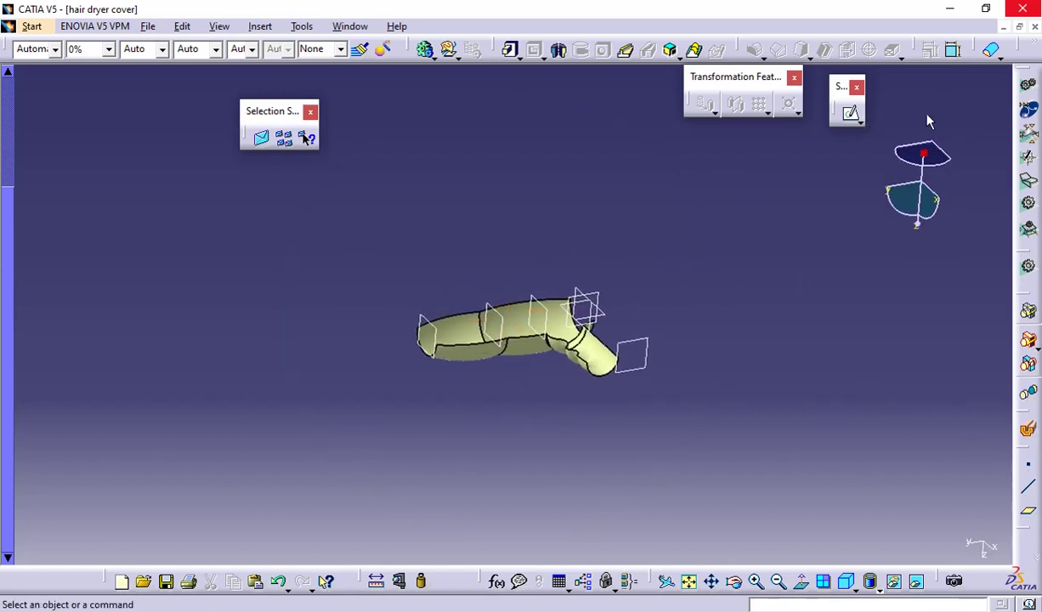
{"action": "left_click", "coordinate": [1029, 184]}
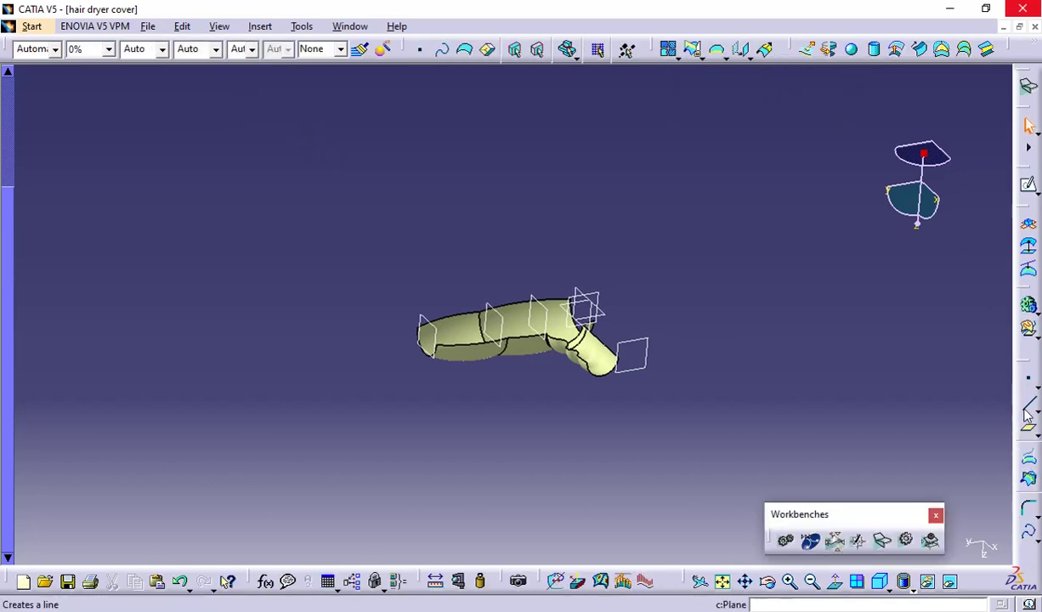
{"action": "left_click", "coordinate": [1028, 408]}
{"action": "middle_click_drag", "start_coordinate": [600, 470], "coordinate": [432, 218]}
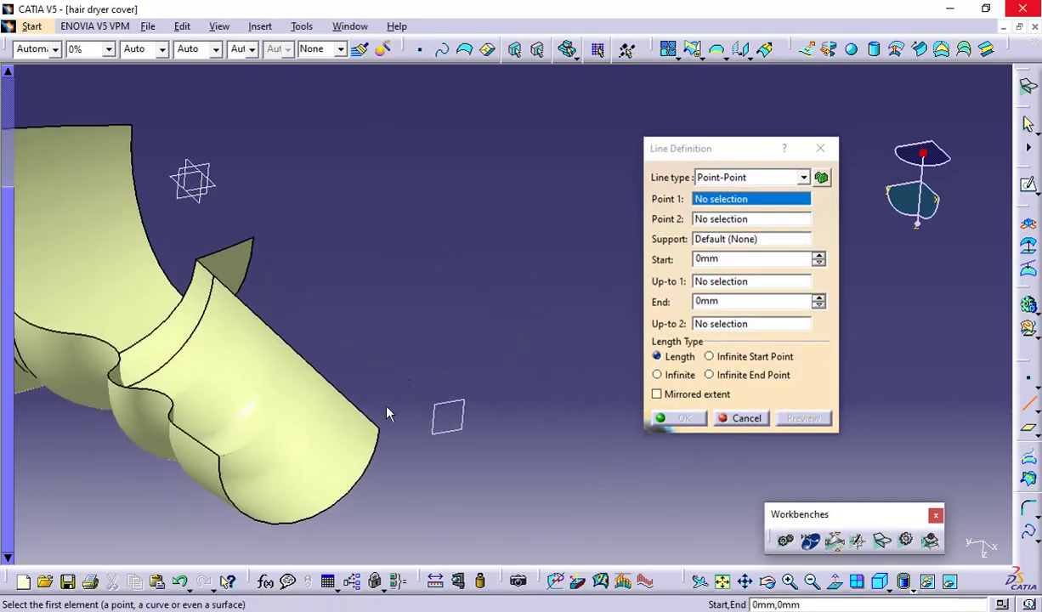
{"action": "left_click", "coordinate": [218, 457]}
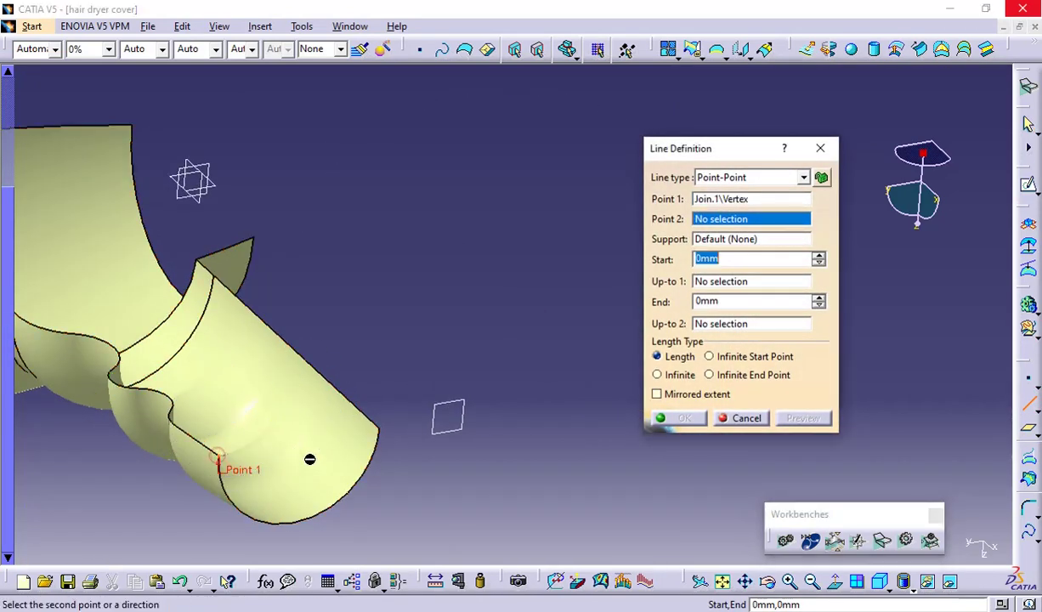
{"action": "left_click", "coordinate": [379, 426]}
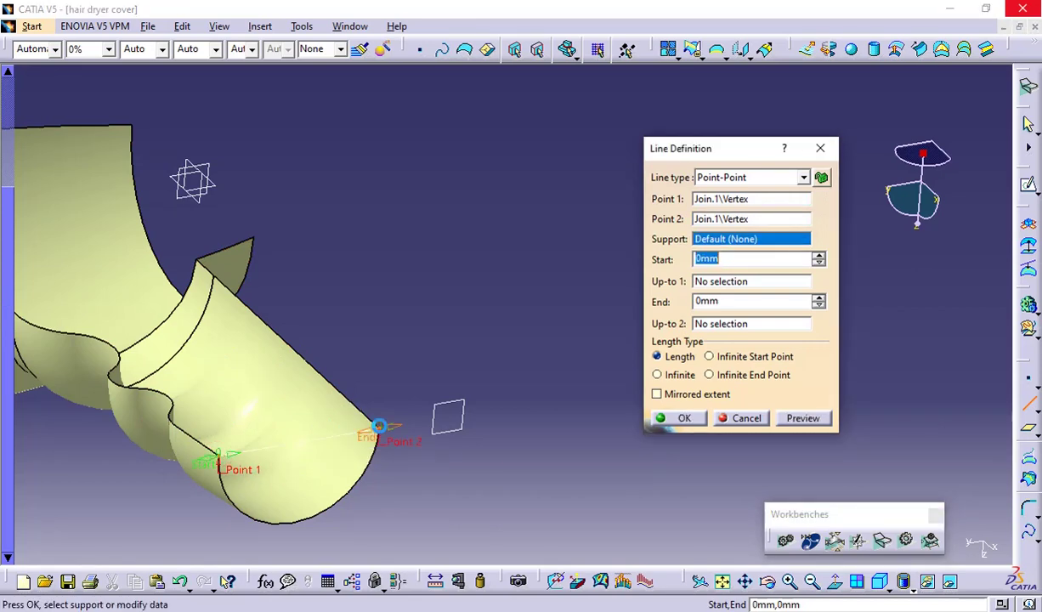
{"action": "left_click", "coordinate": [686, 425]}
Create a Point-Point line between the two corner vertices of the body's wide open end near the handle
{"action": "middle_click_drag", "start_coordinate": [379, 263], "coordinate": [279, 344]}
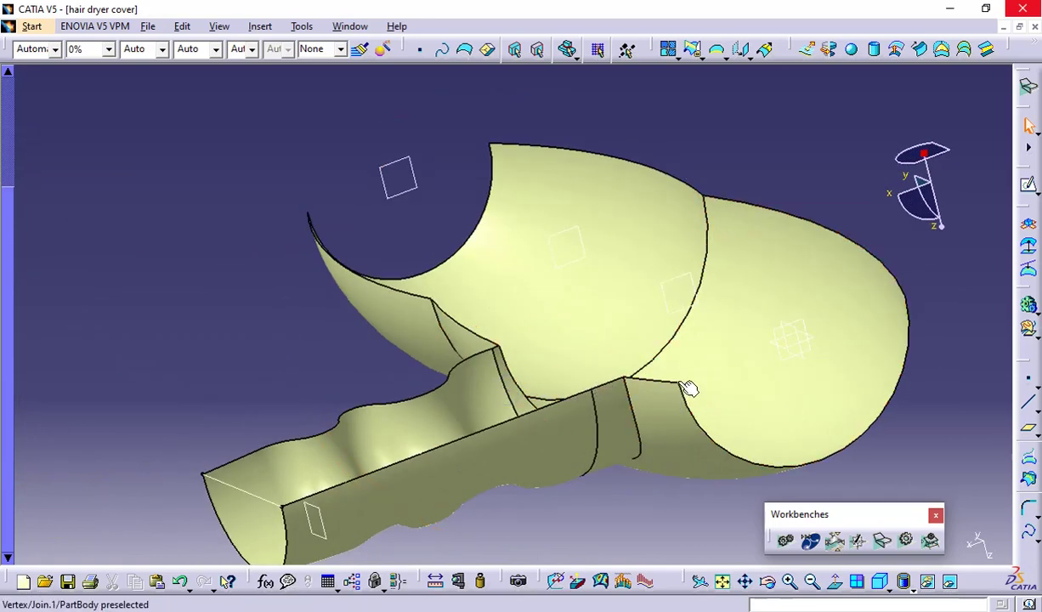
{"action": "left_click", "coordinate": [1029, 405]}
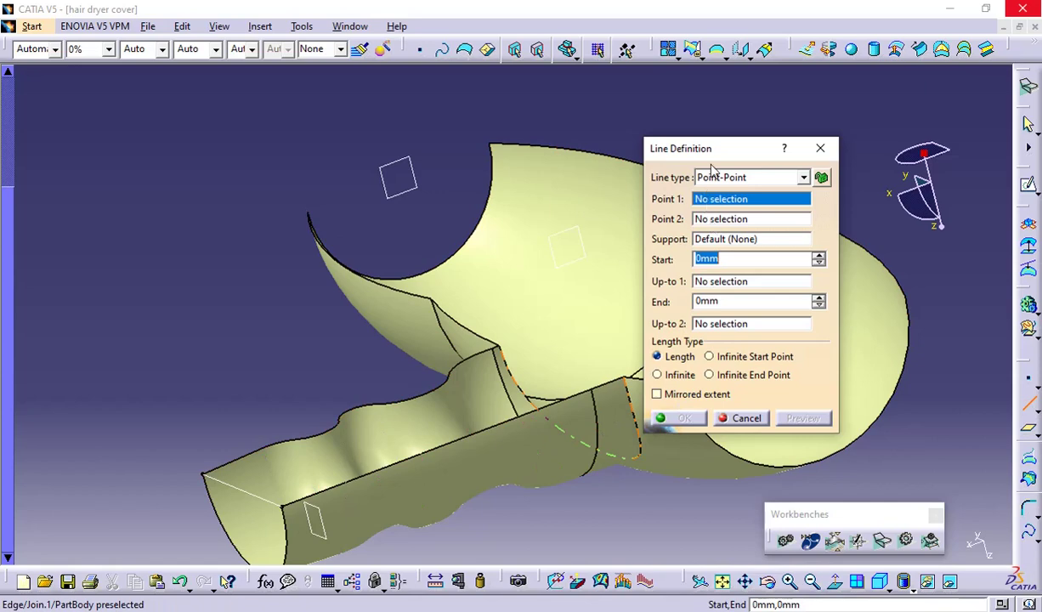
{"action": "left_click_drag", "start_coordinate": [711, 153], "coordinate": [868, 133]}
{"action": "middle_click_drag", "start_coordinate": [692, 353], "coordinate": [383, 342]}
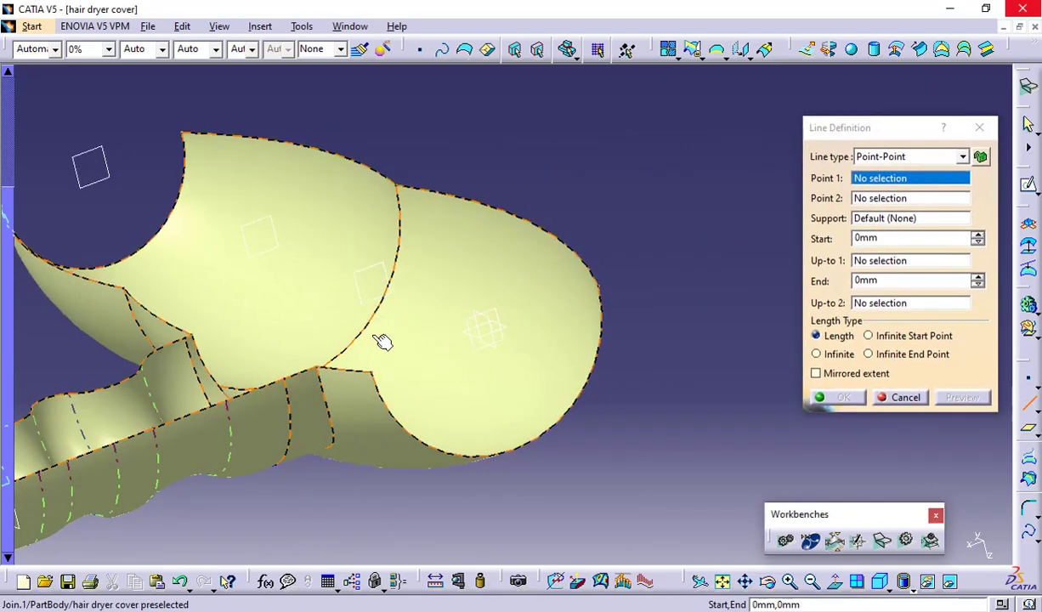
{"action": "left_click", "coordinate": [379, 367]}
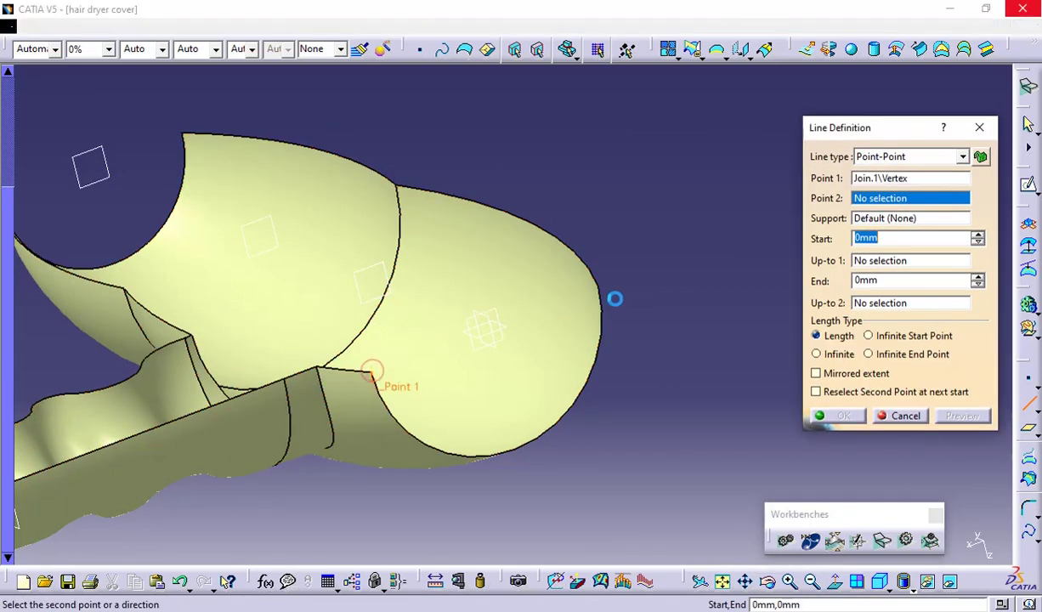
{"action": "middle_click_drag", "start_coordinate": [614, 298], "coordinate": [516, 366]}
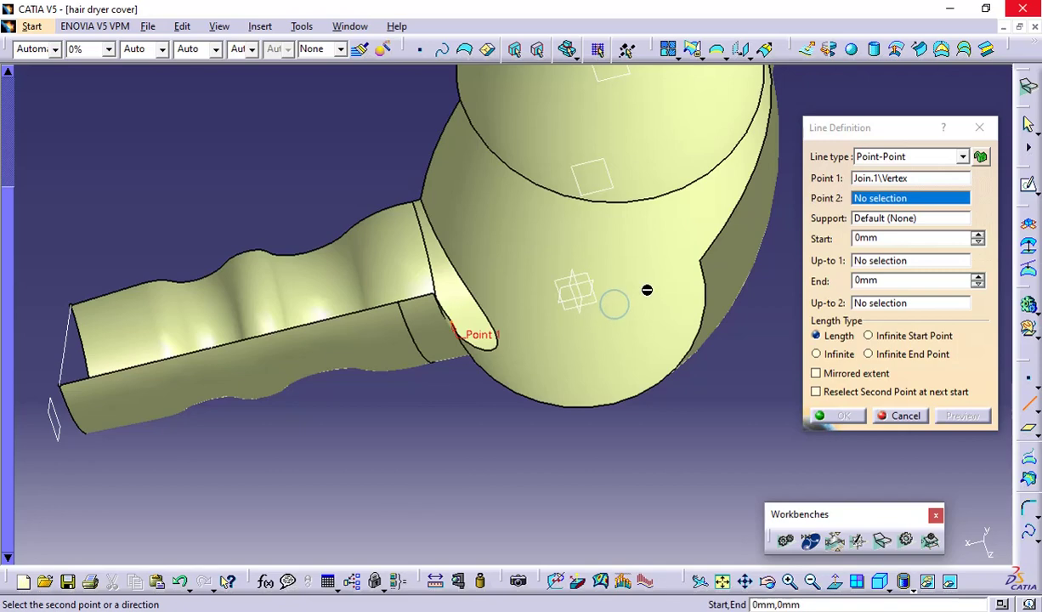
{"action": "left_click", "coordinate": [710, 266]}
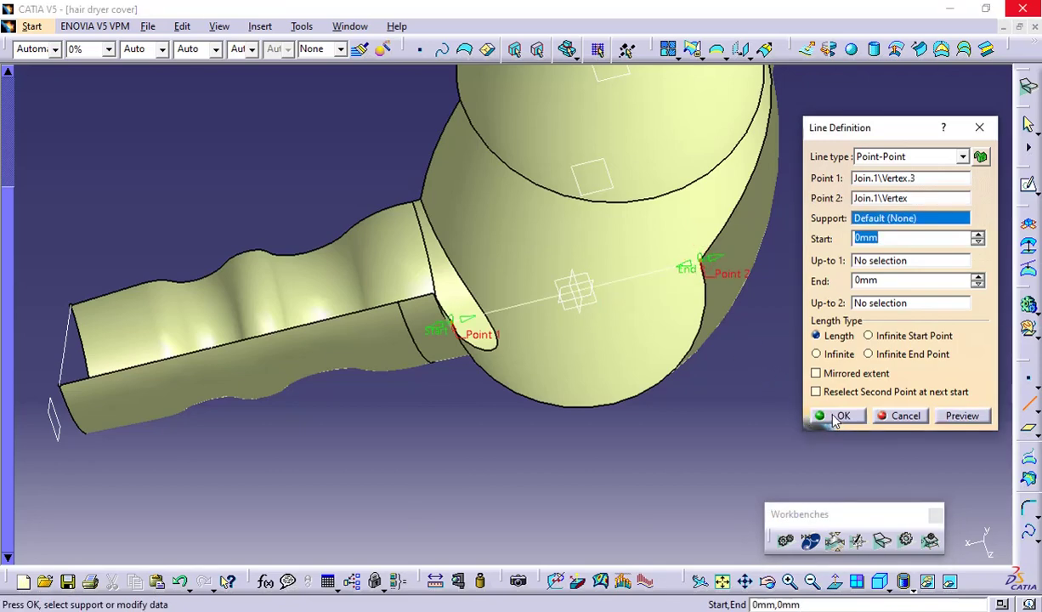
{"action": "left_click", "coordinate": [835, 416]}
Create a Point-Point line between the two corner vertices of the body's narrow nozzle end
{"action": "middle_click_drag", "start_coordinate": [630, 425], "coordinate": [448, 251]}
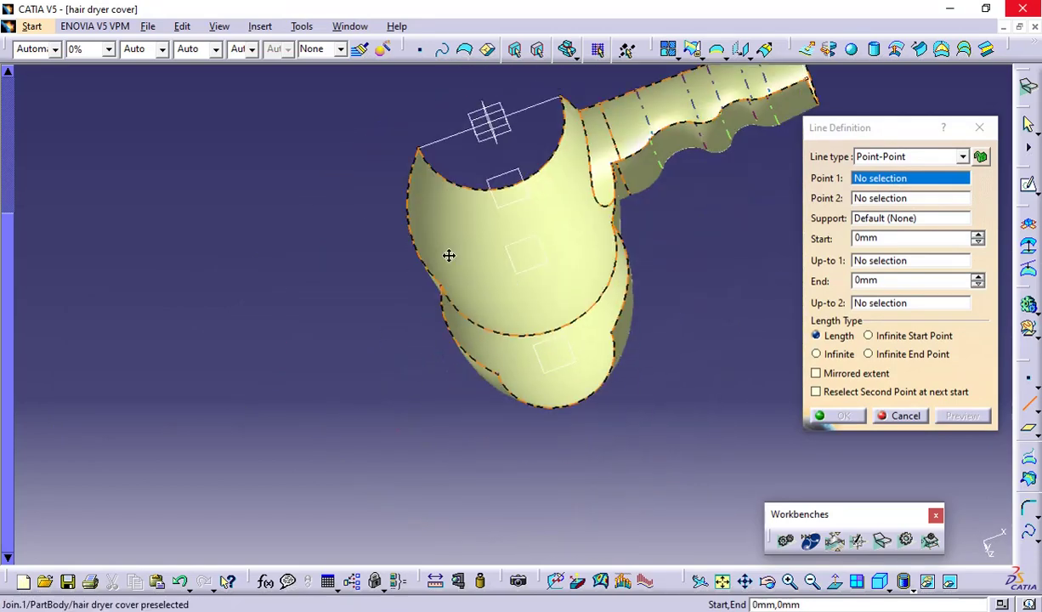
{"action": "left_click", "coordinate": [510, 375]}
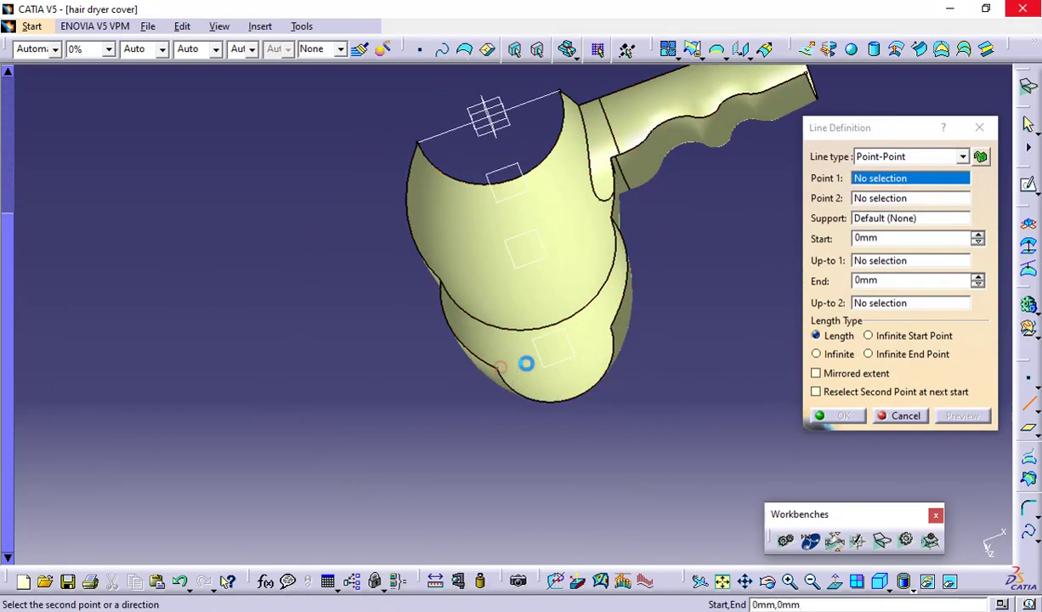
{"action": "left_click", "coordinate": [609, 327]}
{"action": "left_click", "coordinate": [829, 416]}
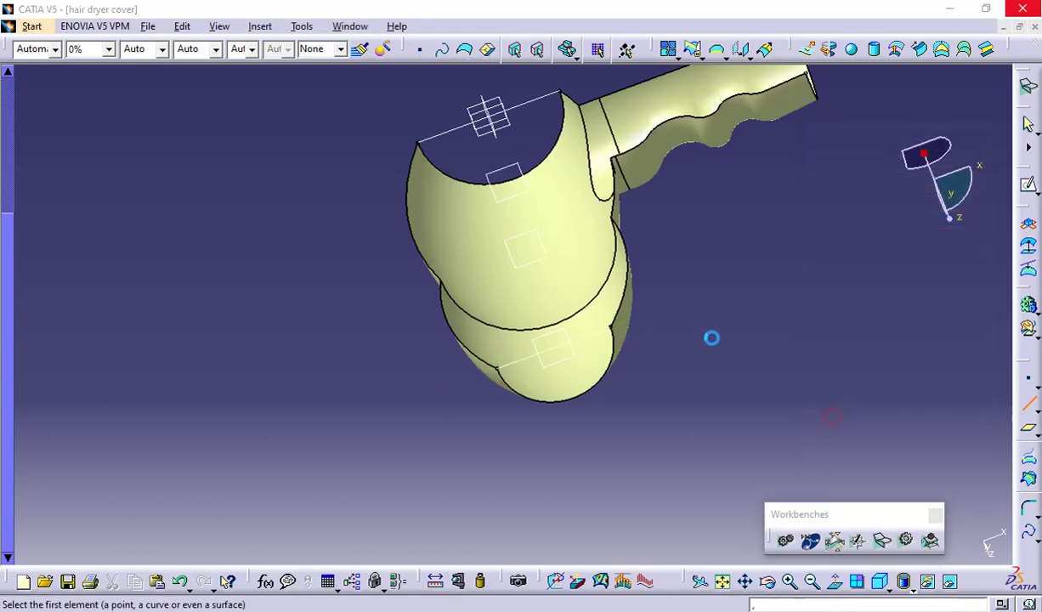
{"action": "left_click", "coordinate": [916, 416]}
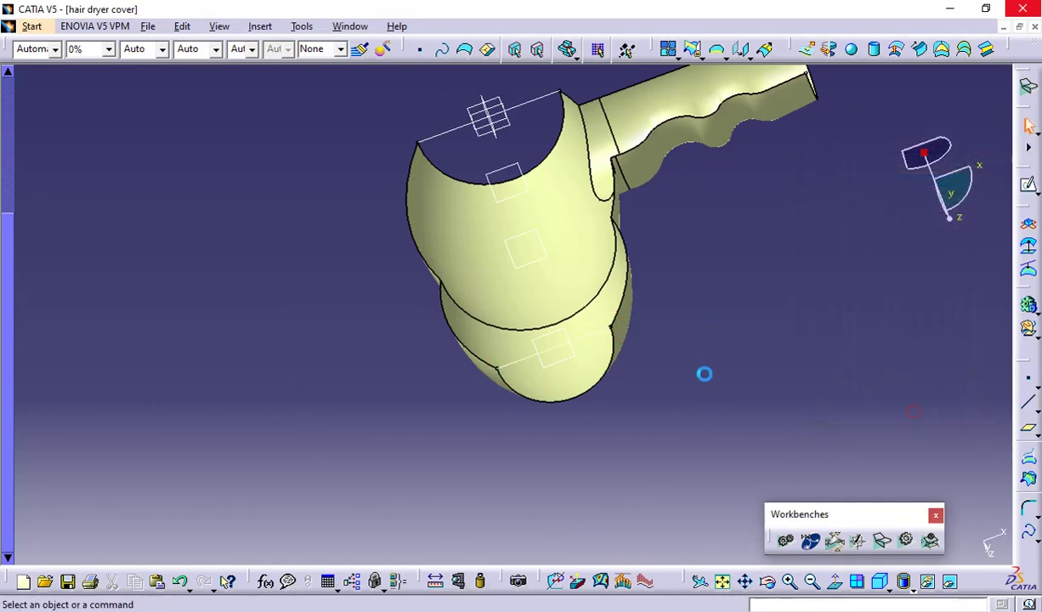
Fill the handle's open end using its curved edge and the line across it as the boundary
{"action": "middle_click_drag", "start_coordinate": [705, 437], "coordinate": [667, 417]}
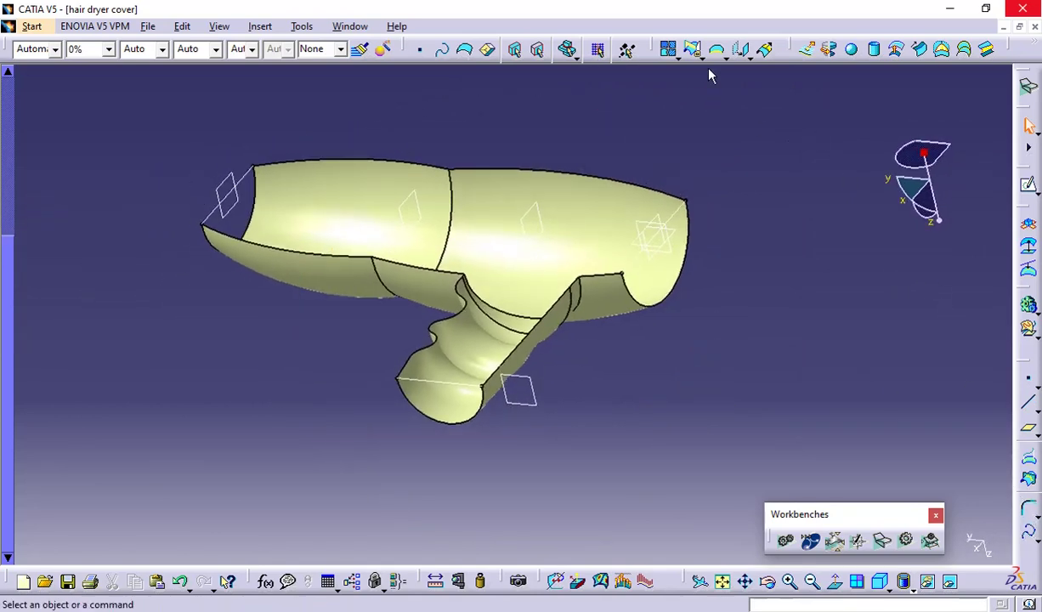
{"action": "left_click", "coordinate": [944, 50]}
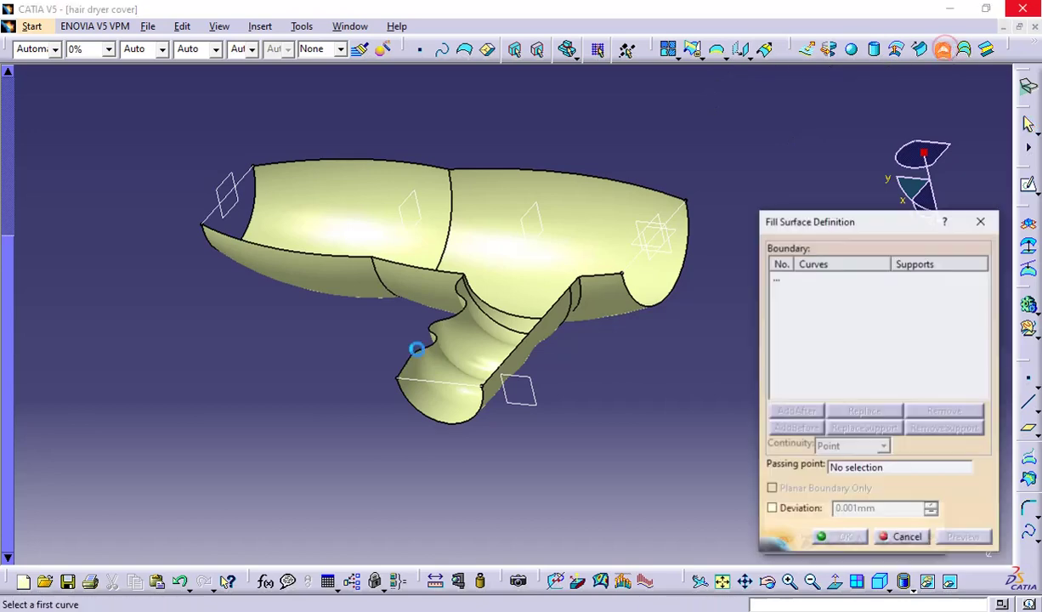
{"action": "left_click", "coordinate": [398, 385]}
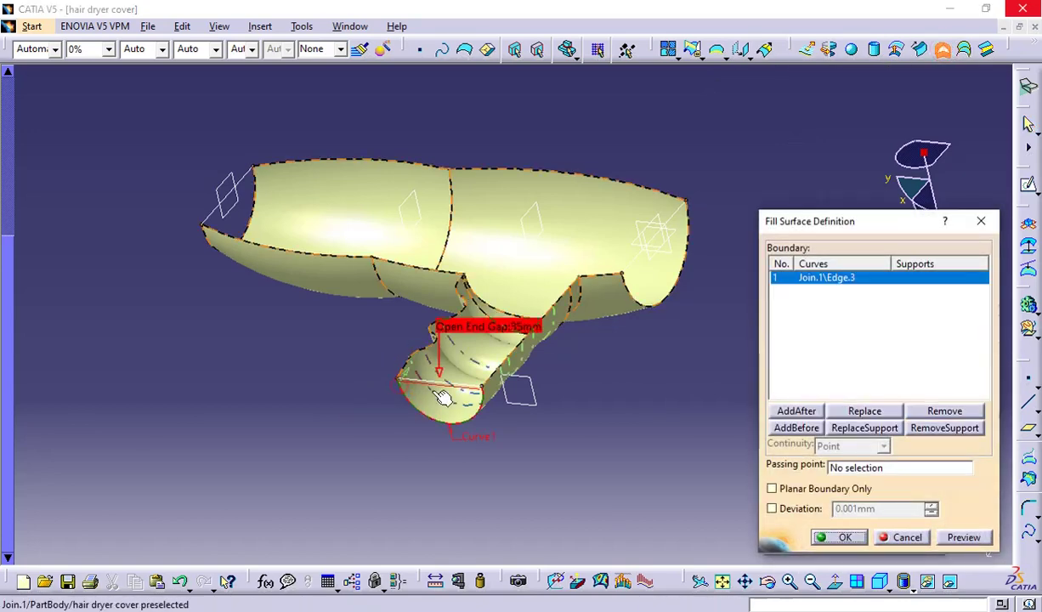
{"action": "left_click", "coordinate": [459, 383]}
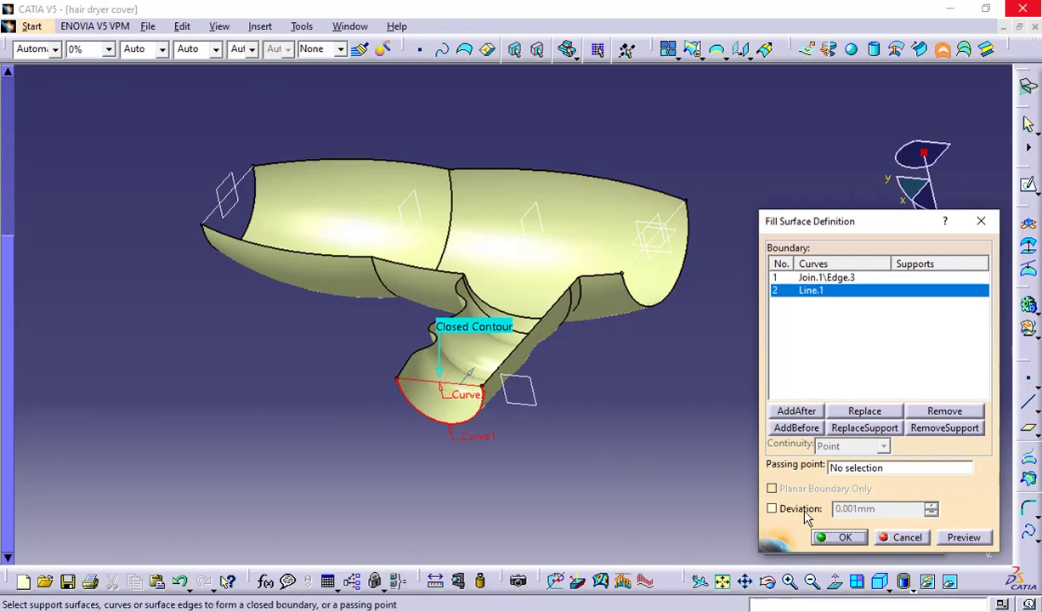
{"action": "left_click", "coordinate": [844, 537]}
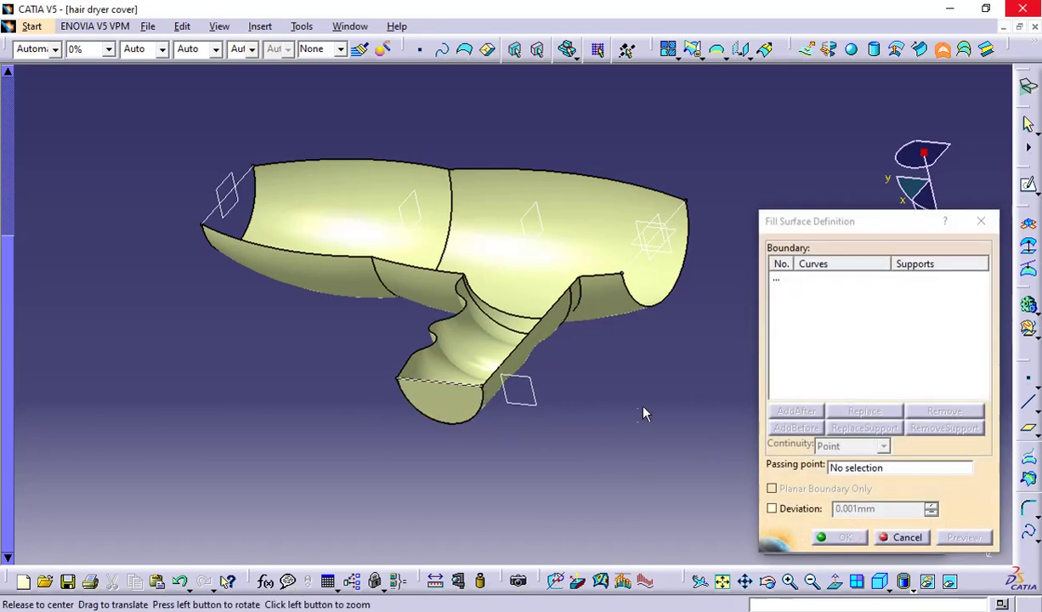
Fill the body's wide open end near the handle using its curved edge and the line across it
{"action": "middle_click_drag", "start_coordinate": [615, 388], "coordinate": [391, 430]}
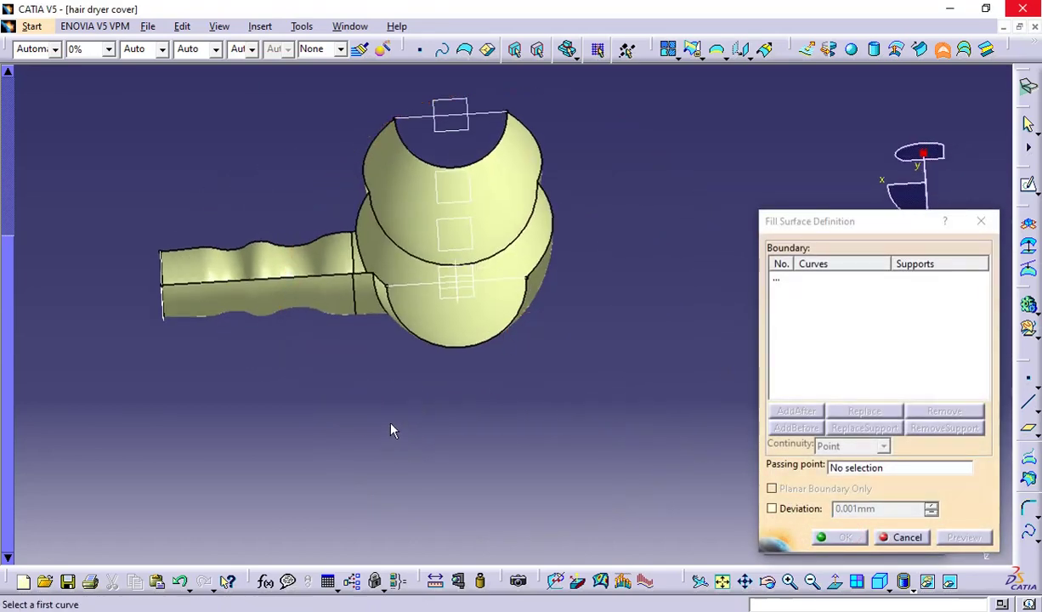
{"action": "left_click", "coordinate": [400, 308]}
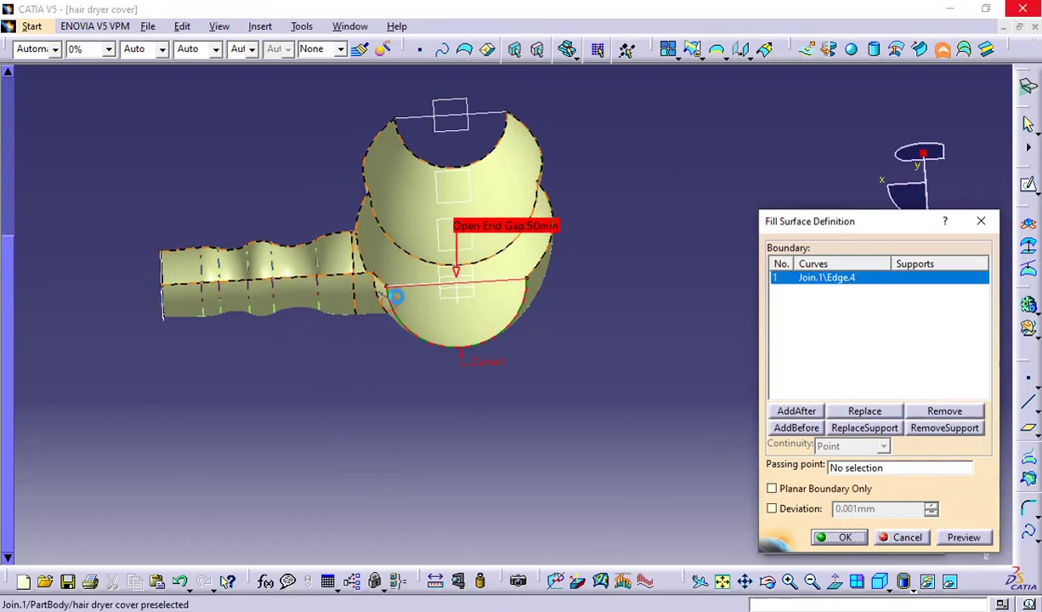
{"action": "left_click", "coordinate": [403, 284]}
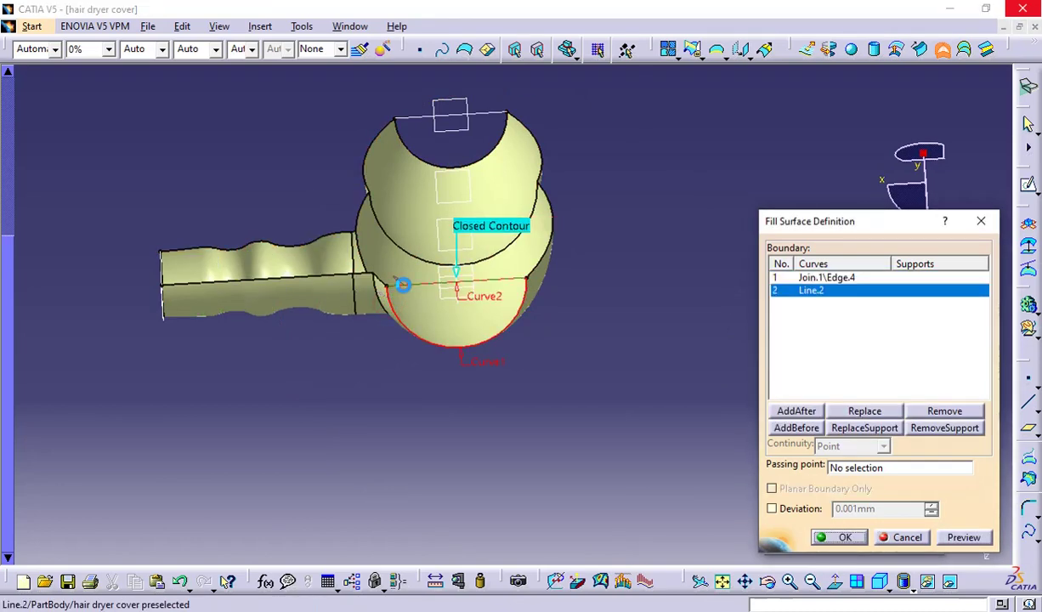
{"action": "left_click", "coordinate": [845, 537]}
Fill the narrow nozzle end using its curved edge and closing line, and end the Fill command
{"action": "middle_click_drag", "start_coordinate": [688, 454], "coordinate": [292, 397]}
{"action": "left_click", "coordinate": [585, 380]}
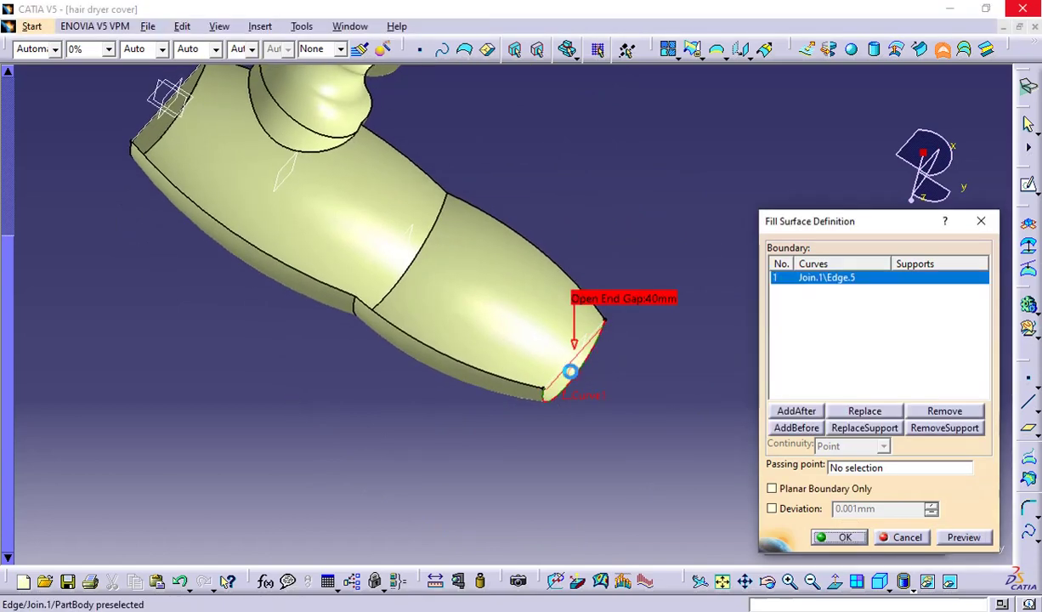
{"action": "left_click", "coordinate": [563, 378]}
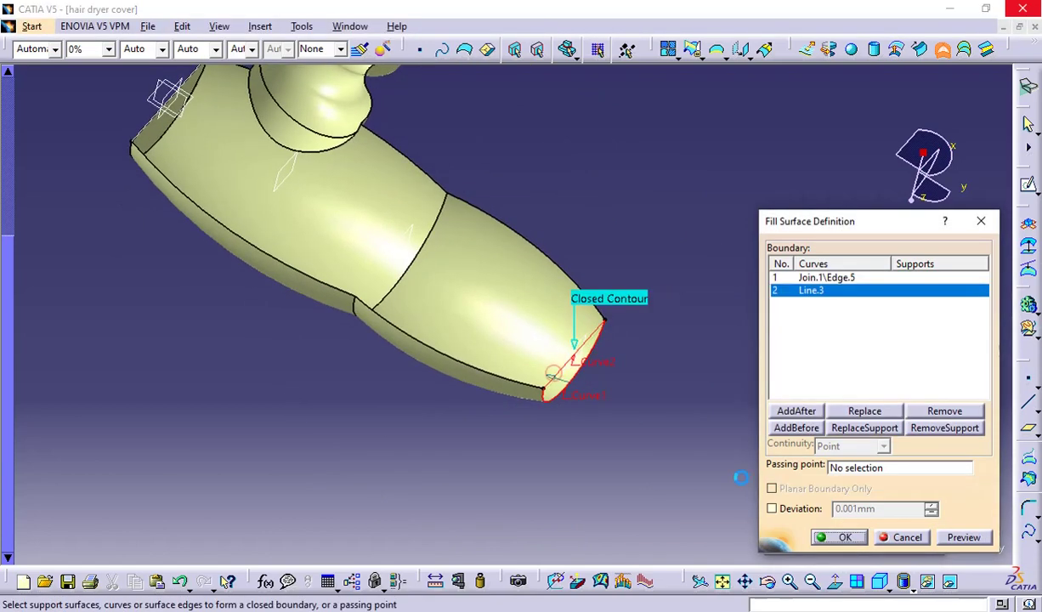
{"action": "left_click", "coordinate": [837, 537]}
{"action": "middle_click_drag", "start_coordinate": [658, 460], "coordinate": [562, 417]}
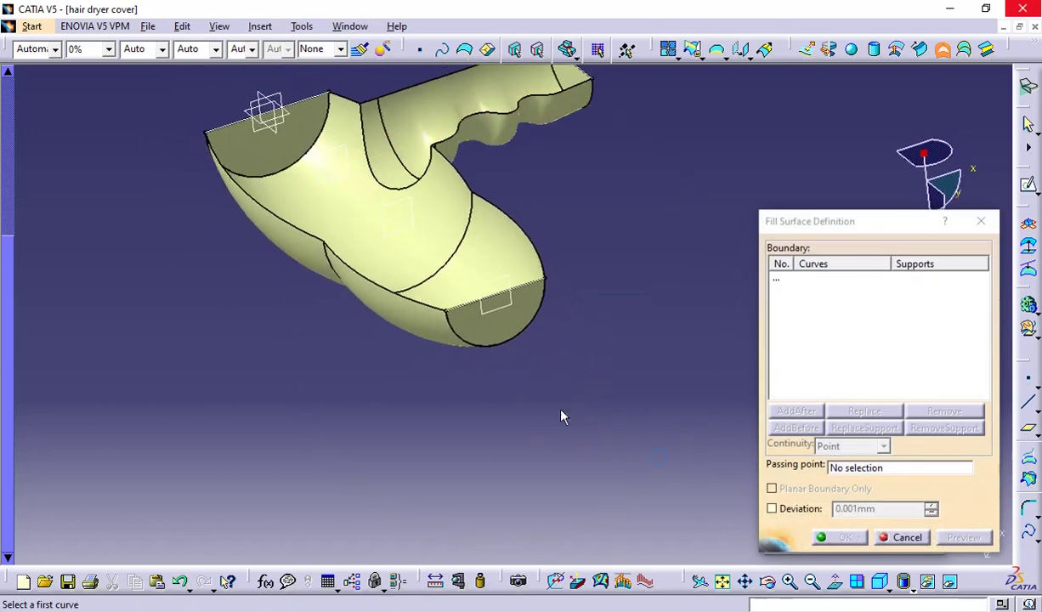
{"action": "left_click", "coordinate": [910, 537]}
Try to convert the joined handle and body surface (Join.1) into a solid with Close Surface in Part Design
{"action": "middle_click_drag", "start_coordinate": [812, 428], "coordinate": [563, 477]}
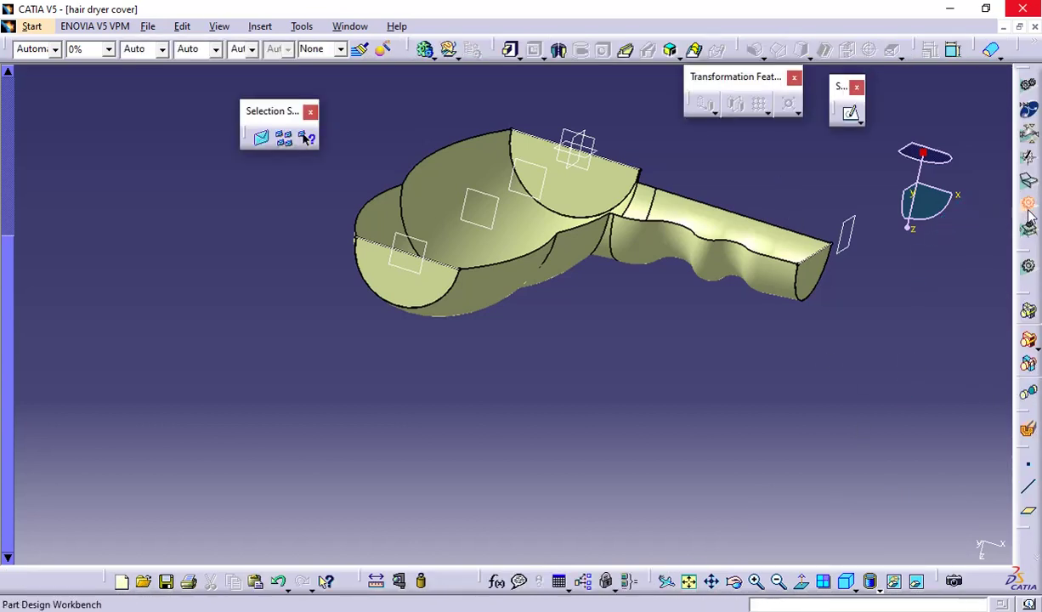
{"action": "left_click", "coordinate": [991, 49]}
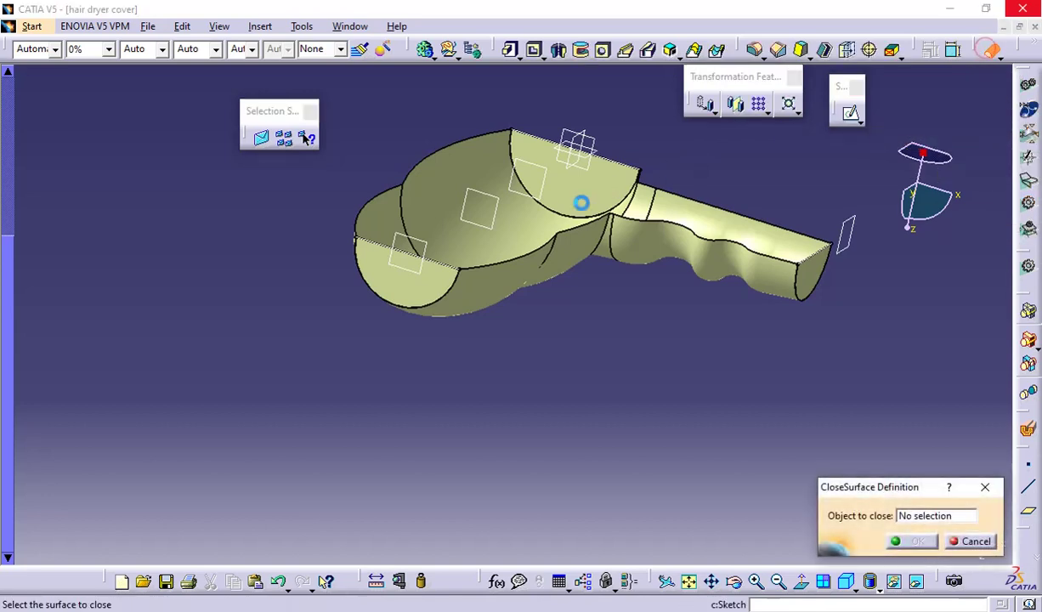
{"action": "left_click", "coordinate": [520, 237]}
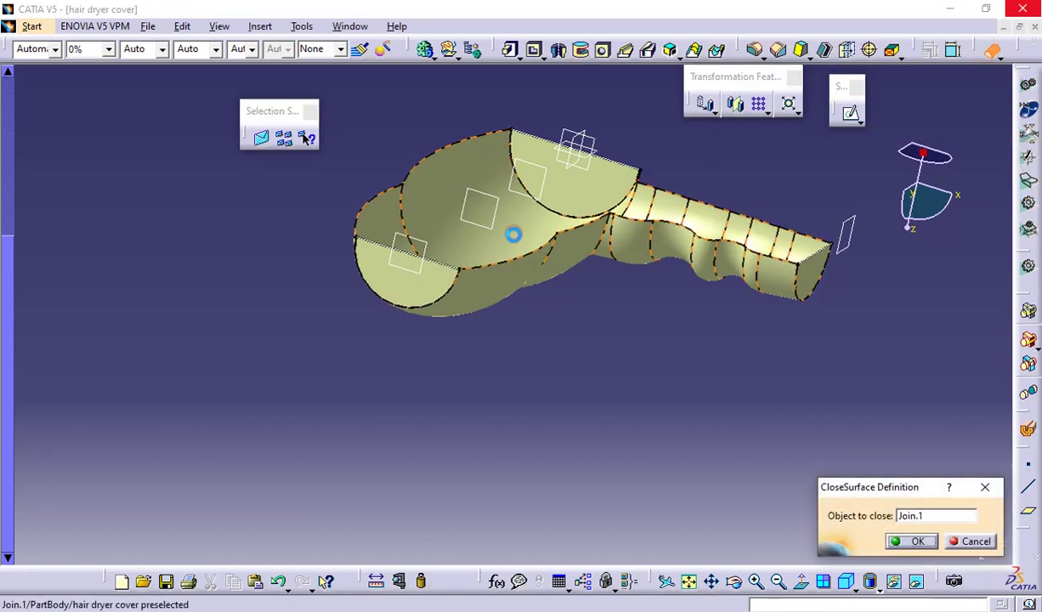
{"action": "left_click", "coordinate": [909, 541]}
{"action": "left_click", "coordinate": [648, 366]}
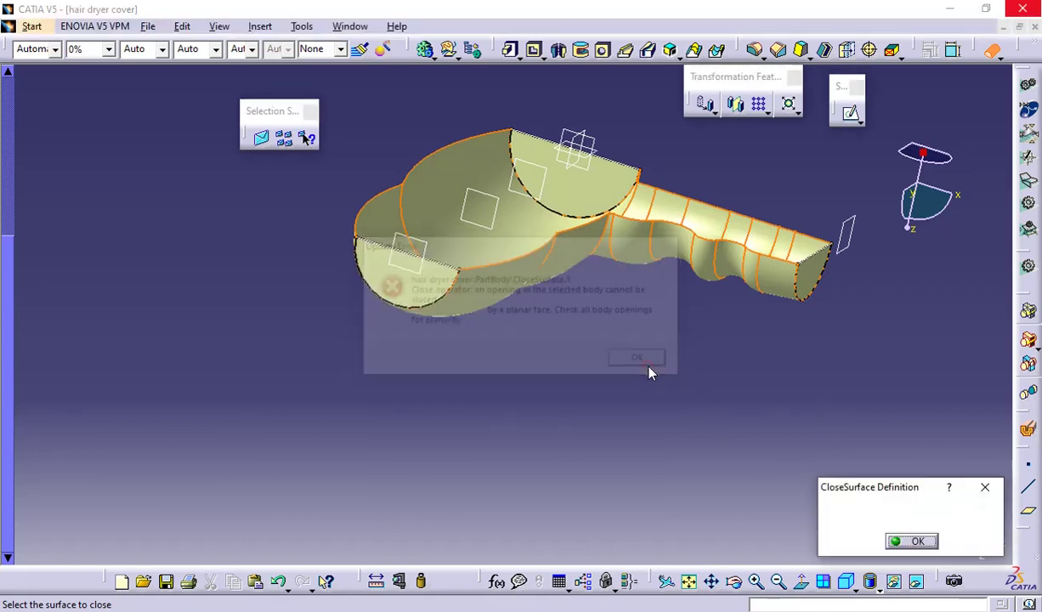
{"action": "left_click", "coordinate": [972, 541]}
Try to join all the model's elements in Wireframe and Surface Design, with Check connexity turned off
{"action": "middle_click_drag", "start_coordinate": [672, 416], "coordinate": [599, 499]}
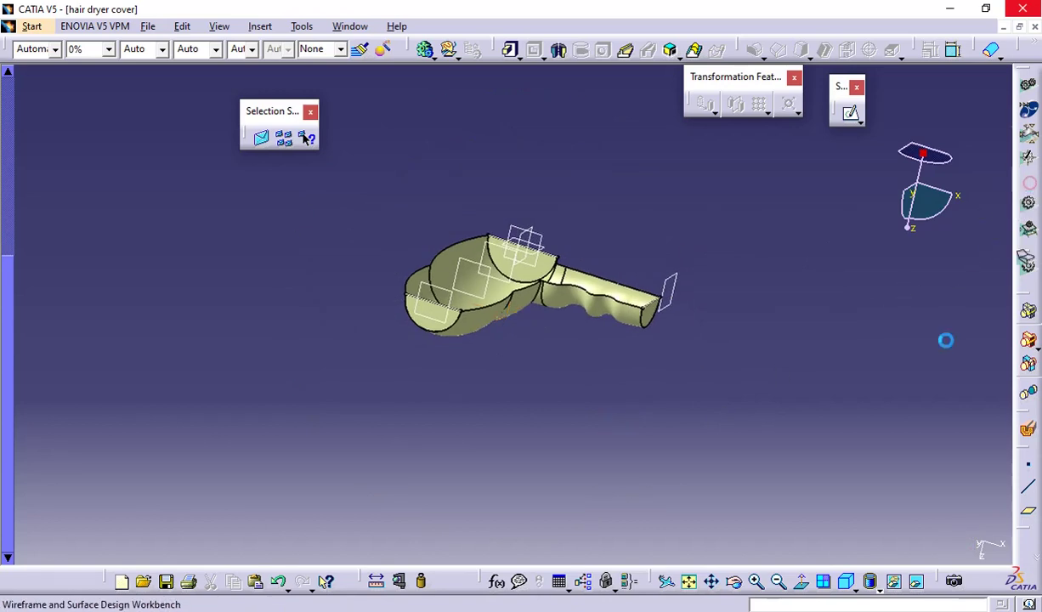
{"action": "left_click_drag", "start_coordinate": [760, 426], "coordinate": [289, 170]}
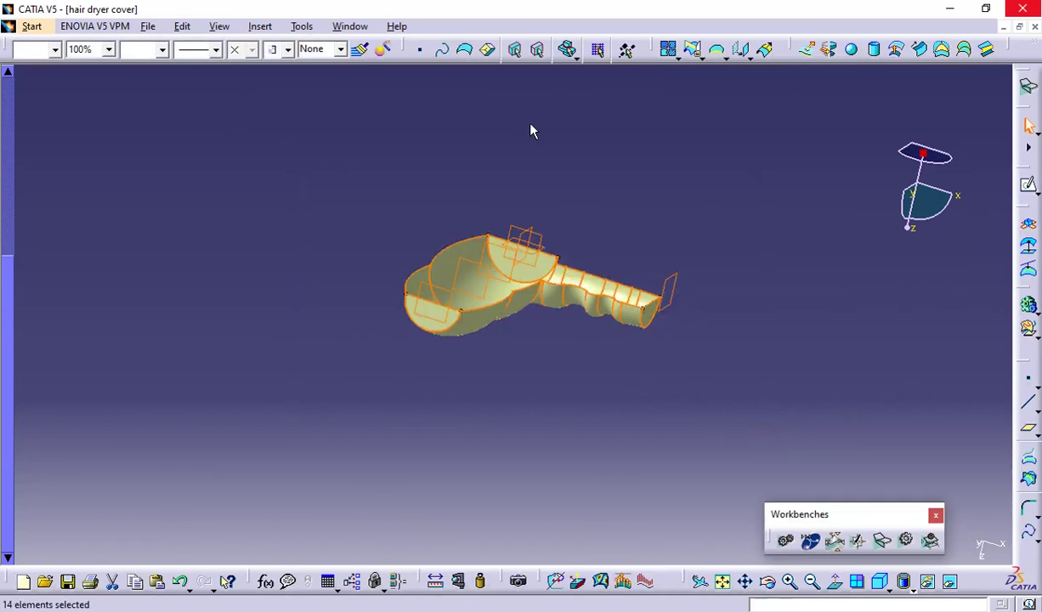
{"action": "left_click", "coordinate": [668, 49]}
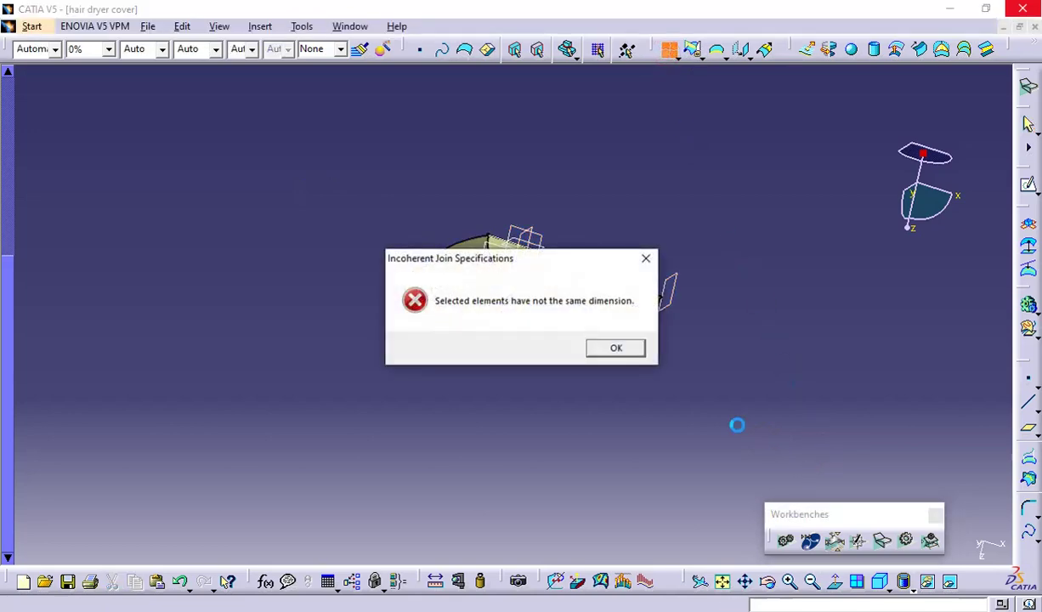
{"action": "left_click", "coordinate": [626, 356]}
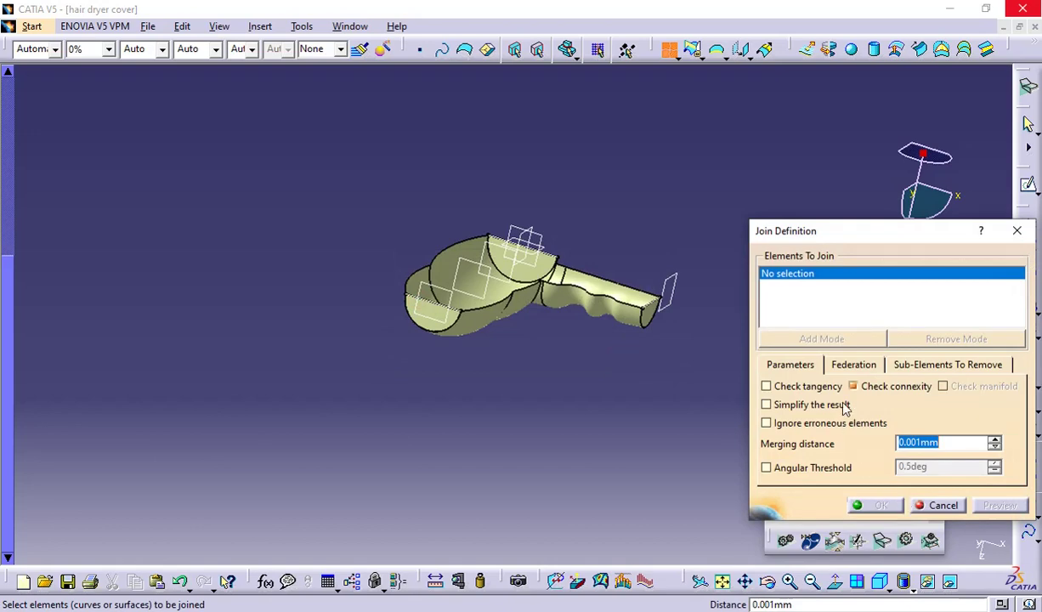
{"action": "left_click", "coordinate": [853, 386]}
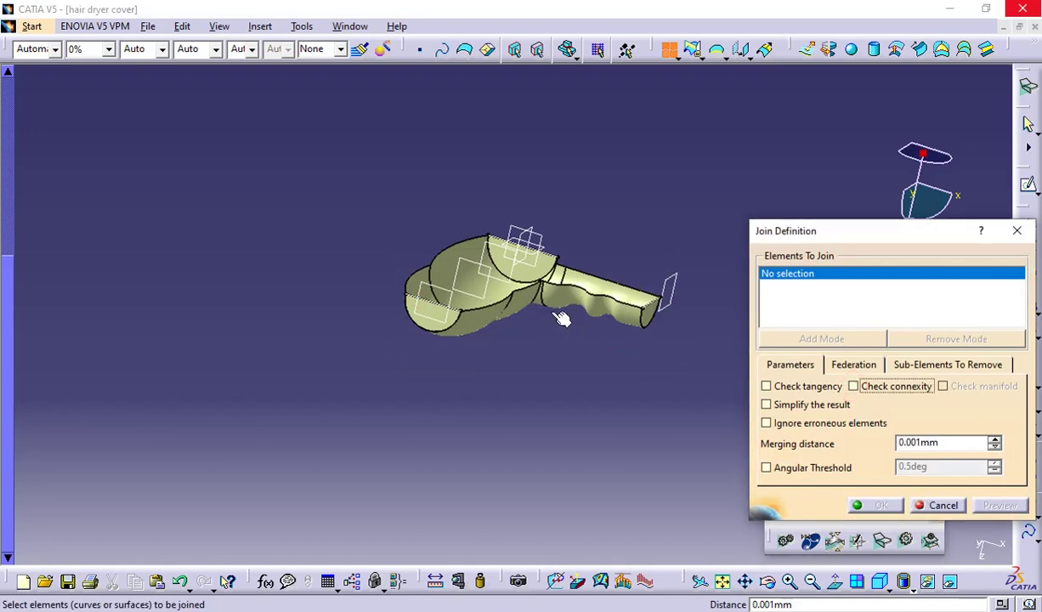
{"action": "left_click", "coordinate": [485, 316]}
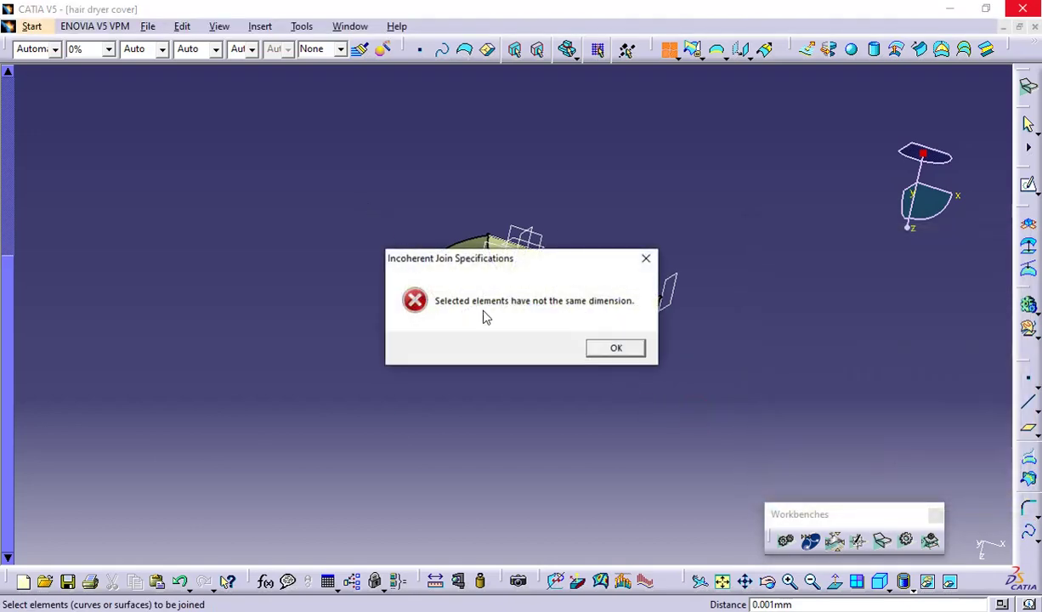
{"action": "left_click", "coordinate": [614, 351]}
{"action": "left_click", "coordinate": [935, 506]}
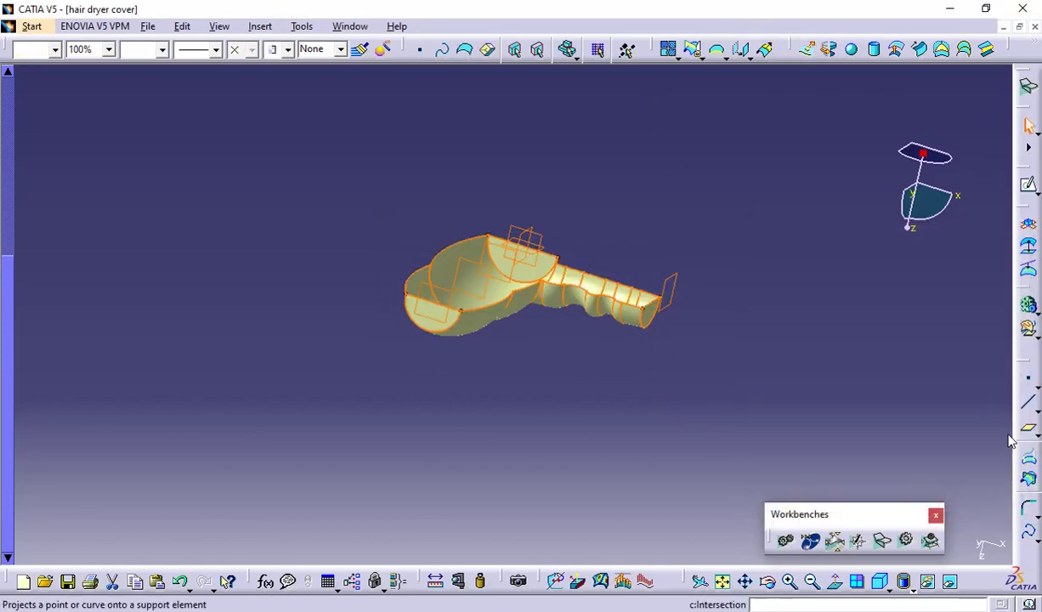
{"action": "left_click", "coordinate": [742, 299]}
Begin a Fill boundary for the open flat side with the handle's wavy grip edge and the body's two adjoining rim edges
{"action": "middle_click_drag", "start_coordinate": [753, 267], "coordinate": [630, 336]}
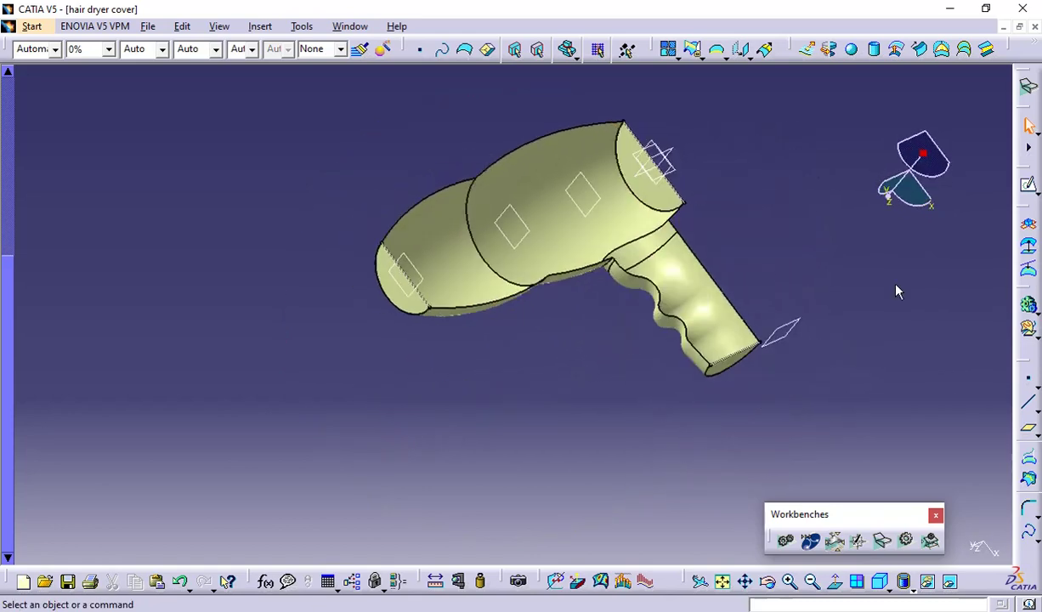
{"action": "left_click", "coordinate": [942, 49]}
{"action": "left_click", "coordinate": [710, 362]}
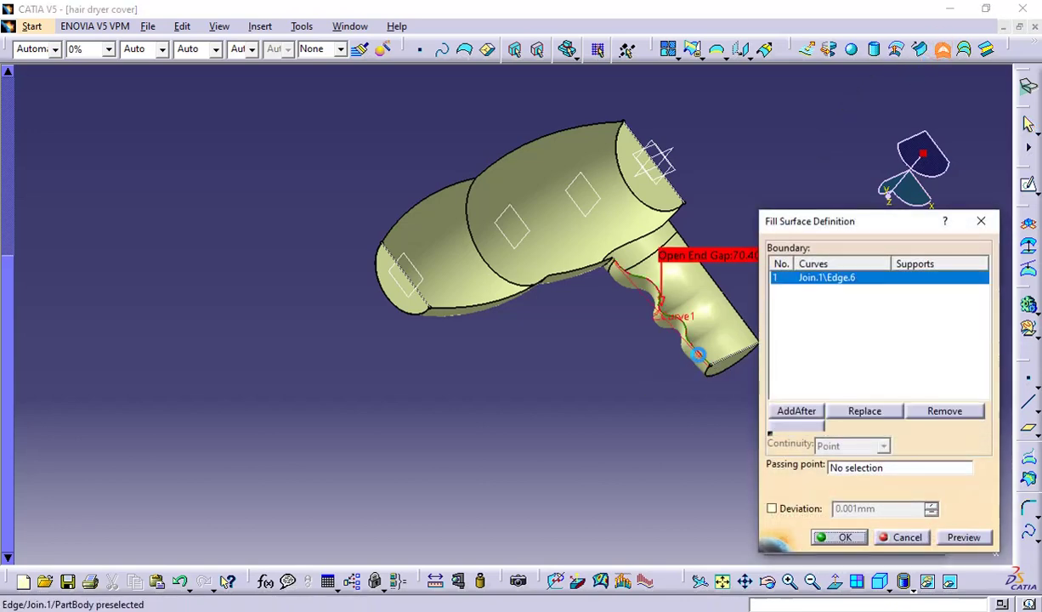
{"action": "mouse_move", "coordinate": [586, 331]}
{"action": "middle_mouse_down"}
{"action": "mouse_move", "coordinate": [548, 332]}
{"action": "mouse_move", "coordinate": [586, 224]}
{"action": "mouse_move", "coordinate": [370, 386]}
{"action": "mouse_move", "coordinate": [401, 299]}
{"action": "middle_mouse_up"}
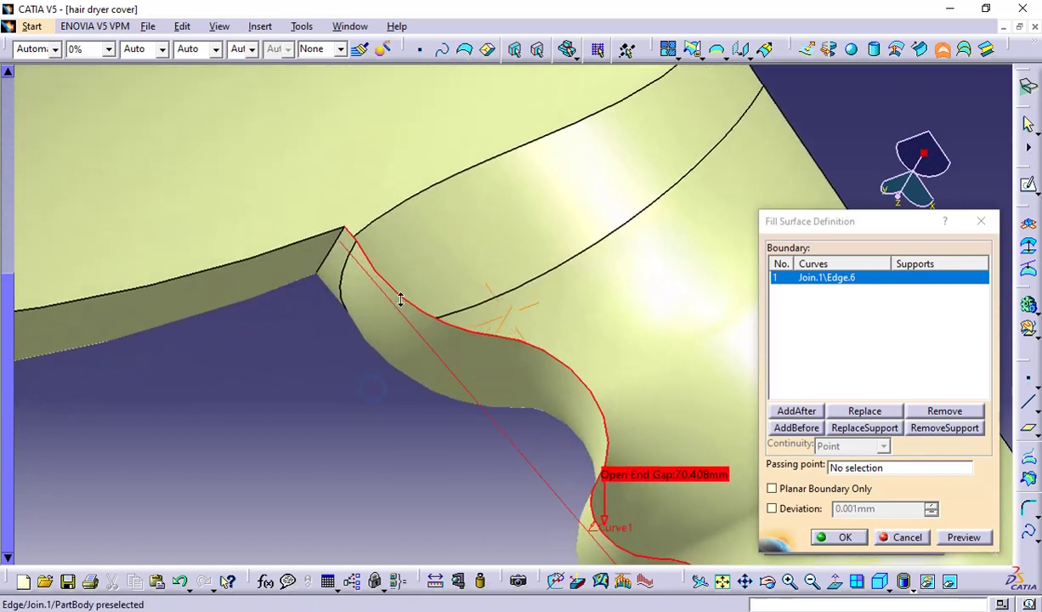
{"action": "left_click", "coordinate": [328, 228]}
{"action": "middle_click_drag", "start_coordinate": [479, 215], "coordinate": [425, 362]}
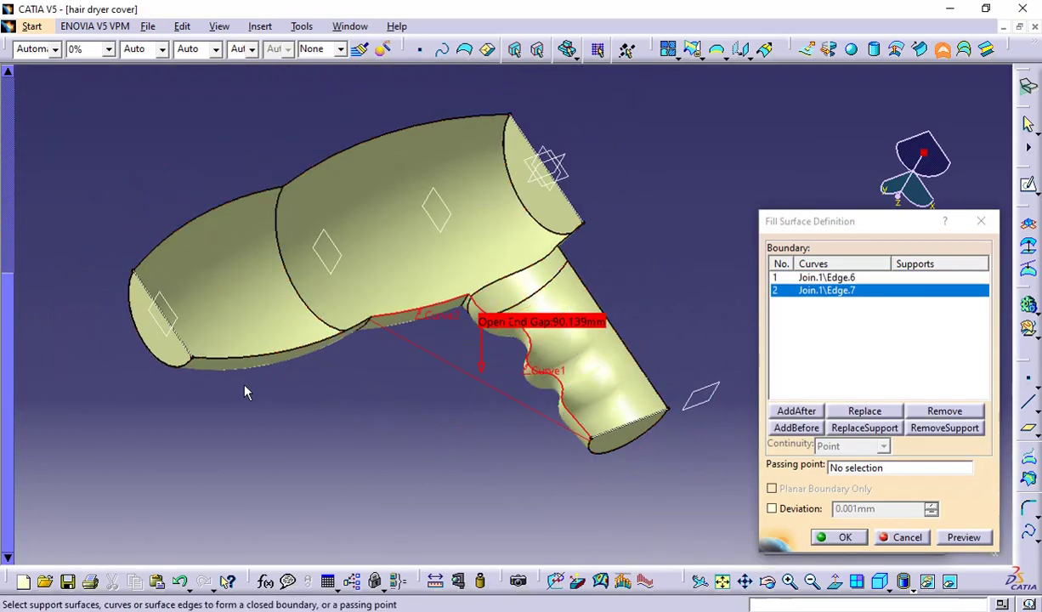
{"action": "left_click", "coordinate": [285, 352]}
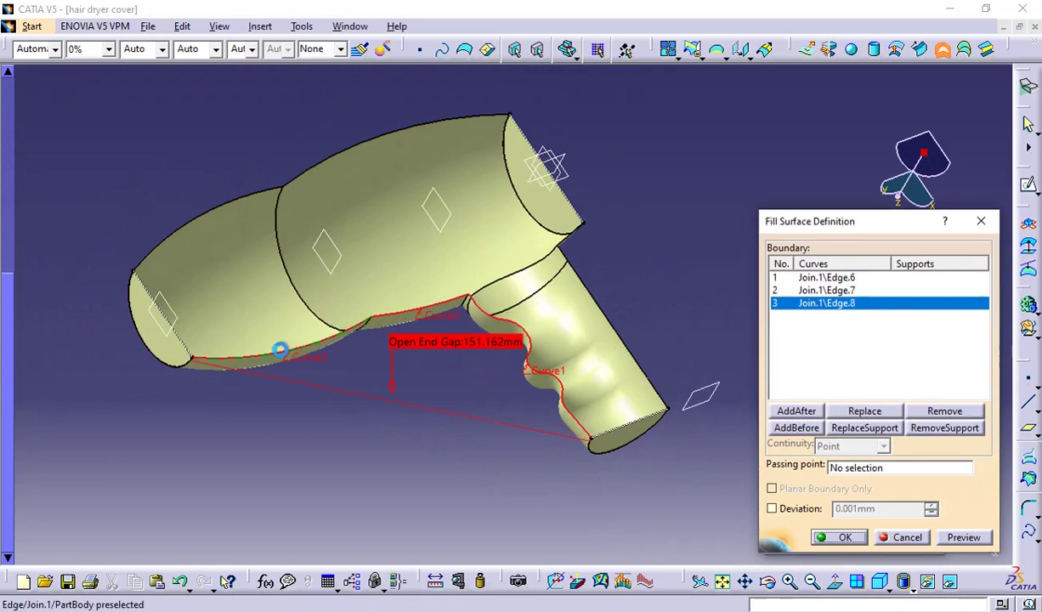
Extend the Fill boundary with the nozzle line, the body's two long far-side rim edges, the wide-end line and the short edge beside the handle
{"action": "left_click", "coordinate": [195, 355]}
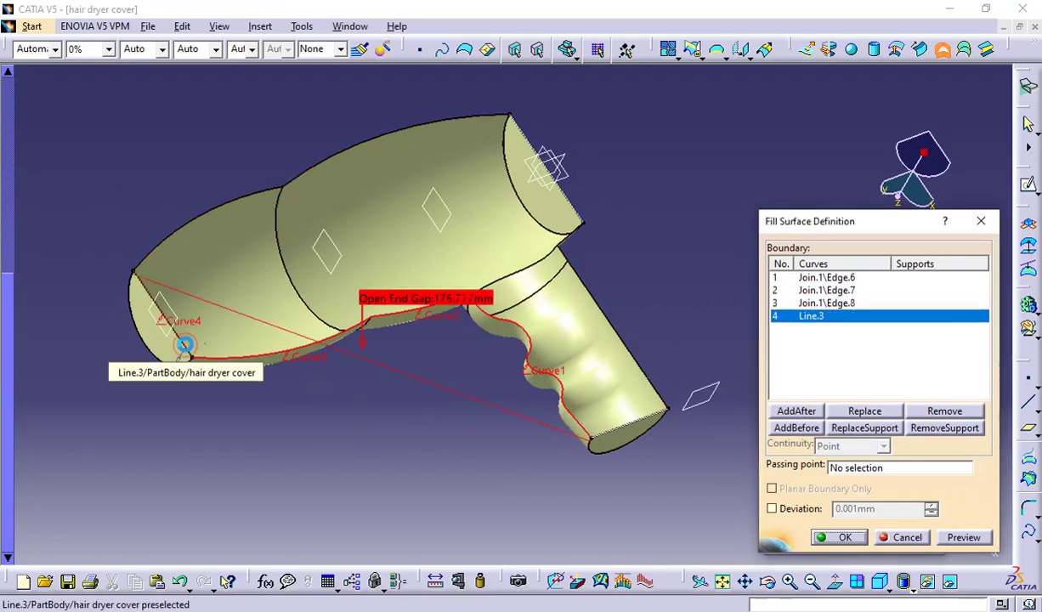
{"action": "left_click", "coordinate": [155, 264]}
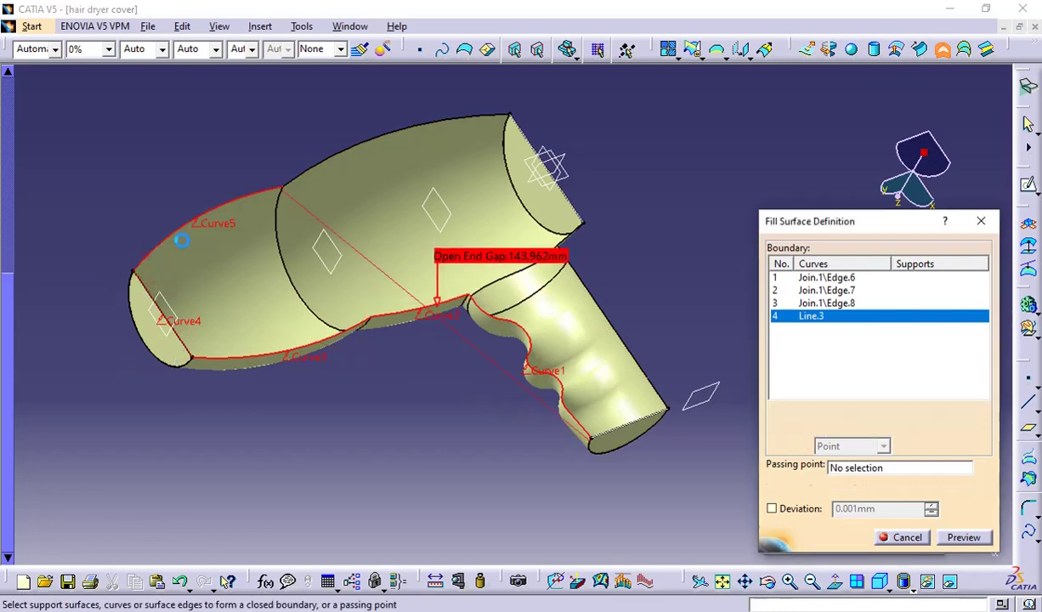
{"action": "left_click", "coordinate": [345, 163]}
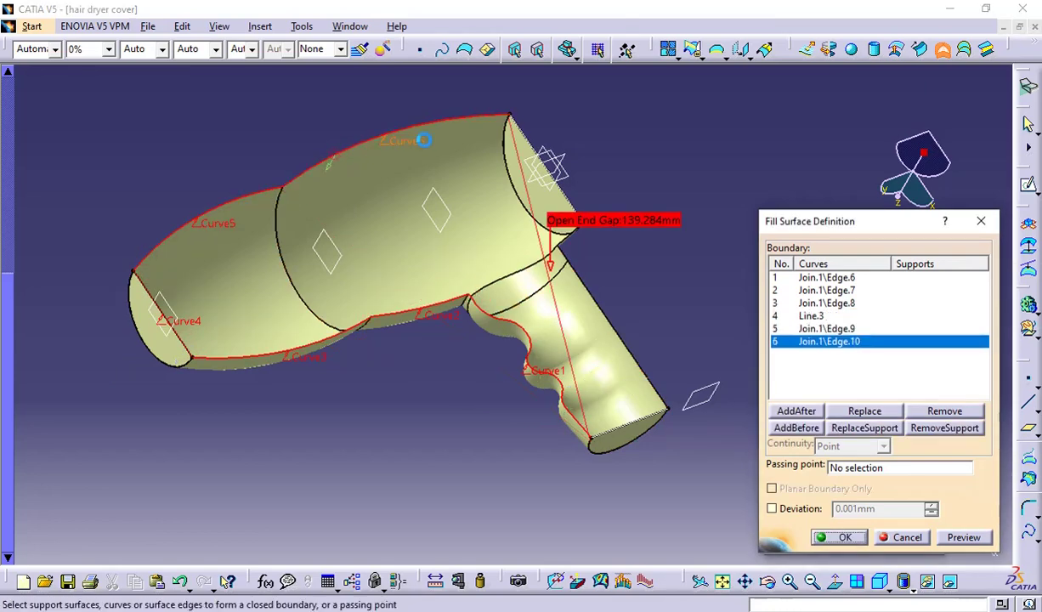
{"action": "left_click", "coordinate": [534, 131]}
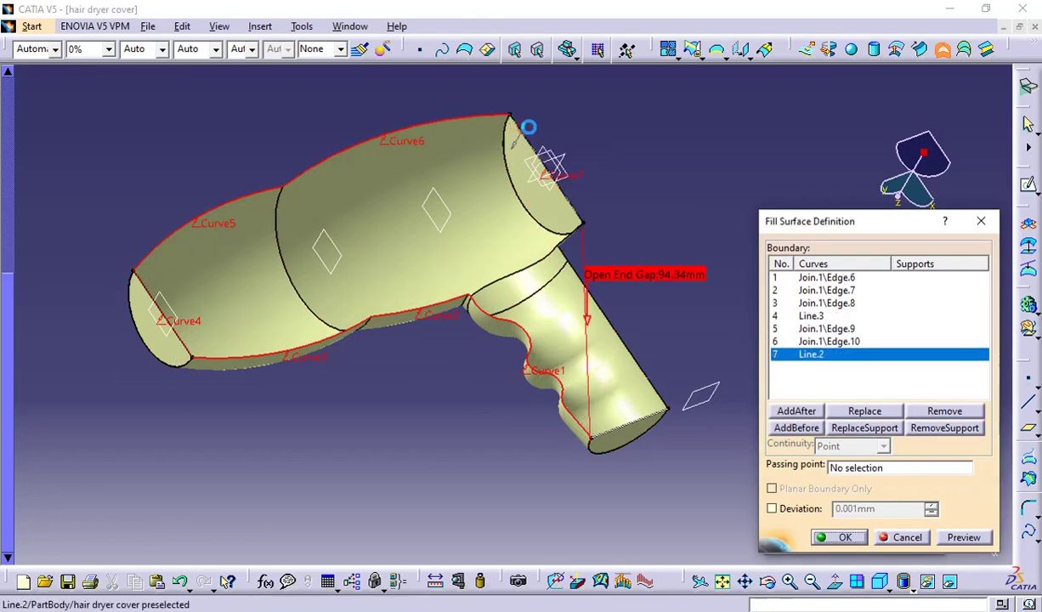
{"action": "left_click", "coordinate": [590, 235]}
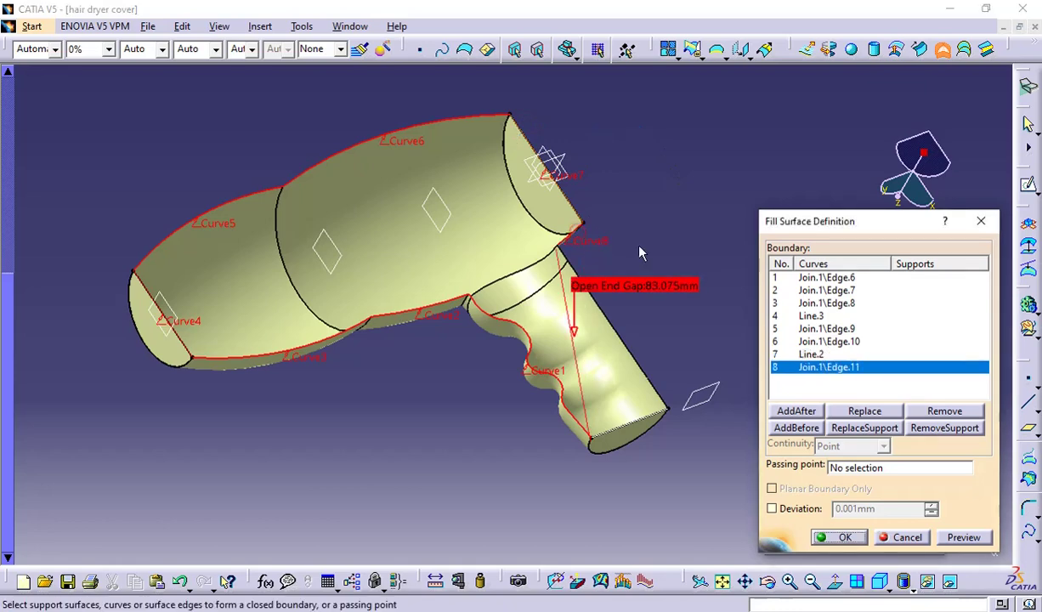
Add the handle's collar edge and the next four segments along its straight back edge to the Fill boundary
{"action": "middle_click_drag", "start_coordinate": [611, 234], "coordinate": [449, 203]}
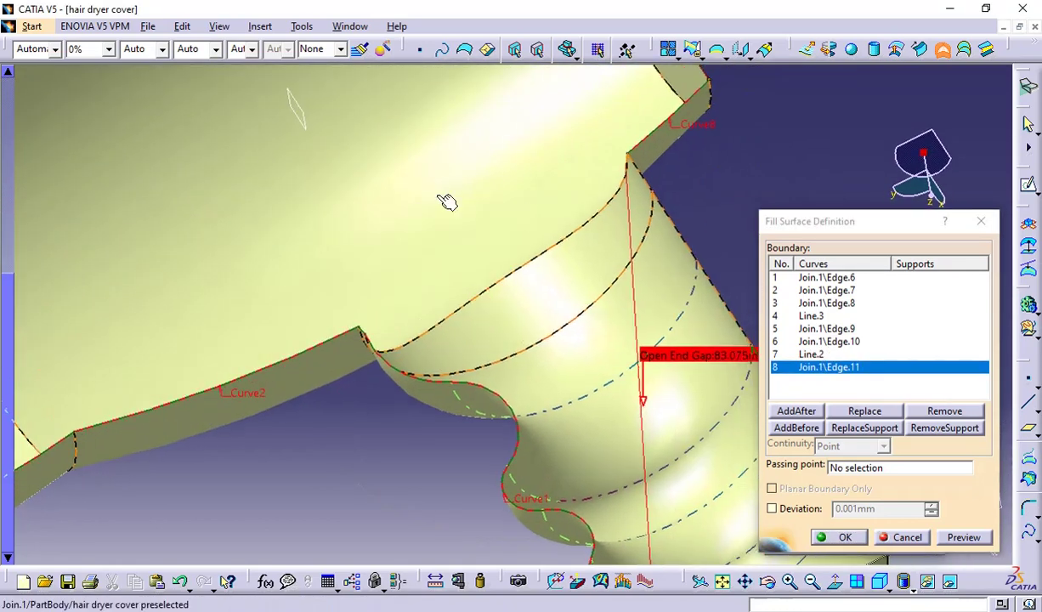
{"action": "left_click", "coordinate": [654, 185]}
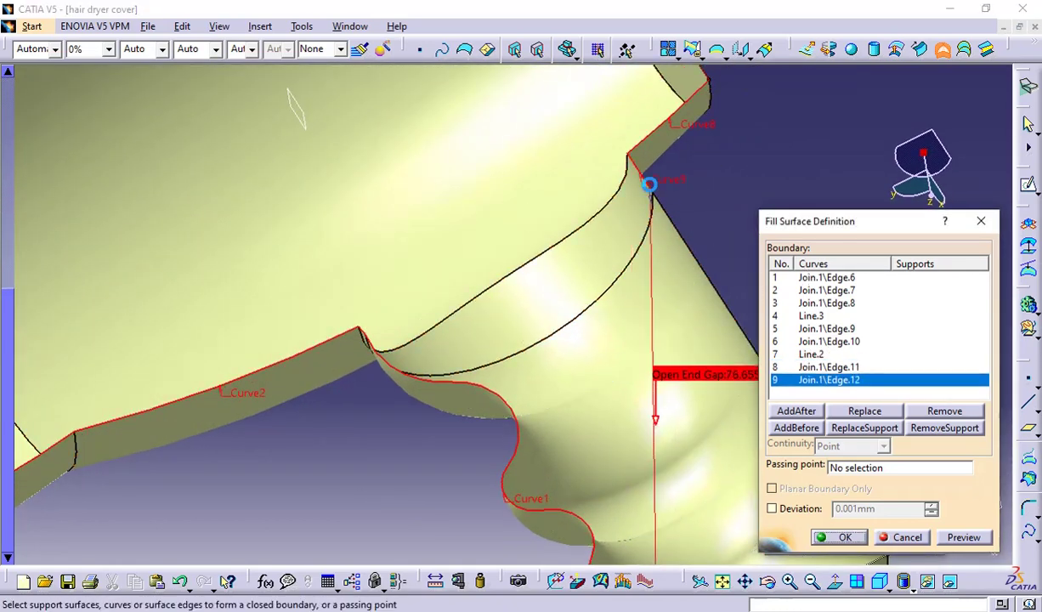
{"action": "left_click", "coordinate": [680, 240]}
{"action": "middle_click_drag", "start_coordinate": [668, 280], "coordinate": [408, 298]}
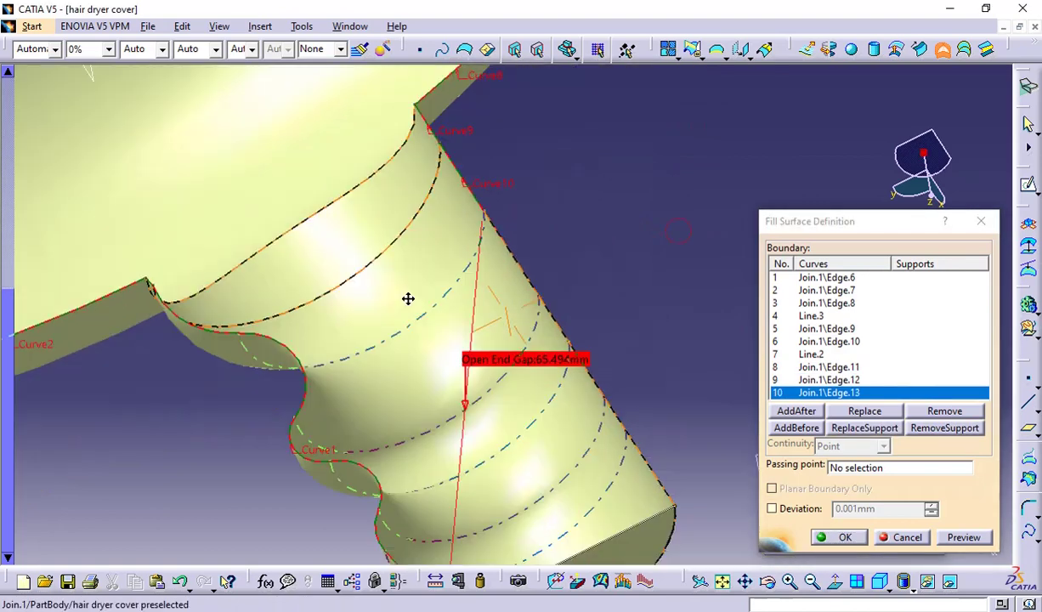
{"action": "left_click", "coordinate": [507, 264]}
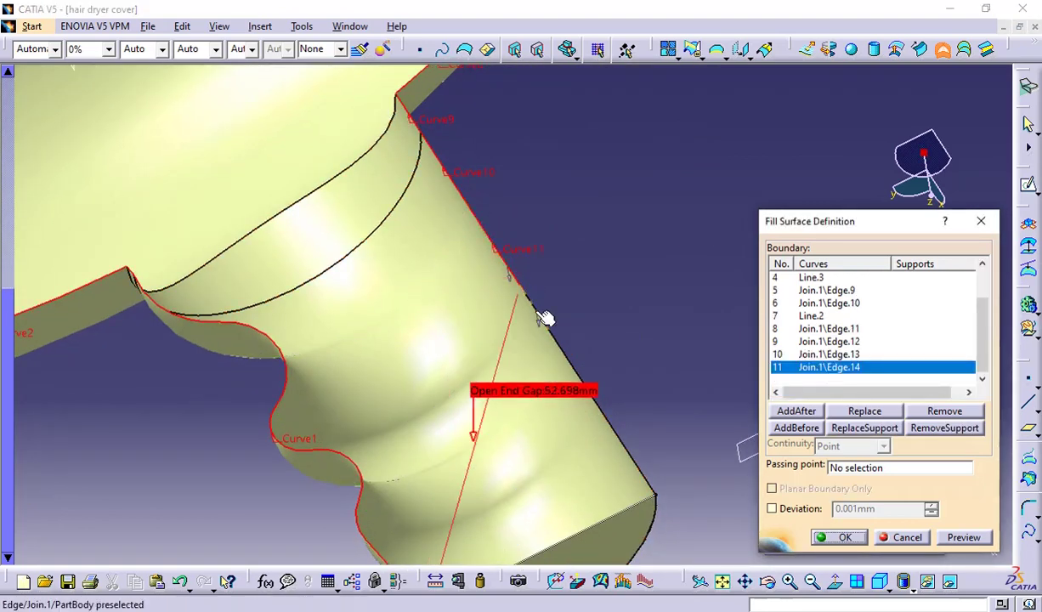
{"action": "left_click", "coordinate": [544, 315]}
{"action": "left_click", "coordinate": [574, 361]}
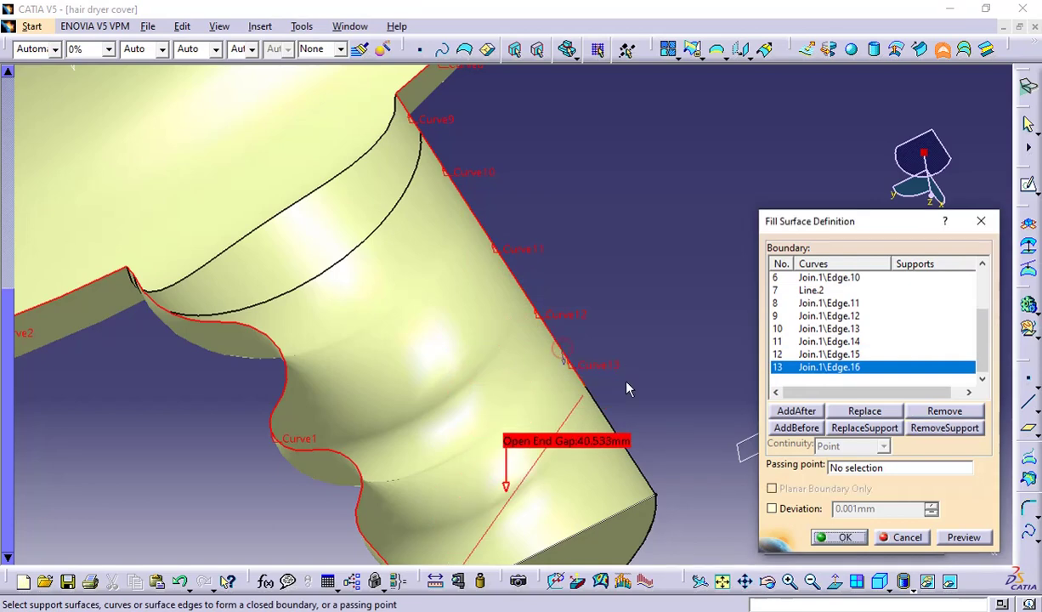
Try to add a segment nearer the handle's end to the Fill boundary, and remove Join.1\Edge.16 from the curve list
{"action": "middle_click_drag", "start_coordinate": [623, 388], "coordinate": [466, 415]}
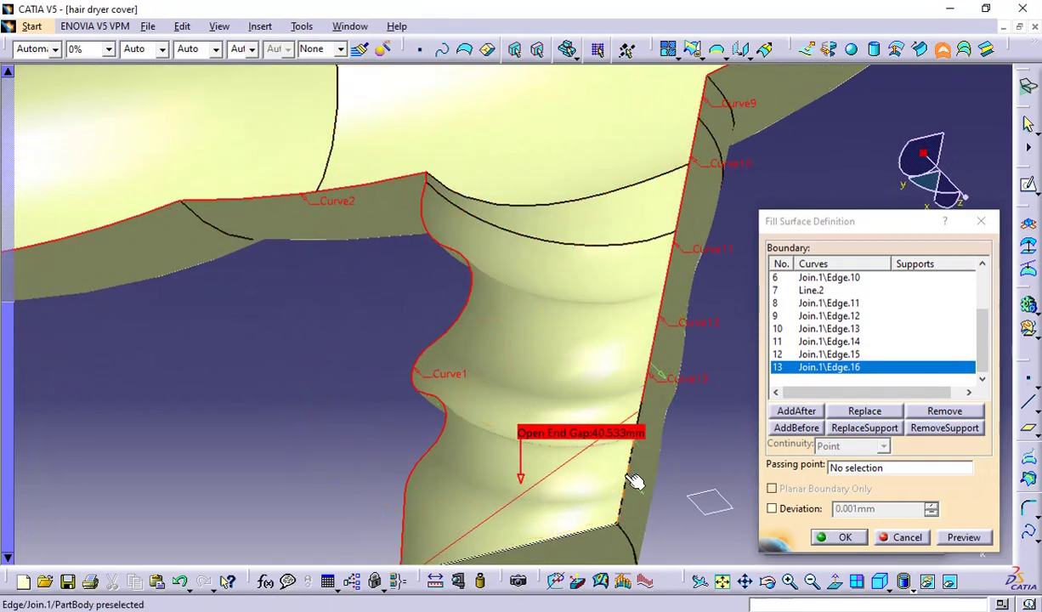
{"action": "left_click", "coordinate": [634, 481]}
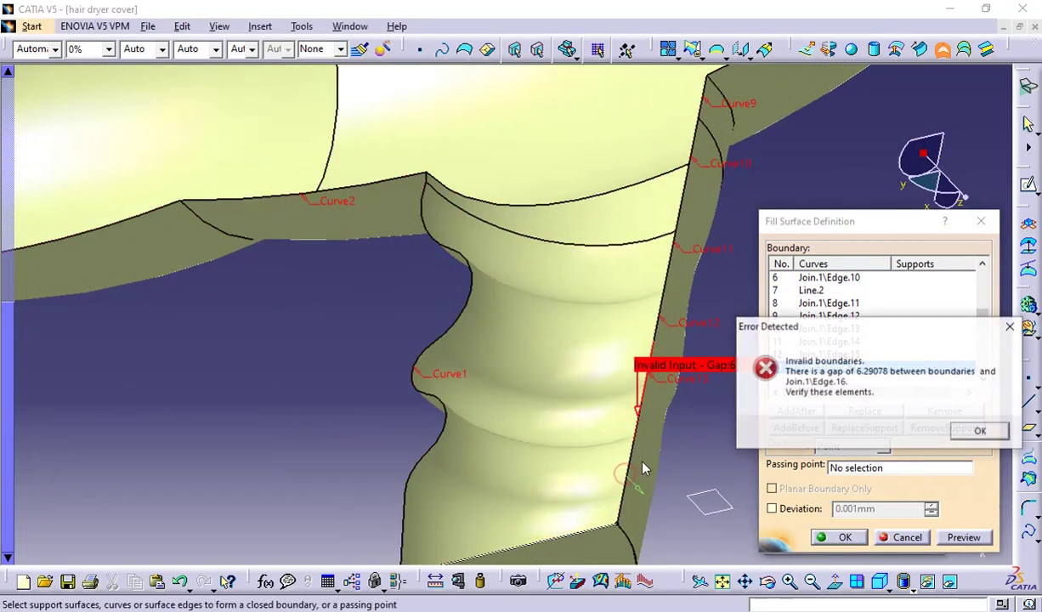
{"action": "left_click", "coordinate": [978, 432]}
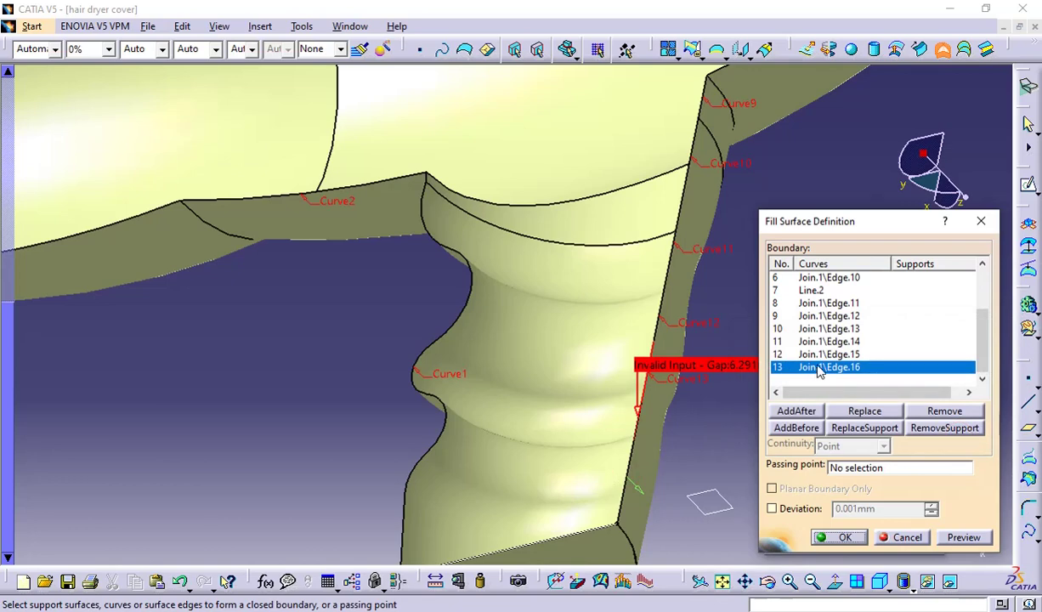
{"action": "left_click", "coordinate": [945, 410]}
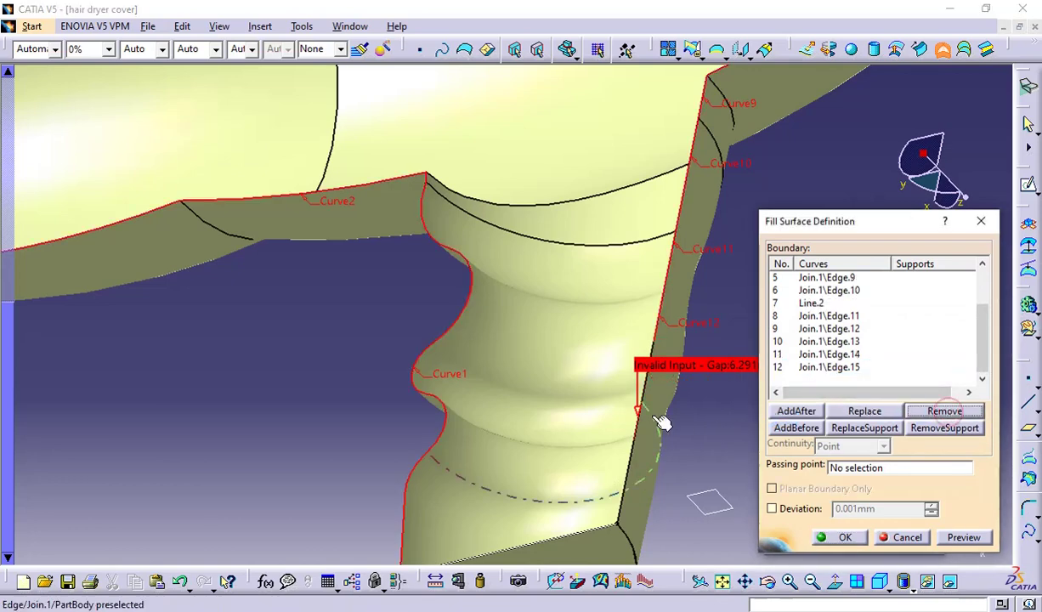
Add the three remaining segments of the handle's straight back edge, down to its end, to the Fill boundary
{"action": "left_click", "coordinate": [813, 368]}
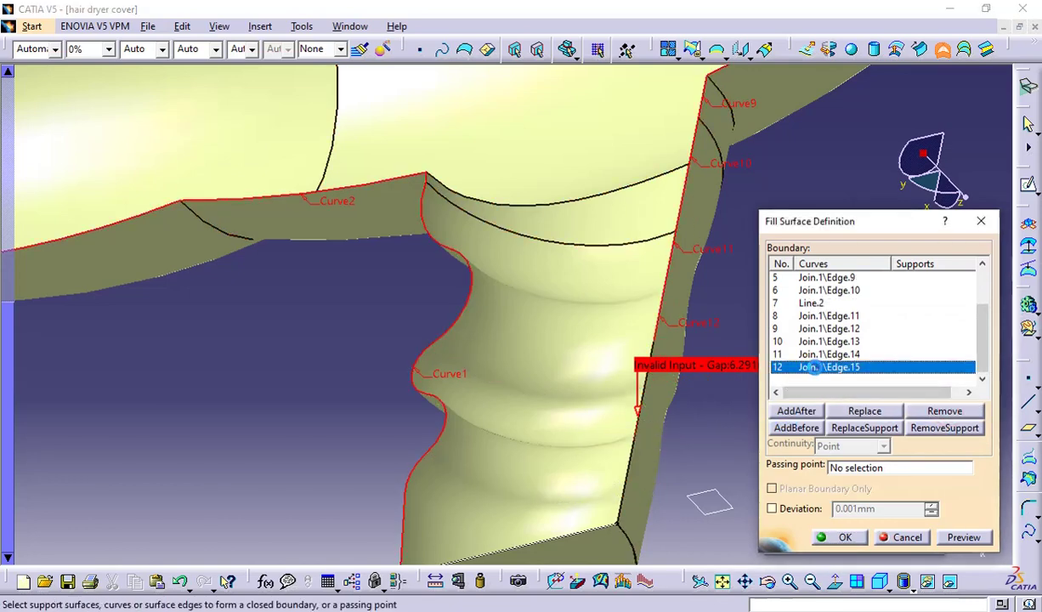
{"action": "left_click", "coordinate": [812, 354]}
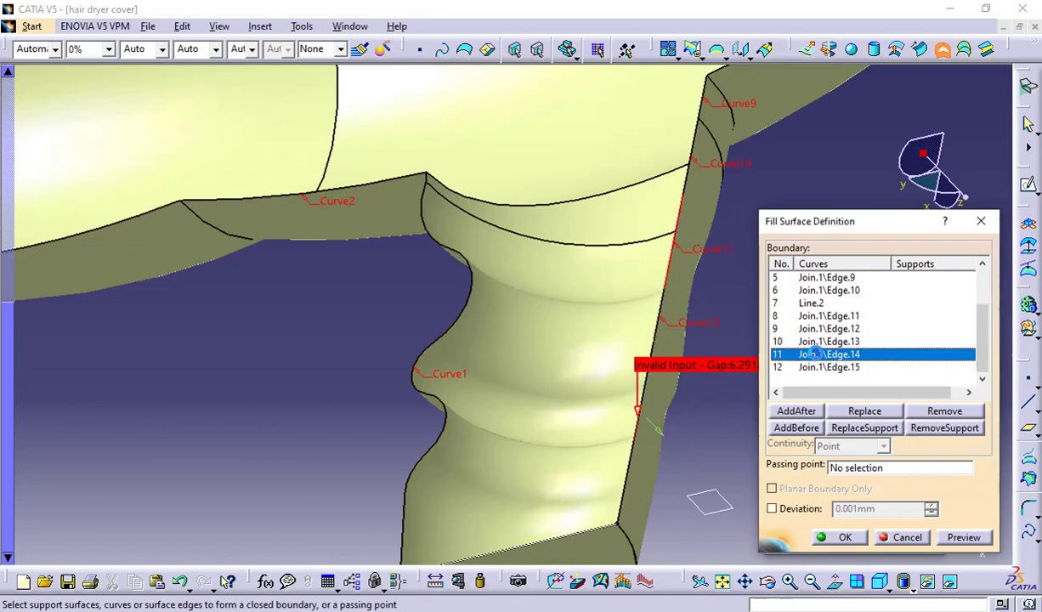
{"action": "left_click", "coordinate": [808, 367]}
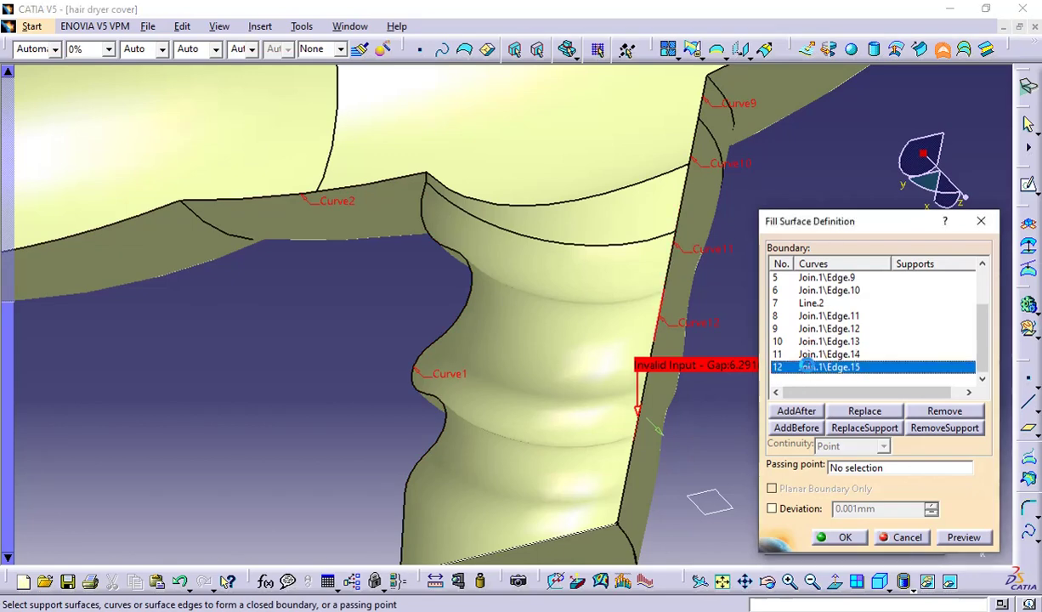
{"action": "left_click", "coordinate": [650, 352]}
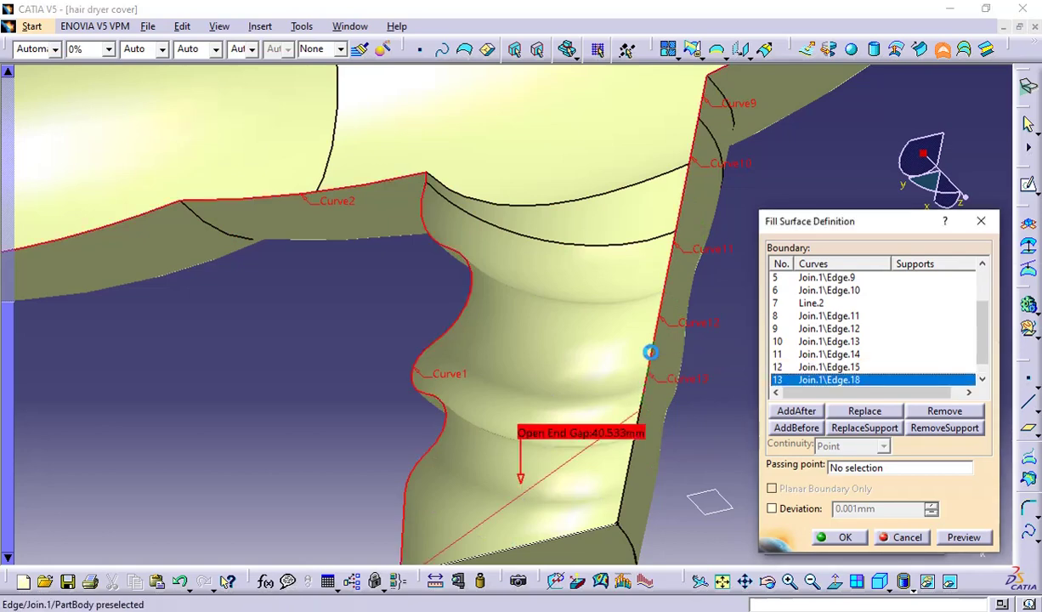
{"action": "left_click", "coordinate": [639, 419]}
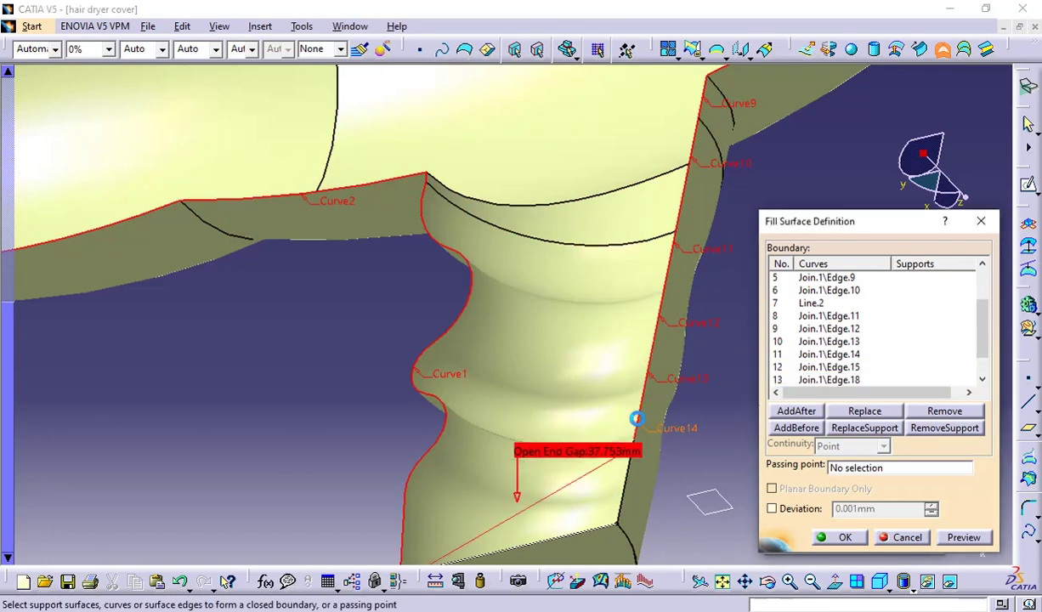
{"action": "left_click", "coordinate": [642, 479]}
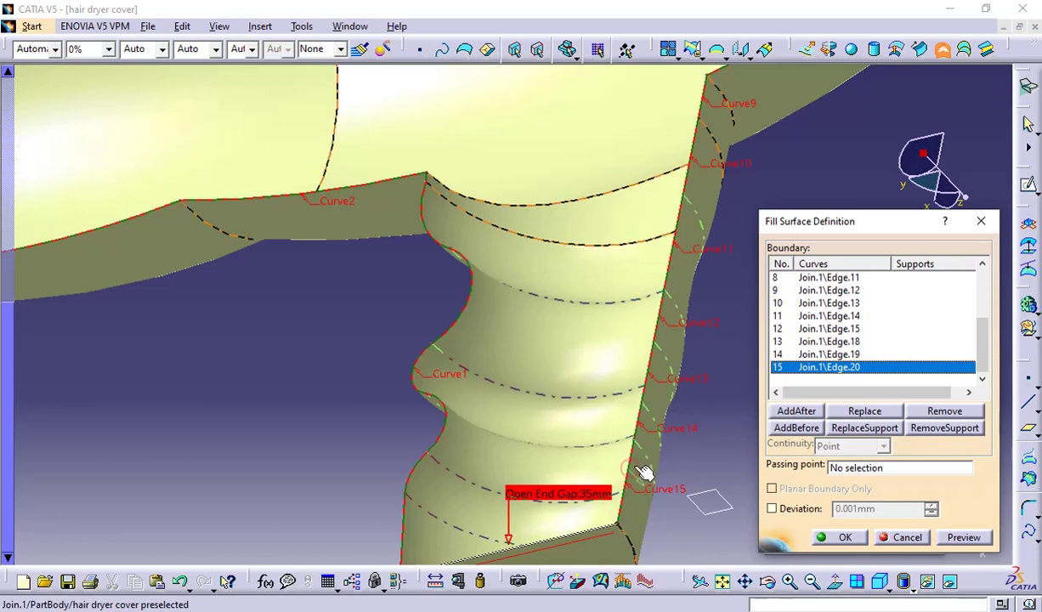
Close the Fill boundary with Line.1 at the handle's end and create the fill over the open flat side
{"action": "left_click", "coordinate": [614, 530]}
{"action": "middle_click_drag", "start_coordinate": [603, 516], "coordinate": [612, 481]}
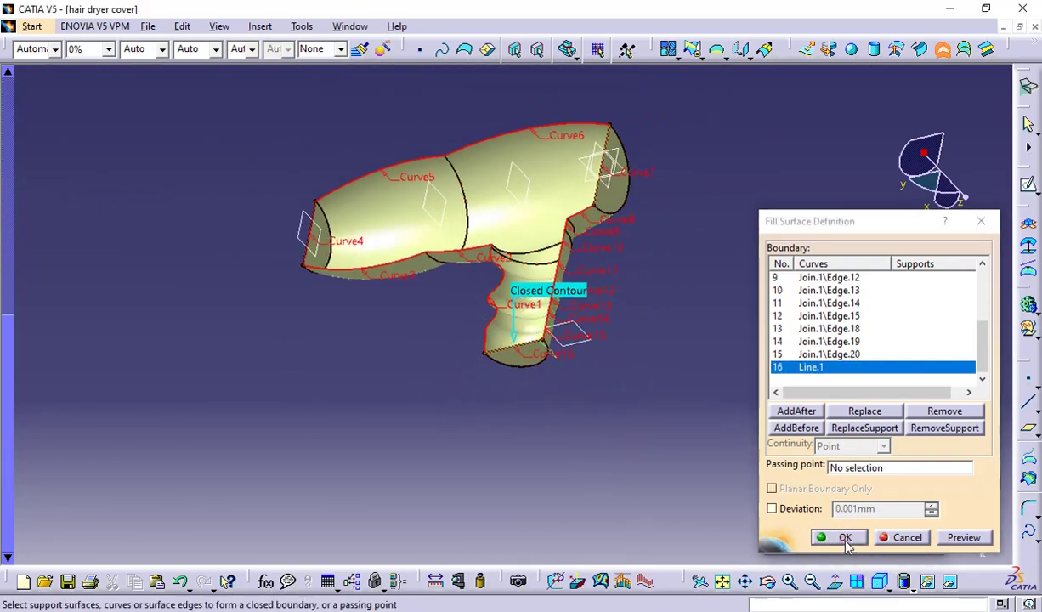
{"action": "left_click", "coordinate": [842, 537]}
{"action": "left_click", "coordinate": [906, 537]}
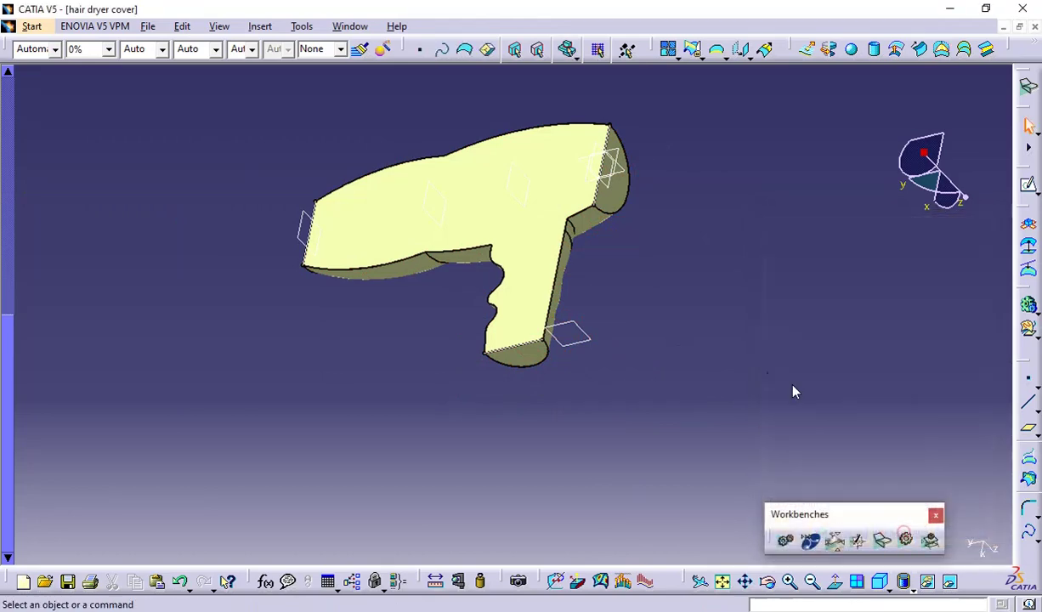
{"action": "middle_click_drag", "start_coordinate": [693, 252], "coordinate": [723, 253]}
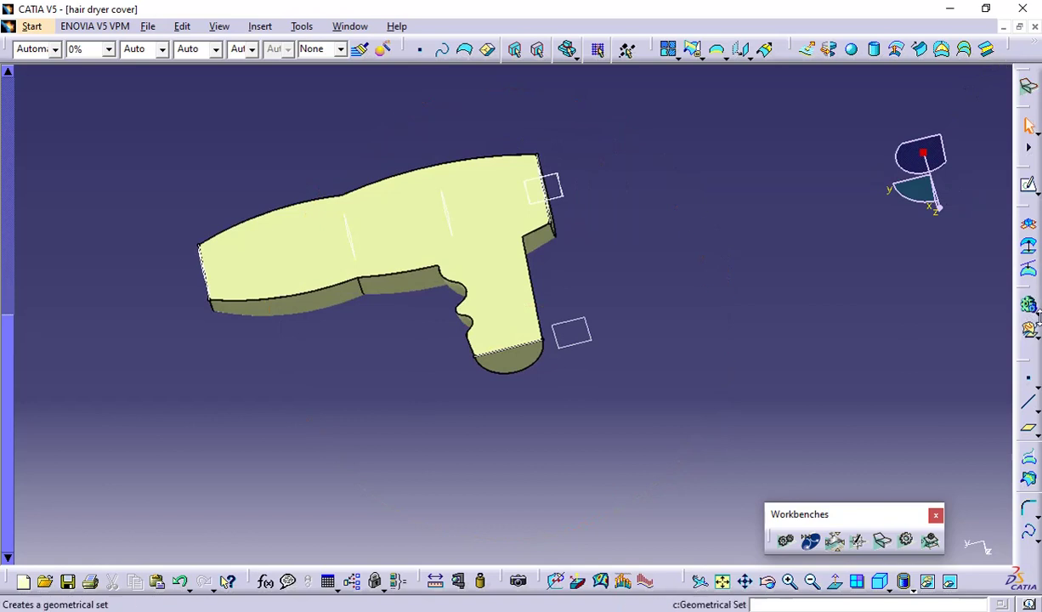
{"action": "left_click", "coordinate": [907, 539]}
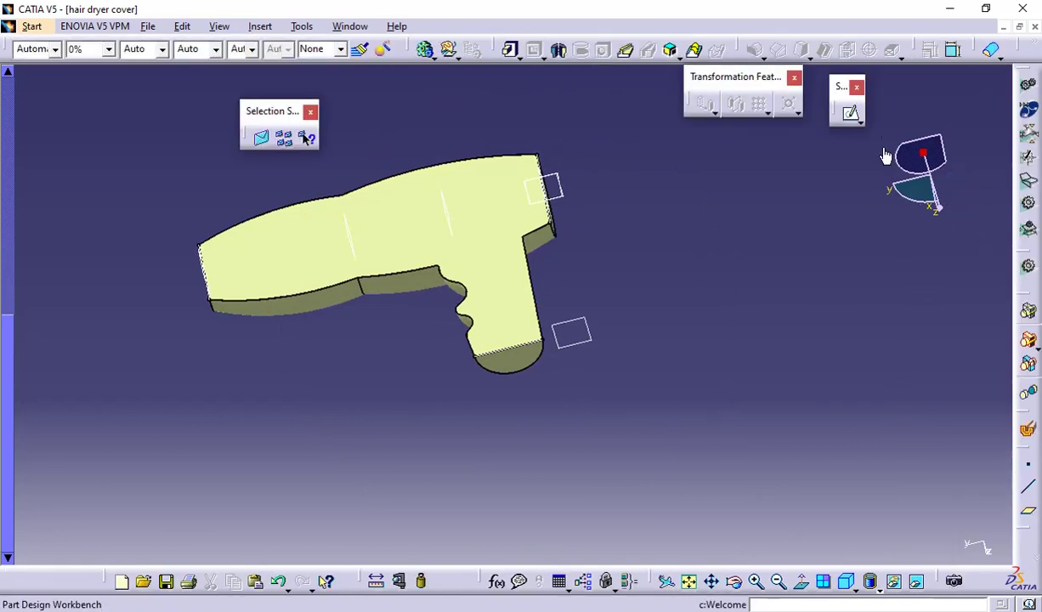
{"action": "left_click", "coordinate": [990, 52]}
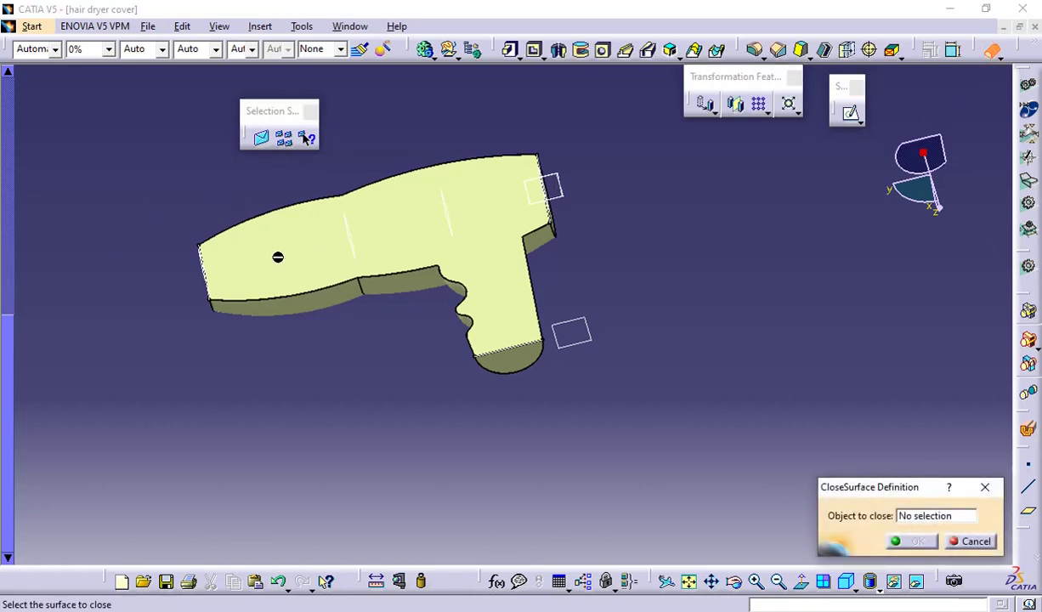
{"action": "middle_click_drag", "start_coordinate": [575, 442], "coordinate": [671, 470]}
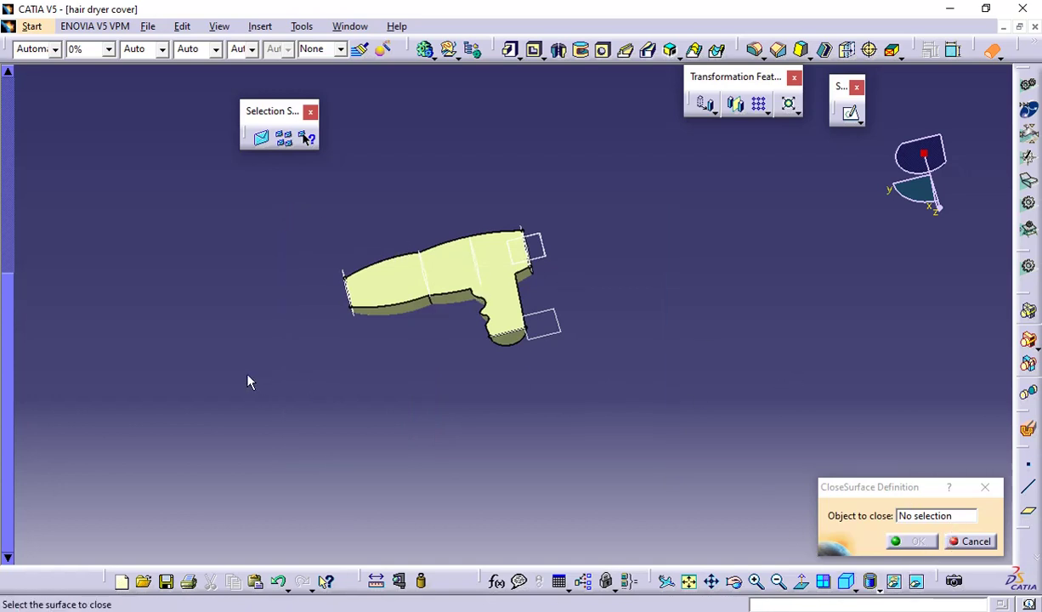
{"action": "key", "text": "F3"}
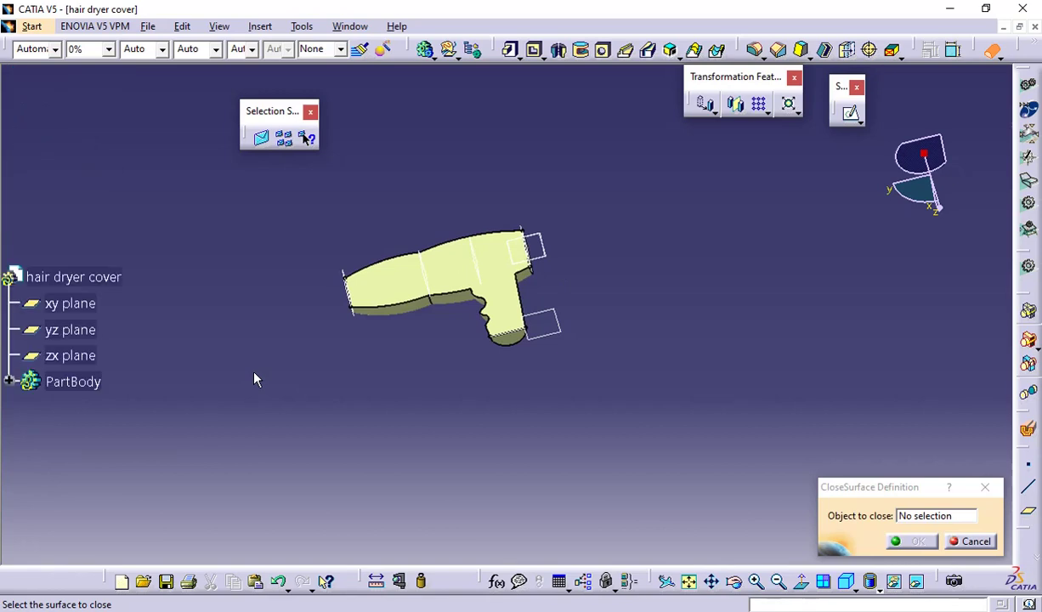
{"action": "left_click", "coordinate": [978, 541]}
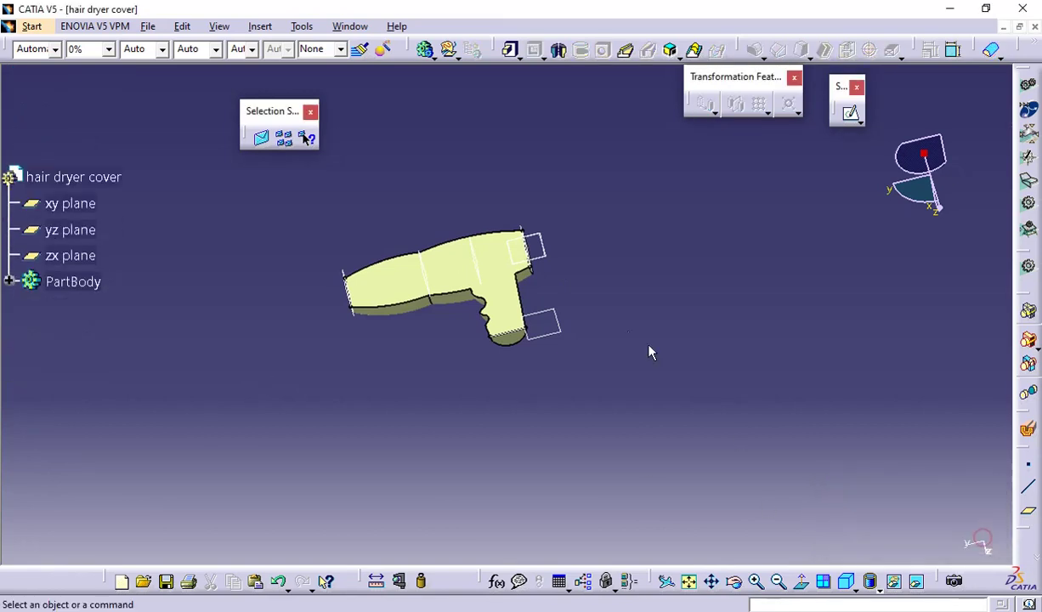
Return to the surface design workbench and try to join all visible elements of the hair dryer in one Join
{"action": "left_click", "coordinate": [458, 272]}
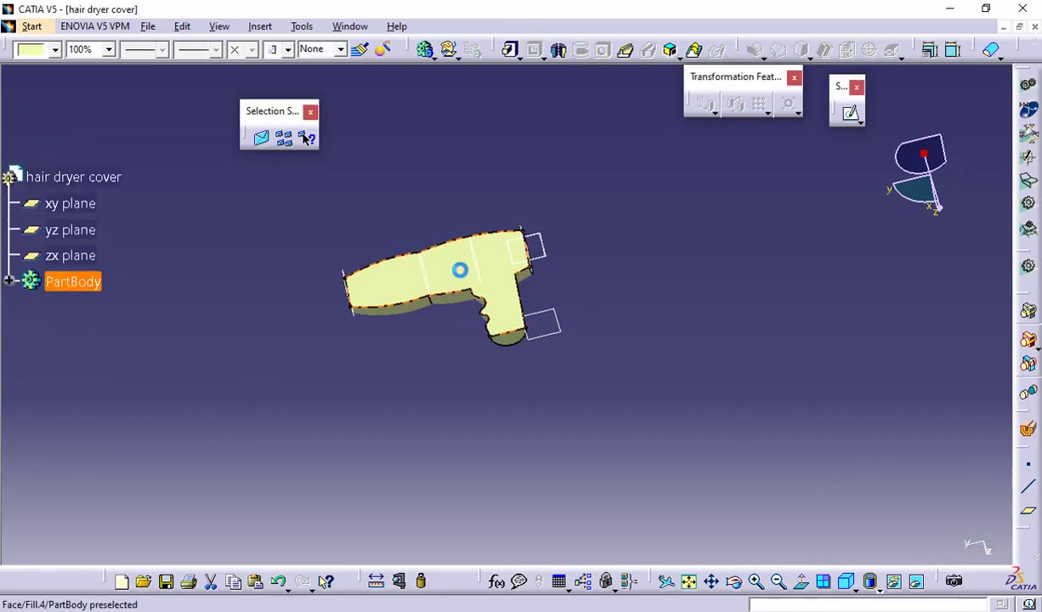
{"action": "left_click", "coordinate": [715, 306]}
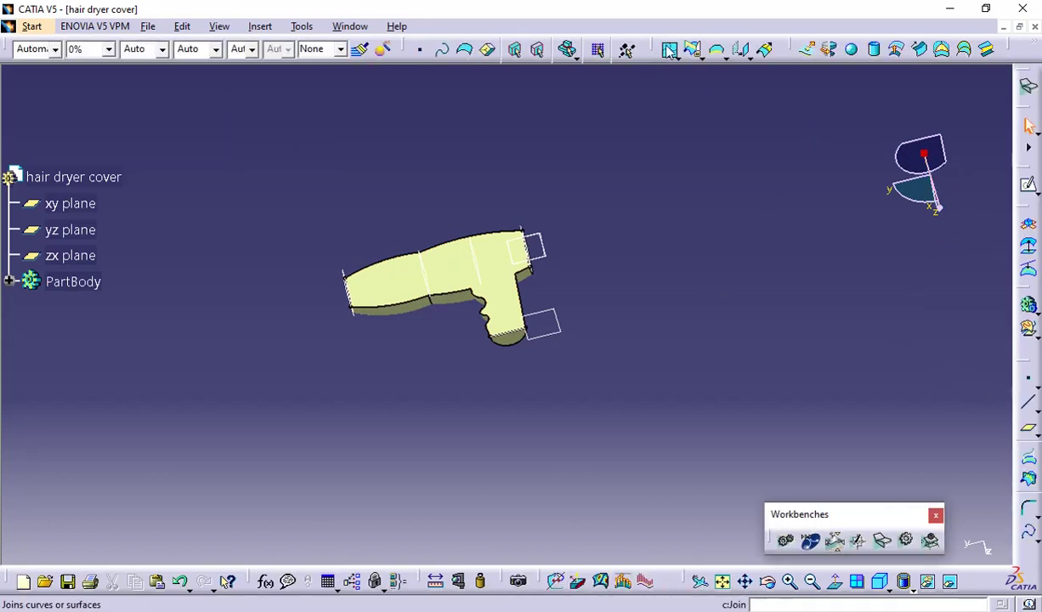
{"action": "left_click", "coordinate": [669, 49]}
{"action": "left_click_drag", "start_coordinate": [269, 142], "coordinate": [590, 421]}
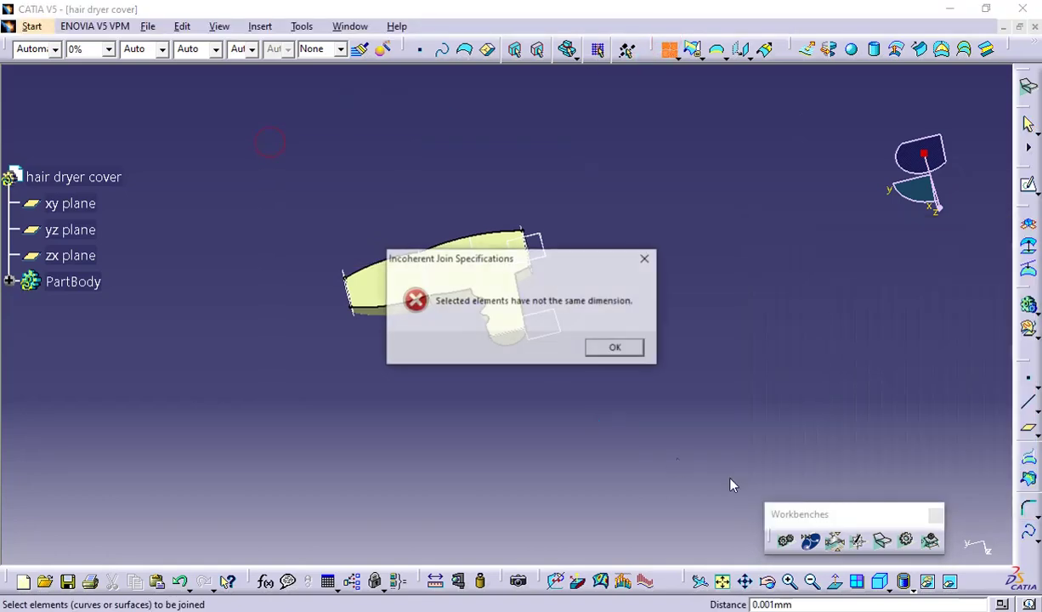
{"action": "left_click", "coordinate": [628, 349]}
{"action": "left_click", "coordinate": [940, 506]}
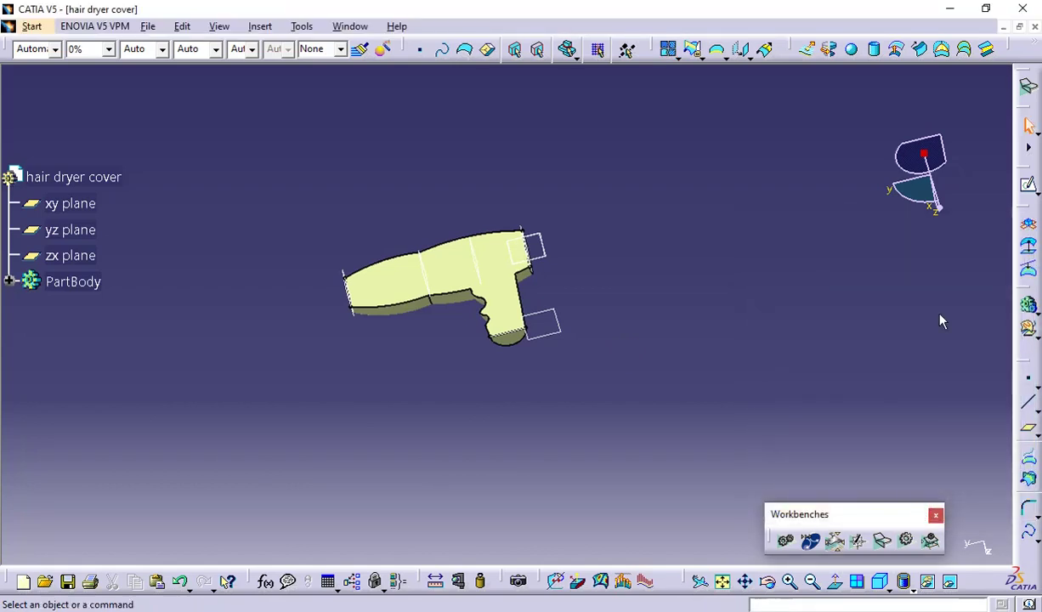
Heal Join.1 and Fill.1 to Fill.4 into one surface with Point continuity and a 0.001 mm merging distance
{"action": "left_click", "coordinate": [674, 54]}
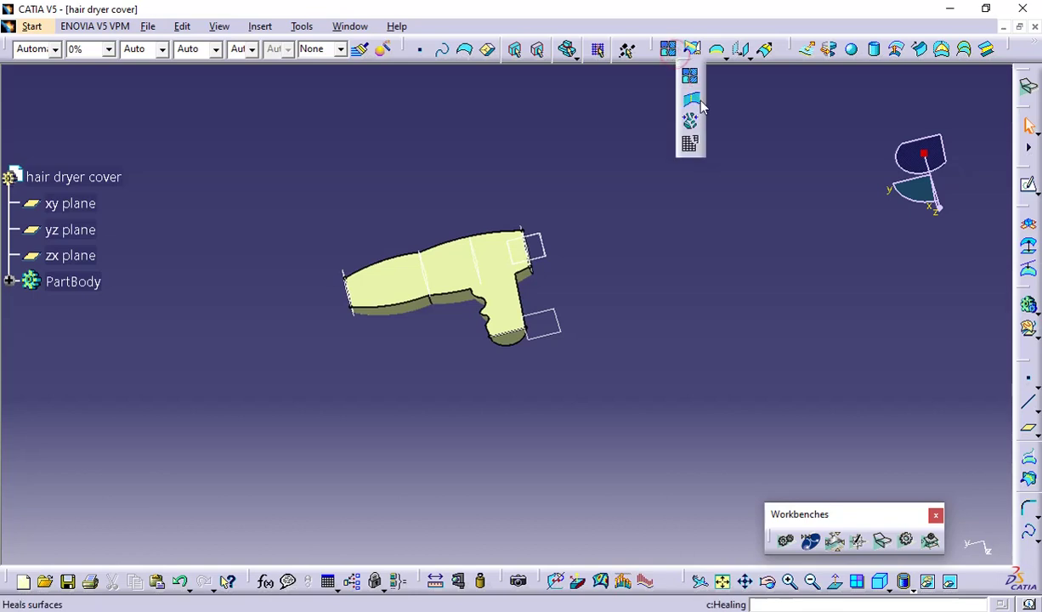
{"action": "left_click", "coordinate": [699, 102]}
{"action": "mouse_move", "coordinate": [687, 437]}
{"action": "left_mouse_down"}
{"action": "mouse_move", "coordinate": [552, 367]}
{"action": "mouse_move", "coordinate": [285, 175]}
{"action": "left_mouse_up"}
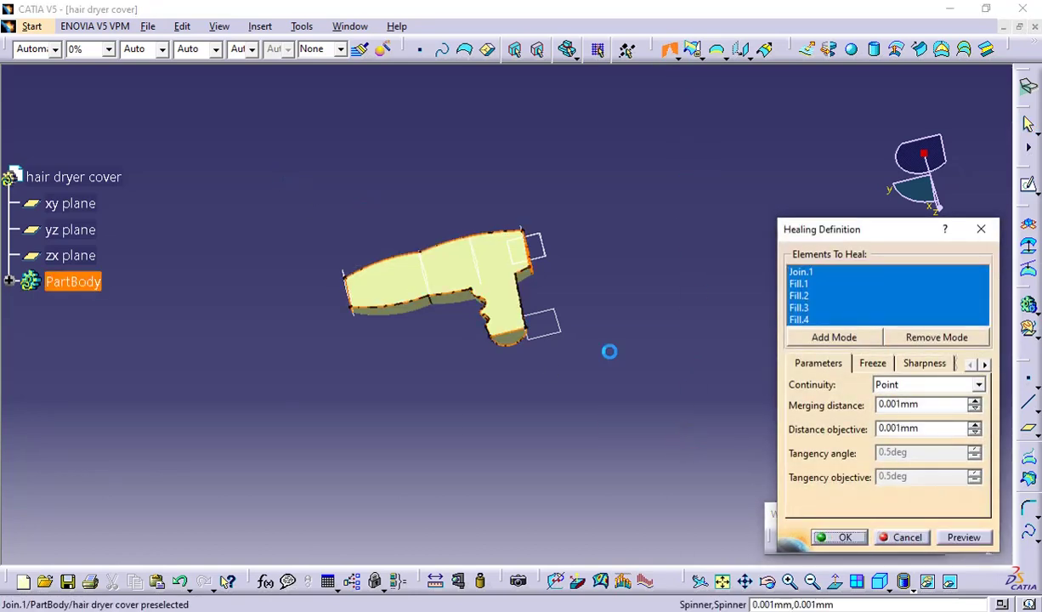
{"action": "left_click", "coordinate": [845, 542]}
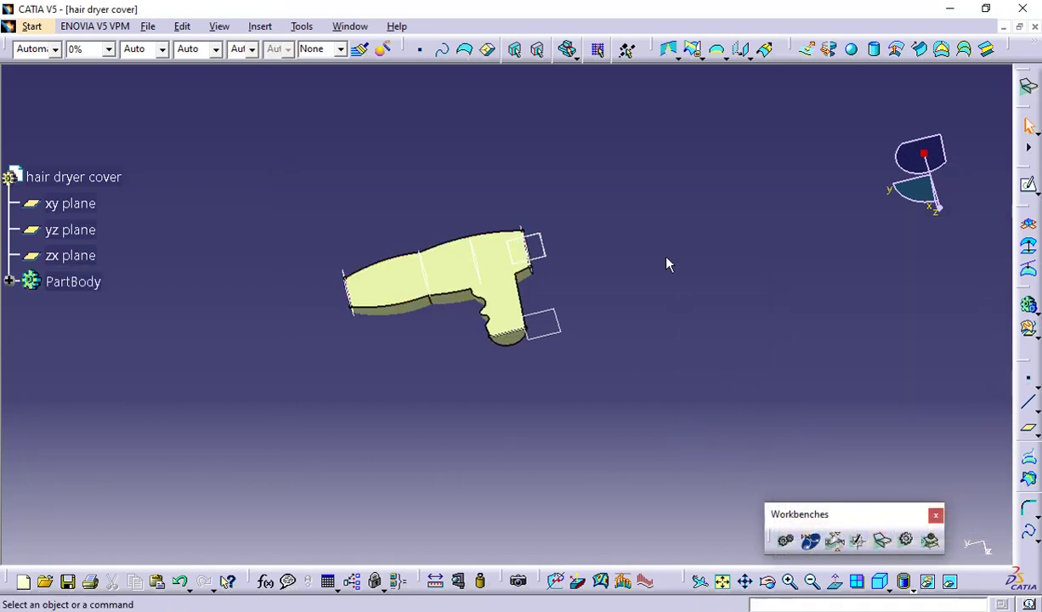
Try again to join the healed surface with the other visible elements, and leave the Join command
{"action": "left_click", "coordinate": [678, 59]}
{"action": "left_click", "coordinate": [691, 81]}
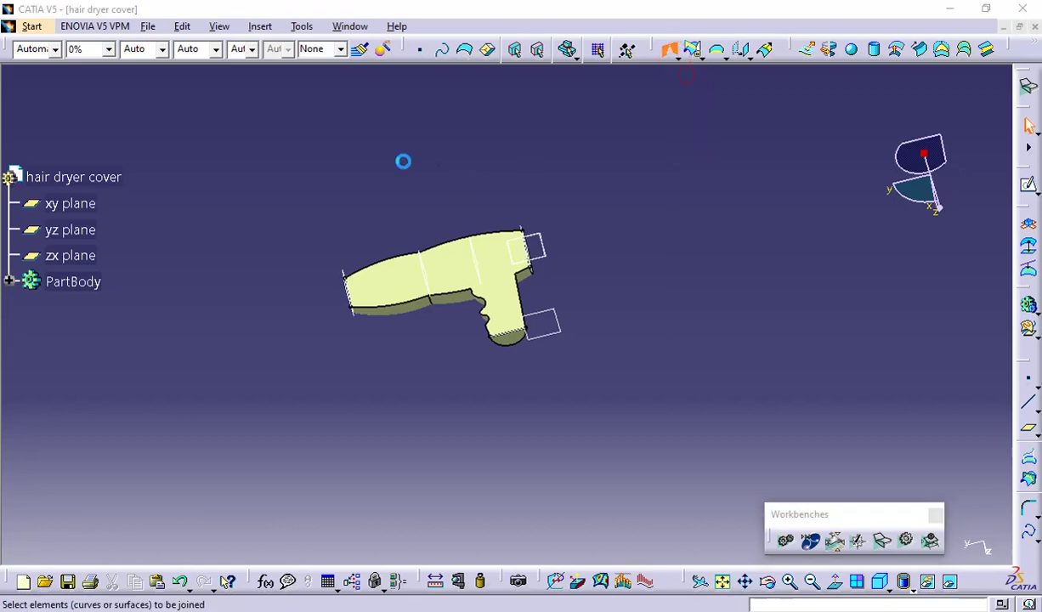
{"action": "left_click", "coordinate": [295, 156]}
{"action": "left_click", "coordinate": [491, 343]}
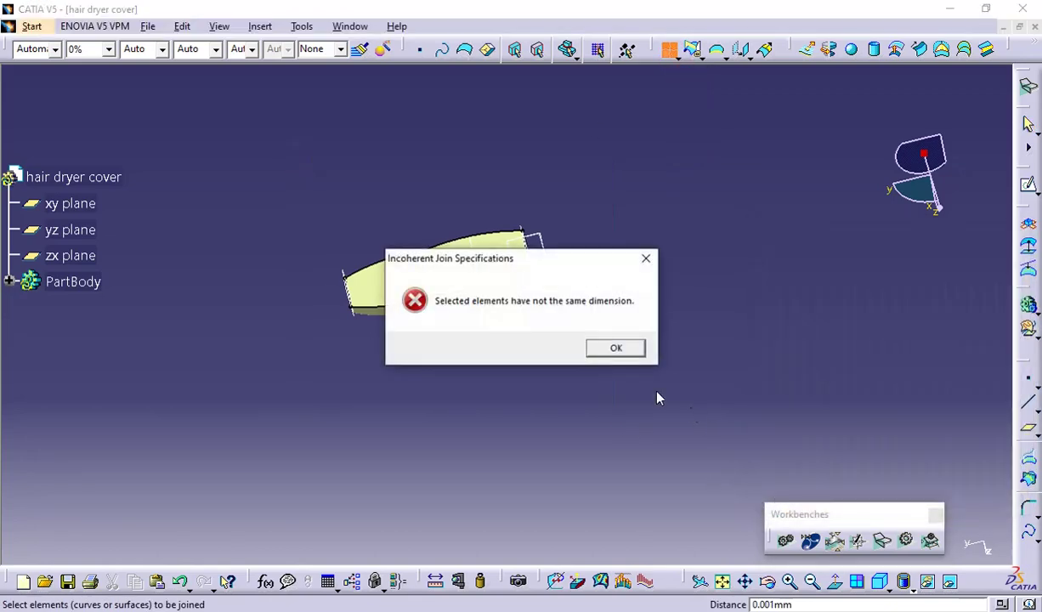
{"action": "left_click", "coordinate": [616, 349]}
{"action": "left_click", "coordinate": [669, 51]}
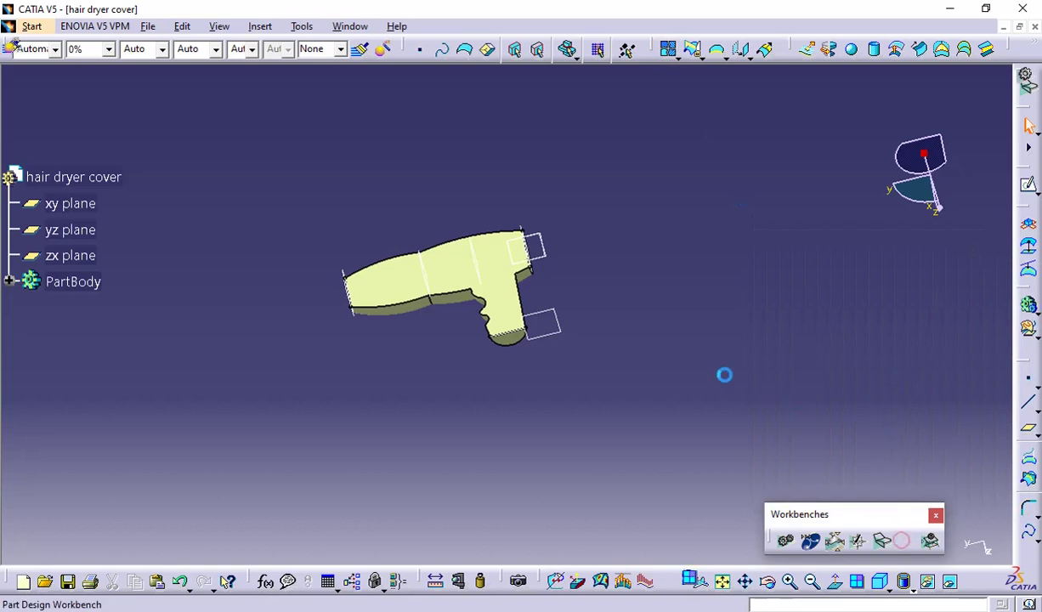
Switch to the Part Design workbench and convert Healing.1 into a solid with Close Surface
{"action": "middle_click_drag", "start_coordinate": [747, 335], "coordinate": [438, 361]}
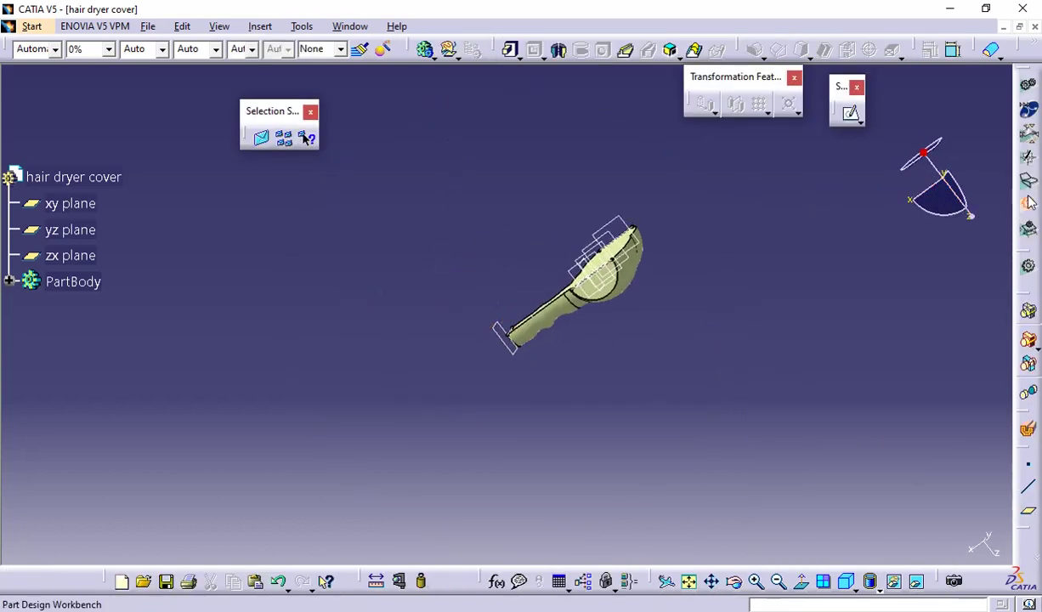
{"action": "left_click", "coordinate": [993, 52]}
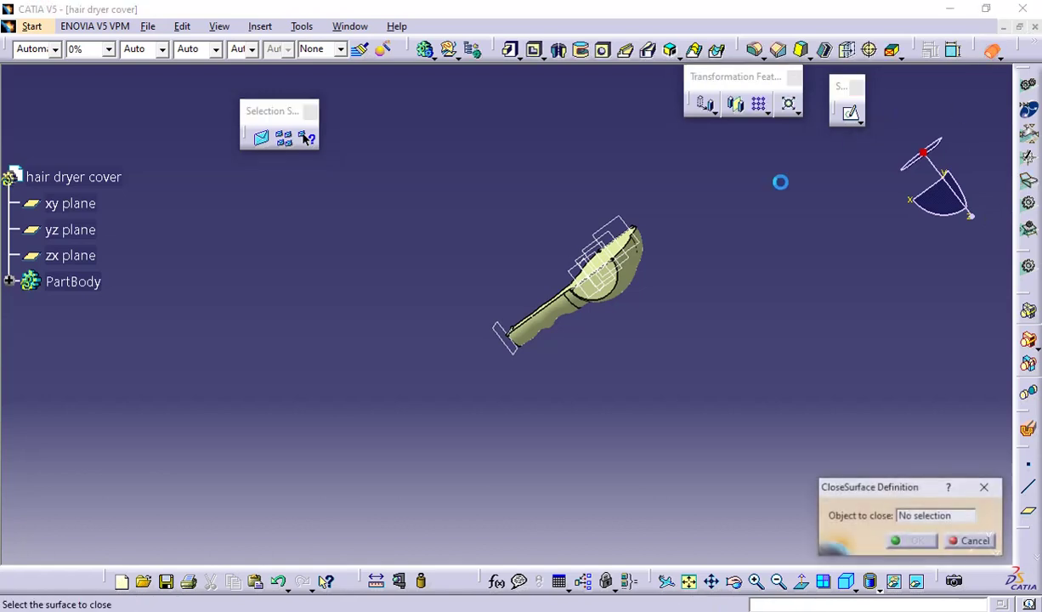
{"action": "left_click", "coordinate": [625, 274]}
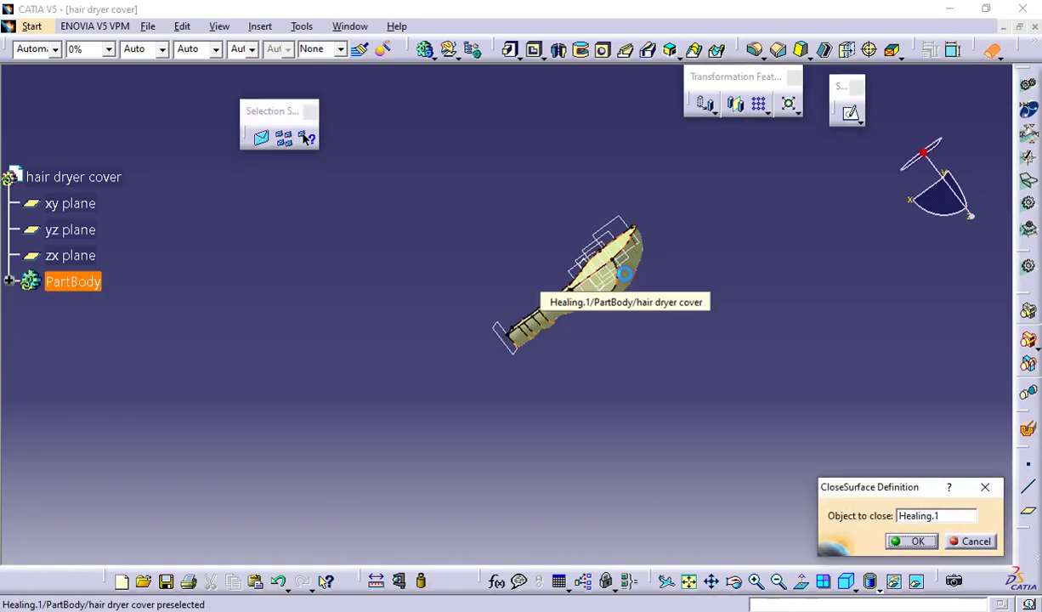
{"action": "left_click", "coordinate": [908, 542]}
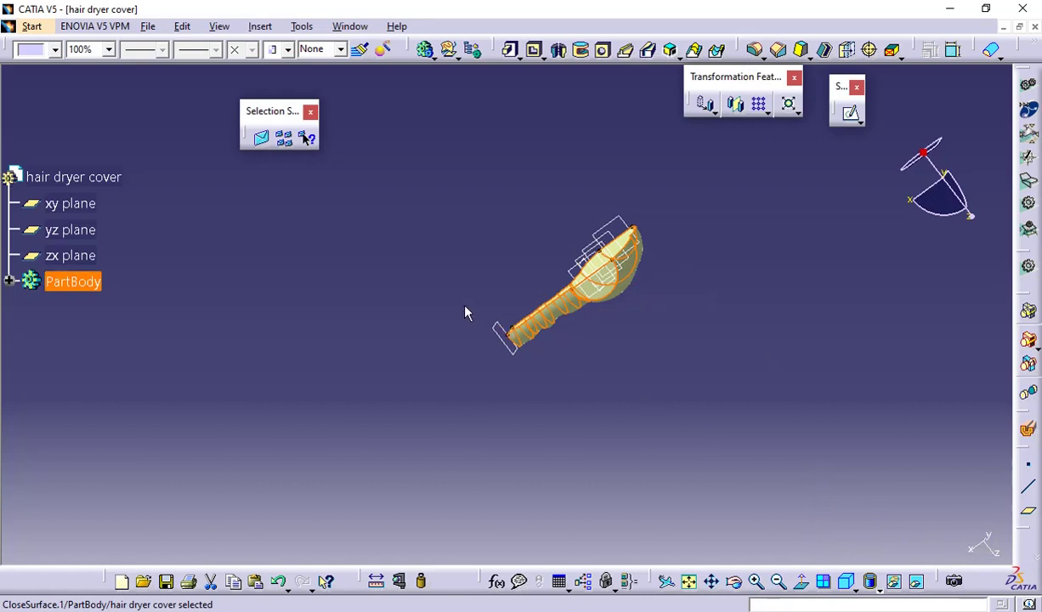
{"action": "left_click", "coordinate": [431, 285]}
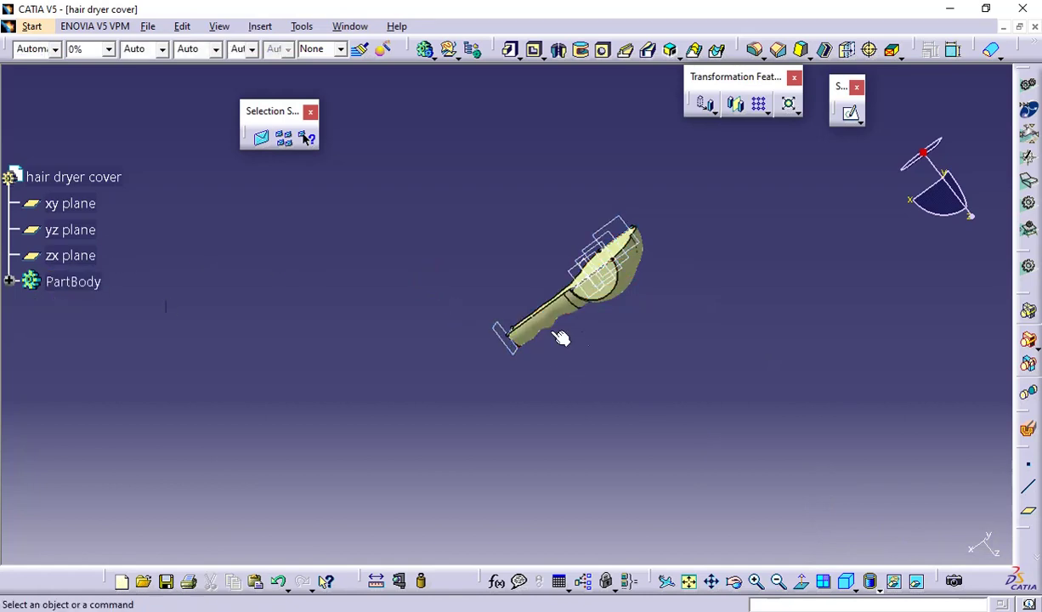
Hide the CloseSurface.1 solid
{"action": "right_click", "coordinate": [639, 282]}
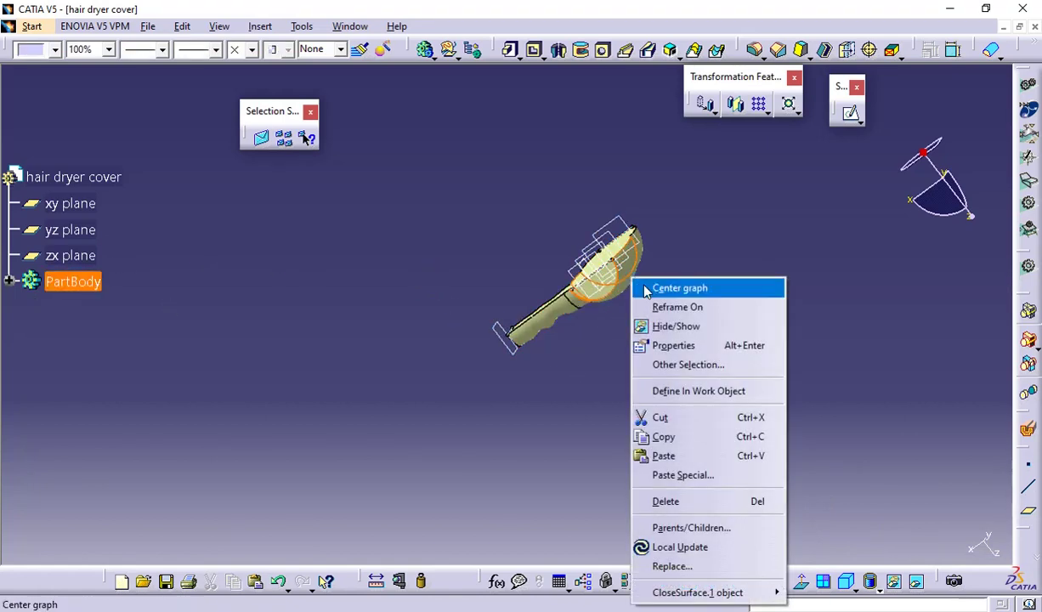
{"action": "left_click", "coordinate": [666, 329]}
{"action": "middle_click_drag", "start_coordinate": [593, 323], "coordinate": [671, 300]}
Try hiding the Healing.1 surface in the model and undo each hide
{"action": "right_click", "coordinate": [624, 289]}
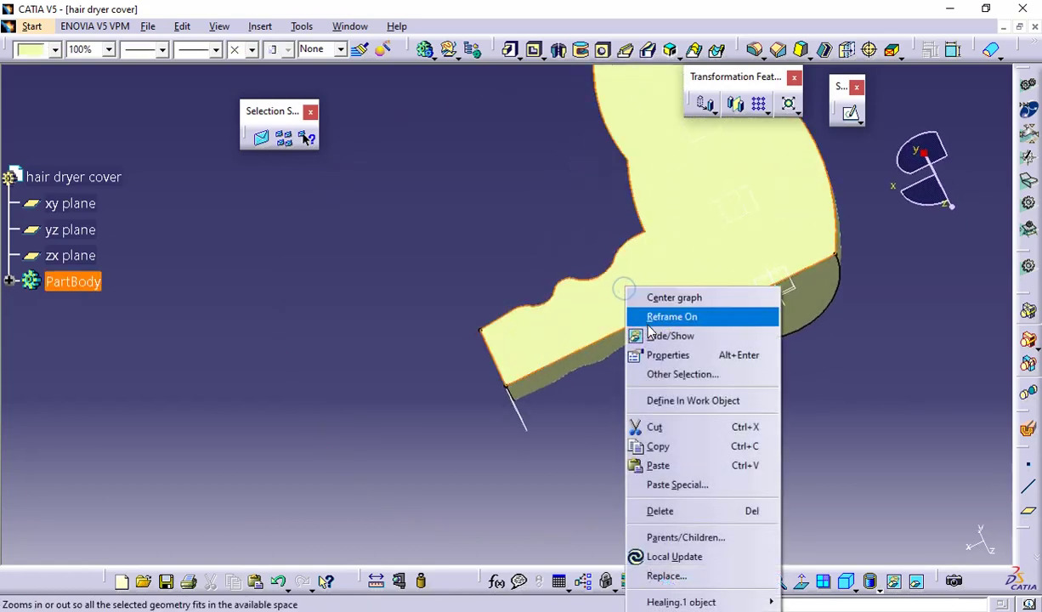
{"action": "left_click", "coordinate": [649, 332]}
{"action": "key", "text": "ctrl+z"}
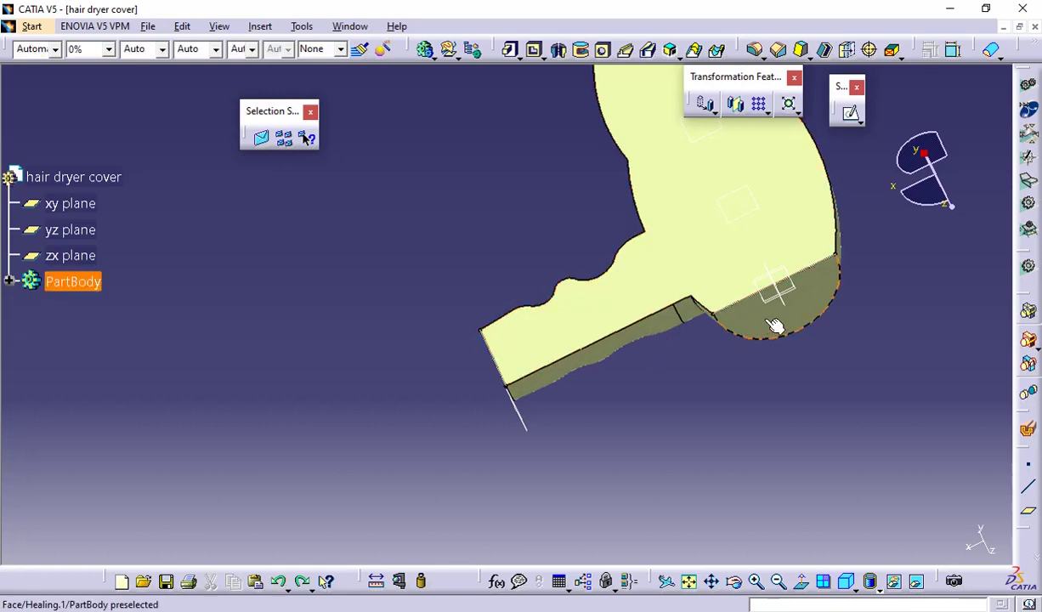
{"action": "right_click", "coordinate": [767, 288]}
{"action": "left_click", "coordinate": [796, 336]}
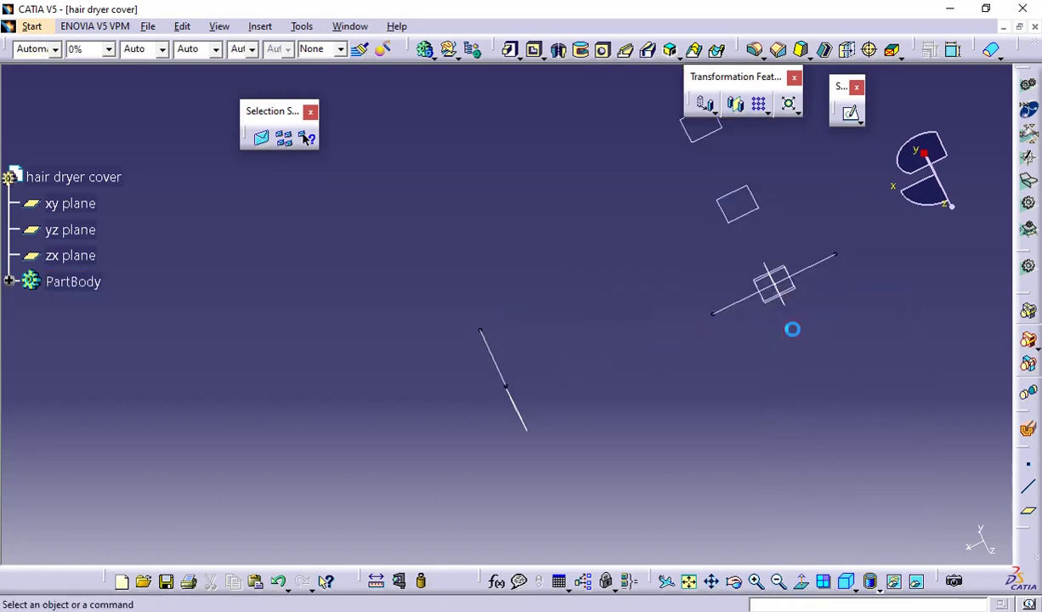
{"action": "key", "text": "ctrl+z"}
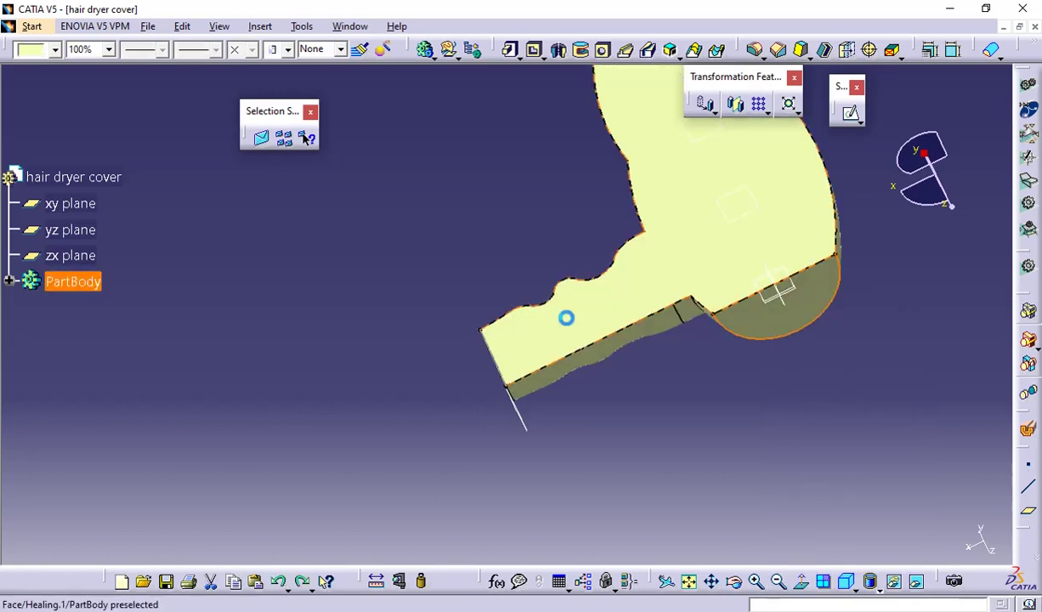
Show the CloseSurface.1 solid and hide the Healing.1 surface through the PartBody's feature tree
{"action": "left_click", "coordinate": [9, 281]}
{"action": "scroll", "coordinate": [110, 319], "scroll_direction": "down", "scroll_amount": 5}
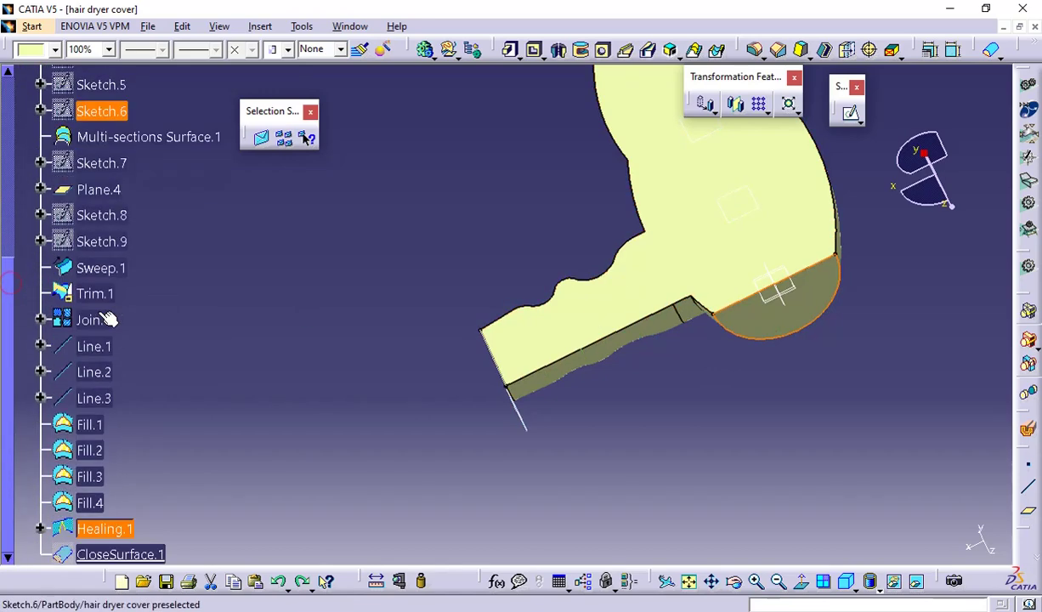
{"action": "right_click", "coordinate": [119, 355]}
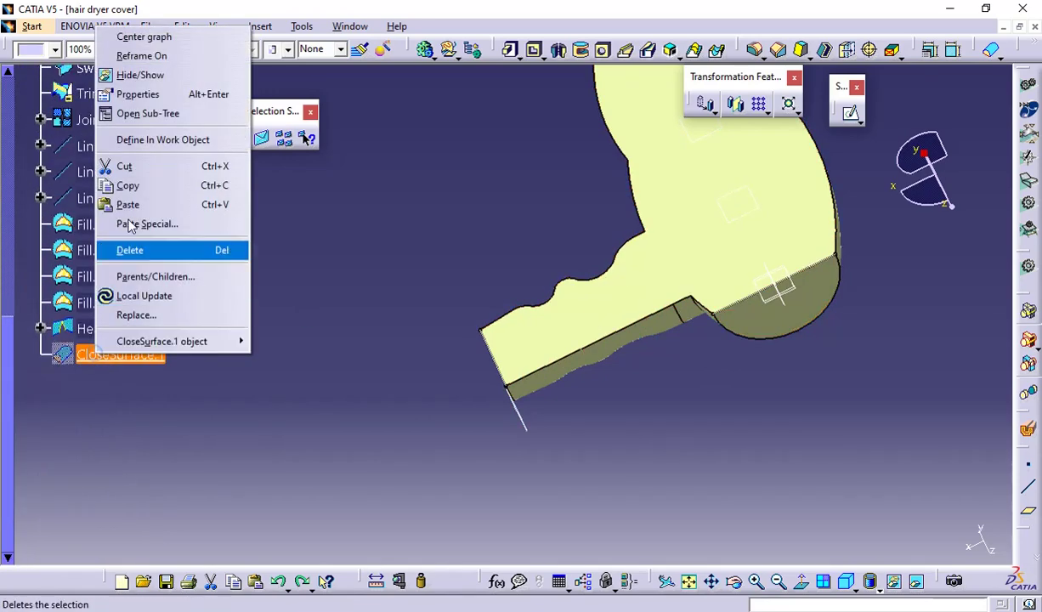
{"action": "left_click", "coordinate": [155, 75]}
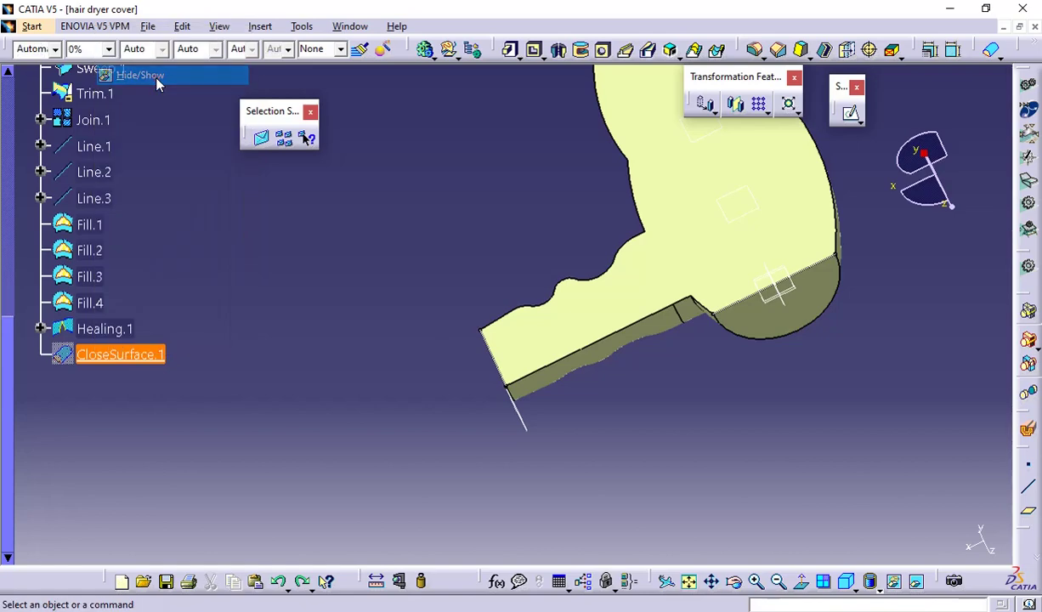
{"action": "left_click", "coordinate": [113, 328]}
{"action": "right_click", "coordinate": [113, 328]}
{"action": "left_click", "coordinate": [145, 335]}
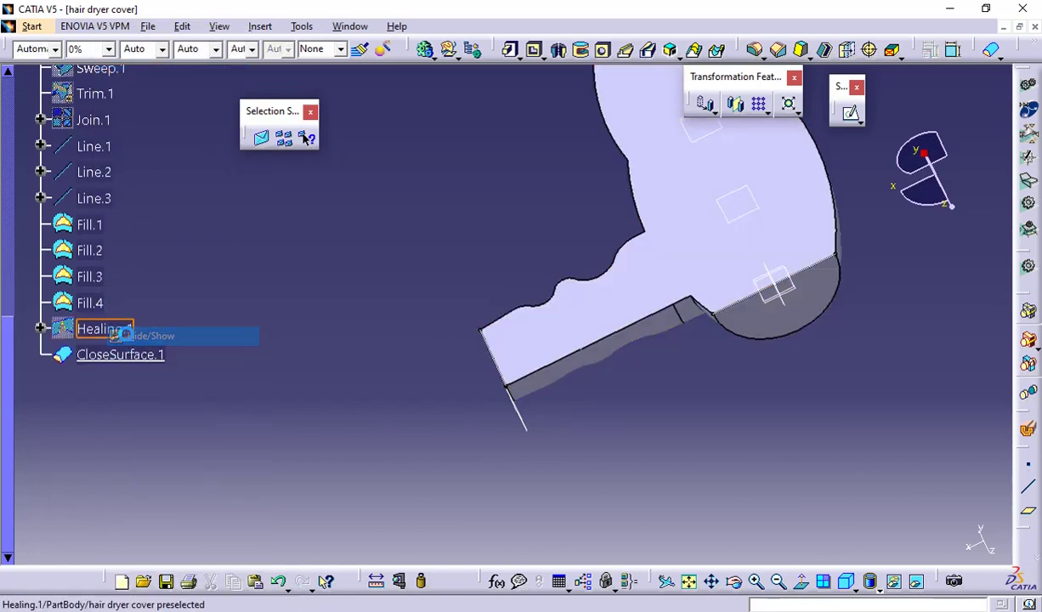
Add a 12 mm edge fillet with Tangency selection on the curved edge between the barrel's two bulging sections
{"action": "middle_click_drag", "start_coordinate": [527, 297], "coordinate": [300, 309]}
{"action": "scroll", "coordinate": [745, 435], "scroll_direction": "up", "scroll_amount": 1}
{"action": "middle_click_drag", "start_coordinate": [744, 435], "coordinate": [528, 261]}
{"action": "scroll", "coordinate": [528, 261], "scroll_direction": "down", "scroll_amount": 1}
{"action": "scroll", "coordinate": [151, 333], "scroll_direction": "up", "scroll_amount": 3}
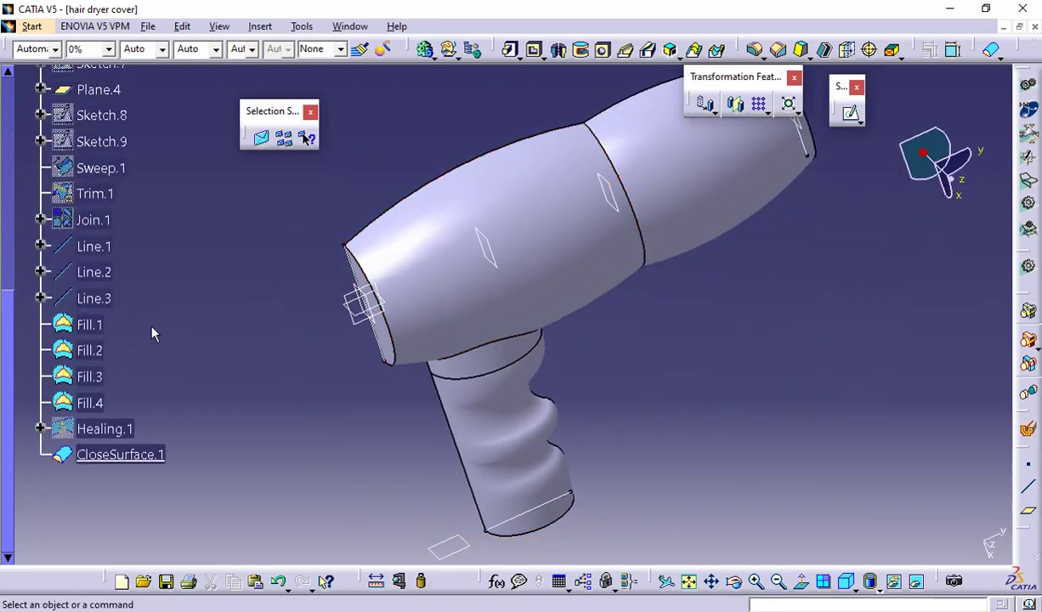
{"action": "scroll", "coordinate": [151, 334], "scroll_direction": "down", "scroll_amount": 5}
{"action": "middle_click_drag", "start_coordinate": [483, 423], "coordinate": [466, 340]}
{"action": "middle_click_drag", "start_coordinate": [714, 425], "coordinate": [644, 361]}
{"action": "left_click", "coordinate": [756, 53]}
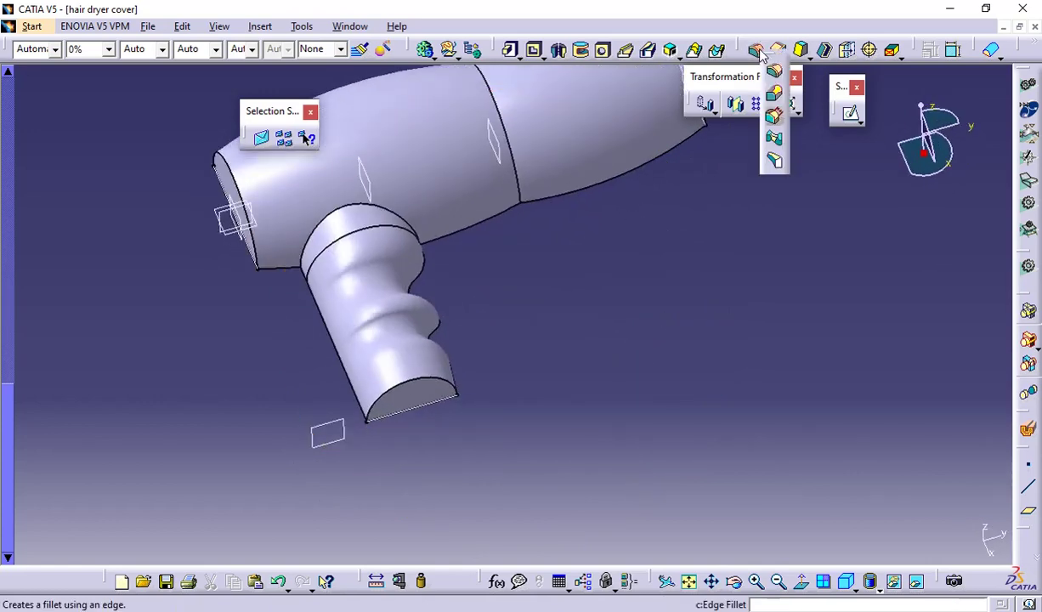
{"action": "left_click", "coordinate": [756, 157]}
{"action": "left_click", "coordinate": [521, 176]}
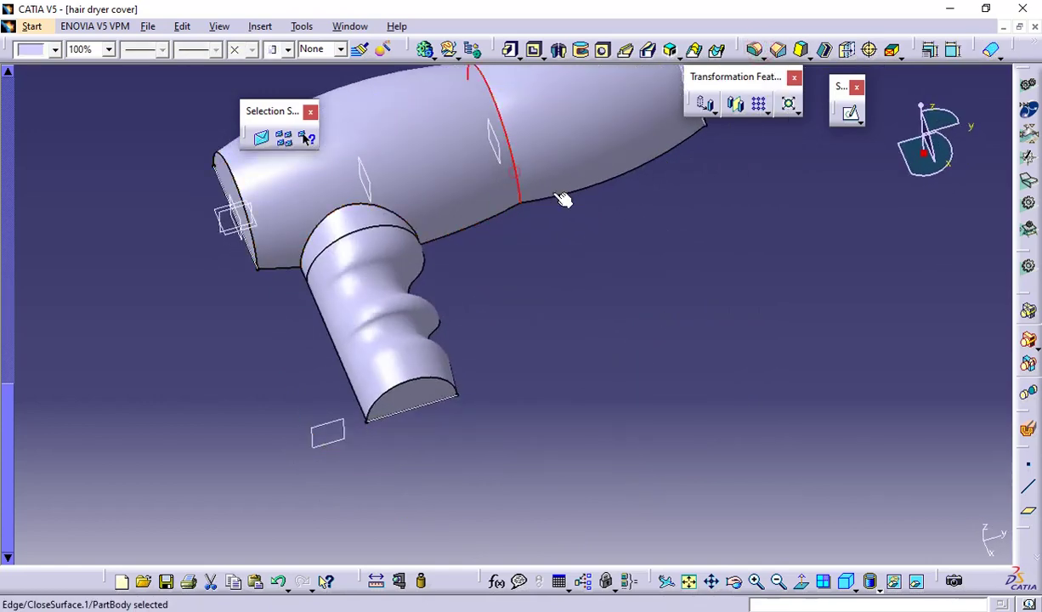
{"action": "middle_click_drag", "start_coordinate": [850, 352], "coordinate": [729, 134]}
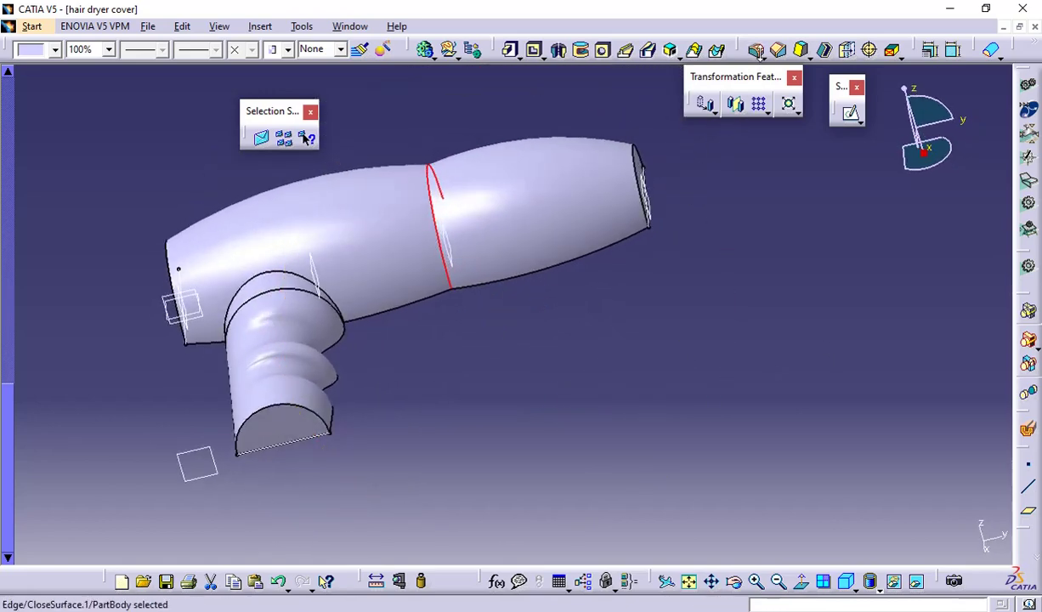
{"action": "key", "text": "Return"}
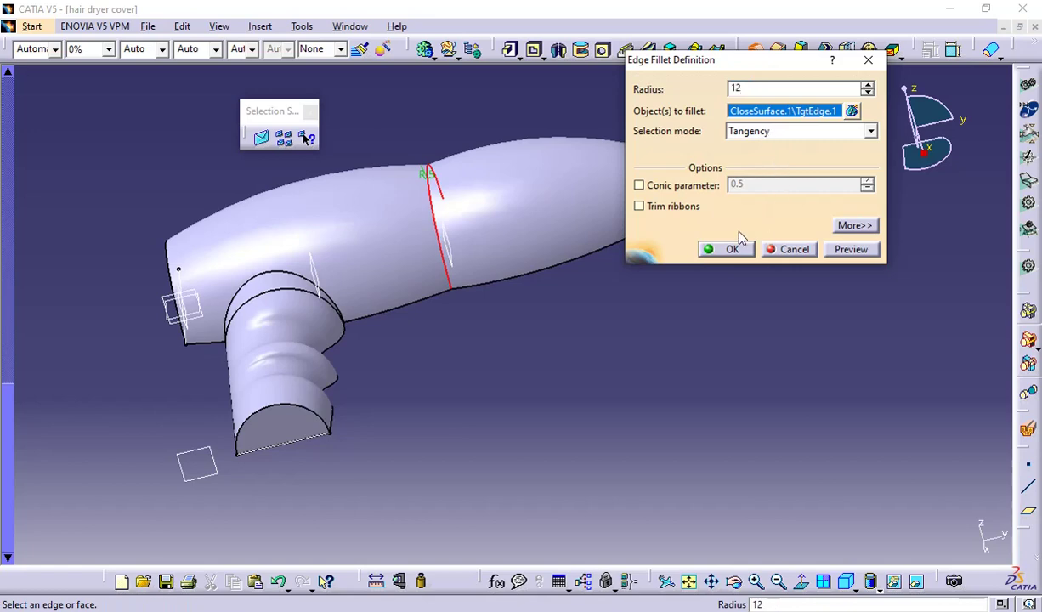
{"action": "left_click", "coordinate": [728, 249]}
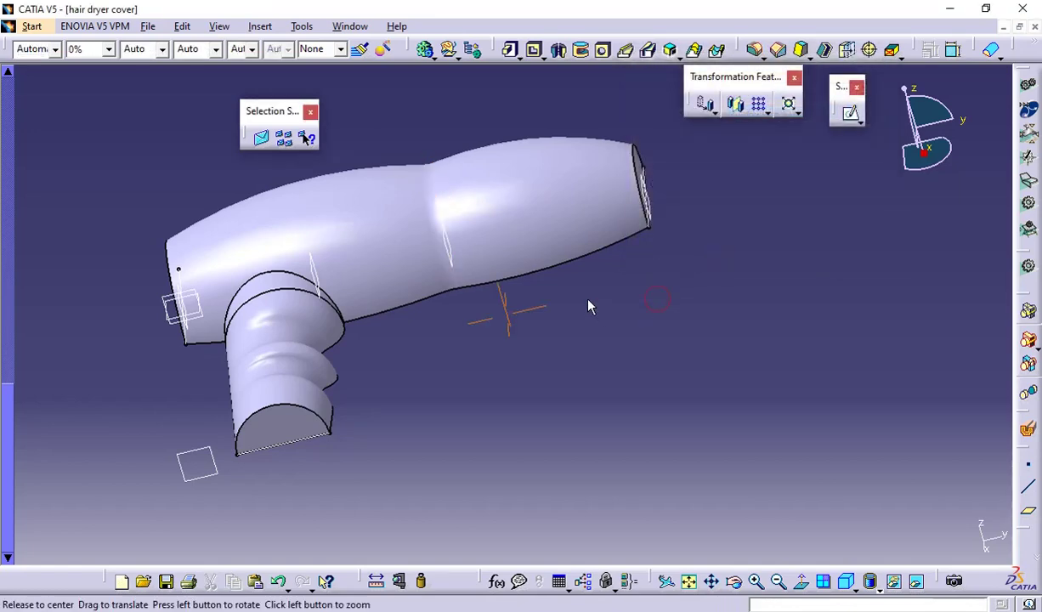
Try to fillet the edge where the handle meets the barrel with a 12 mm radius, and leave the Edge Fillet command
{"action": "middle_click_drag", "start_coordinate": [590, 306], "coordinate": [606, 443]}
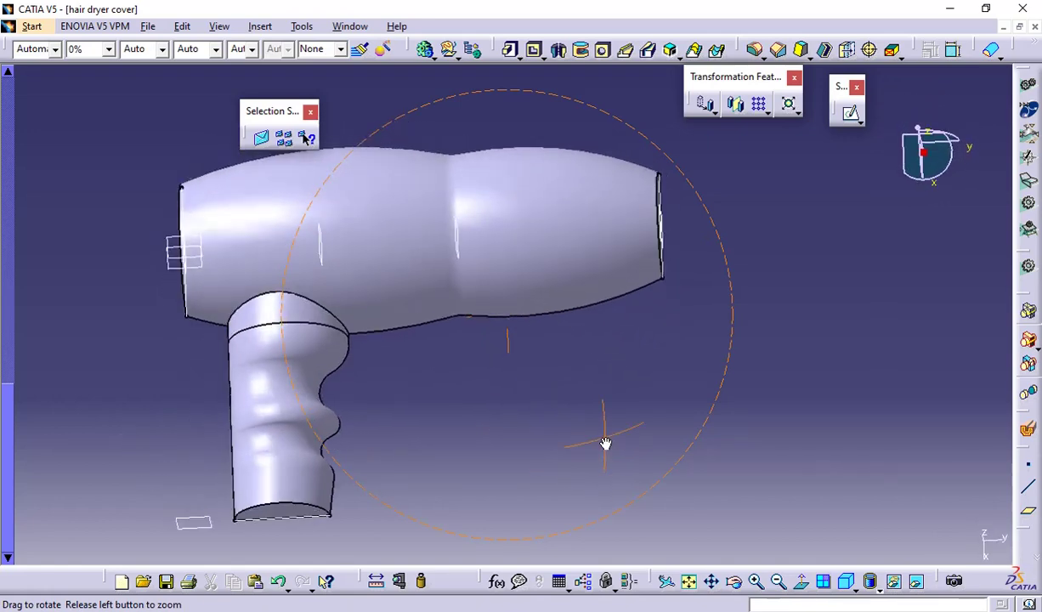
{"action": "left_click", "coordinate": [330, 311]}
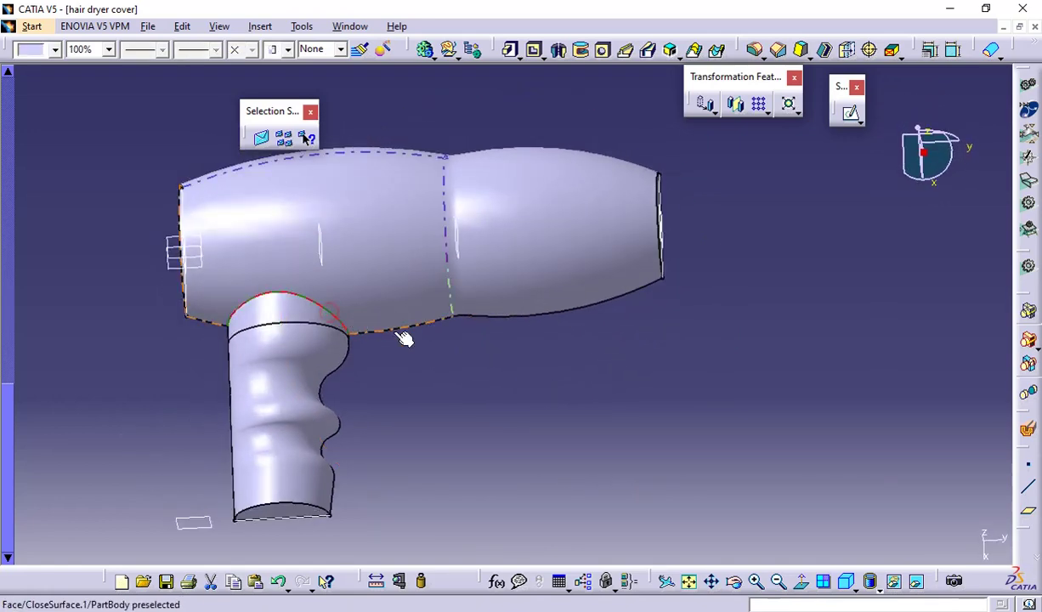
{"action": "left_click", "coordinate": [748, 49]}
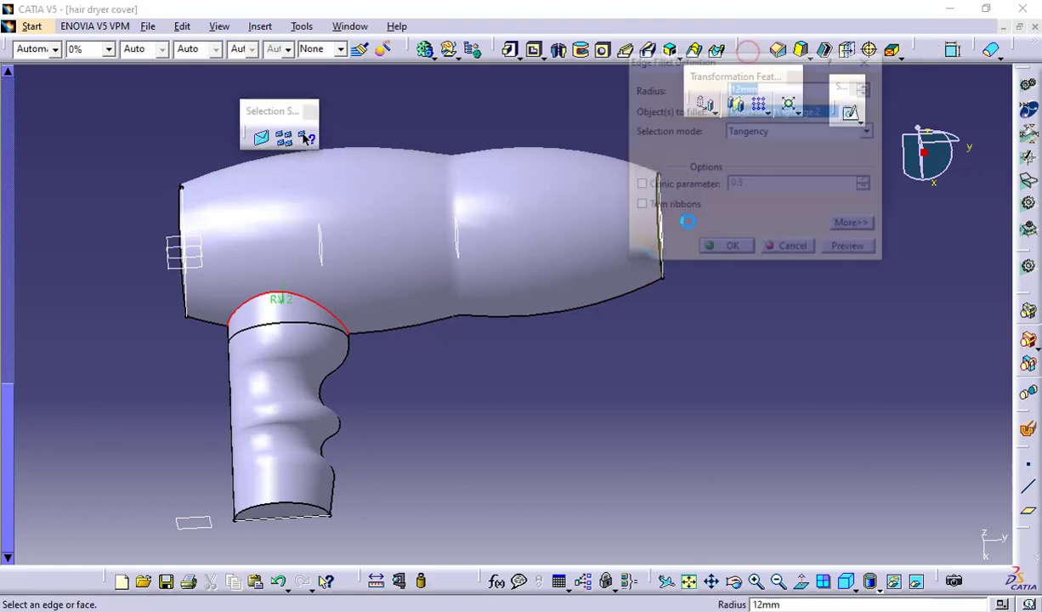
{"action": "left_click", "coordinate": [728, 254]}
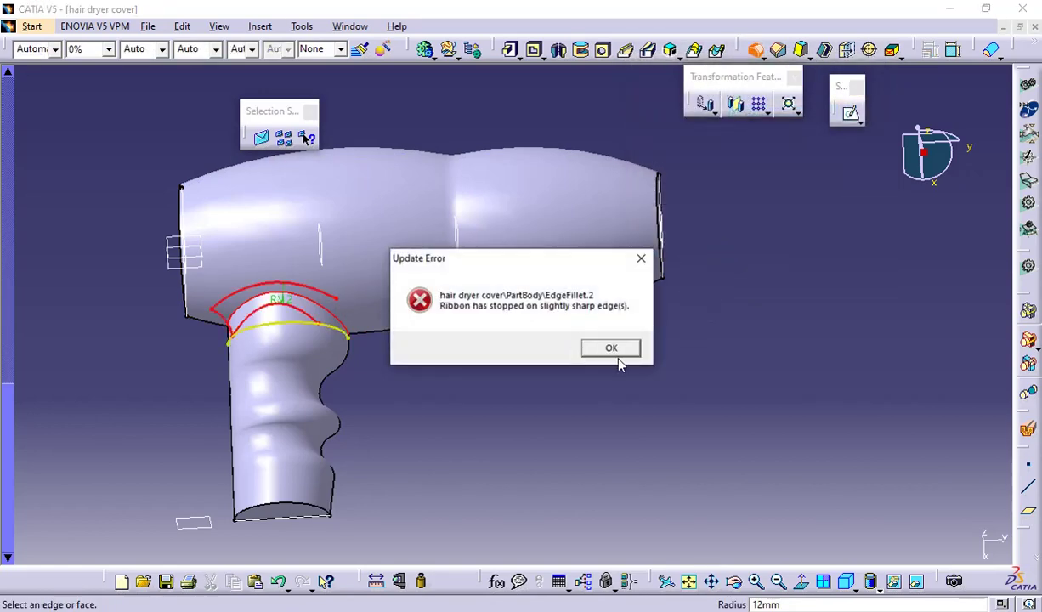
{"action": "left_click", "coordinate": [614, 349]}
{"action": "middle_click_drag", "start_coordinate": [491, 414], "coordinate": [446, 271]}
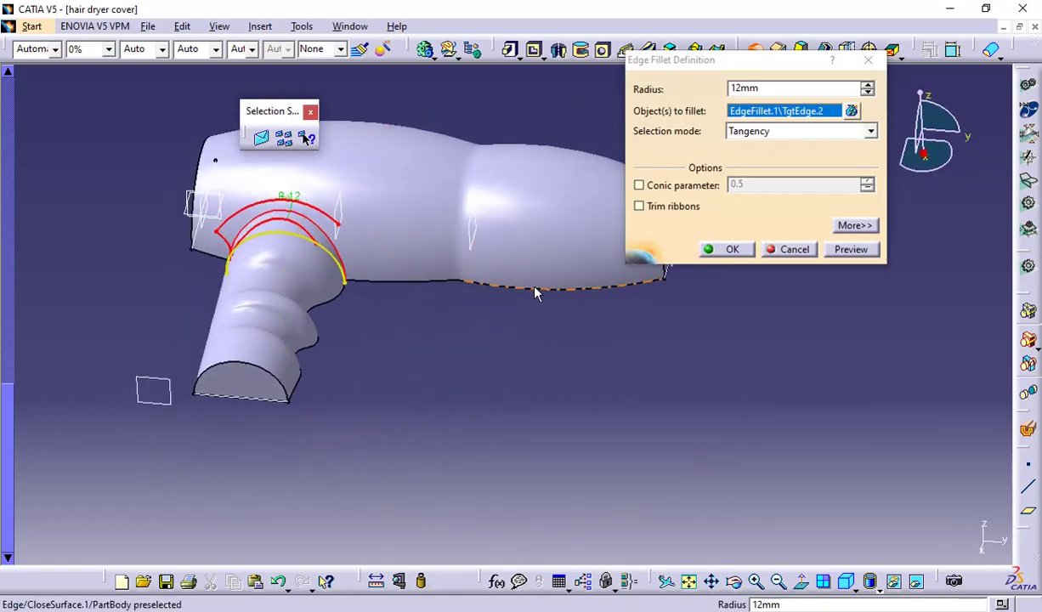
{"action": "left_click", "coordinate": [791, 249]}
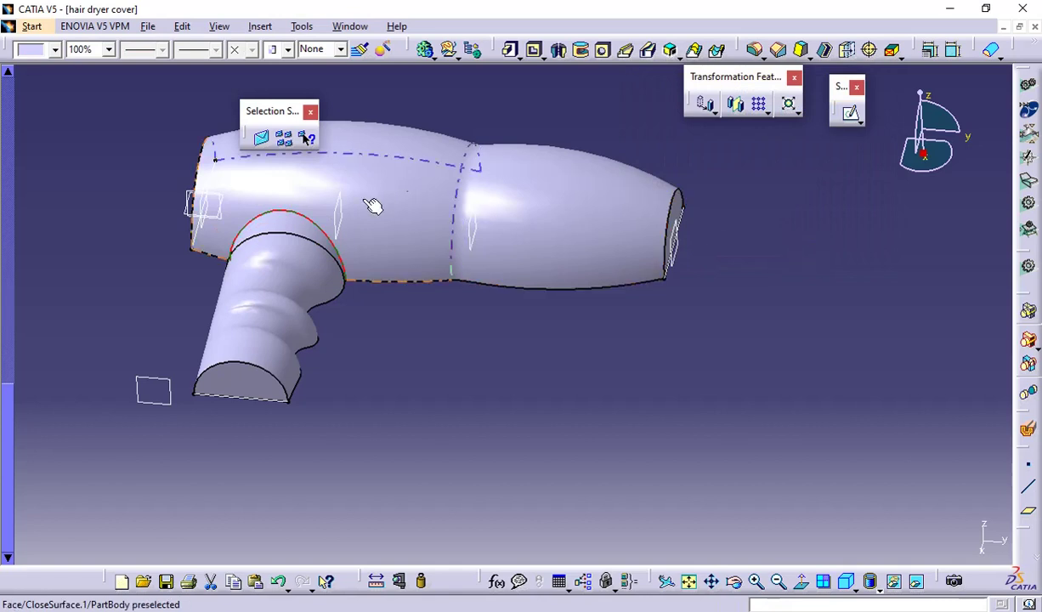
Fillet the edge where the handle meets the barrel with an 11 mm radius
{"action": "left_click", "coordinate": [746, 51]}
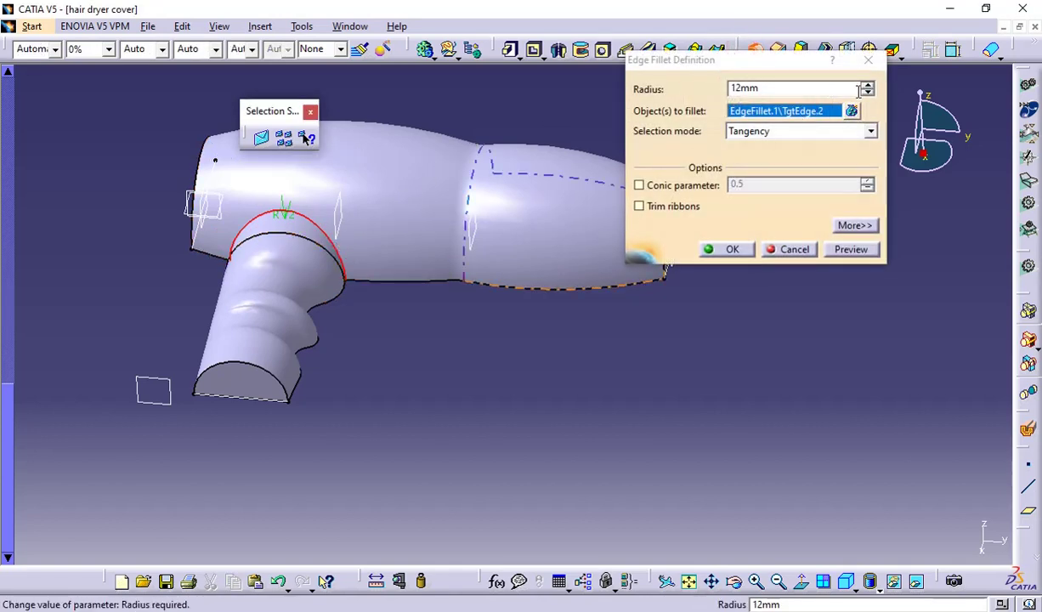
{"action": "left_click", "coordinate": [867, 85]}
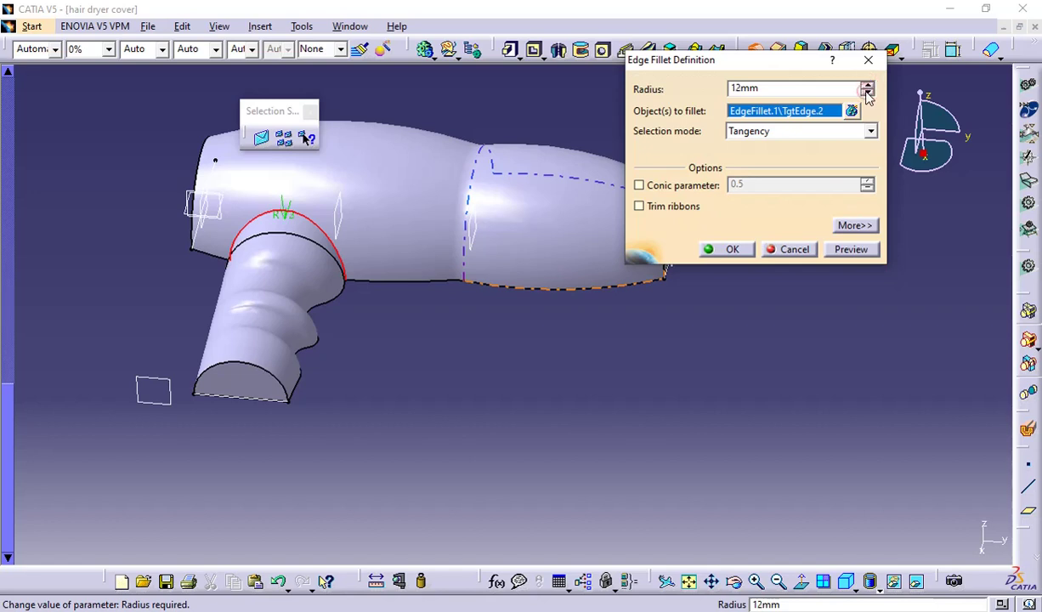
{"action": "left_click", "coordinate": [832, 250]}
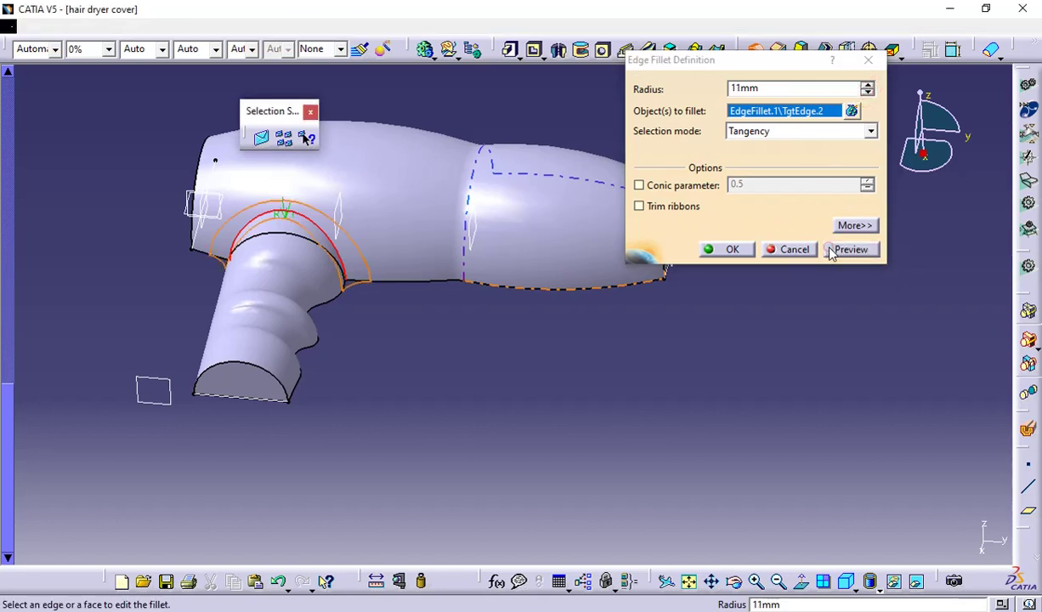
{"action": "left_click", "coordinate": [750, 255]}
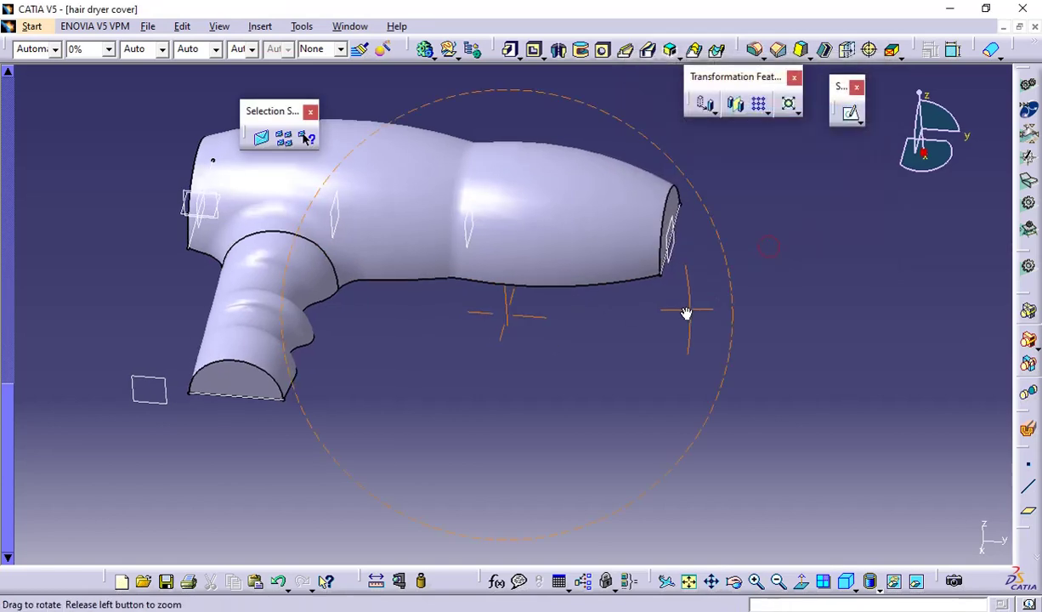
Add a 12 mm edge fillet along the curved edge at the handle's free end
{"action": "middle_click_drag", "start_coordinate": [688, 309], "coordinate": [979, 303]}
{"action": "middle_click_drag", "start_coordinate": [662, 431], "coordinate": [663, 295]}
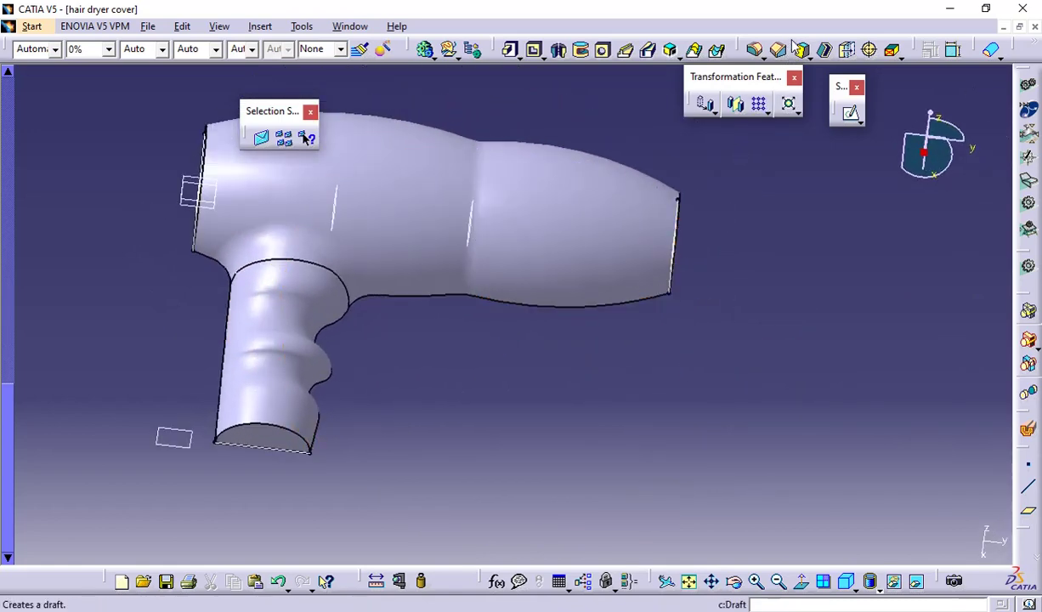
{"action": "left_click", "coordinate": [754, 49]}
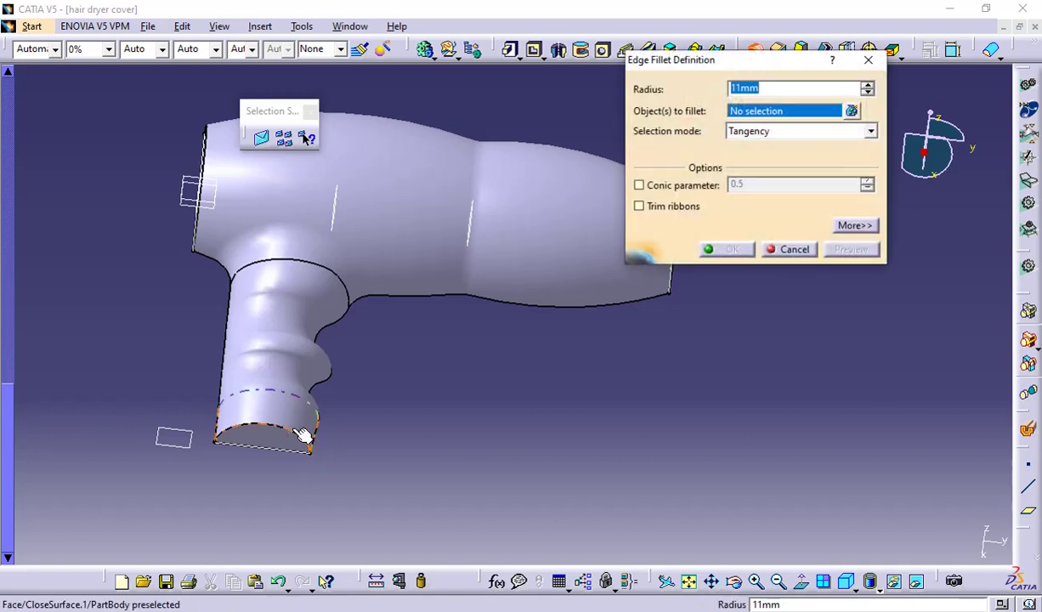
{"action": "left_click", "coordinate": [293, 431]}
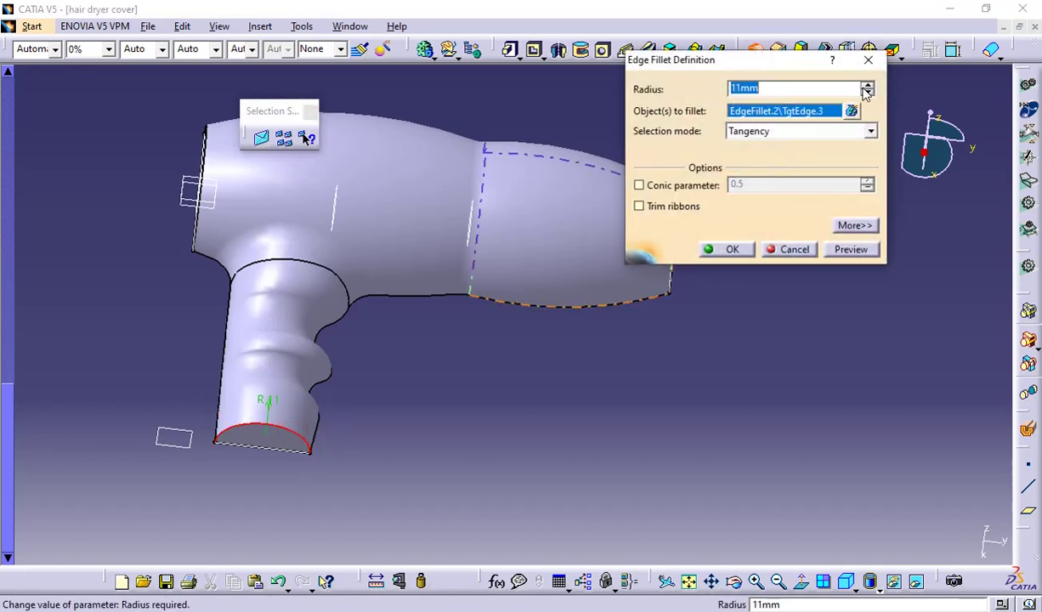
{"action": "scroll", "coordinate": [823, 85], "scroll_direction": "up", "scroll_amount": 1}
{"action": "left_click", "coordinate": [862, 249]}
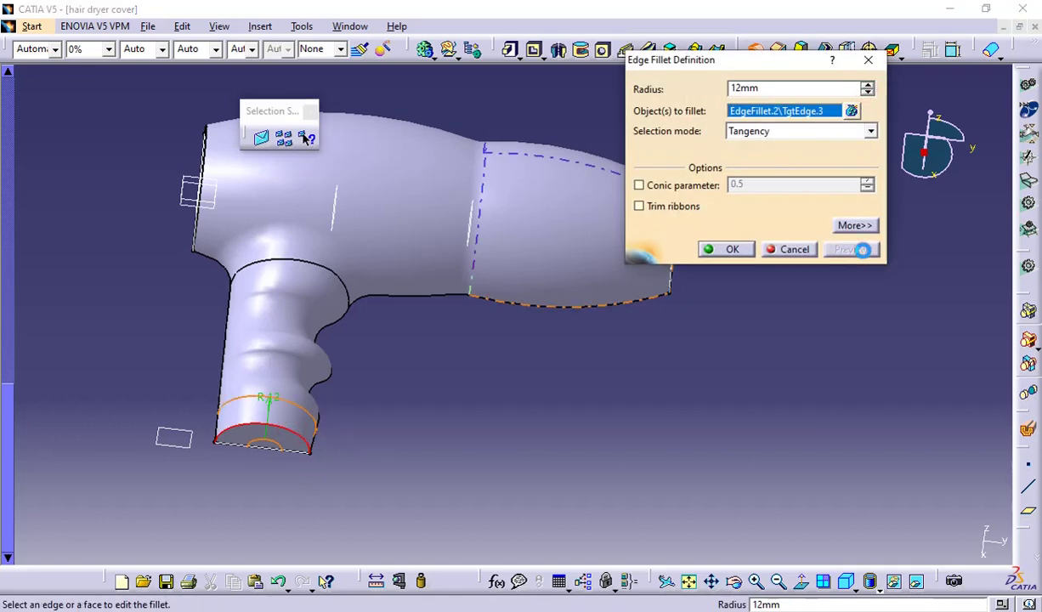
{"action": "left_click", "coordinate": [715, 249]}
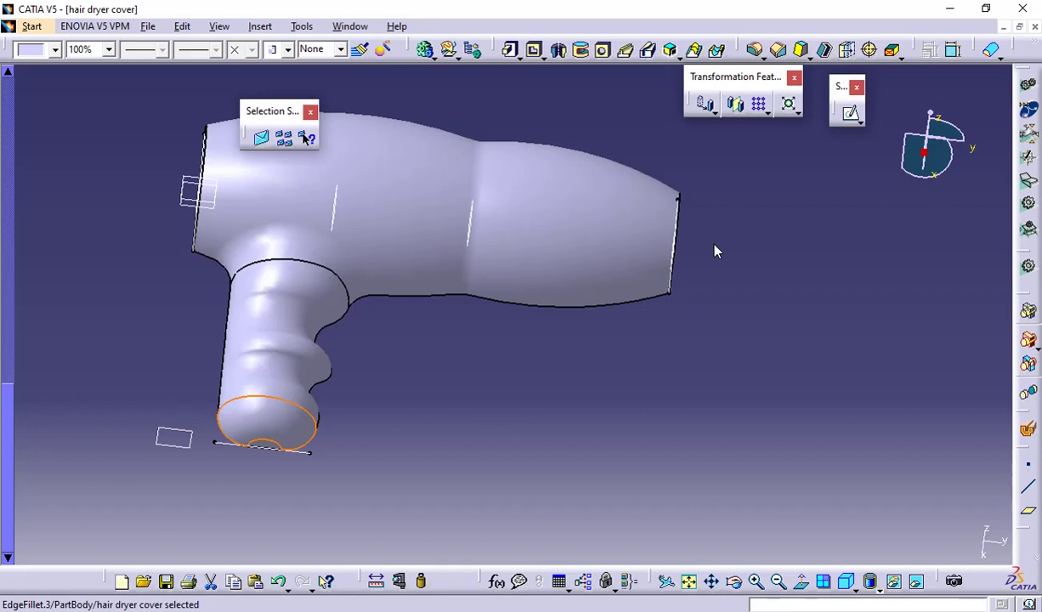
Set the radius of the fillet at the handle's free end to 6 mm
{"action": "double_click", "coordinate": [308, 424]}
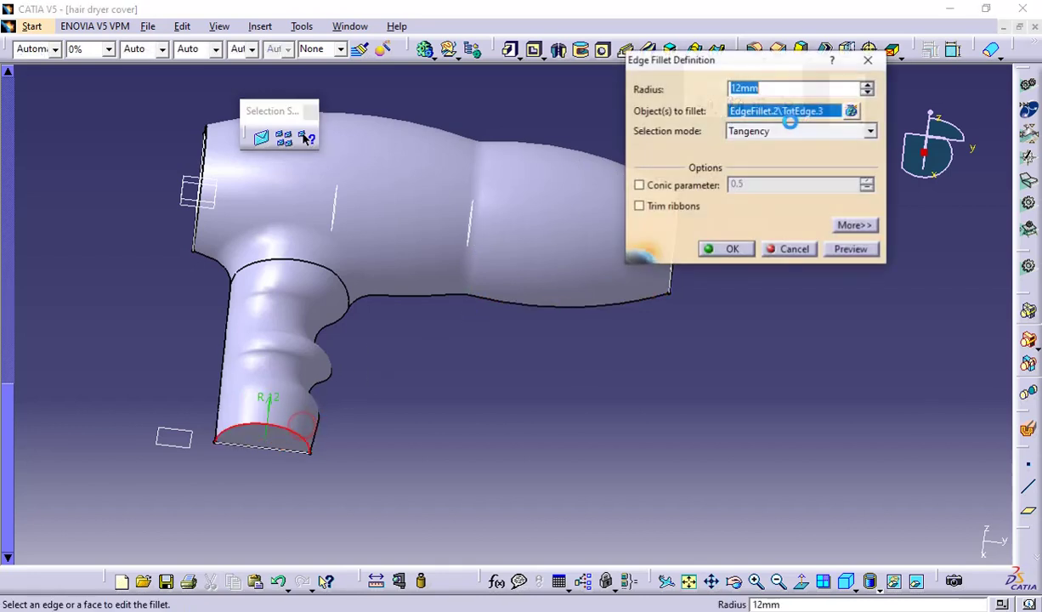
{"action": "left_click", "coordinate": [868, 94]}
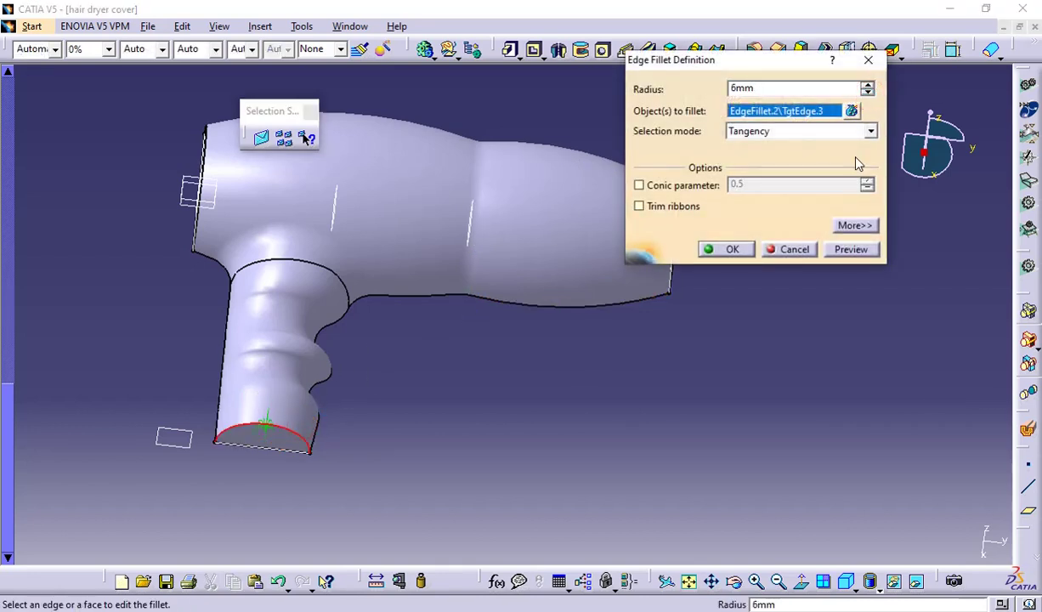
{"action": "left_click", "coordinate": [852, 250]}
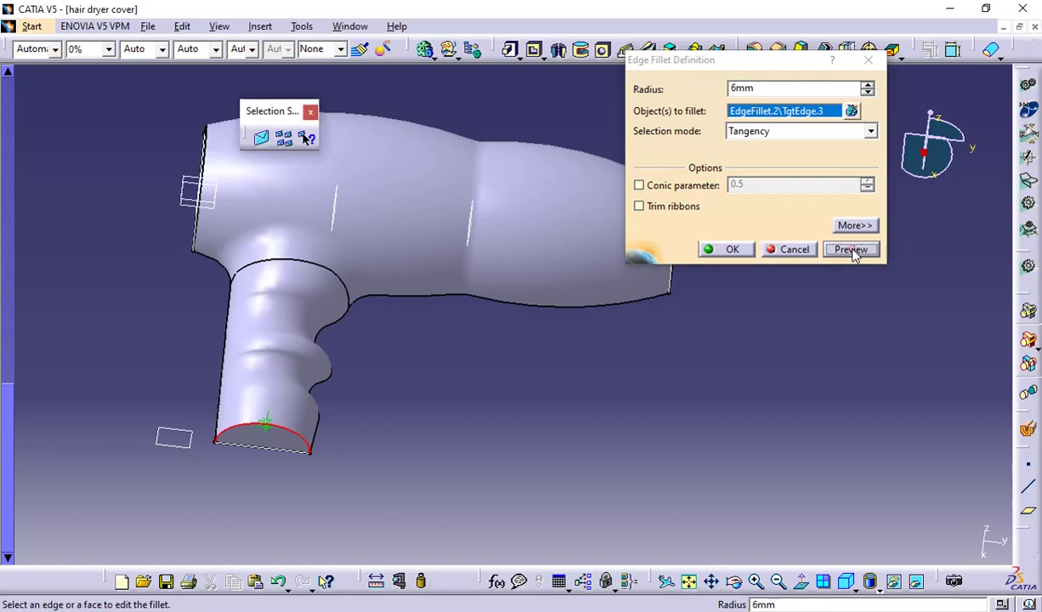
{"action": "left_click", "coordinate": [724, 249]}
Check the PDF drawing for the handle-end radius and set the fillet at the handle's free end to 8 mm
{"action": "middle_click_drag", "start_coordinate": [701, 300], "coordinate": [605, 374]}
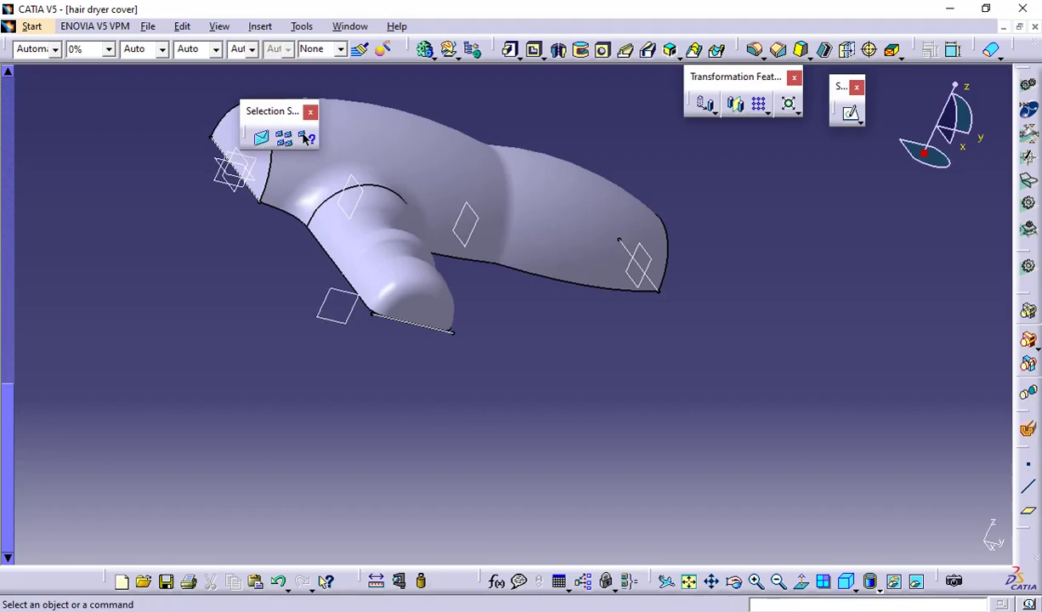
{"action": "key", "text": "alt+Tab"}
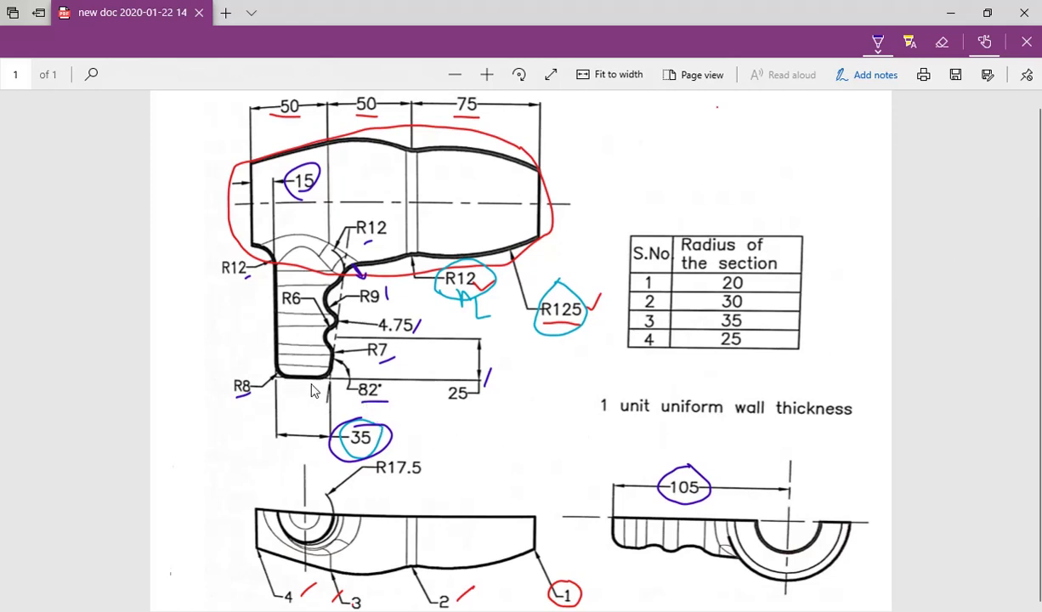
{"action": "scroll", "coordinate": [476, 299], "scroll_direction": "up", "scroll_amount": 1}
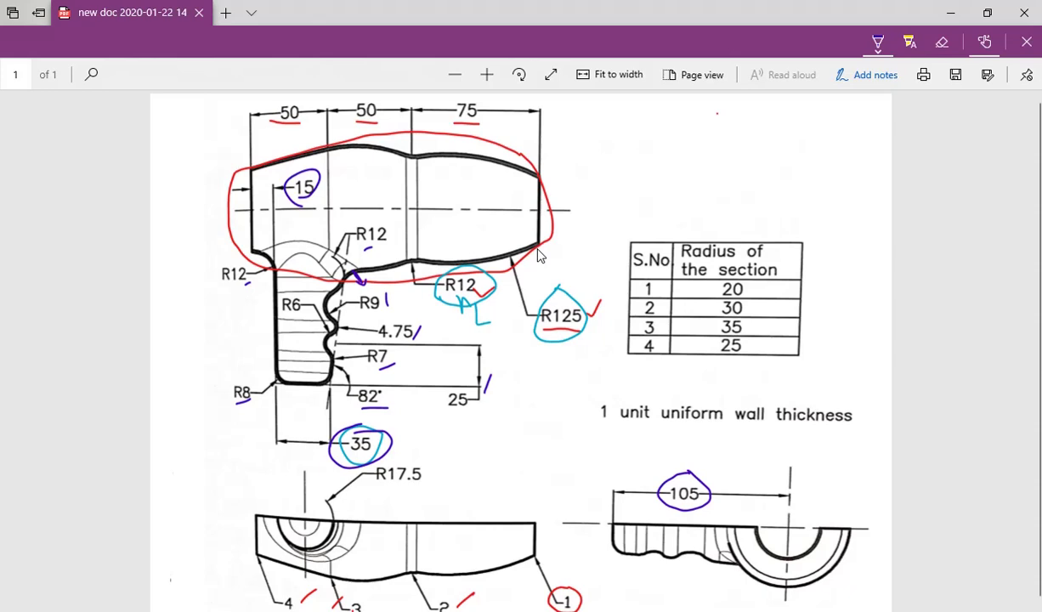
{"action": "left_click", "coordinate": [950, 13]}
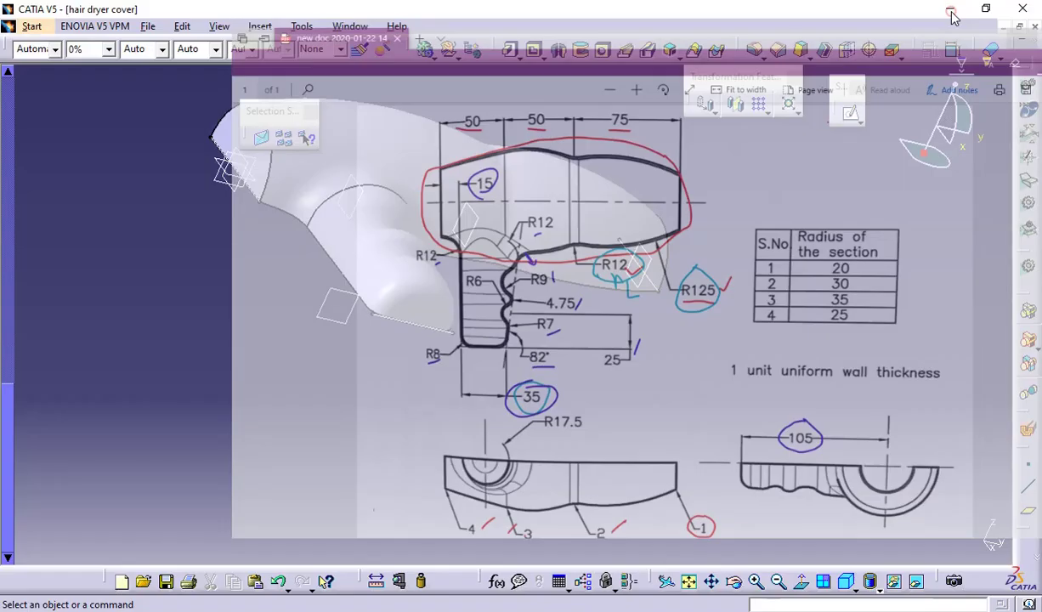
{"action": "middle_click_drag", "start_coordinate": [653, 332], "coordinate": [430, 426]}
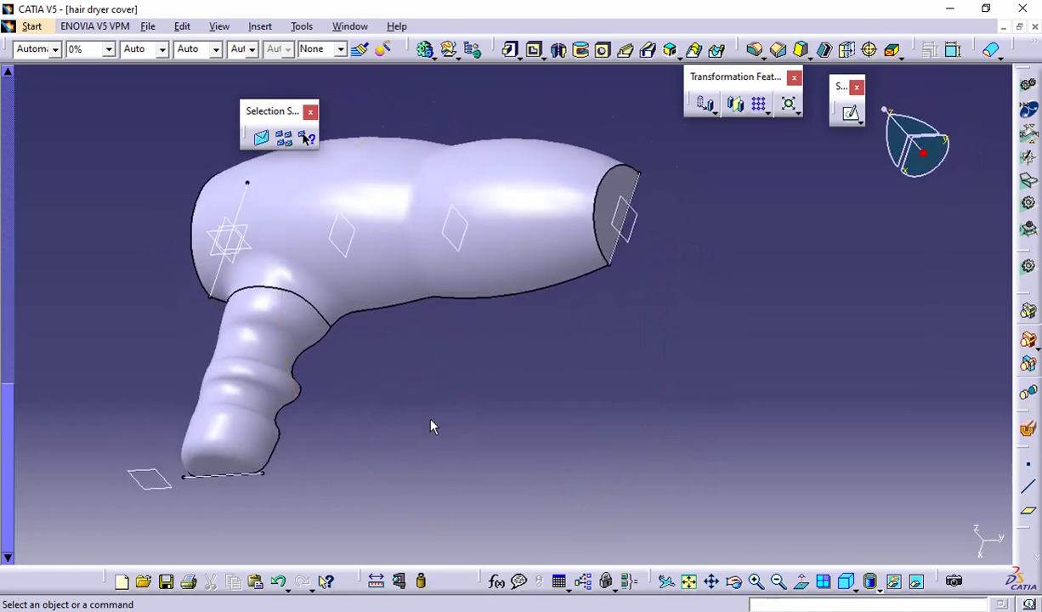
{"action": "double_click", "coordinate": [236, 448]}
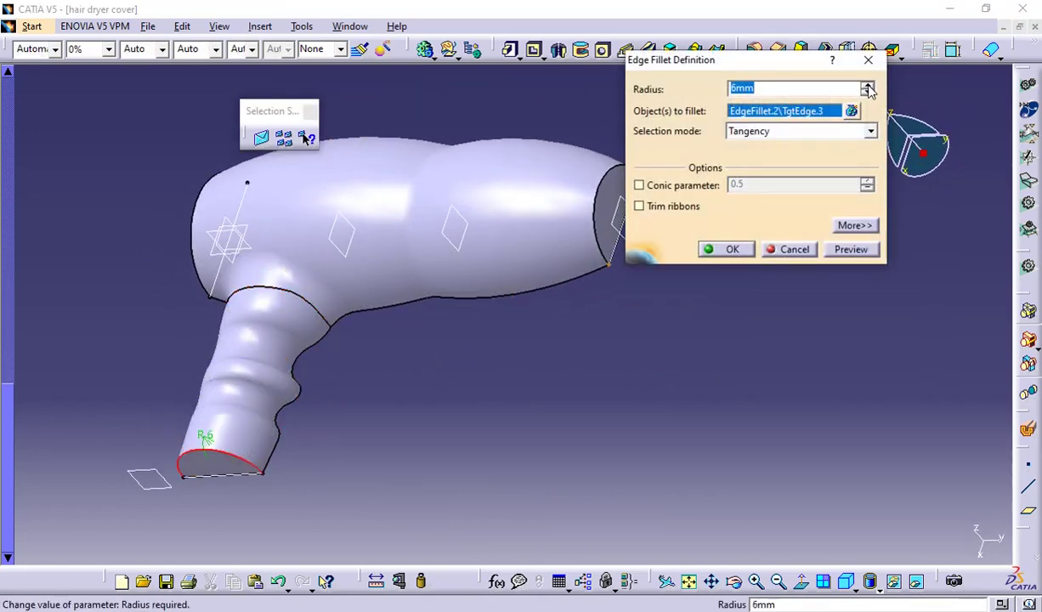
{"action": "left_click", "coordinate": [868, 86]}
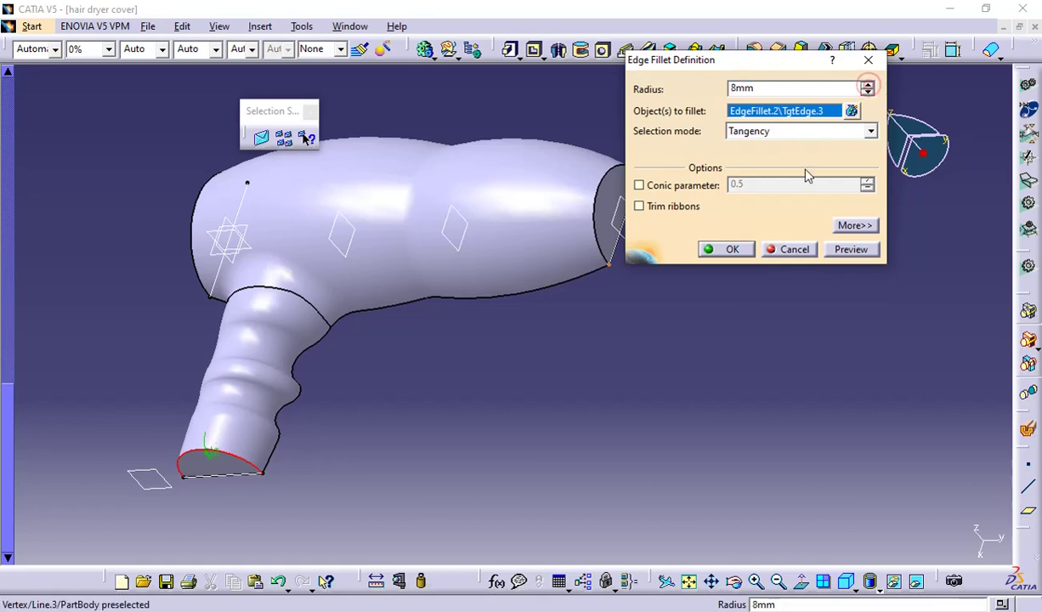
{"action": "left_click", "coordinate": [729, 248]}
Try to change the radius of the fillet between the handle and the barrel to 12 mm
{"action": "double_click", "coordinate": [336, 307]}
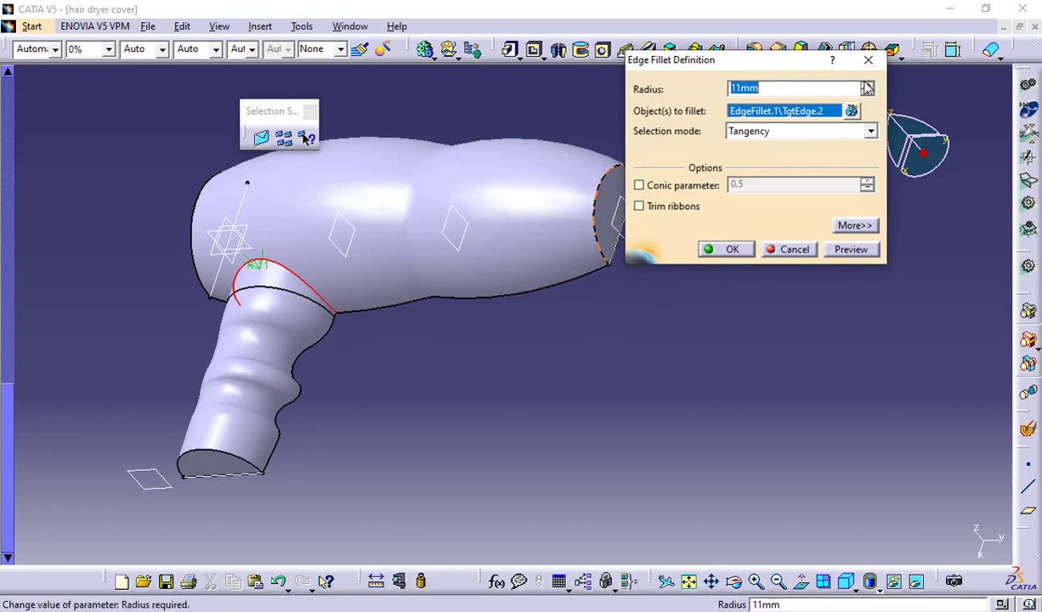
{"action": "left_click", "coordinate": [853, 249]}
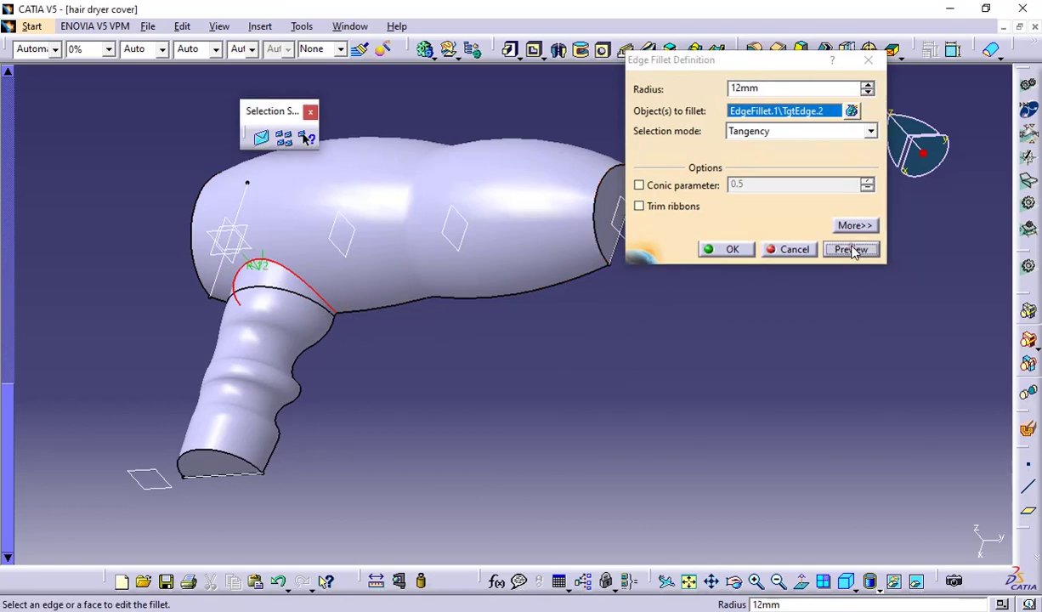
{"action": "middle_click_drag", "start_coordinate": [459, 261], "coordinate": [598, 288]}
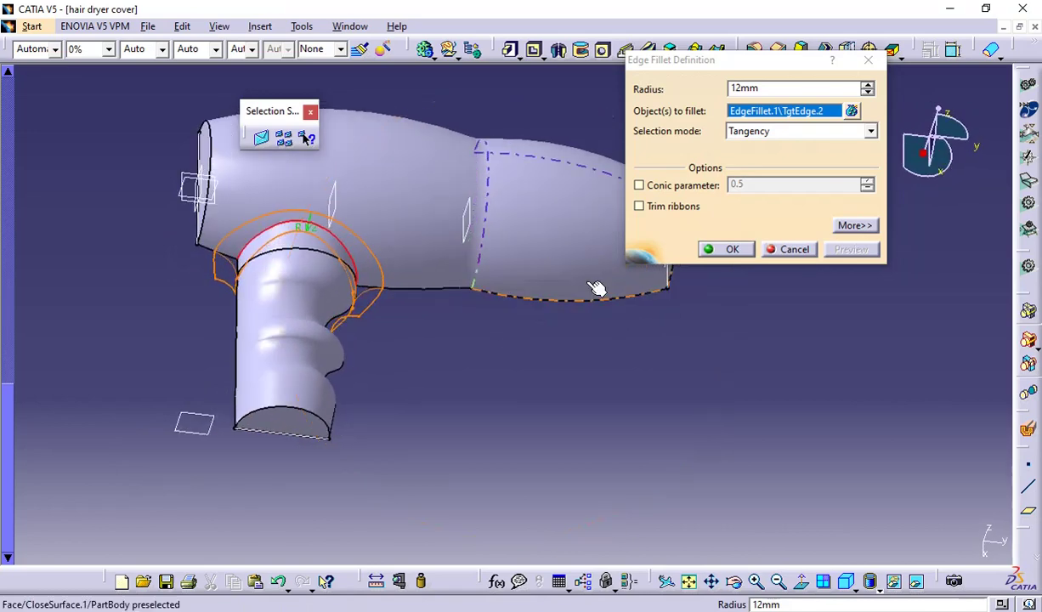
{"action": "left_click", "coordinate": [729, 250]}
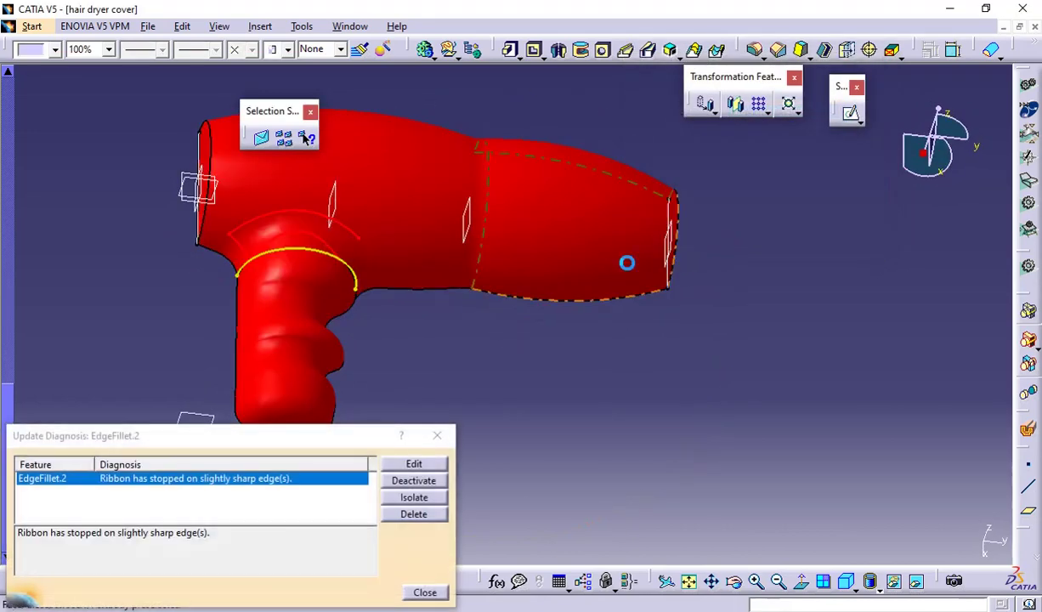
{"action": "left_click", "coordinate": [451, 436]}
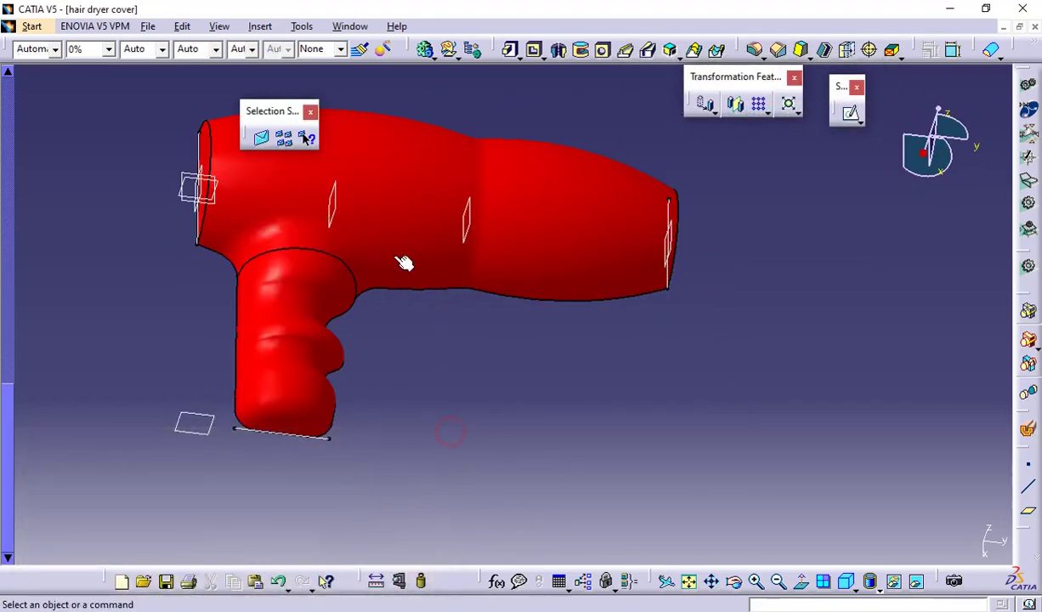
Set the radius of the fillet between the handle and the barrel to 11 mm
{"action": "double_click", "coordinate": [362, 253]}
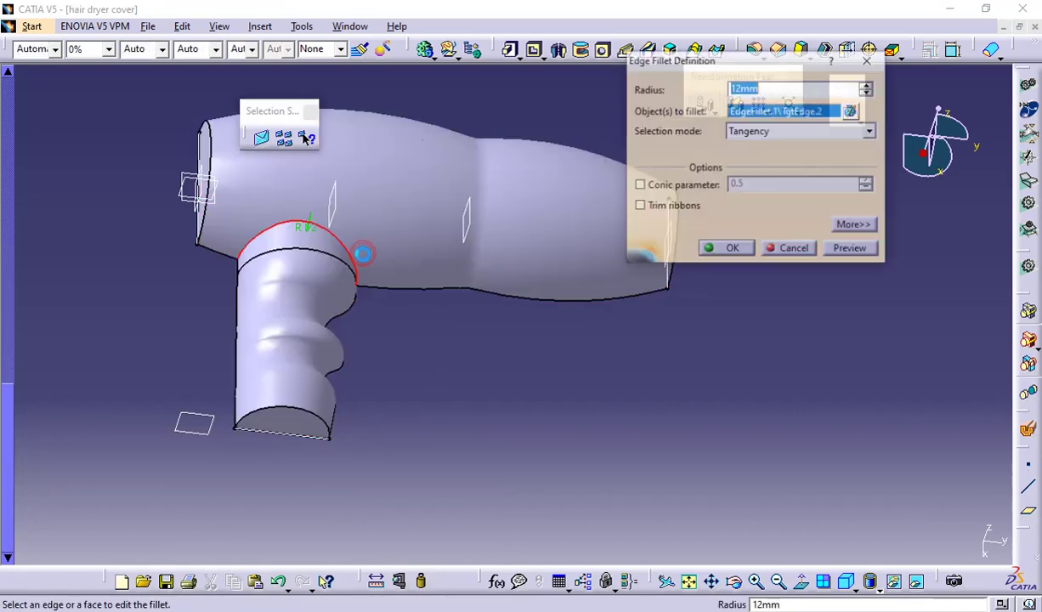
{"action": "left_click", "coordinate": [868, 93]}
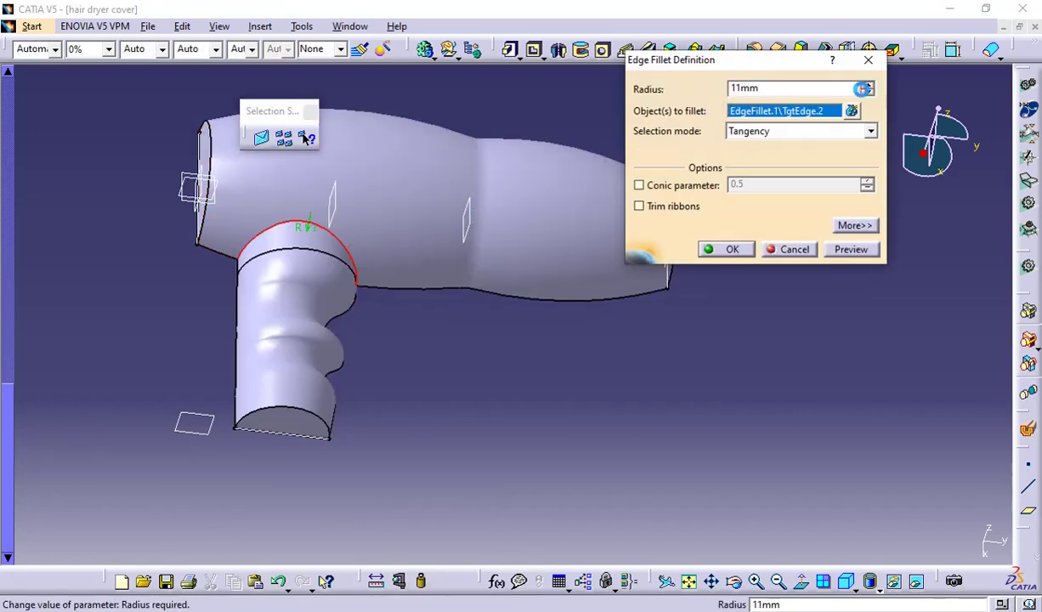
{"action": "left_click", "coordinate": [721, 252]}
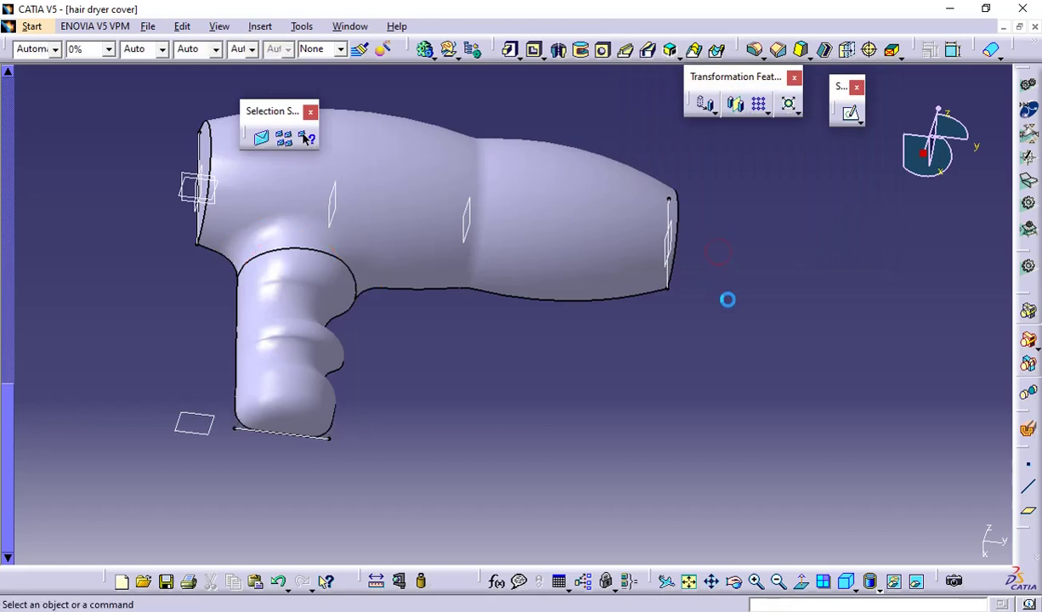
Shell the hair dryer body with a 1 mm inside thickness, removing the large flat face on its open side
{"action": "middle_click_drag", "start_coordinate": [767, 273], "coordinate": [296, 295]}
{"action": "middle_click_drag", "start_coordinate": [780, 282], "coordinate": [885, 309]}
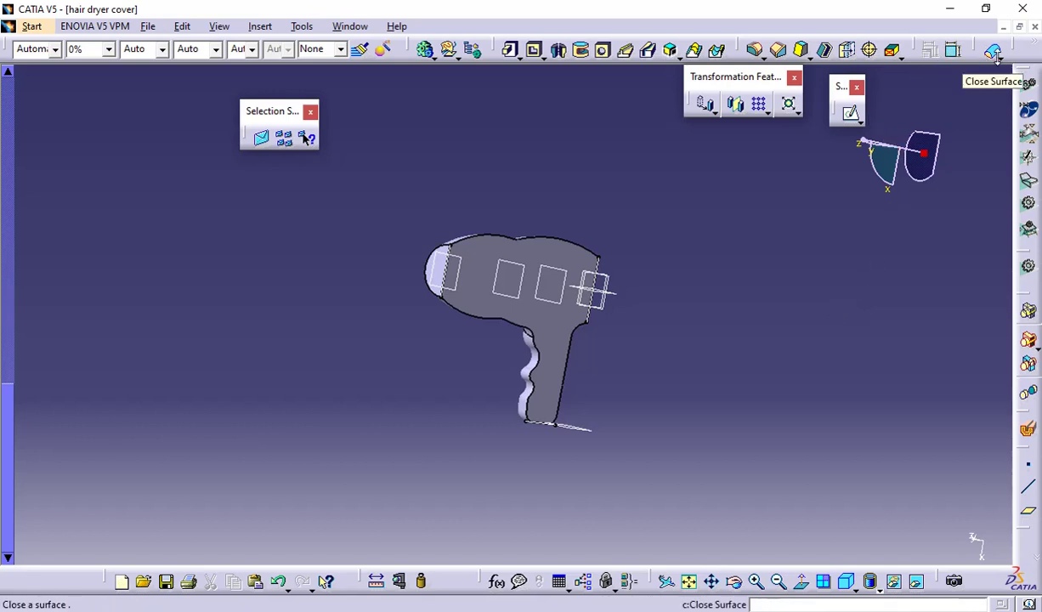
{"action": "left_click", "coordinate": [823, 49]}
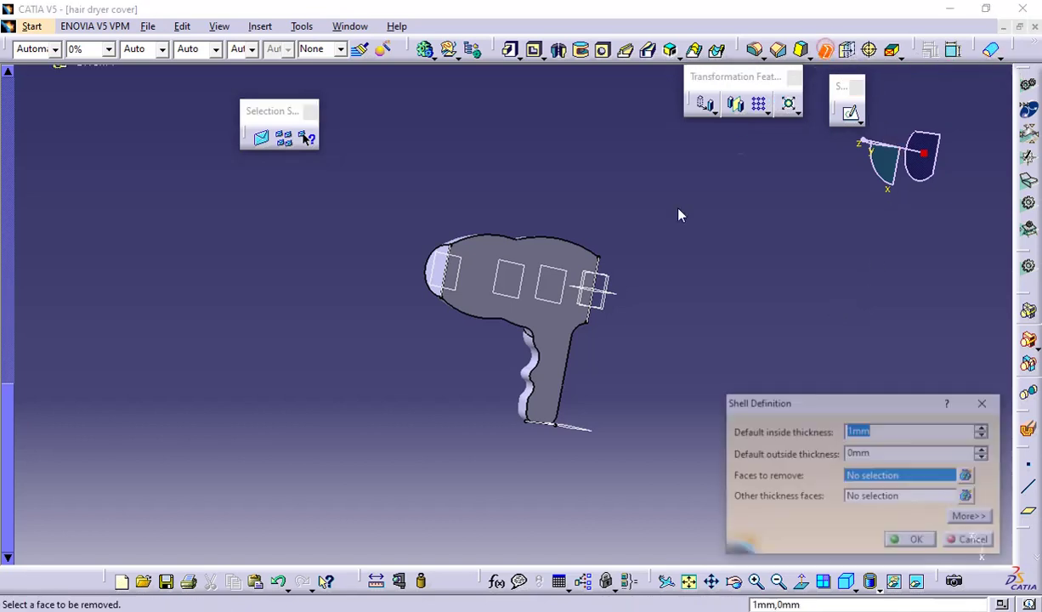
{"action": "left_click", "coordinate": [556, 326]}
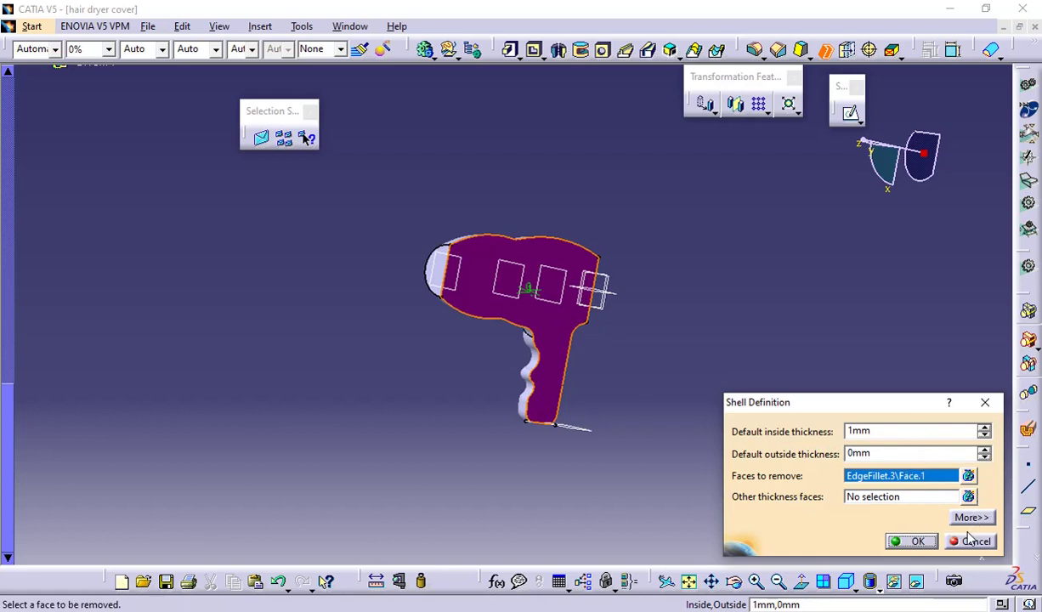
{"action": "left_click", "coordinate": [917, 541]}
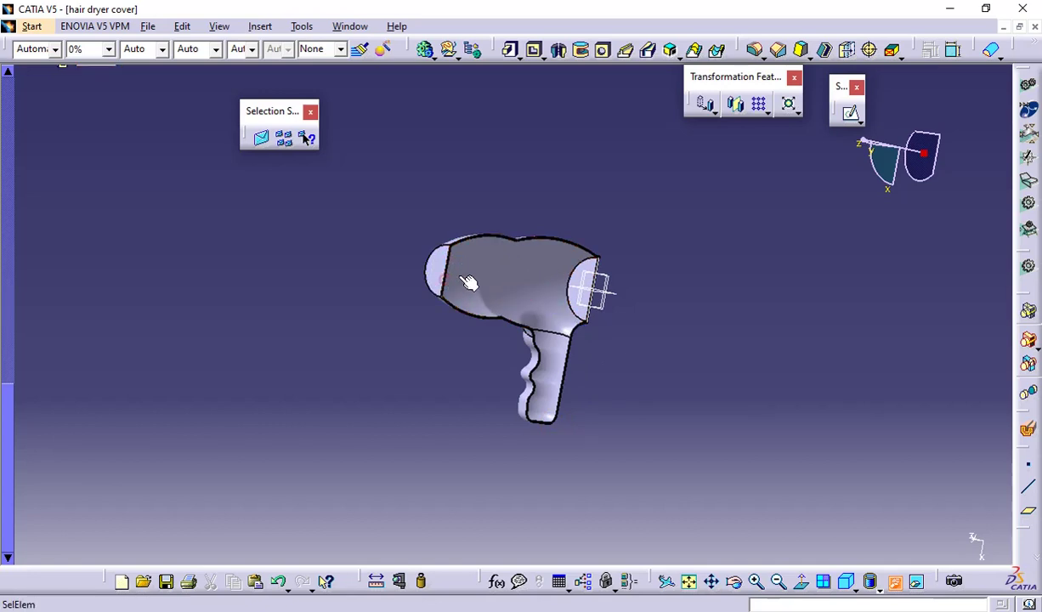
{"action": "middle_click_drag", "start_coordinate": [834, 307], "coordinate": [688, 298]}
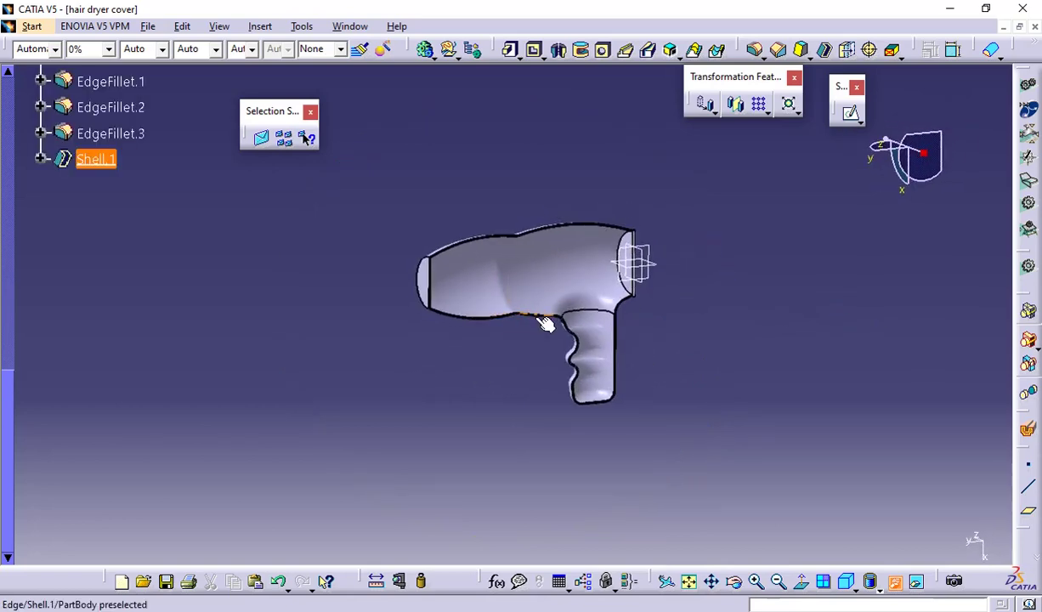
{"action": "double_click", "coordinate": [115, 166]}
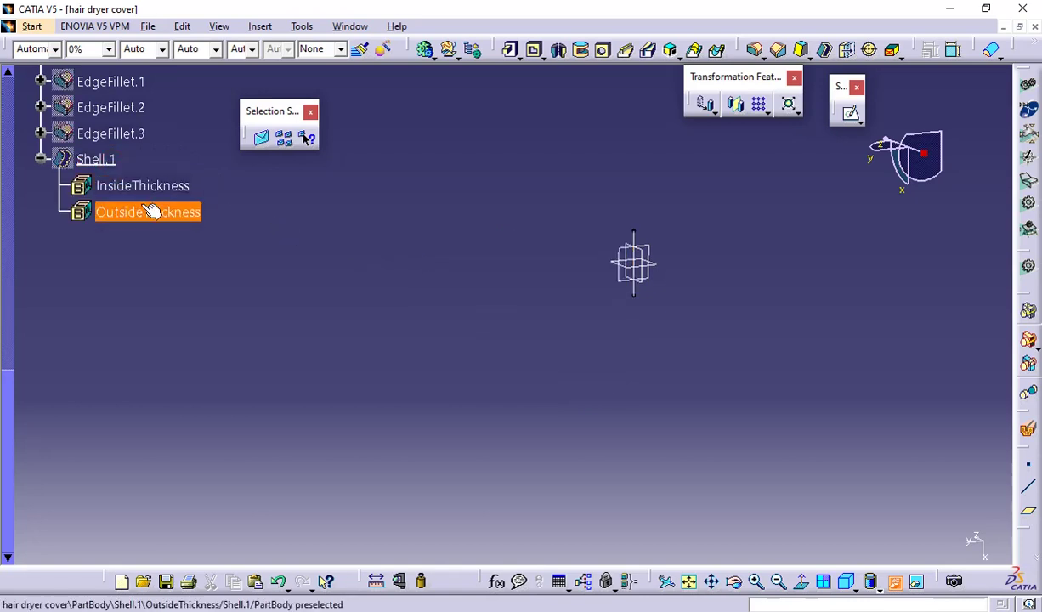
{"action": "double_click", "coordinate": [92, 161]}
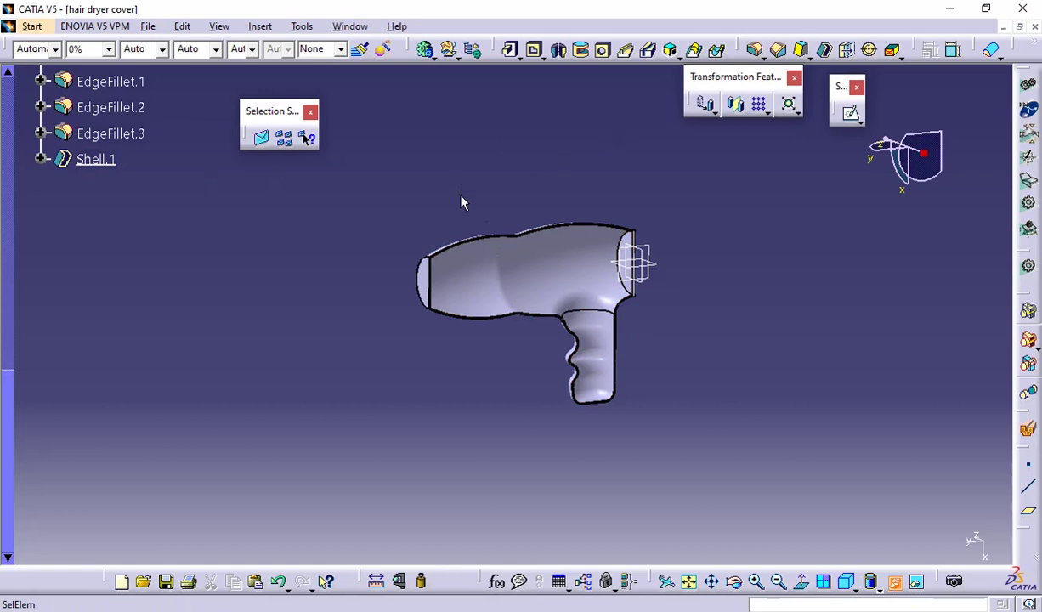
{"action": "left_click", "coordinate": [42, 159]}
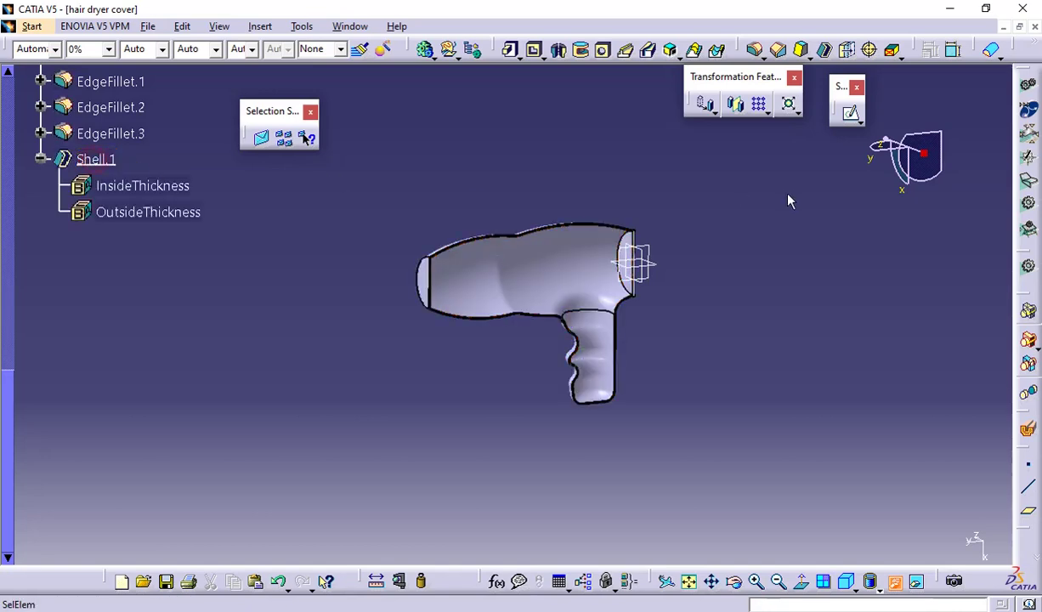
{"action": "left_click", "coordinate": [606, 287]}
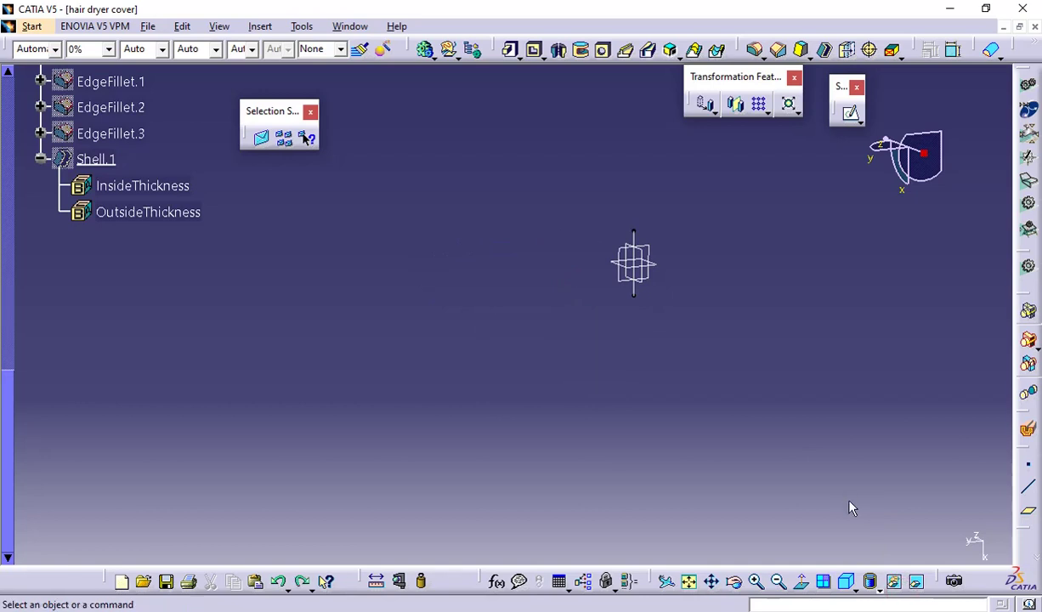
{"action": "key", "text": "ctrl+z"}
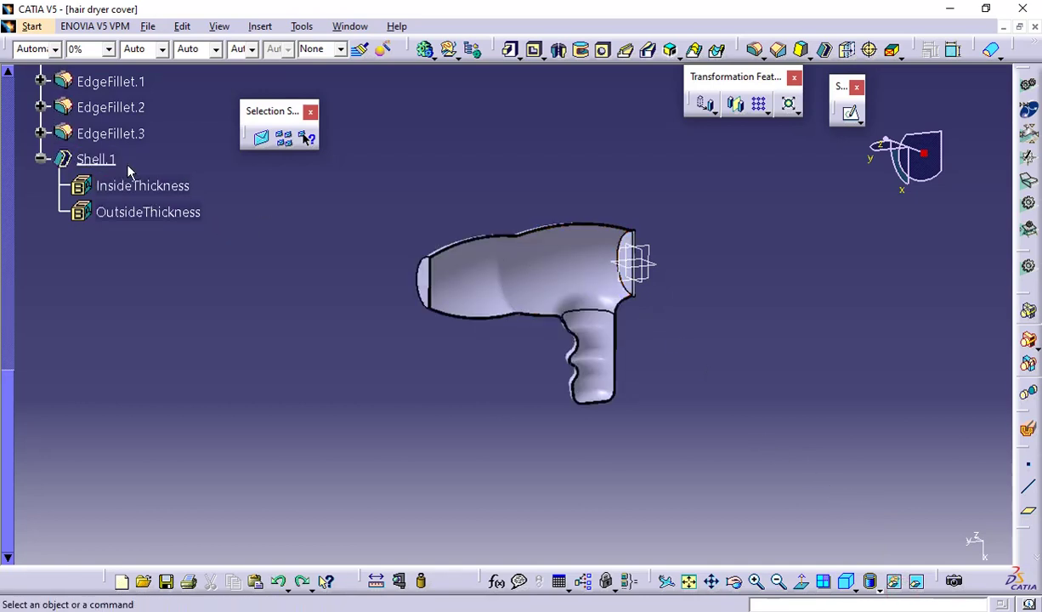
Edit the shell to also remove the two flat end faces of the barrel
{"action": "double_click", "coordinate": [103, 160]}
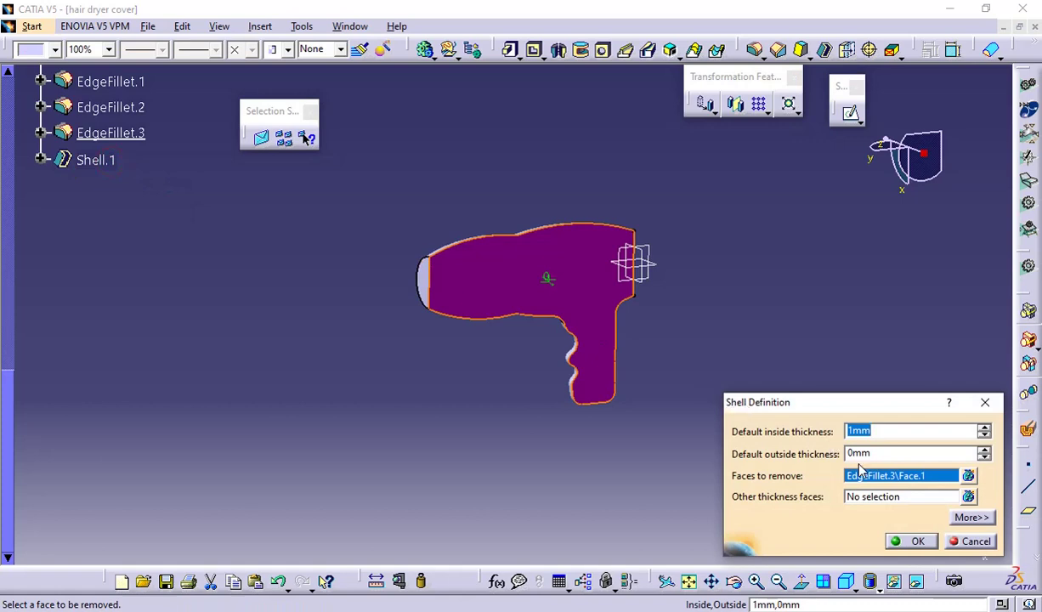
{"action": "left_click", "coordinate": [418, 279]}
{"action": "middle_click_drag", "start_coordinate": [643, 279], "coordinate": [382, 281]}
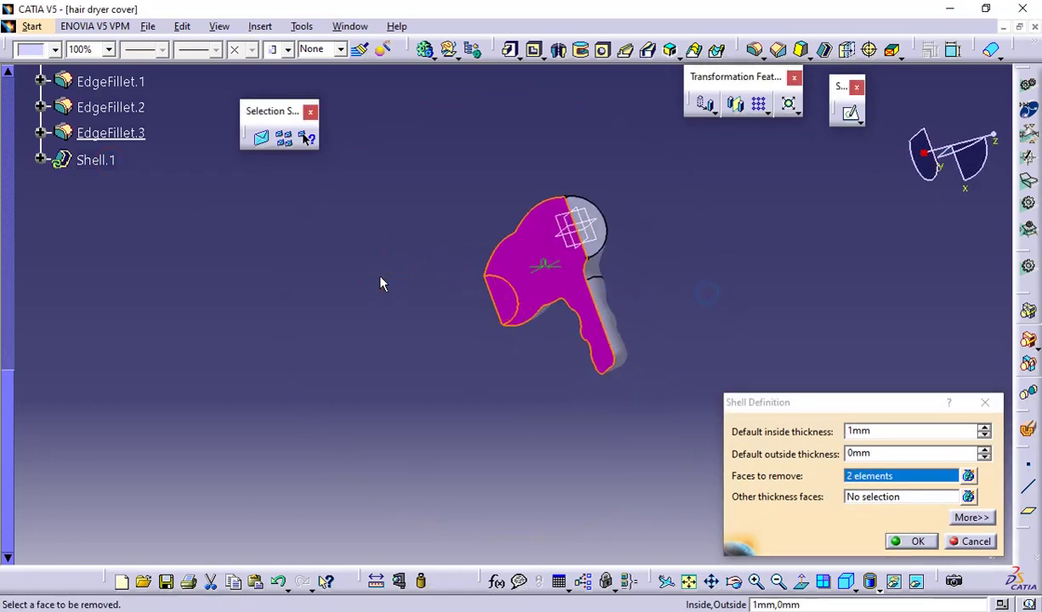
{"action": "left_click", "coordinate": [601, 219]}
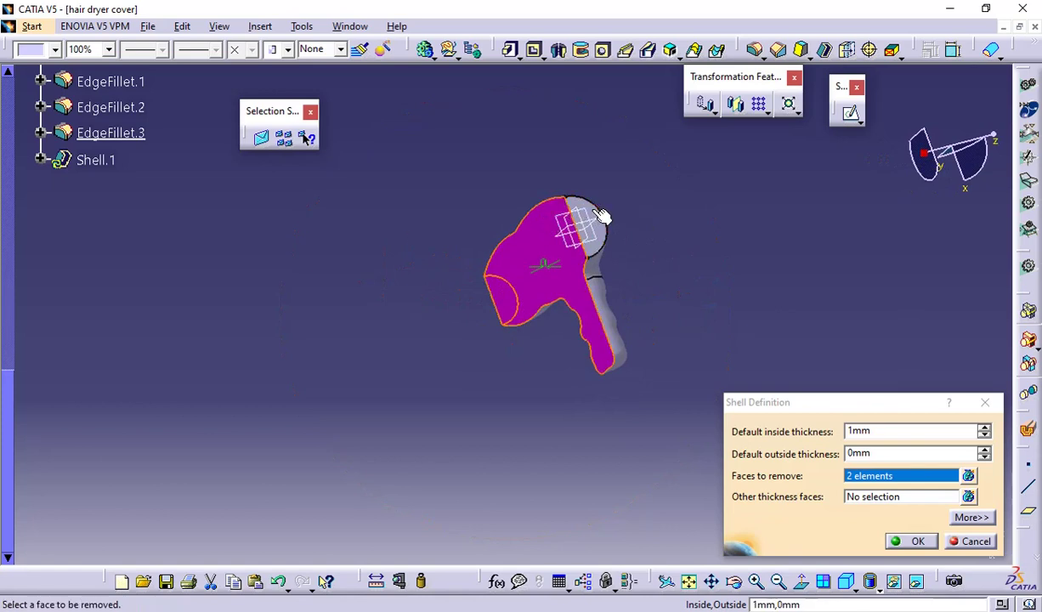
{"action": "left_click", "coordinate": [911, 543]}
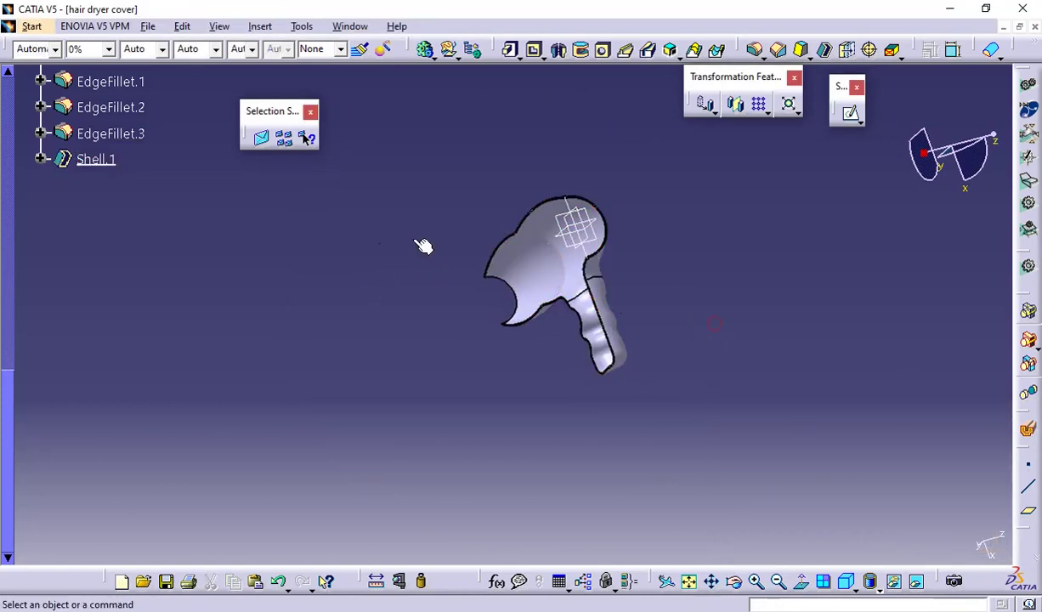
Switch the display mode to plain shading without edges
{"action": "middle_click_drag", "start_coordinate": [424, 246], "coordinate": [765, 242]}
{"action": "left_click", "coordinate": [881, 590]}
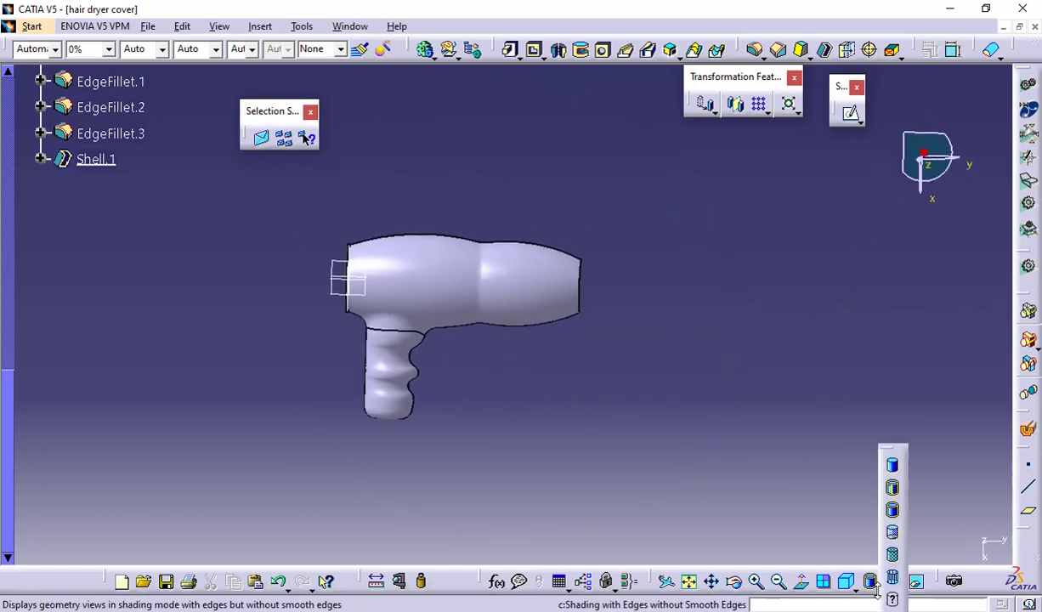
{"action": "left_click", "coordinate": [892, 465]}
Hide the construction line across the barrel's rear opening
{"action": "mouse_move", "coordinate": [735, 410]}
{"action": "middle_mouse_down"}
{"action": "mouse_move", "coordinate": [566, 375]}
{"action": "mouse_move", "coordinate": [402, 375]}
{"action": "mouse_move", "coordinate": [225, 395]}
{"action": "mouse_move", "coordinate": [361, 392]}
{"action": "mouse_move", "coordinate": [396, 261]}
{"action": "mouse_move", "coordinate": [600, 319]}
{"action": "mouse_move", "coordinate": [449, 319]}
{"action": "mouse_move", "coordinate": [220, 384]}
{"action": "middle_mouse_up"}
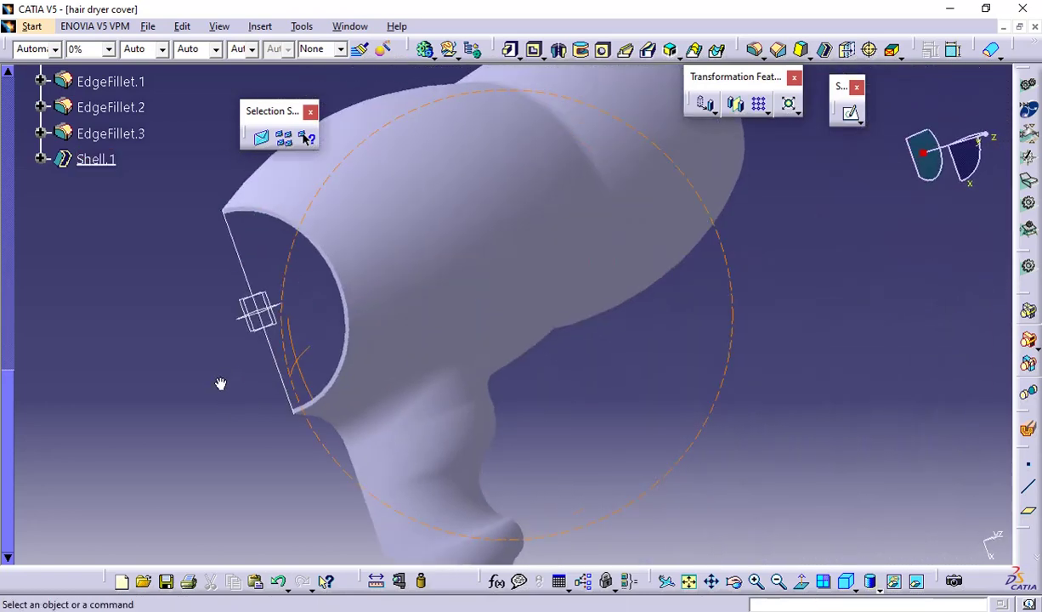
{"action": "right_click", "coordinate": [260, 366]}
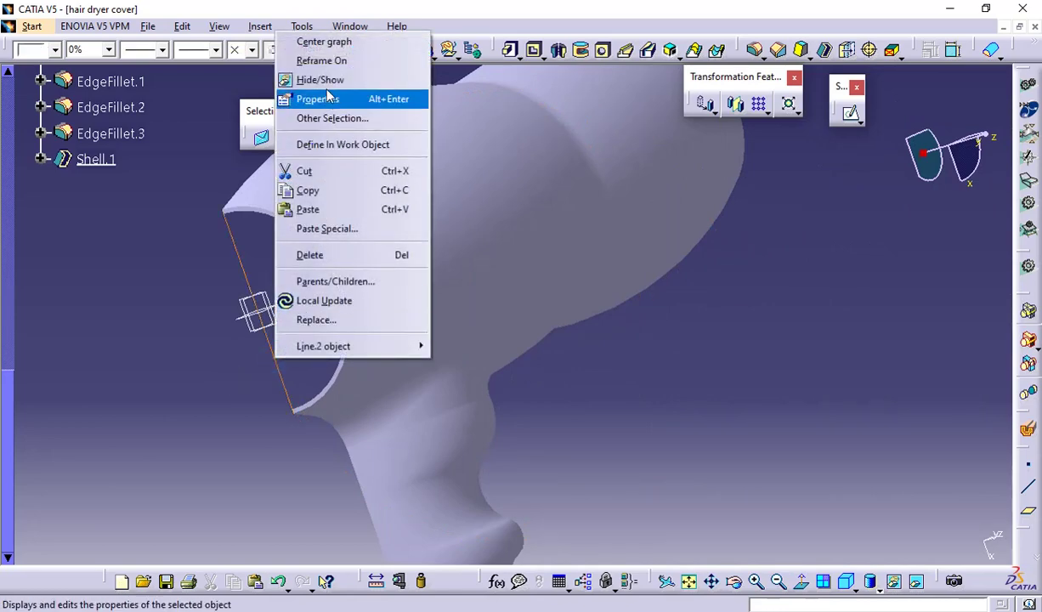
{"action": "left_click", "coordinate": [321, 80]}
Compare the shelled hair dryer cover with the dimensioned PDF drawing and inspect the model's outer shape
{"action": "middle_click_drag", "start_coordinate": [293, 421], "coordinate": [859, 336]}
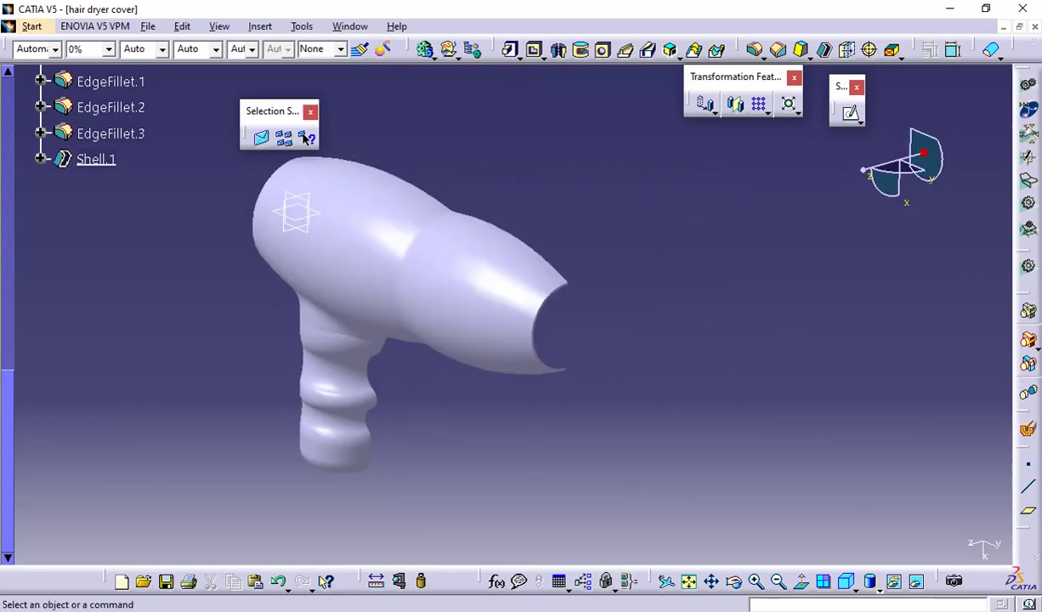
{"action": "key", "text": "alt+Tab"}
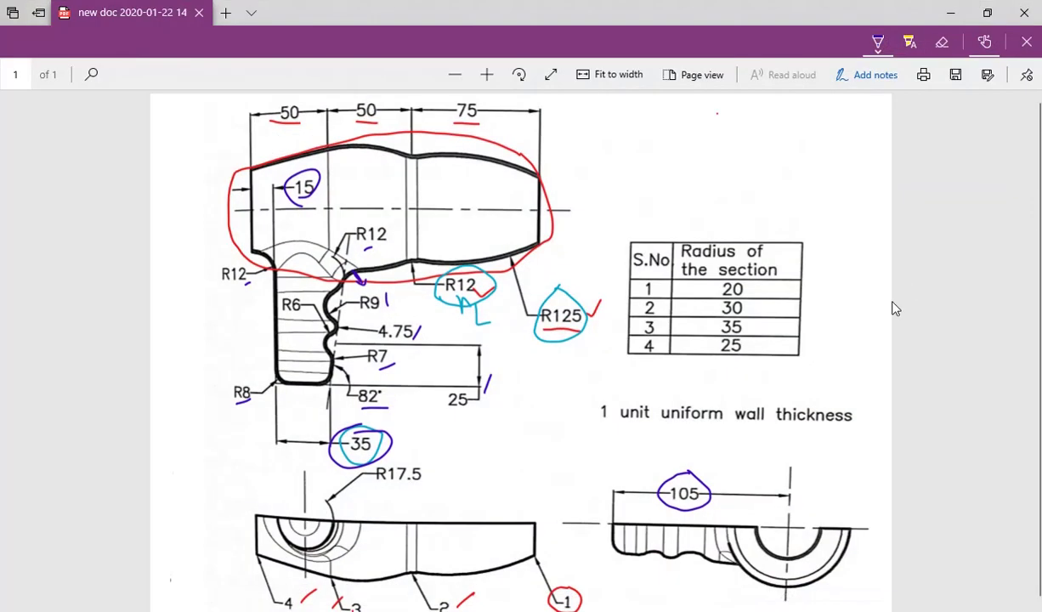
{"action": "scroll", "coordinate": [825, 327], "scroll_direction": "down", "scroll_amount": 1}
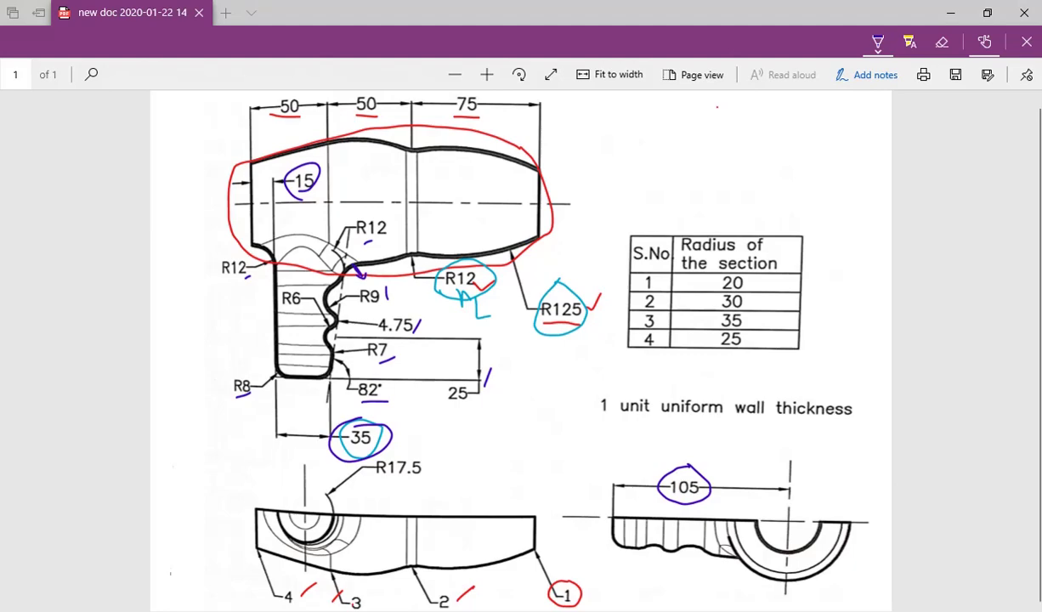
{"action": "key", "text": "alt+Tab"}
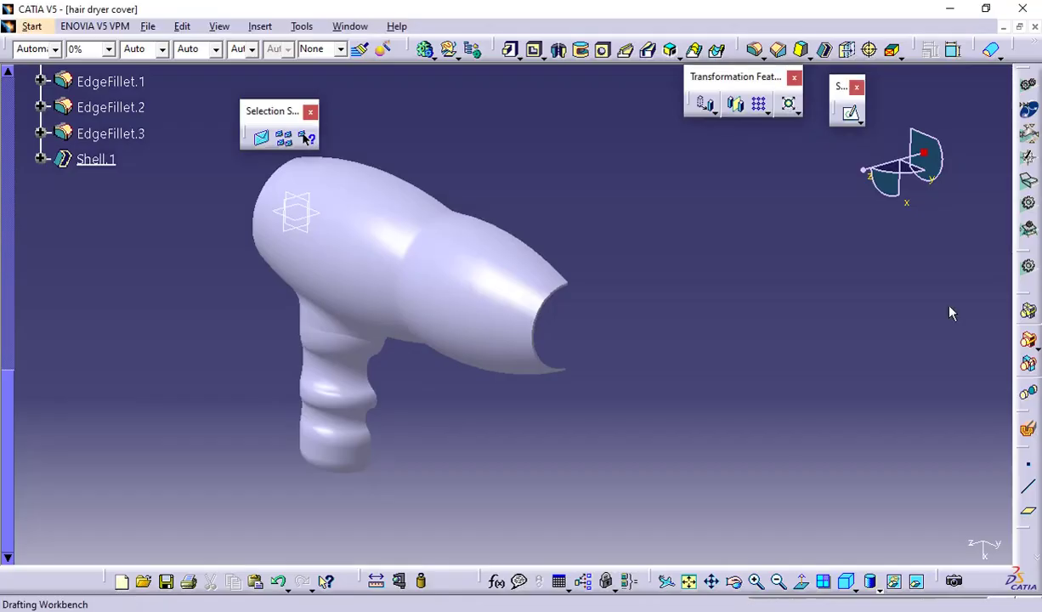
{"action": "middle_click_drag", "start_coordinate": [424, 451], "coordinate": [529, 477]}
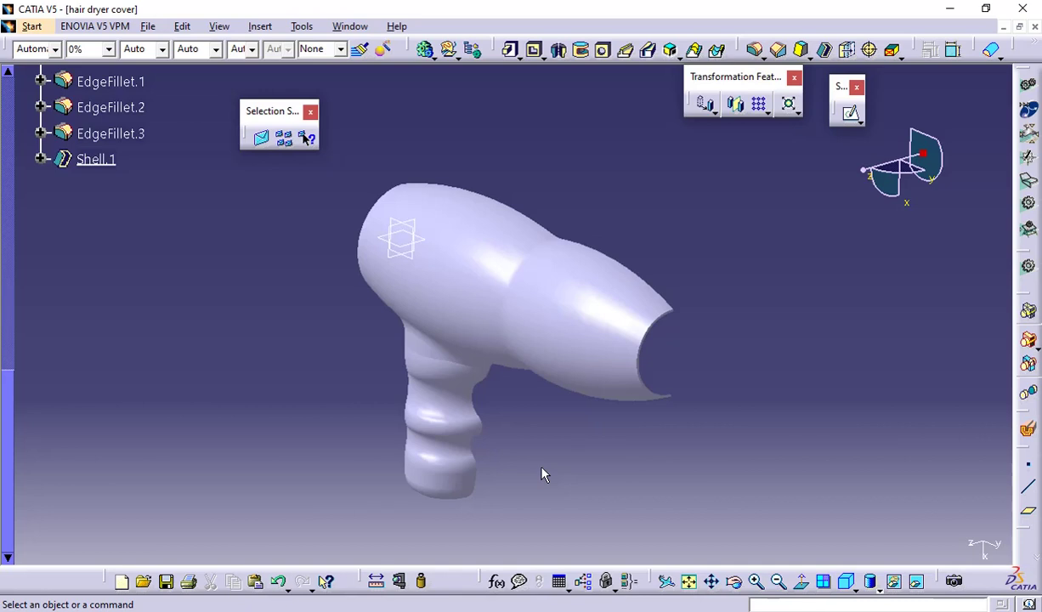
{"action": "middle_click_drag", "start_coordinate": [525, 434], "coordinate": [562, 422]}
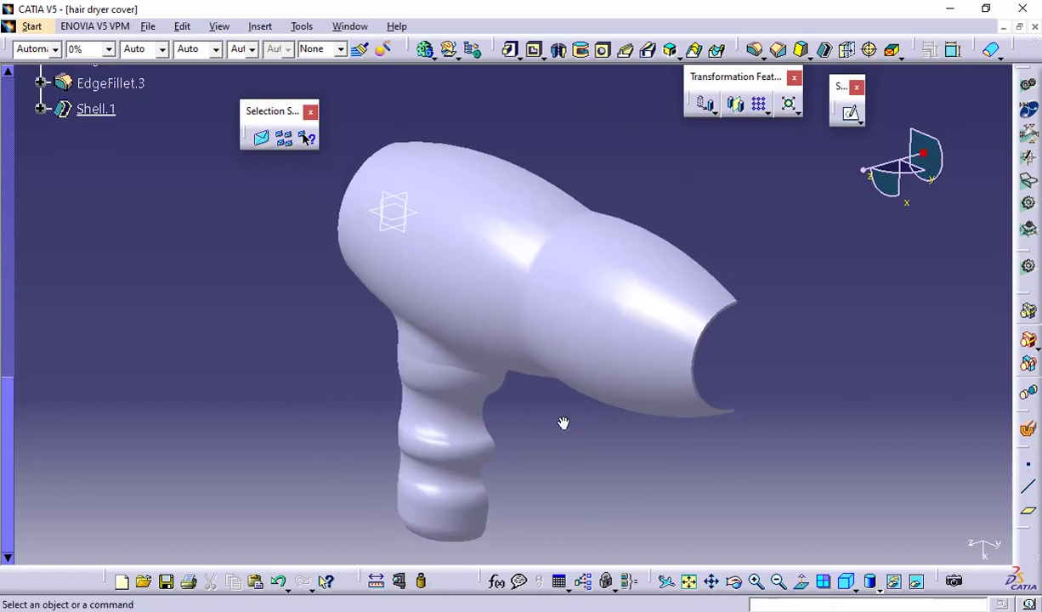